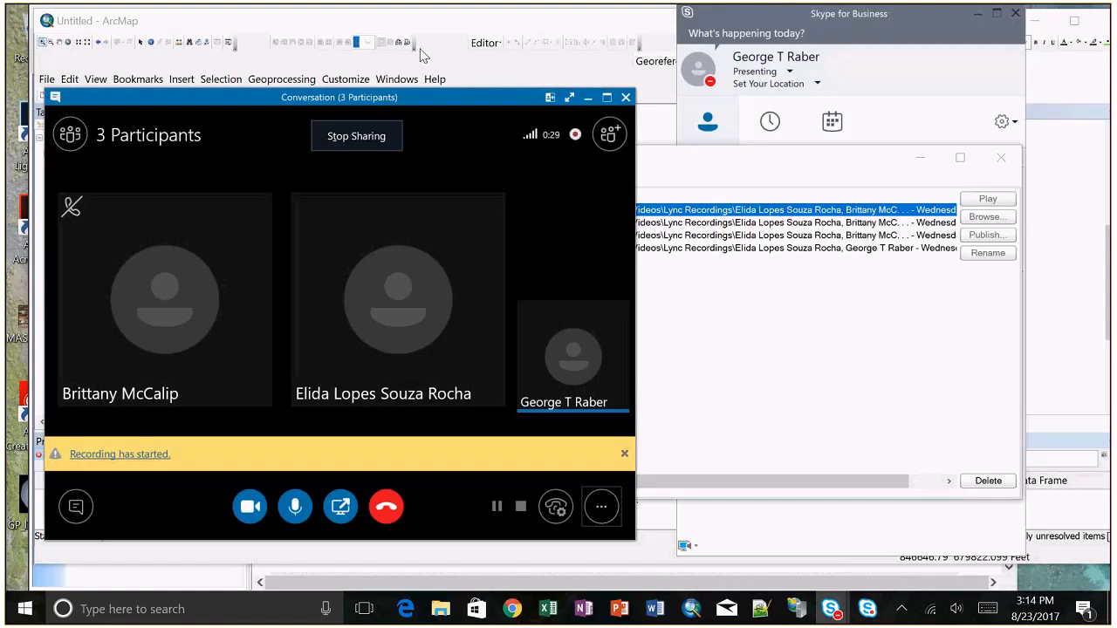
Step: Minimize the conversation window, the Skype for Business Recording Manager and the main Skype for Business window
mouse_move(619, 9)
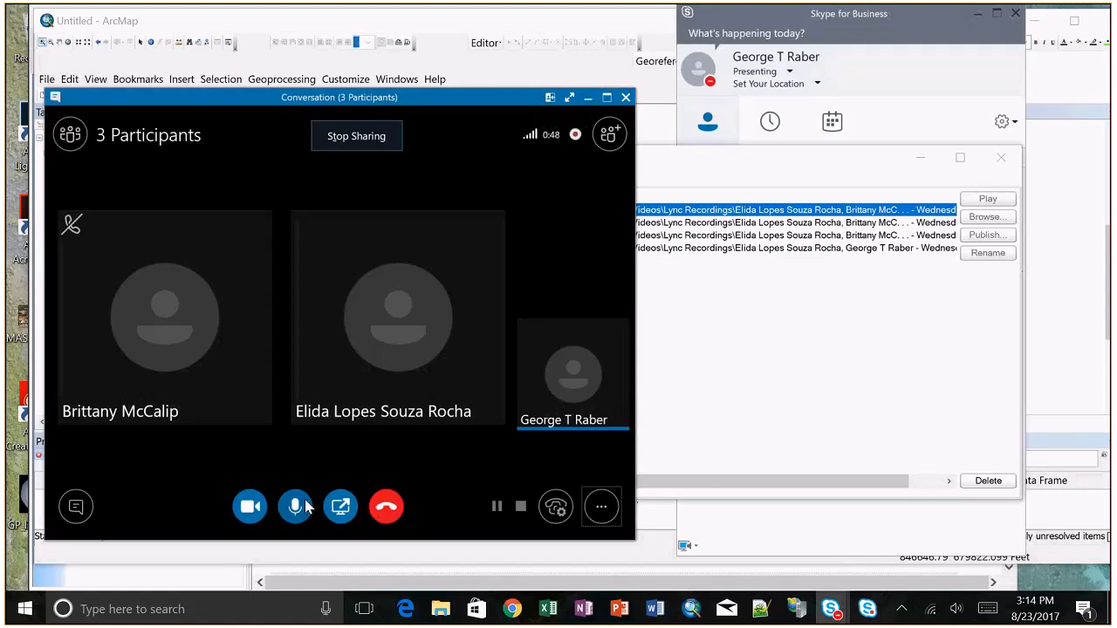
left_click(588, 98)
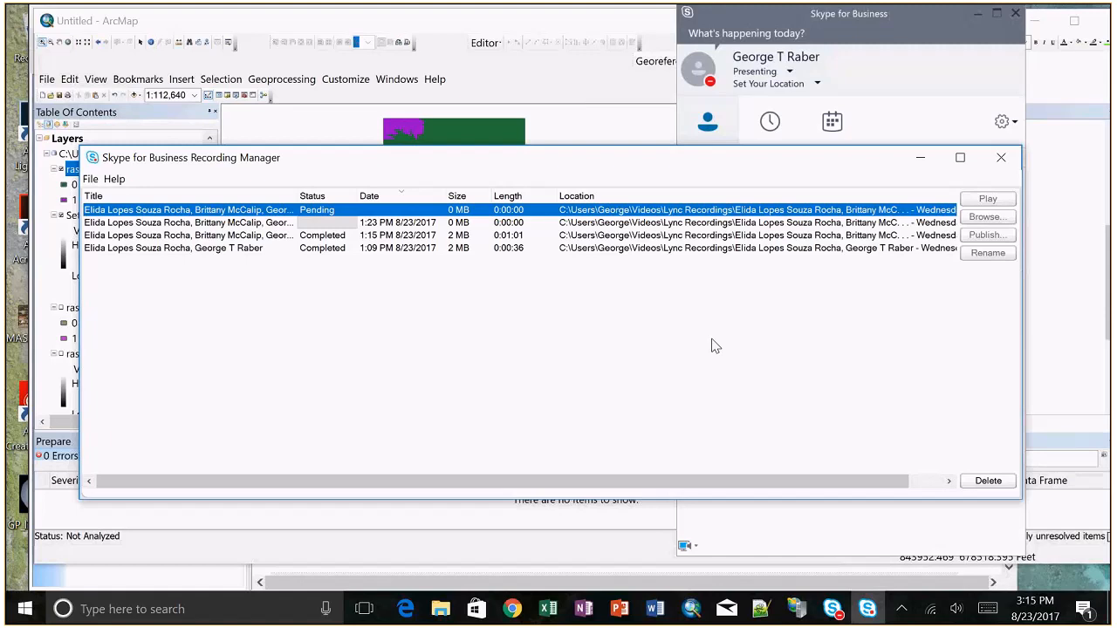
left_click(918, 161)
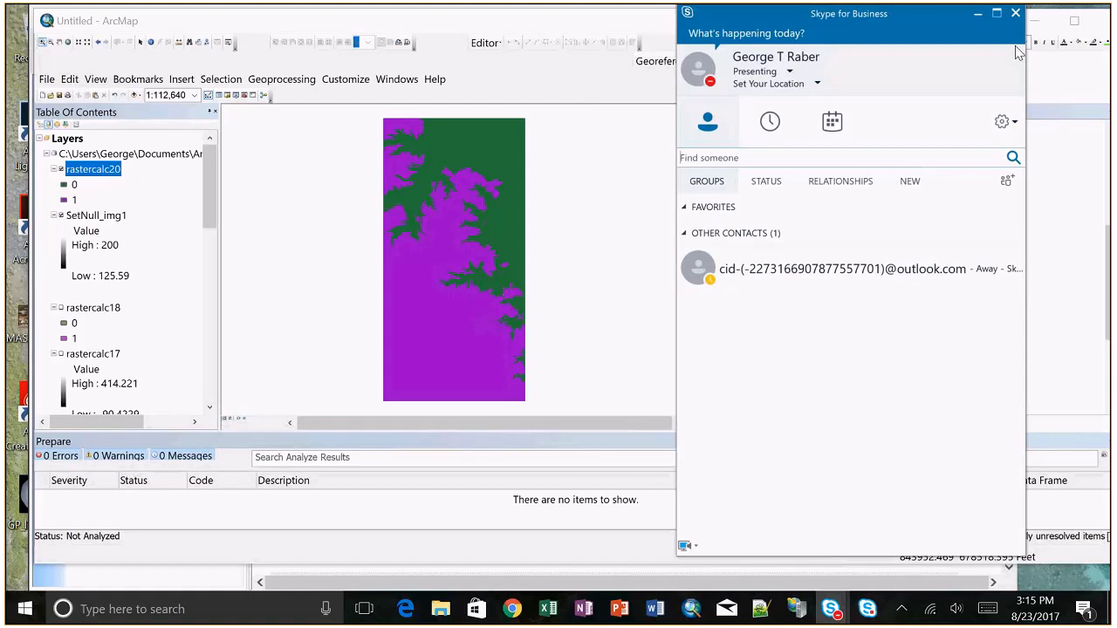
left_click(979, 15)
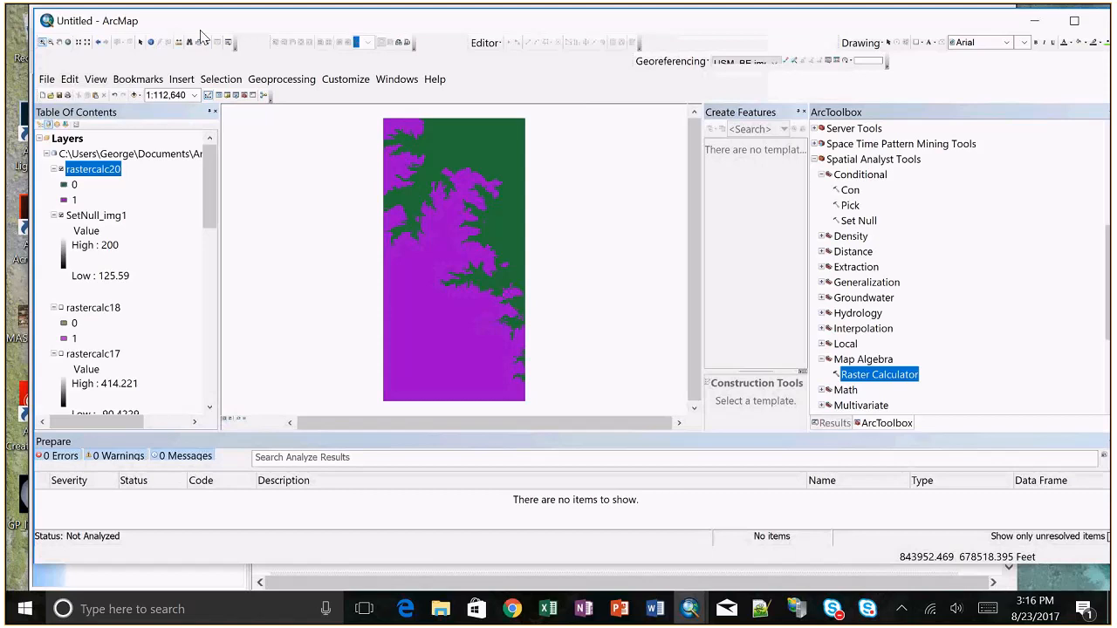
Step: Create a new blank map without saving changes to the current one, and close the Create Features window
left_click(42, 96)
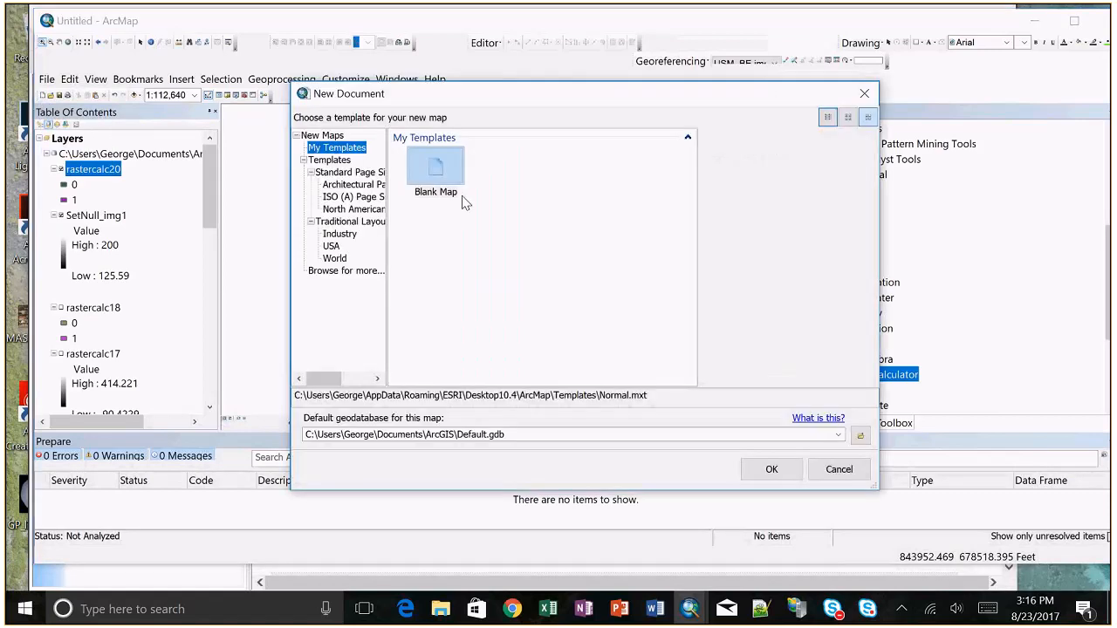
left_click(757, 475)
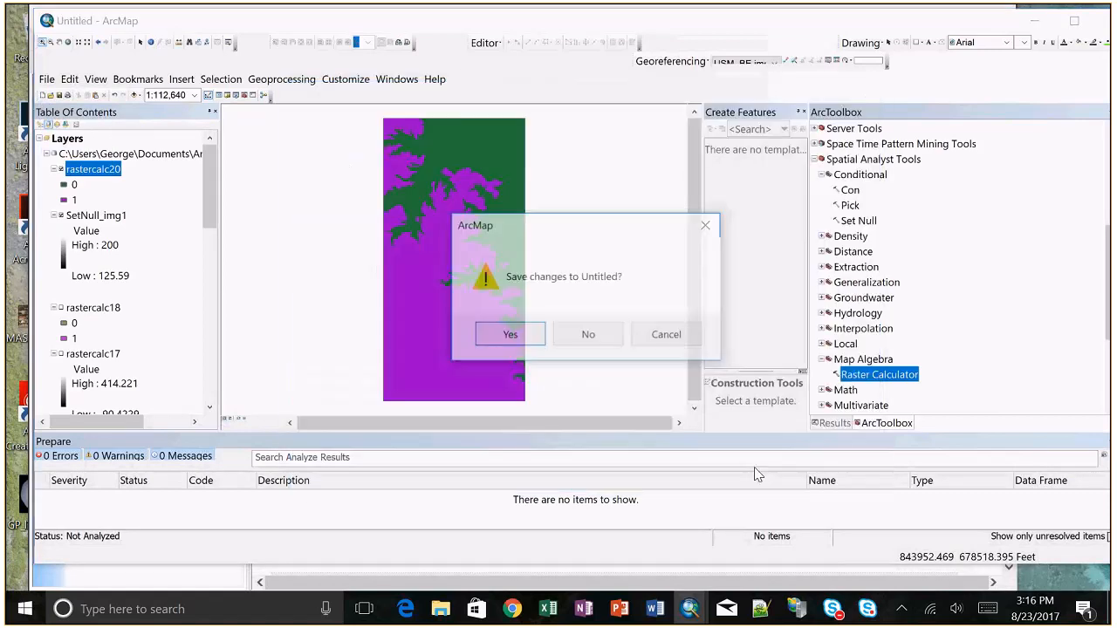
left_click(587, 336)
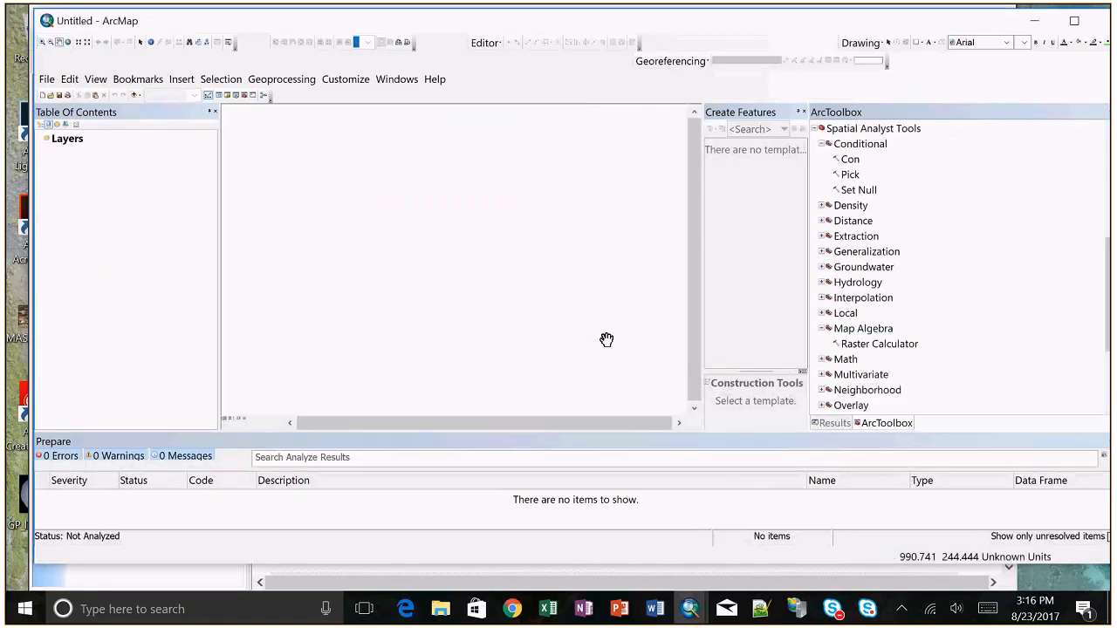
left_click(804, 112)
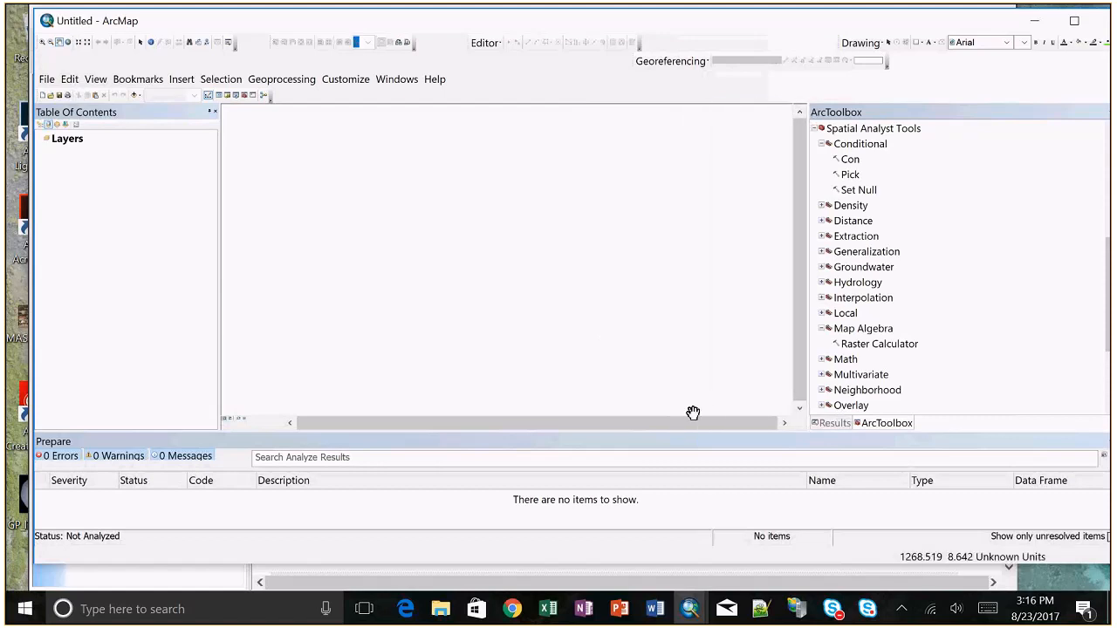
Step: Switch to the course Files page in Chrome and close the USM_DEMs.zip preview to look through the file list
left_click(511, 611)
left_click(570, 525)
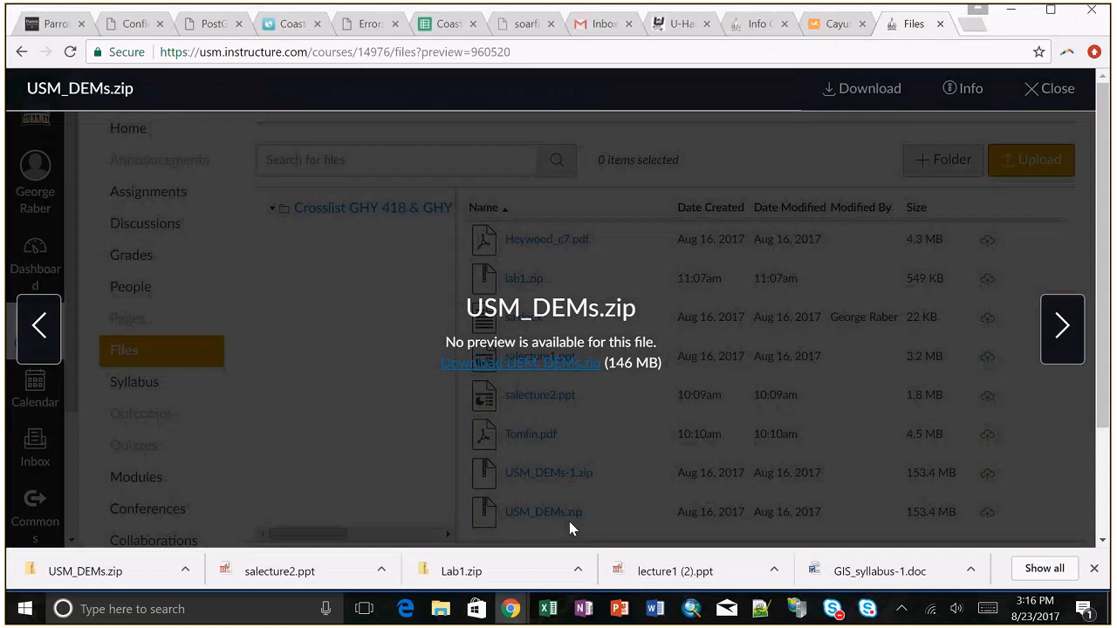
left_click(1051, 96)
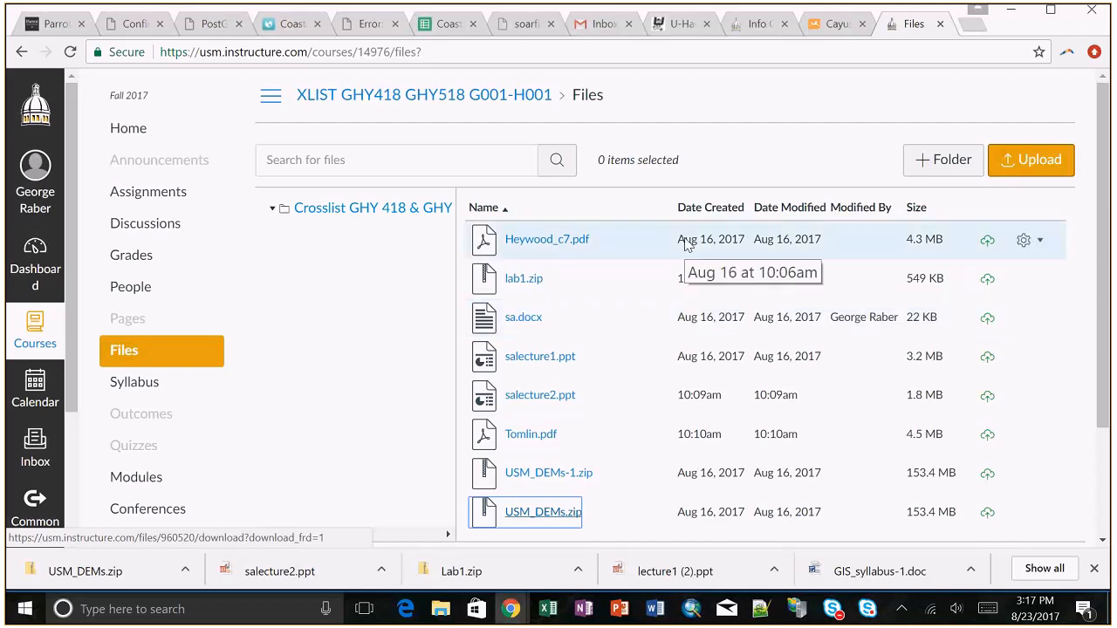
scroll(620, 369, "down", 1)
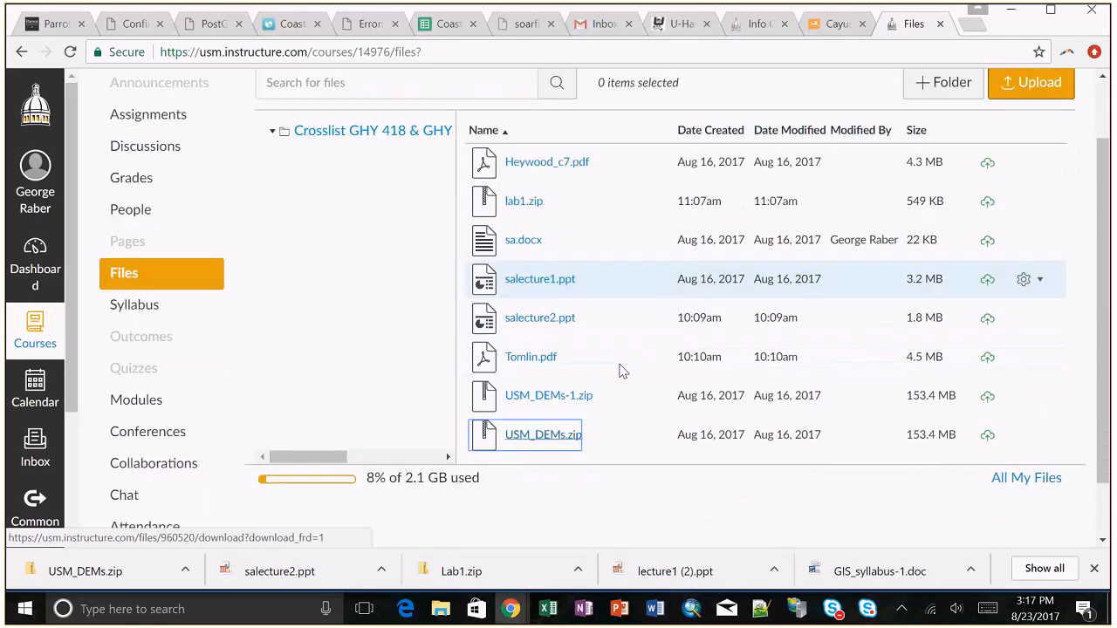
scroll(620, 369, "up", 1)
Step: Review the Lab 1 - Overlay and Proximity Operations assignment from the course modules and return to the course files
left_click(146, 476)
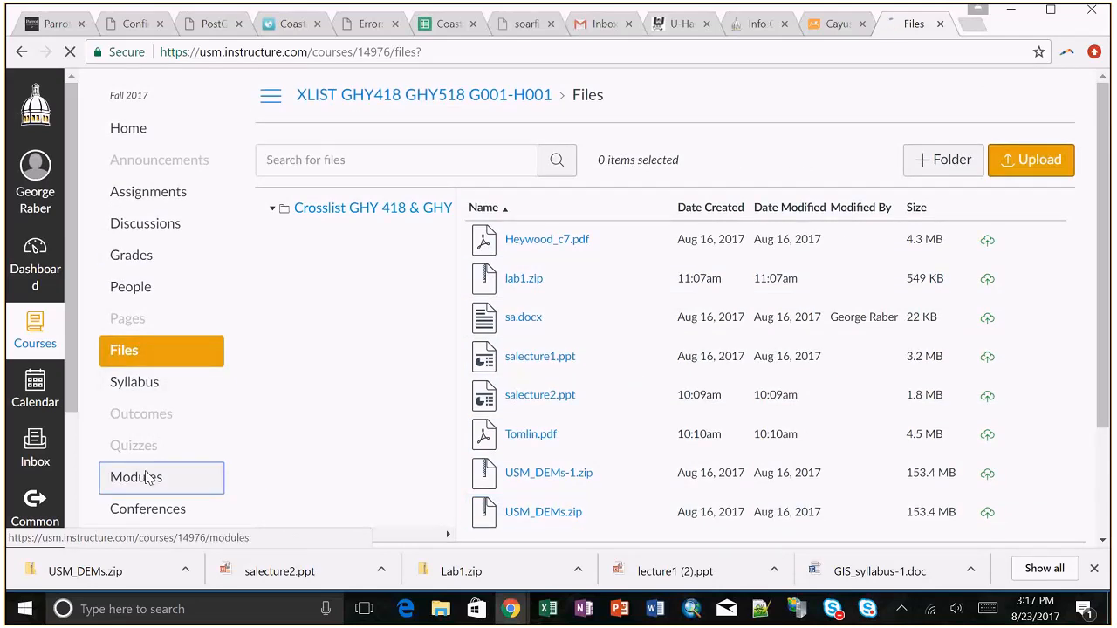
scroll(481, 357, "down", 3)
scroll(493, 196, "up", 1)
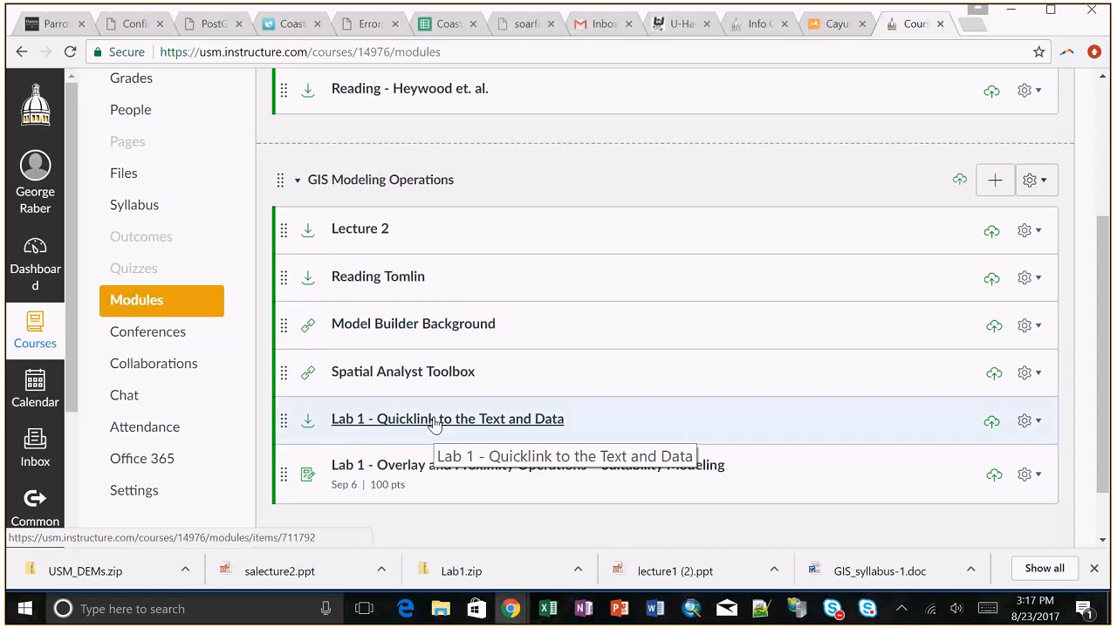
left_click(460, 468)
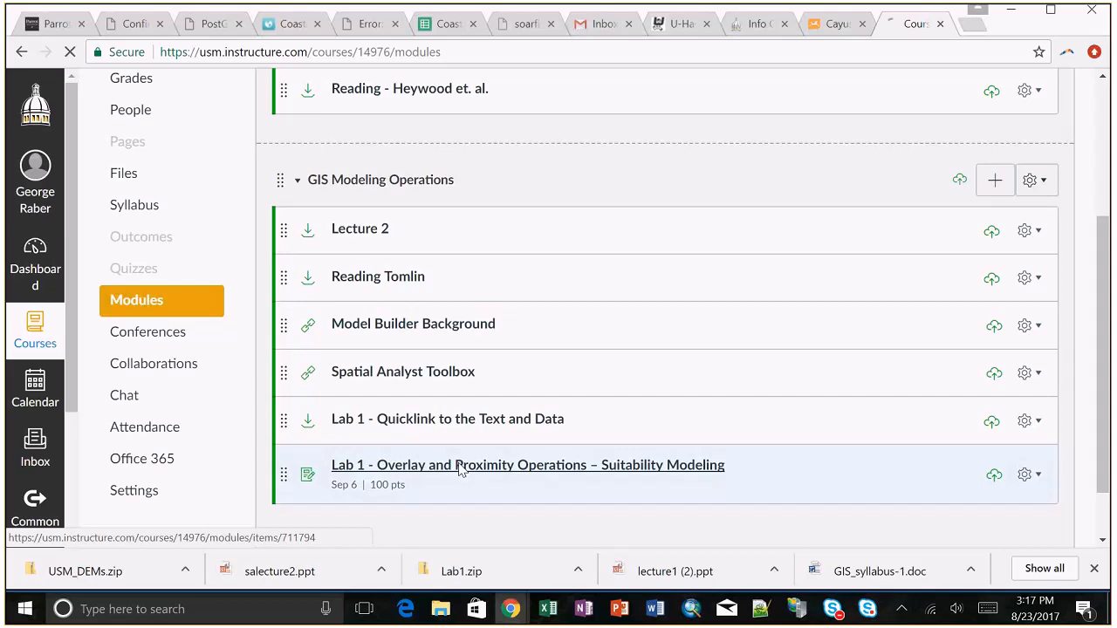
scroll(460, 469, "down", 3)
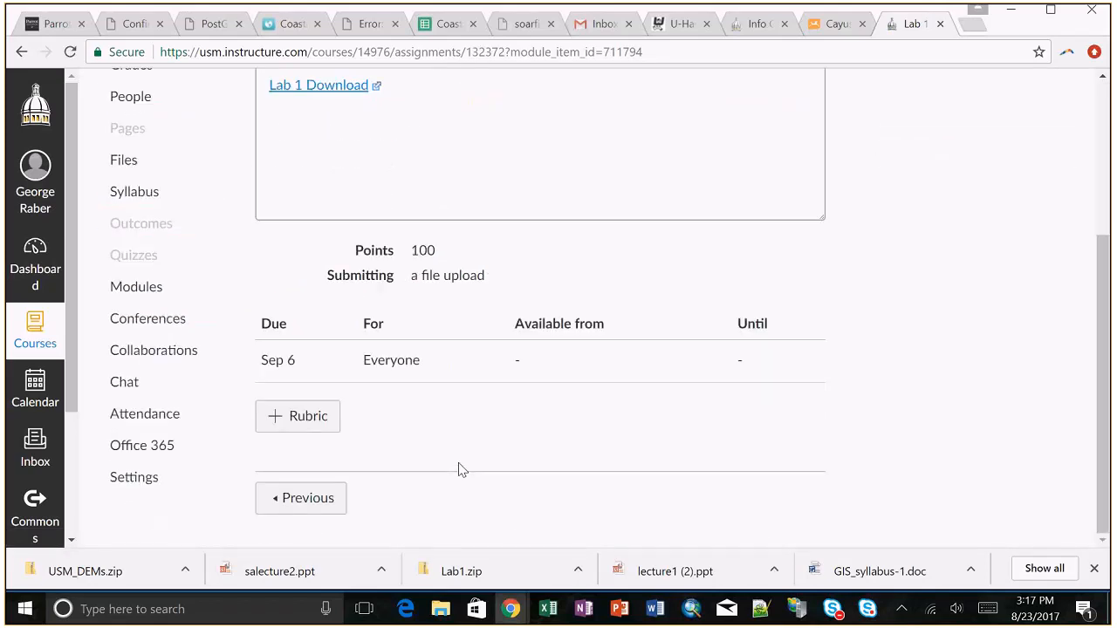
scroll(460, 468, "up", 3)
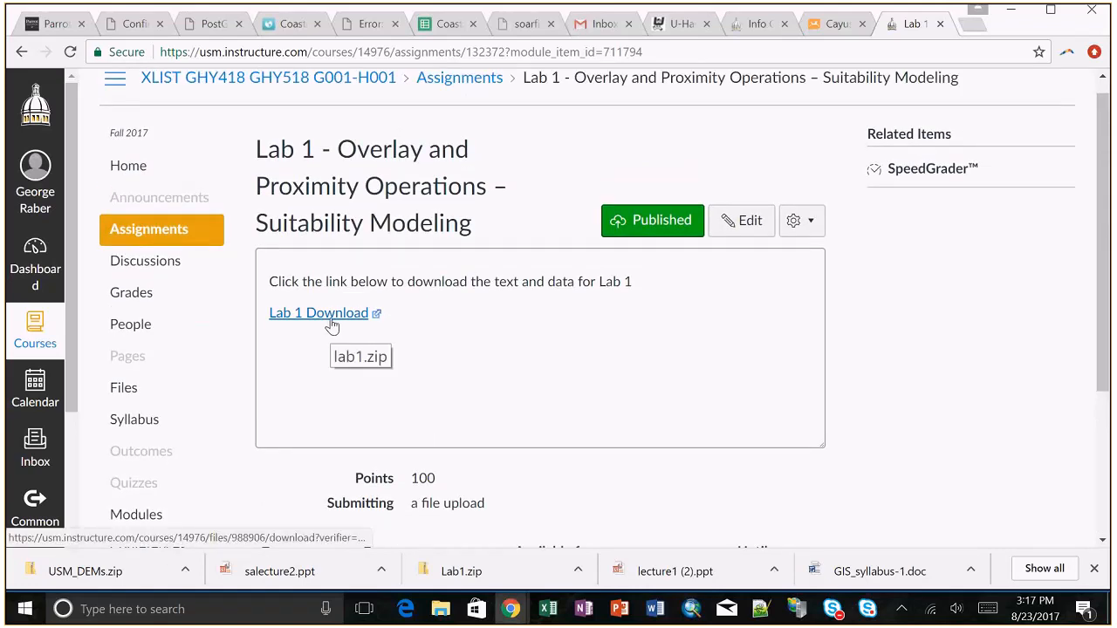
left_click(21, 54)
key("alt+Left")
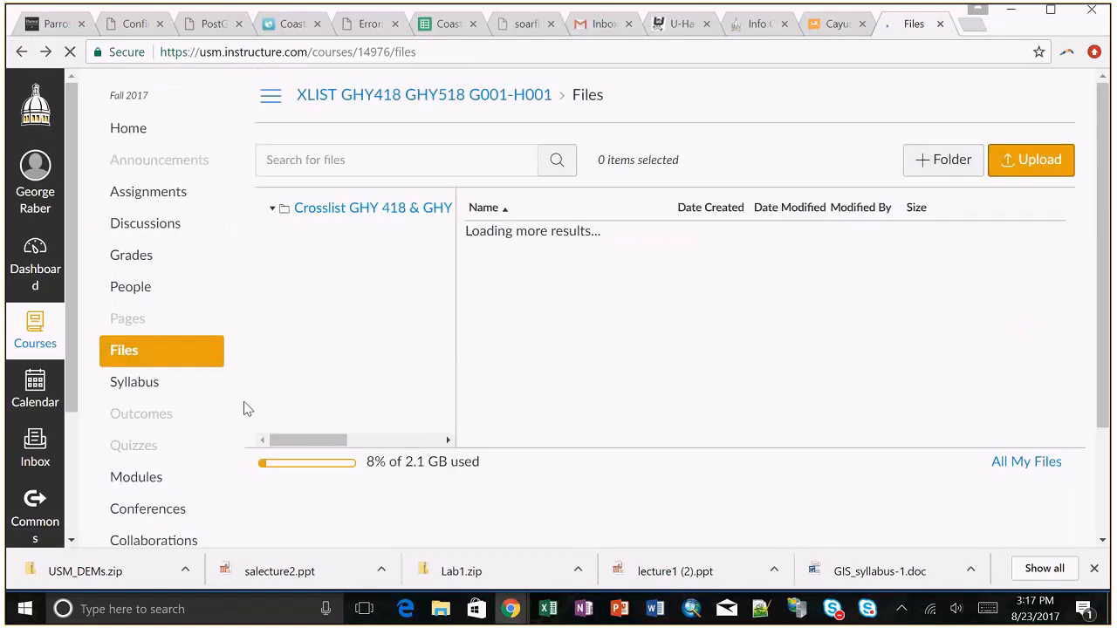
Step: Download lab1.zip through the Lab 1 - Quicklink to the Text and Data item in the course modules
left_click(156, 339)
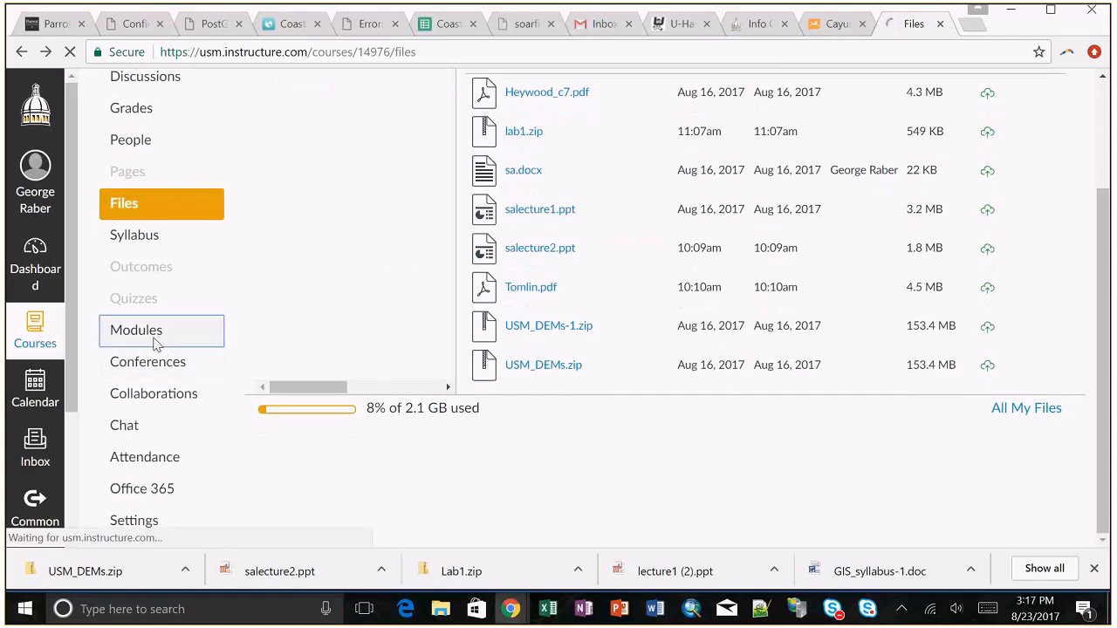
scroll(349, 368, "down", 4)
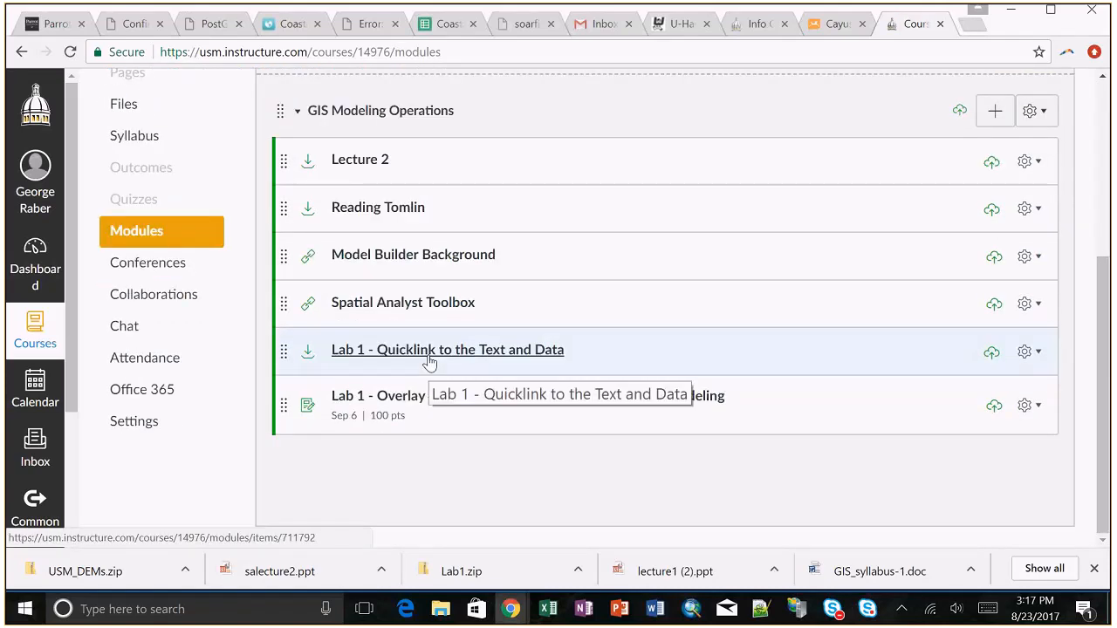
left_click(430, 360)
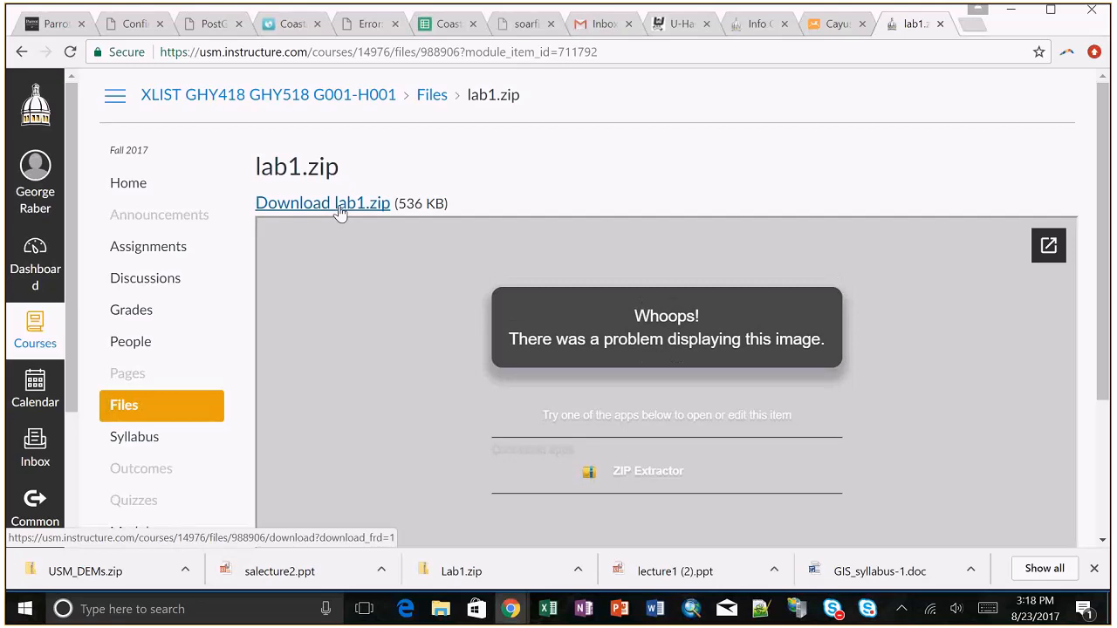
left_click(339, 210)
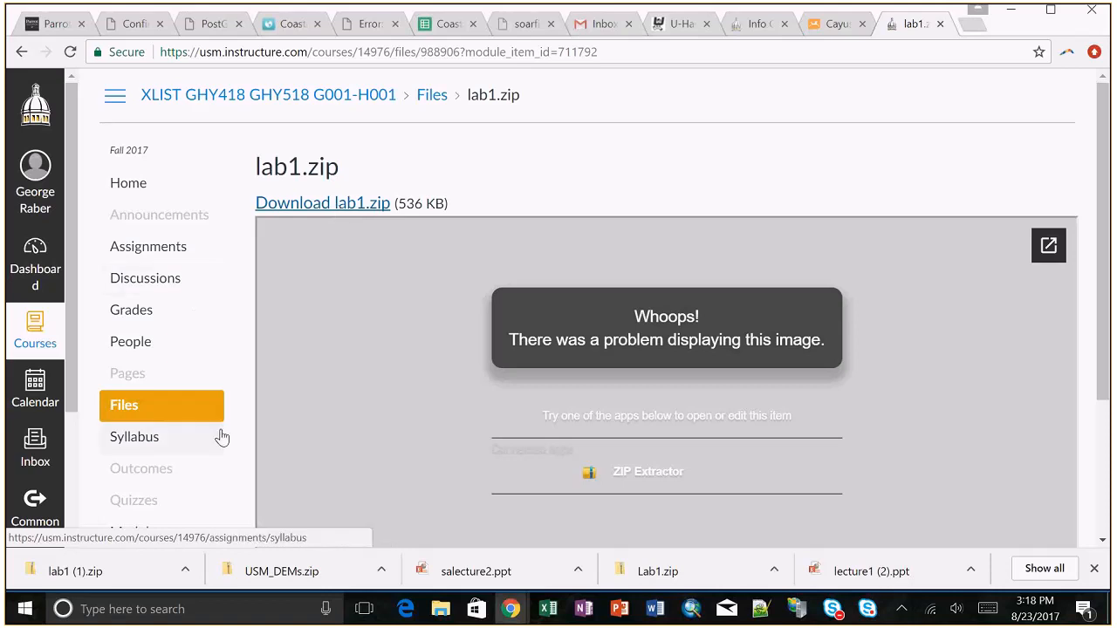
Step: Show the downloaded lab1 (1).zip in its folder and copy the lab1 folder from inside the archive
scroll(220, 437, "down", 2)
scroll(223, 436, "down", 1)
left_click(185, 570)
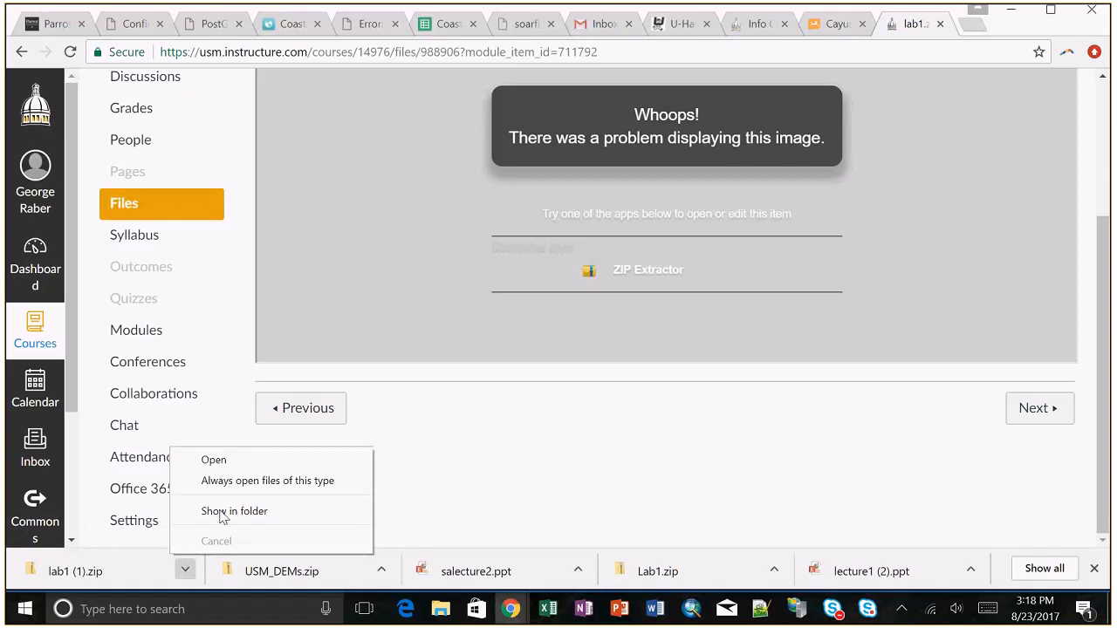
left_click(214, 461)
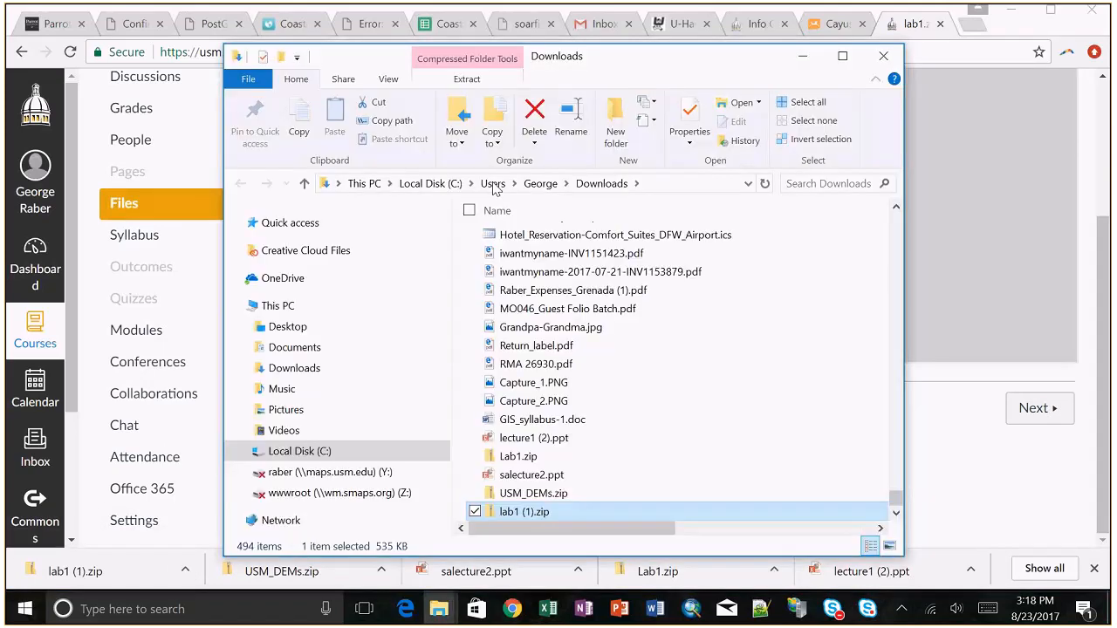
double_click(530, 514)
left_click(514, 247)
right_click(514, 247)
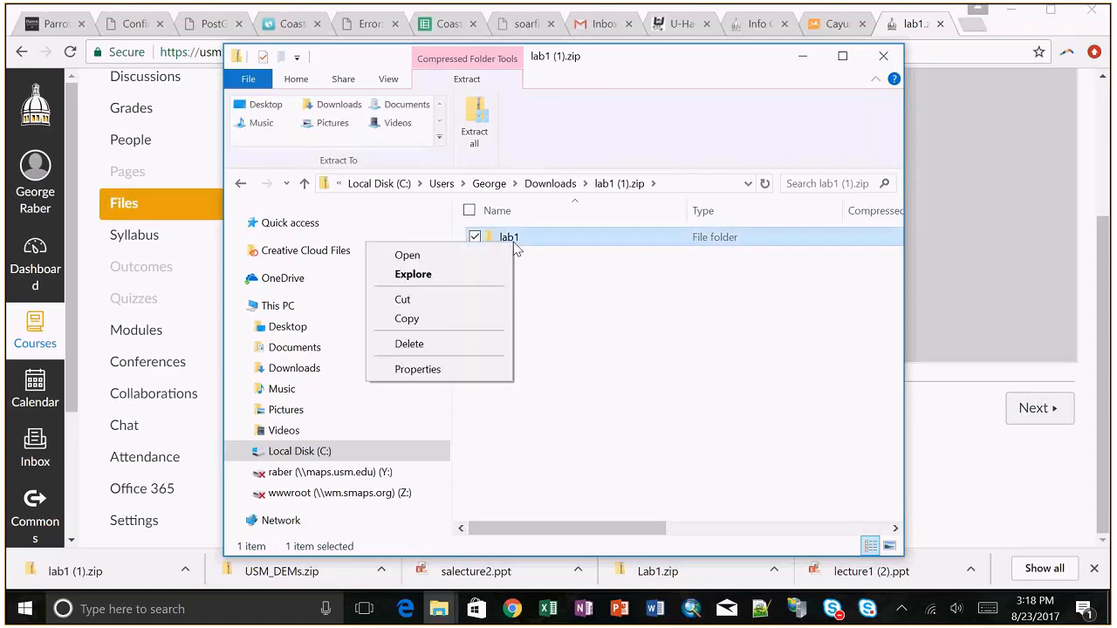
left_click(428, 319)
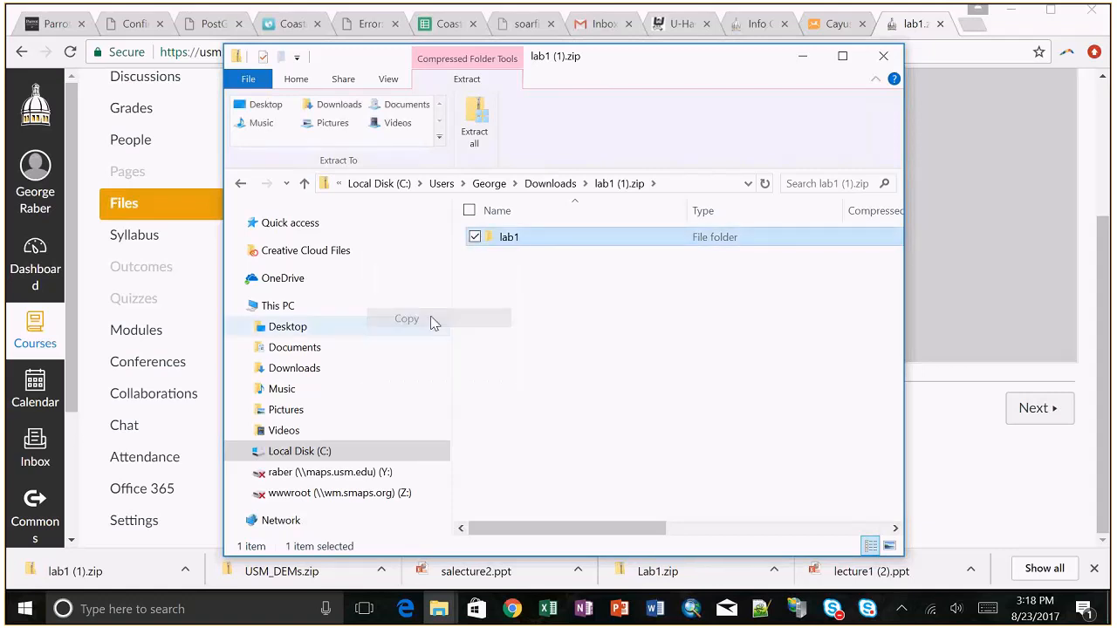
Step: Paste the copied lab1 folder into the sa folder under C:\temp
left_click(336, 452)
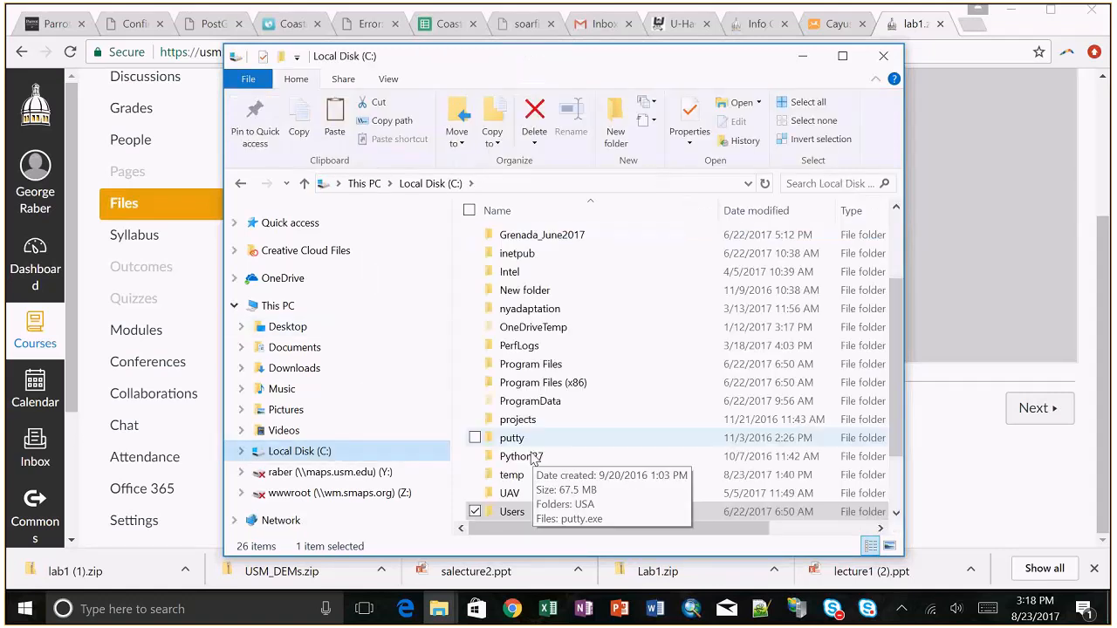
double_click(515, 475)
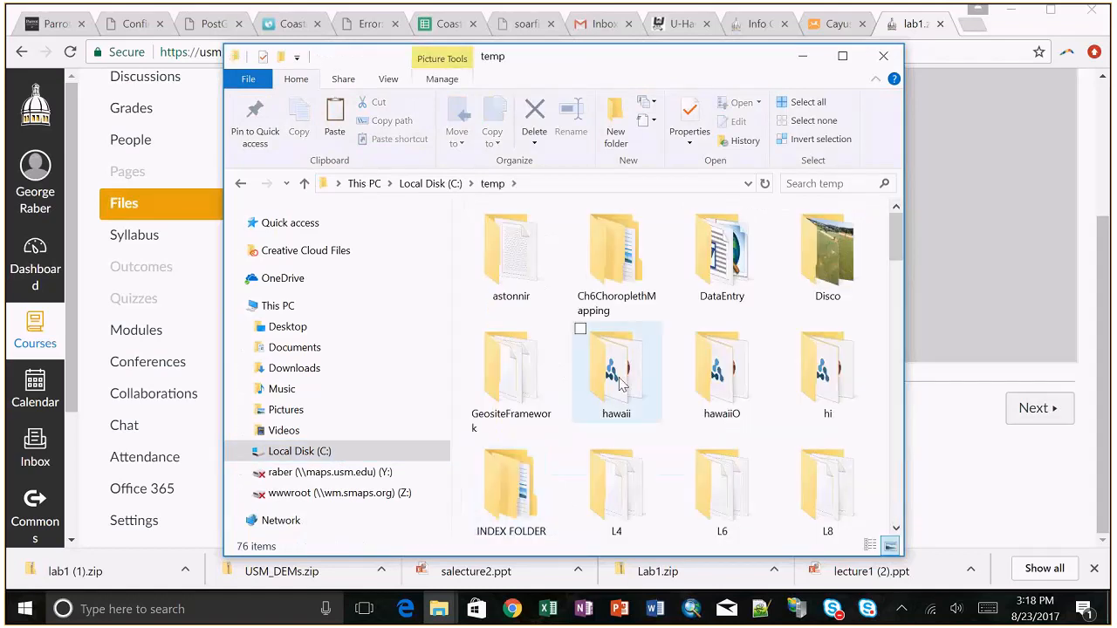
scroll(621, 384, "down", 10)
scroll(621, 384, "up", 2)
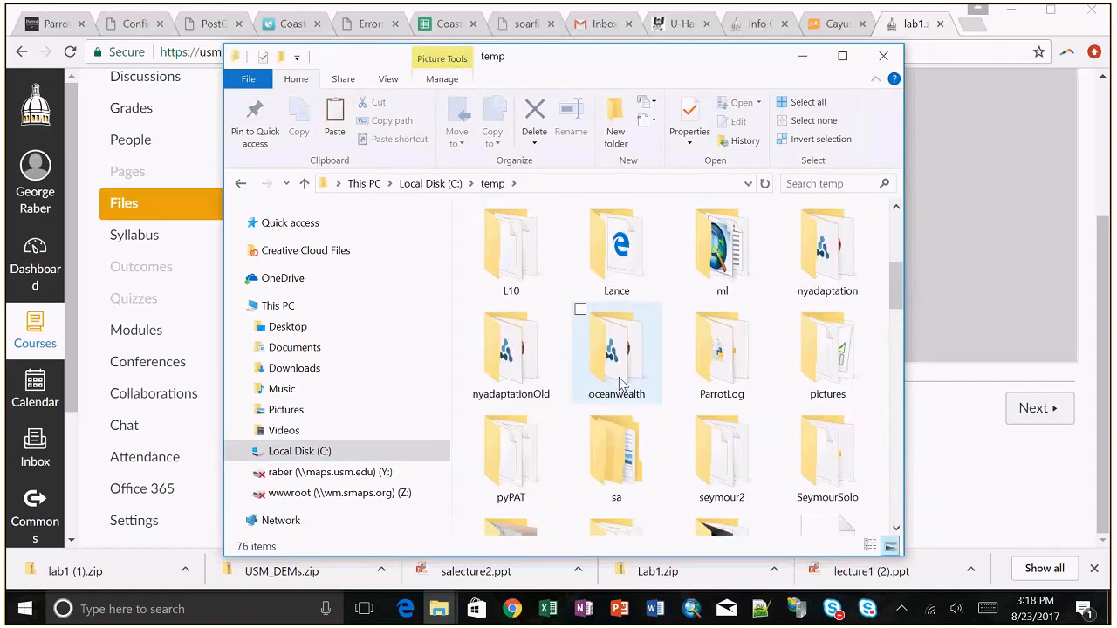
scroll(621, 384, "down", 3)
left_click(608, 292)
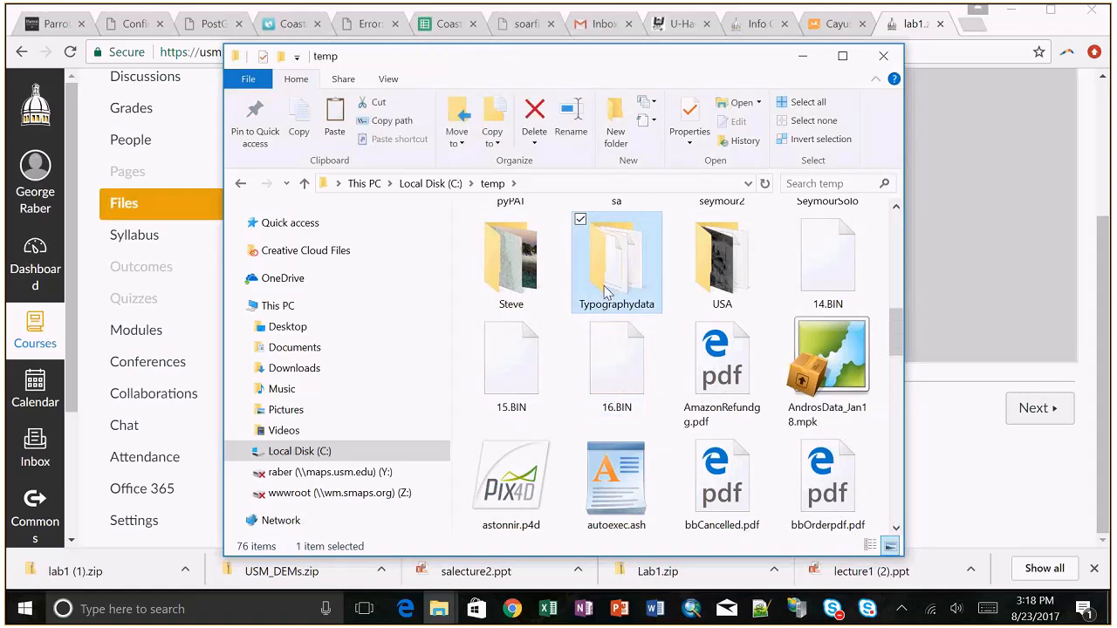
scroll(608, 292, "up", 1)
double_click(611, 253)
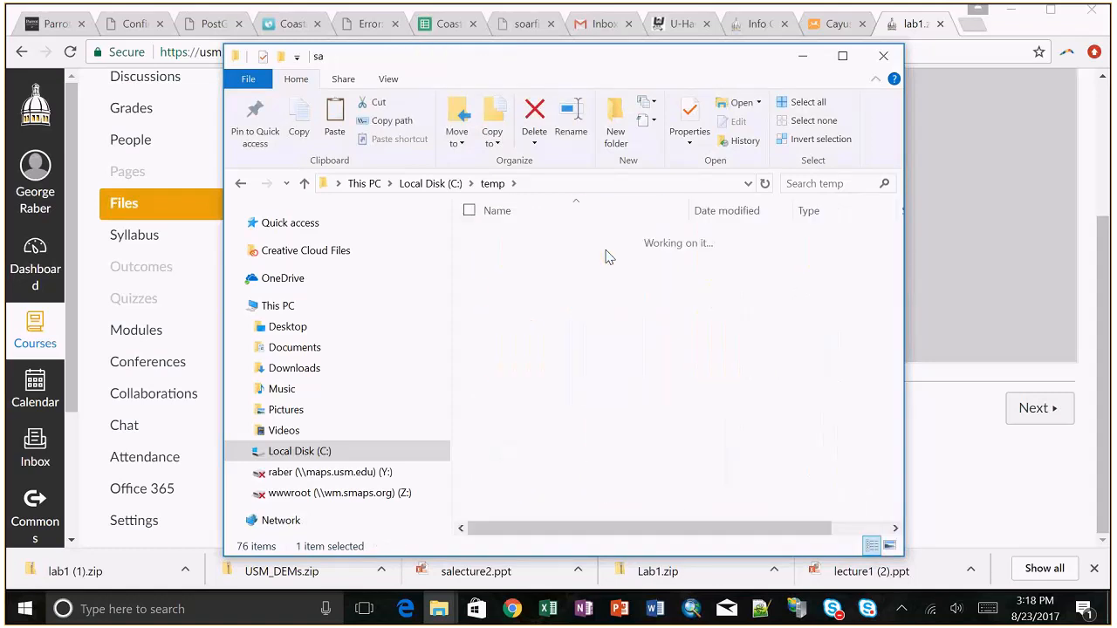
right_click(549, 362)
left_click(394, 229)
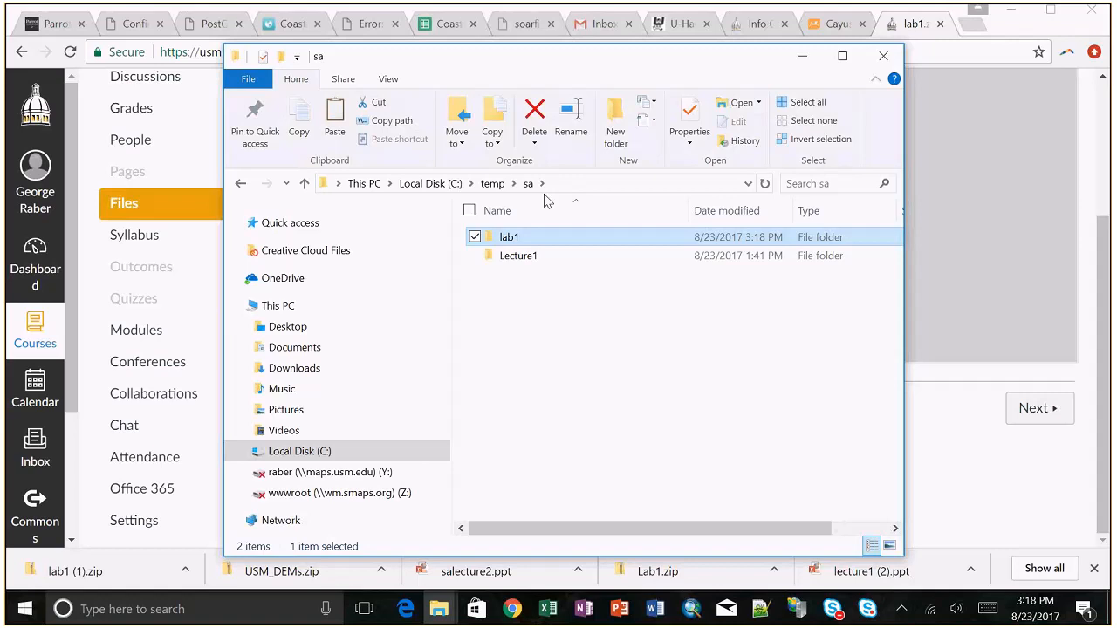
Step: Close the current folder window and open lab1.docx from C:\temp\sa\lab1 in the other File Explorer window
left_click(884, 58)
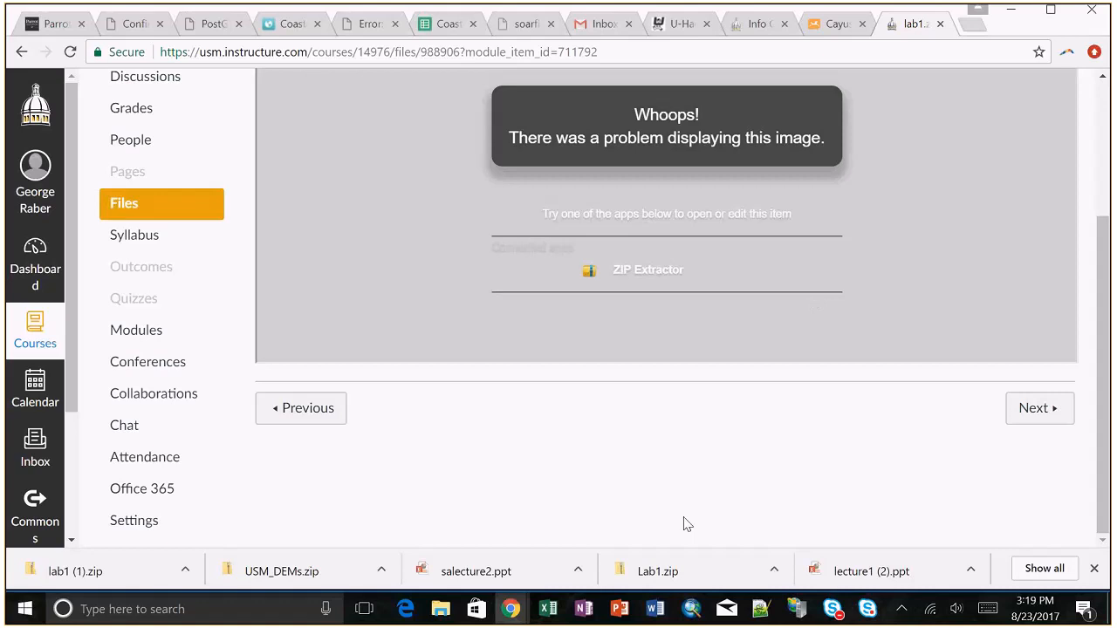
left_click(438, 608)
left_click(1074, 534)
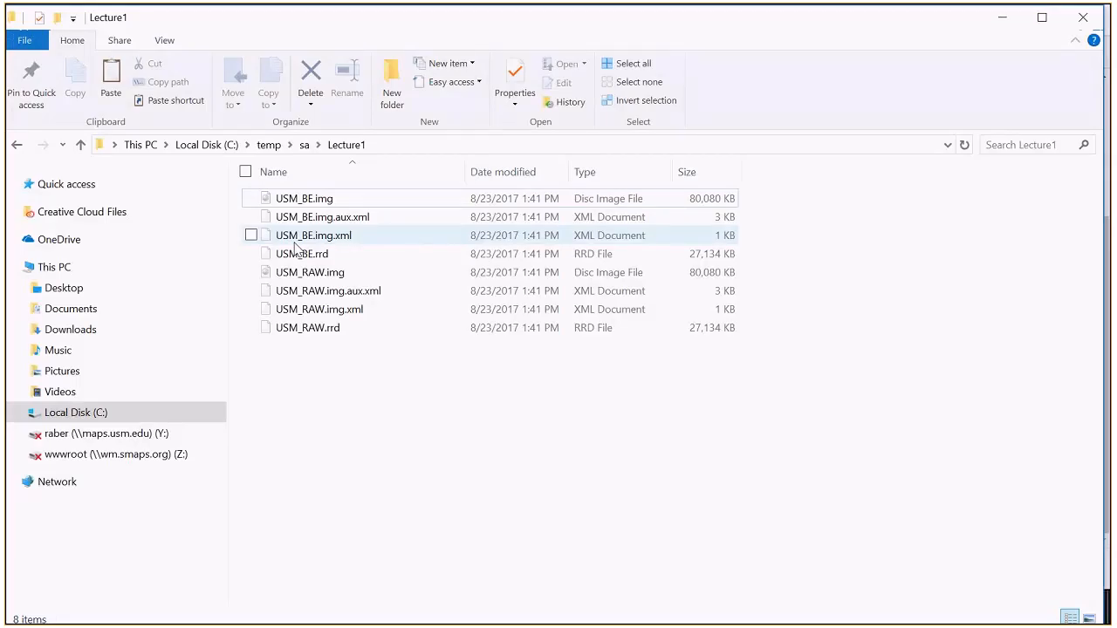
left_click(305, 145)
double_click(279, 199)
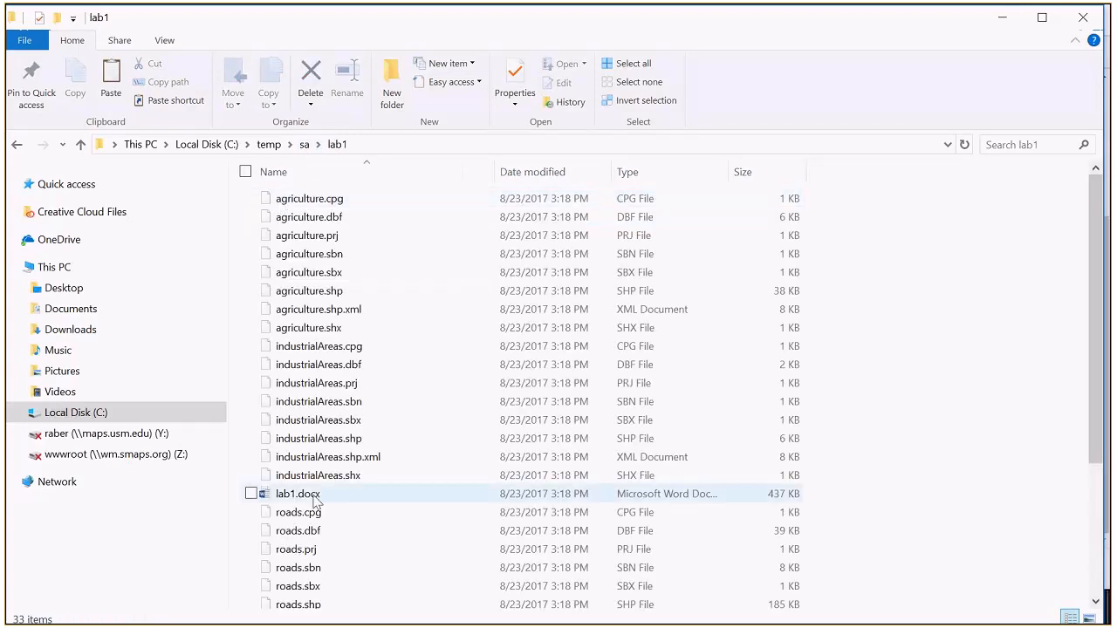
double_click(313, 496)
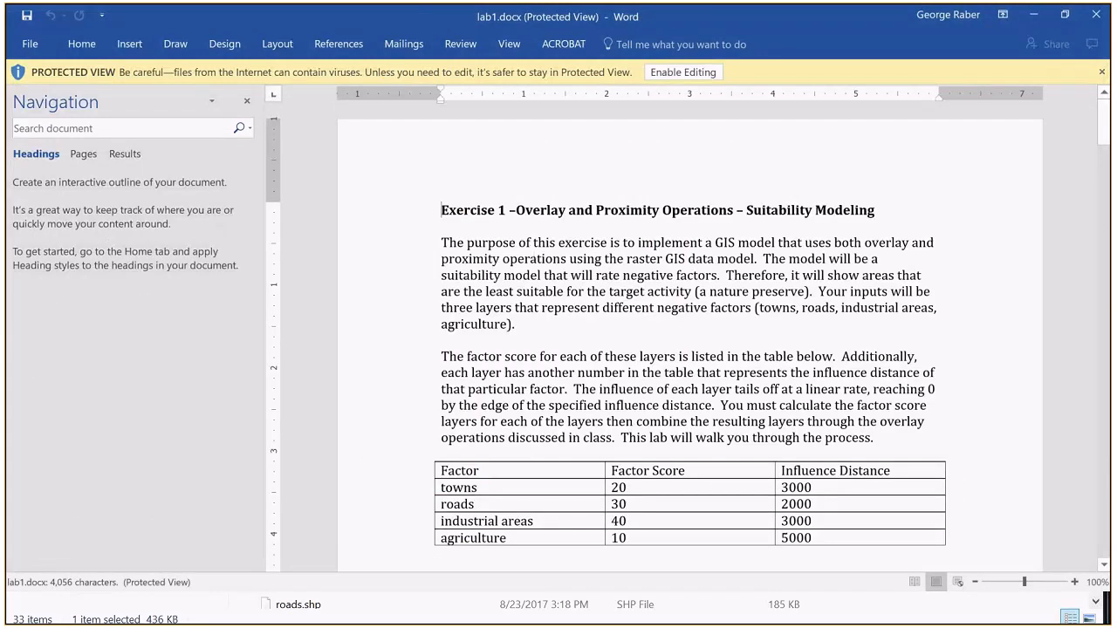
Step: Close the other Word document behind lab1.docx and enable editing in lab1.docx
left_click_drag(868, 16, 875, 135)
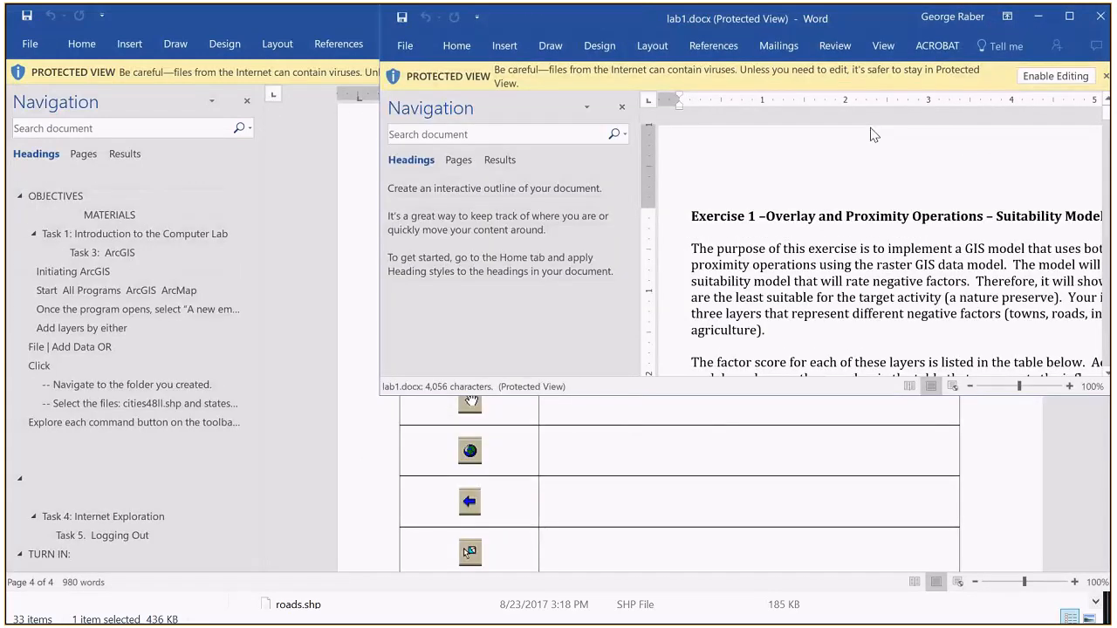
left_click(1100, 15)
left_click(1101, 16)
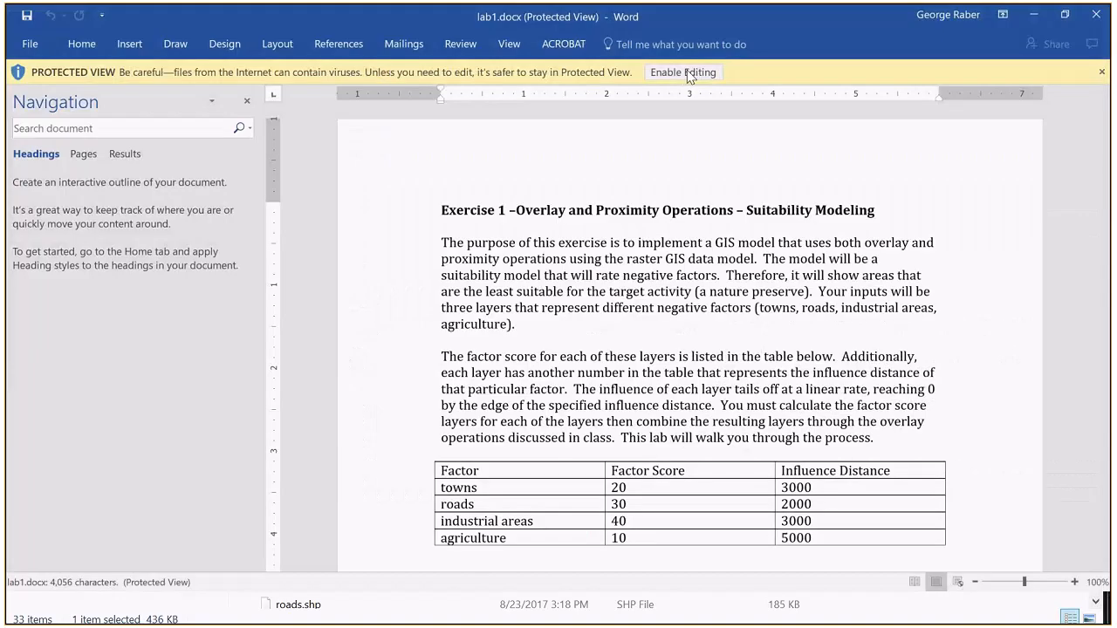
left_click(683, 73)
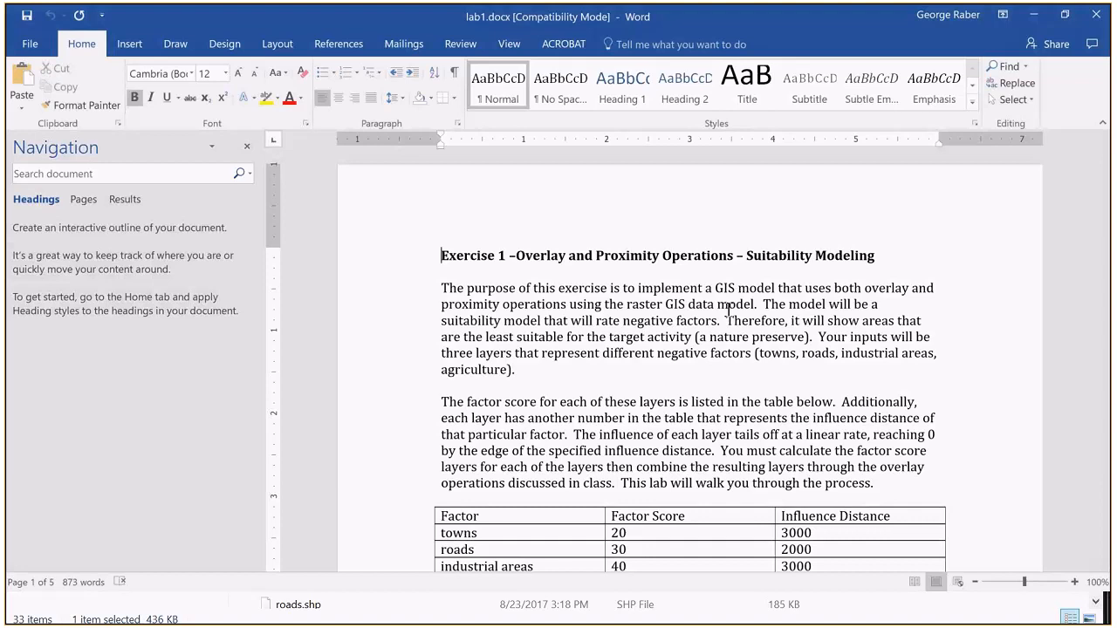
Step: Read the exercise purpose, the factor score and influence distance table, and the first numbered instructions in lab1.docx
scroll(728, 310, "down", 1)
scroll(728, 309, "down", 3)
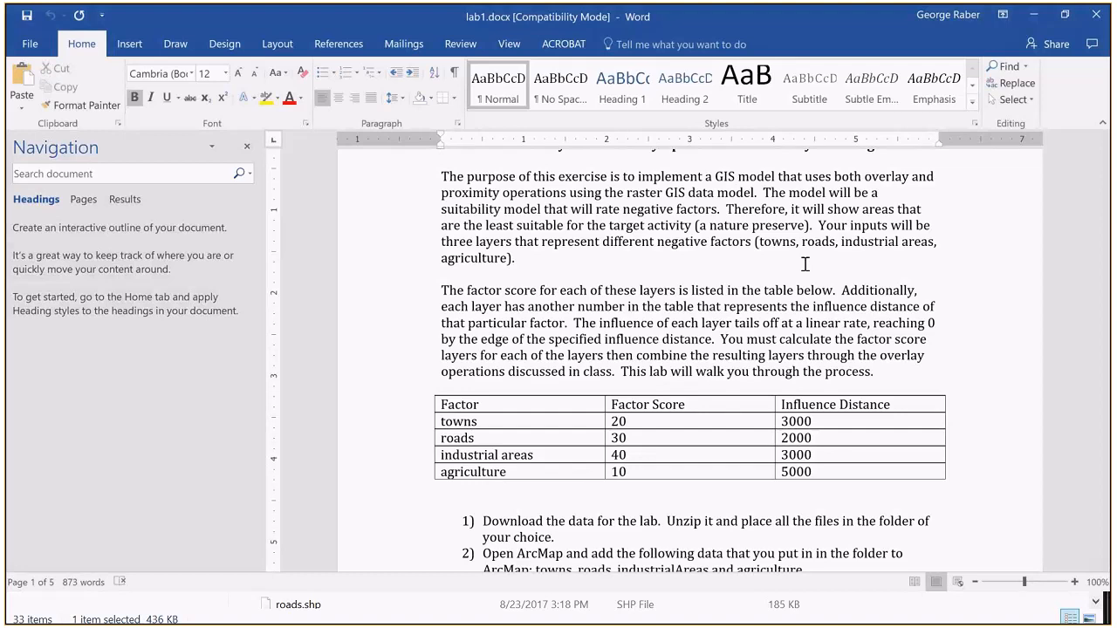
scroll(805, 263, "down", 1)
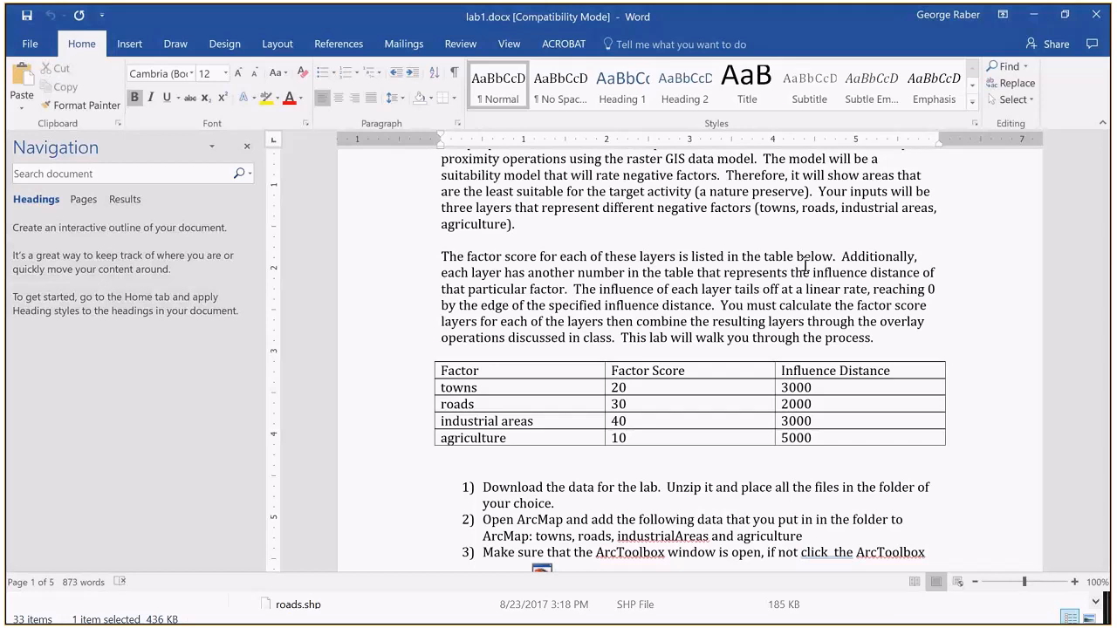
left_click_drag(573, 289, 712, 308)
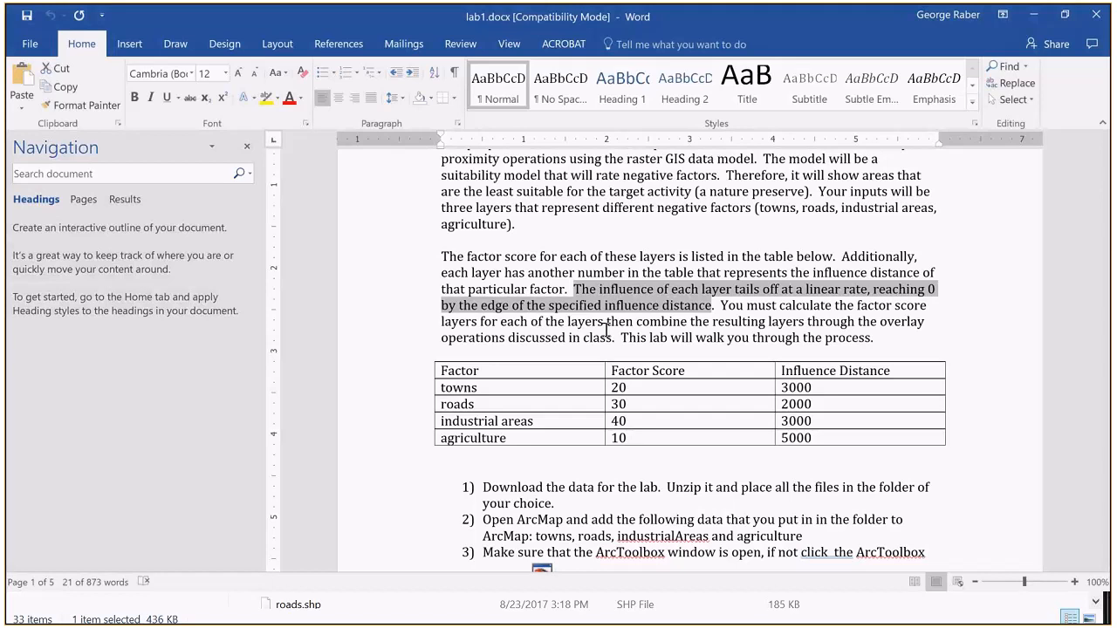
scroll(606, 330, "down", 2)
scroll(605, 330, "down", 2)
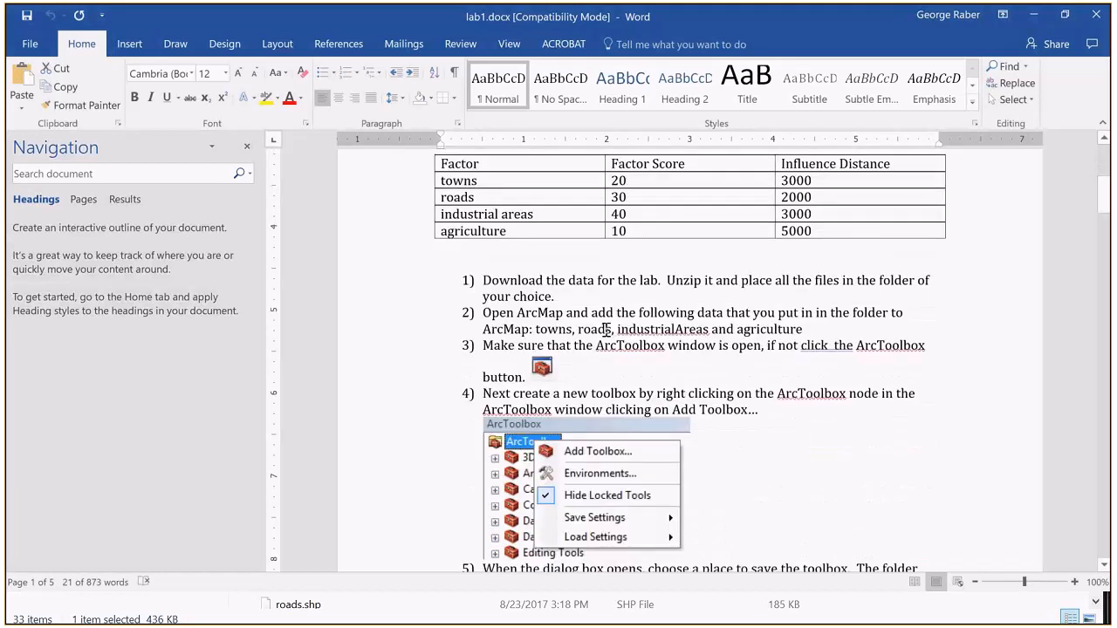
scroll(606, 331, "up", 1)
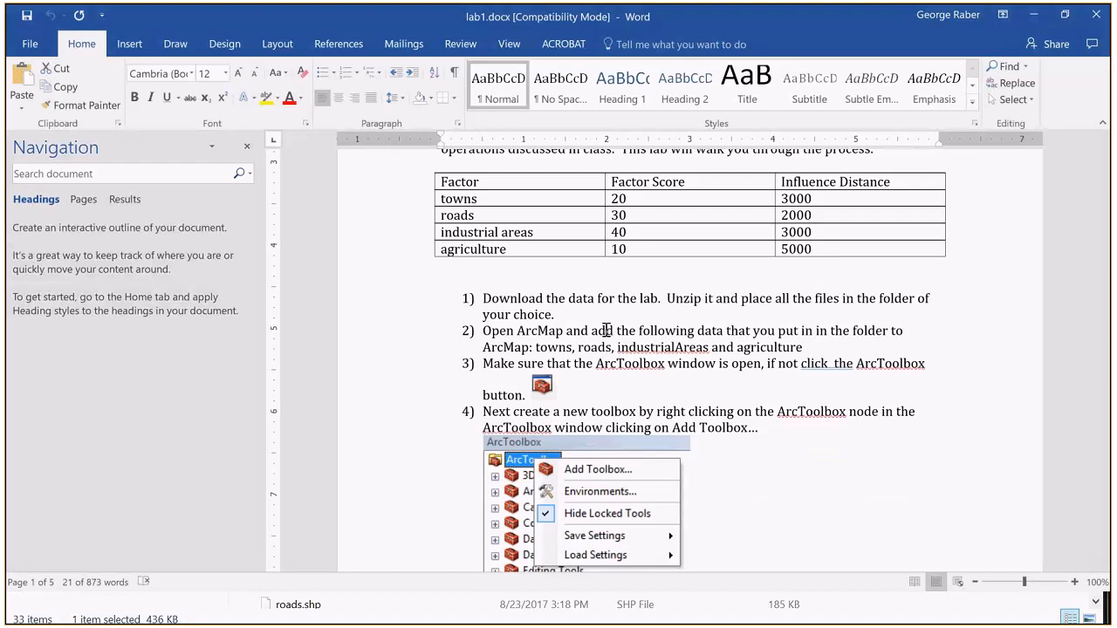
scroll(605, 330, "down", 2)
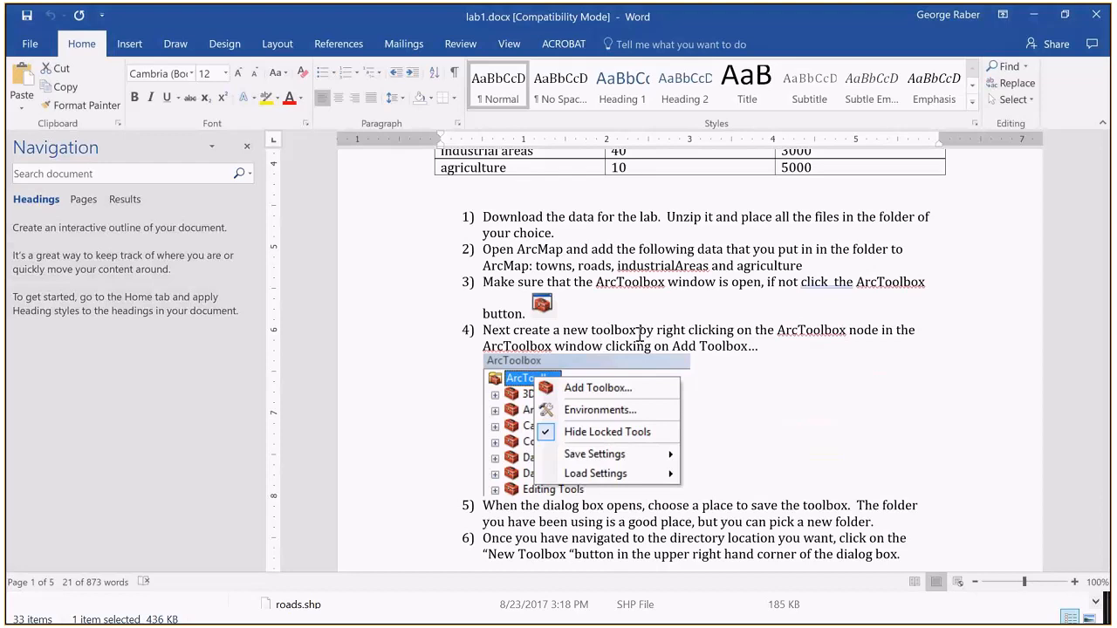
Step: Switch to ArcMap and add the towns, roads, industrialAreas and agriculture layers from C:\temp\sa\lab1
key("alt+Tab")
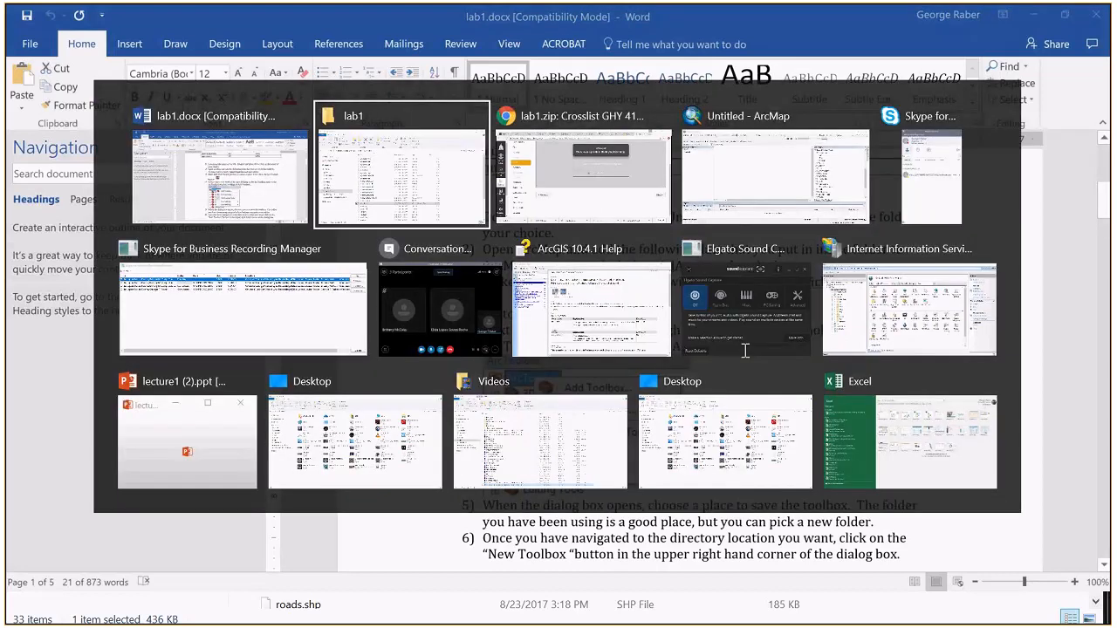
key("alt+Tab")
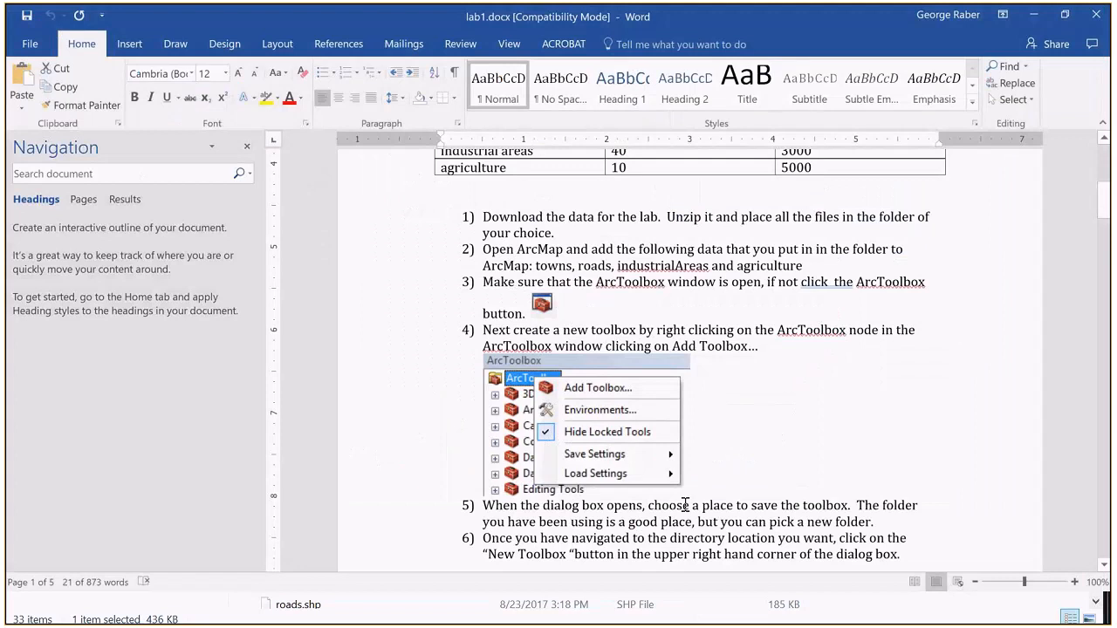
key("alt+Tab")
key("alt+Tab")
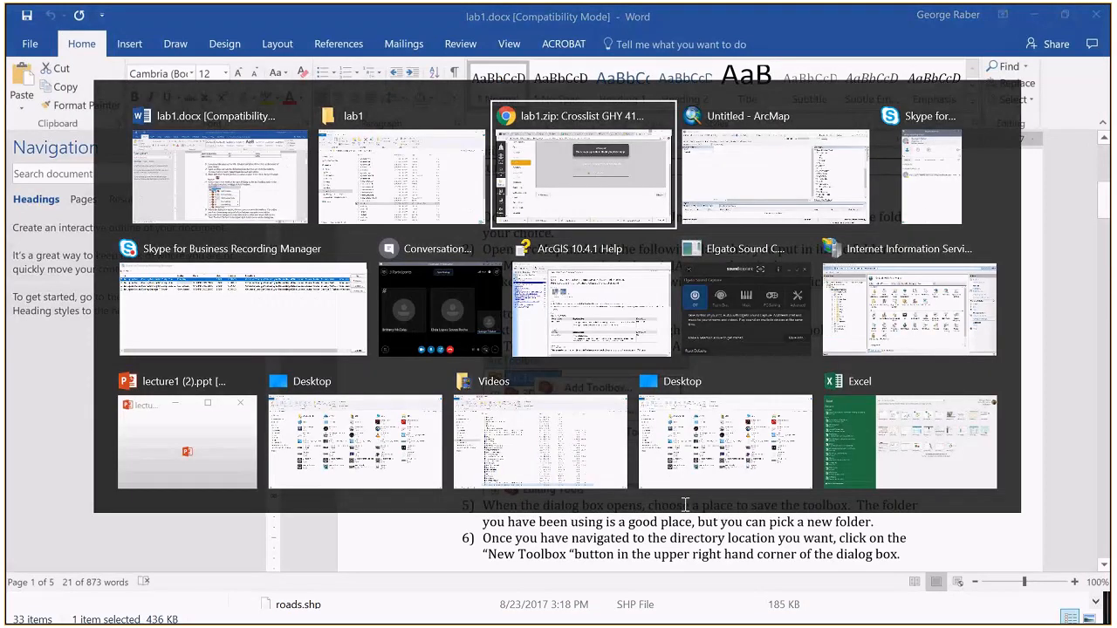
key("alt+Tab")
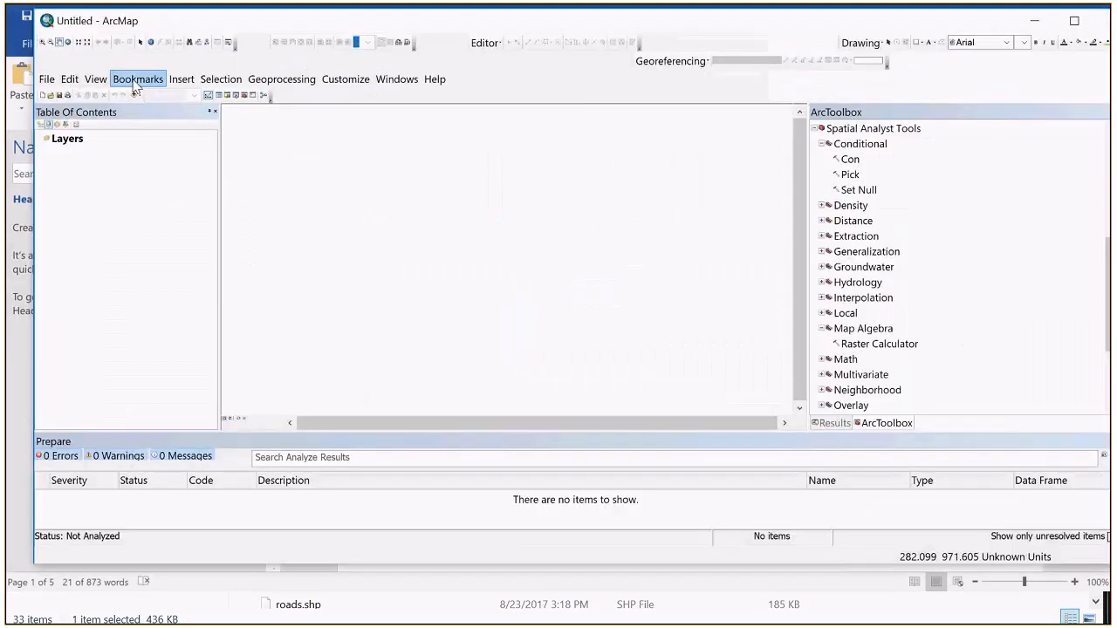
left_click(135, 94)
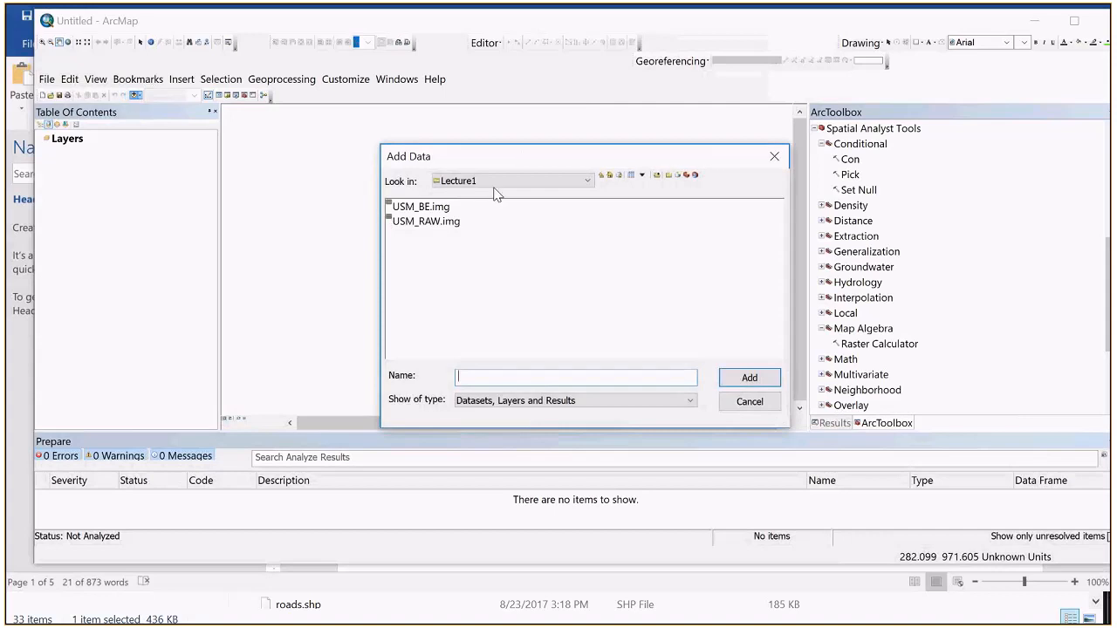
left_click(503, 183)
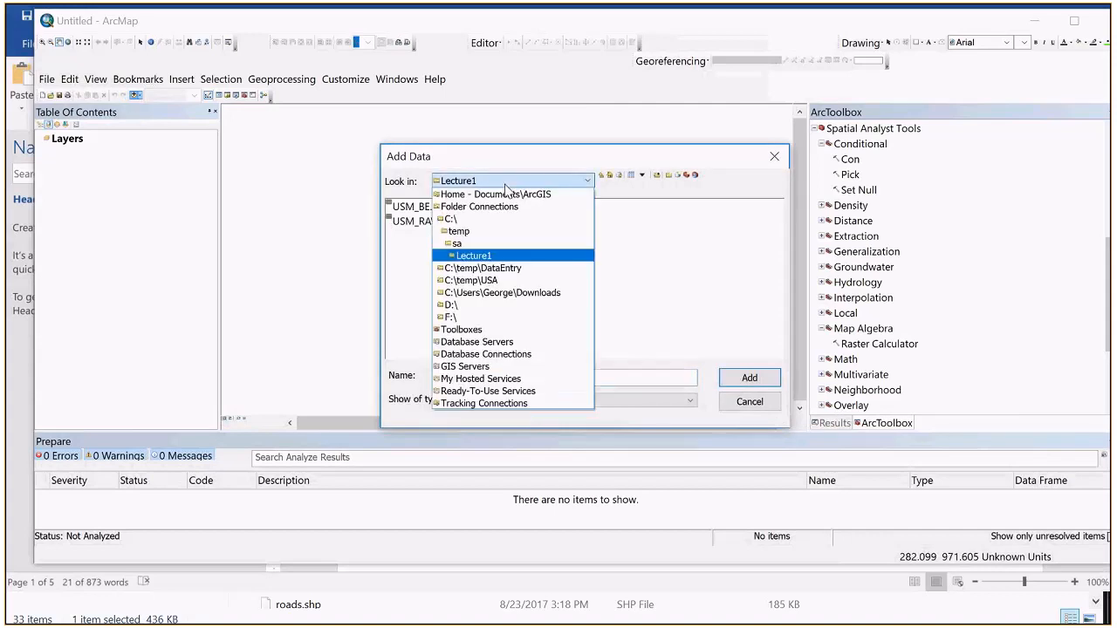
left_click(474, 244)
left_click_drag(471, 281, 395, 206)
left_click(746, 377)
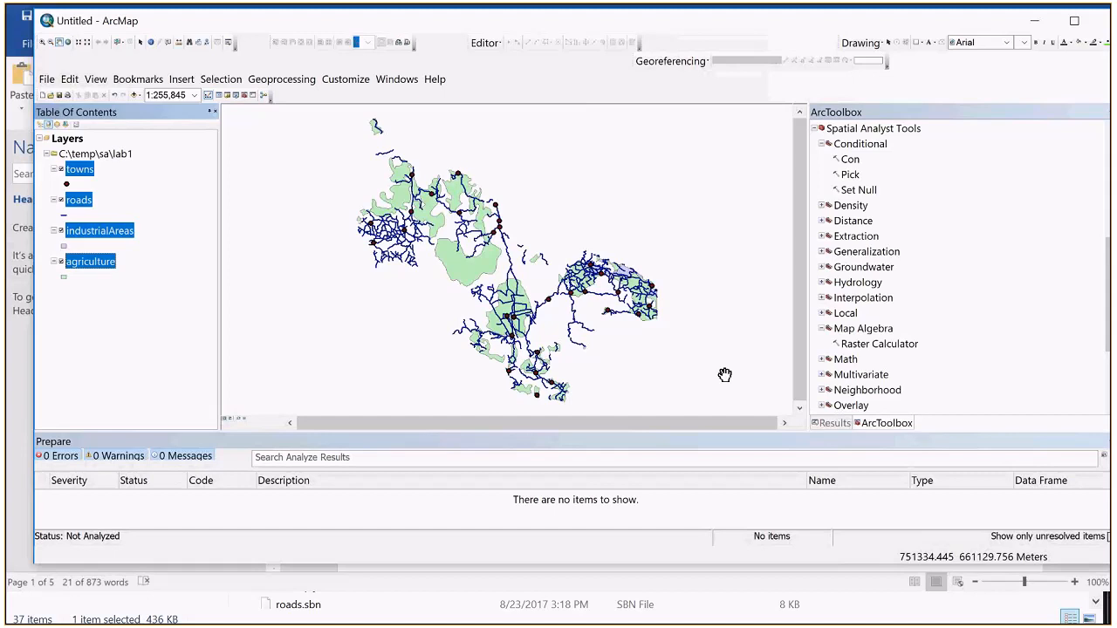
Step: Toggle the visibility of the added layers off and on to examine what each one shows on the map
left_click(61, 170)
left_click(61, 201)
left_click(61, 201)
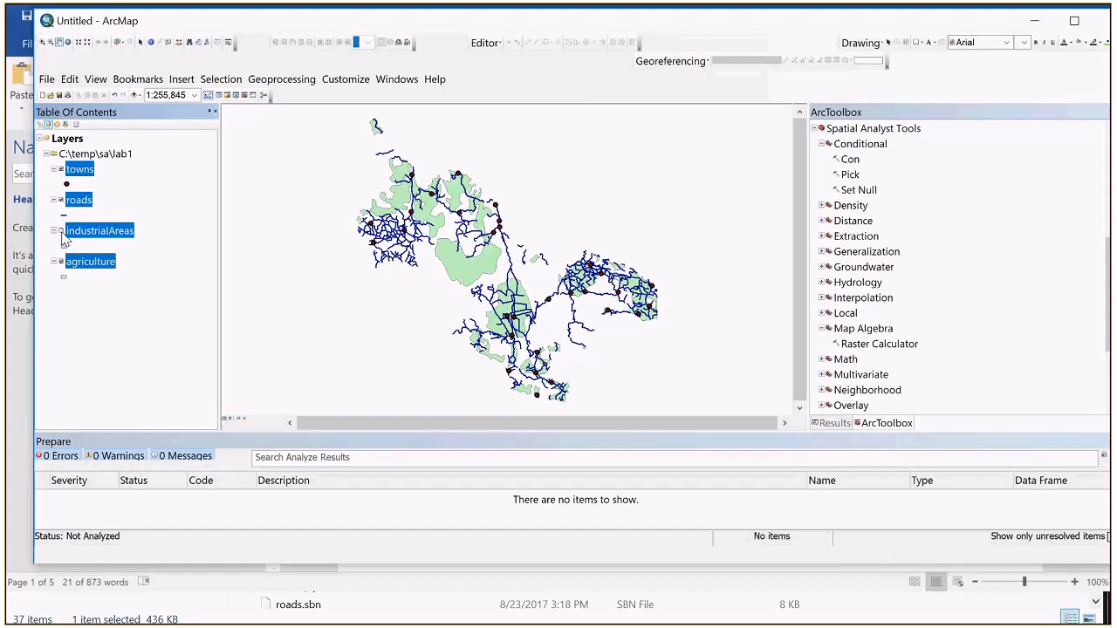
left_click(61, 262)
left_click(60, 263)
Step: Examine the attribute table of the agriculture layer and close it
right_click(79, 261)
left_click(166, 302)
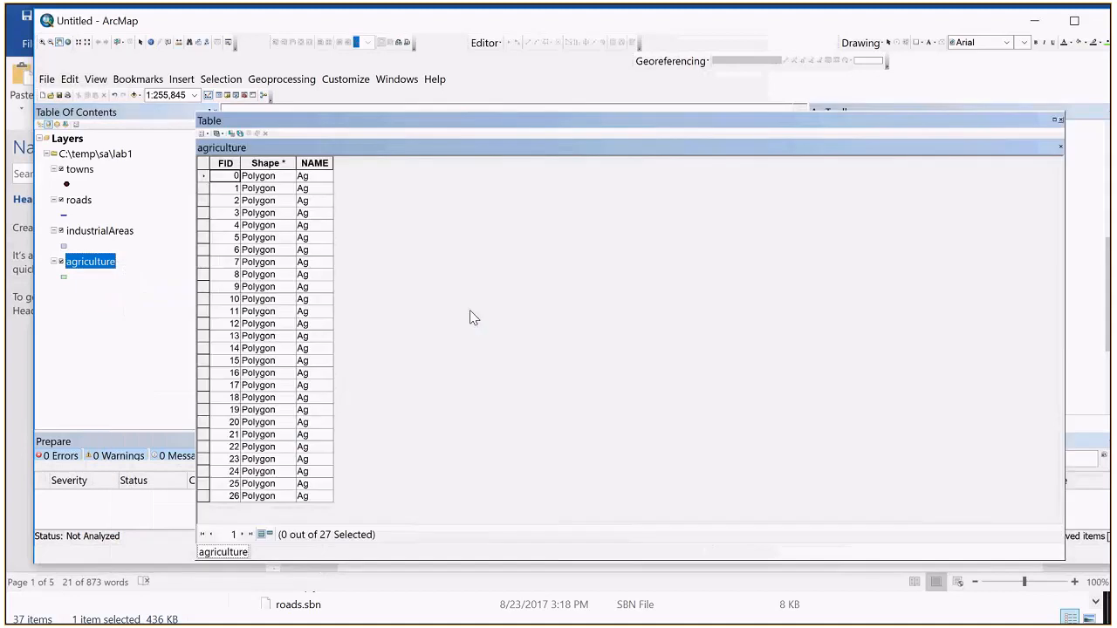
left_click(1061, 119)
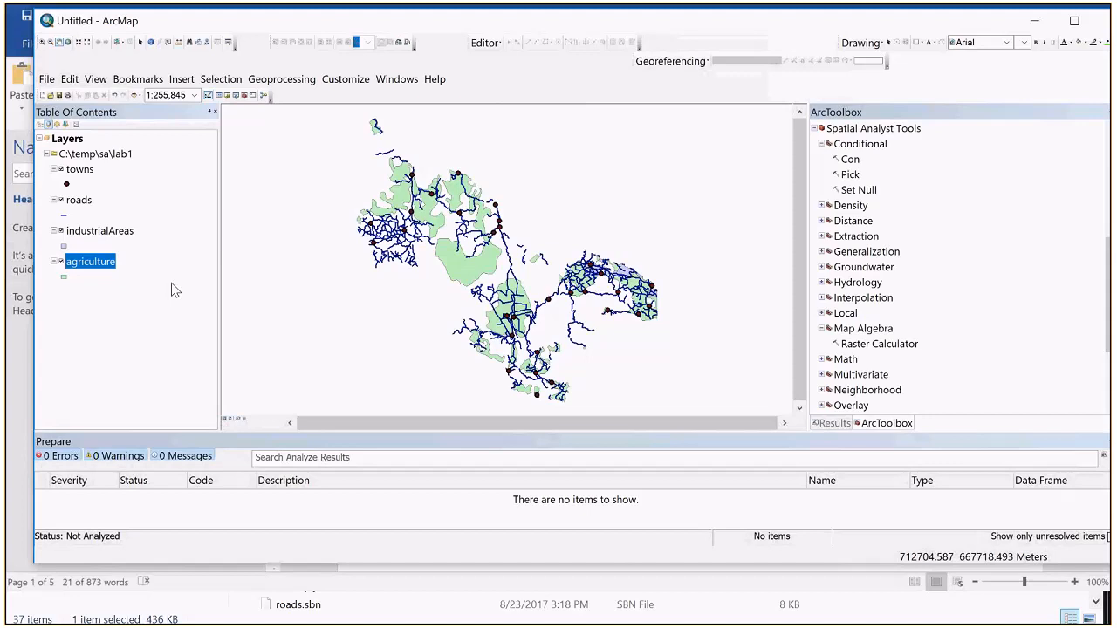
Step: Switch to lab1.docx in Word and read instructions 4 to 8 on creating a toolbox and a model
key("alt+Tab")
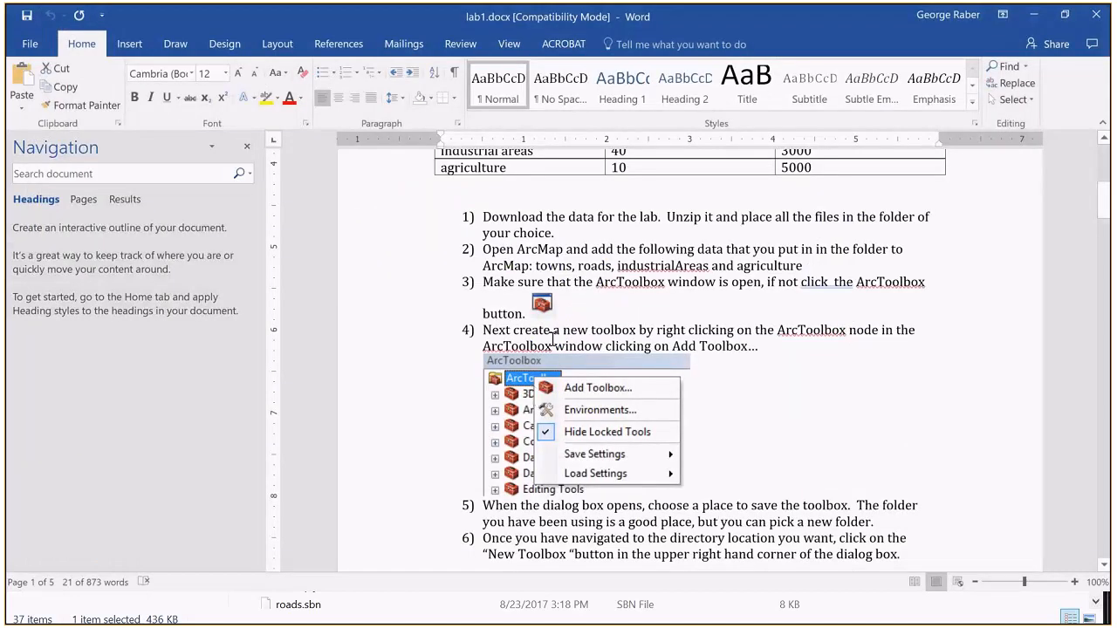
scroll(661, 504, "down", 6)
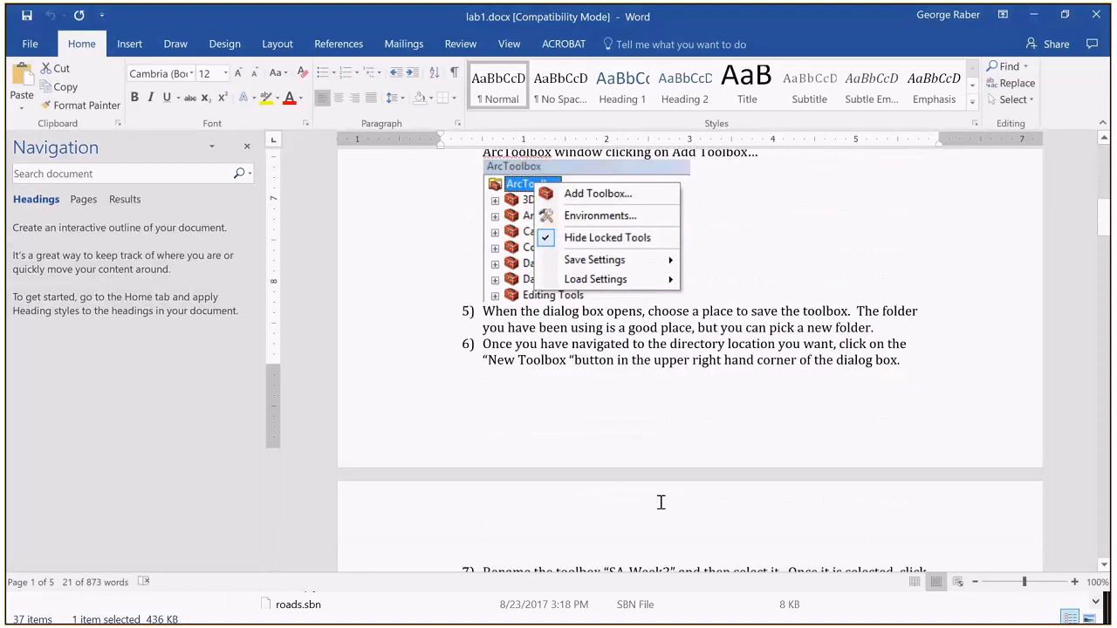
scroll(662, 506, "down", 1)
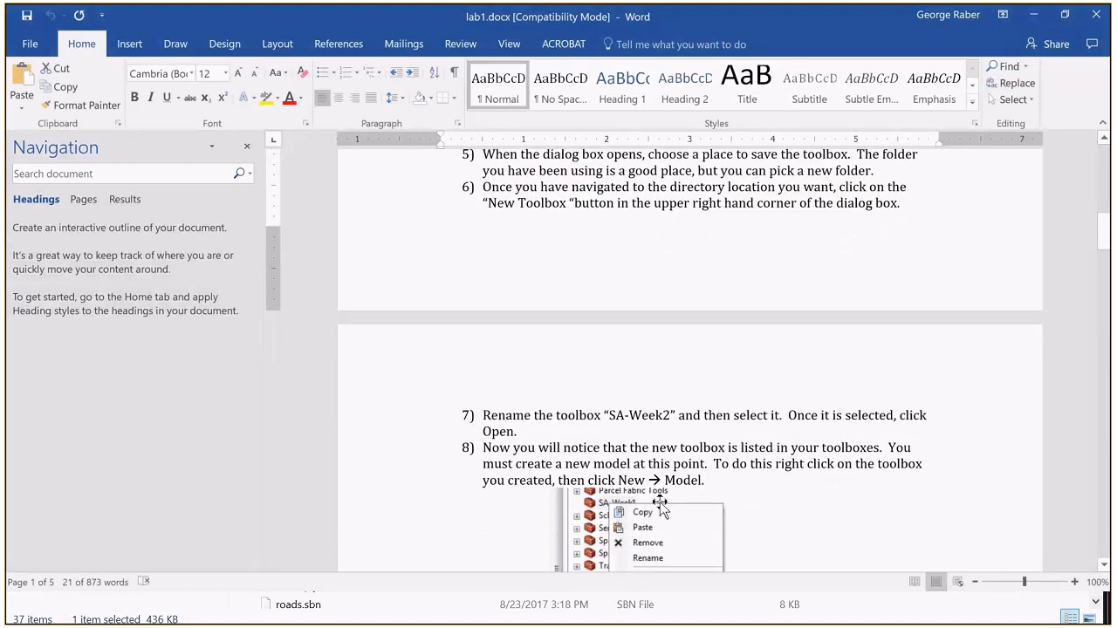
scroll(660, 511, "up", 3)
scroll(661, 502, "up", 1)
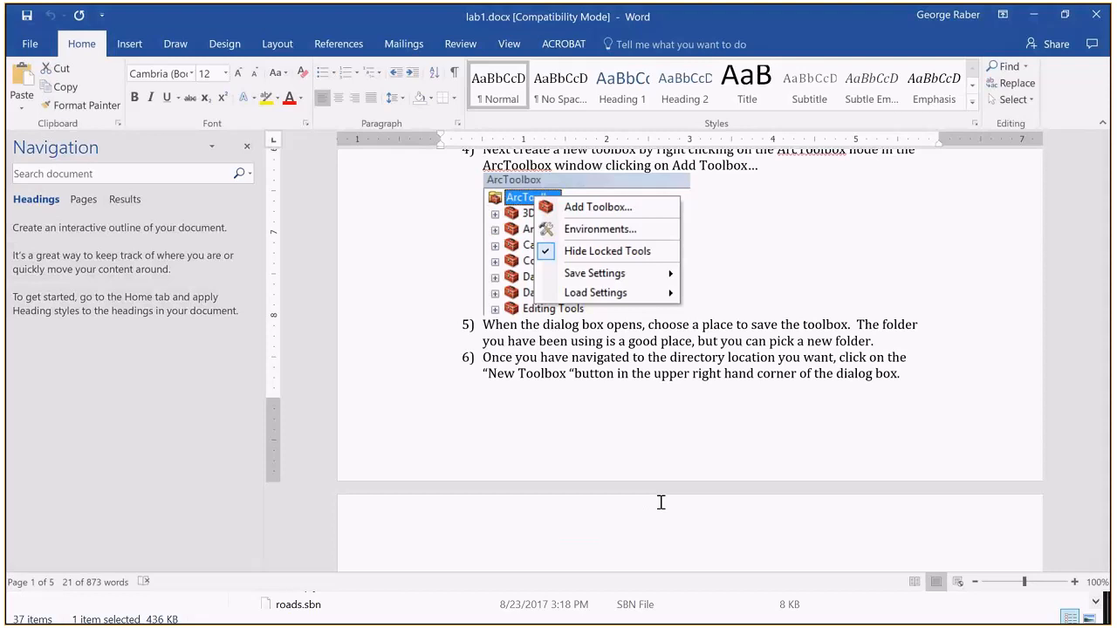
Step: Switch to ArcMap and create a new toolbox in the lab1 folder through ArcToolbox's Add Toolbox dialog
key("alt+Tab")
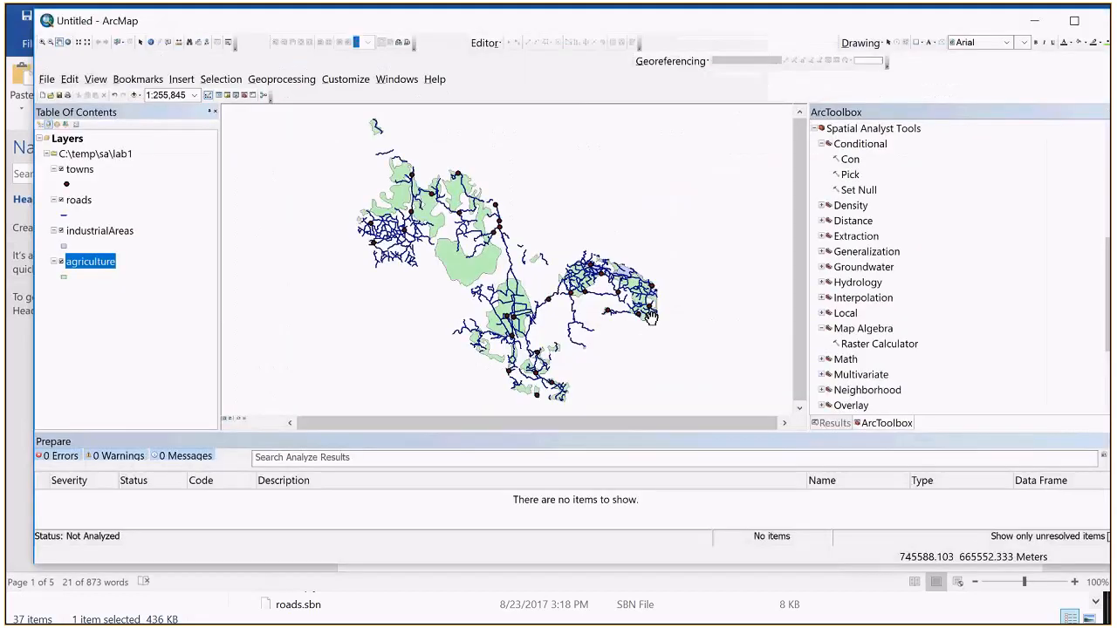
left_click(821, 145)
scroll(821, 139, "up", 6)
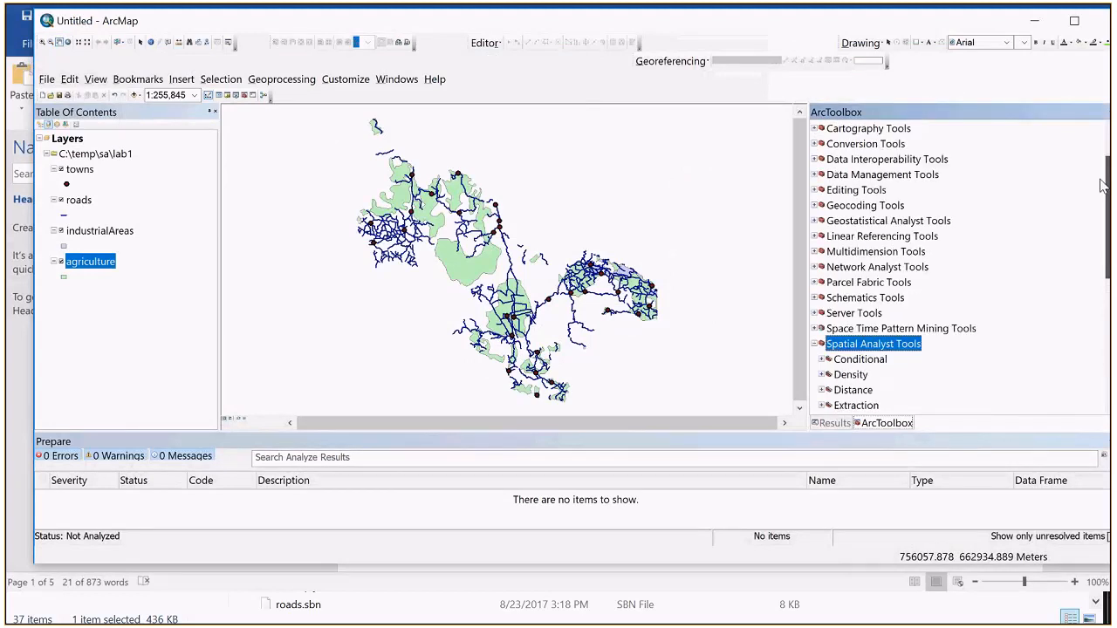
right_click(822, 134)
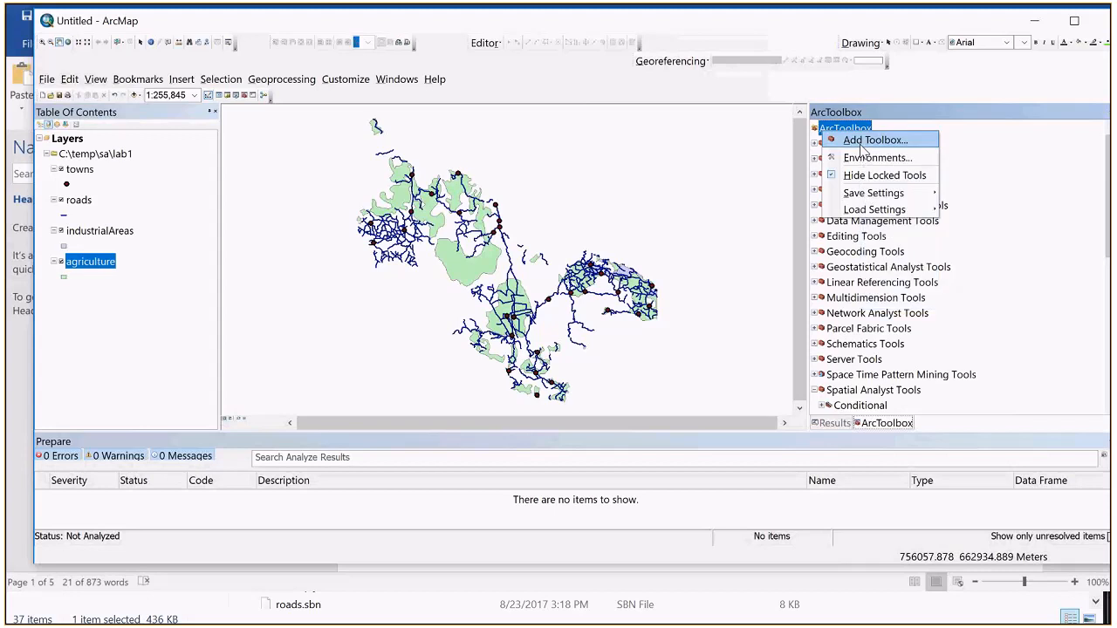
left_click(872, 140)
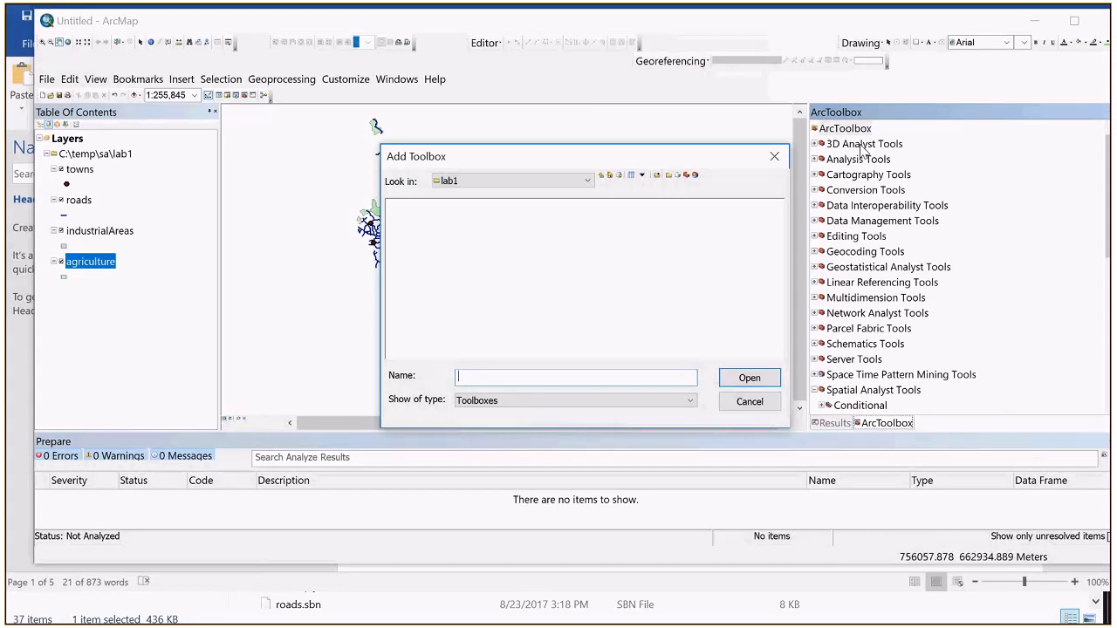
left_click(576, 185)
left_click(493, 255)
left_click(689, 176)
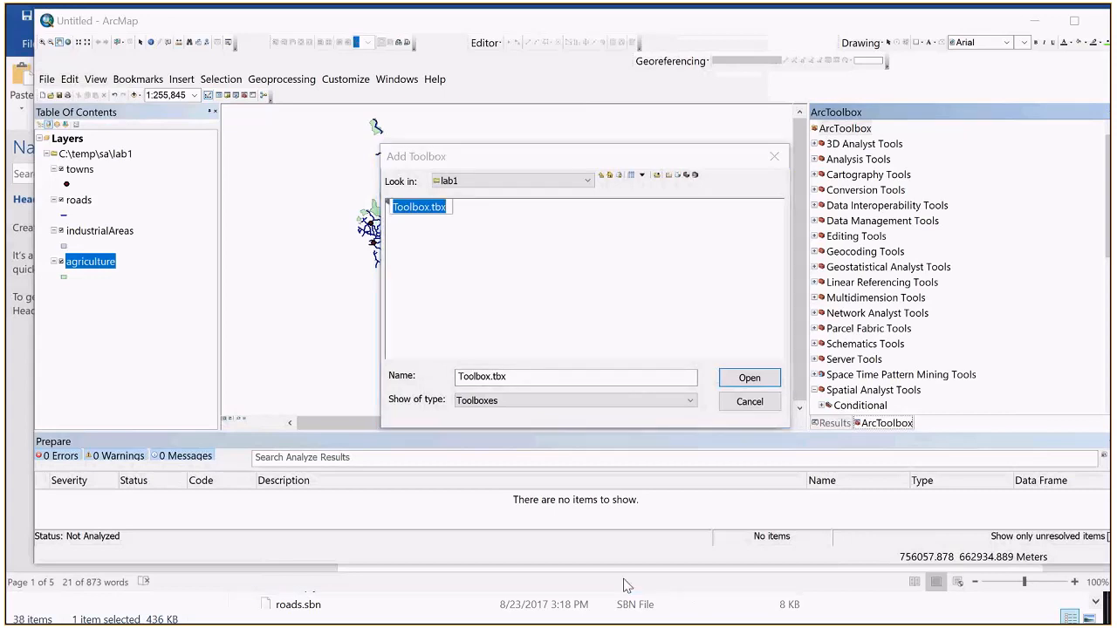
Step: Check the required toolbox name in instruction 7 of lab1.docx and rename the new toolbox in ArcMap as SA-Week2
left_click(628, 585)
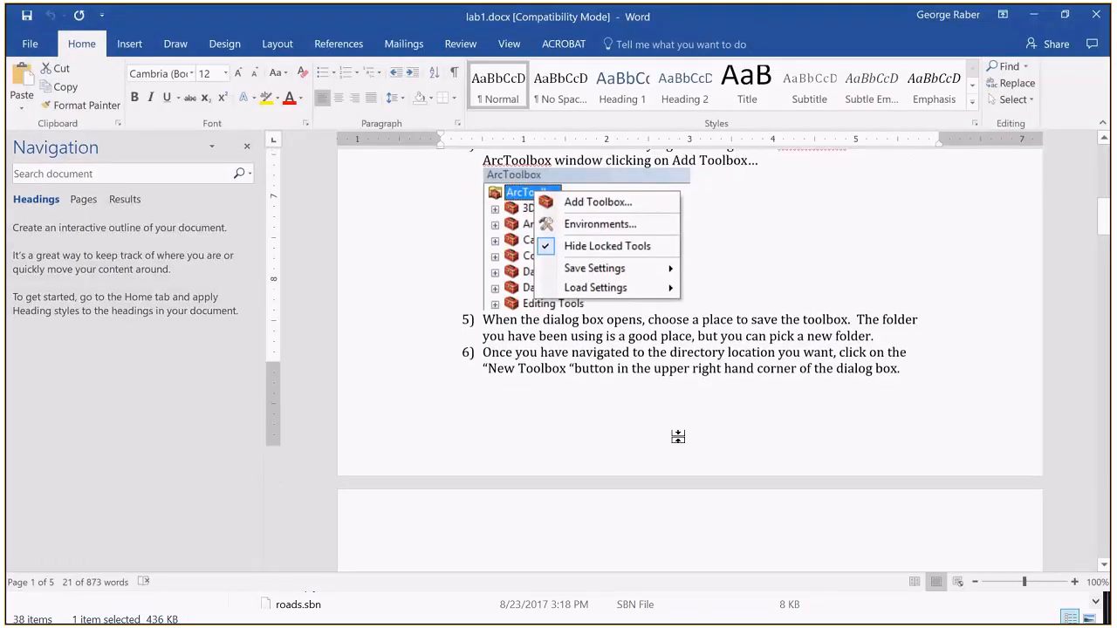
scroll(679, 438, "down", 4)
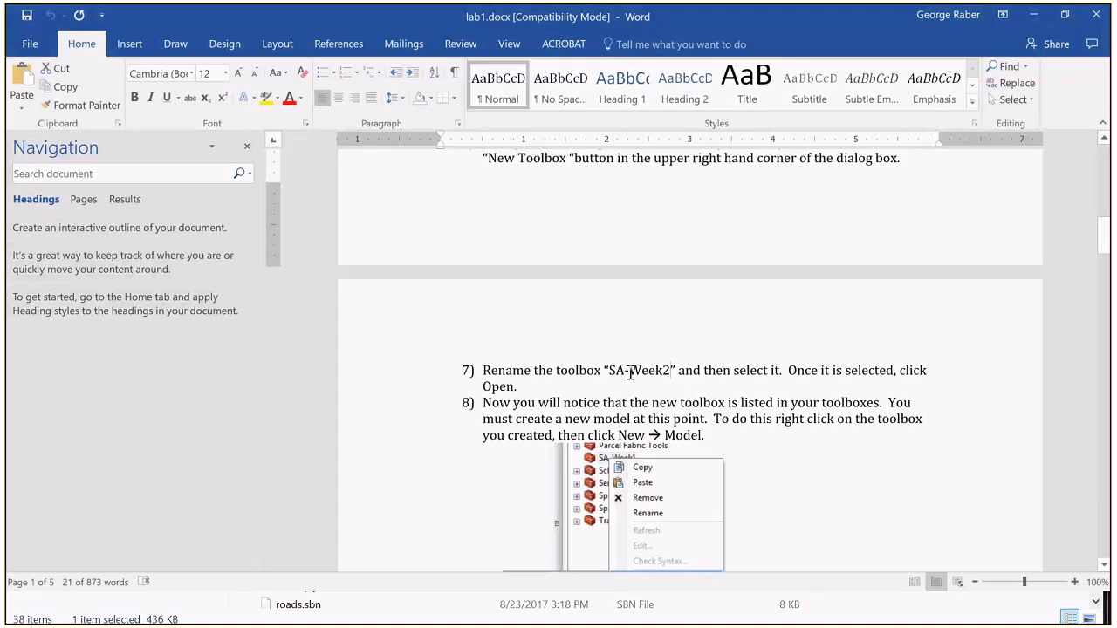
left_click_drag(669, 373, 620, 377)
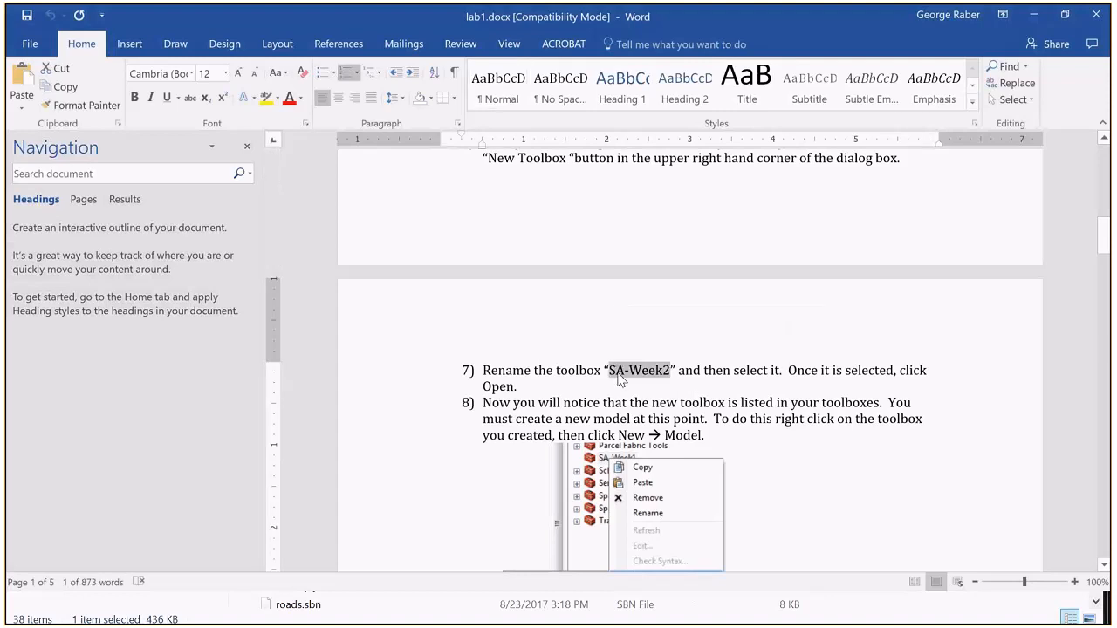
key("alt+Tab")
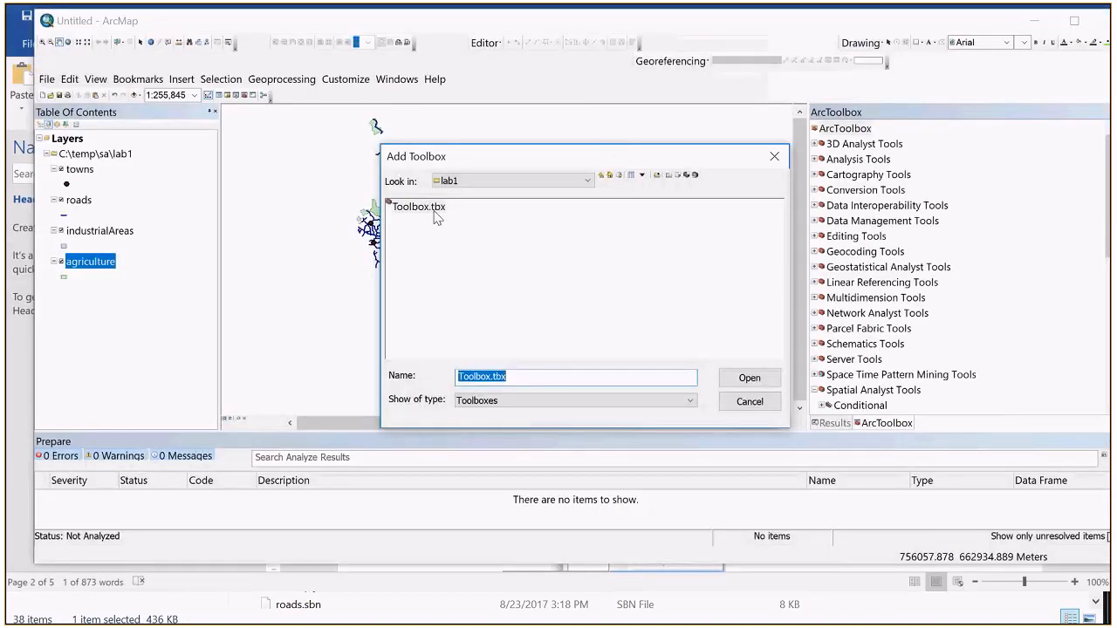
left_click(489, 227)
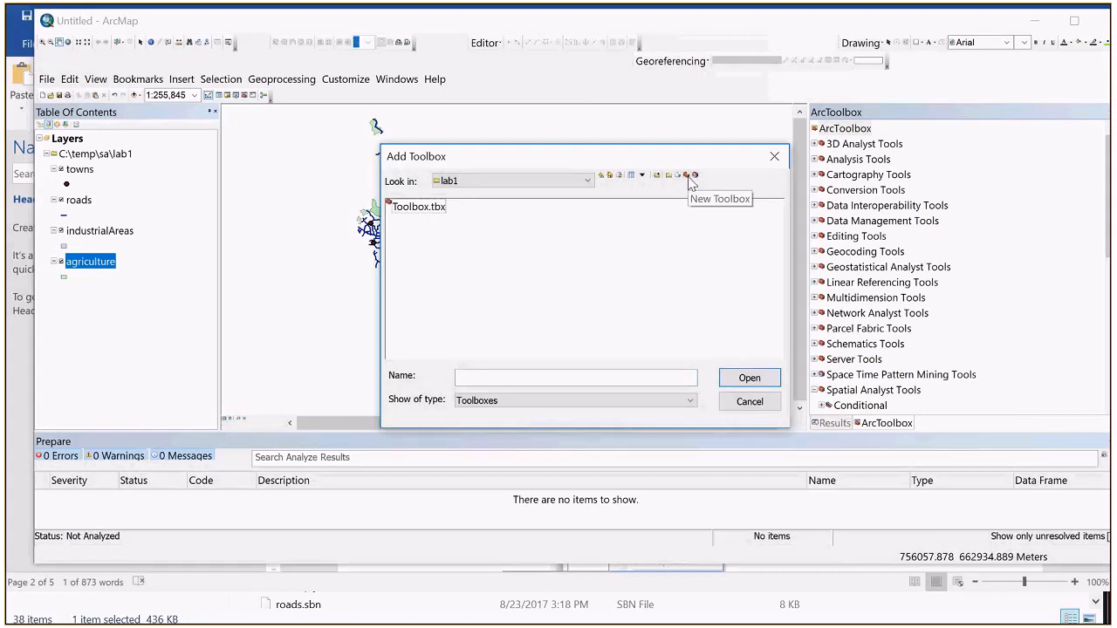
left_click(431, 213)
left_click(431, 213)
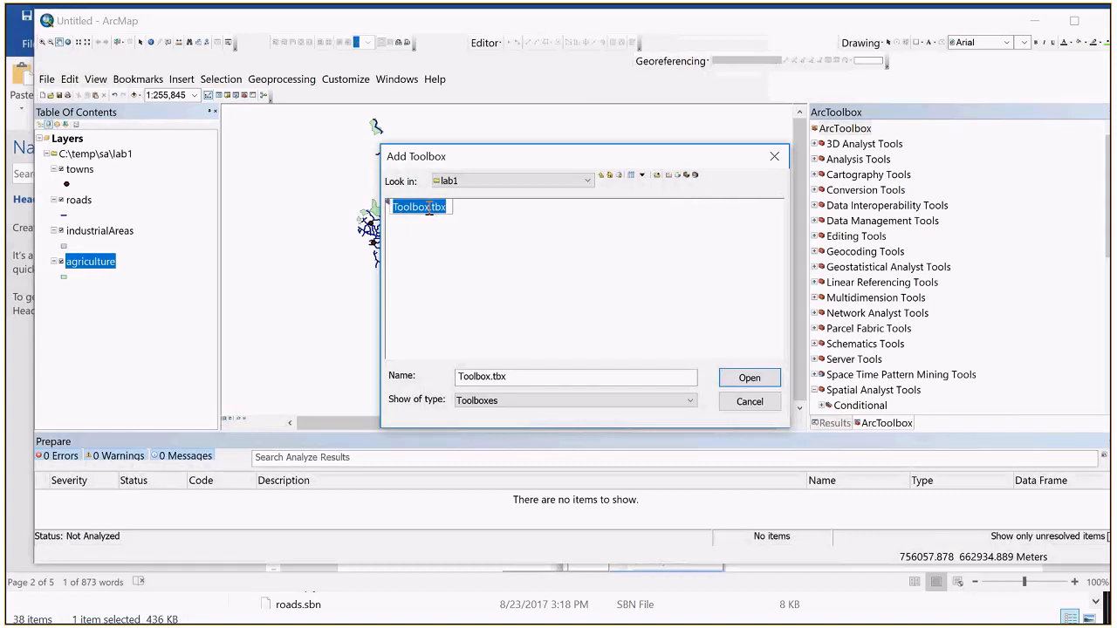
type("SA-Week2")
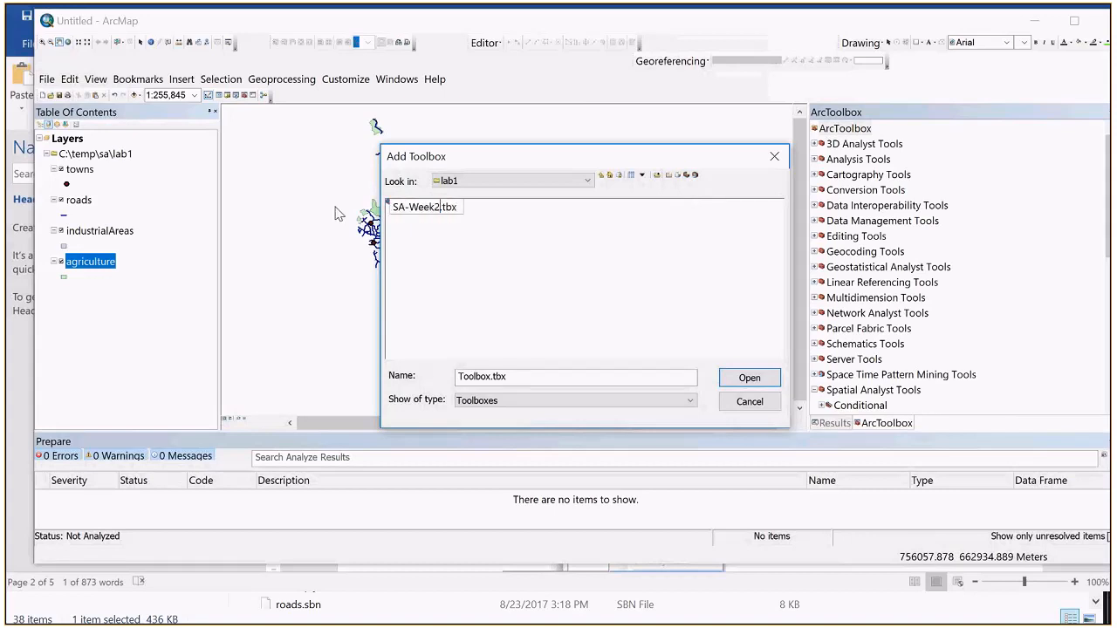
Step: Add the renamed SA-Week2.tbx toolbox to ArcToolbox, create a new model in it and close the empty model window
key("Return")
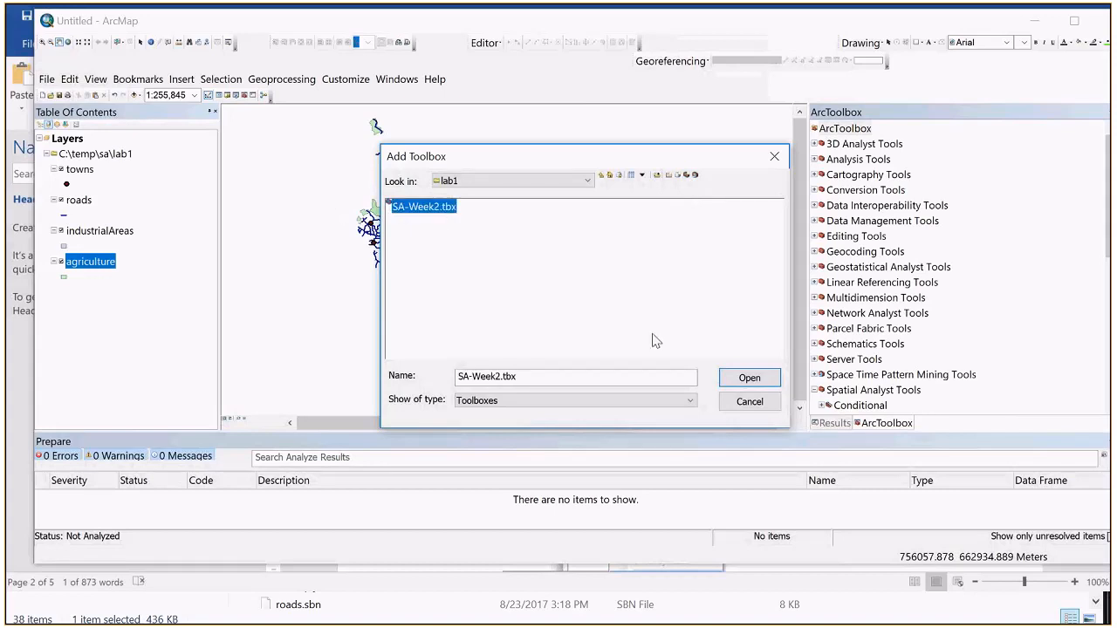
left_click(730, 377)
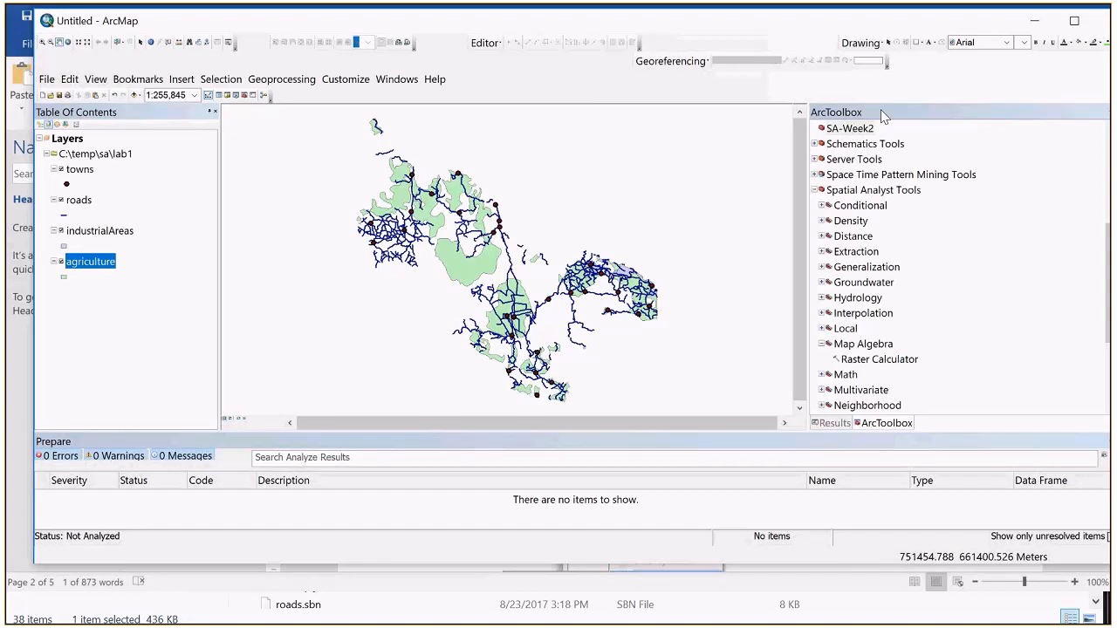
right_click(866, 130)
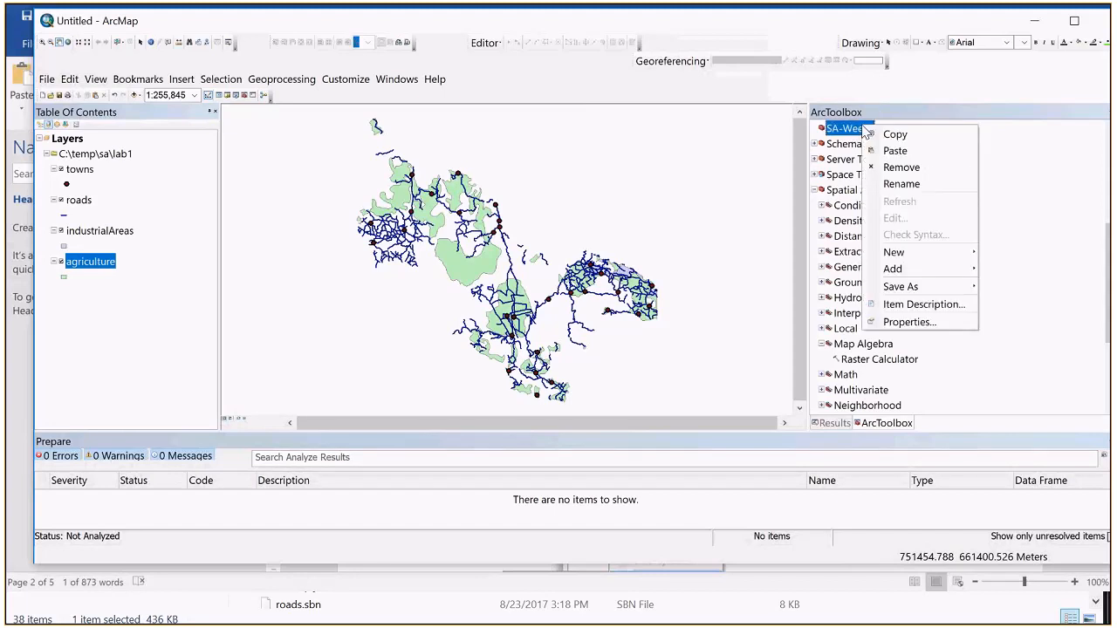
mouse_move(934, 252)
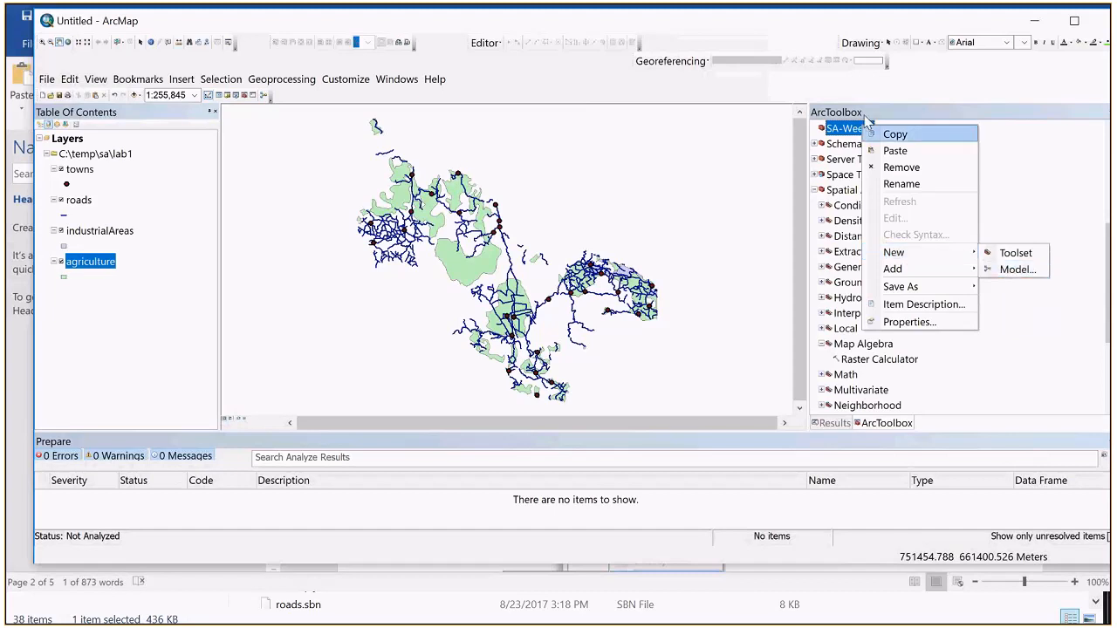
left_click(1015, 271)
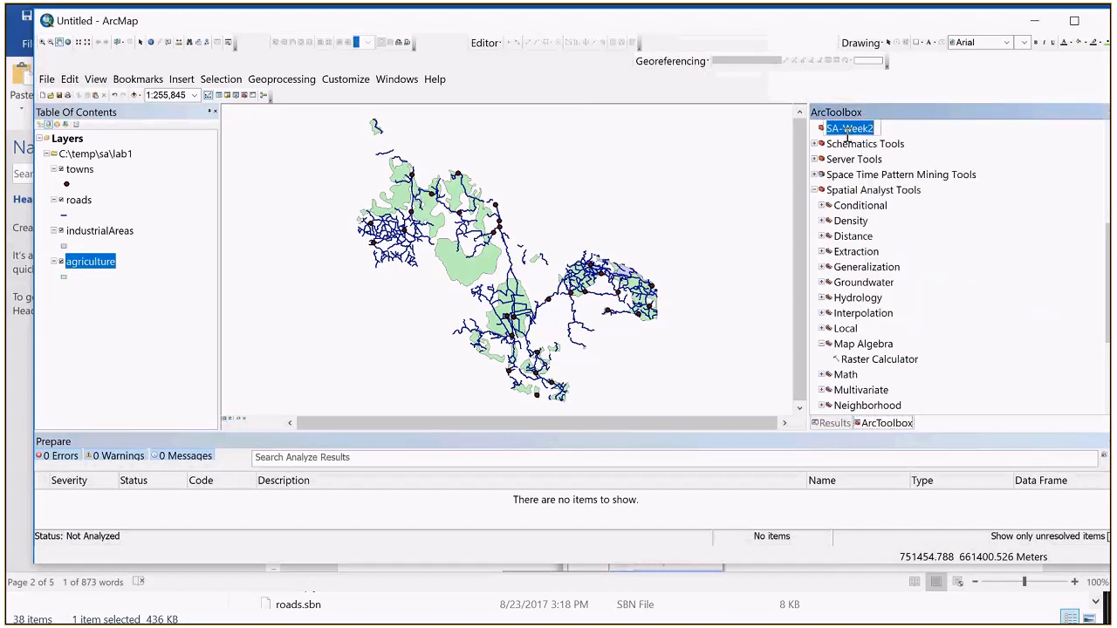
right_click(823, 131)
mouse_move(873, 257)
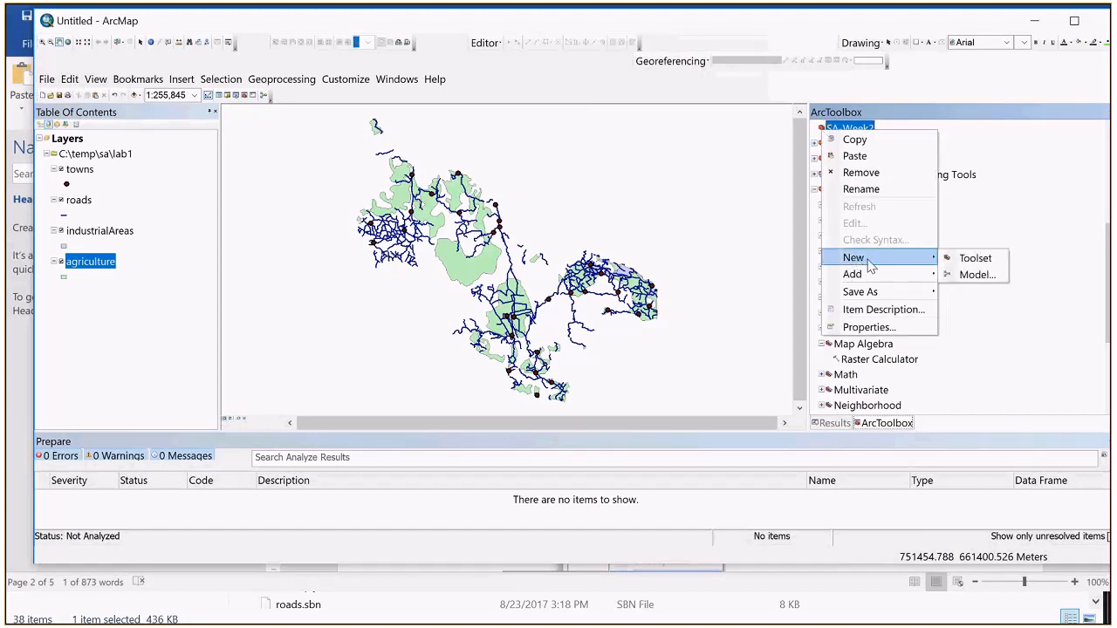
left_click(967, 276)
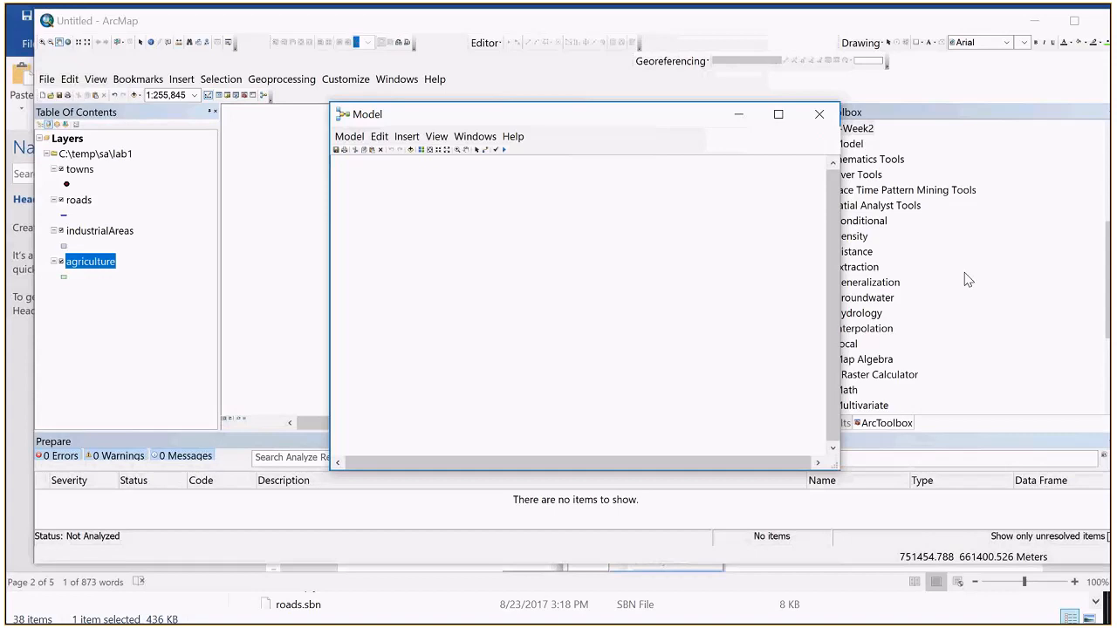
left_click_drag(639, 119, 698, 190)
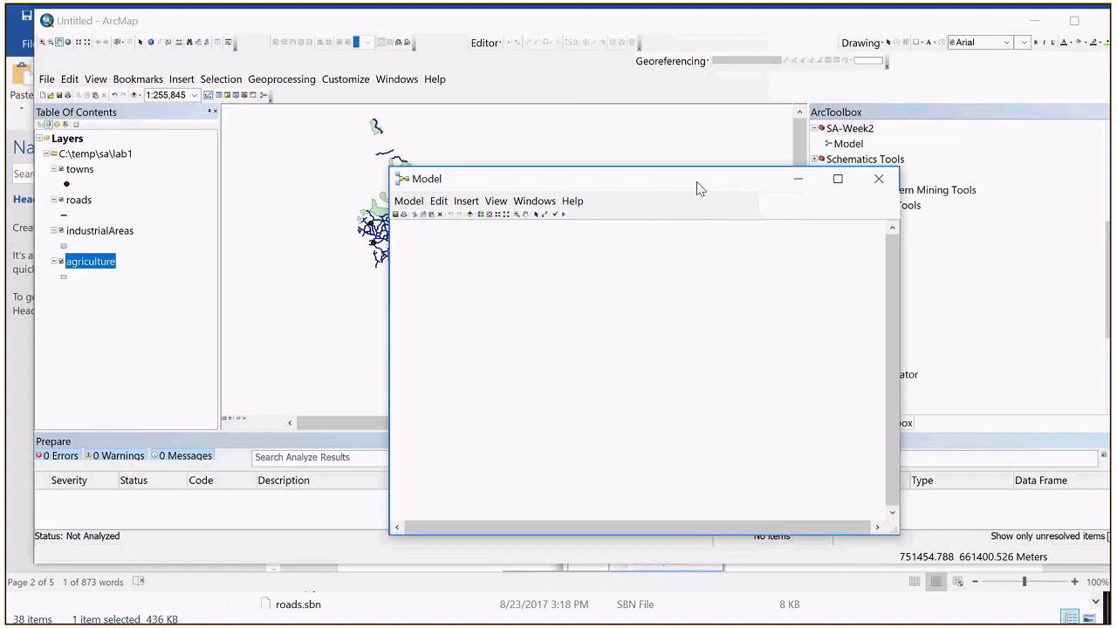
left_click(880, 180)
Step: Add the SA-Week2.tbx toolbox from the lab1 folder to ArcToolbox again
scroll(884, 186, "up", 5)
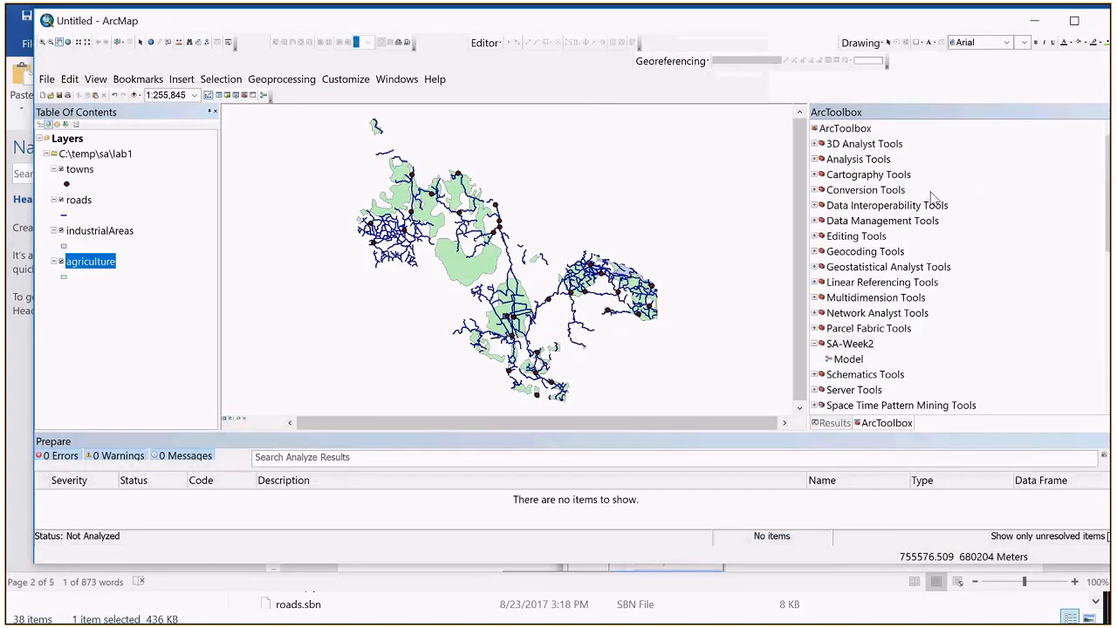
right_click(834, 133)
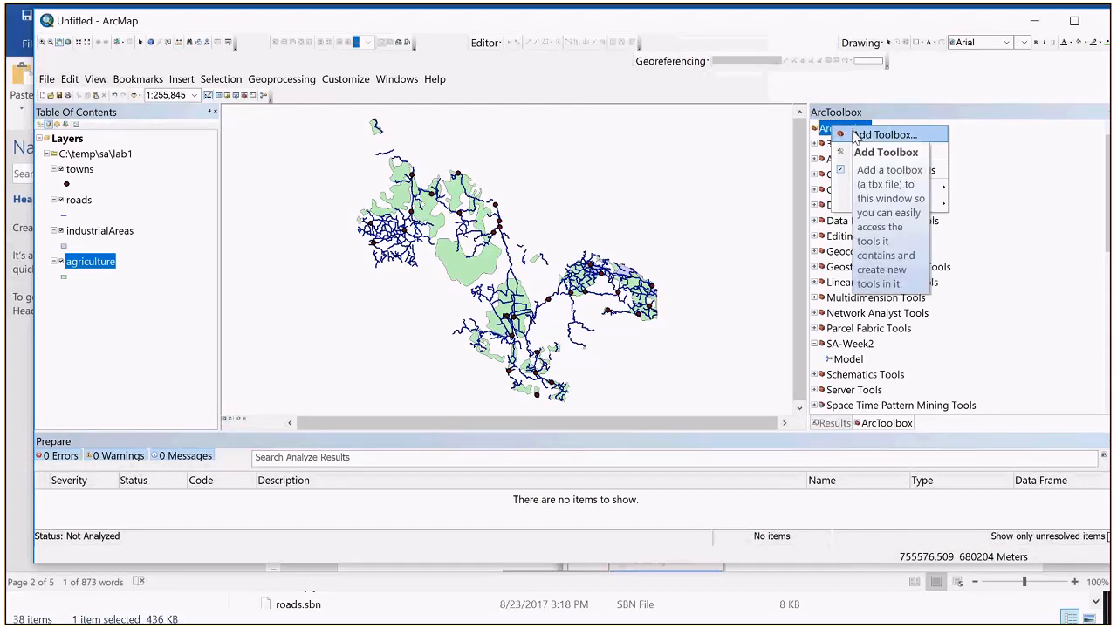
left_click(855, 135)
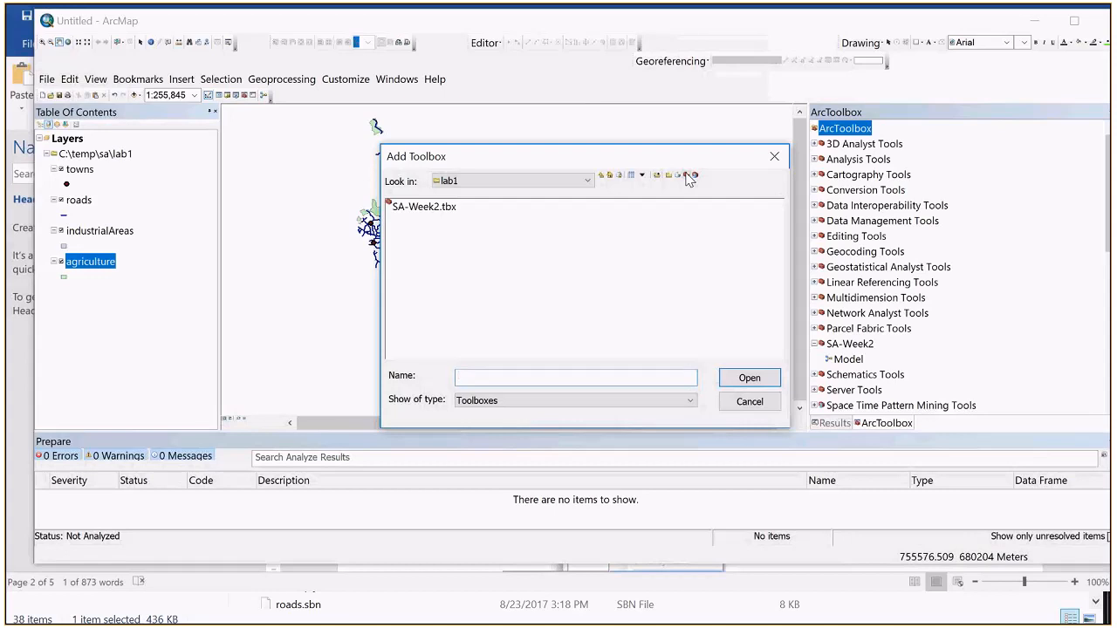
left_click(425, 212)
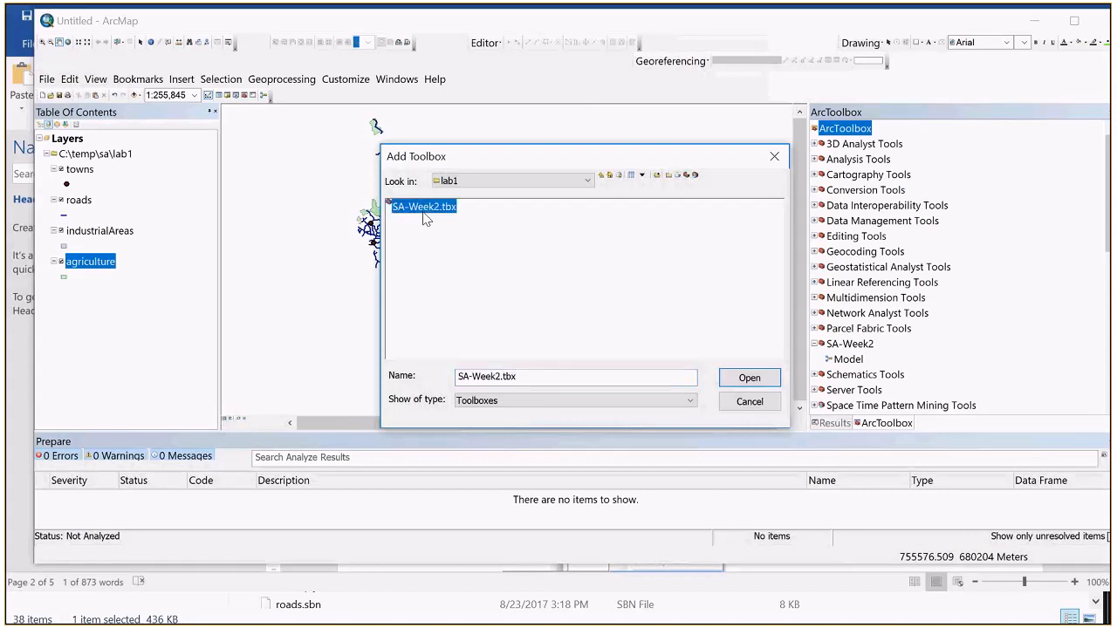
left_click(757, 377)
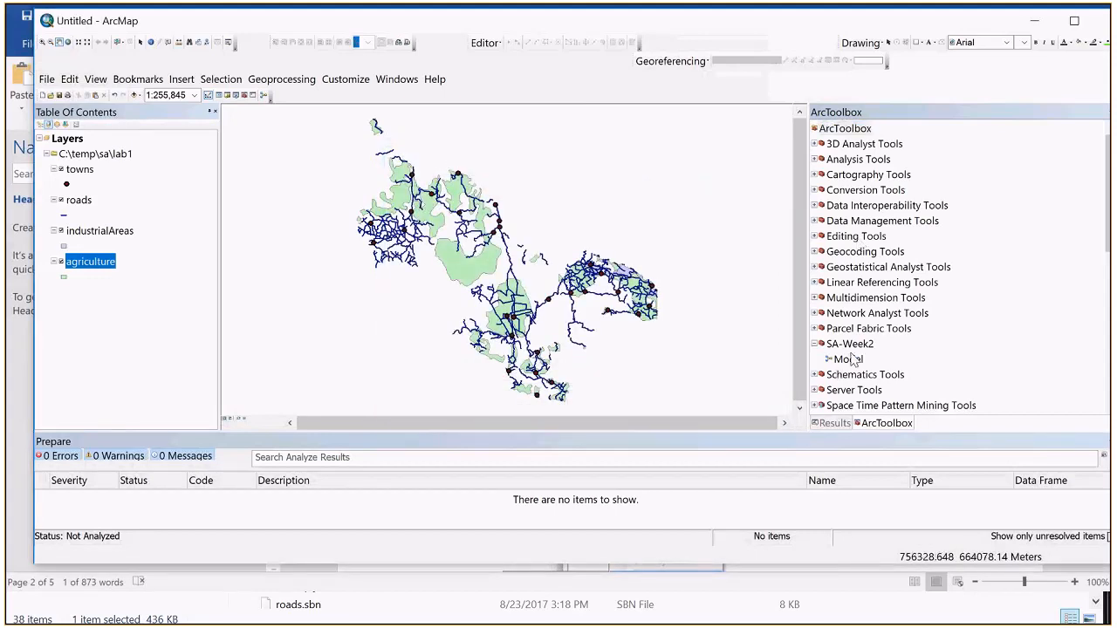
left_click(848, 346)
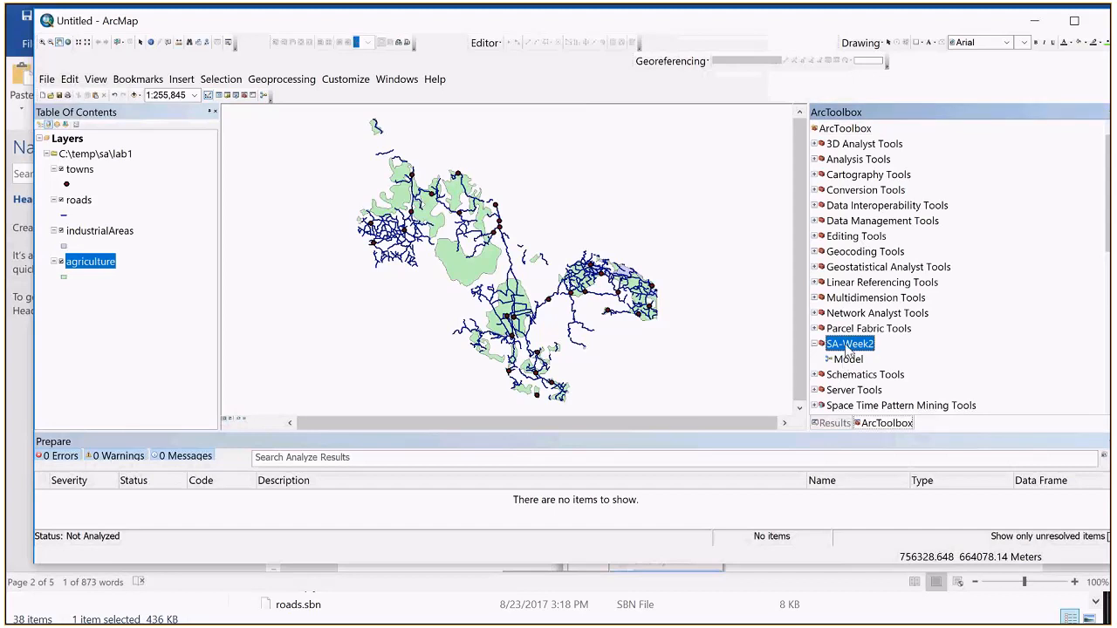
right_click(848, 349)
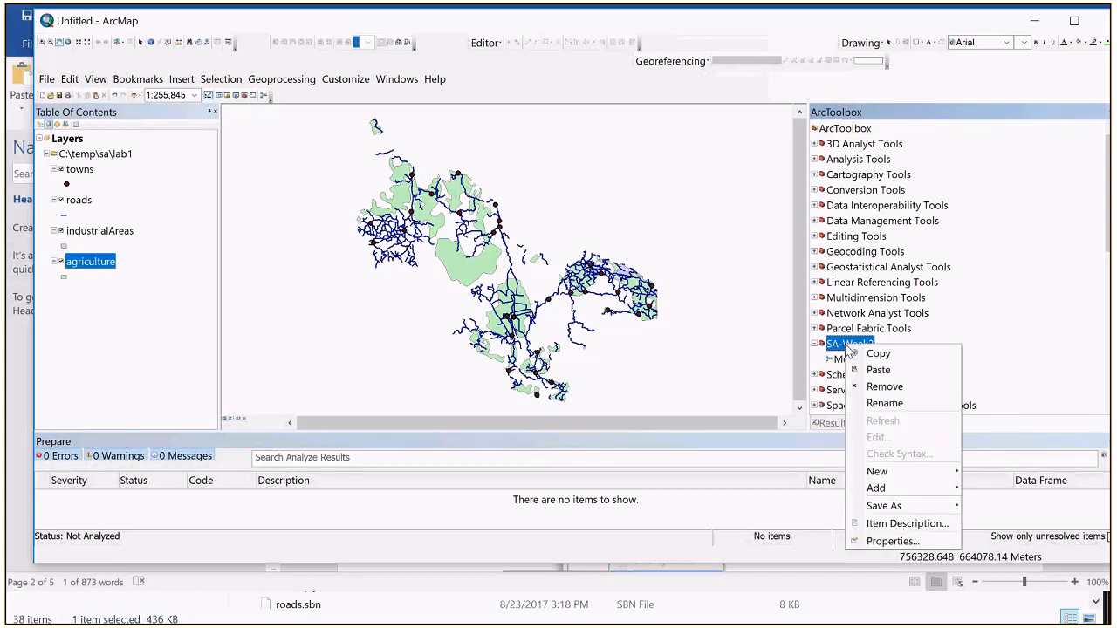
mouse_move(908, 476)
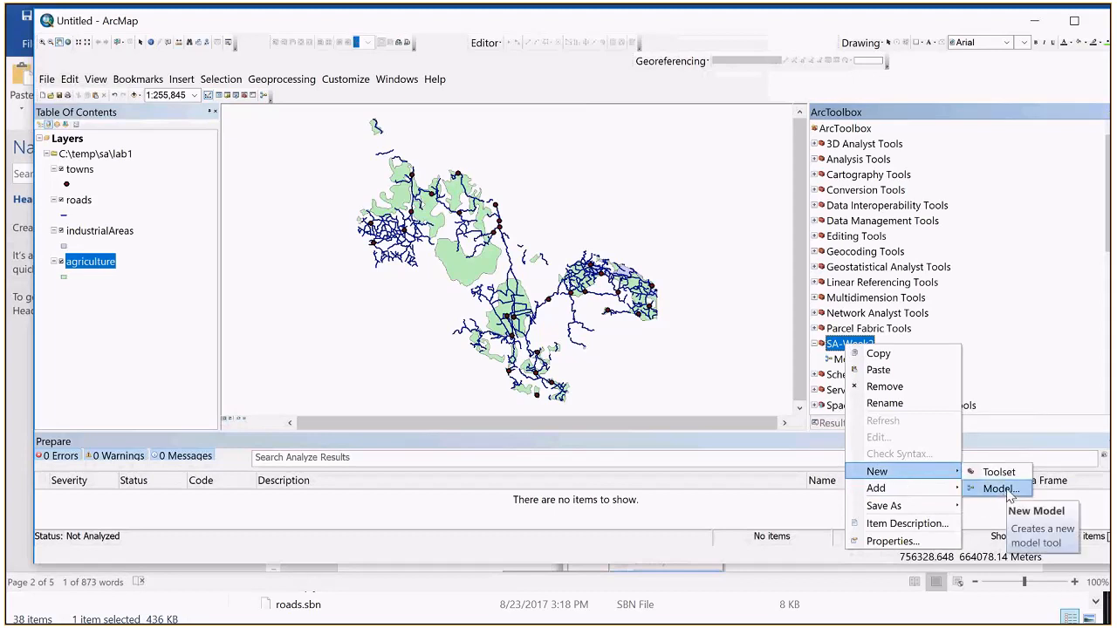
mouse_move(946, 488)
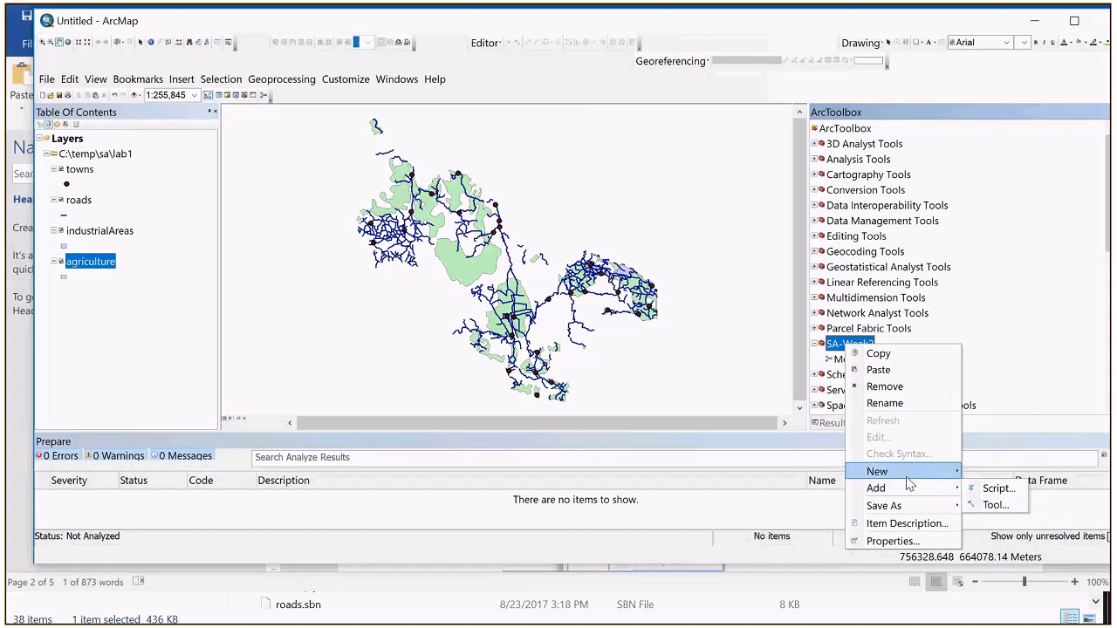
mouse_move(906, 478)
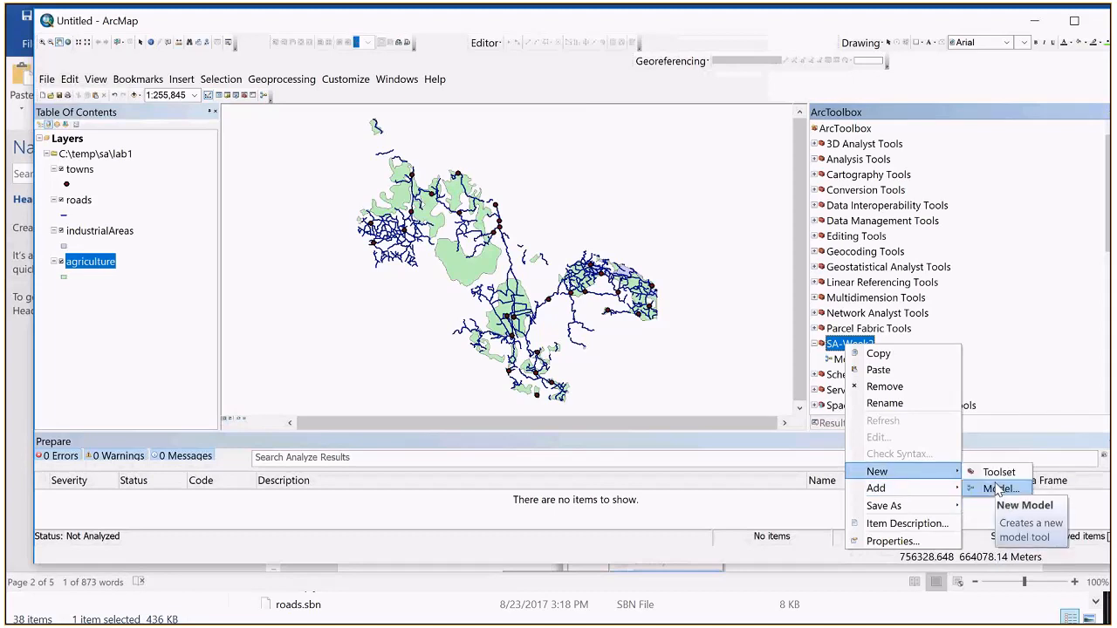
left_click(998, 489)
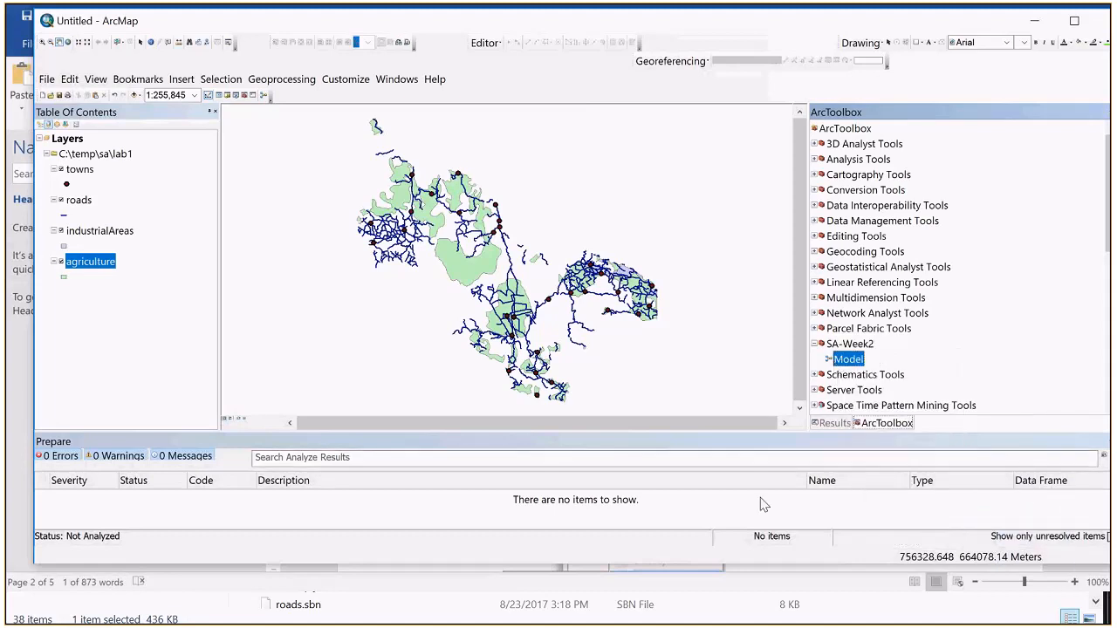
Step: View the tool dialog of the model in SA-Week2 and its editing canvas, closing each without changes
right_click(847, 363)
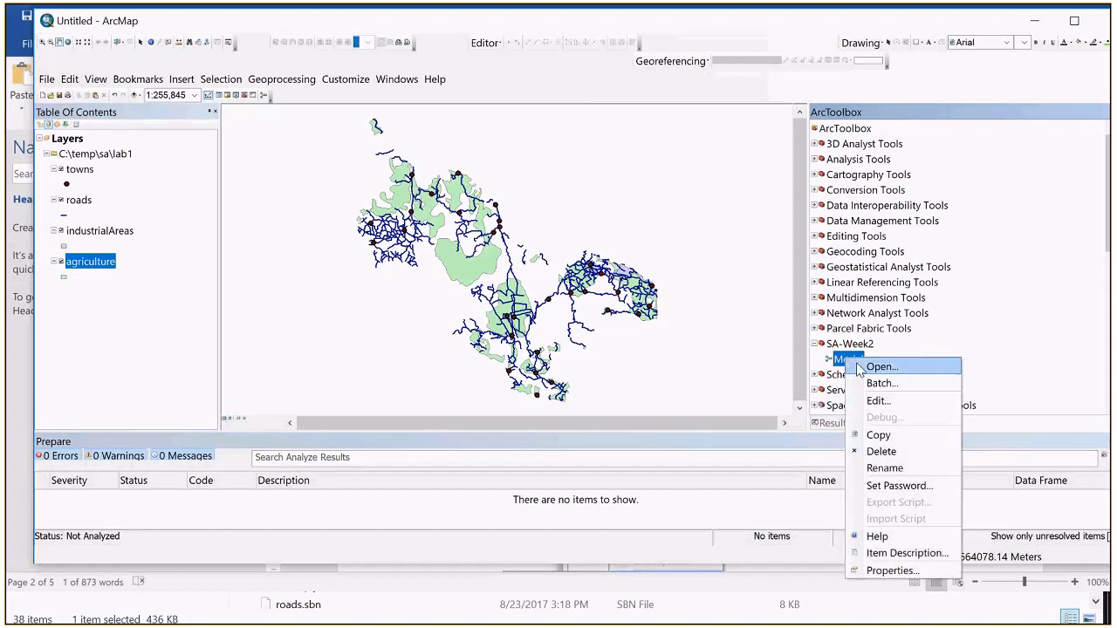
left_click(864, 367)
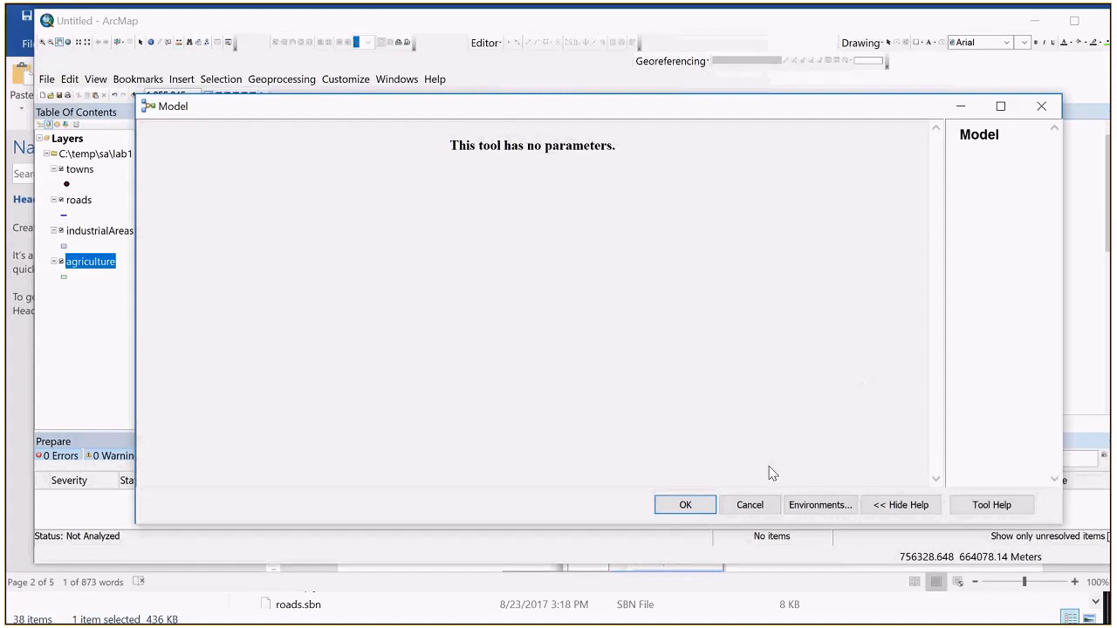
left_click(735, 508)
right_click(847, 362)
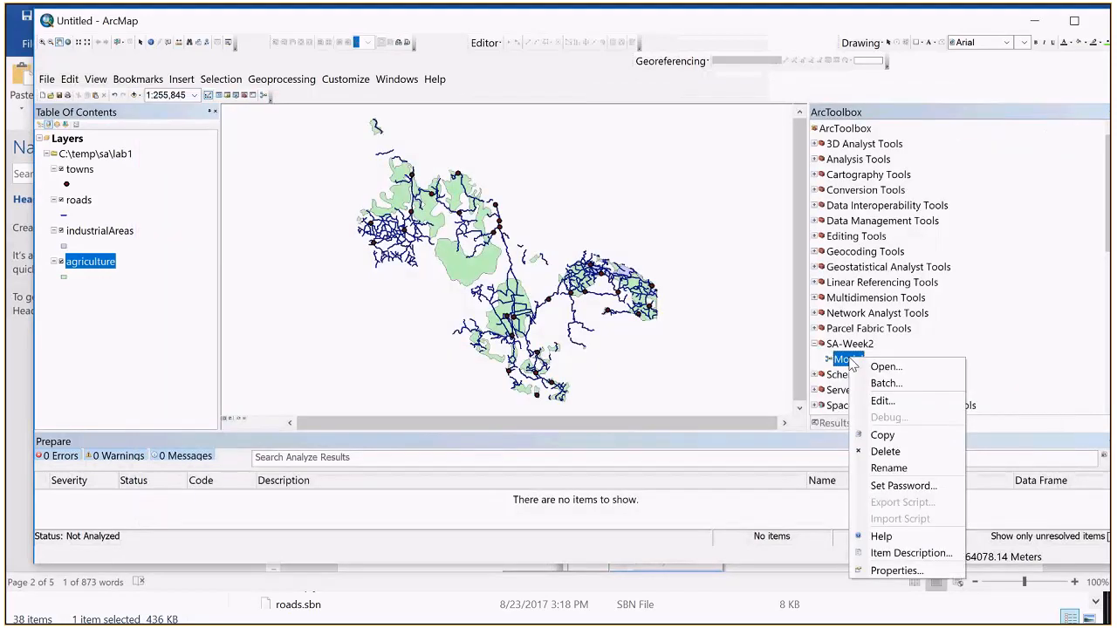
left_click(876, 401)
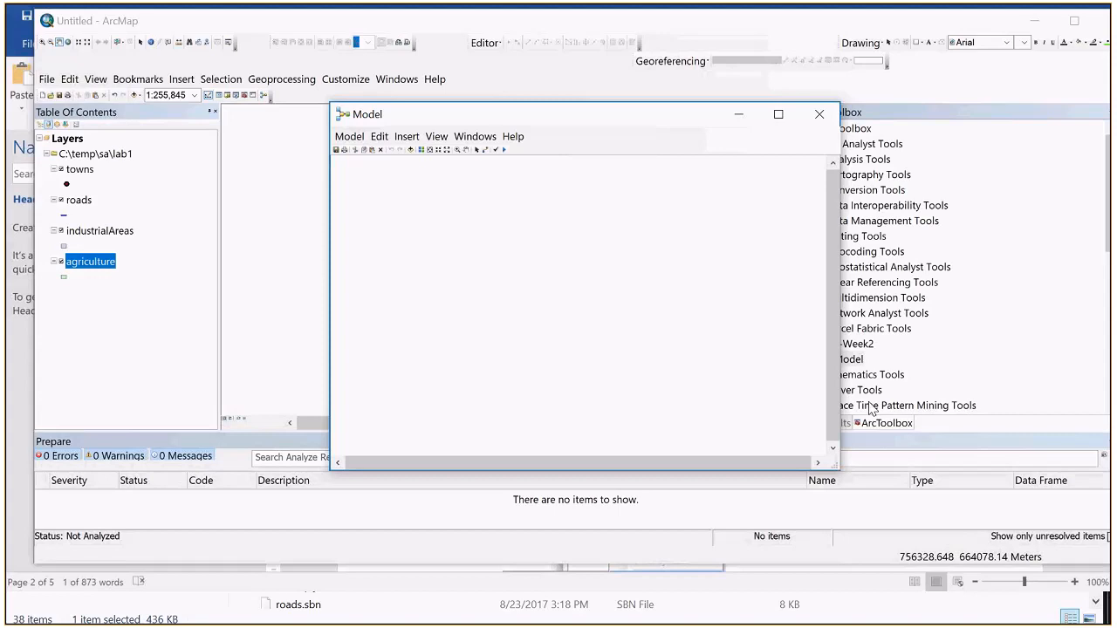
left_click(821, 115)
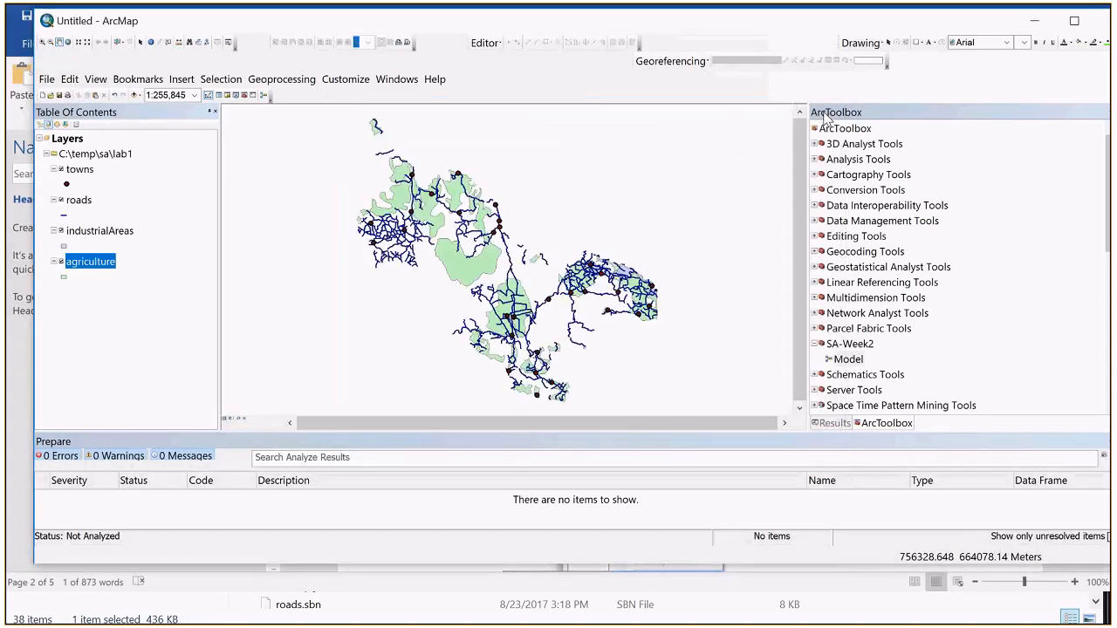
Step: Open the model's properties, copy the tool name from instruction 9 of lab1.docx in Word and return to ArcMap
right_click(843, 360)
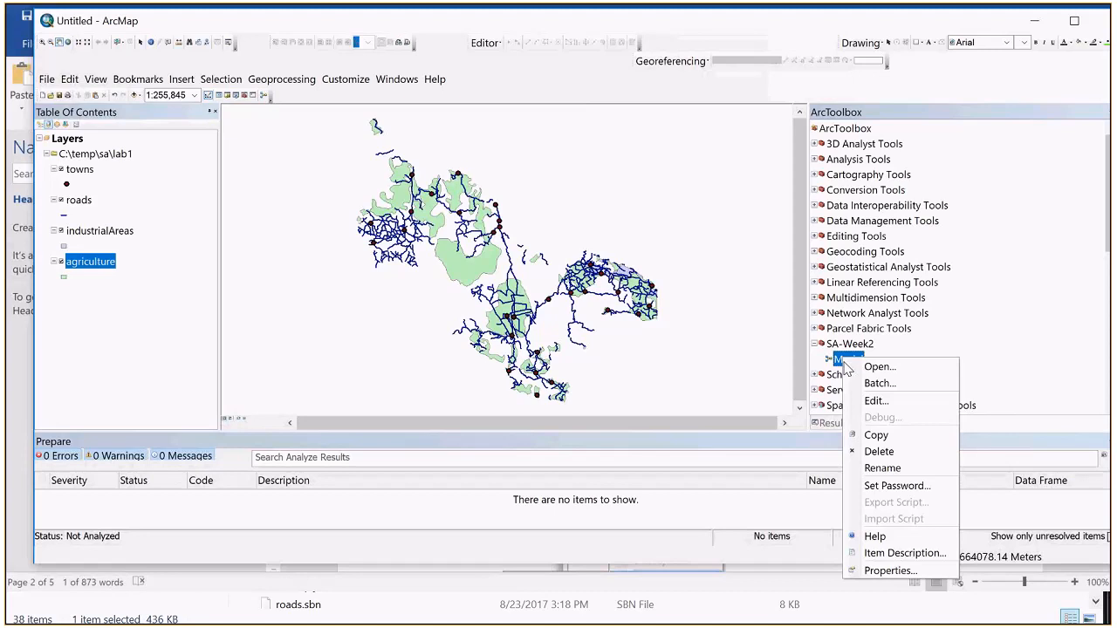
left_click(890, 569)
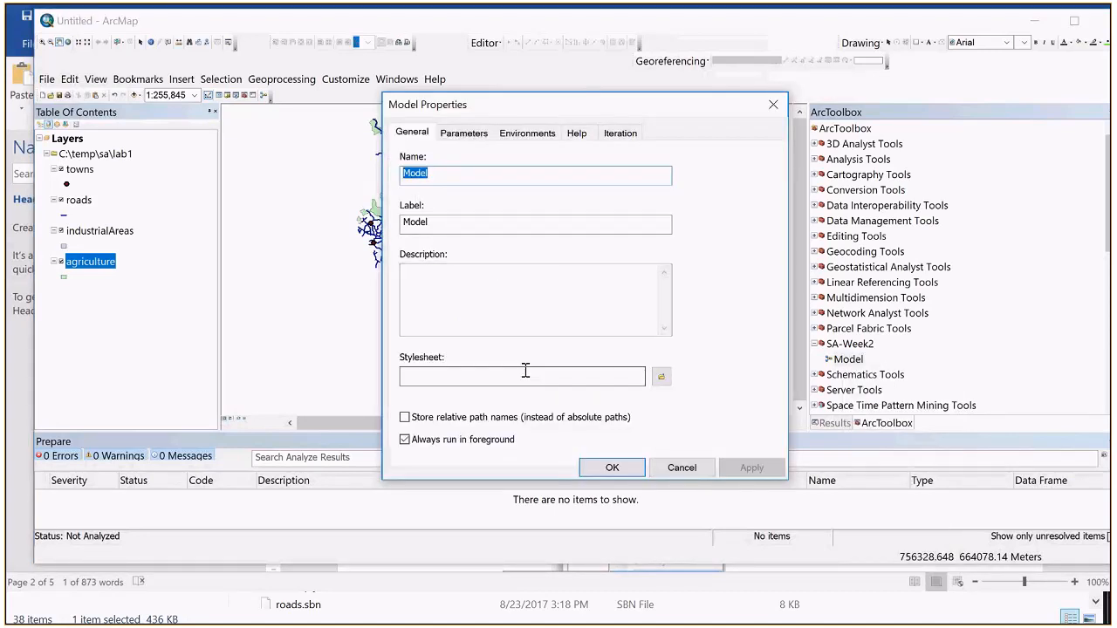
key("alt+Tab")
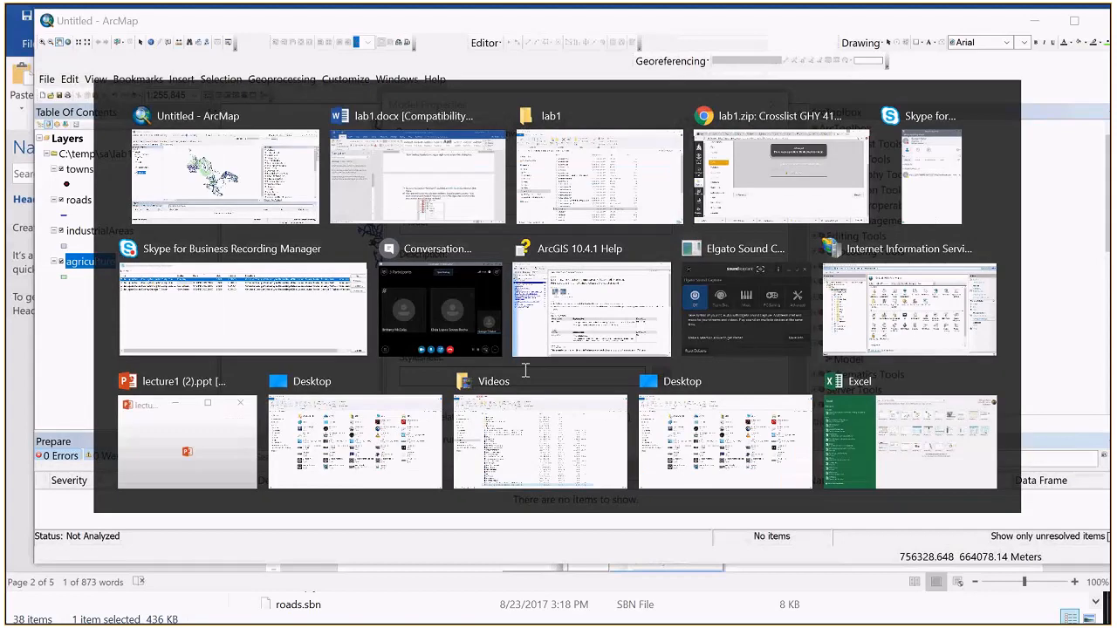
scroll(607, 419, "up", 3)
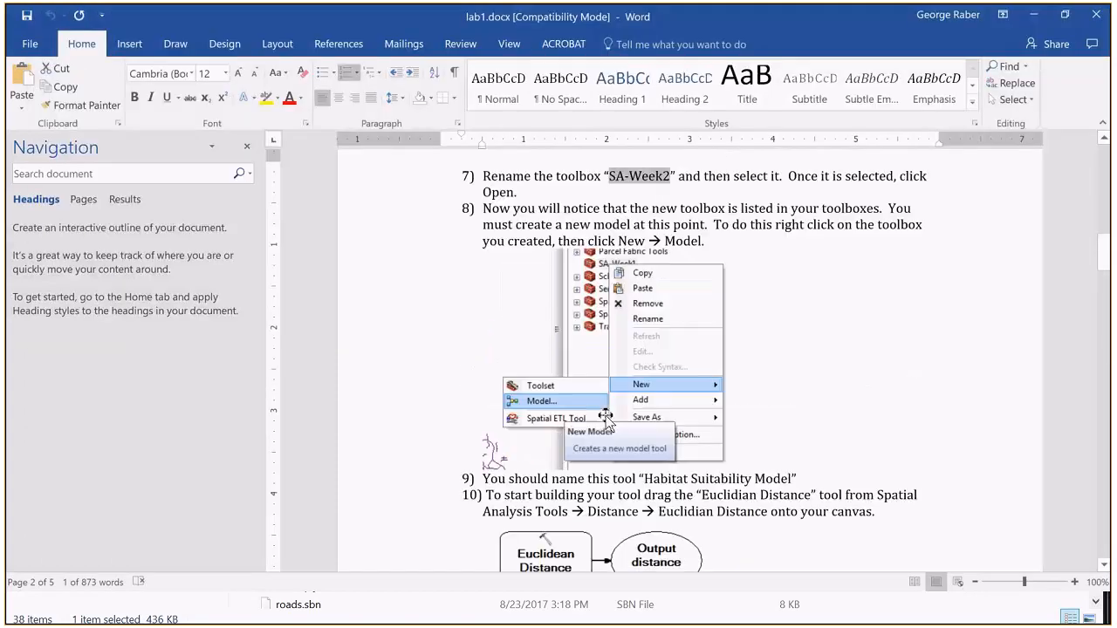
left_click_drag(644, 472, 788, 472)
key("ctrl+c")
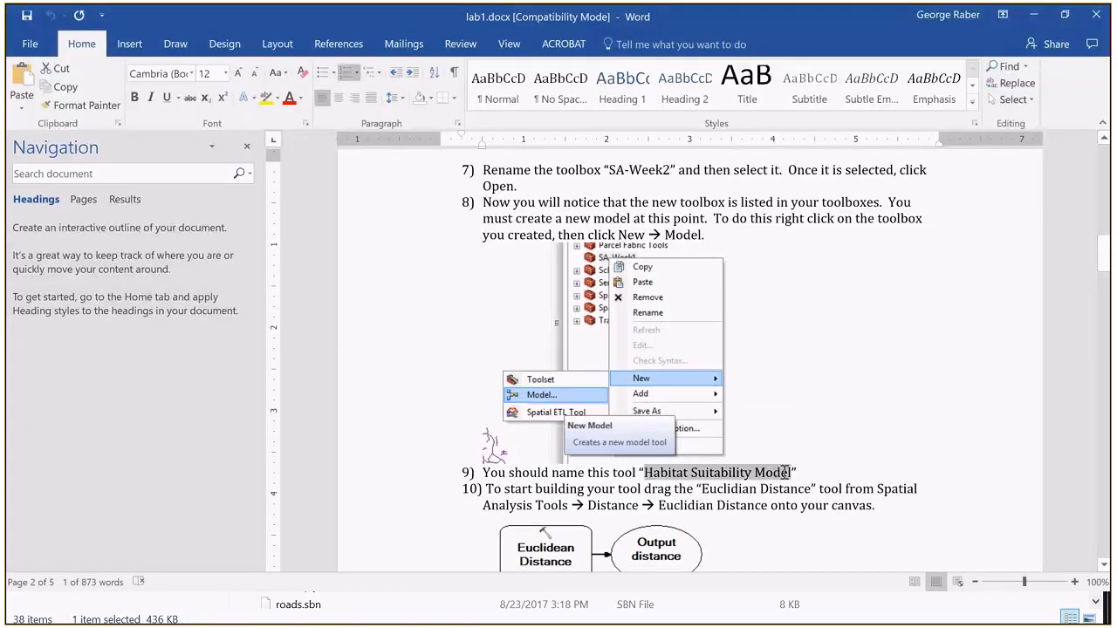
key("alt+Tab")
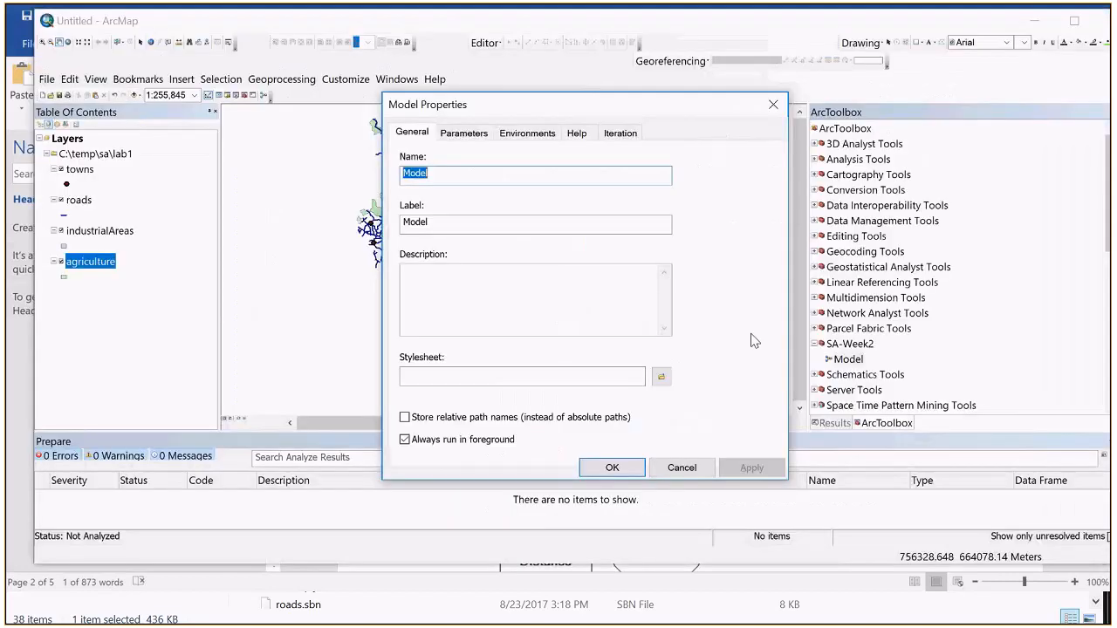
Step: Try to set both the model's name and label to "Habitat Suitability Model" in its properties
key("ctrl+v")
left_click(456, 224)
double_click(456, 224)
key("ctrl+v")
left_click(447, 173)
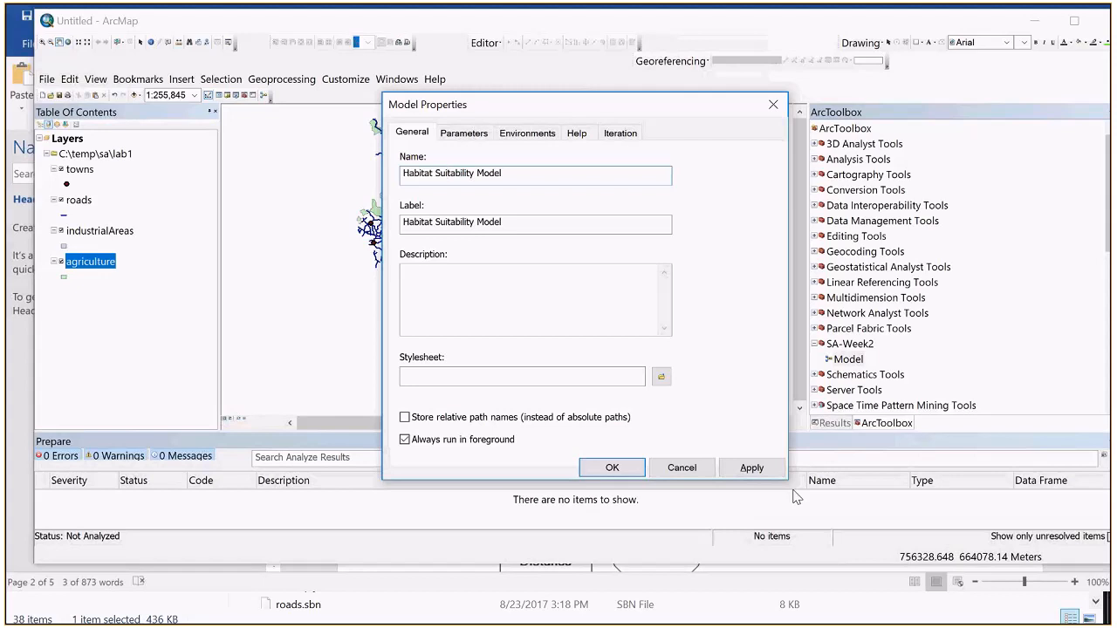
left_click(634, 471)
left_click(695, 374)
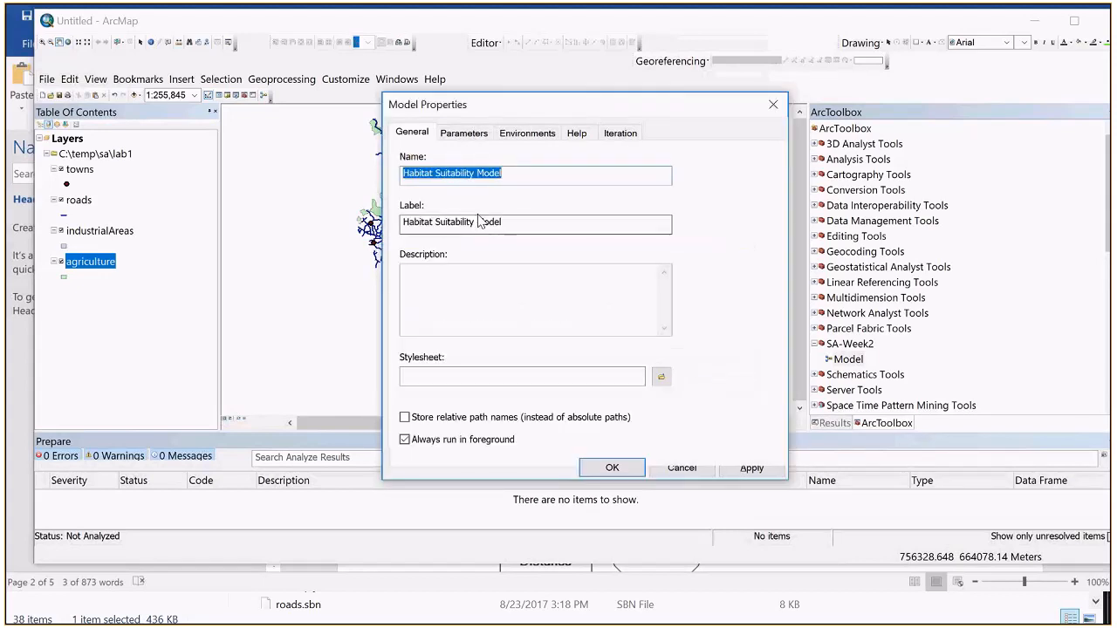
Step: Replace the spaces in the model's name with underscores to read Habitat_Suitability_Model and try to confirm the properties
left_click(436, 175)
key("BackSpace")
type("_")
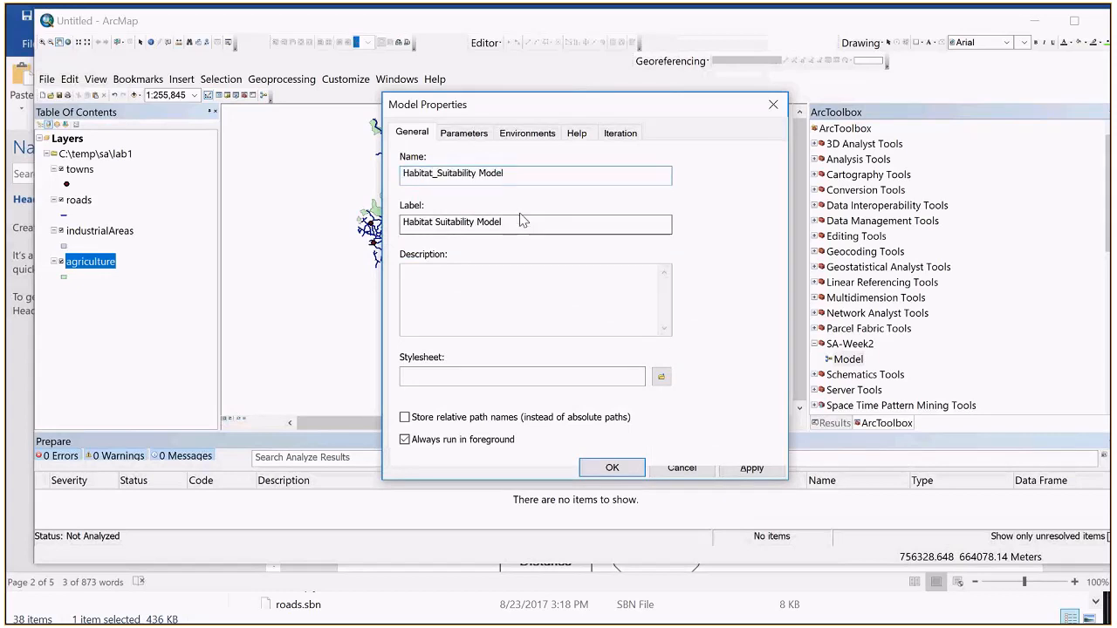
key("BackSpace")
type("_")
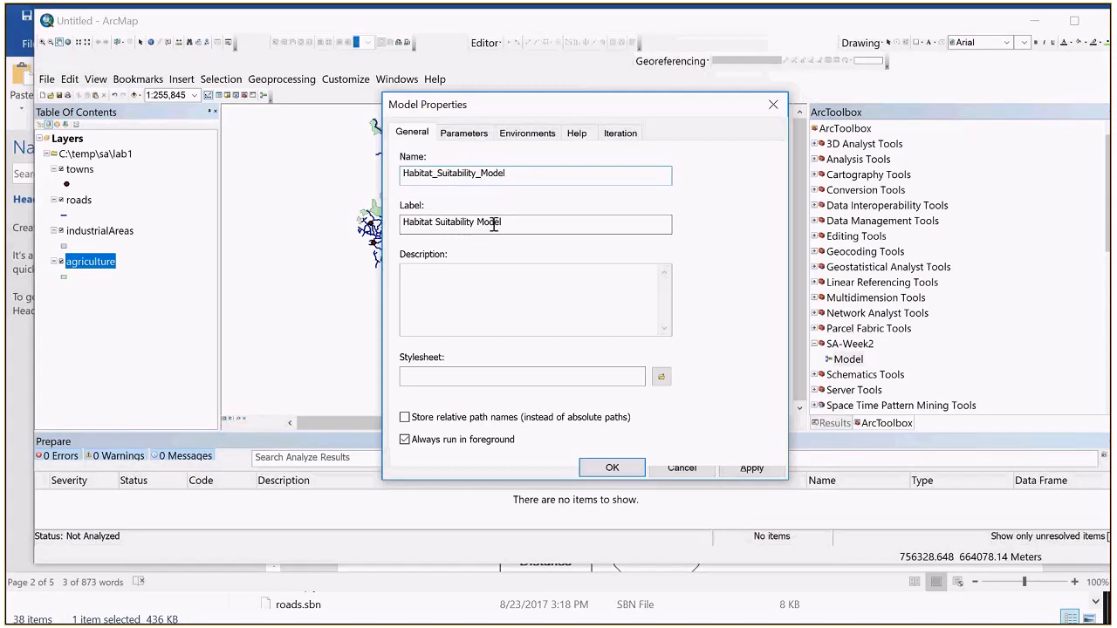
left_click(613, 468)
left_click(686, 367)
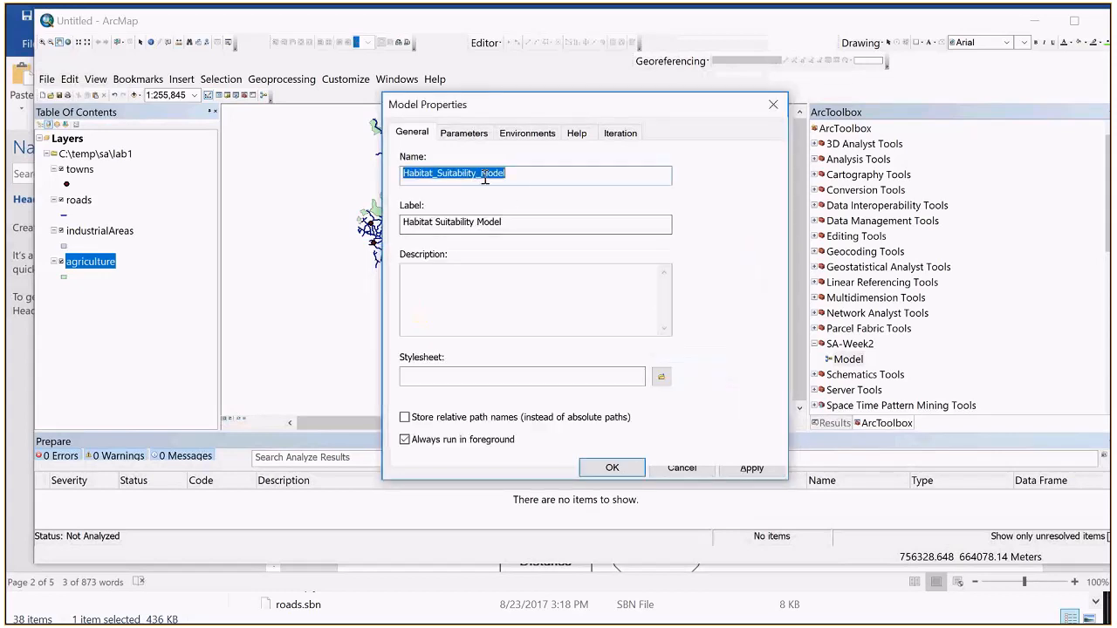
Step: Remove the underscores from the model's name so it reads HabitatSuitabilityModel and confirm the properties
left_click(483, 174)
key("BackSpace")
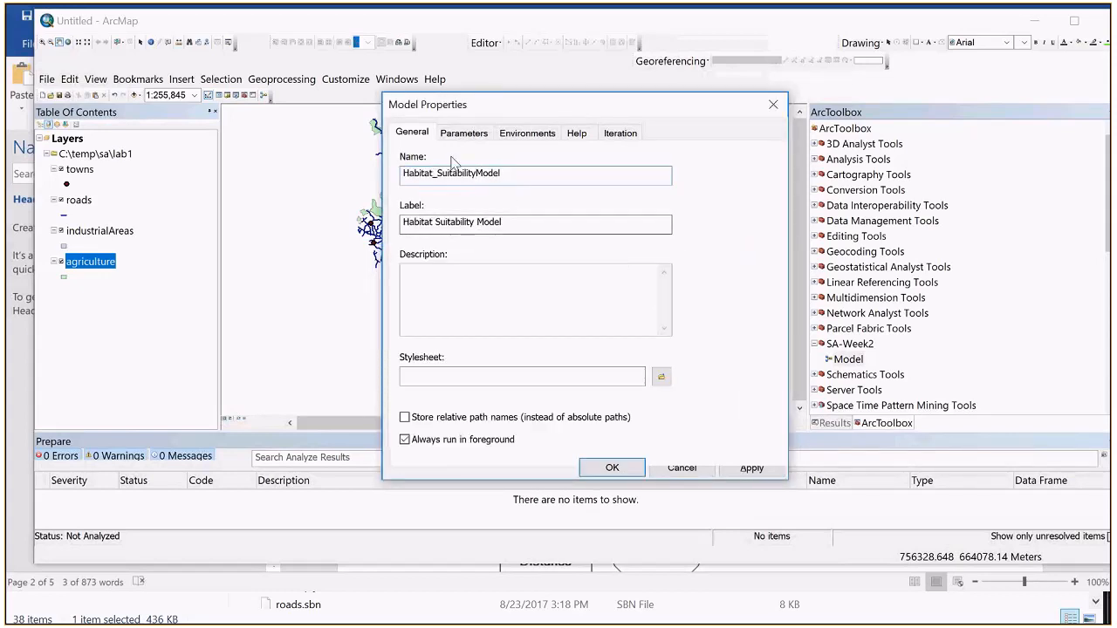
left_click(439, 174)
key("BackSpace")
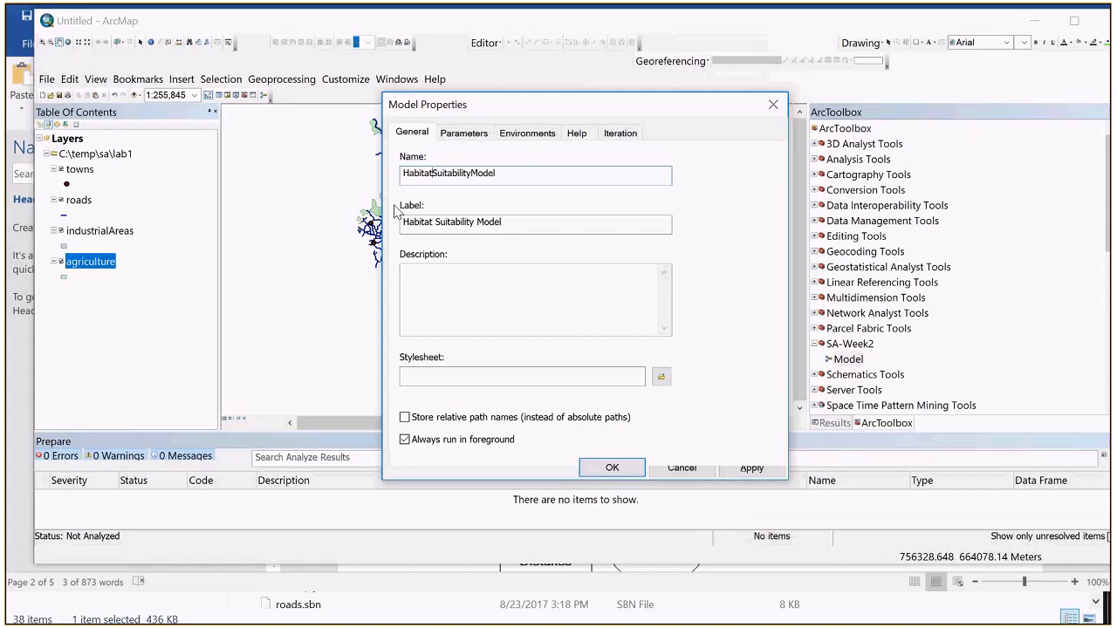
left_click(410, 177)
key("BackSpace")
type("h")
key("BackSpace")
type("H")
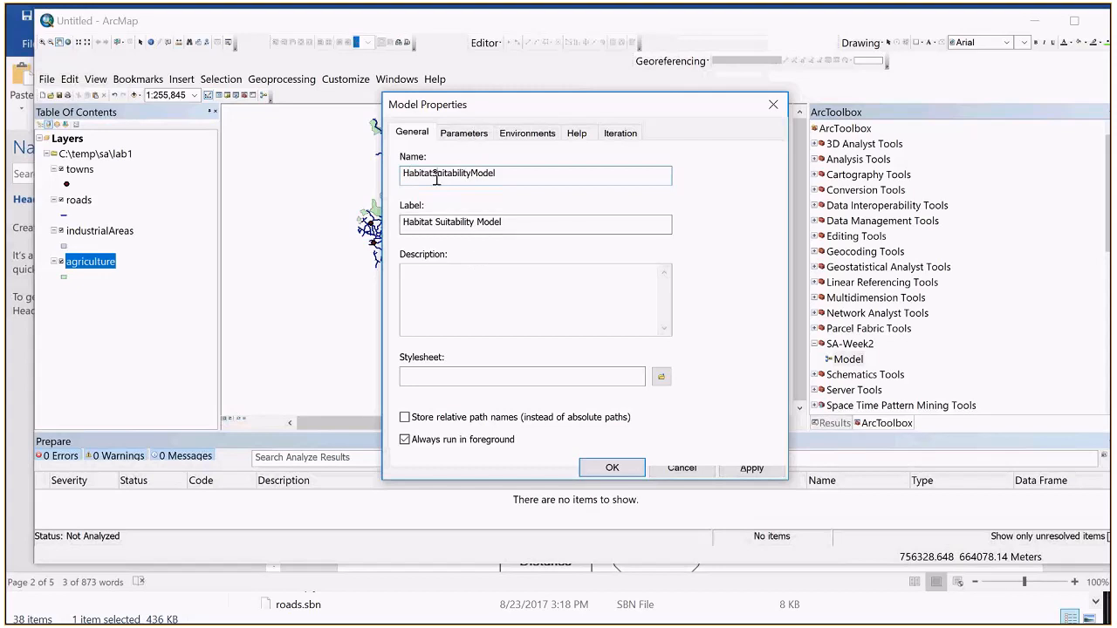
left_click(608, 468)
Step: Set the Habitat Suitability Model in SA-Week2 to store relative path names instead of absolute paths
right_click(852, 358)
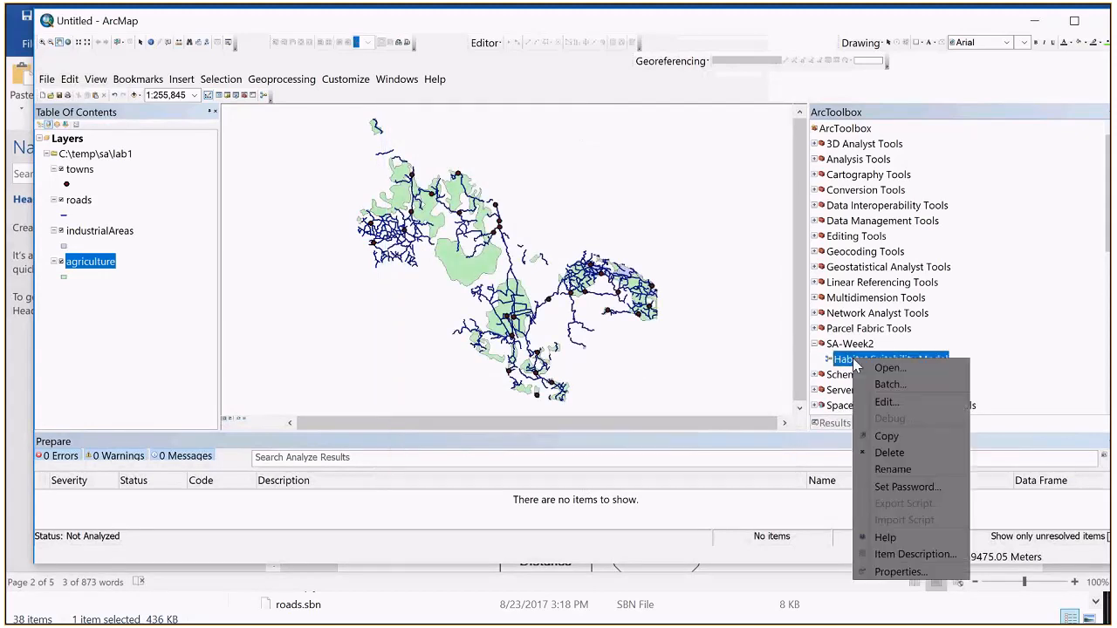
left_click(900, 573)
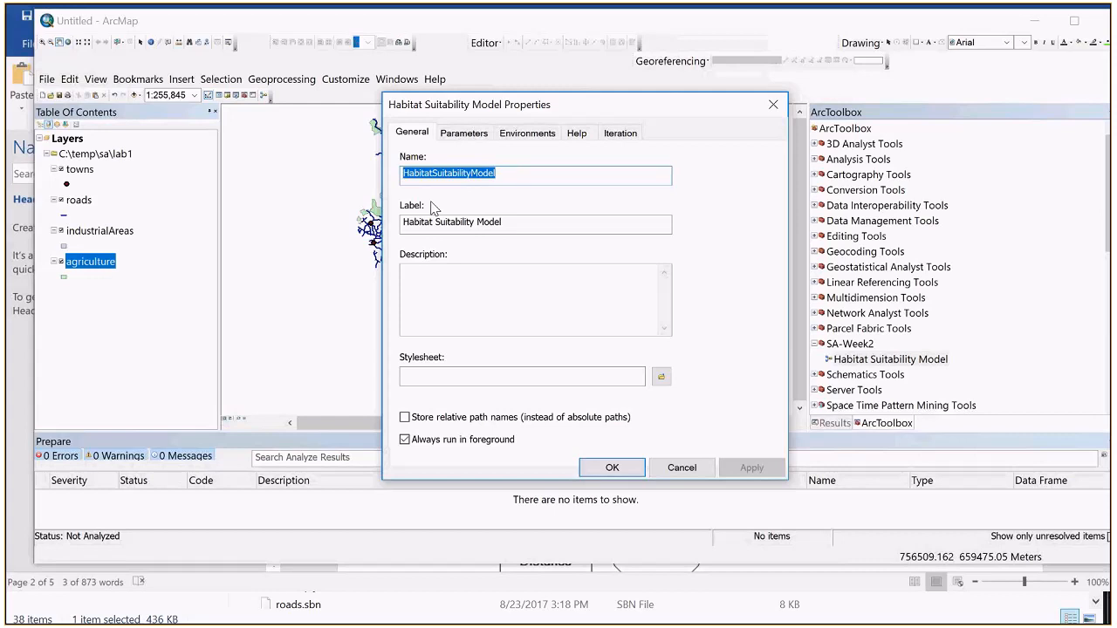
left_click(405, 417)
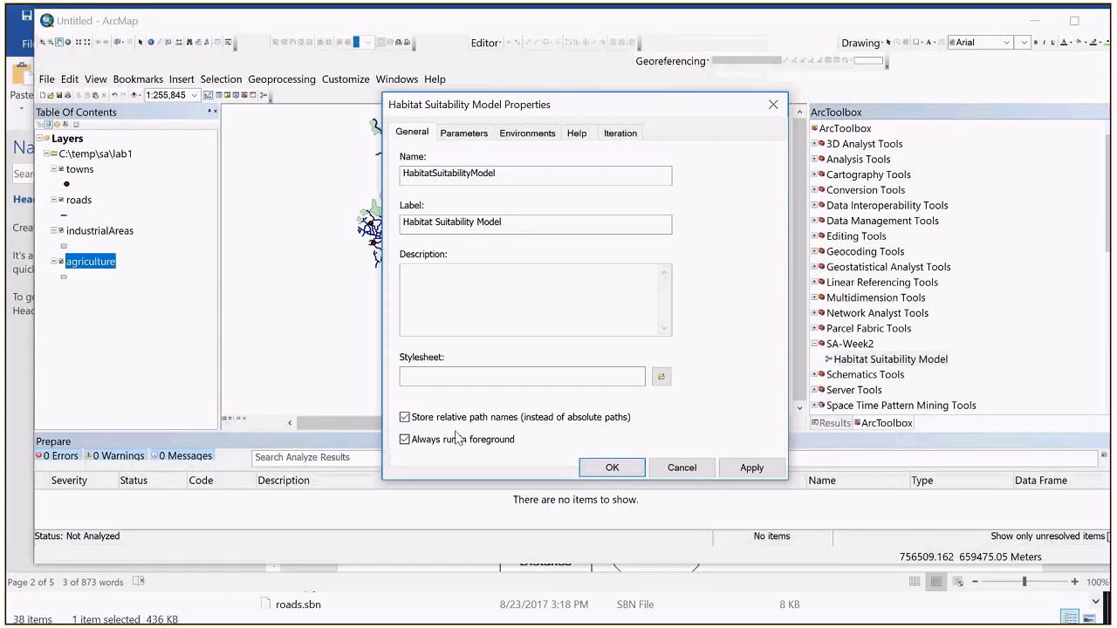
left_click(600, 471)
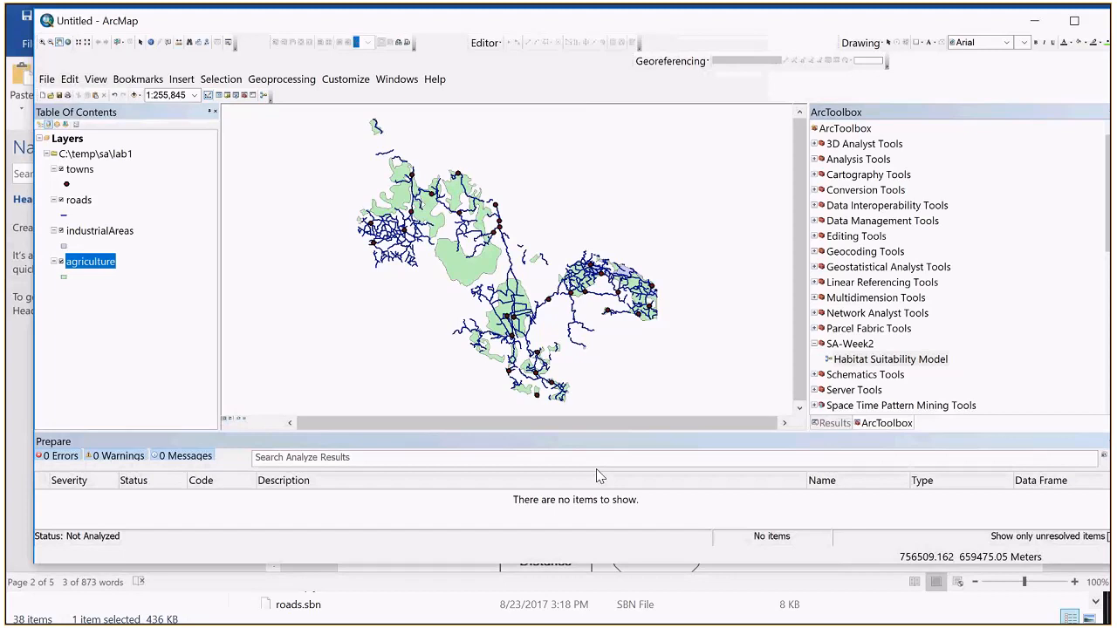
Step: Start saving the map document under a new name and browse to the folder C:\temp\sa\lab1
left_click(47, 80)
left_click(78, 149)
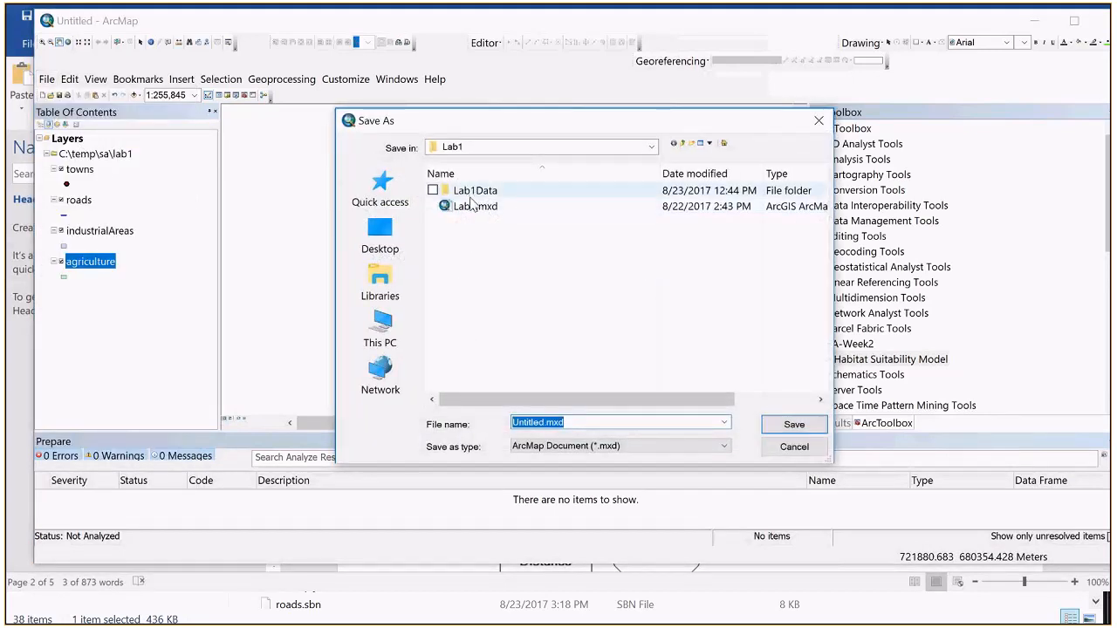
left_click(460, 149)
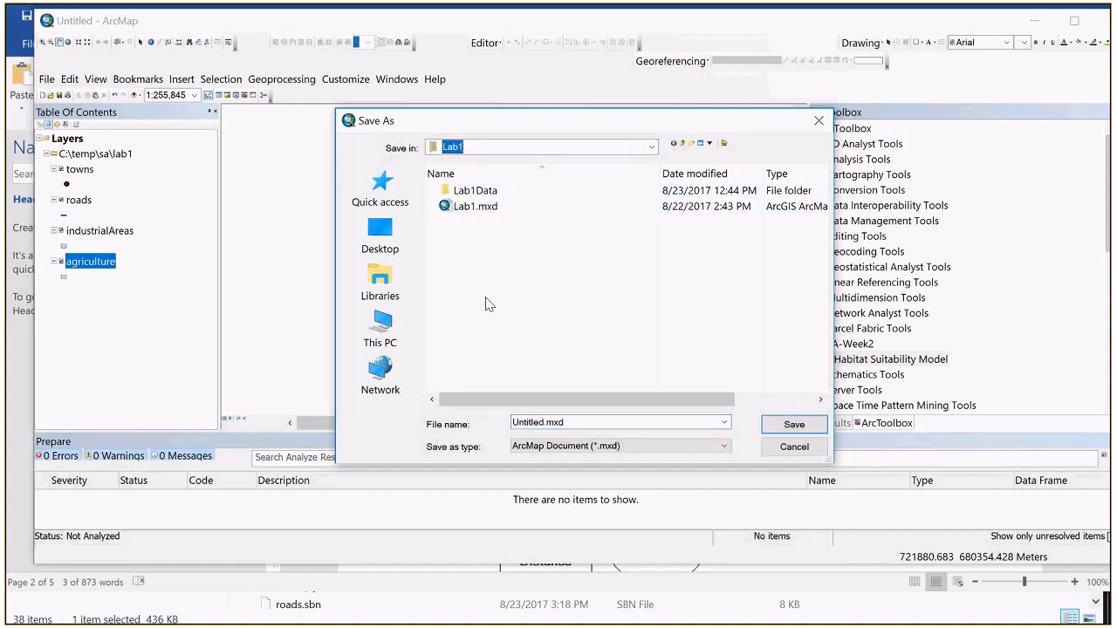
left_click(653, 149)
left_click(498, 342)
left_click(465, 253)
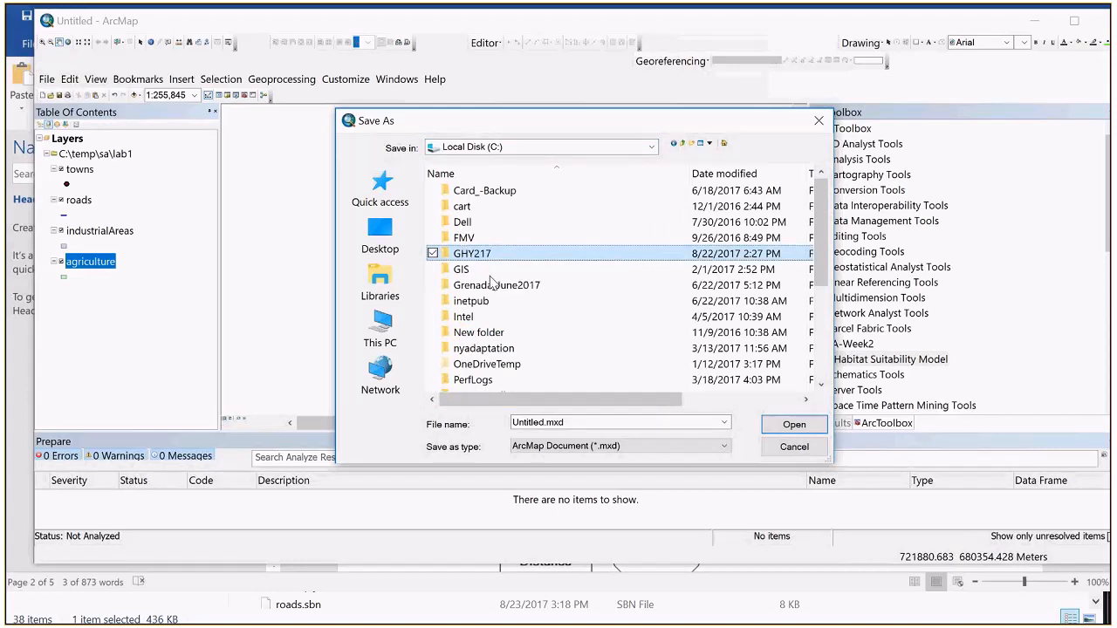
left_click(476, 305)
scroll(475, 307, "down", 3)
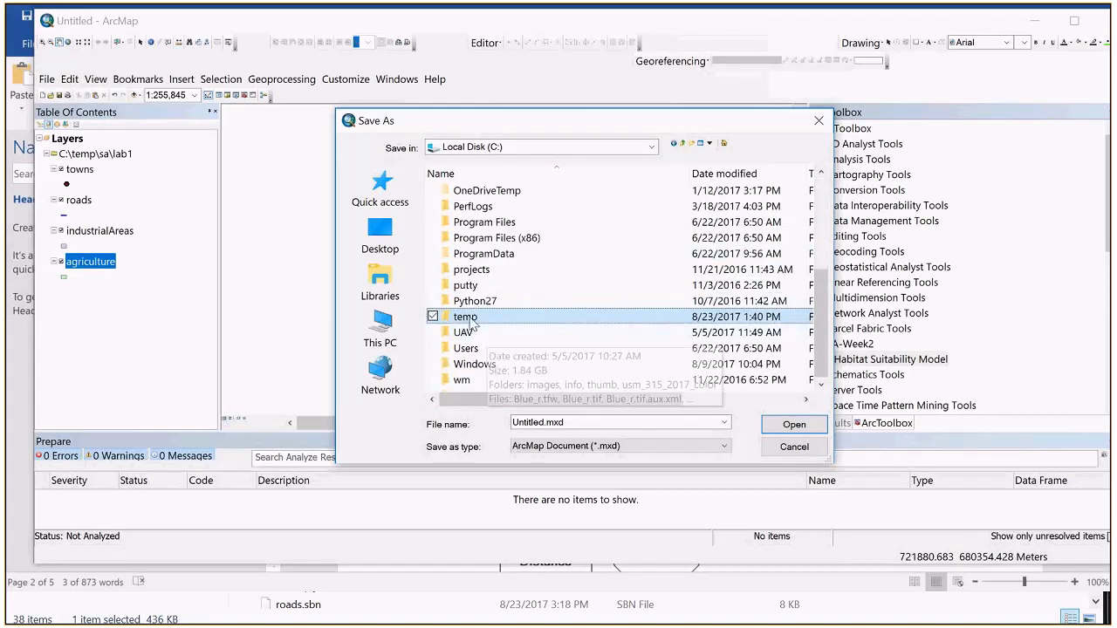
double_click(469, 323)
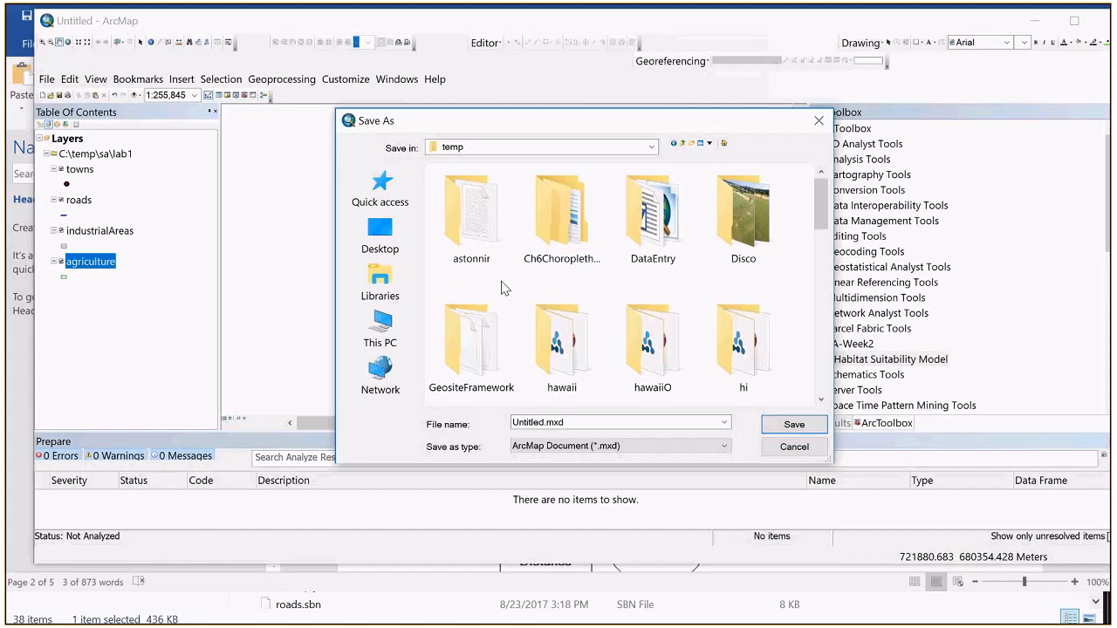
scroll(502, 288, "down", 5)
double_click(566, 234)
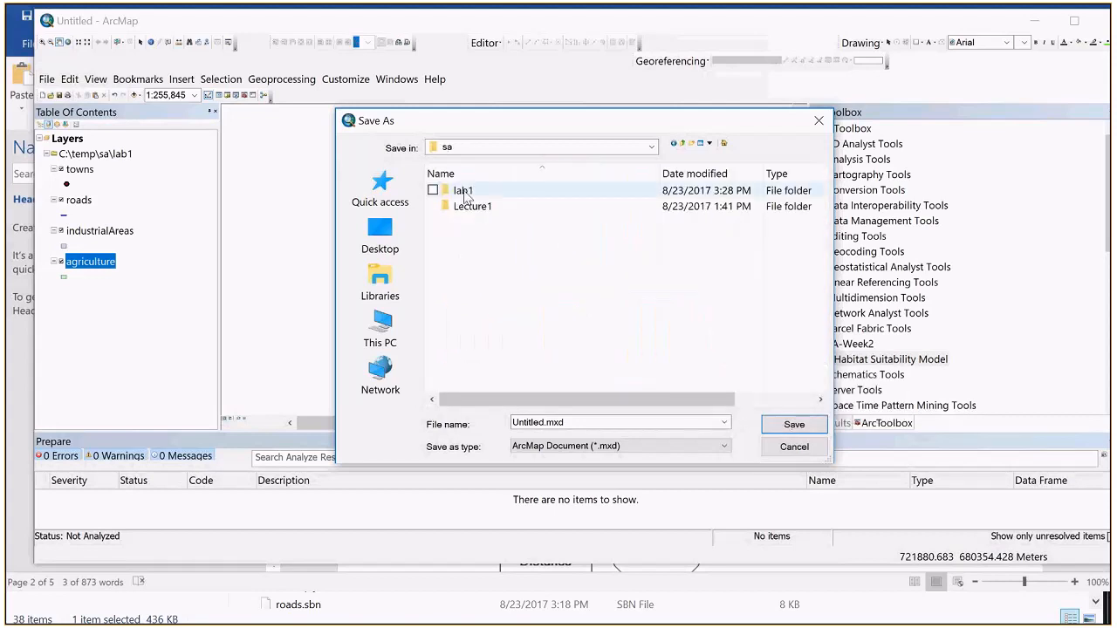
double_click(463, 192)
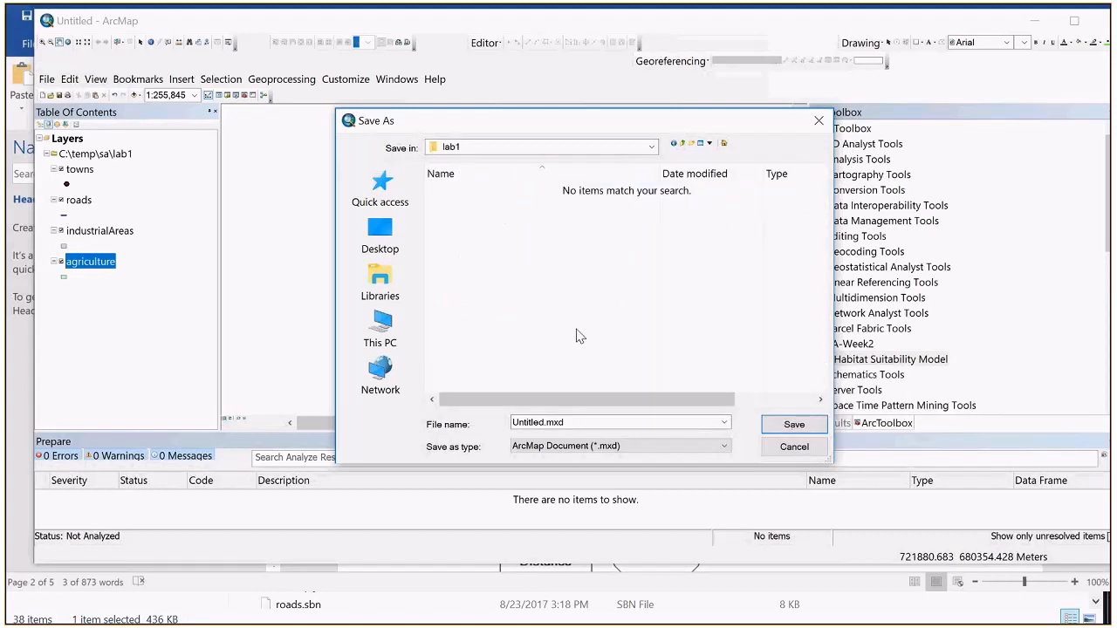
Step: Name the map document lab1 and save it in the lab1 folder
double_click(543, 423)
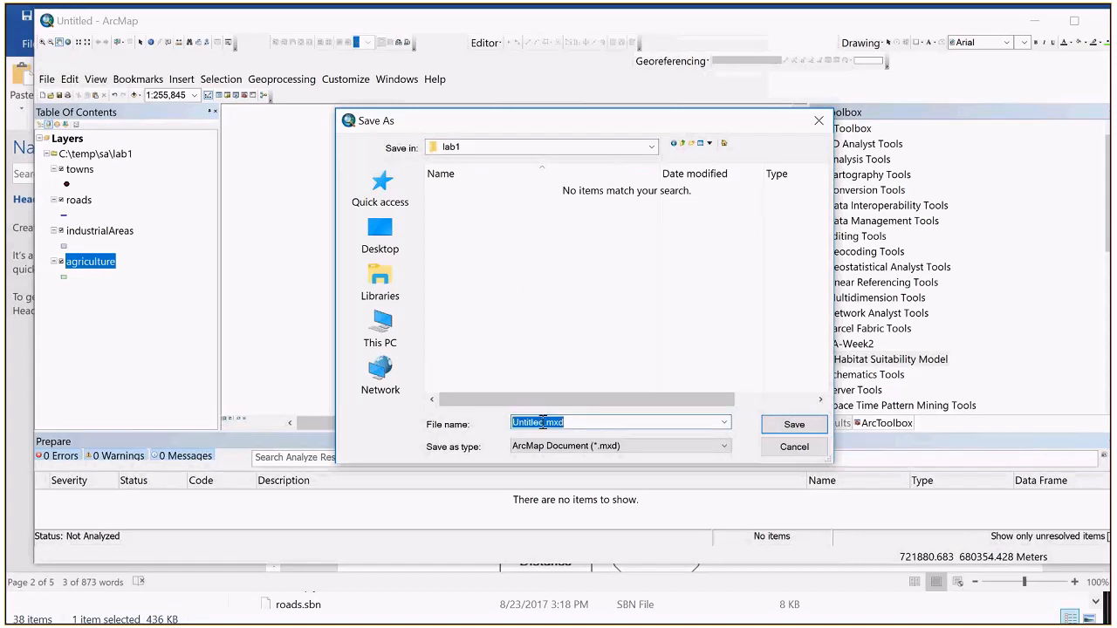
double_click(543, 422)
type("lab1")
key("Return")
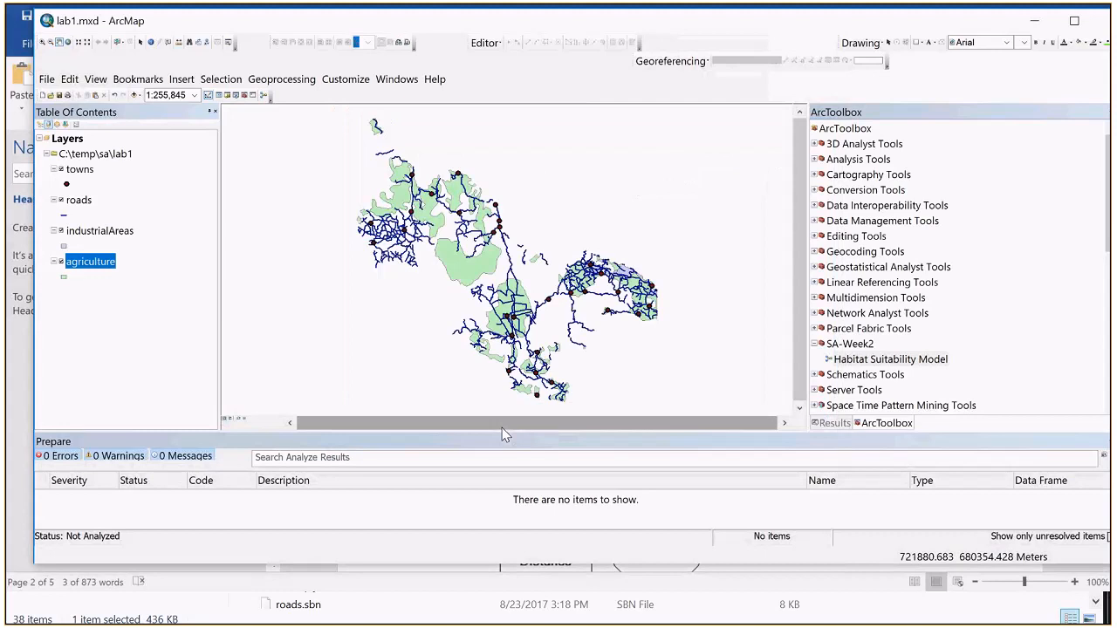
Step: Set the map document's properties to store relative pathnames to data sources
left_click(45, 79)
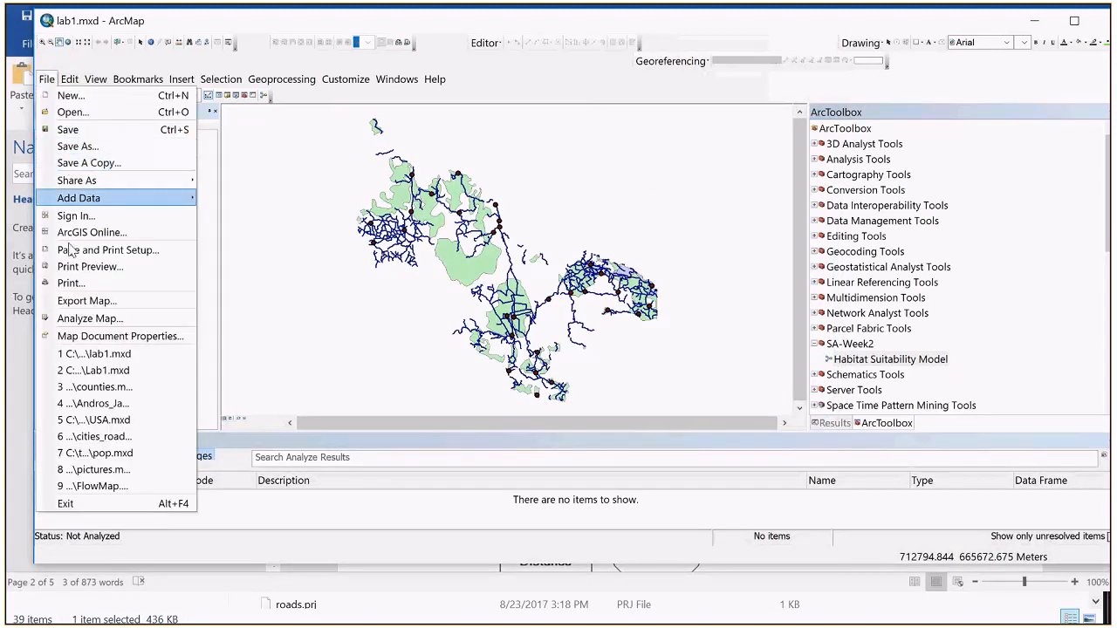
left_click(101, 338)
left_click(515, 485)
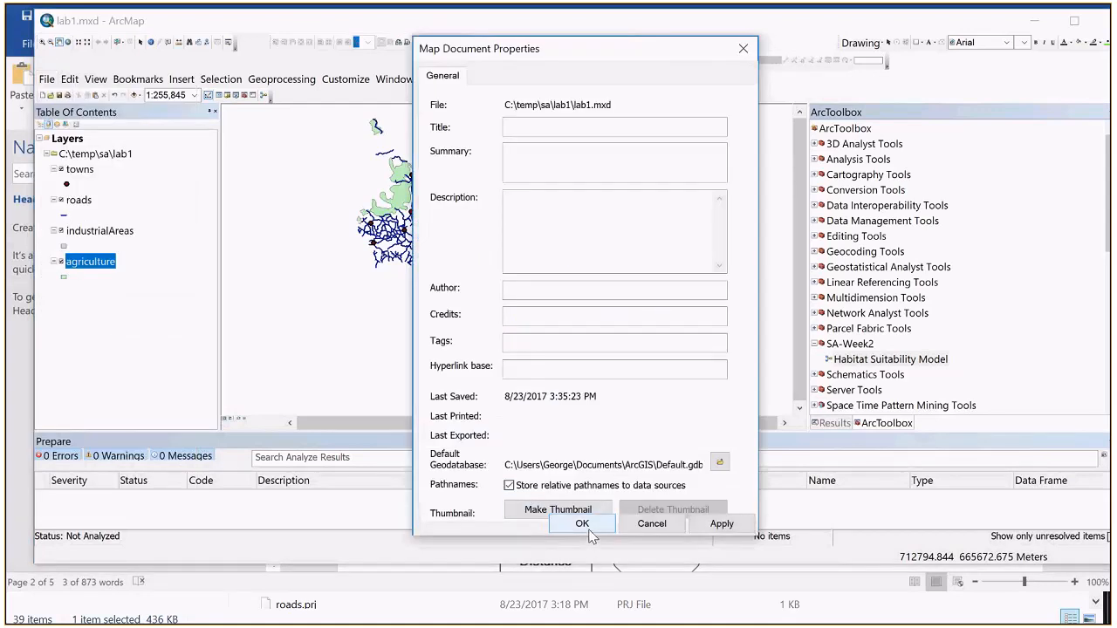
left_click(582, 524)
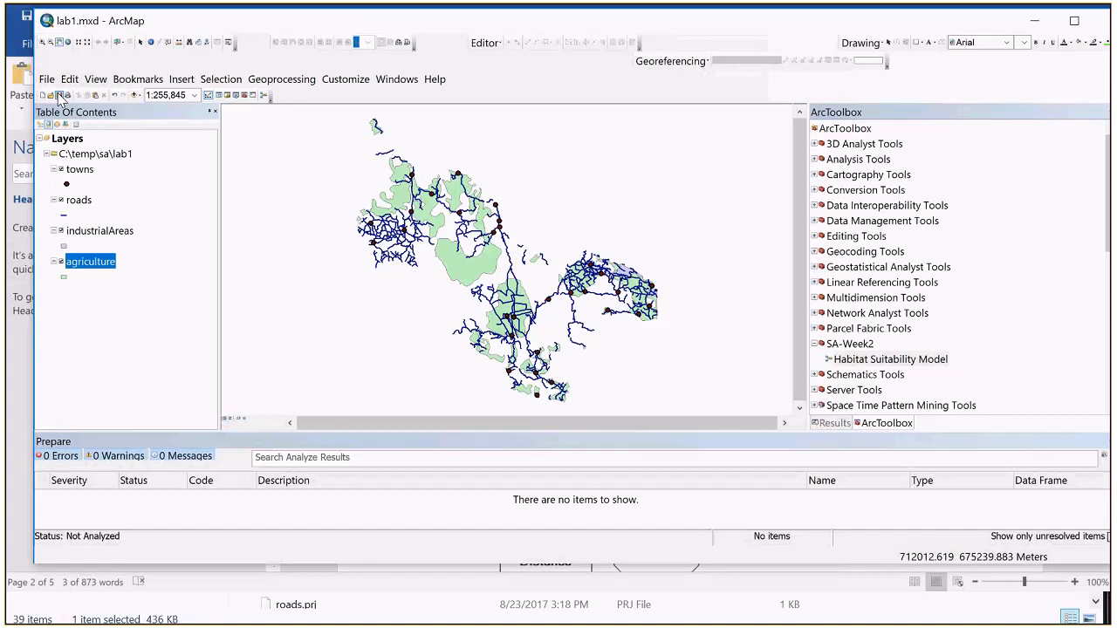
Step: Open the Habitat Suitability Model in SA-Week2 for editing on its canvas
mouse_move(226, 9)
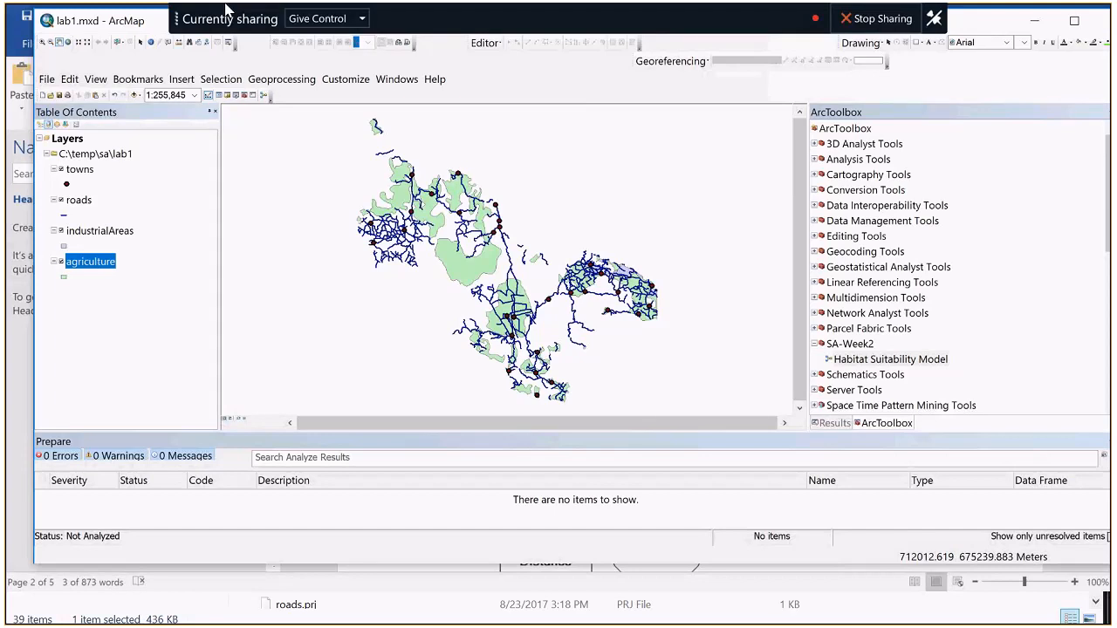
right_click(845, 359)
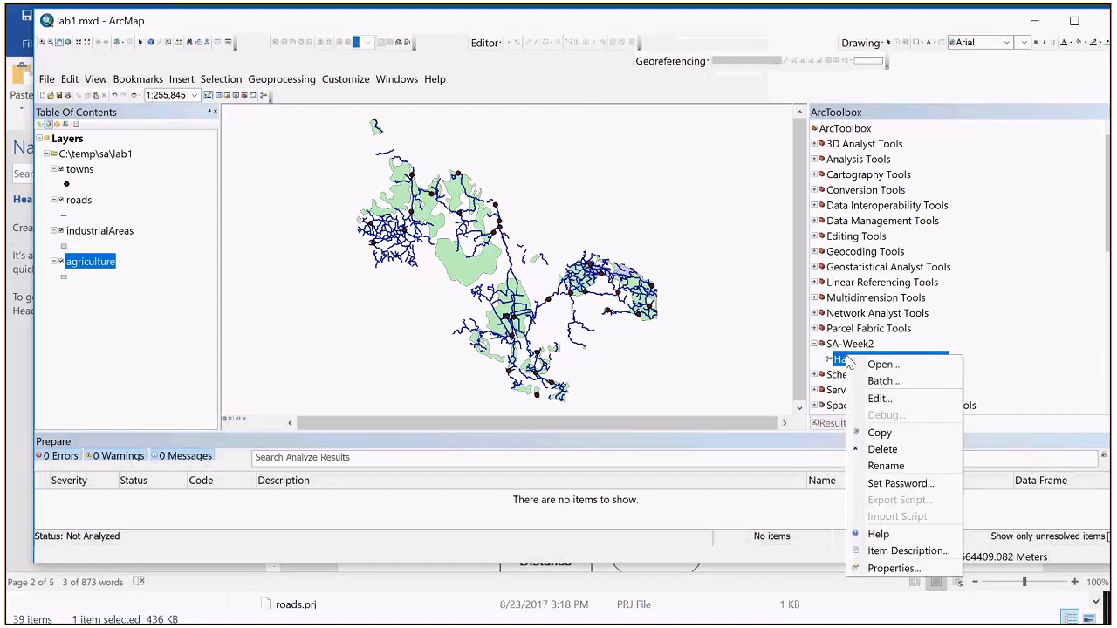
left_click(877, 399)
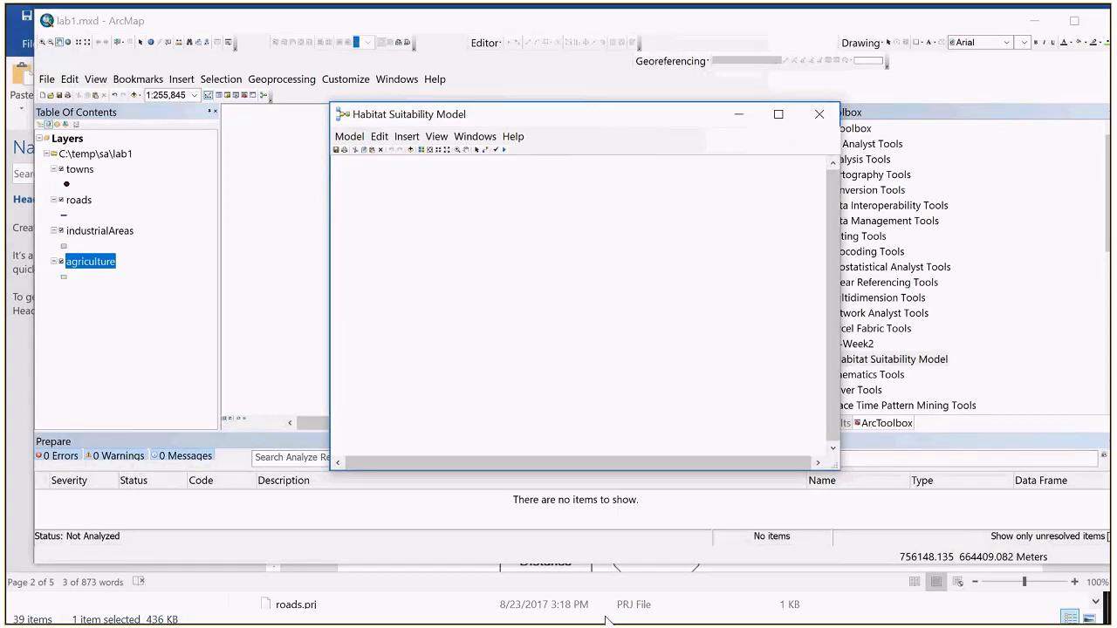
Step: Switch to lab1.docx in Word and read instruction 10 on adding the Euclidean Distance tool to the canvas
key("alt+Tab")
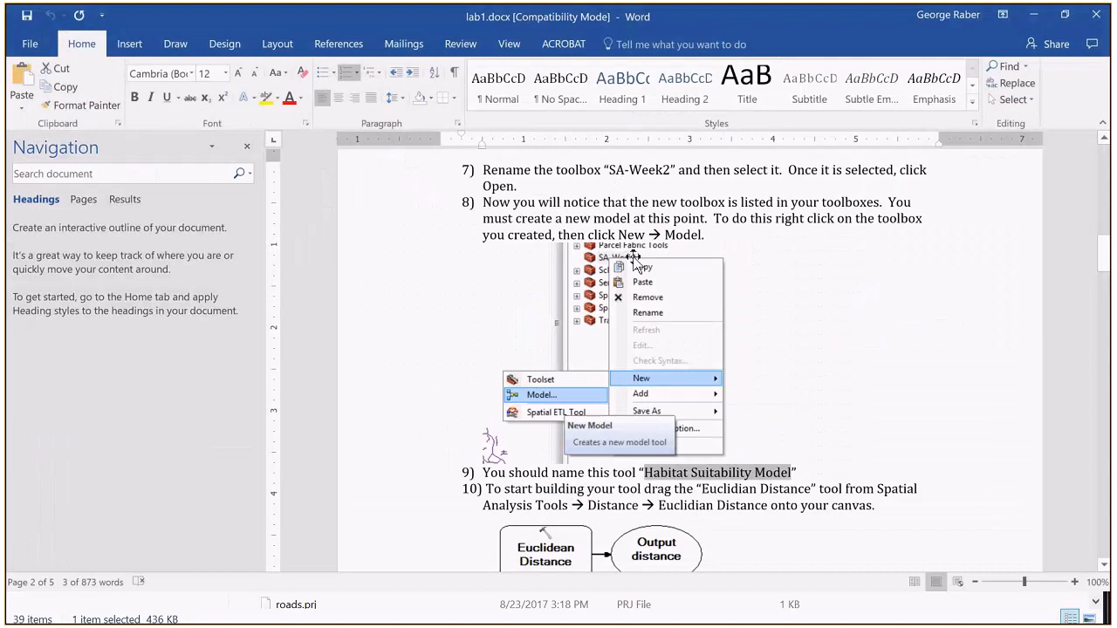
scroll(633, 257, "down", 4)
scroll(609, 371, "down", 3)
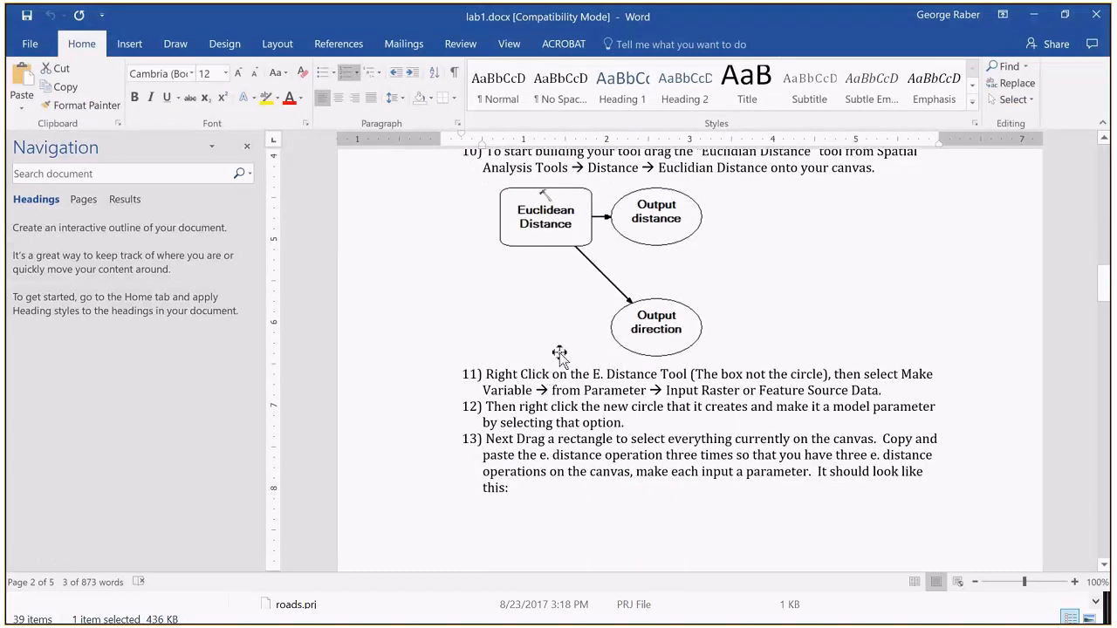
scroll(559, 353, "up", 2)
scroll(559, 353, "up", 1)
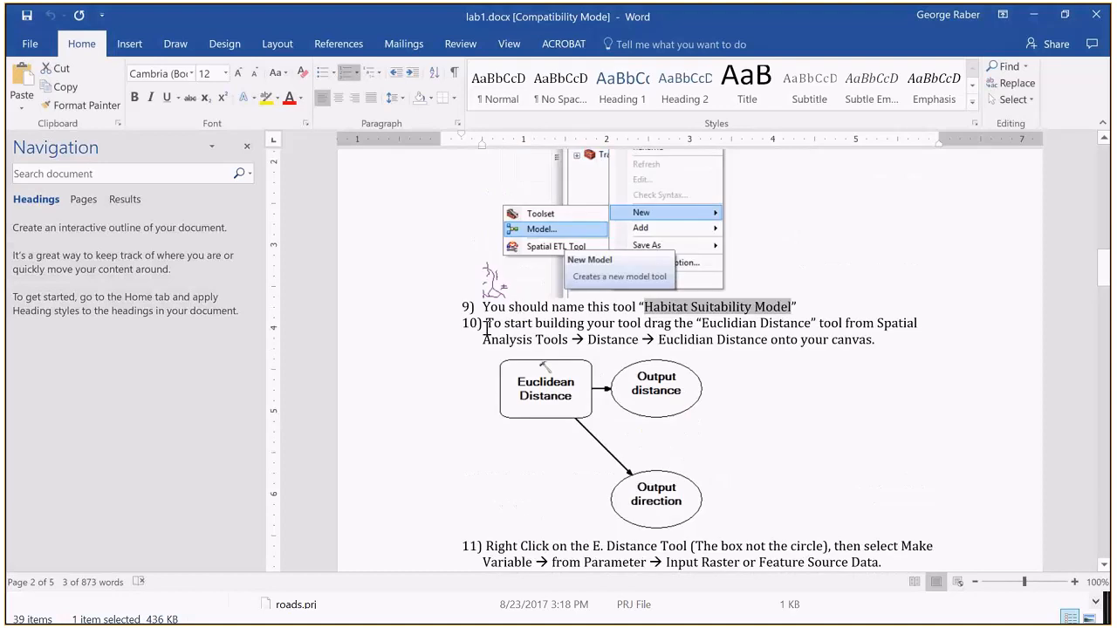
left_click_drag(486, 330, 605, 336)
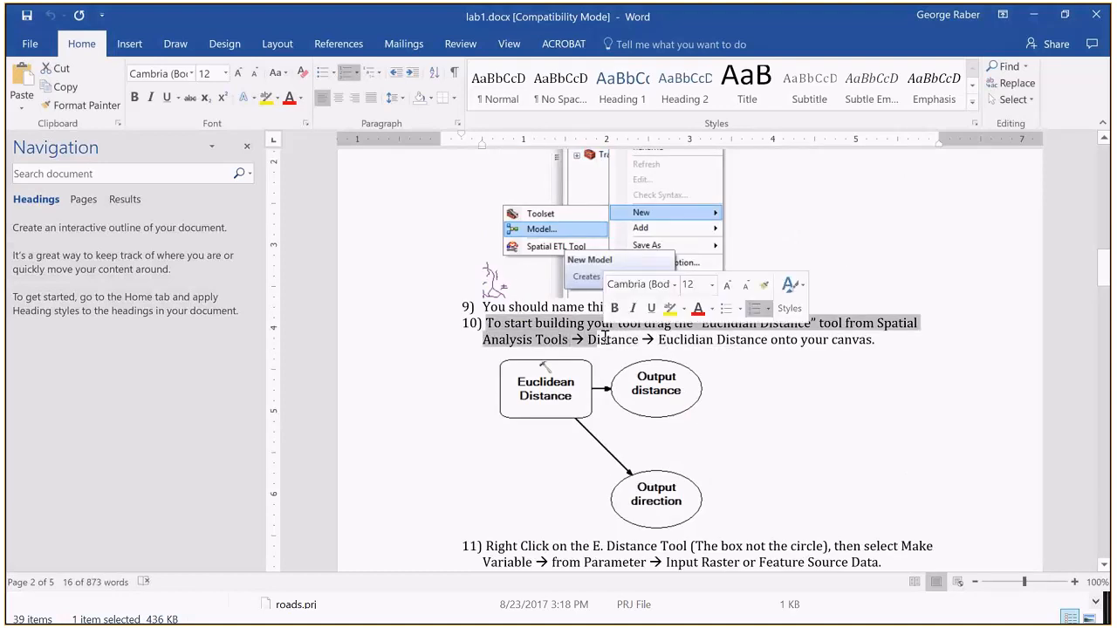
left_click(469, 363)
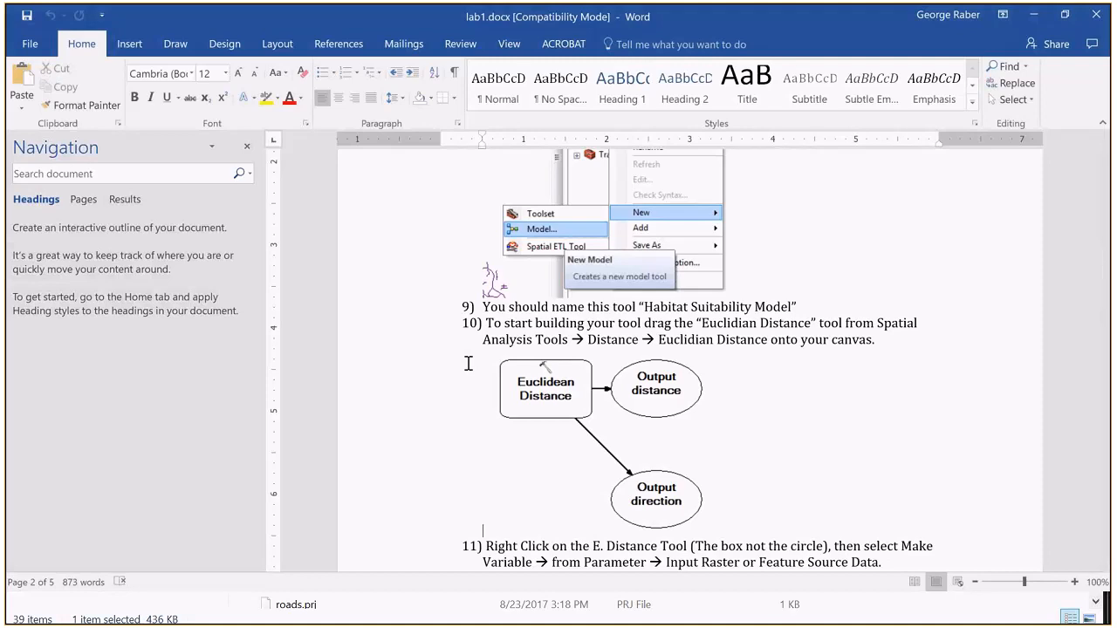
Step: Read instructions 11 to 14 in lab1.docx and examine the diagrams of the repeated Euclidean Distance operations and their input parameters
scroll(468, 363, "down", 3)
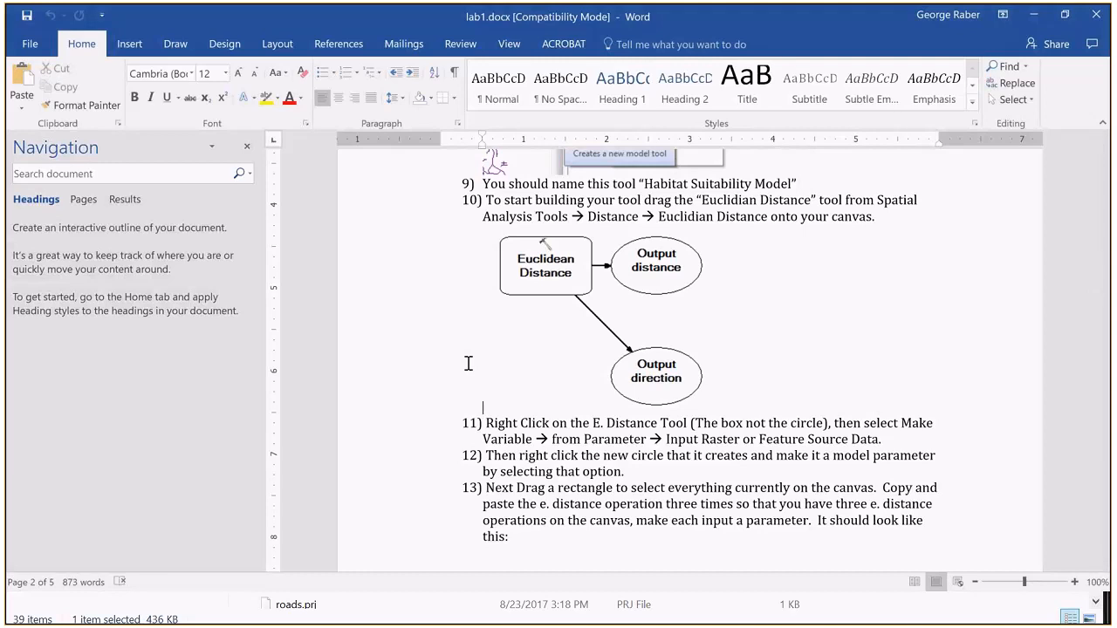
scroll(467, 363, "down", 3)
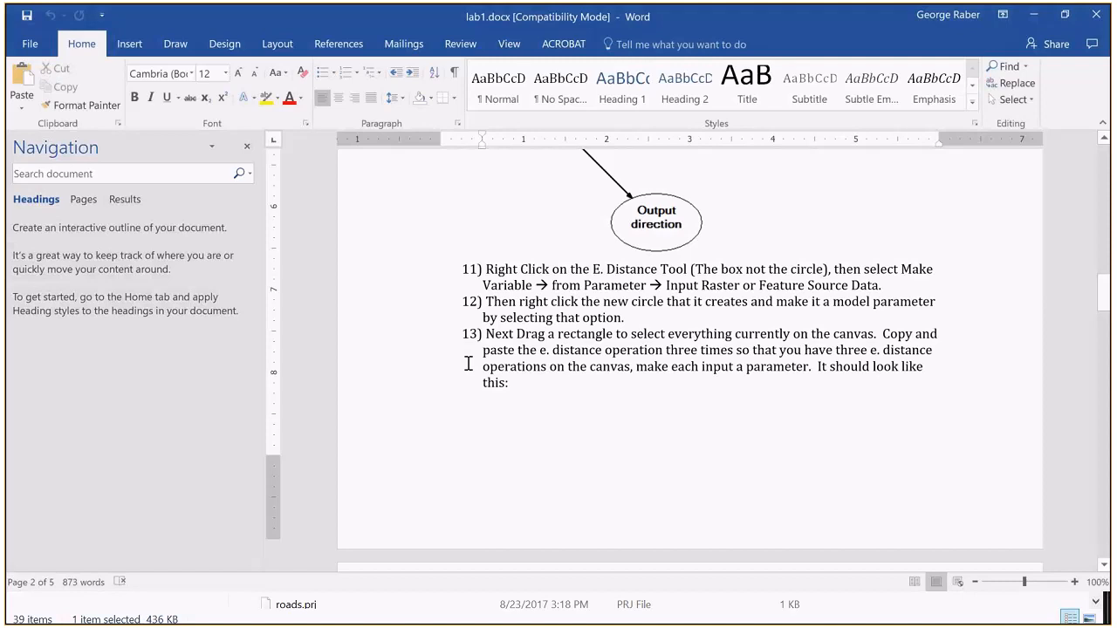
scroll(468, 363, "down", 8)
scroll(468, 363, "up", 3)
scroll(468, 363, "down", 1)
scroll(468, 363, "up", 1)
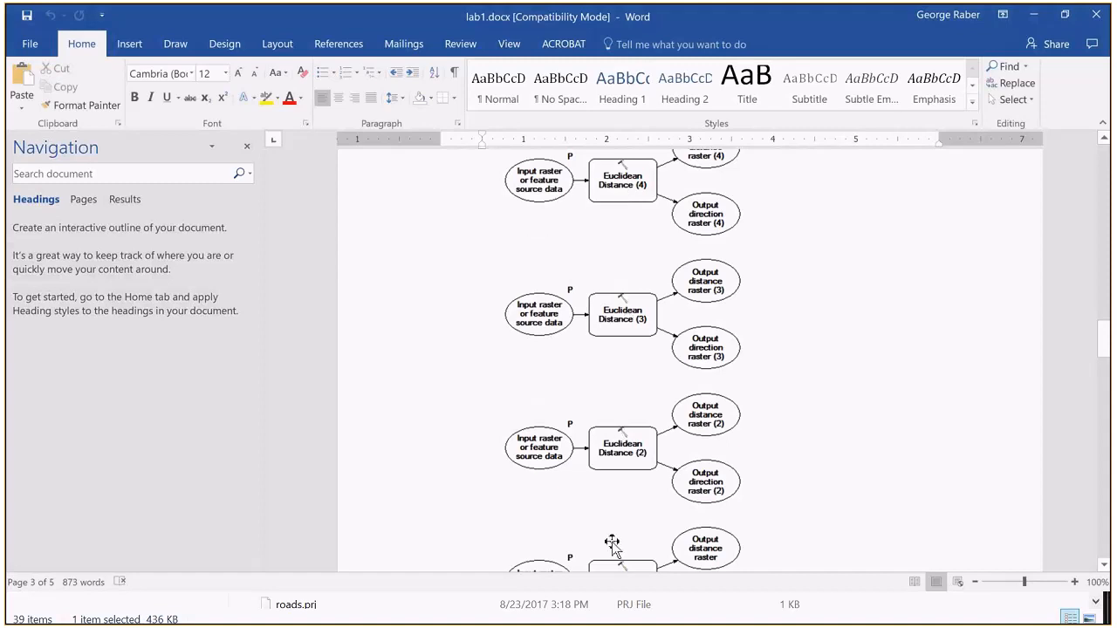
scroll(628, 382, "up", 1)
scroll(606, 386, "up", 1)
scroll(628, 384, "down", 4)
scroll(629, 384, "up", 1)
scroll(629, 382, "down", 1)
scroll(545, 268, "down", 1)
scroll(545, 269, "down", 1)
scroll(546, 268, "up", 1)
scroll(545, 269, "down", 3)
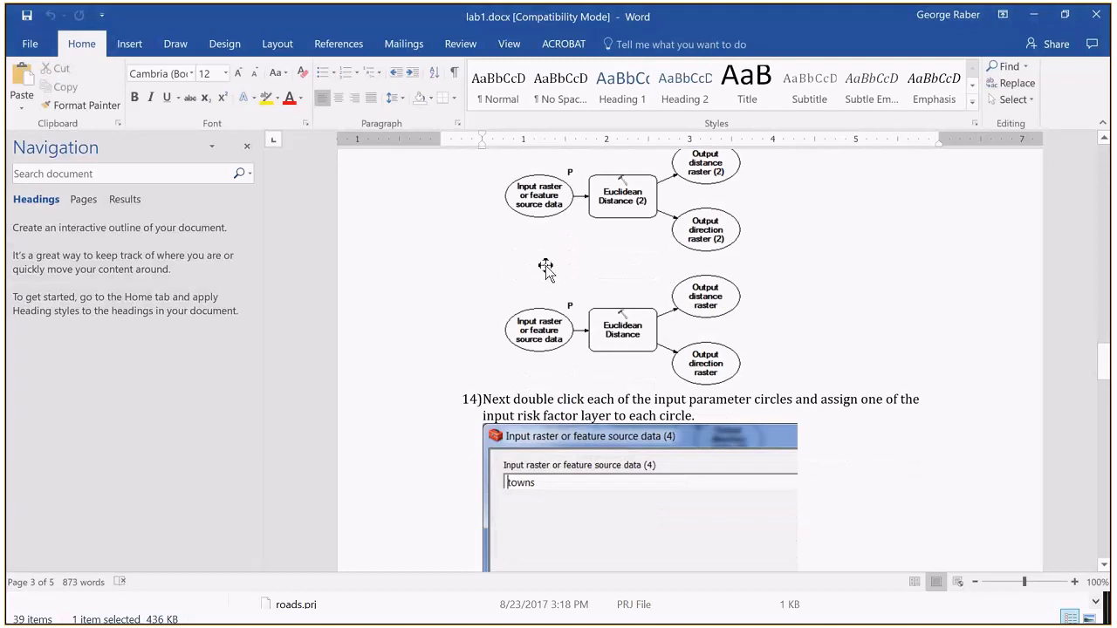
scroll(545, 269, "down", 2)
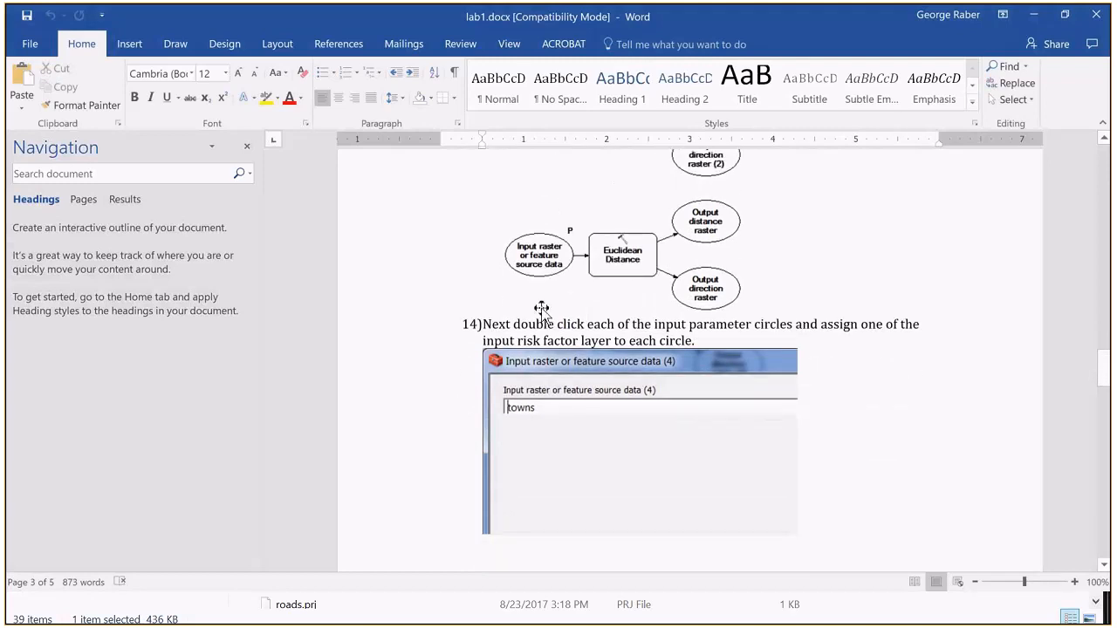
scroll(541, 309, "down", 1)
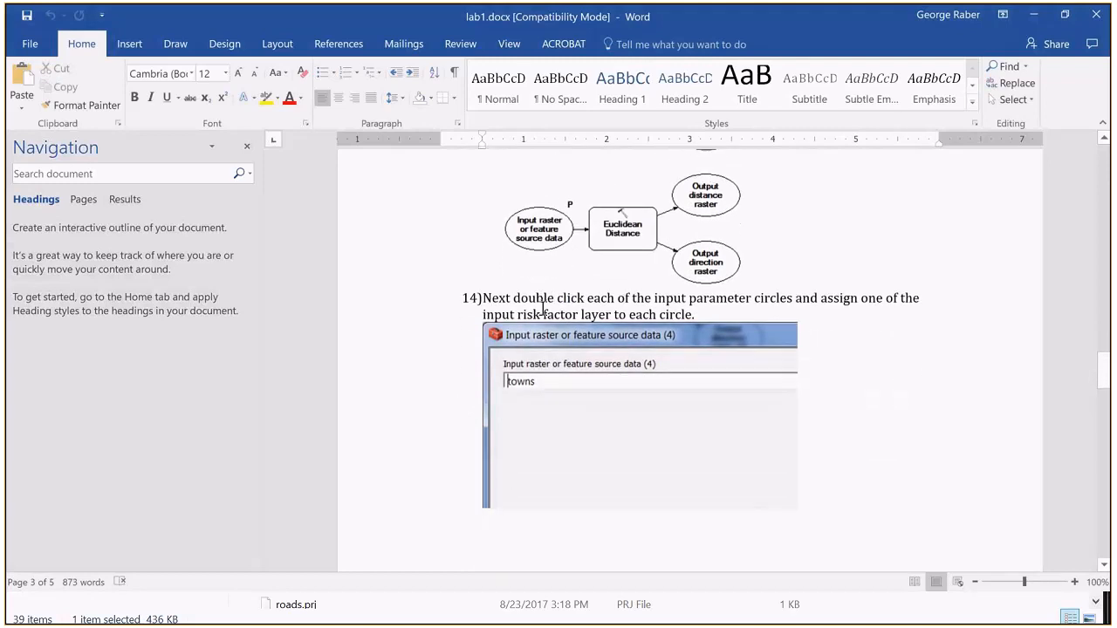
scroll(541, 310, "up", 3)
scroll(541, 311, "down", 8)
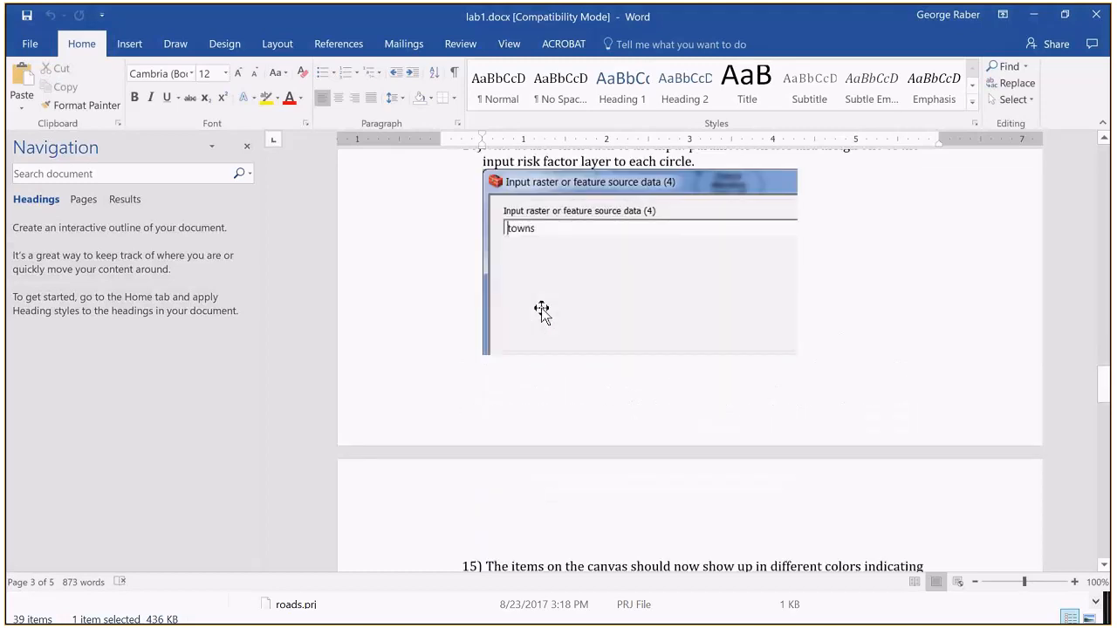
scroll(541, 310, "up", 10)
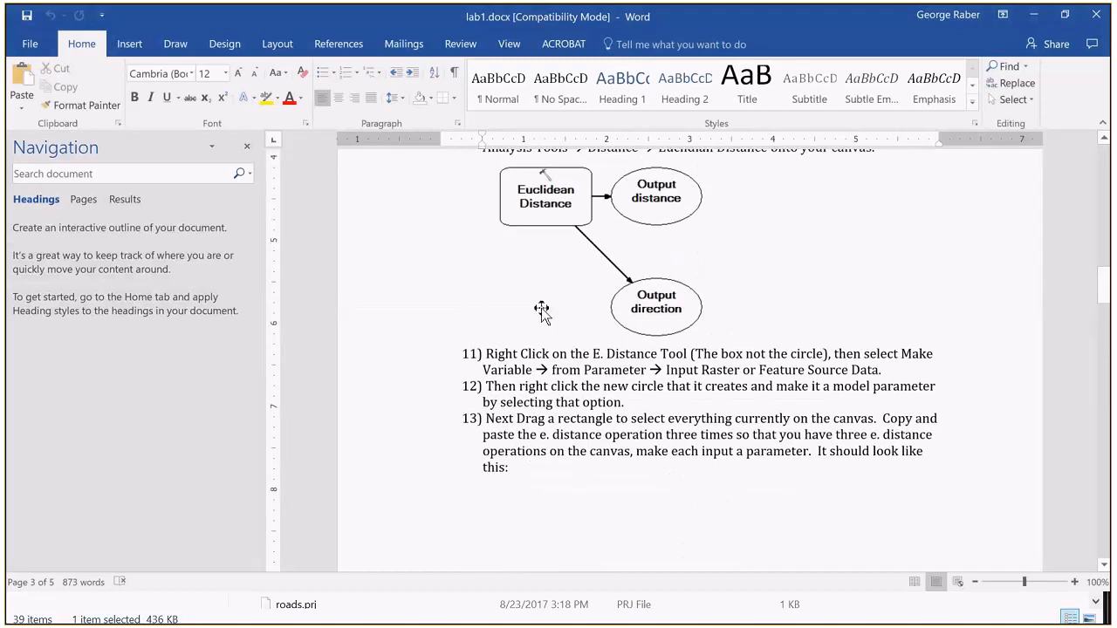
Step: Reread instructions 10 to 13 in lab1.docx on placing Euclidean Distance, exposing its input as a parameter and copying the operation
scroll(541, 309, "up", 1)
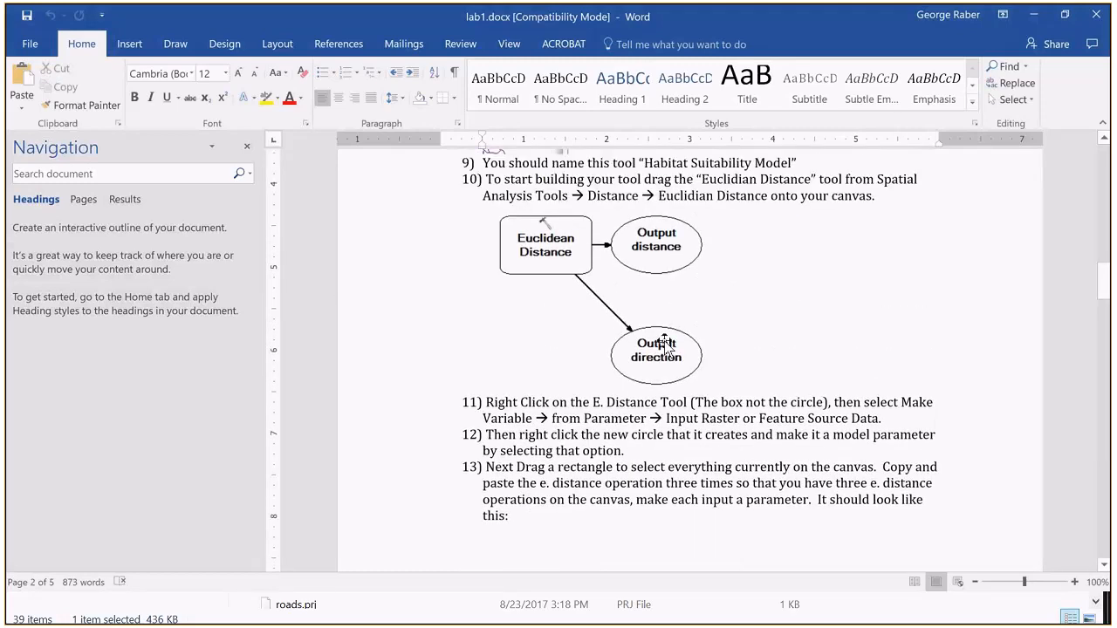
scroll(672, 375, "down", 10)
scroll(685, 414, "up", 2)
scroll(685, 417, "up", 10)
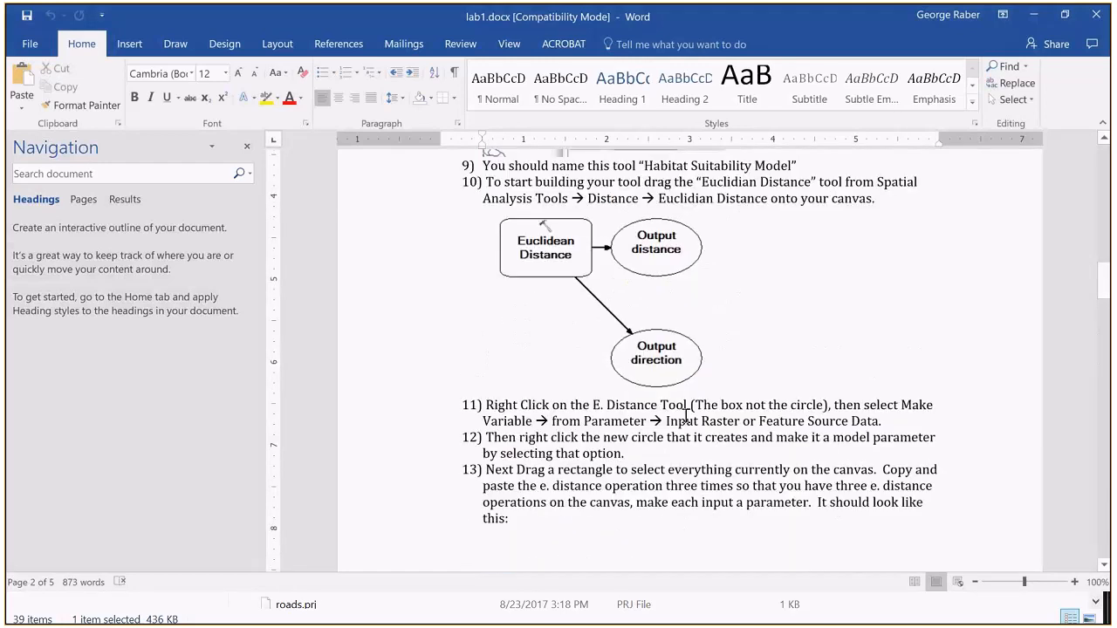
scroll(686, 412, "up", 1)
Step: Switch to ArcMap and add the Euclidean Distance tool from Spatial Analyst's Distance toolset to the Habitat Suitability Model canvas
key("alt+Tab")
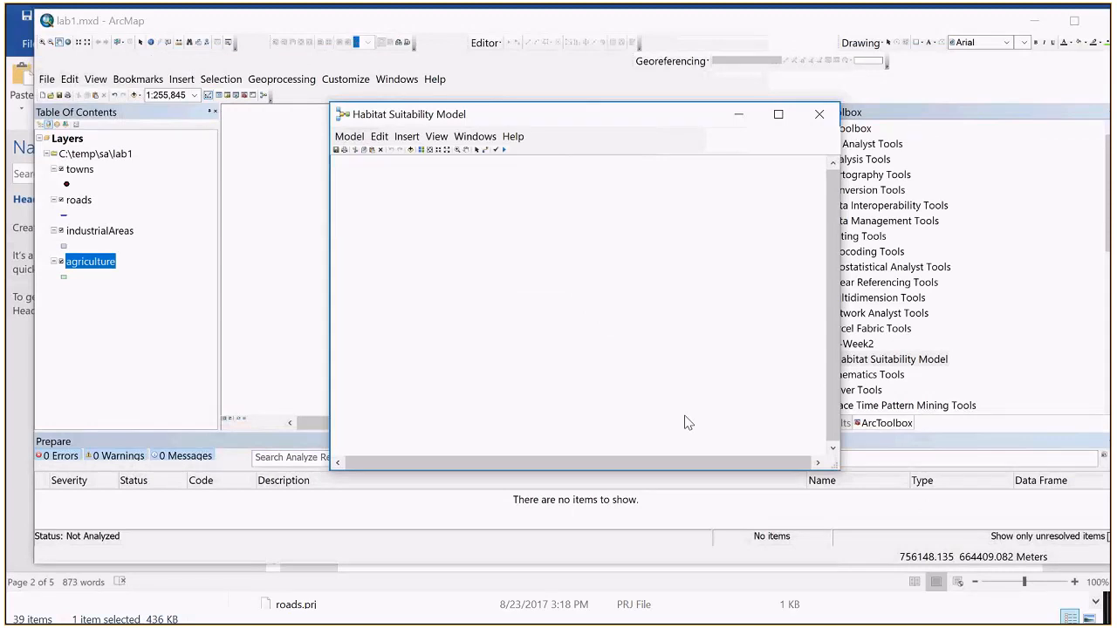
left_click_drag(548, 113, 443, 109)
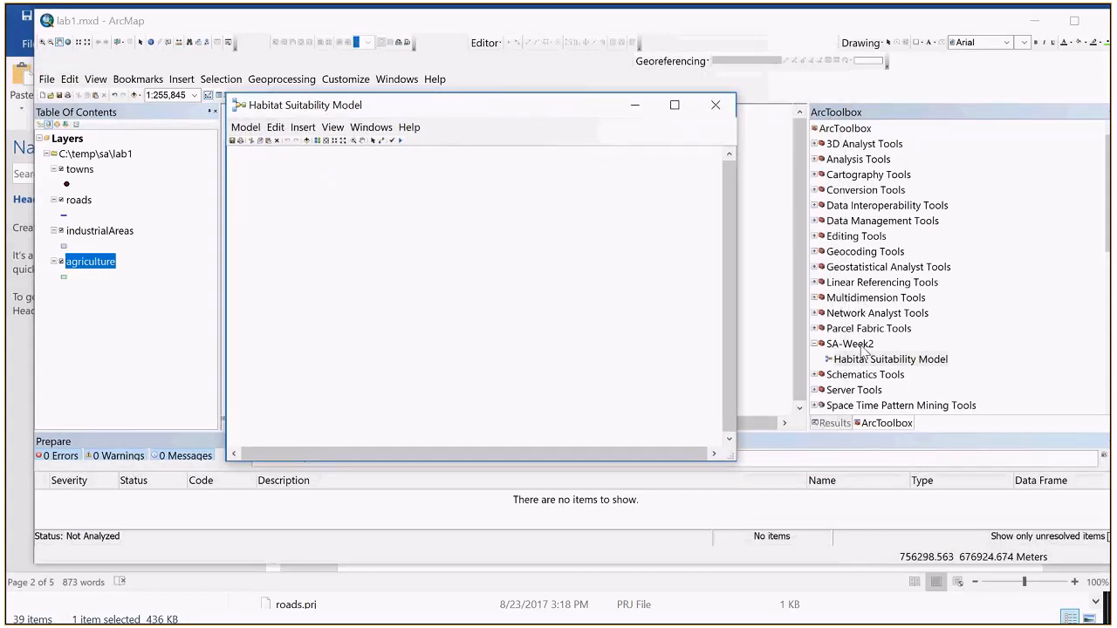
scroll(835, 378, "down", 2)
scroll(833, 376, "down", 2)
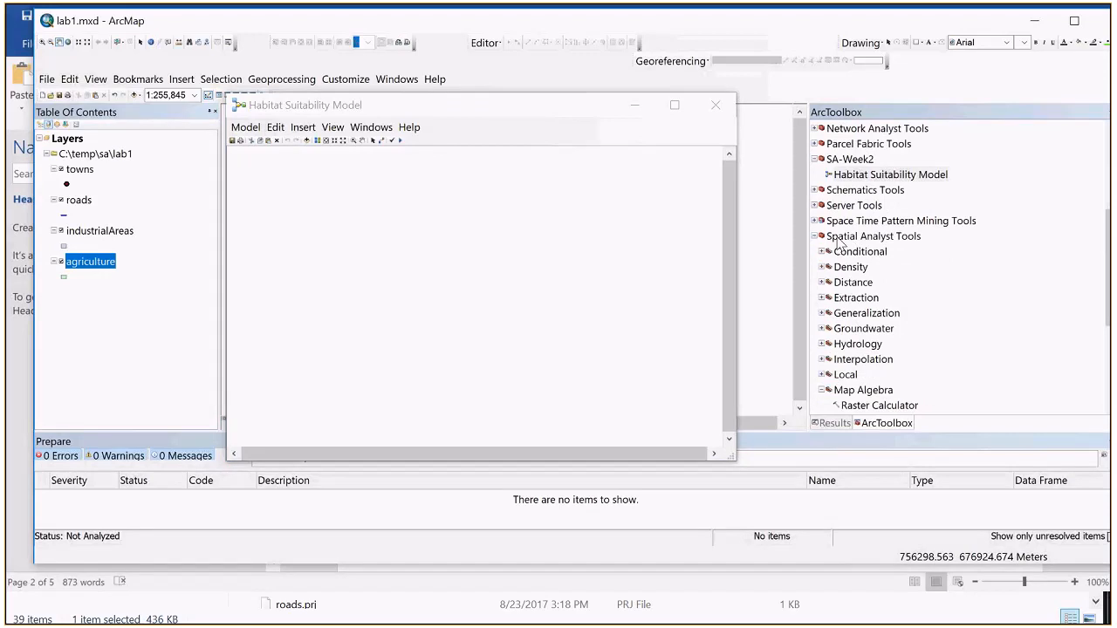
left_click(821, 283)
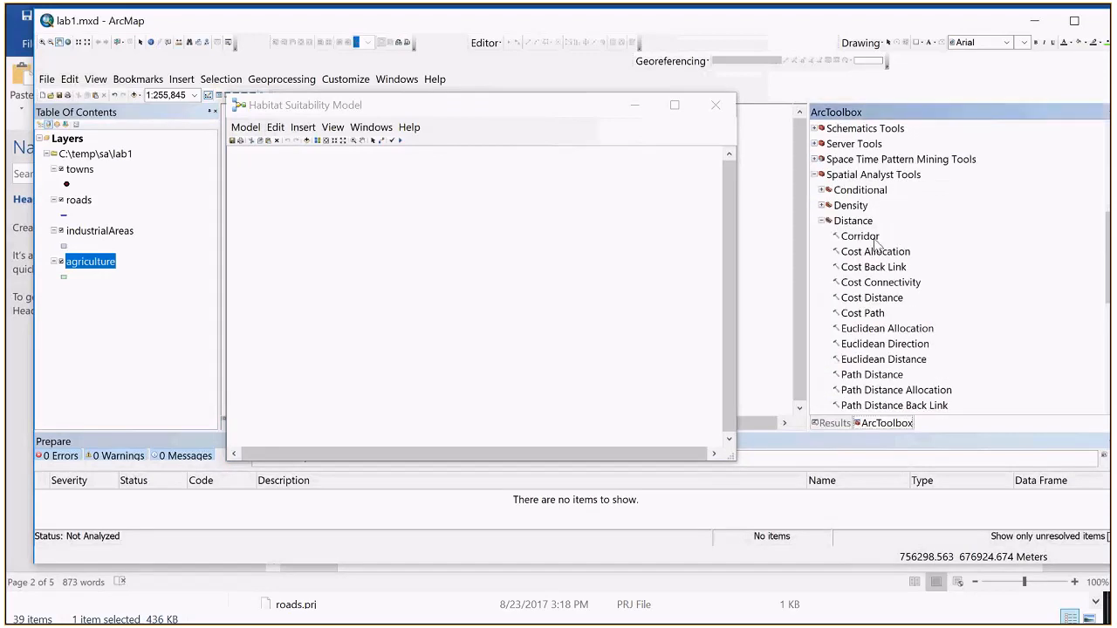
left_click(892, 362)
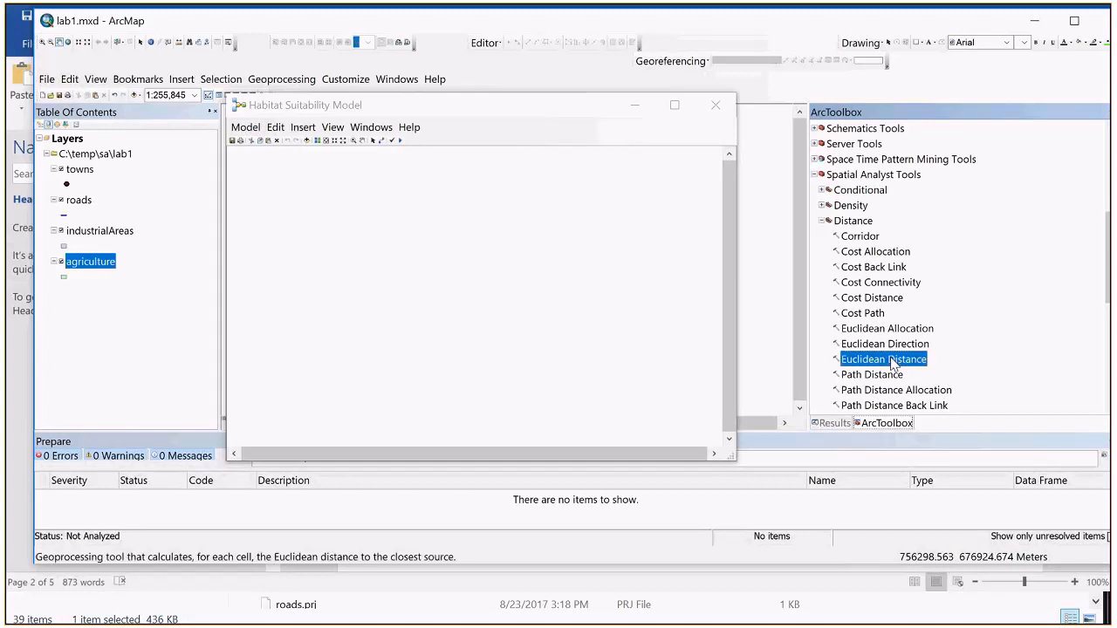
left_click_drag(893, 362, 358, 234)
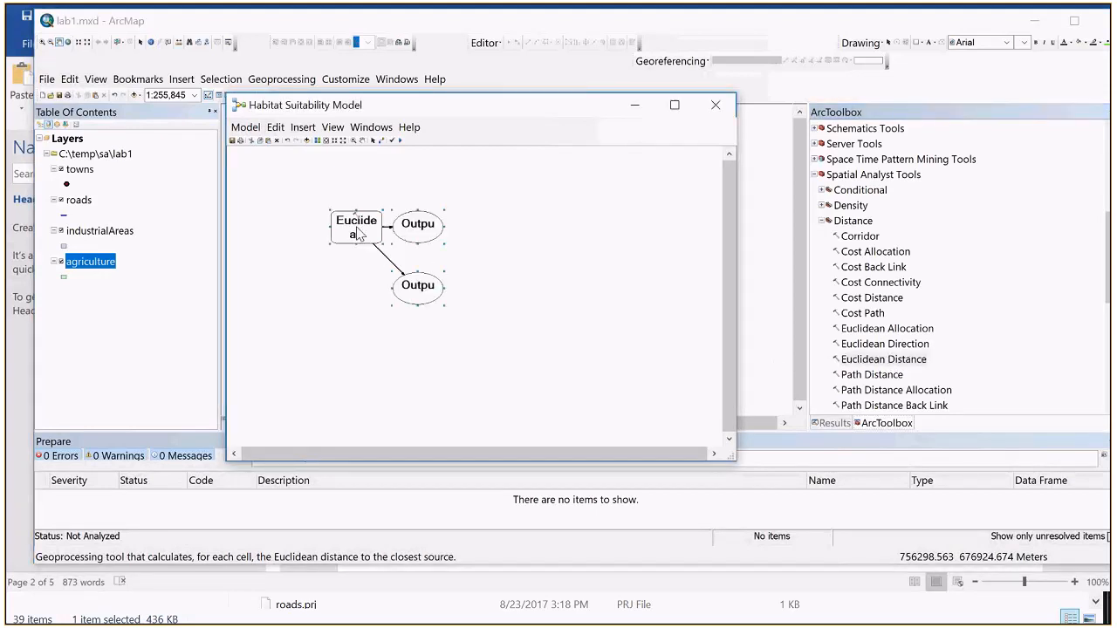
Step: Reposition the Euclidean Distance group slightly on the canvas and move its upper output oval farther from the tool box
mouse_move(358, 234)
left_mouse_down()
mouse_move(402, 266)
mouse_move(332, 256)
mouse_move(369, 251)
mouse_move(367, 241)
left_mouse_up()
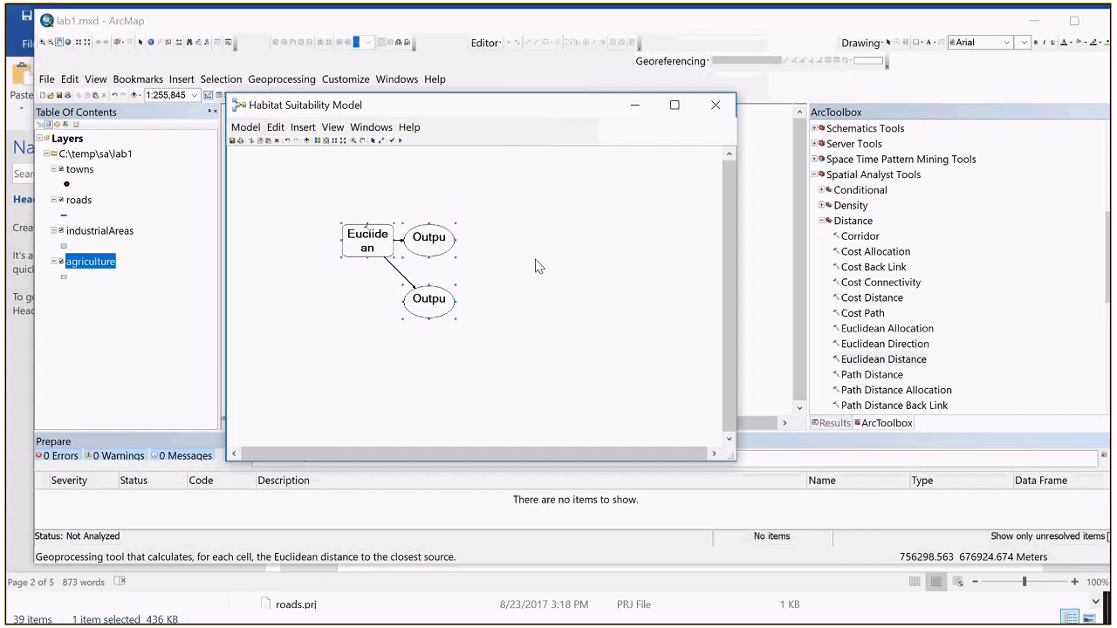
left_click(433, 236)
left_click_drag(433, 235, 451, 226)
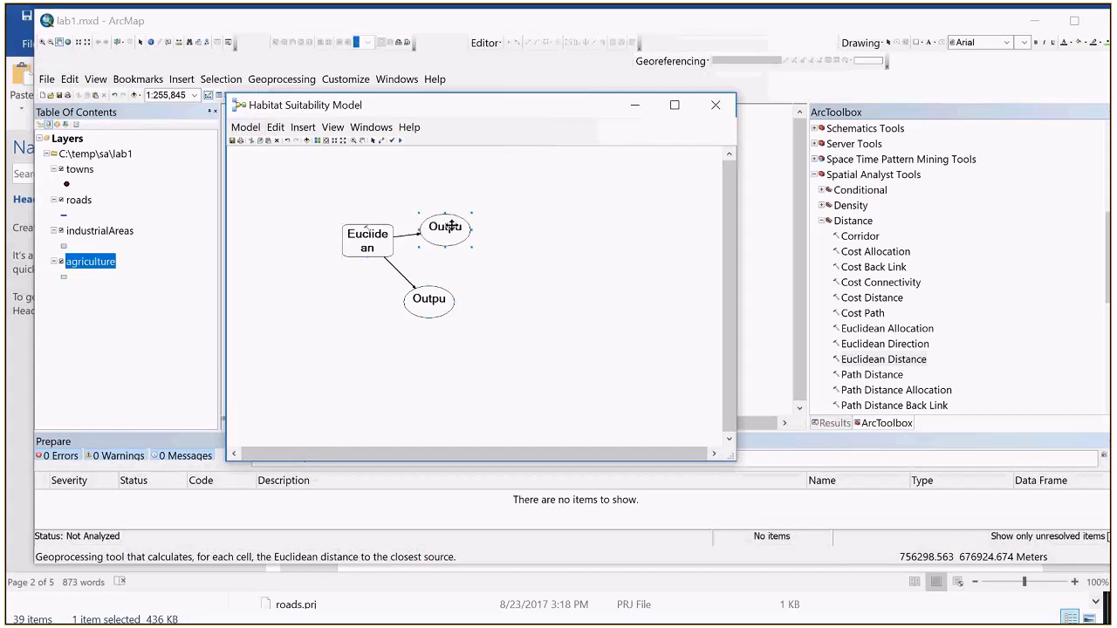
Step: Open the Euclidean Distance tool's parameters from the model and bring up its help documentation
double_click(365, 241)
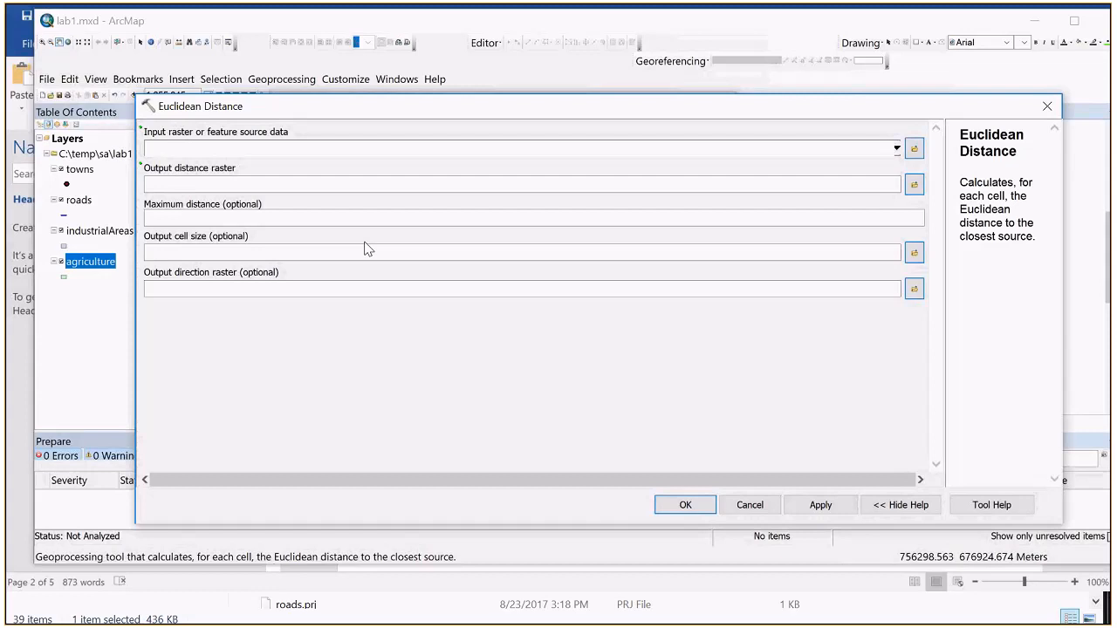
left_click(978, 508)
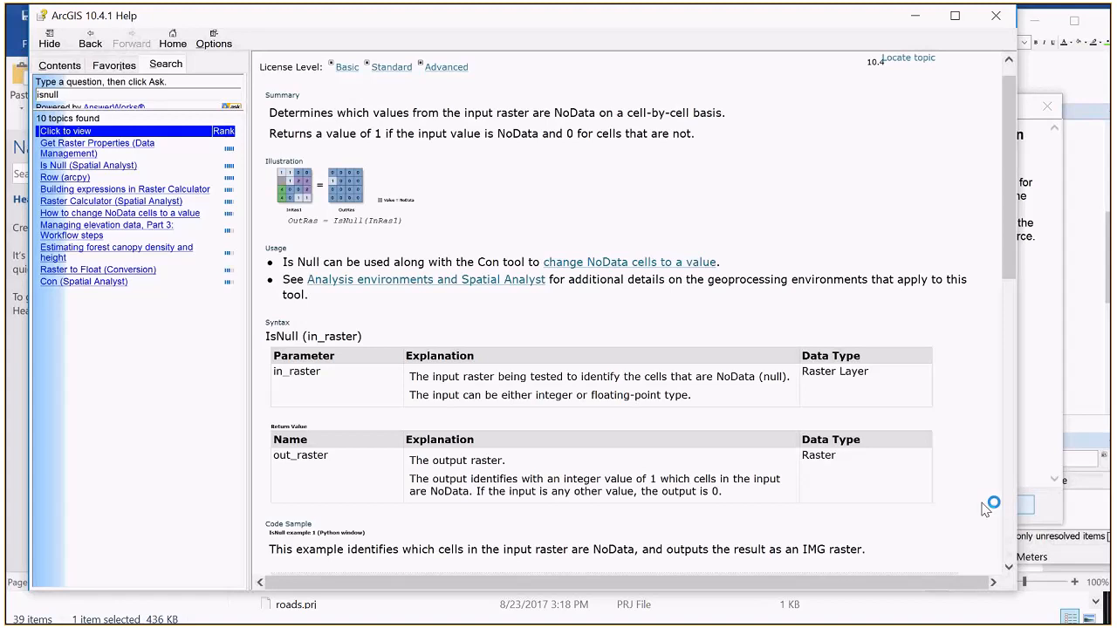
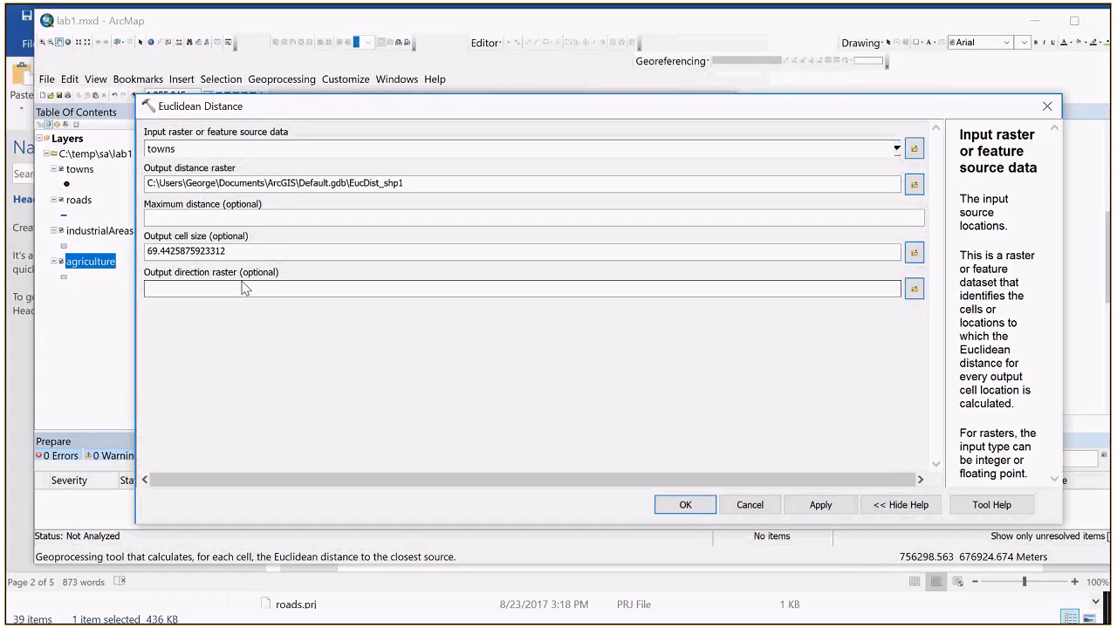
Step: Read the Euclidean Distance help topic's parameter descriptions and return value, and close the help
left_click(1008, 504)
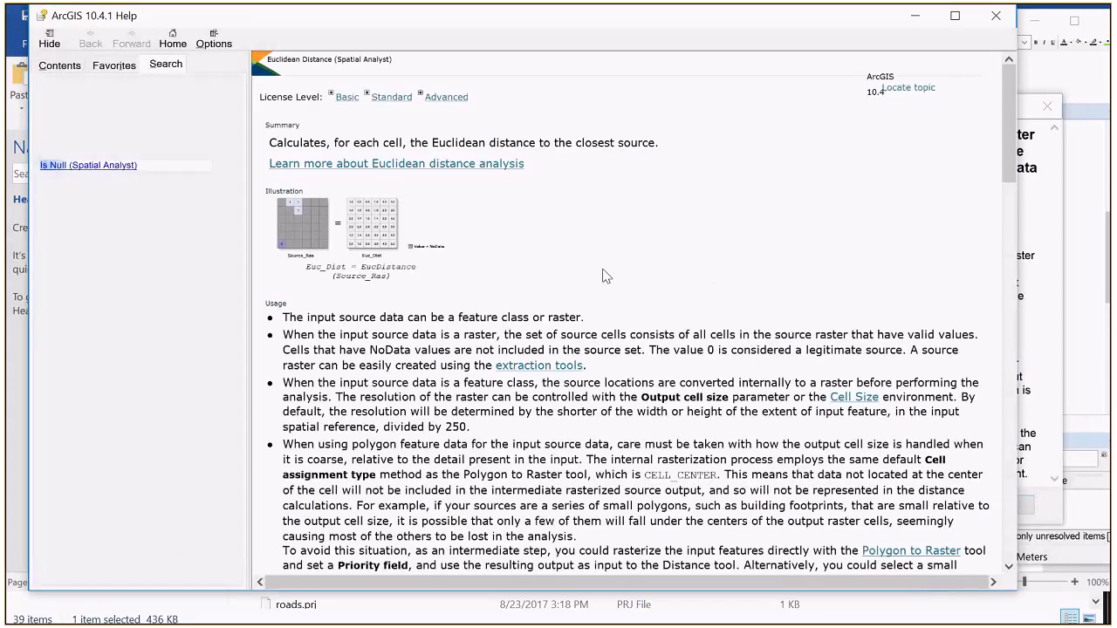
scroll(607, 276, "down", 15)
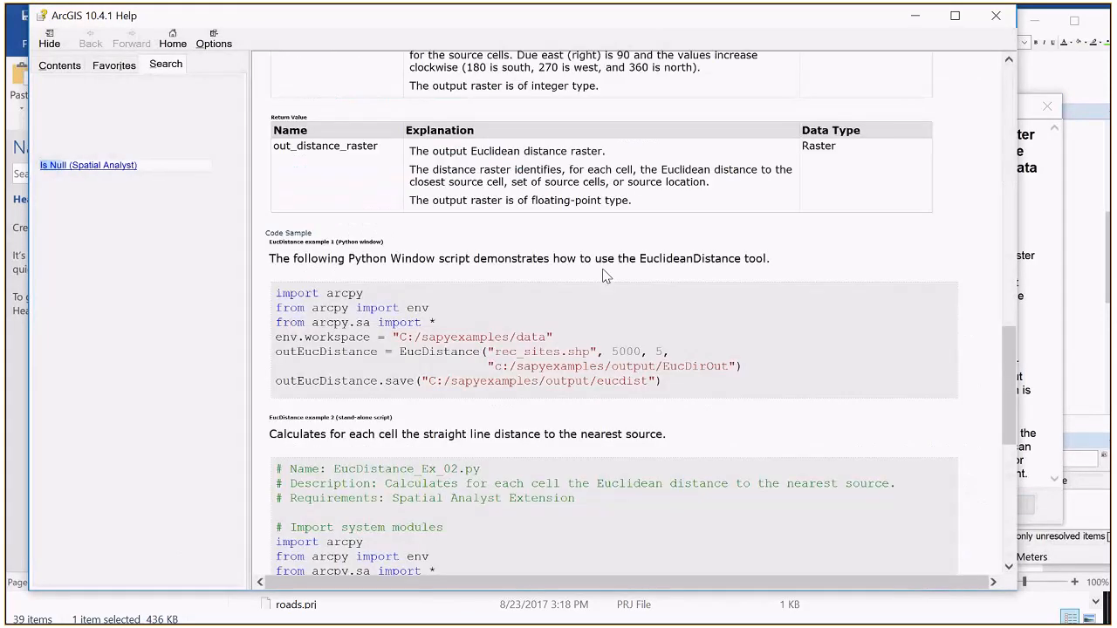
scroll(606, 276, "up", 8)
scroll(606, 275, "down", 1)
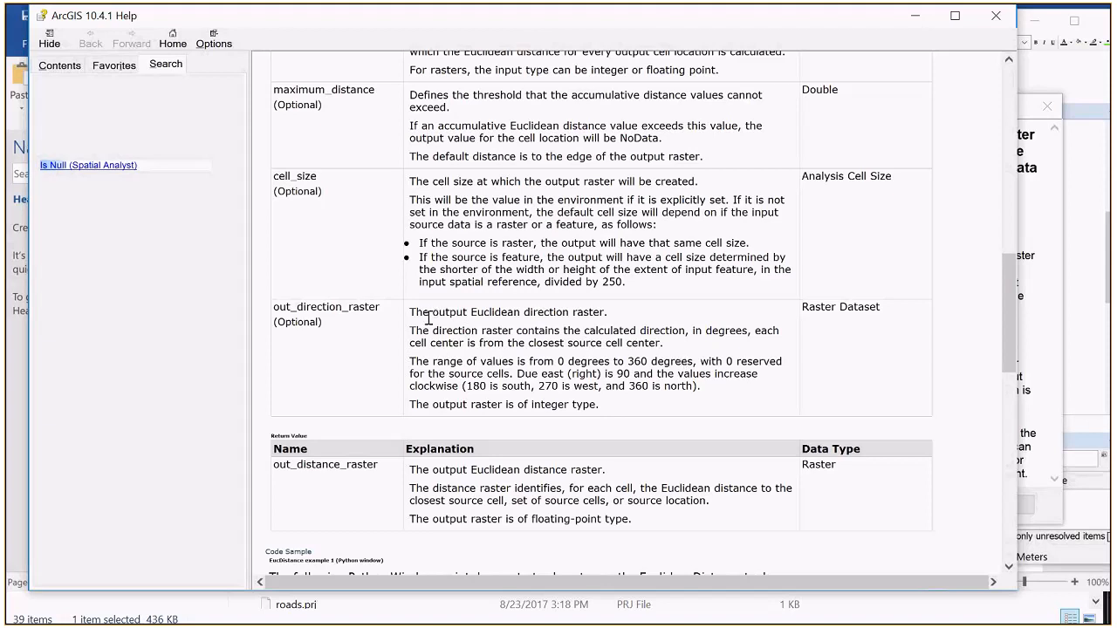
scroll(429, 317, "up", 1)
scroll(625, 389, "up", 1)
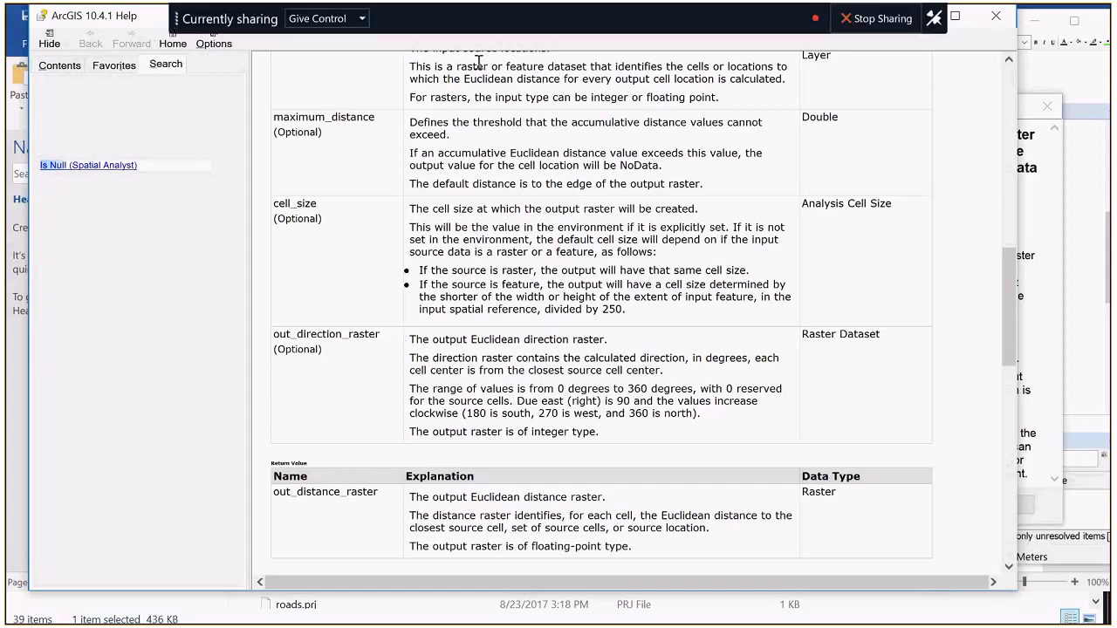
left_click(996, 16)
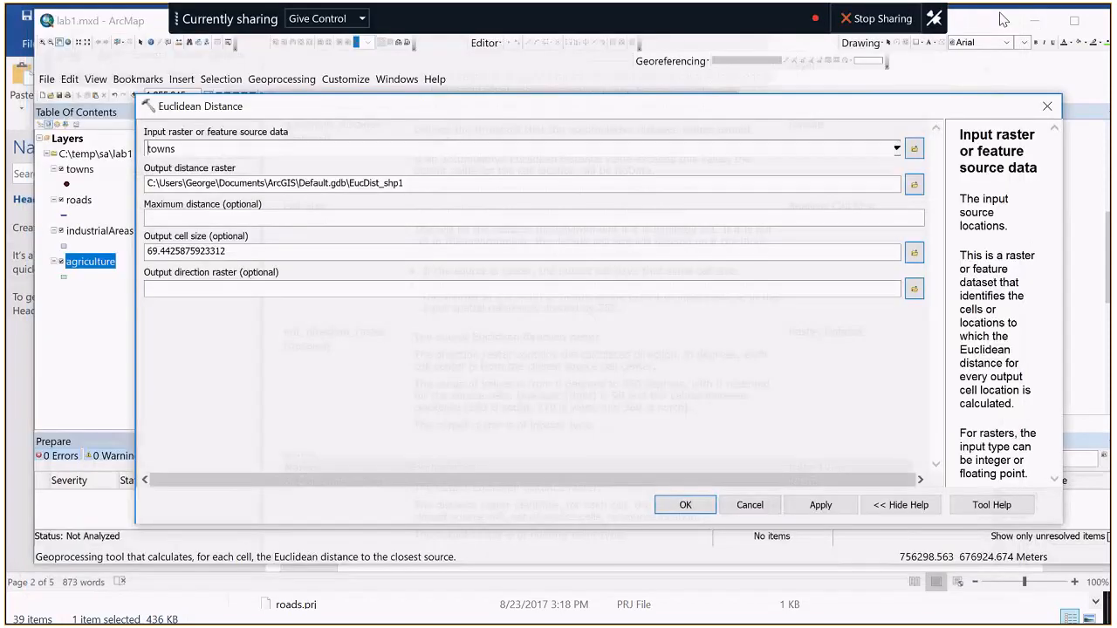
Step: Reopen the Euclidean Distance help and examine an enlarged view of the Source_Ras and Euc_Dist illustration
left_click(1008, 506)
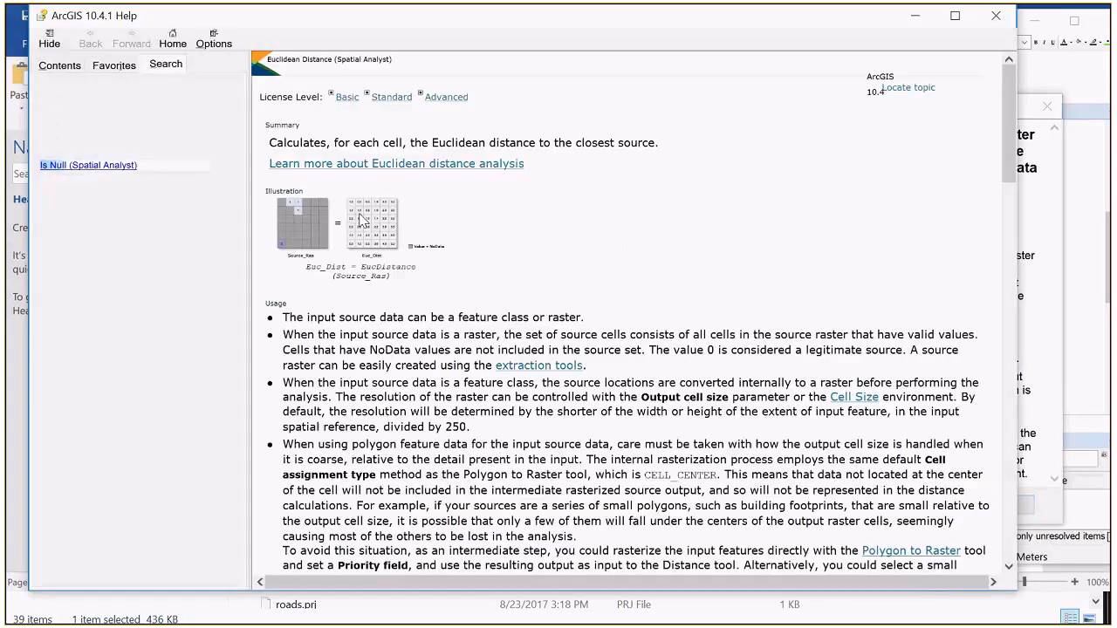
scroll(359, 215, "up", 5)
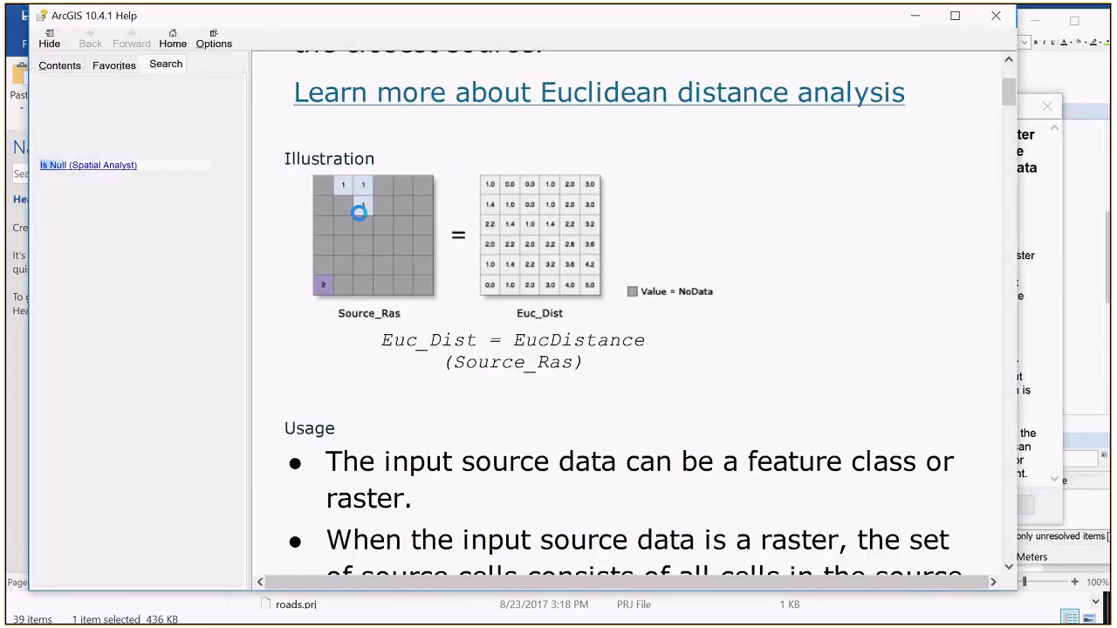
scroll(359, 215, "up", 1)
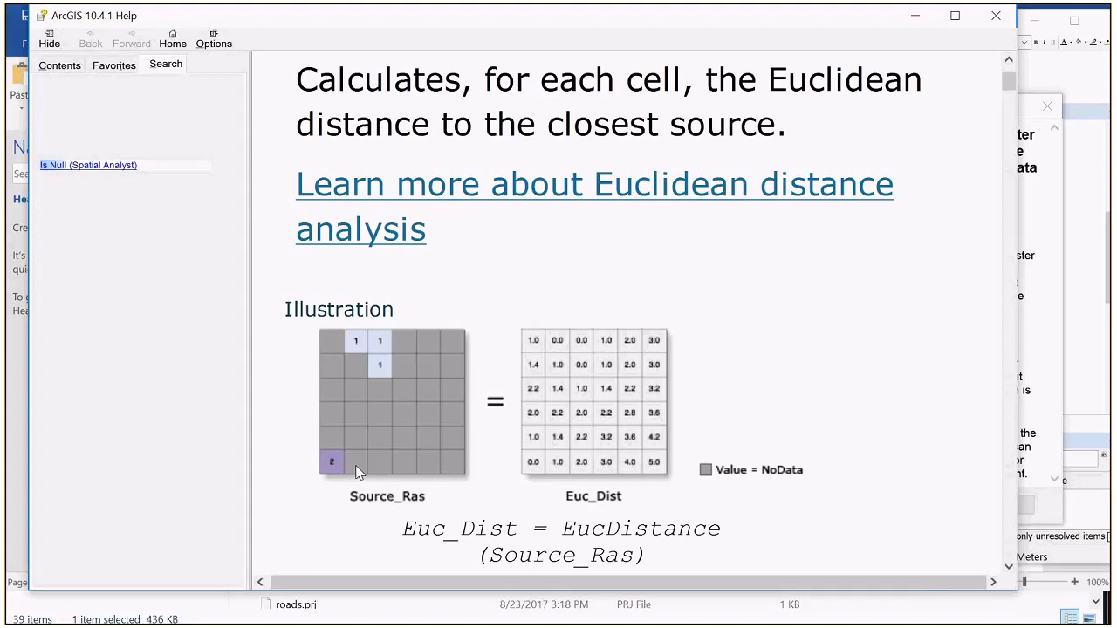
scroll(548, 390, "down", 3)
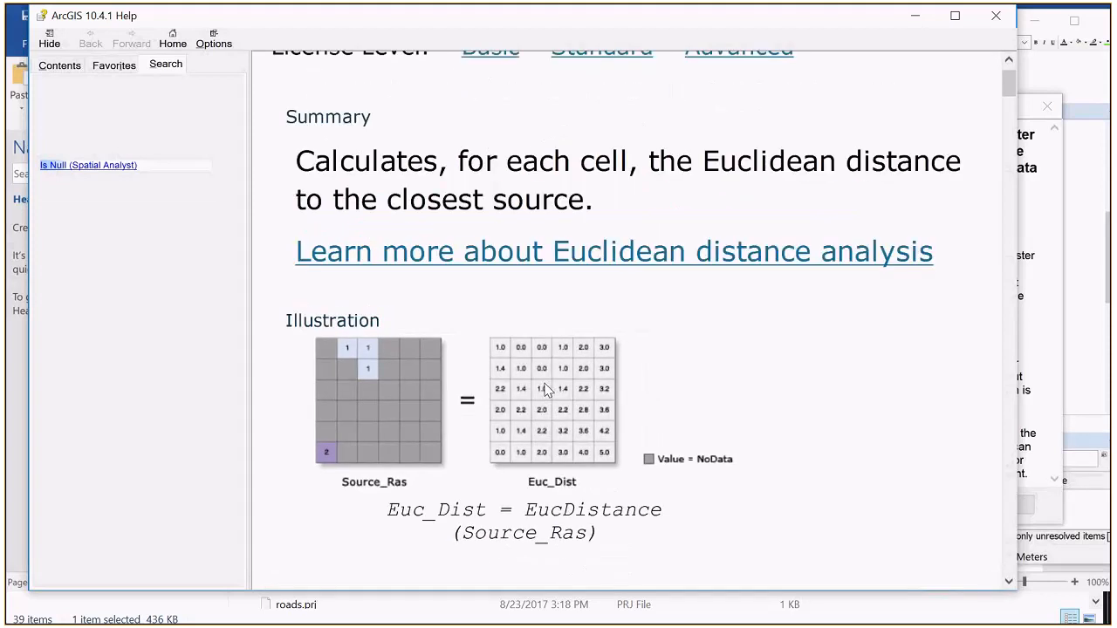
scroll(548, 390, "down", 1)
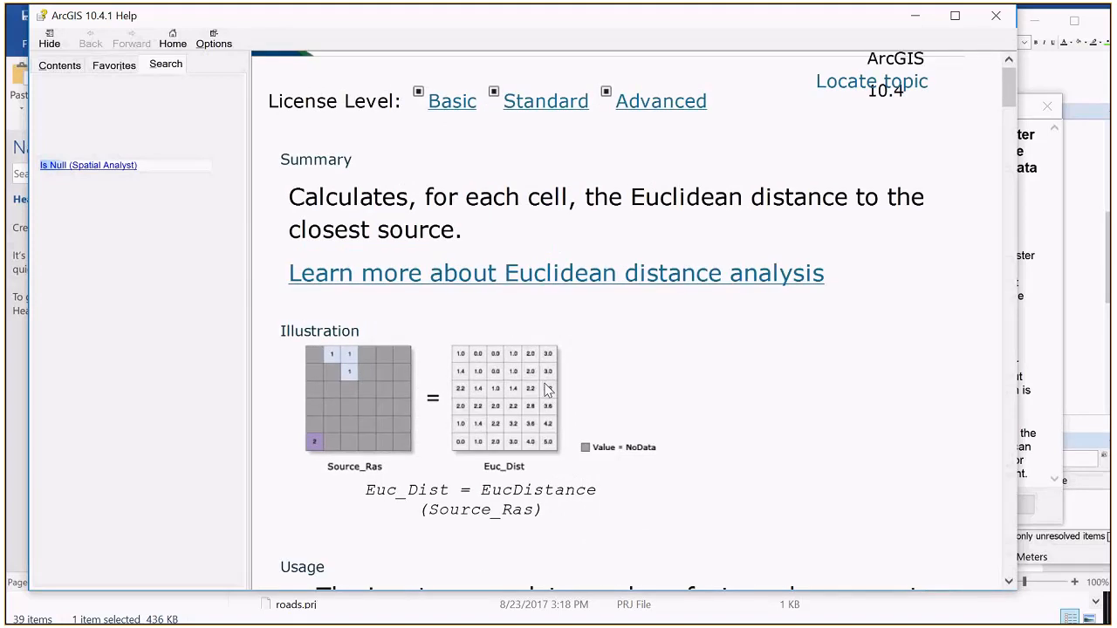
scroll(548, 391, "down", 1)
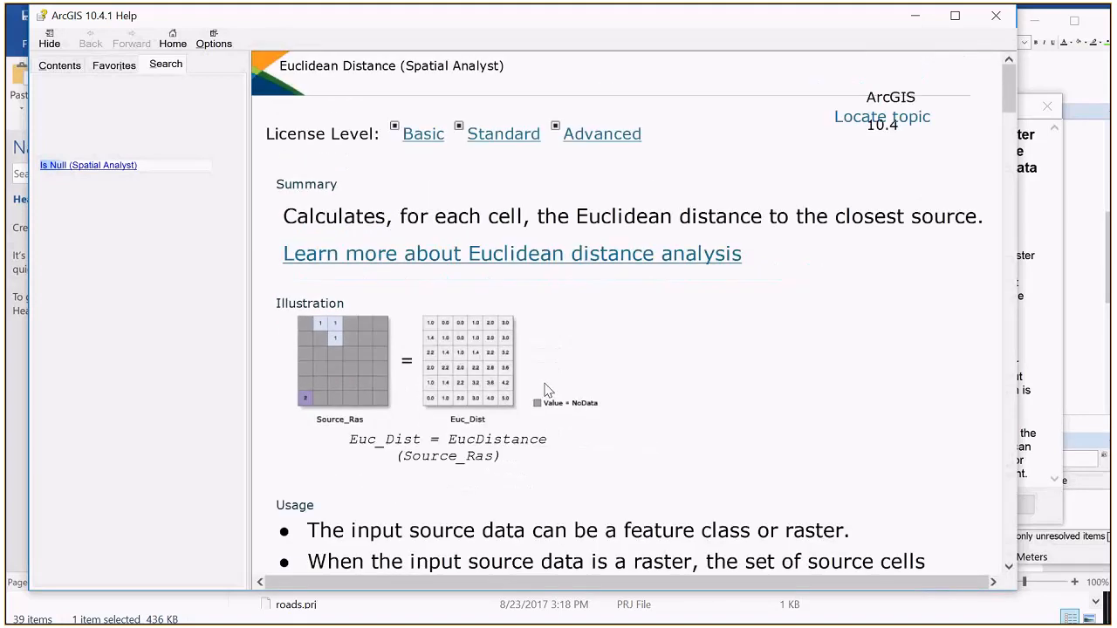
left_click(996, 17)
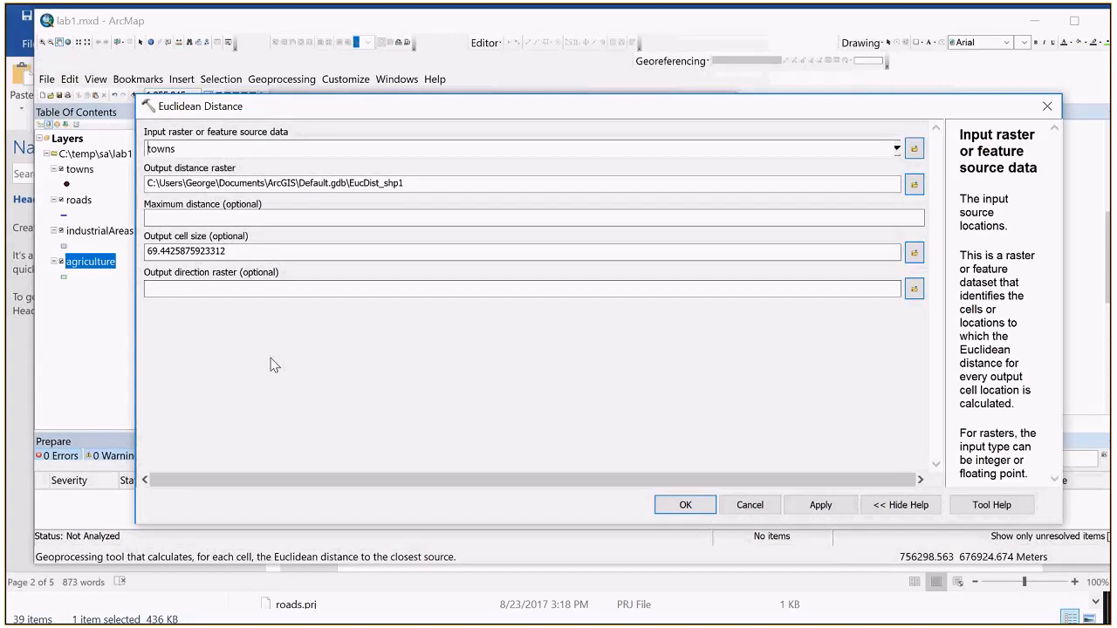
Step: Switch to lab1.docx in Word and search the document for "enviorn"
key("alt+Tab")
scroll(649, 434, "down", 3)
key("ctrl+f")
type("enviorn")
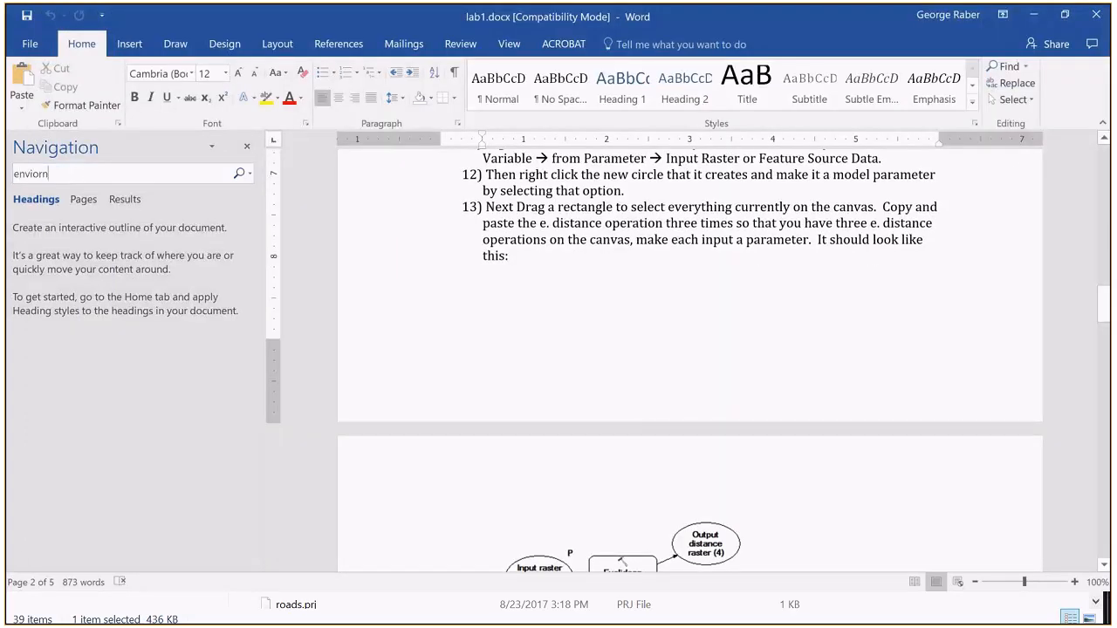
key("BackSpace")
key("BackSpace")
key("BackSpace")
key("BackSpace")
type("ir")
key("BackSpace")
type("orn")
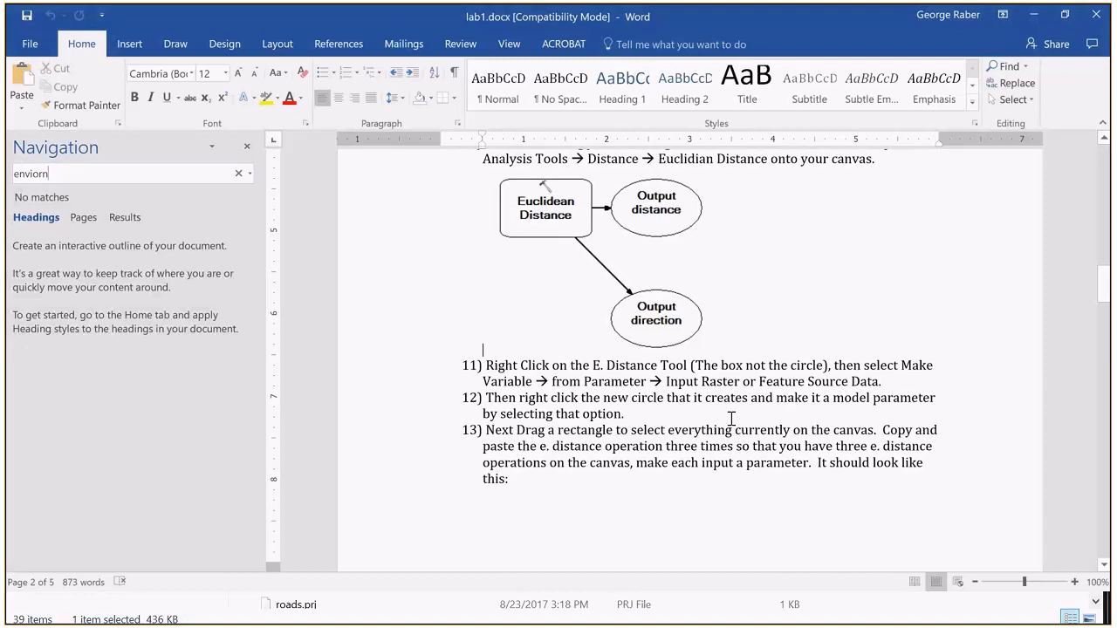
Step: Look over instructions 7 to 13 and the Euclidean Distance model diagram in lab1.docx, and return to ArcMap
scroll(732, 420, "down", 12)
scroll(731, 419, "down", 5)
scroll(731, 420, "up", 3)
scroll(731, 419, "down", 8)
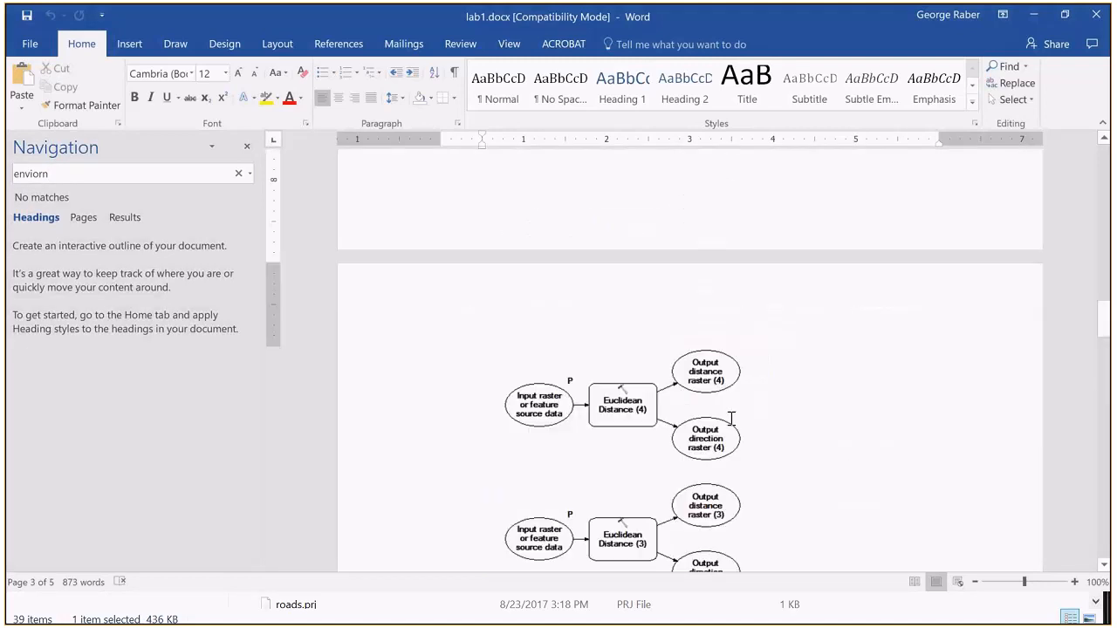
scroll(731, 420, "up", 5)
scroll(731, 420, "up", 5)
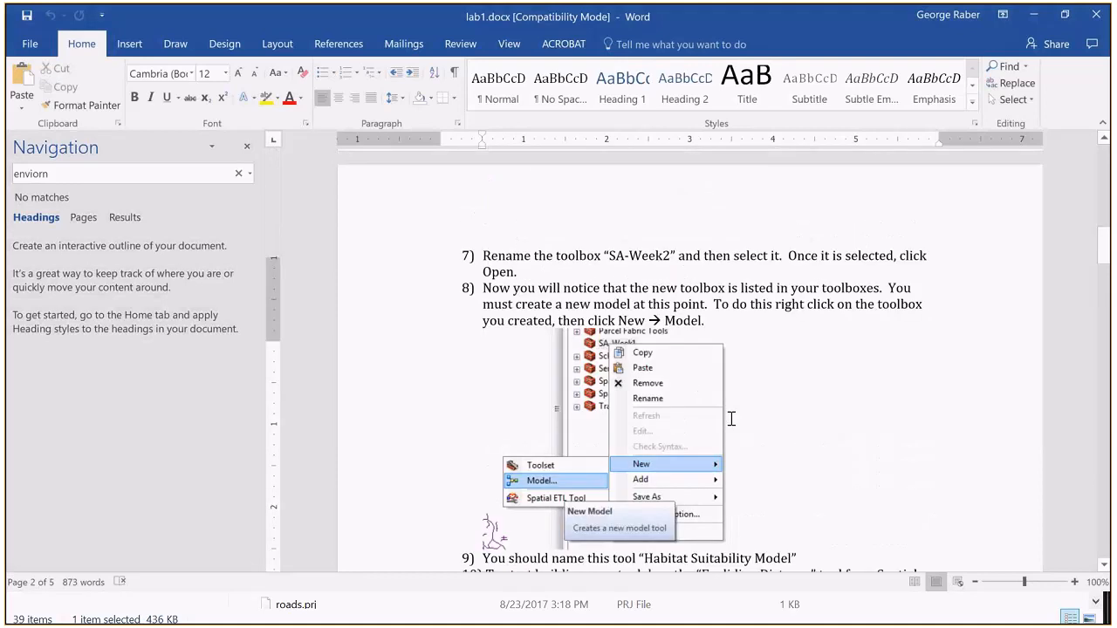
scroll(731, 419, "down", 8)
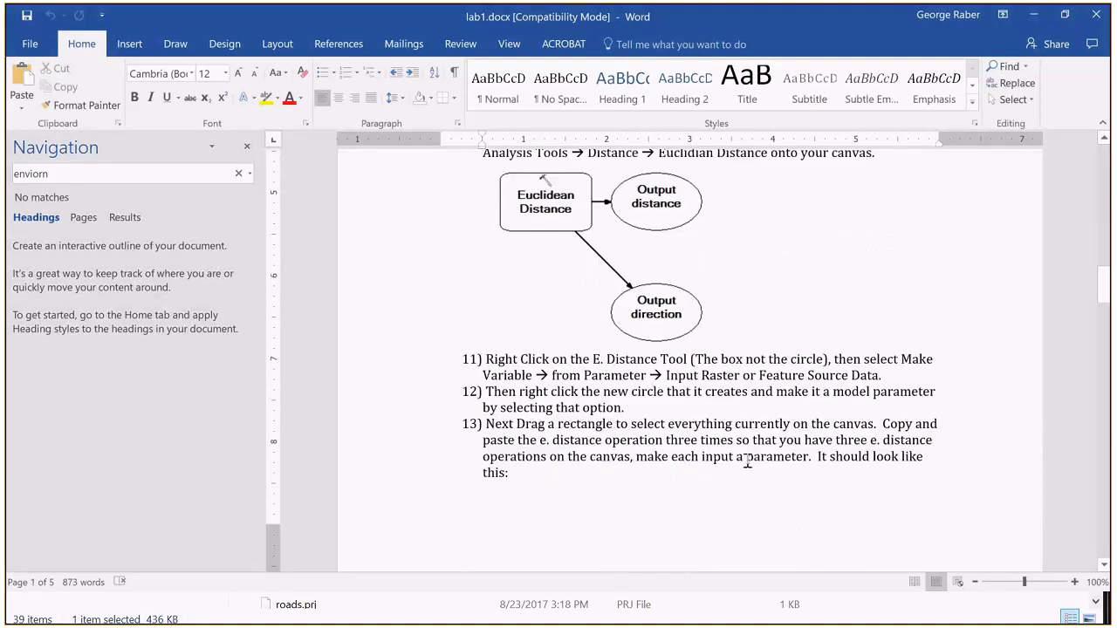
key("alt+Tab")
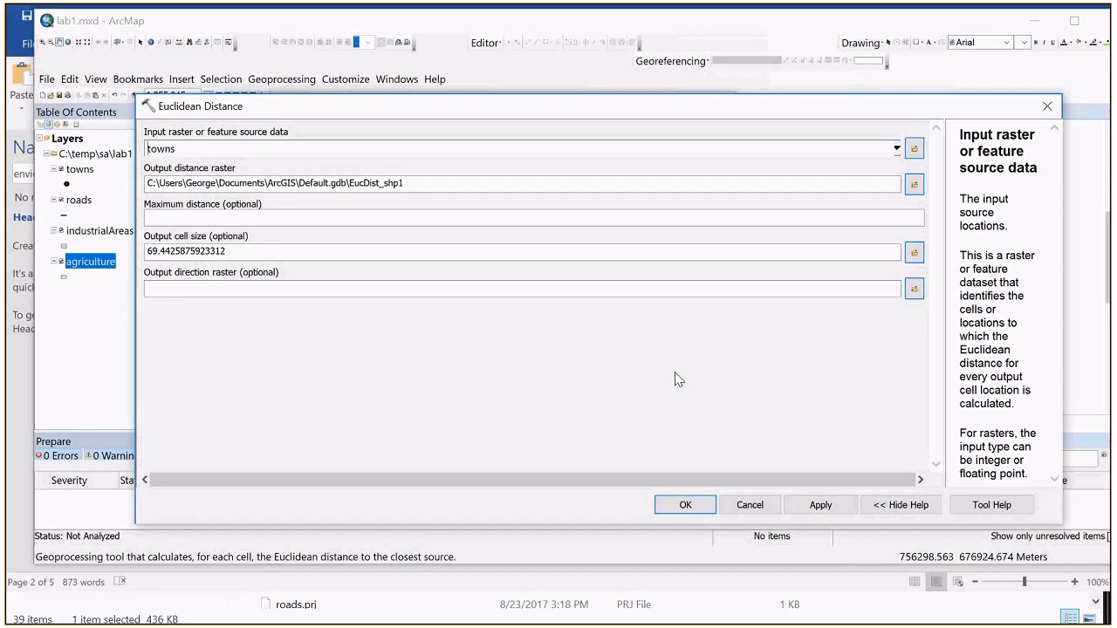
left_click(738, 511)
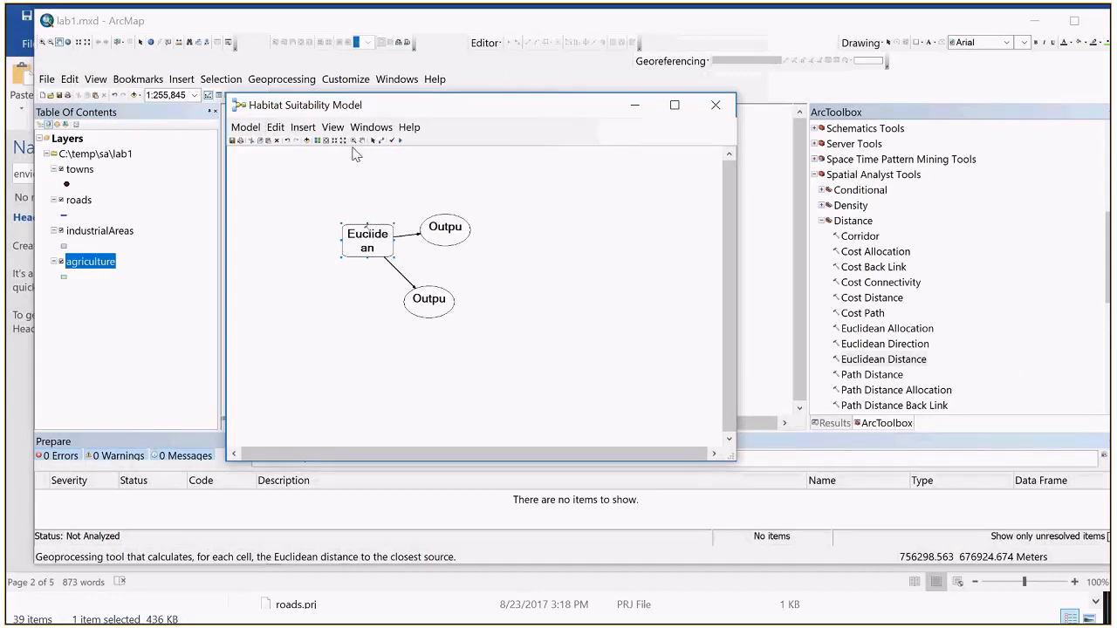
double_click(367, 244)
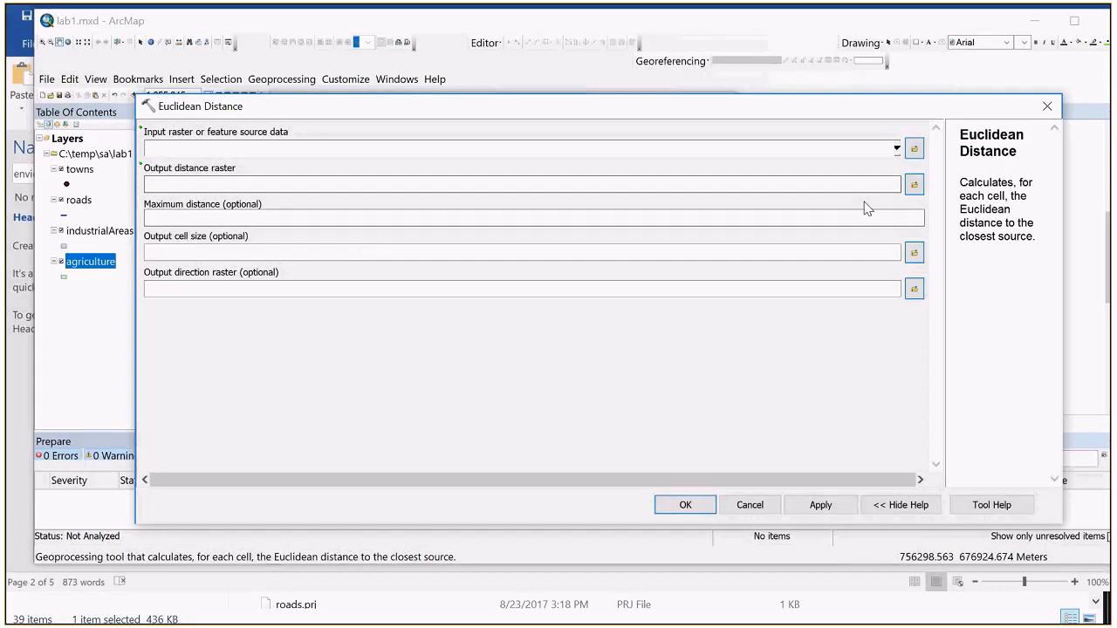
left_click(898, 149)
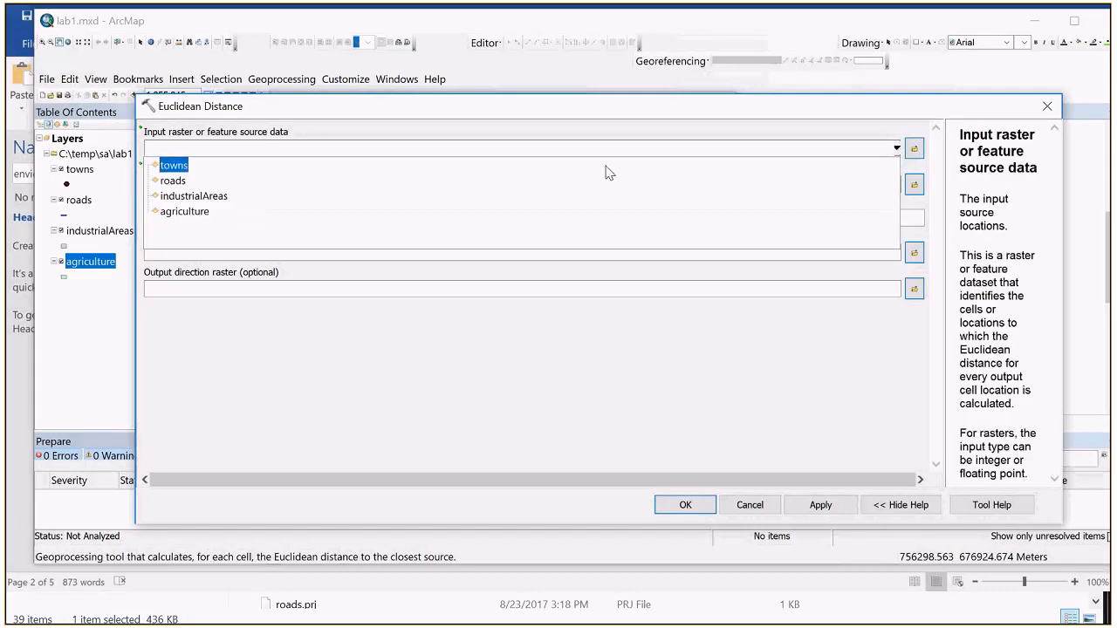
left_click(184, 165)
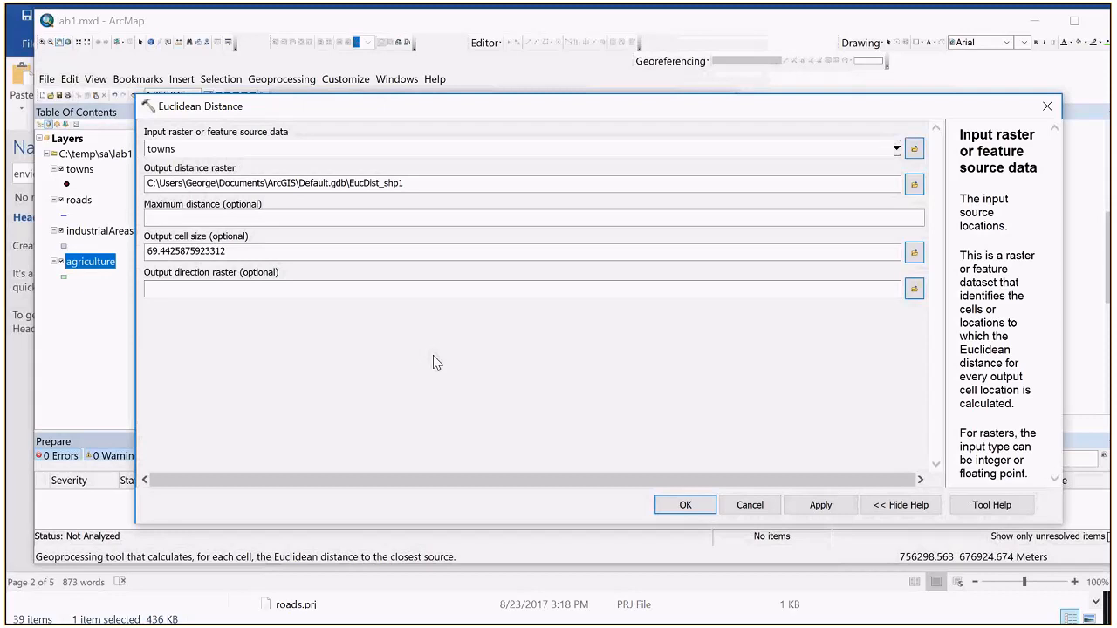
left_click(740, 505)
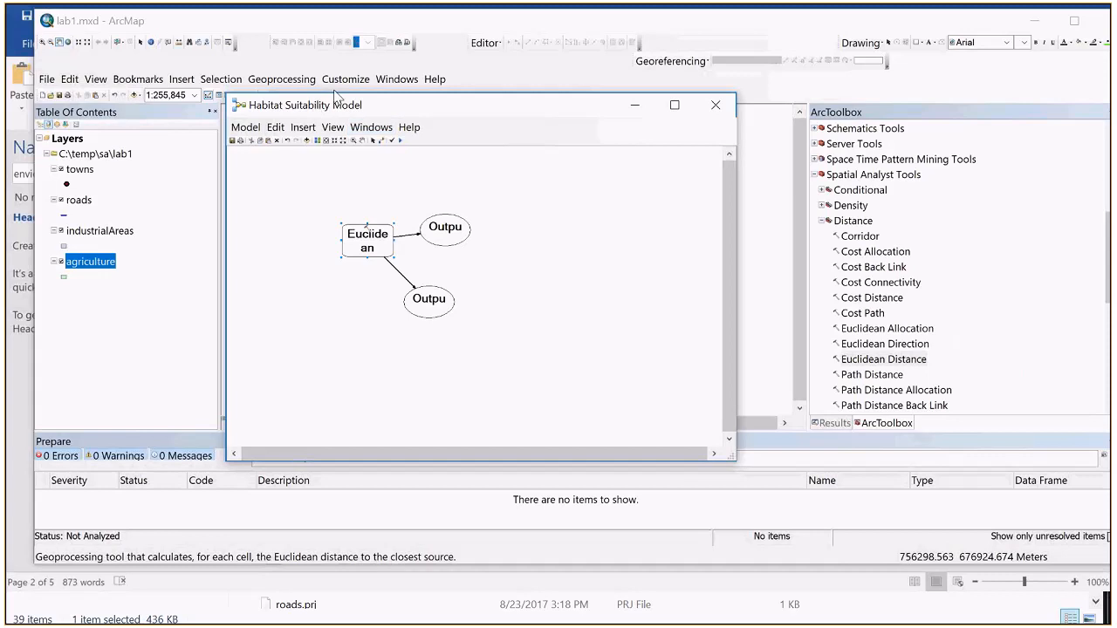
Step: Check in ArcMap's extensions list whether the Spatial Analyst extension is enabled
left_click(395, 80)
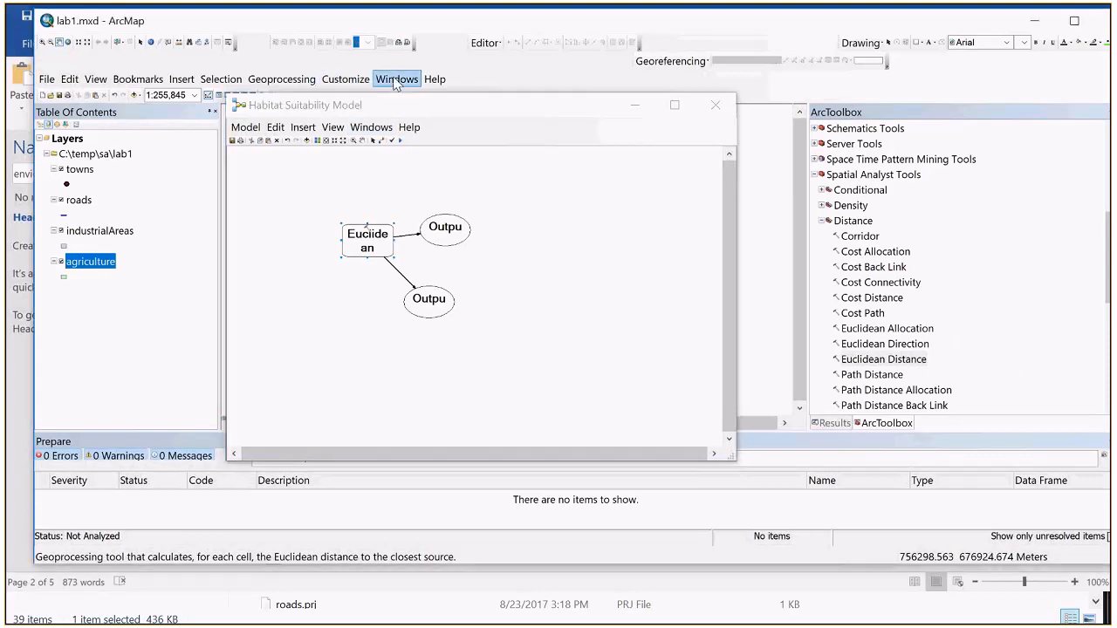
left_click(349, 81)
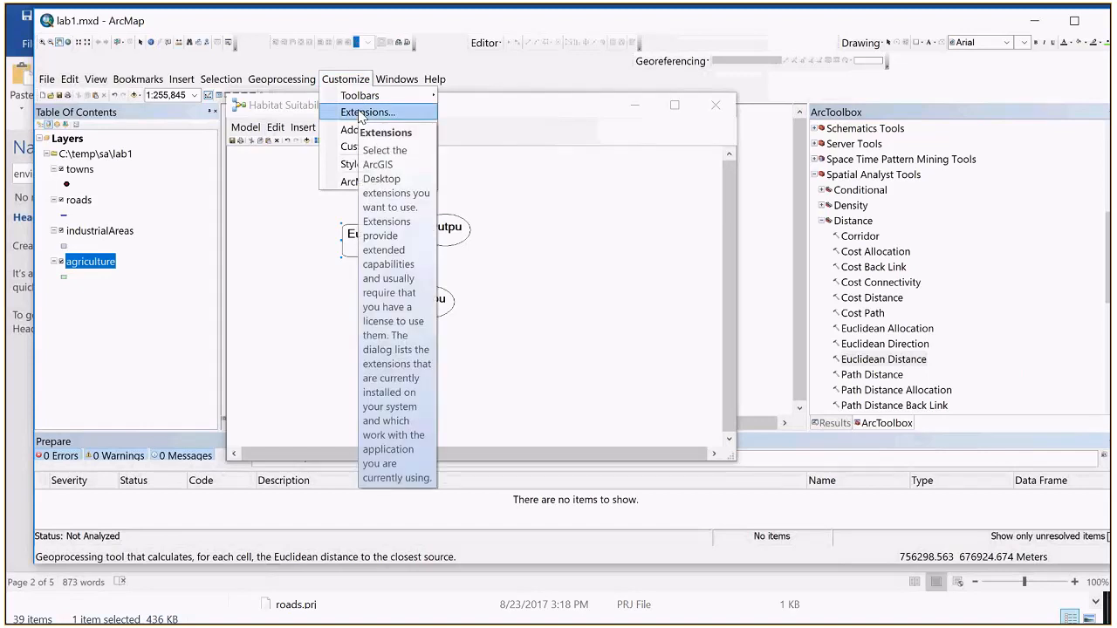
left_click(362, 113)
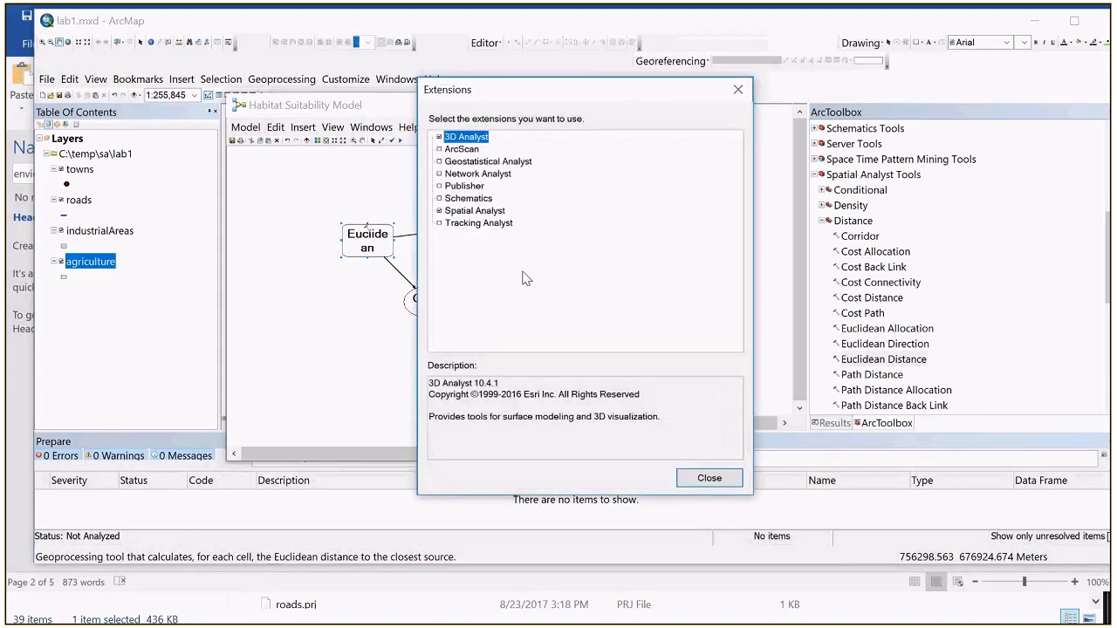
left_click(469, 215)
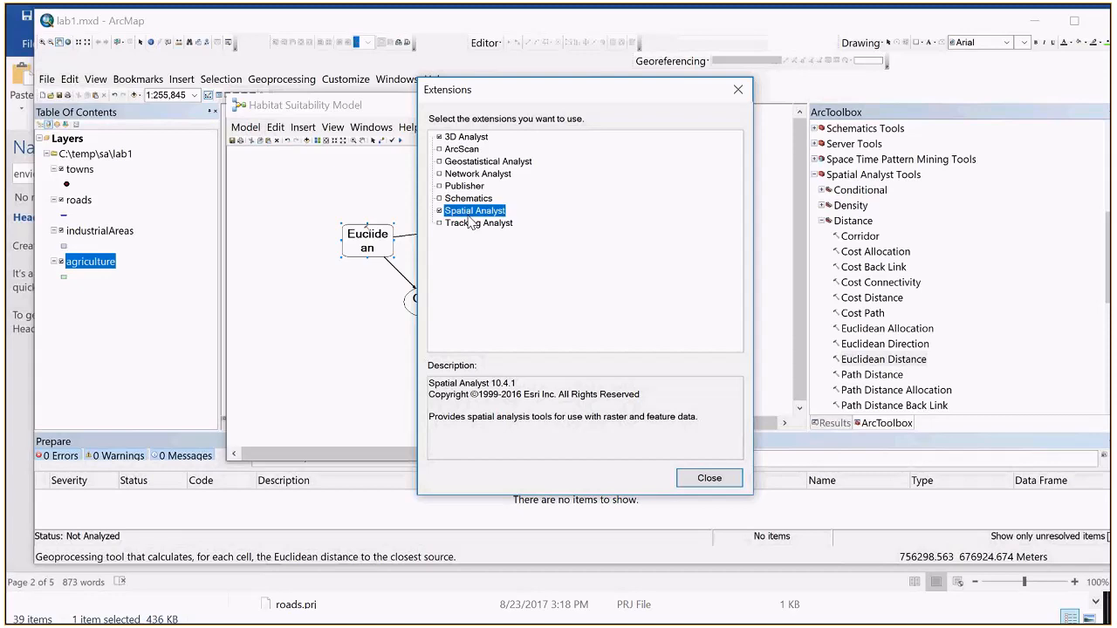
left_click(687, 482)
Step: Open the model's Euclidean Distance tool and set towns as its input raster or feature source data
double_click(366, 236)
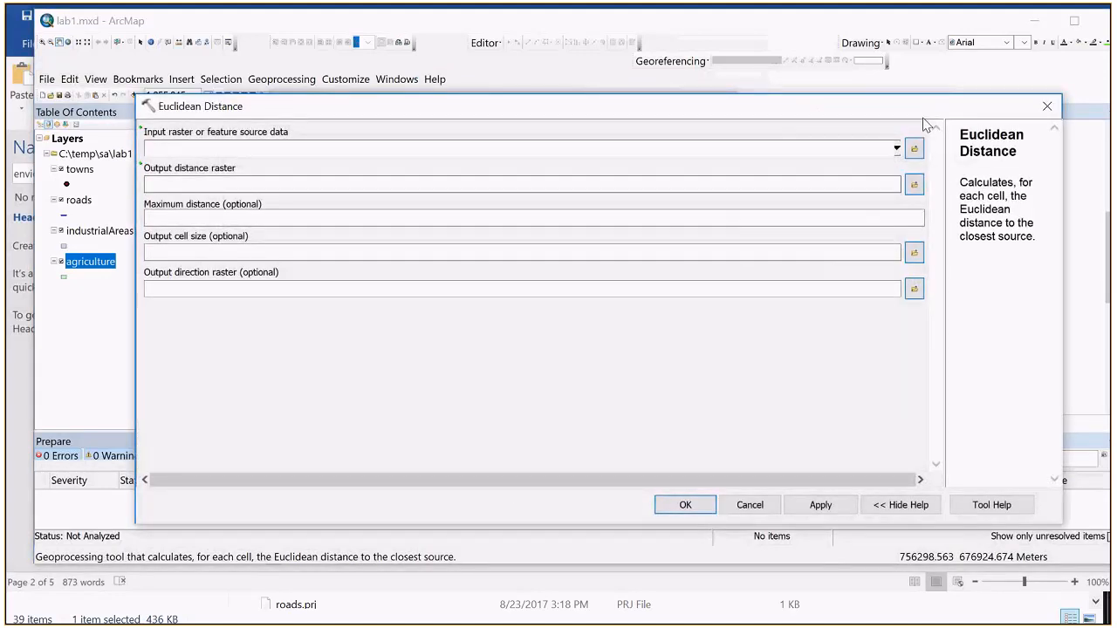
left_click(896, 148)
left_click(176, 165)
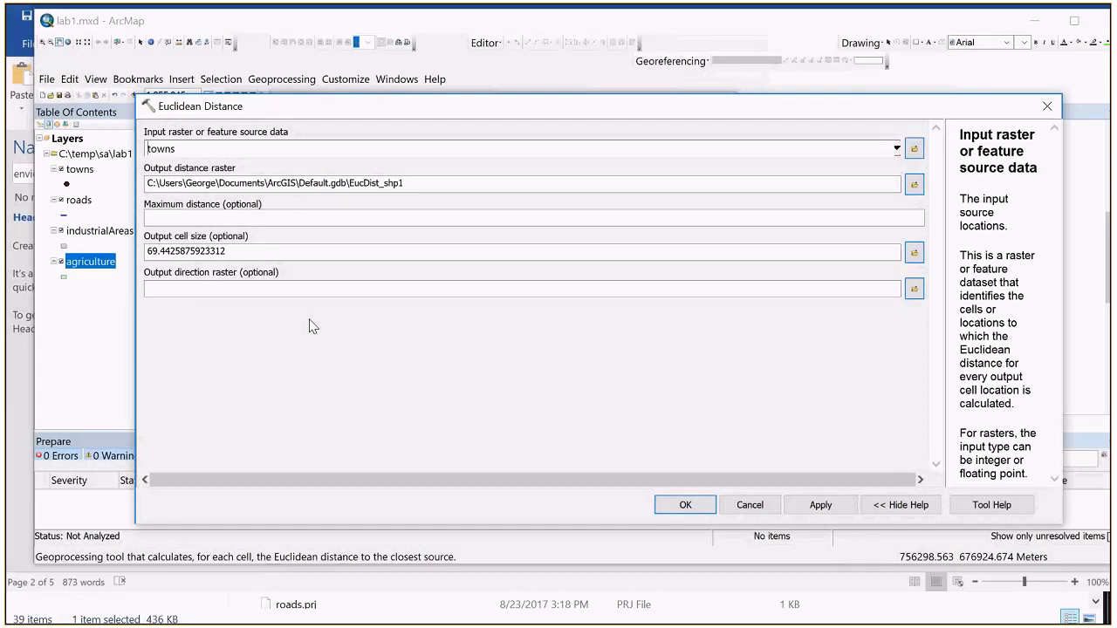
Step: Move the Euclidean Distance dialog aside, allow the ActiveX interaction, and set the output cell size to 10
left_click_drag(406, 106, 377, 77)
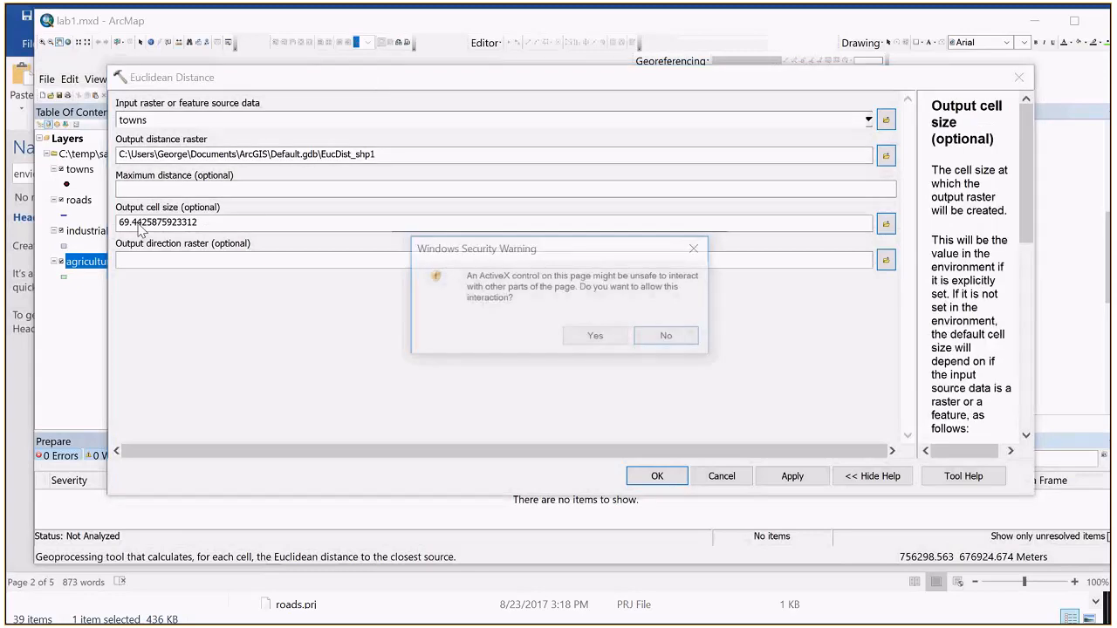
left_click(596, 336)
left_click_drag(213, 224, 59, 215)
type("10")
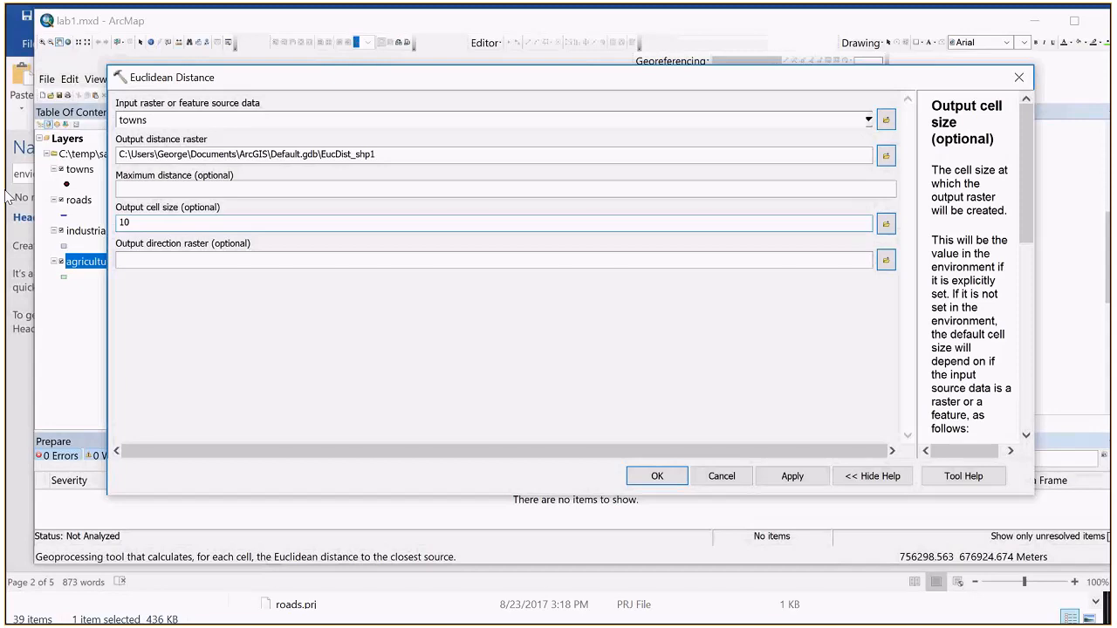
Step: Browse to the C:\temp\sa\lab1 folder as the save location for the output distance raster
left_click(147, 121)
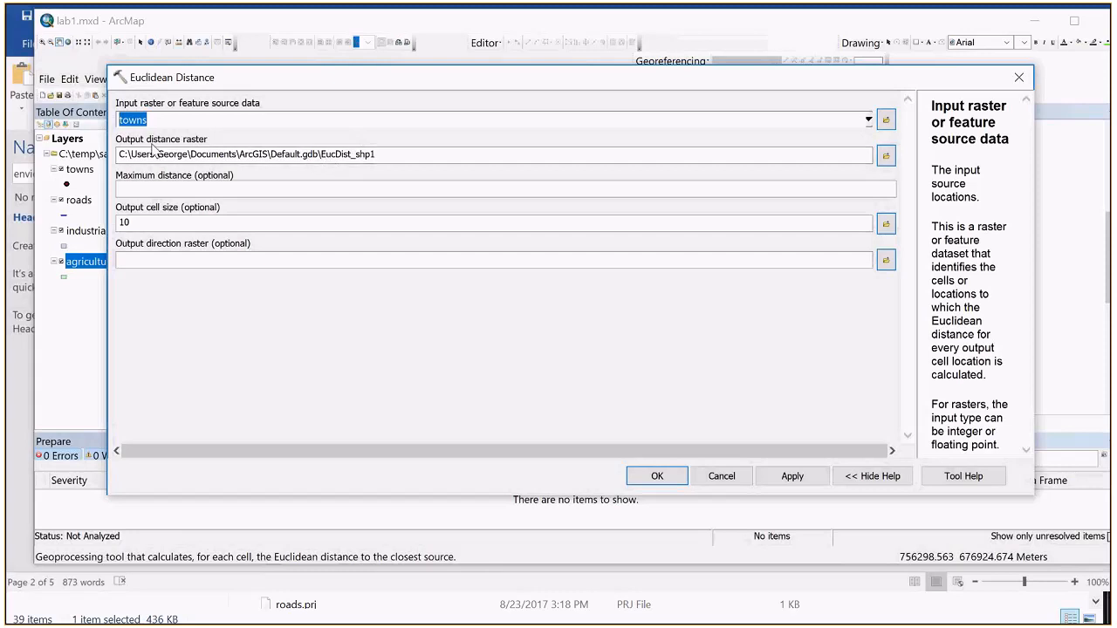
left_click(887, 157)
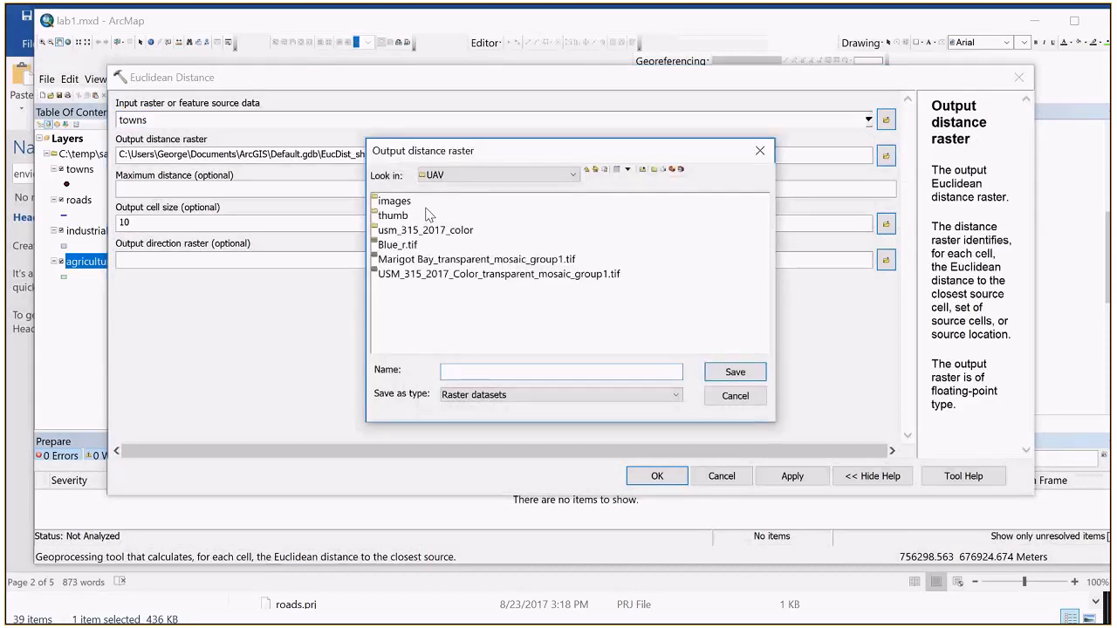
left_click(442, 177)
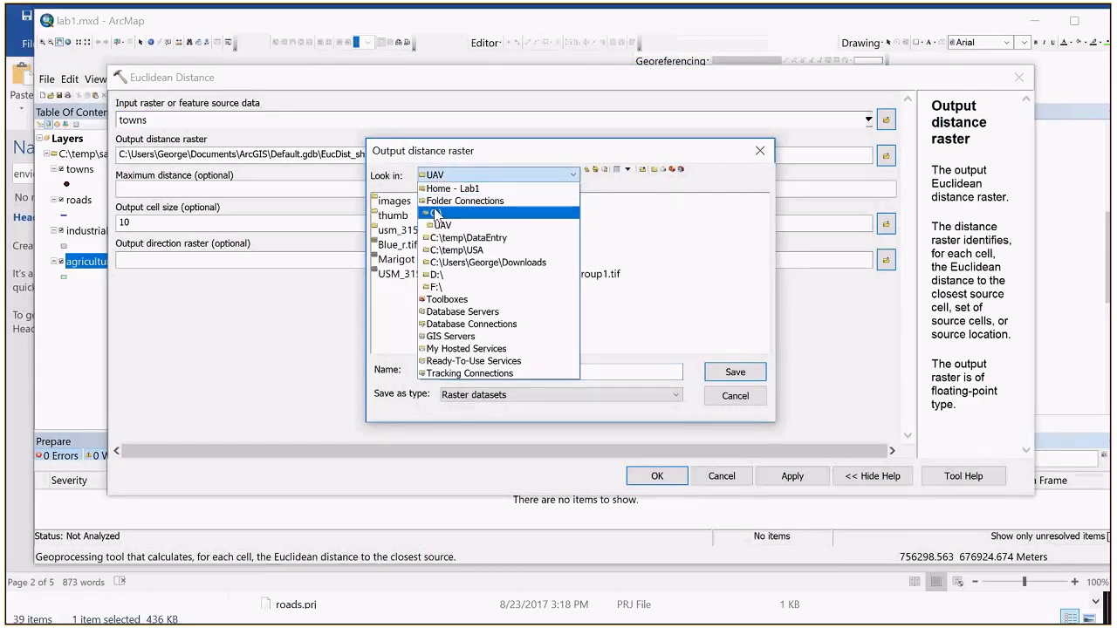
left_click(436, 213)
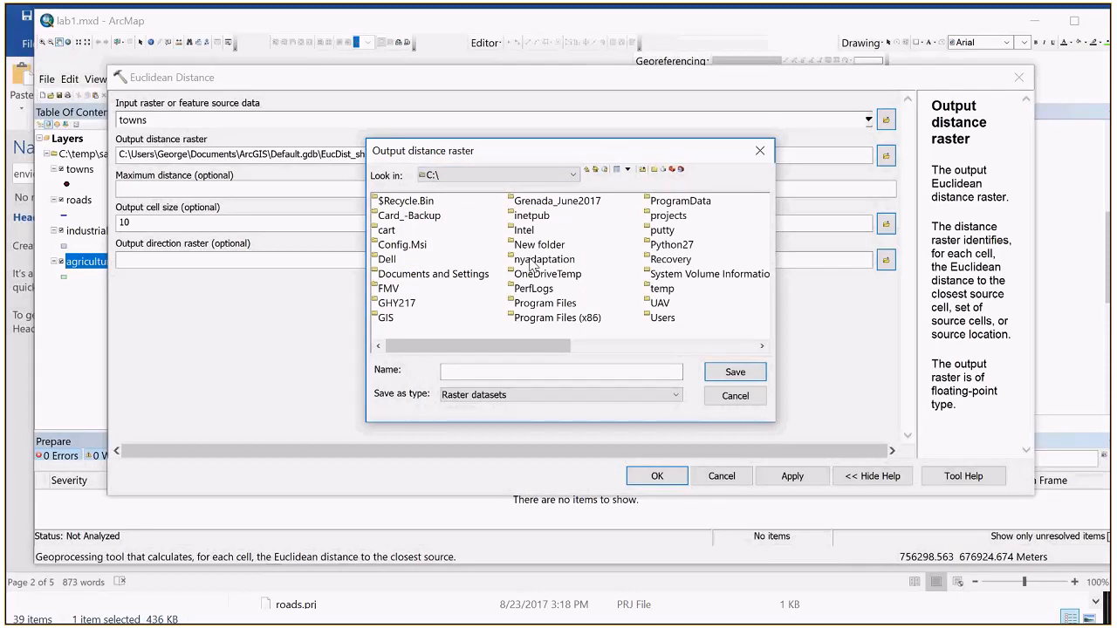
scroll(529, 264, "down", 1)
left_click(531, 273)
left_click(414, 274)
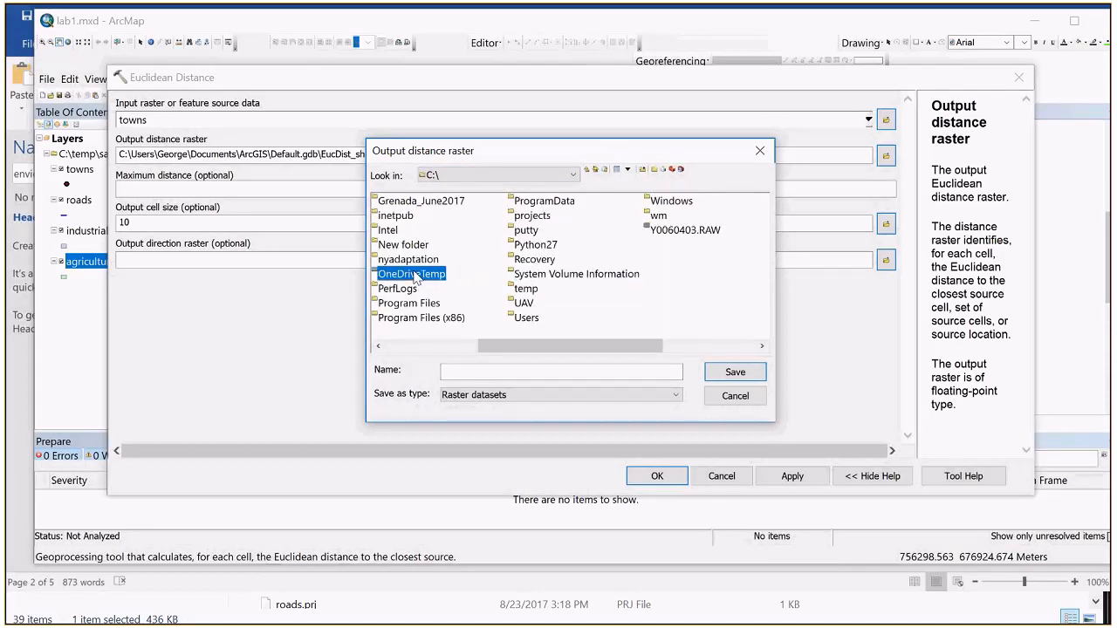
key("t")
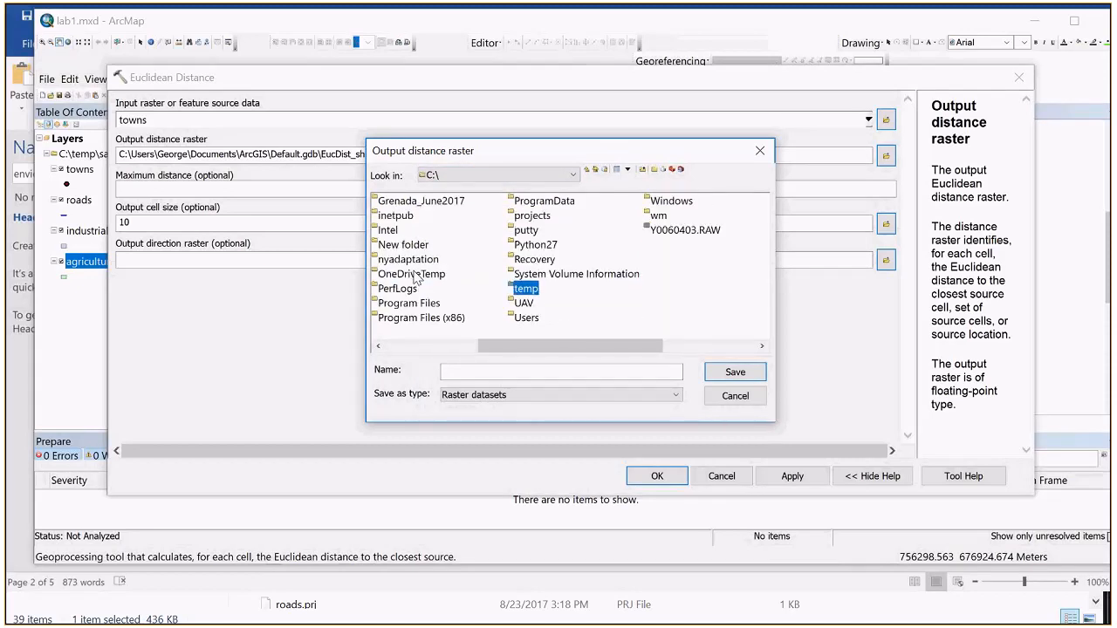
double_click(529, 289)
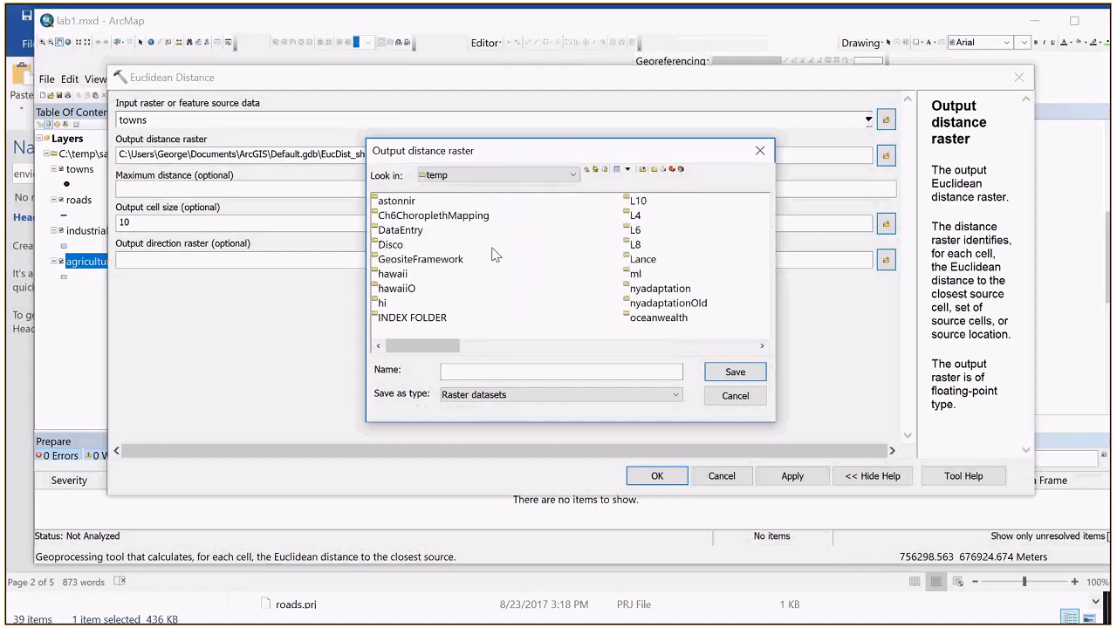
key("s")
double_click(384, 245)
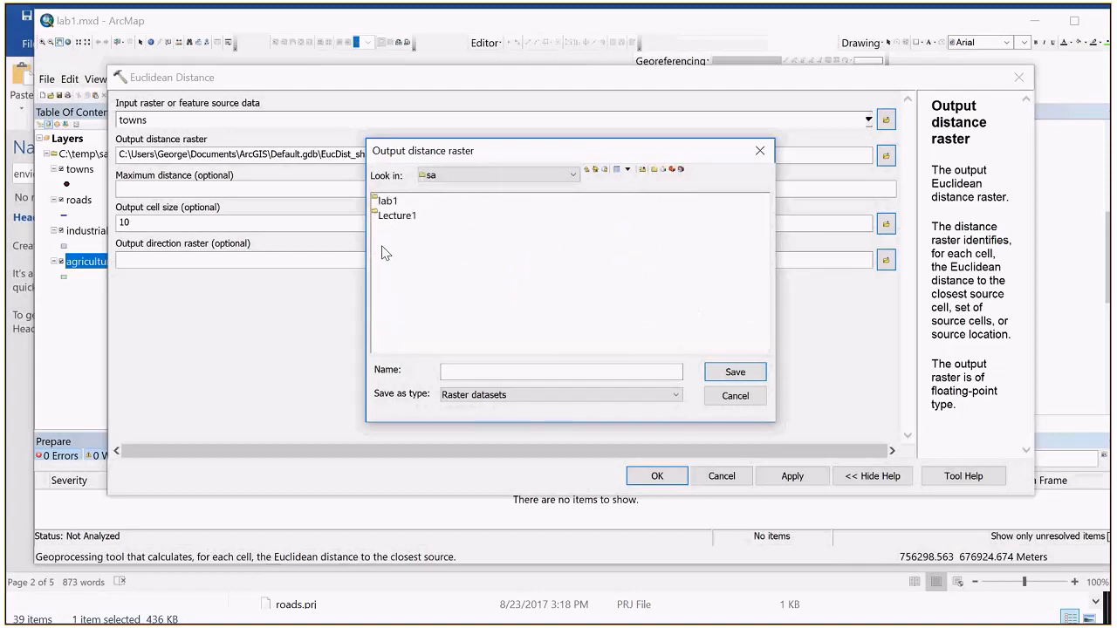
double_click(388, 200)
Step: Create a new folder named outputs inside lab1
left_click(654, 169)
type("outputs")
key("Return")
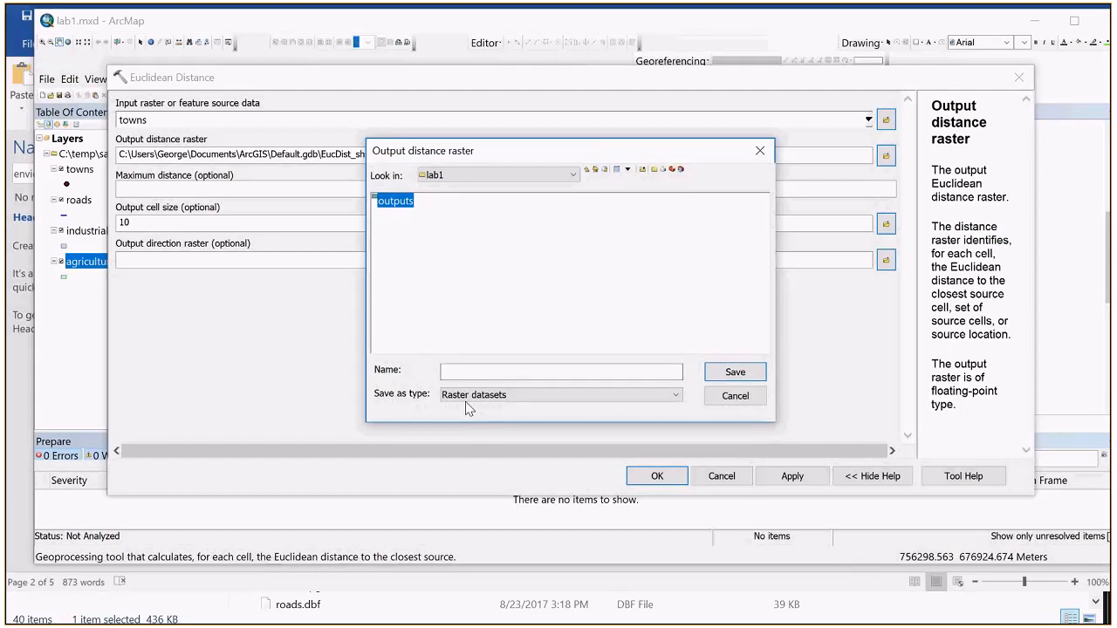
Step: Save the output distance raster in the lab1 folder under the name townDistance.tif
left_click(454, 372)
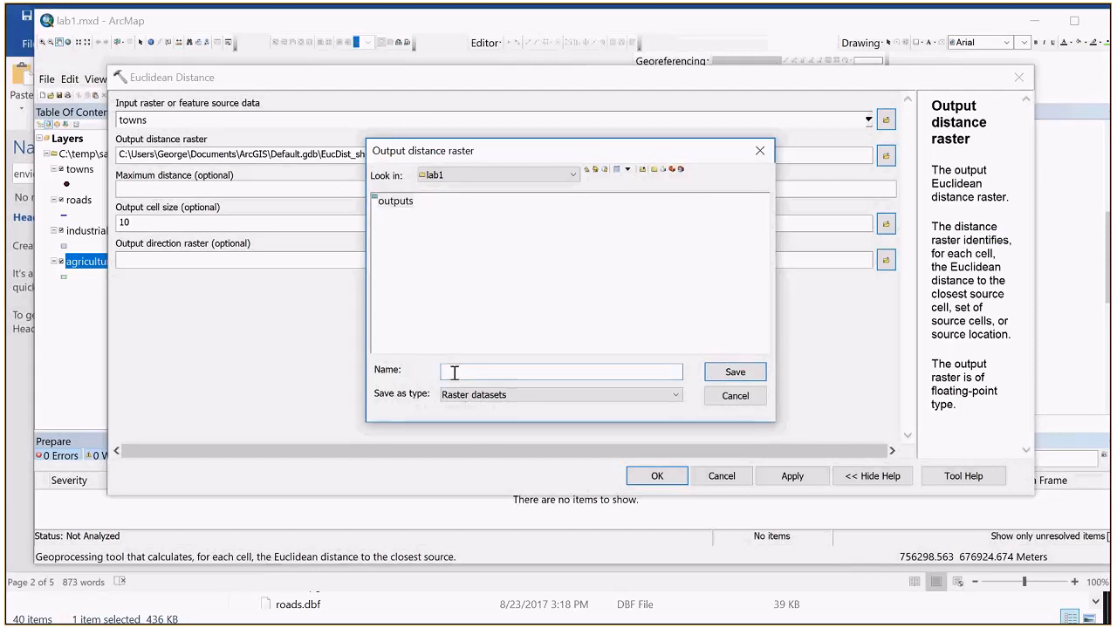
type("town")
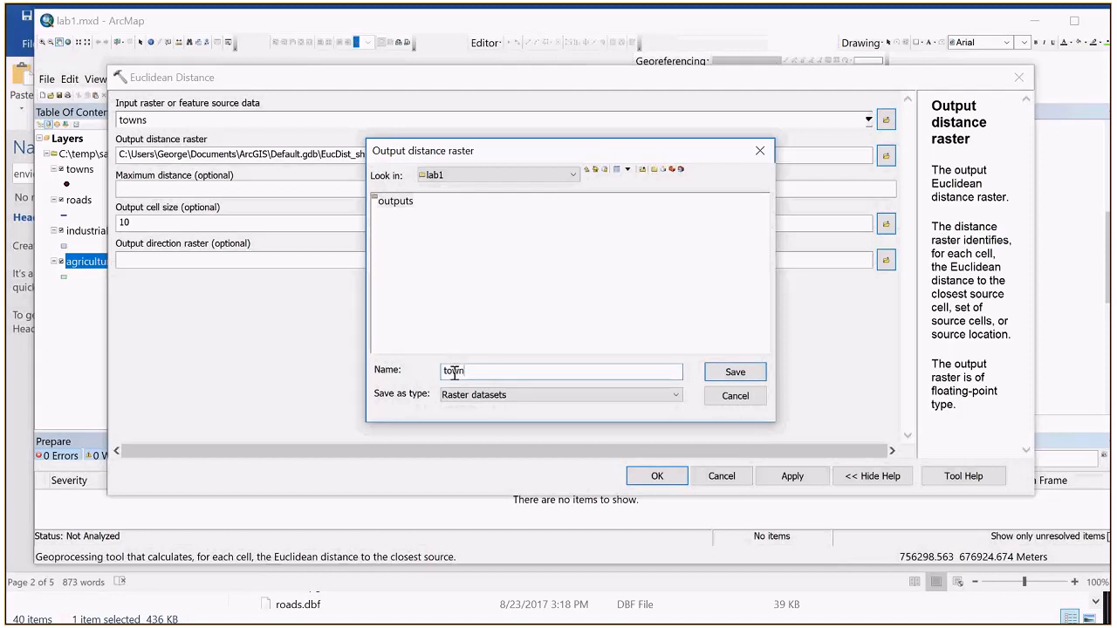
type("Distance")
key("Left")
key("Left")
key("Left")
key("Left")
key("Left")
key("Left")
key("Left")
key("Left")
key("Left")
key("Left")
key("Left")
type("tif")
left_click(735, 372)
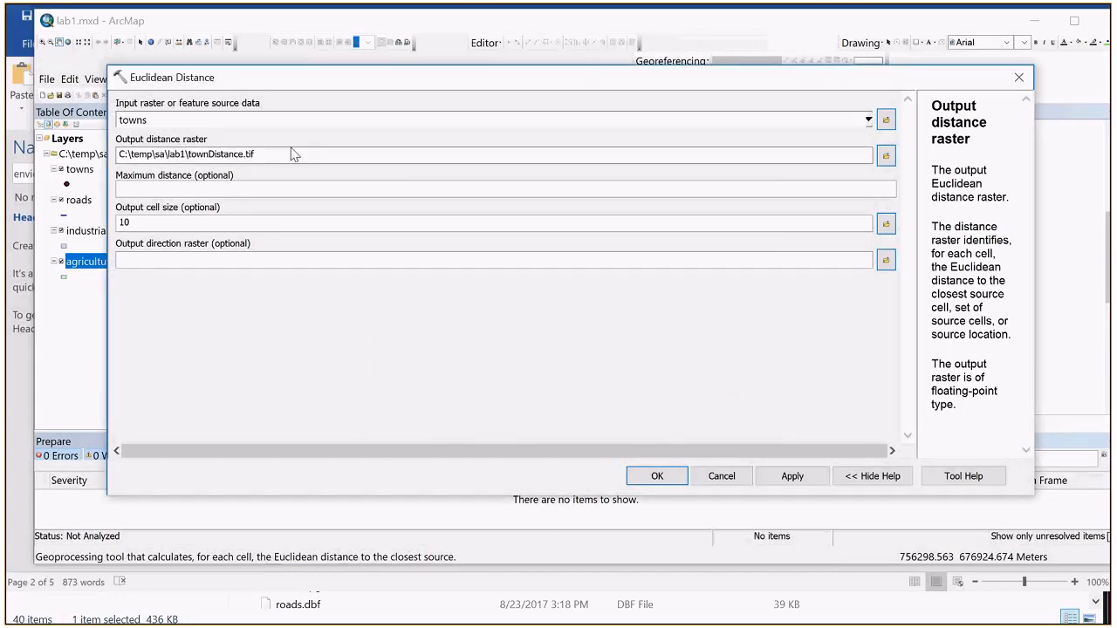
Step: Replace the output raster's .tif extension with a long string of random letters and accept the tool settings
double_click(196, 154)
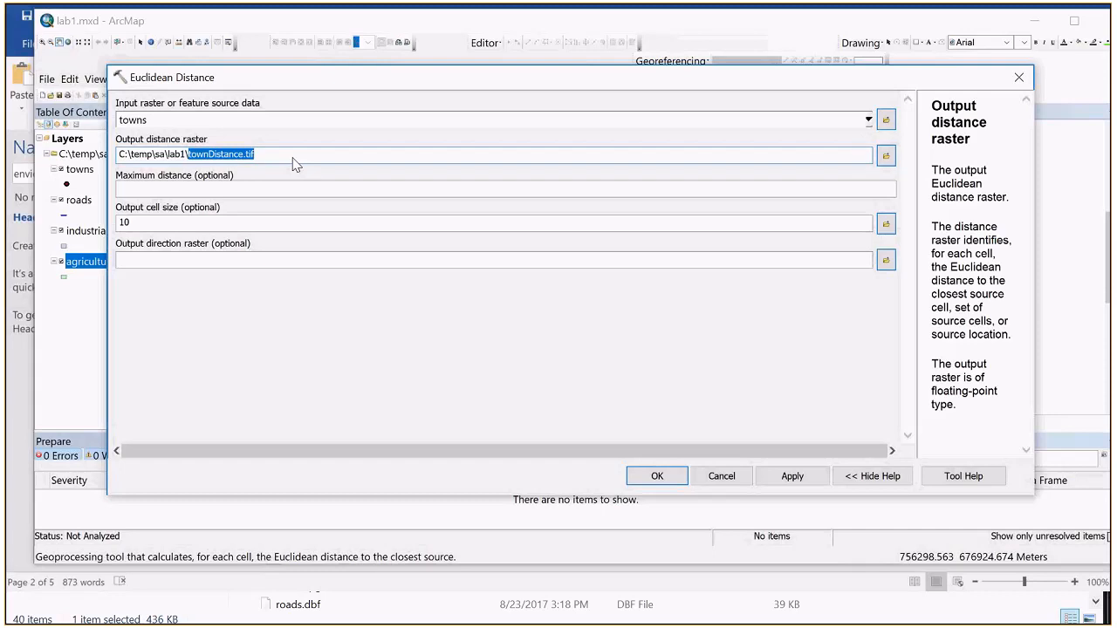
left_click(294, 159)
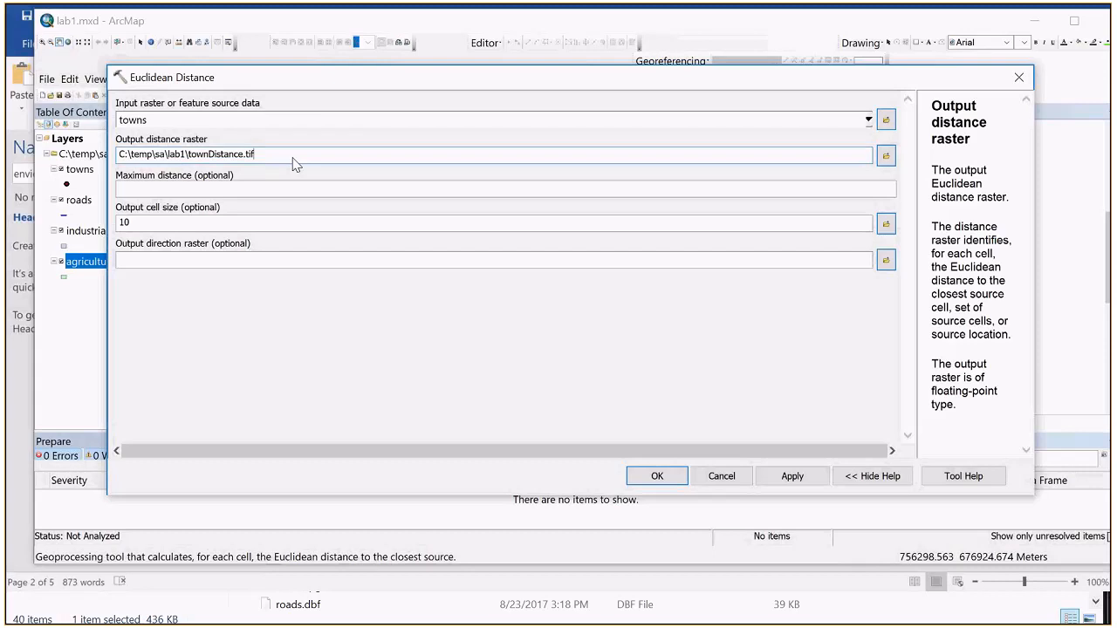
key("BackSpace")
key("BackSpace")
key("BackSpace")
key("BackSpace")
type("dfasdlkfsdflkasdlksdjlsdkfjsdlk")
left_click(661, 473)
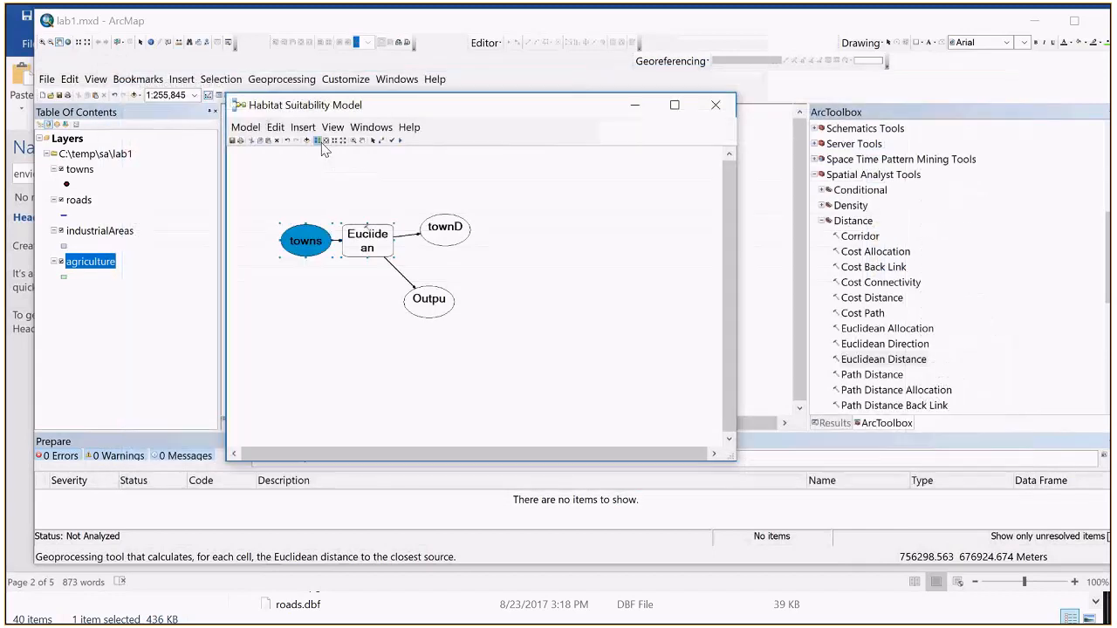
Step: Try to run the Habitat Suitability Model with the overlong output raster name, and dismiss the run window
right_click(361, 240)
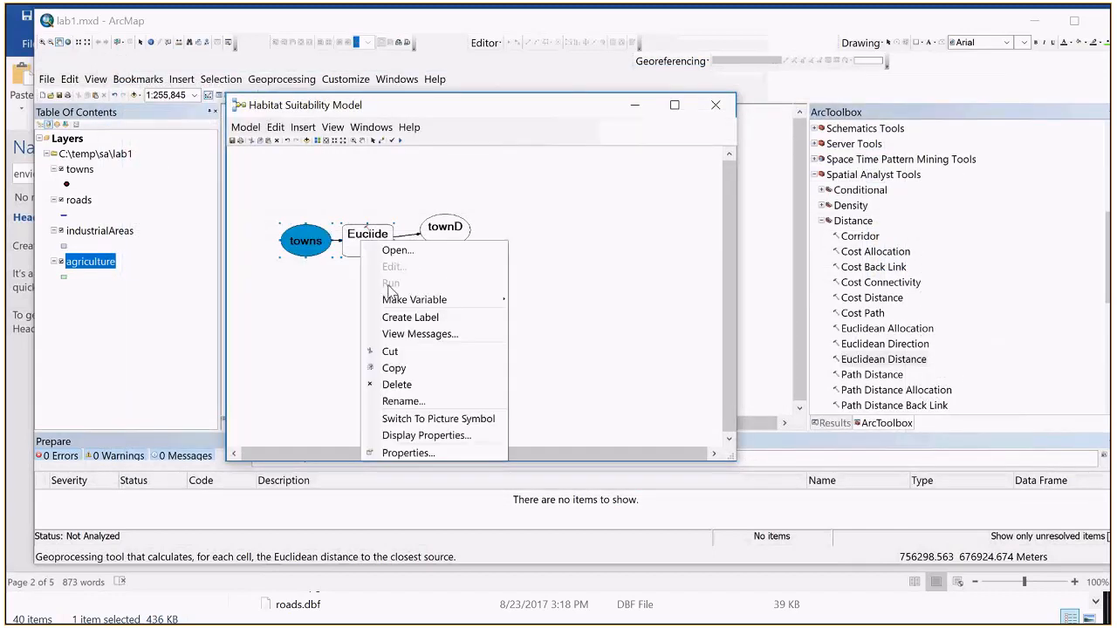
left_click(251, 175)
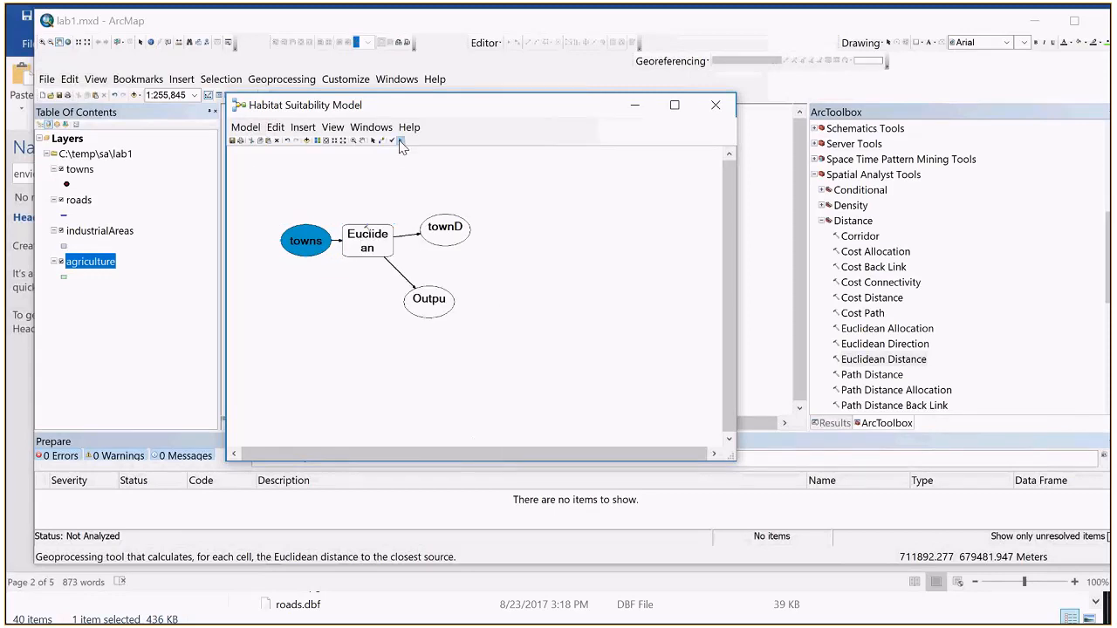
left_click(401, 142)
left_click_drag(954, 310, 564, 258)
left_click(771, 288)
Step: Reopen the Euclidean Distance tool, correct its output distance raster to C:\temp\sa\lab1\townDistance.tif, and accept the settings
double_click(370, 246)
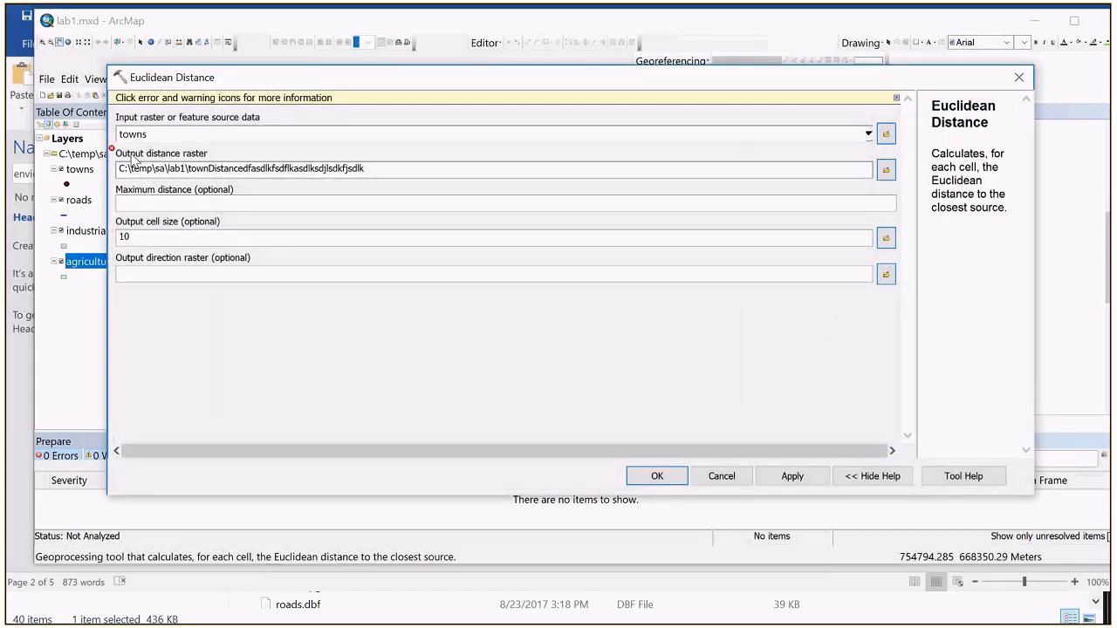
mouse_move(112, 154)
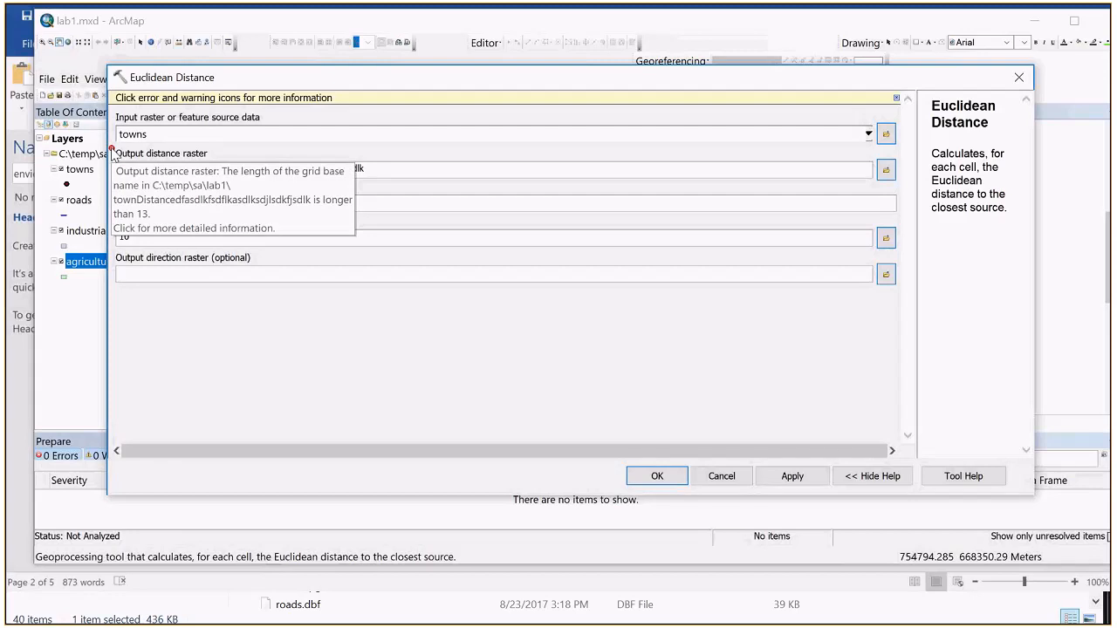
left_click(380, 168)
left_click(596, 336)
left_click_drag(247, 165, 446, 175)
key("Delete")
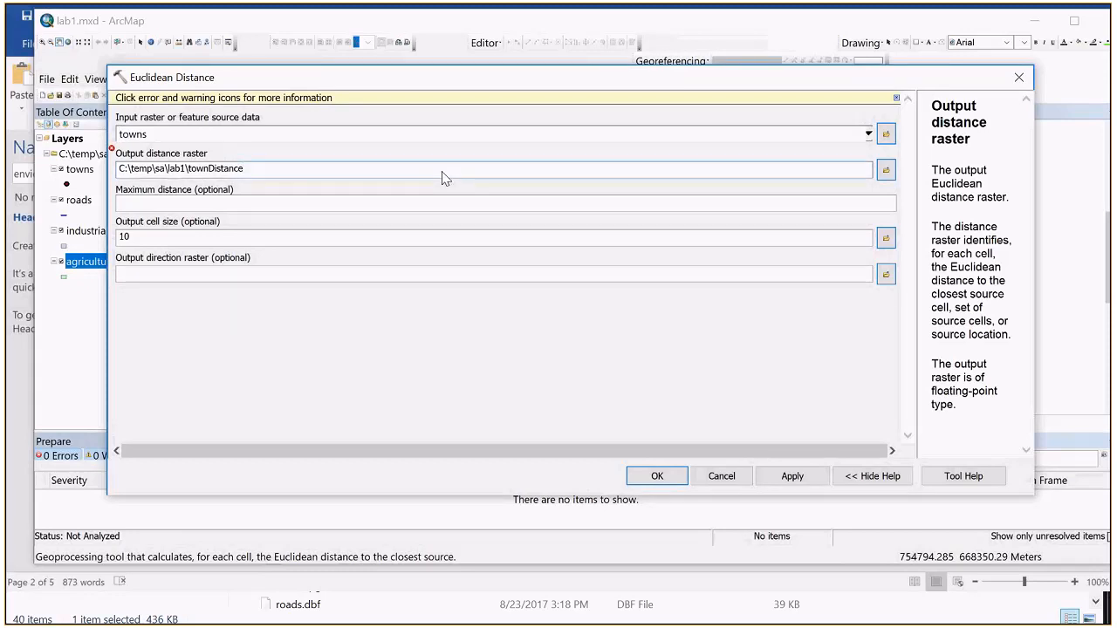
type(".tif")
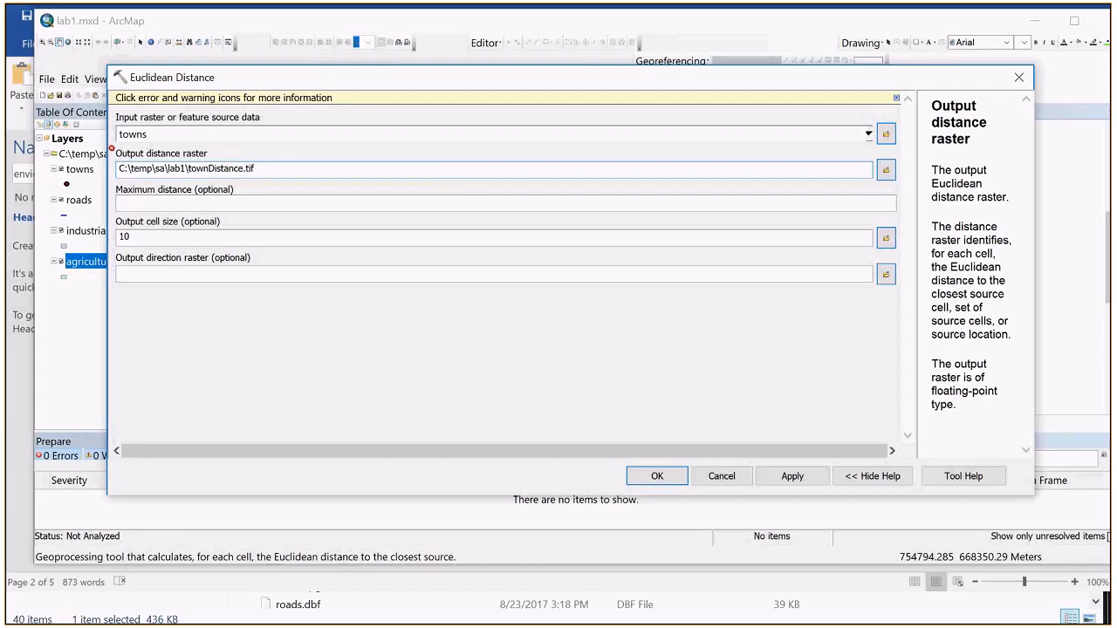
left_click(346, 208)
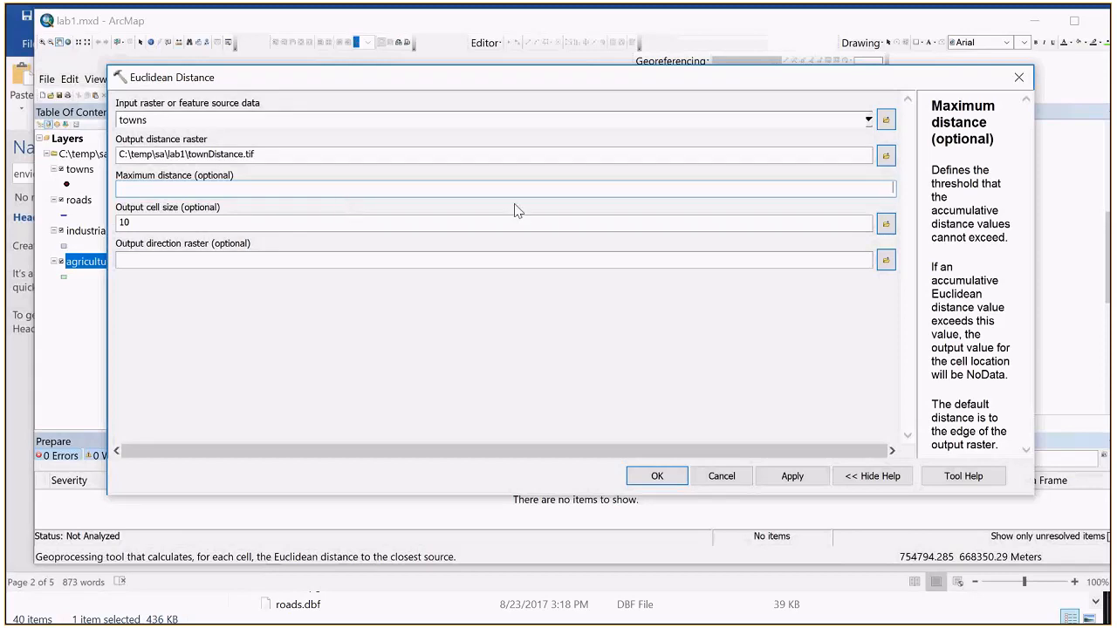
left_click(885, 156)
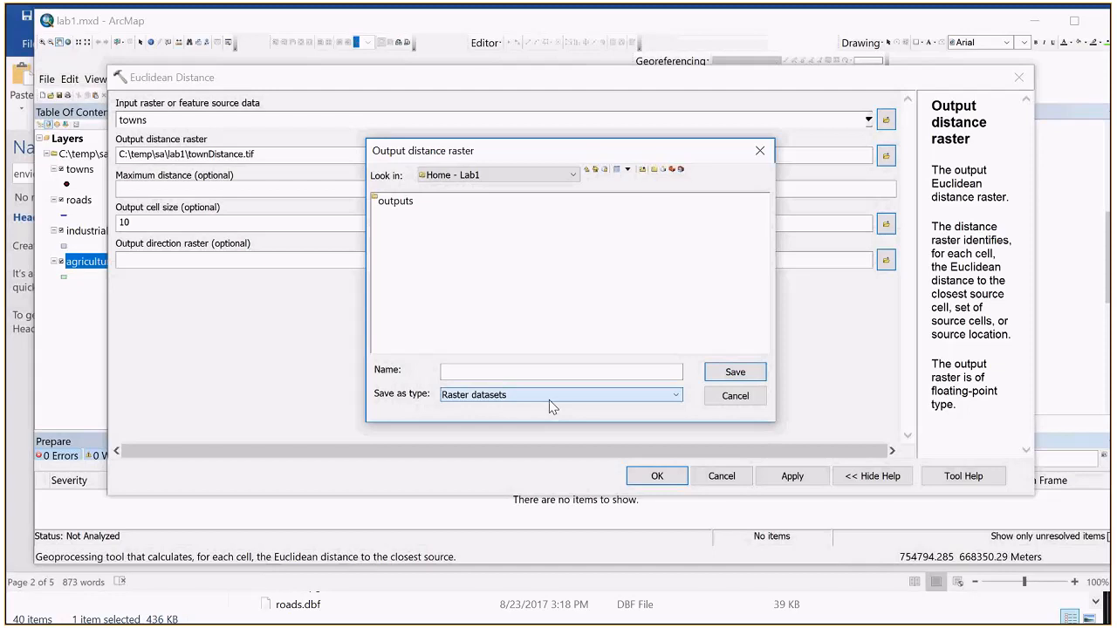
key("Escape")
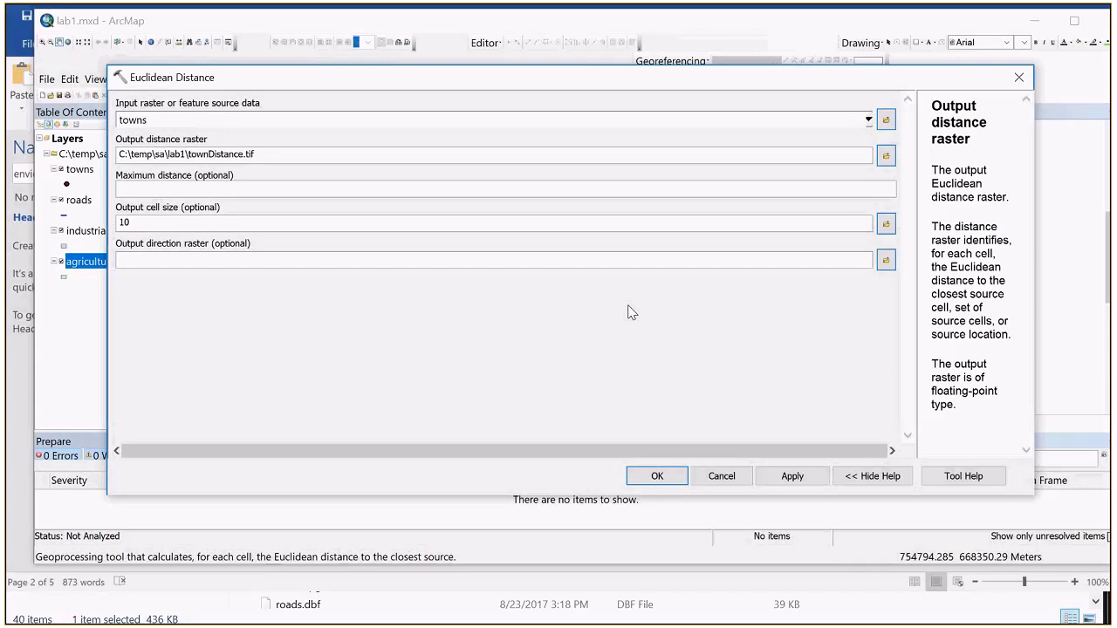
left_click(665, 476)
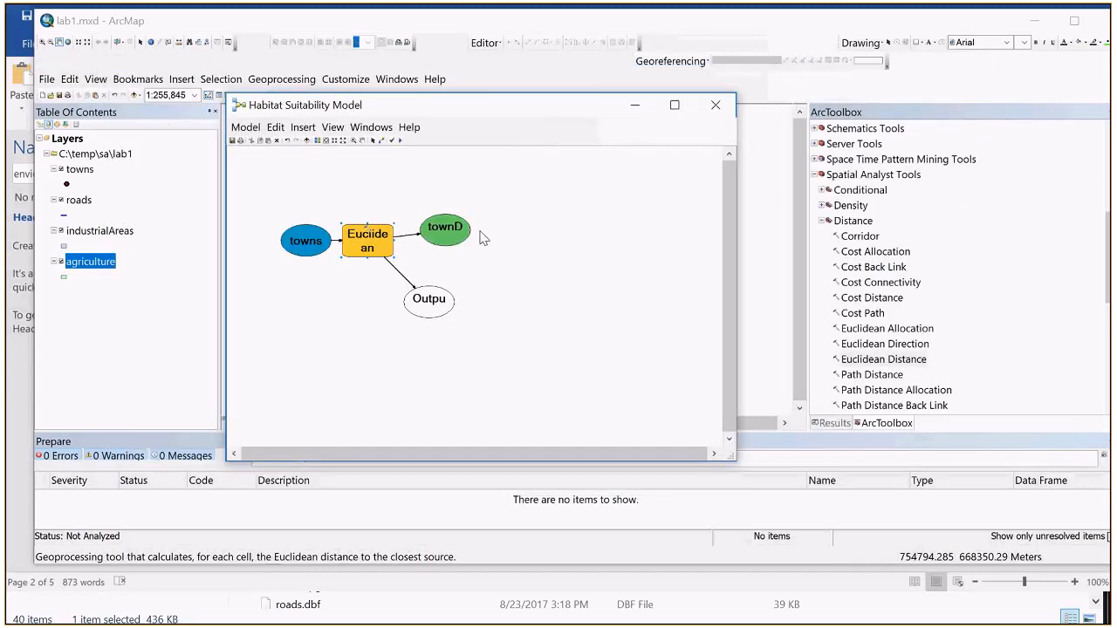
Step: Shift the Euclidean Distance element slightly away from towns, run the model, and close the run window
left_click_drag(380, 240, 391, 240)
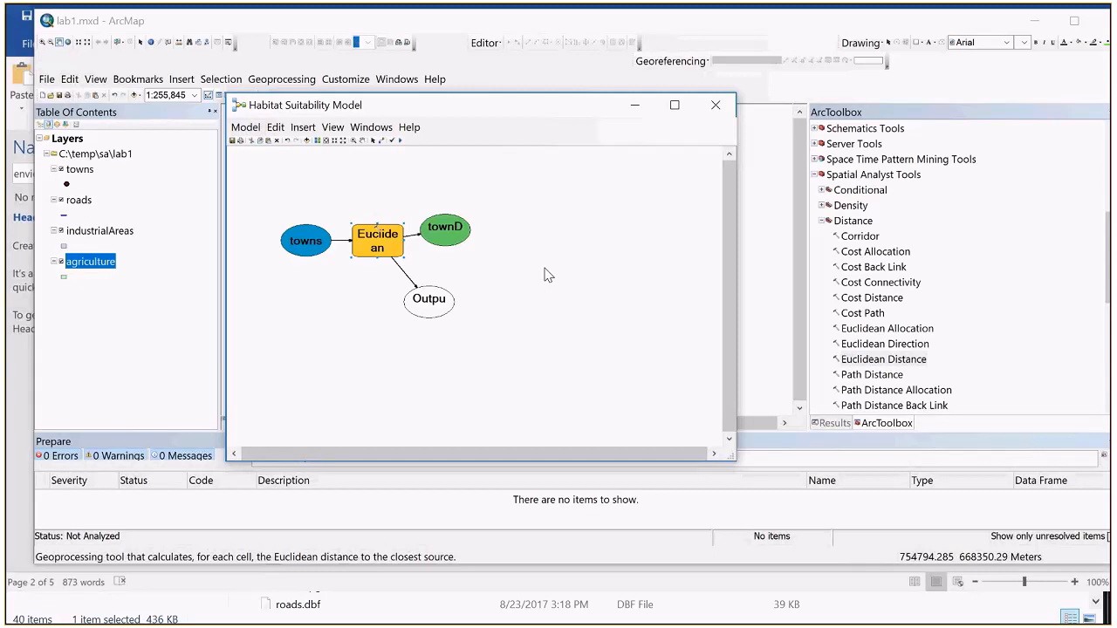
left_click(401, 142)
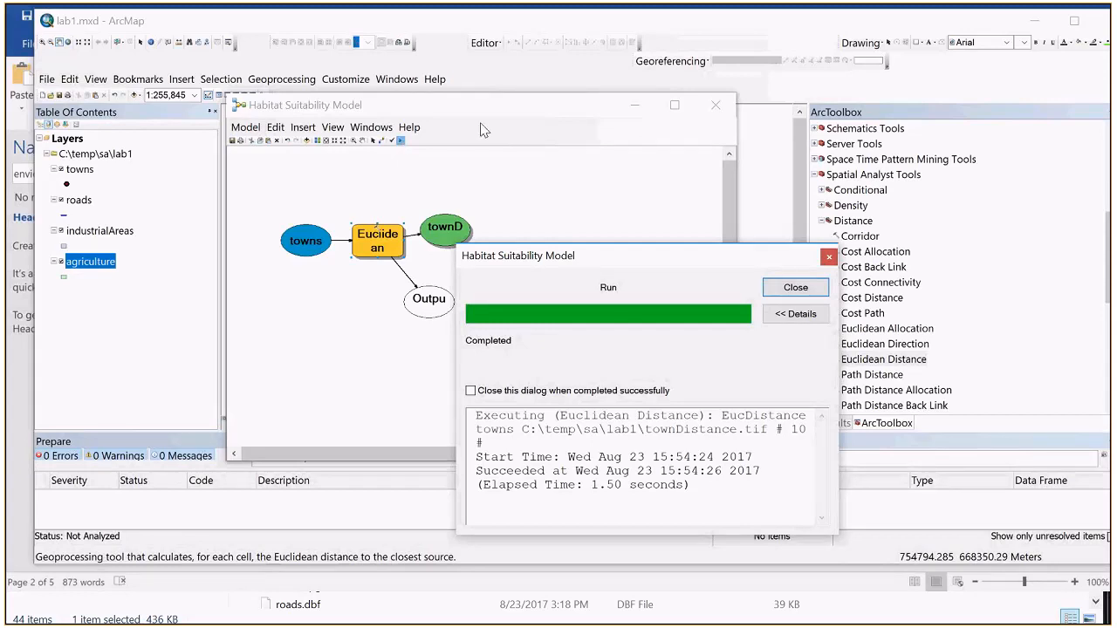
left_click(778, 288)
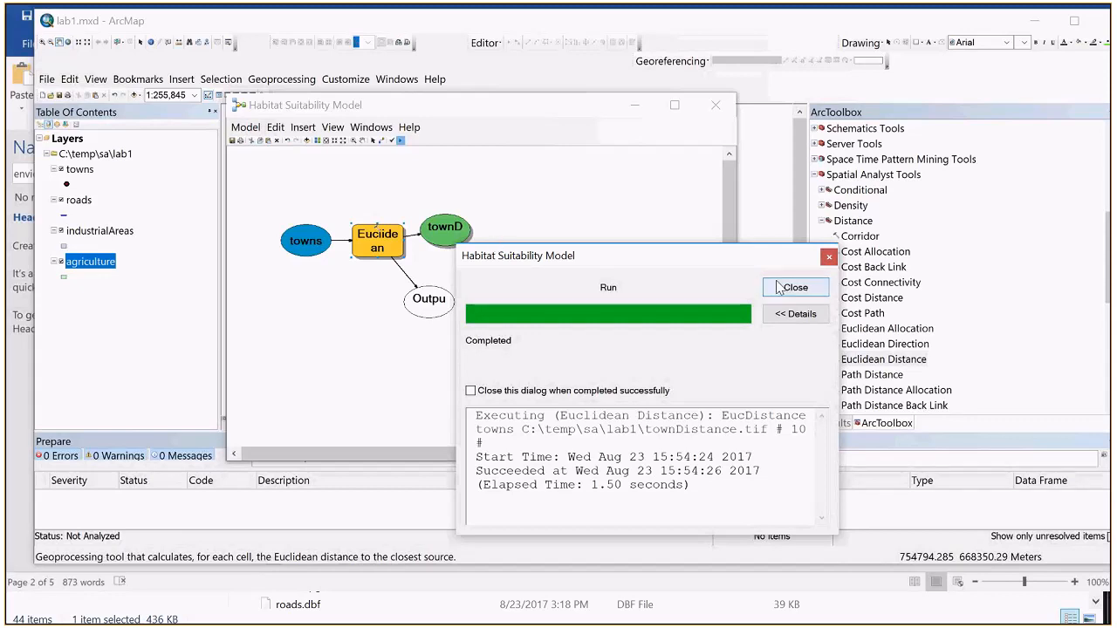
Step: Add the model's townDistance output to the map display and minimize the model window to reveal the map
right_click(447, 233)
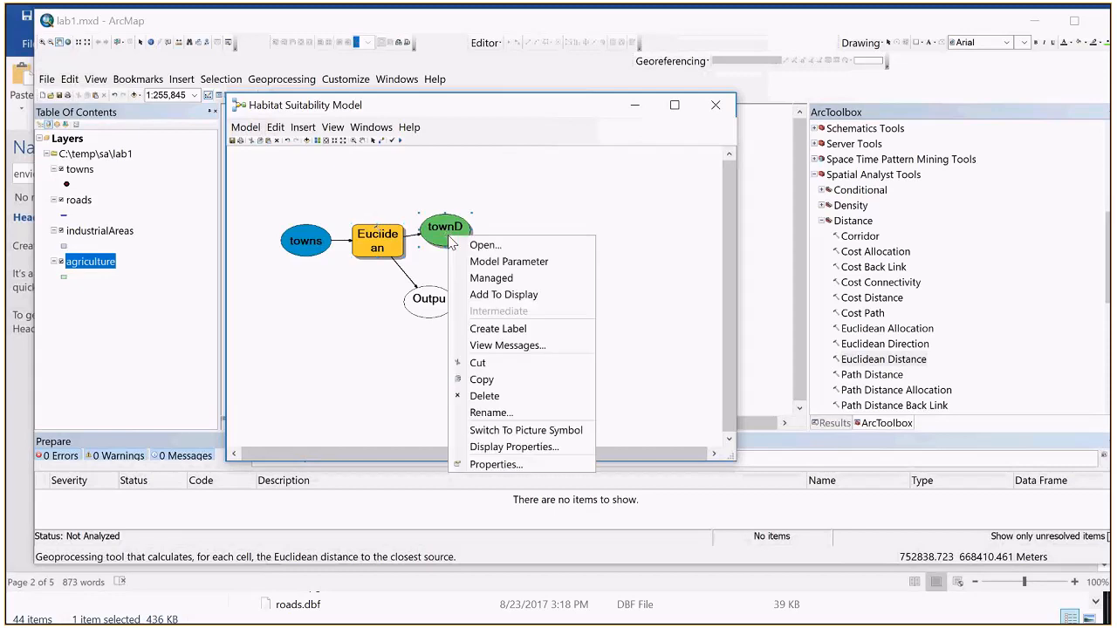
left_click(478, 295)
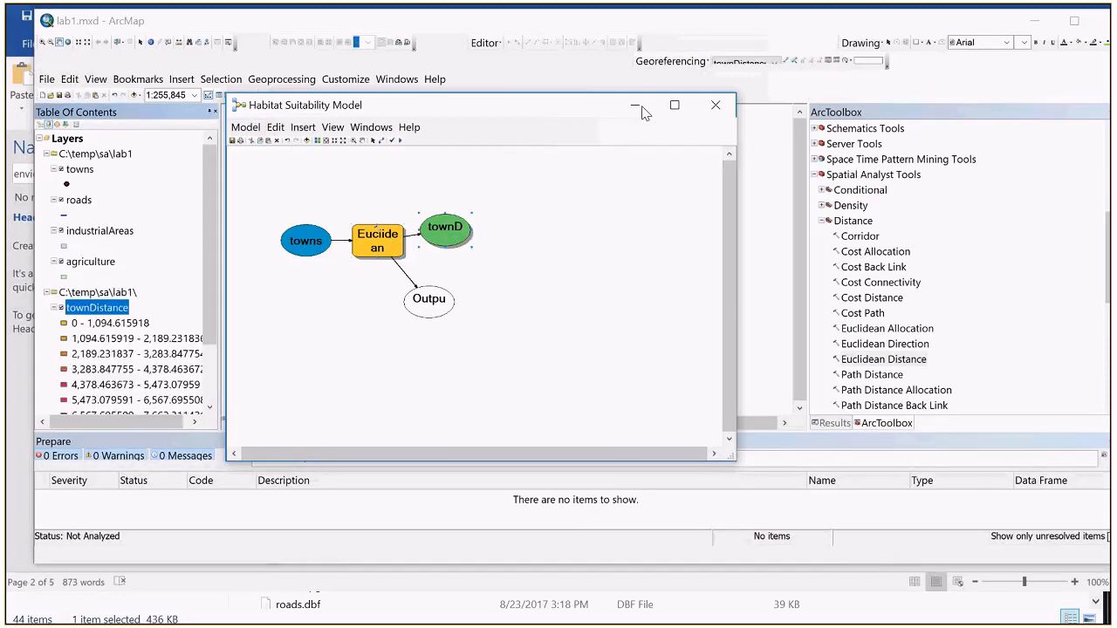
left_click(637, 107)
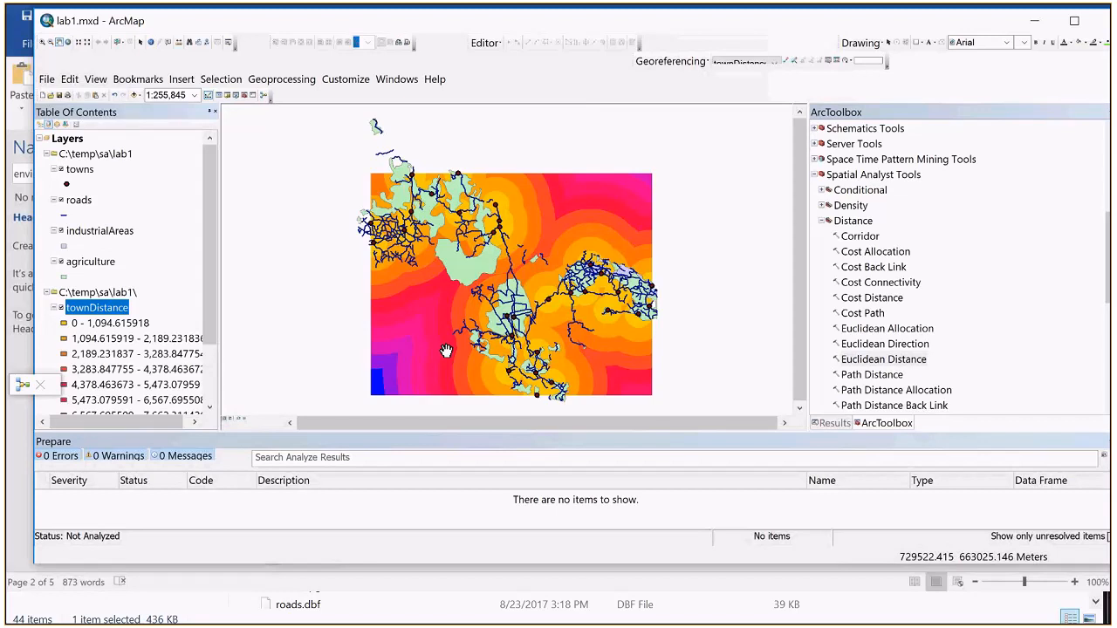
Step: Show the geoprocessing results list, and close the Habitat Suitability Model, saving its changes
left_click(834, 422)
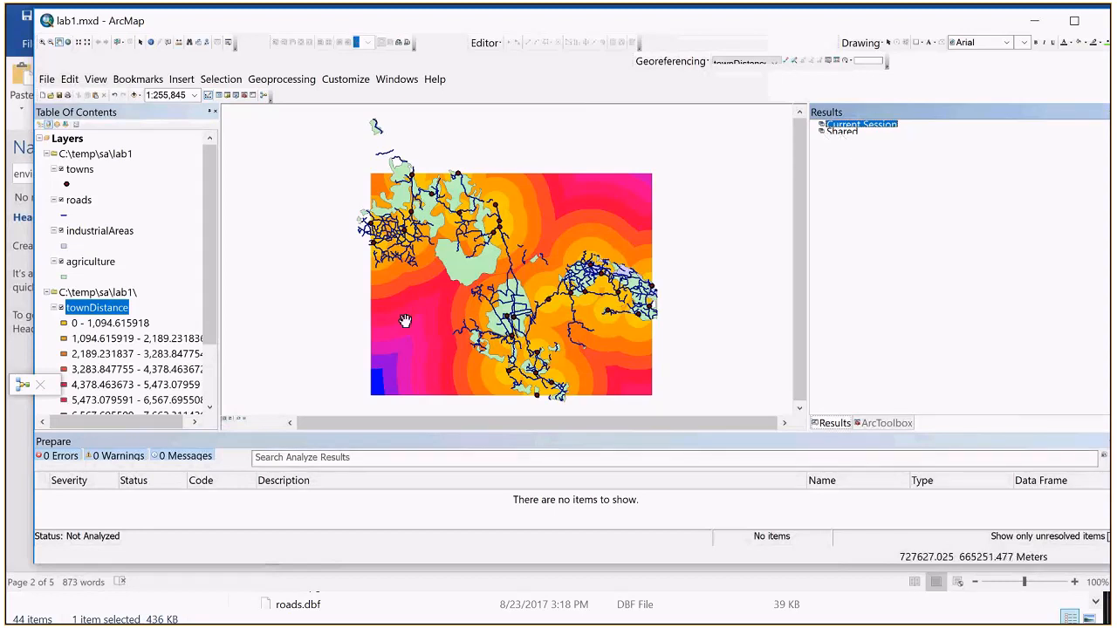
right_click(39, 392)
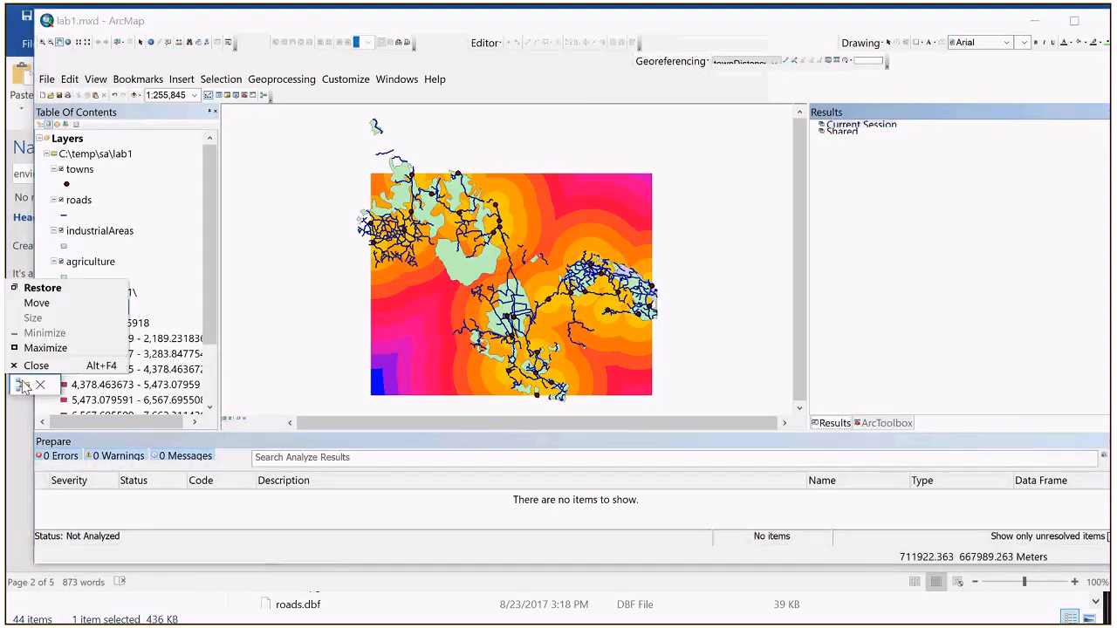
left_click(40, 387)
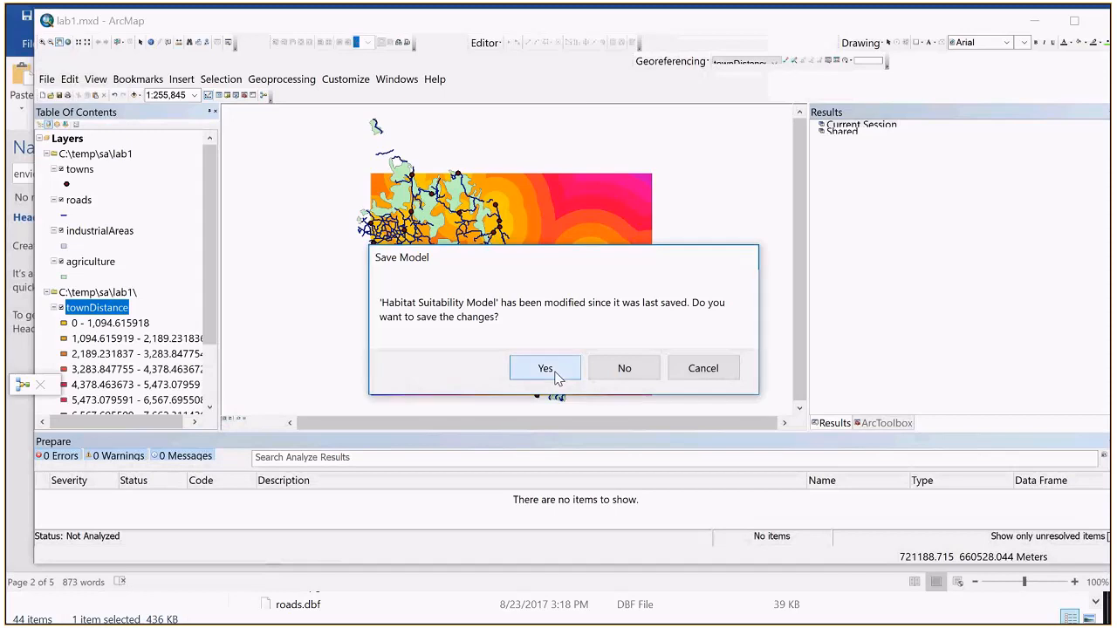
left_click(553, 370)
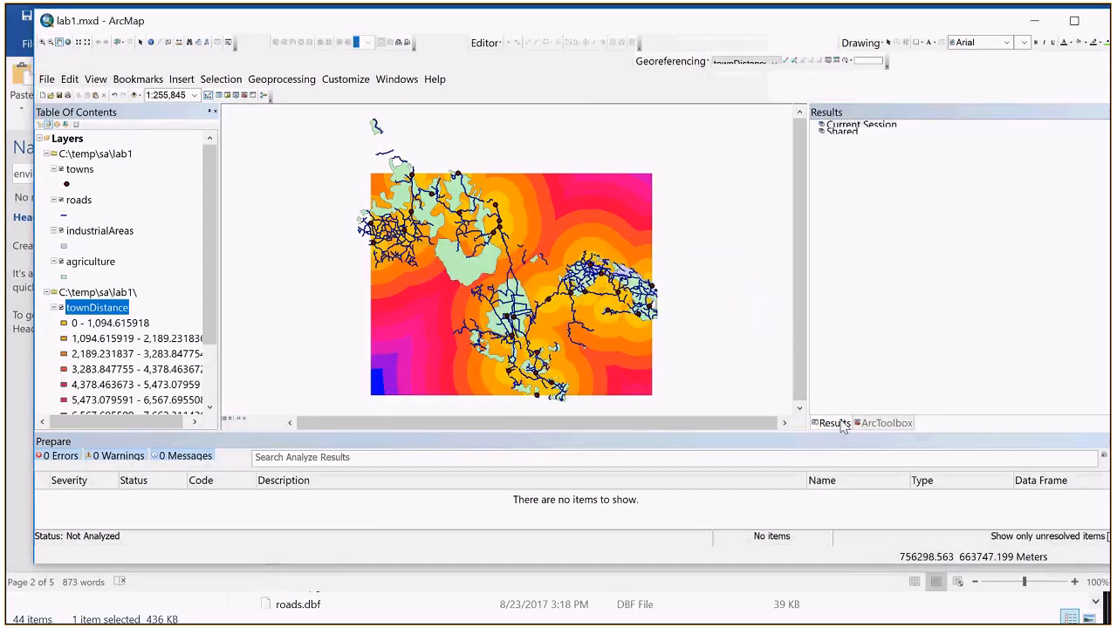
Step: Open the Habitat Suitability Model in the SA-Week2 toolbox for editing
left_click(868, 424)
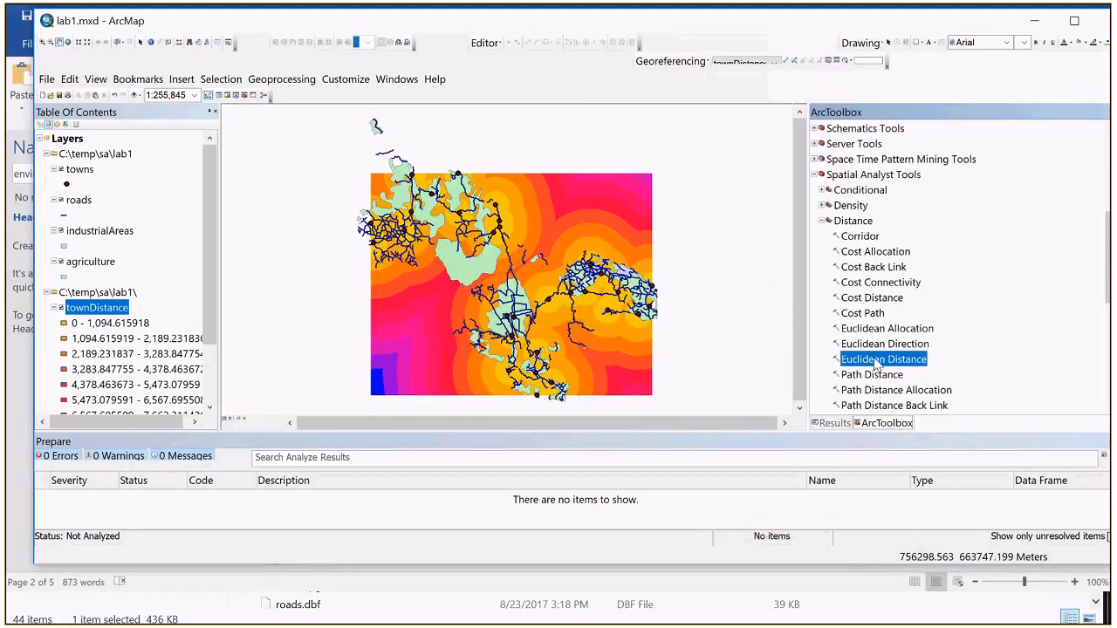
scroll(877, 365, "down", 3)
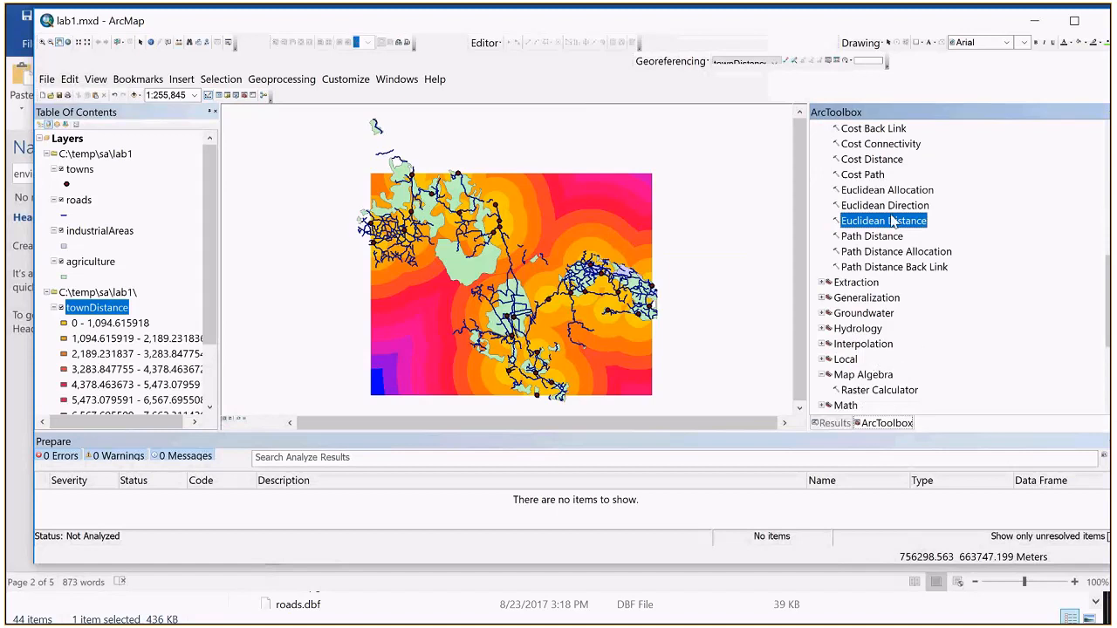
scroll(868, 395, "down", 4)
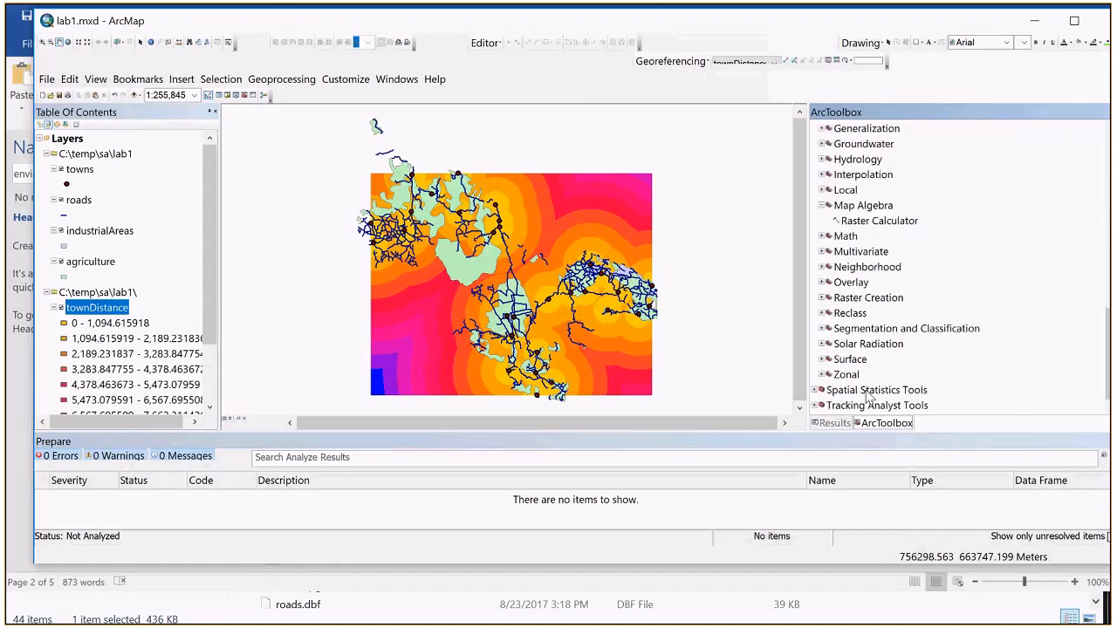
scroll(869, 395, "up", 7)
left_click(861, 315)
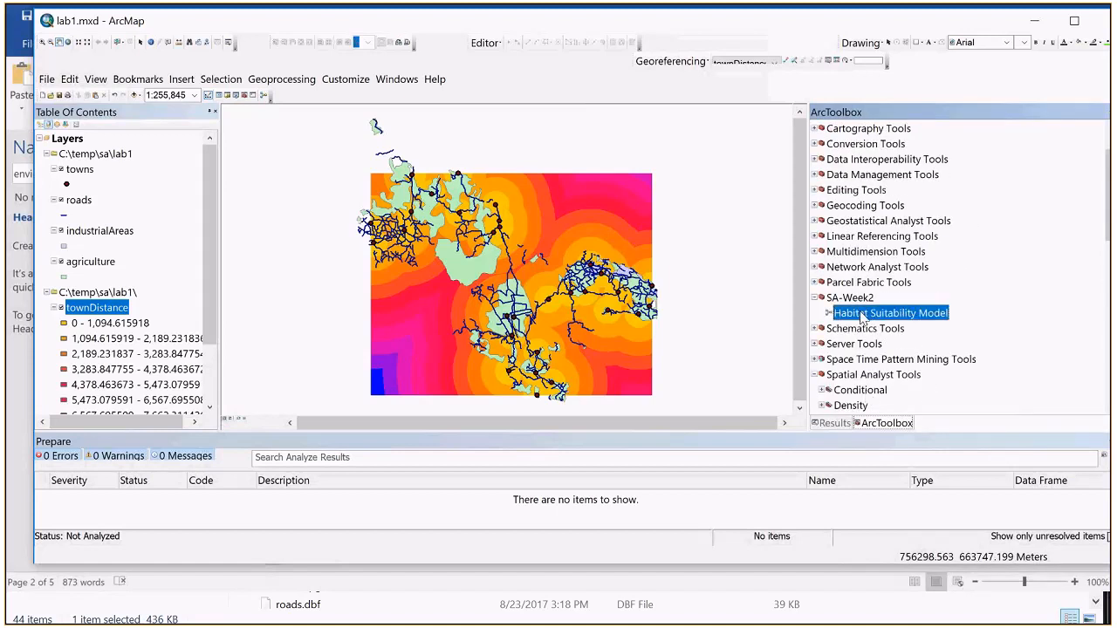
right_click(862, 315)
left_click(894, 355)
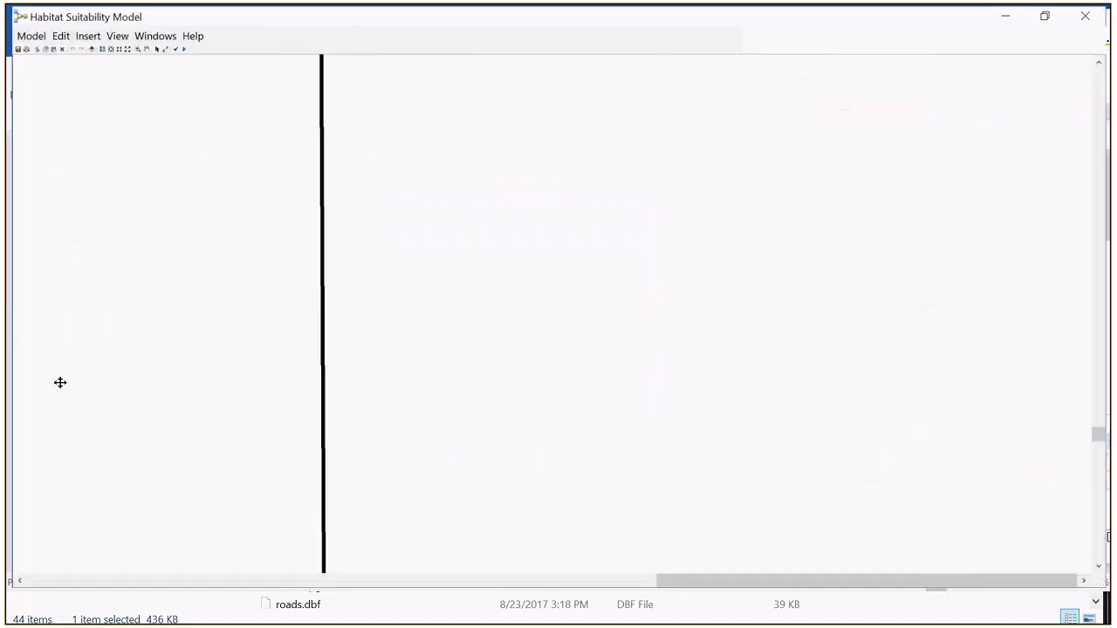
Step: Restore the model window to a medium size over the map and fit the whole diagram inside it
double_click(425, 18)
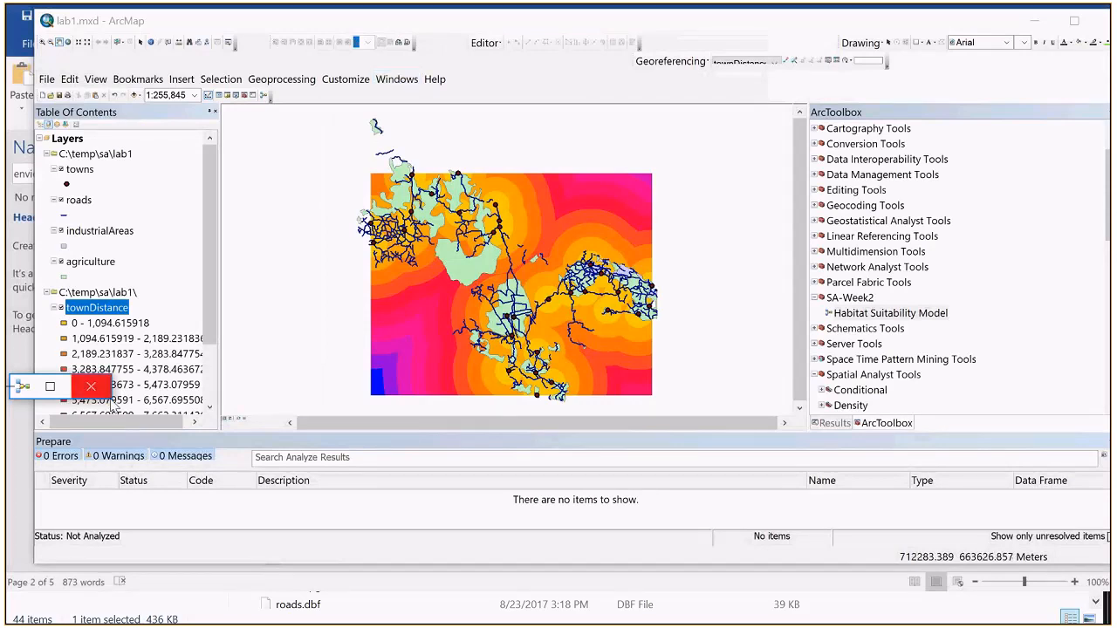
left_click_drag(111, 400, 520, 571)
left_click_drag(328, 390, 640, 163)
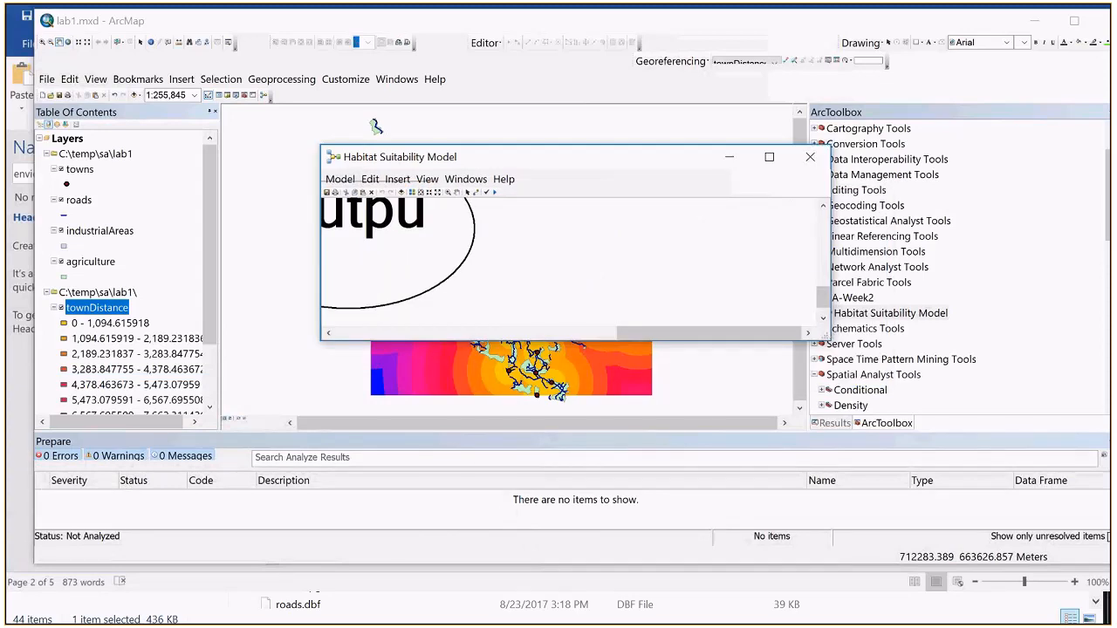
left_click_drag(830, 341, 991, 490)
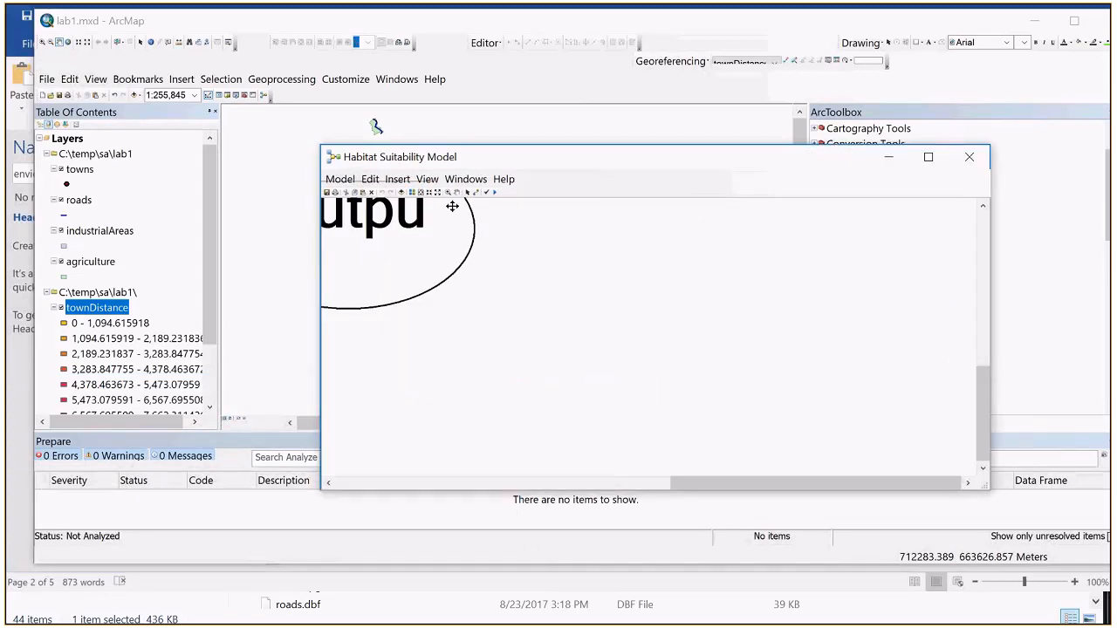
left_click(420, 193)
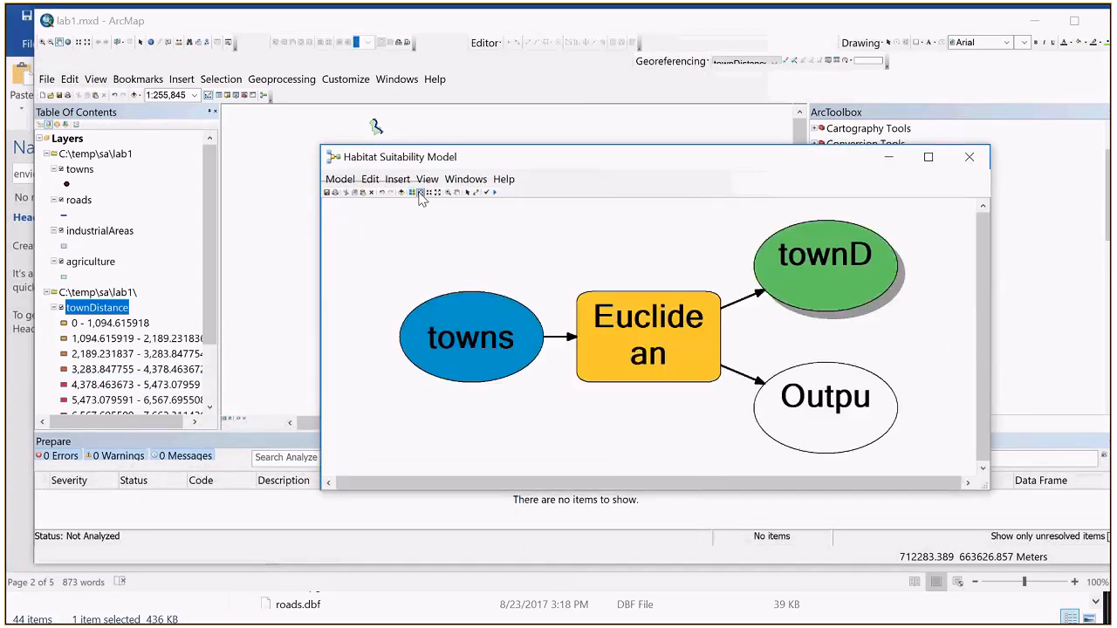
Step: Read the full help page of the model's Euclidean Distance tool, covering its syntax and parameters, and leave the tool settings unchanged
left_click(612, 341)
double_click(612, 340)
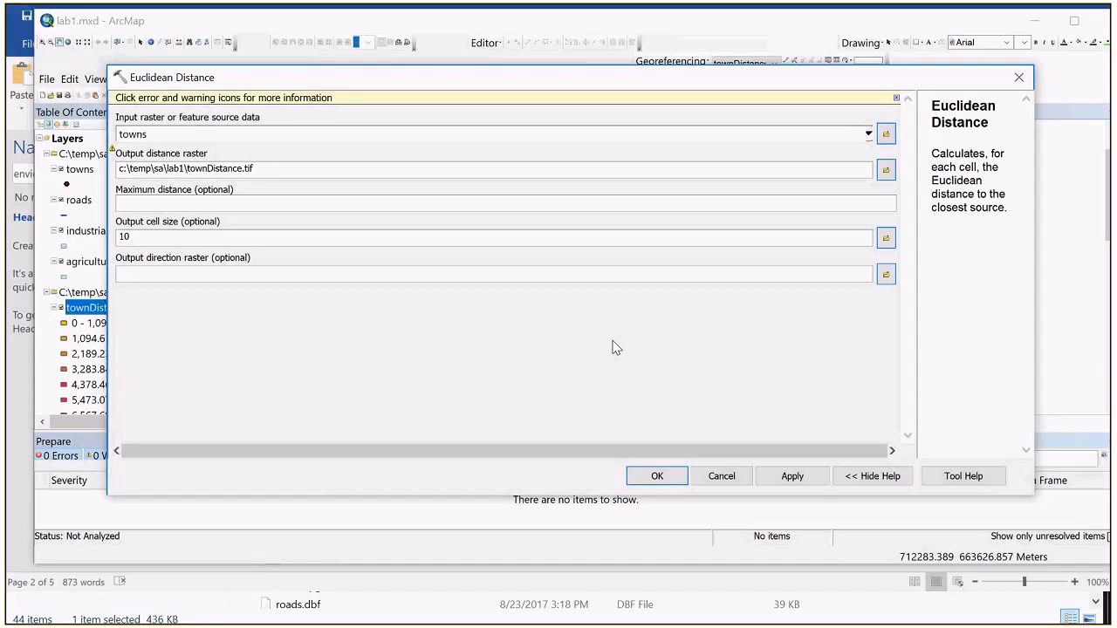
left_click(938, 486)
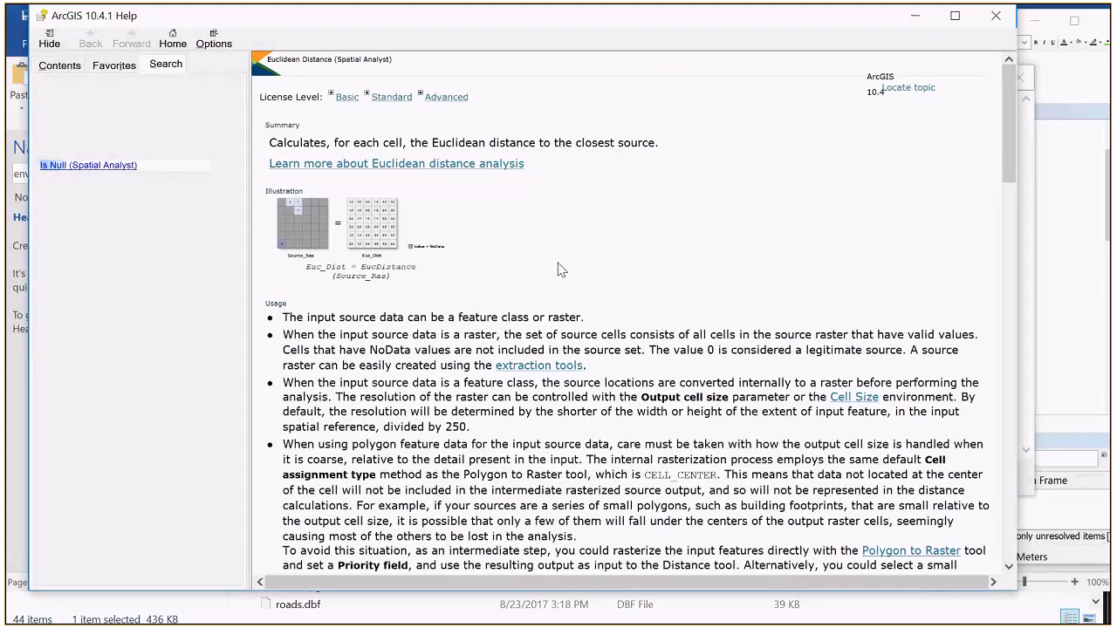
scroll(561, 270, "down", 15)
scroll(561, 270, "up", 1)
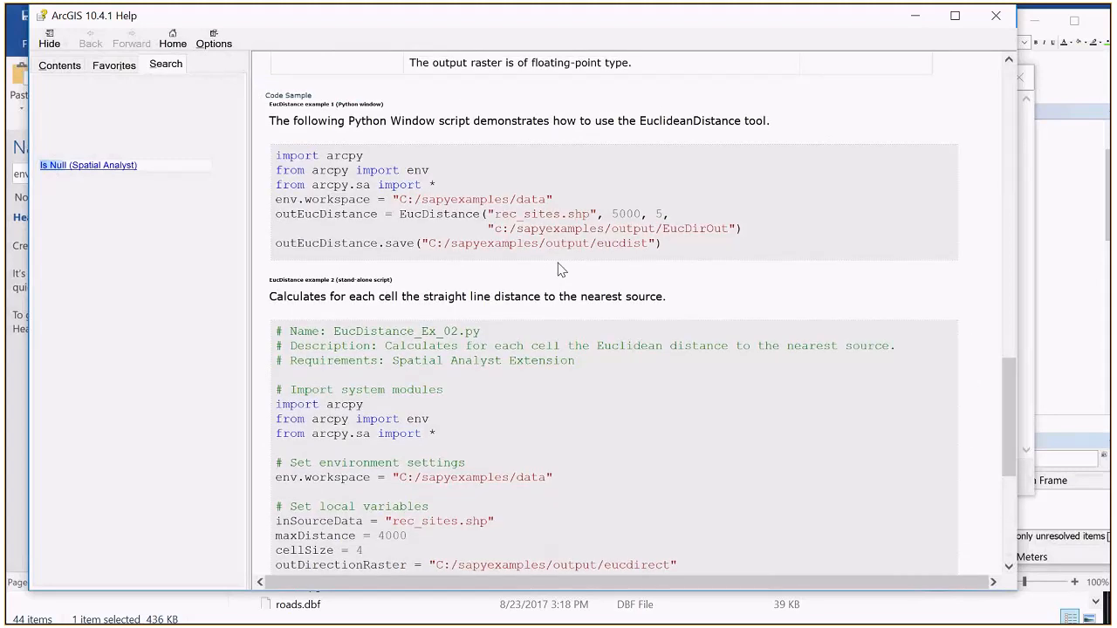
scroll(561, 269, "down", 1)
scroll(562, 269, "up", 8)
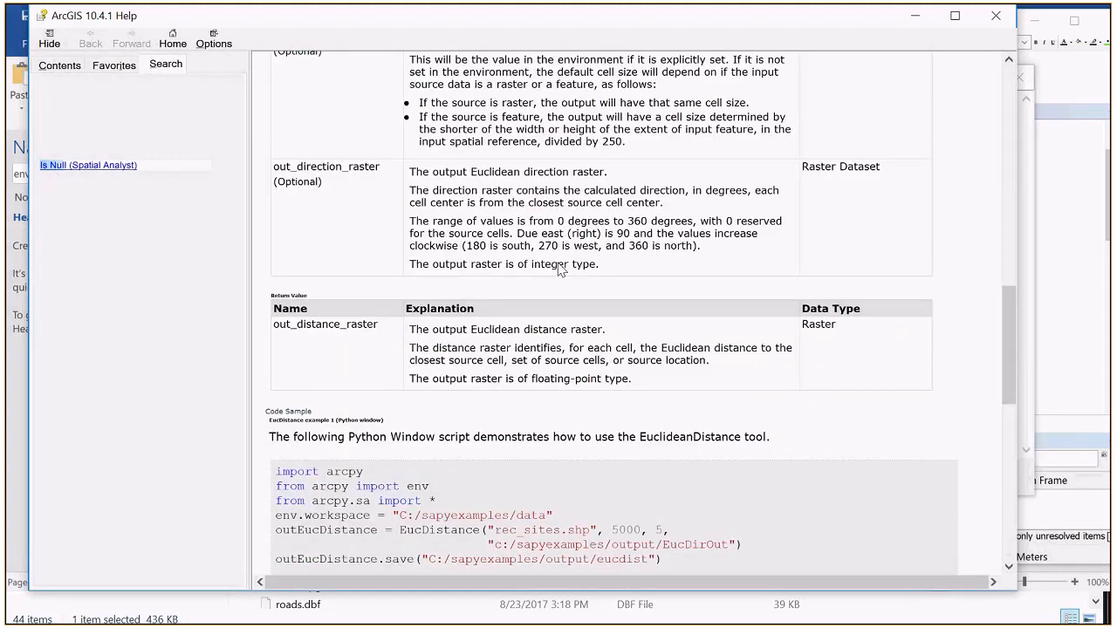
scroll(562, 269, "up", 7)
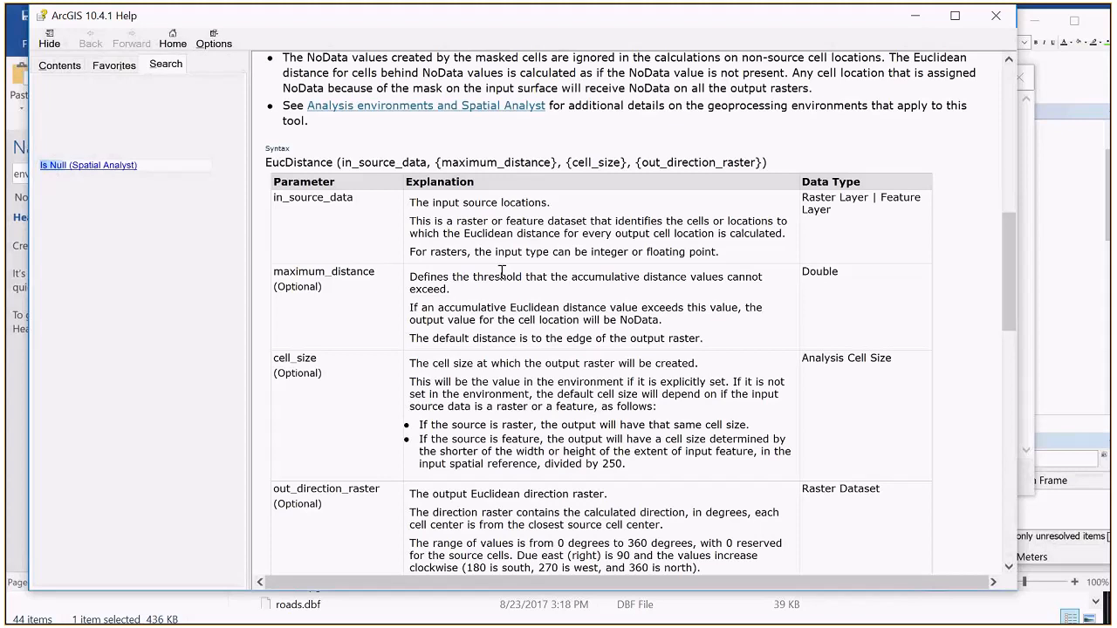
left_click(997, 20)
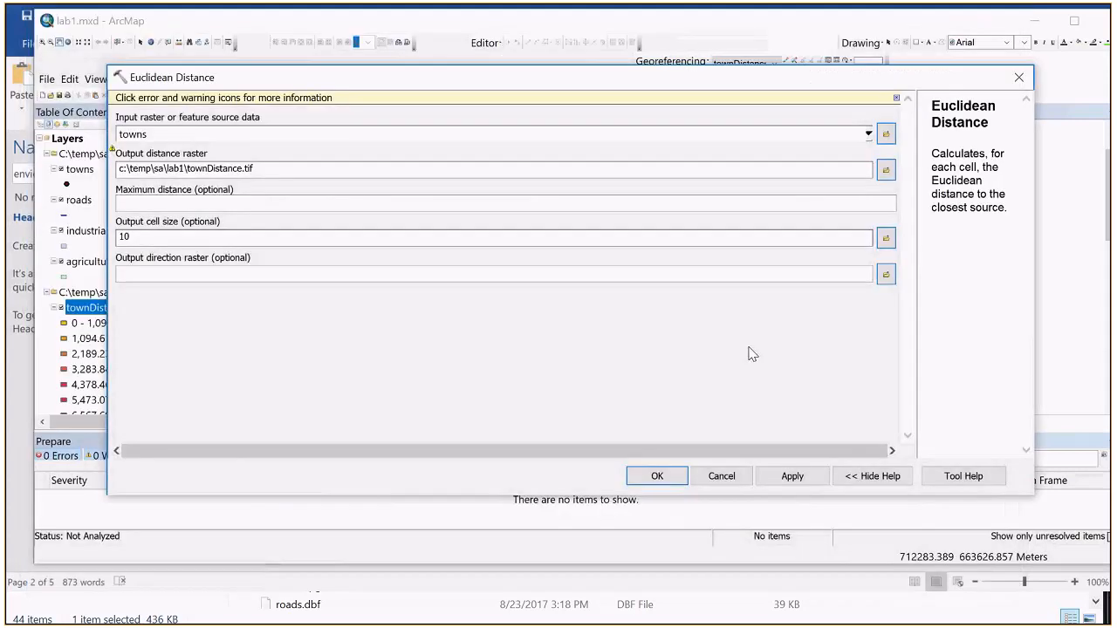
left_click(720, 479)
Step: Review the description of the optional output direction raster in the Euclidean Distance settings, and close them without changes
left_click_drag(555, 161, 599, 409)
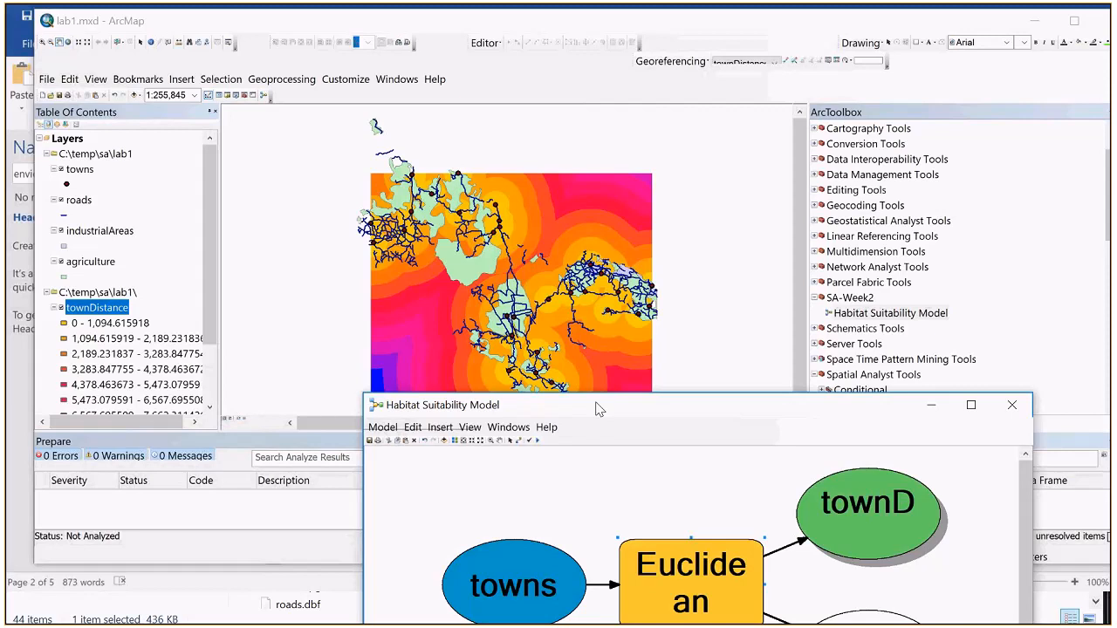
left_click_drag(597, 408, 503, 164)
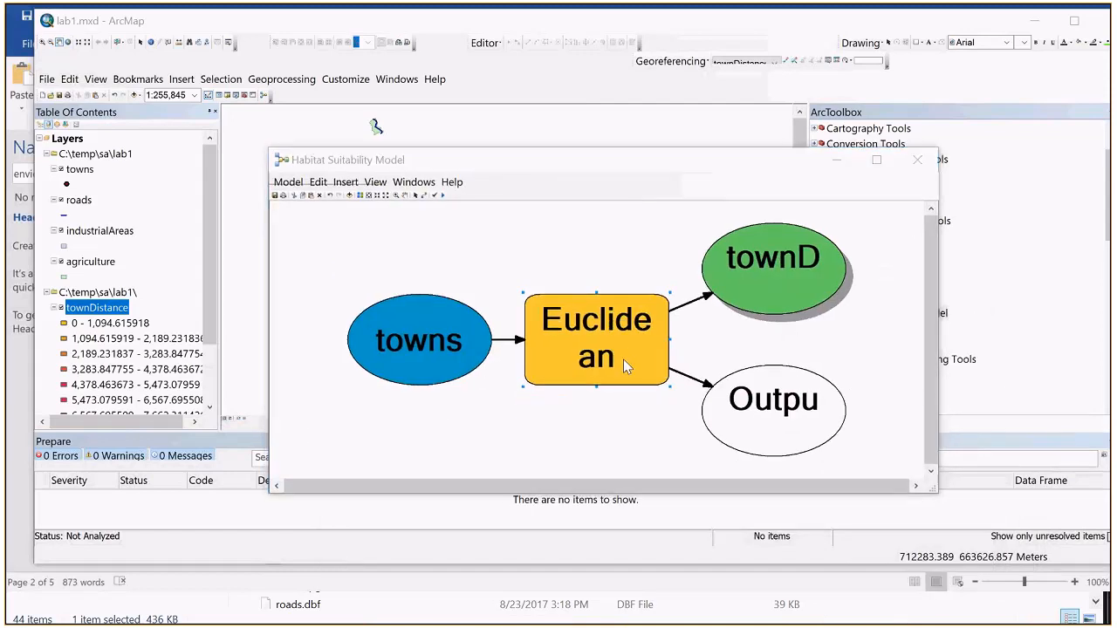
double_click(623, 358)
left_click(157, 277)
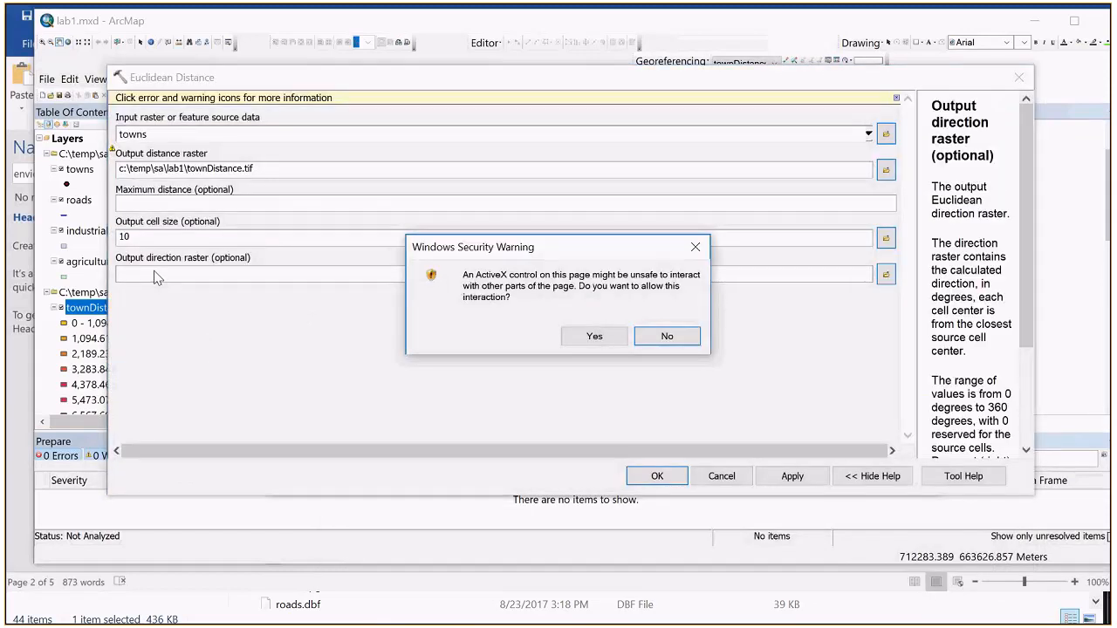
left_click(580, 334)
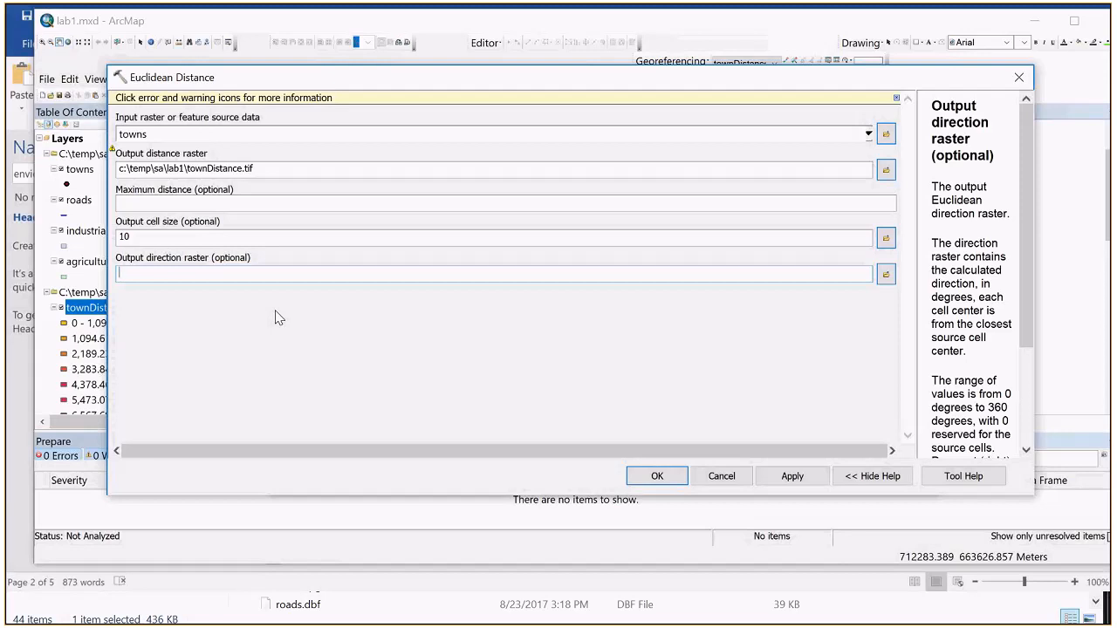
left_click(714, 476)
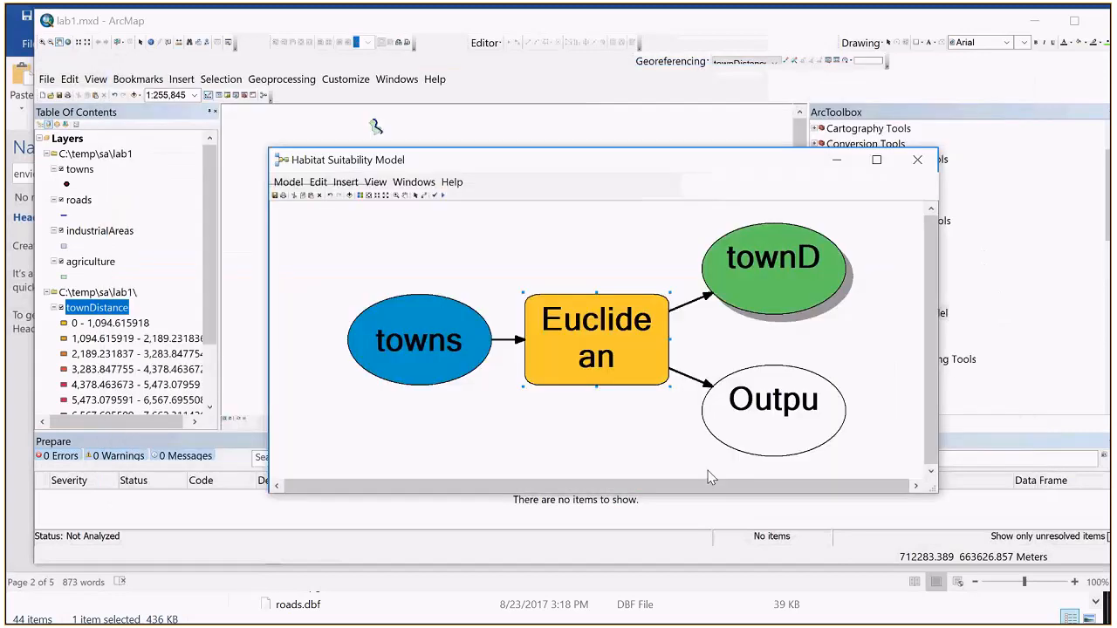
Step: Make the towns input a model parameter and close the Habitat Suitability Model editing window
left_click_drag(591, 166, 590, 372)
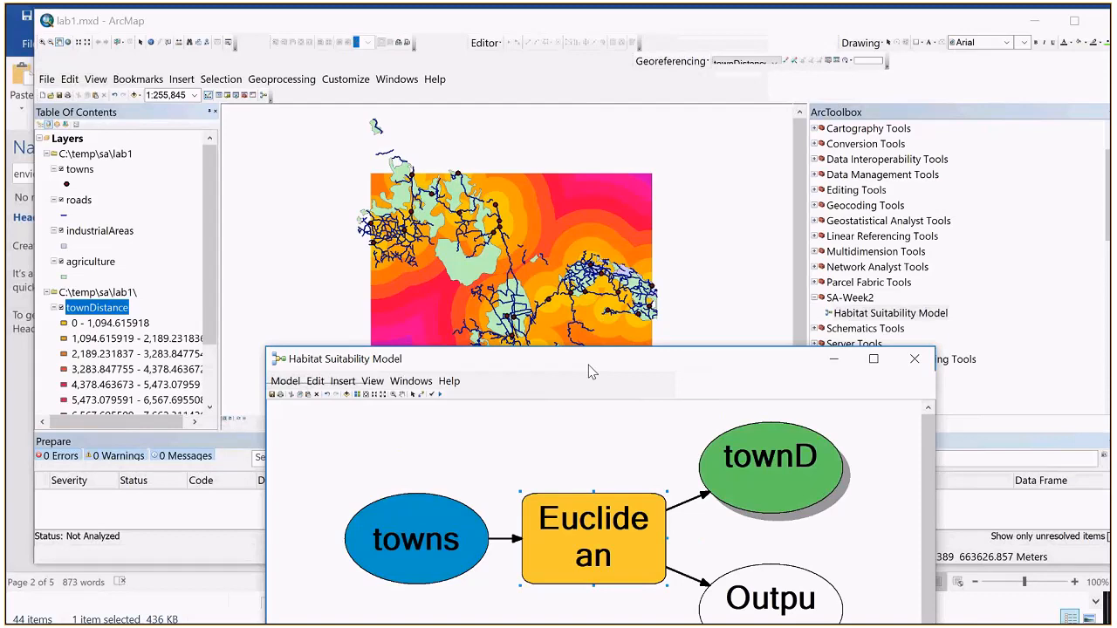
left_click_drag(588, 371, 548, 195)
right_click(387, 365)
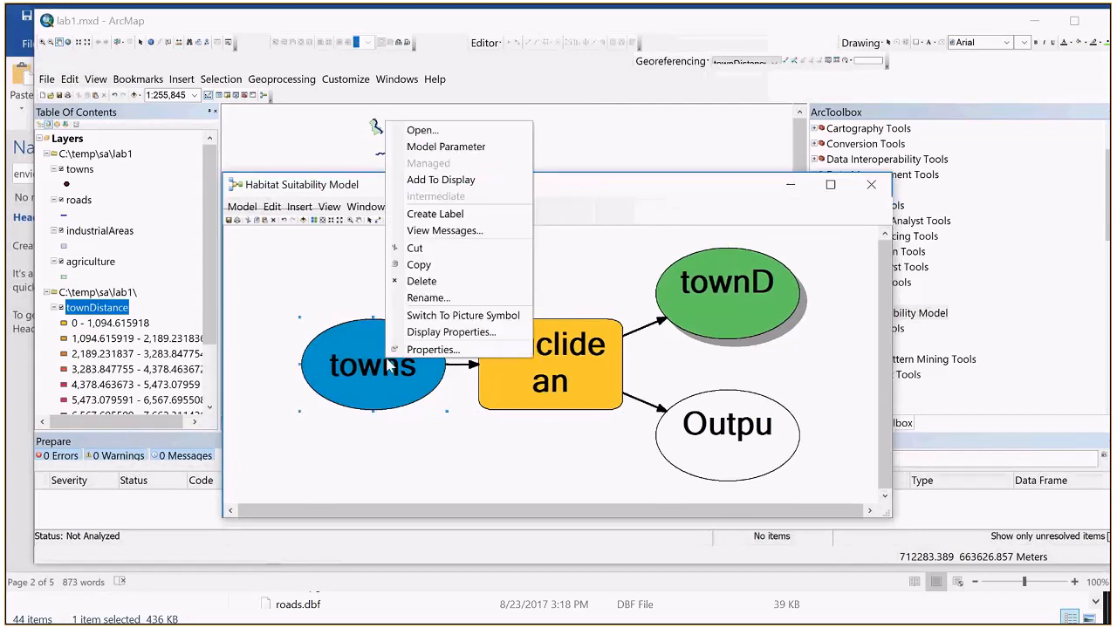
left_click(460, 149)
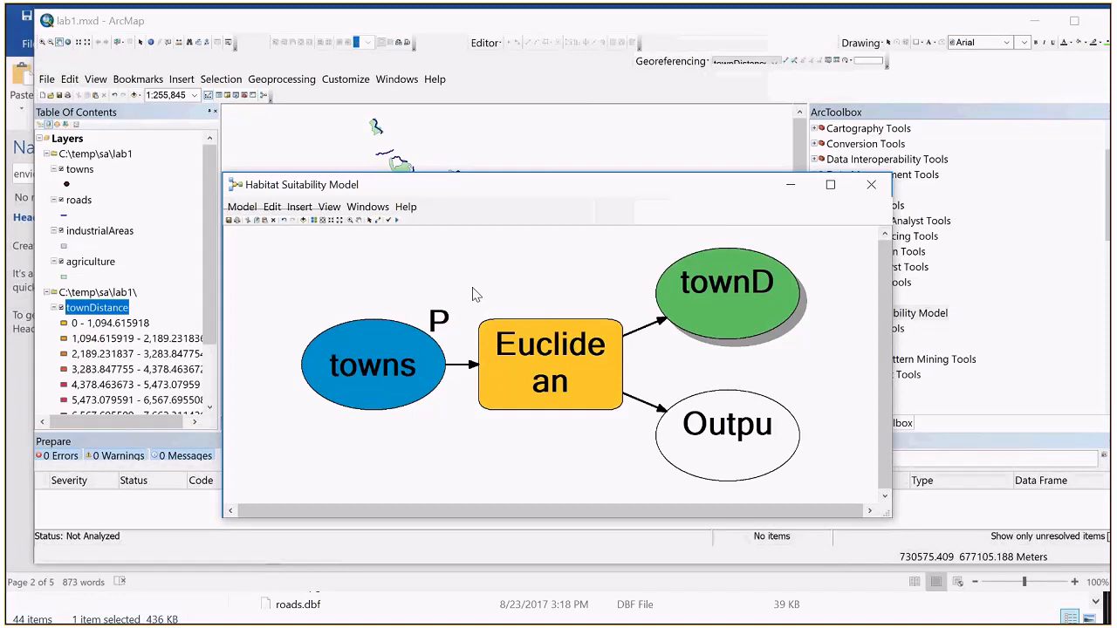
left_click(871, 185)
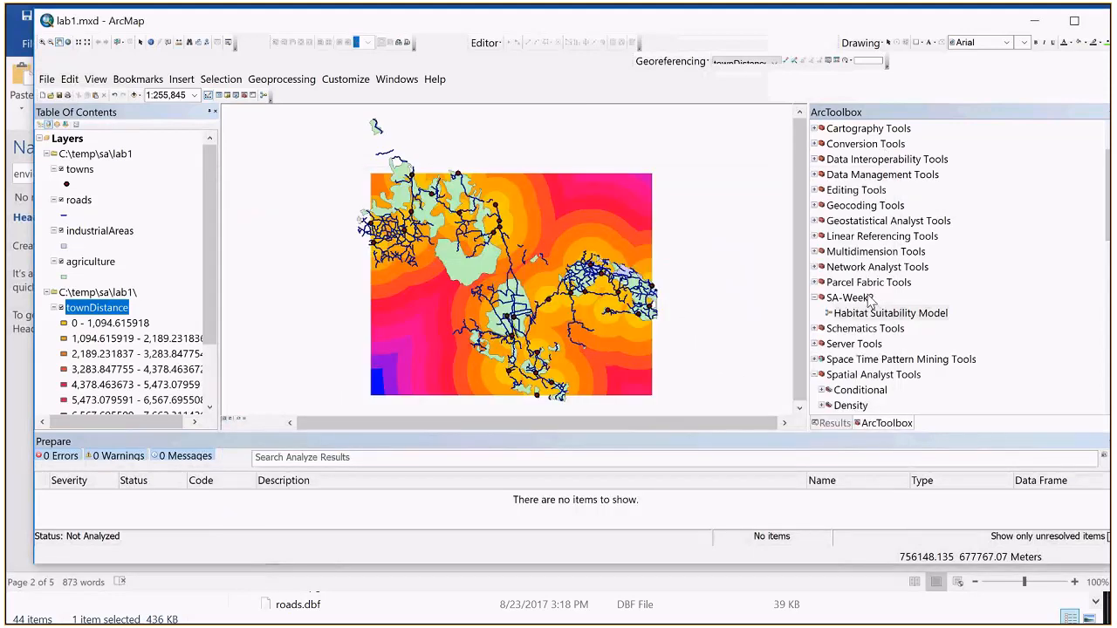
Step: Run the Habitat Suitability Model with the roads layer as its towns input, review the run messages, and close the run window
double_click(876, 312)
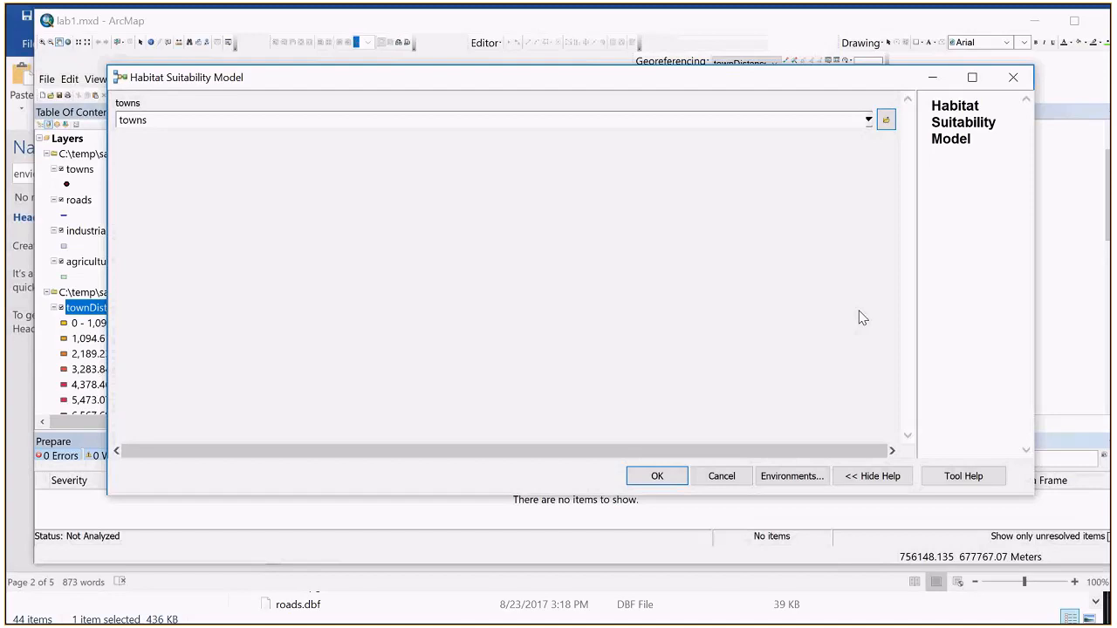
left_click(868, 122)
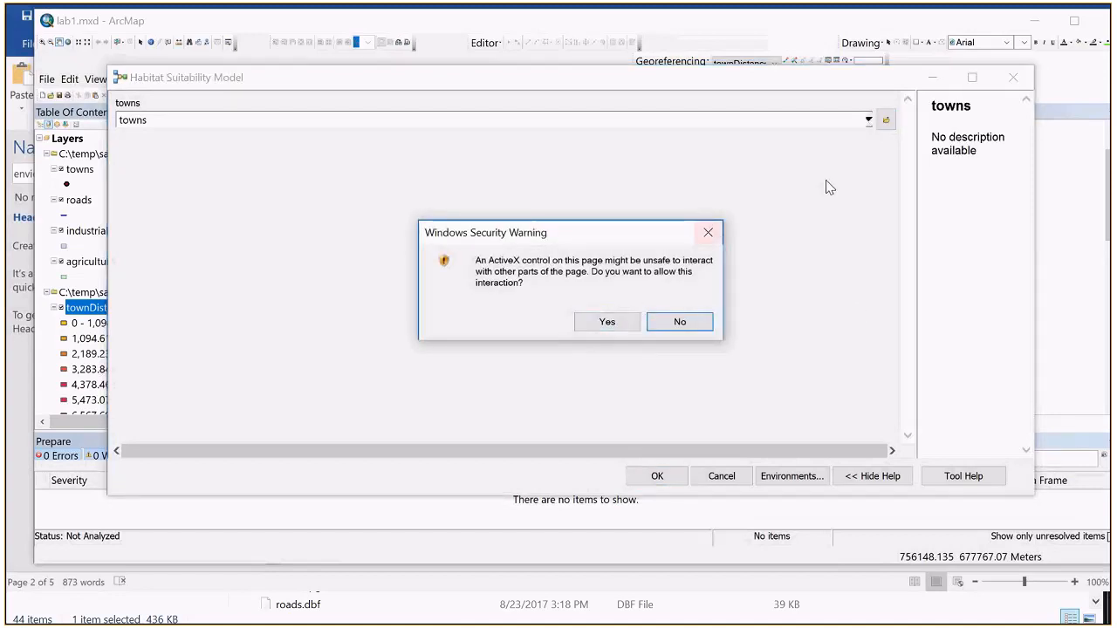
left_click(869, 120)
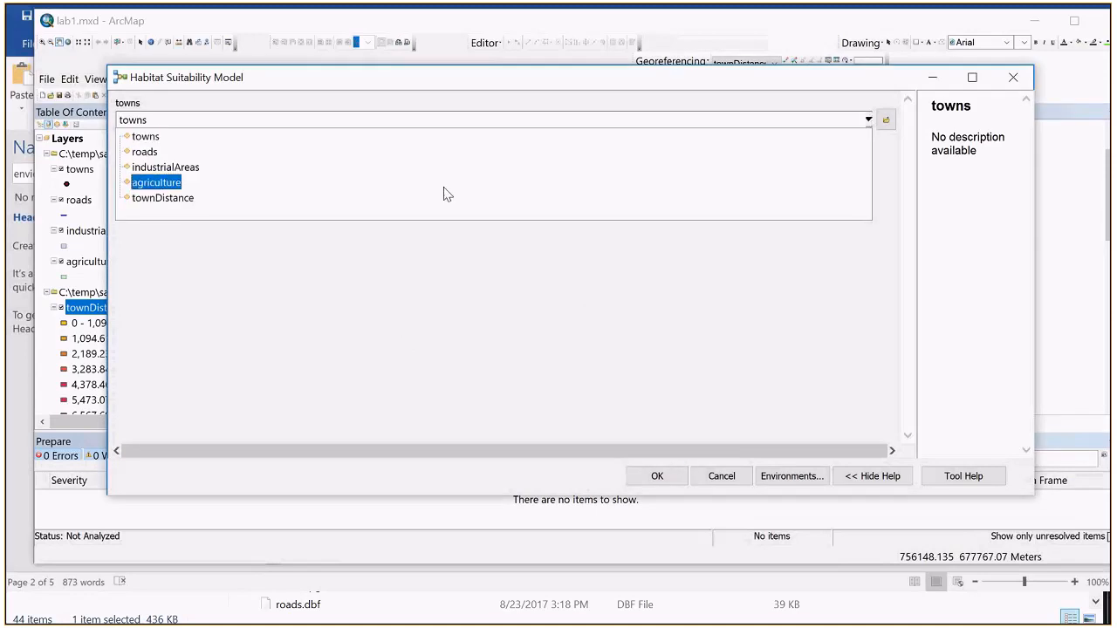
left_click(349, 154)
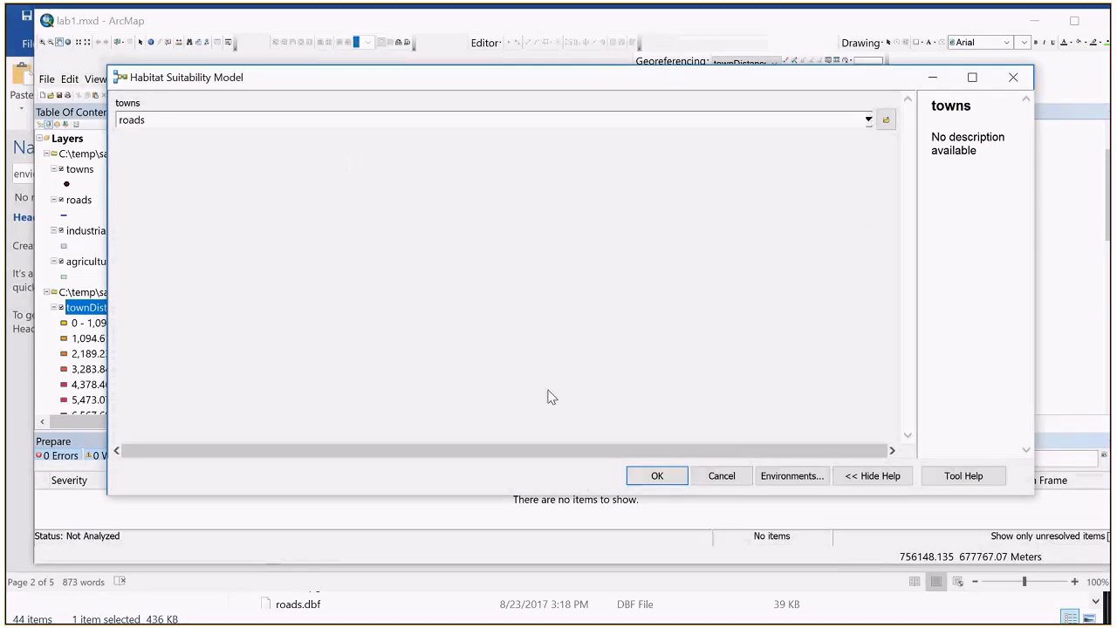
left_click(657, 476)
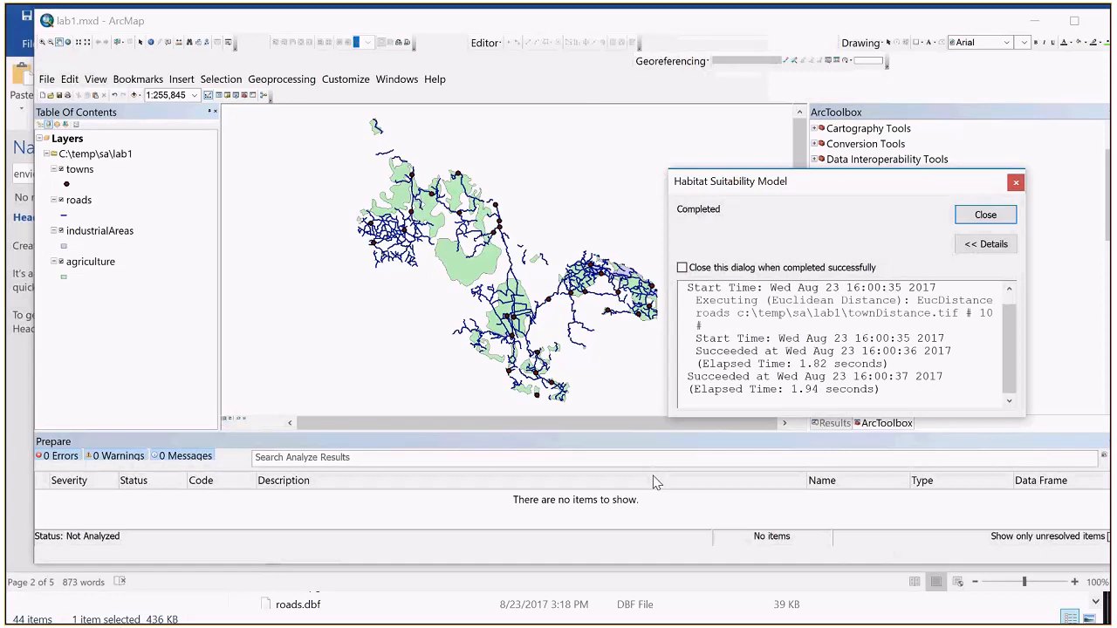
scroll(1014, 319, "up", 1)
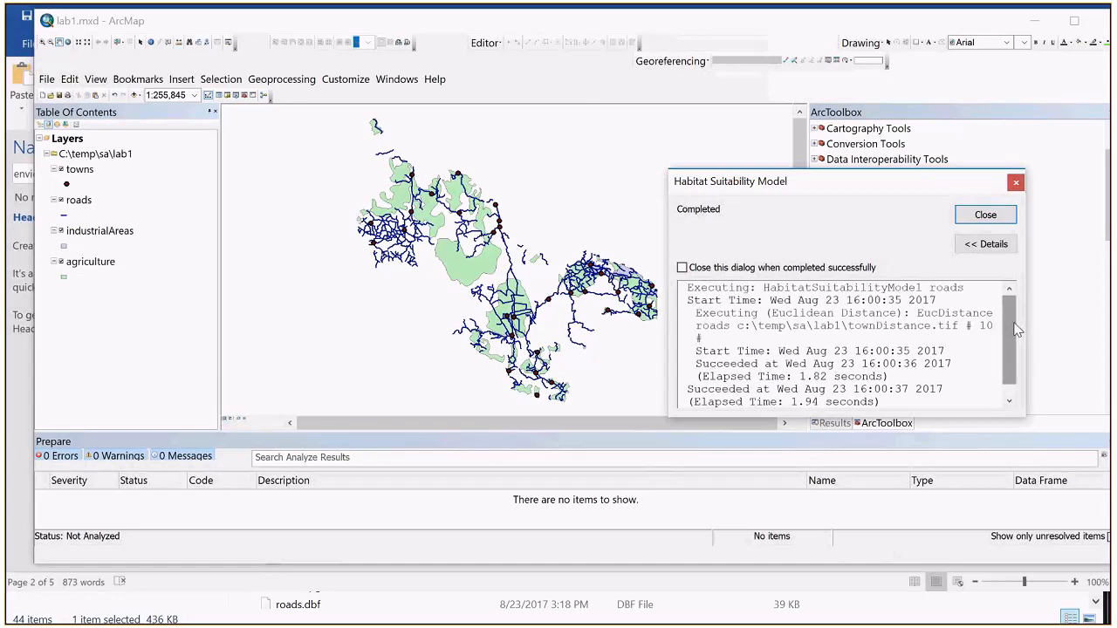
scroll(1004, 376, "down", 1)
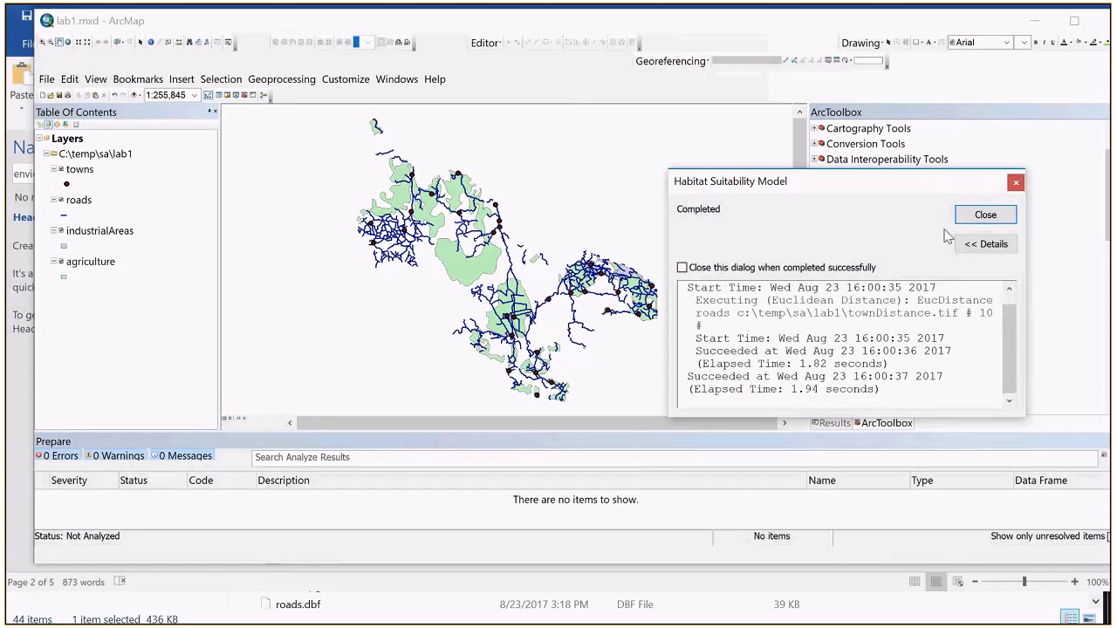
left_click(983, 215)
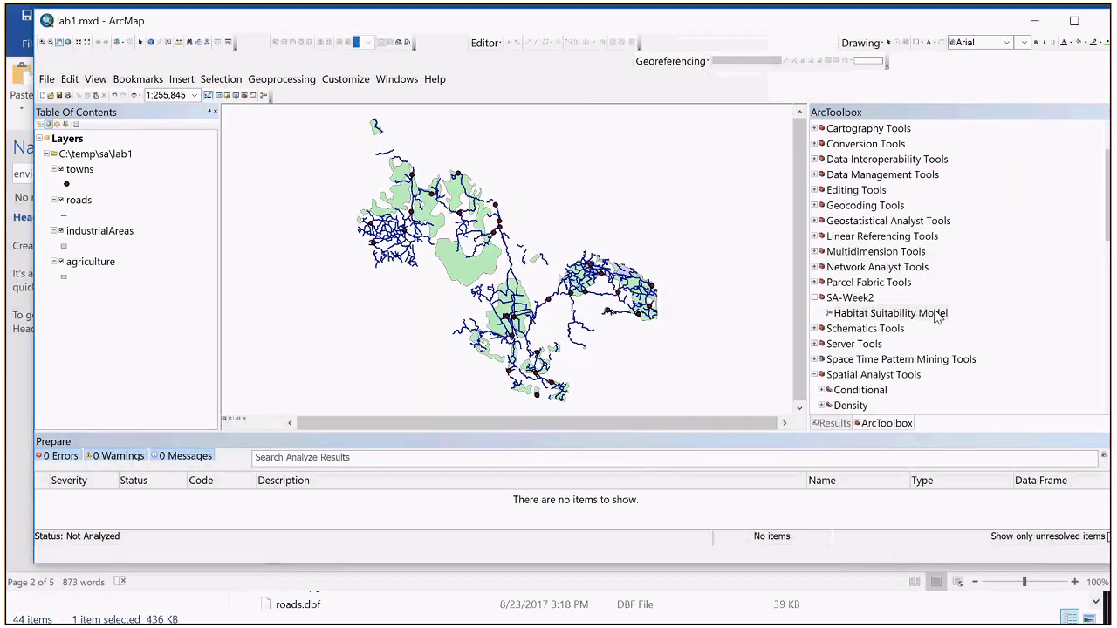
right_click(907, 313)
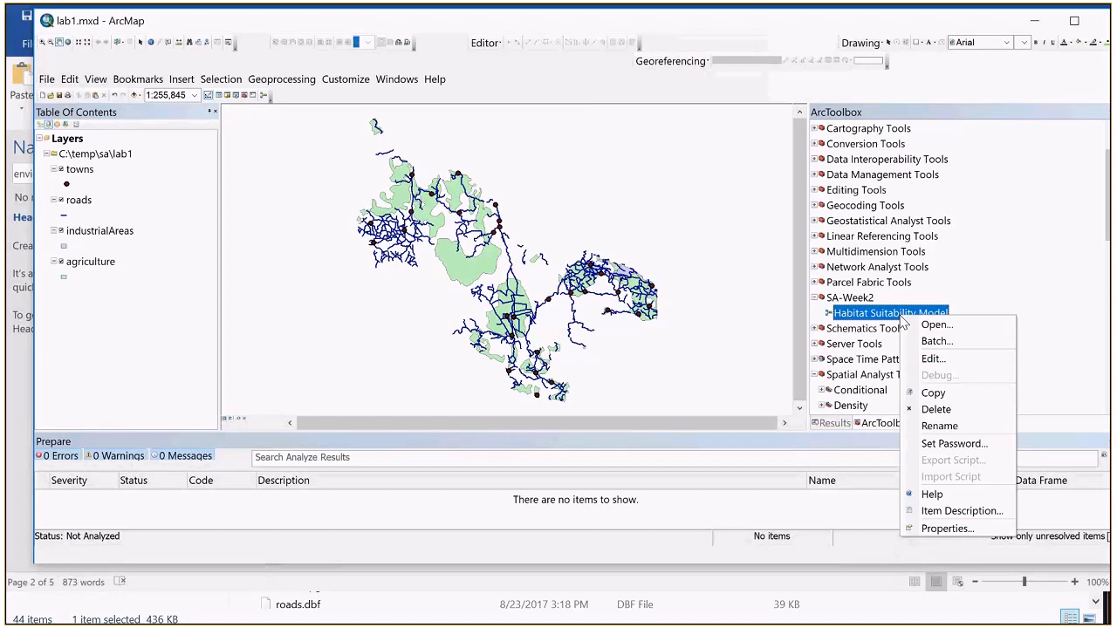
left_click(907, 324)
left_click(717, 475)
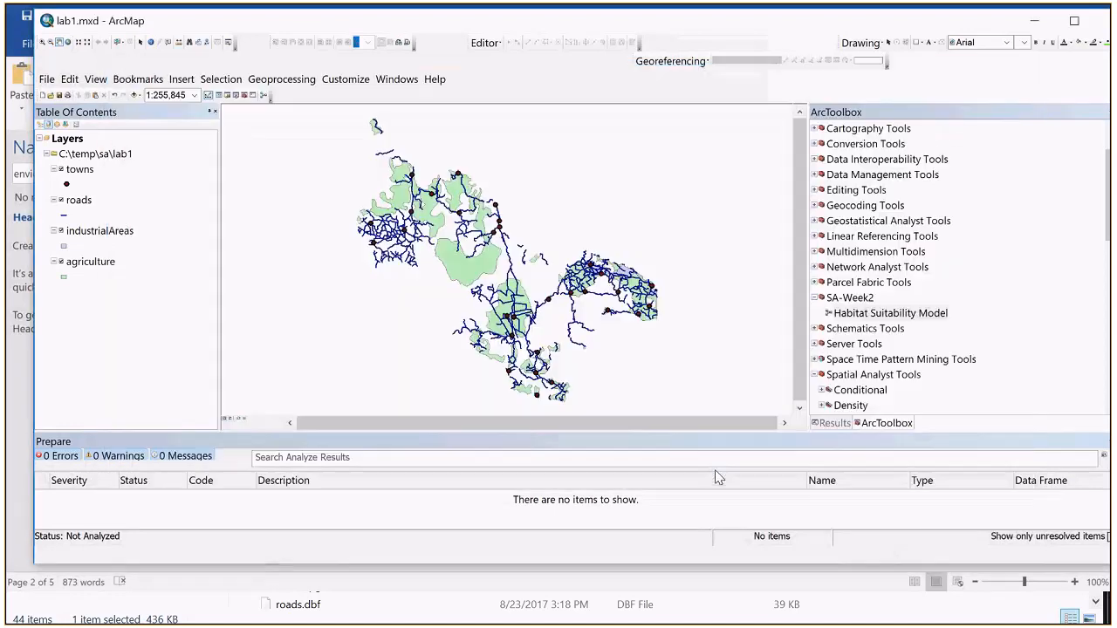
Step: Make the townDistance.tif output of the Habitat Suitability Model a model parameter, save the model, and close its editing window
right_click(874, 313)
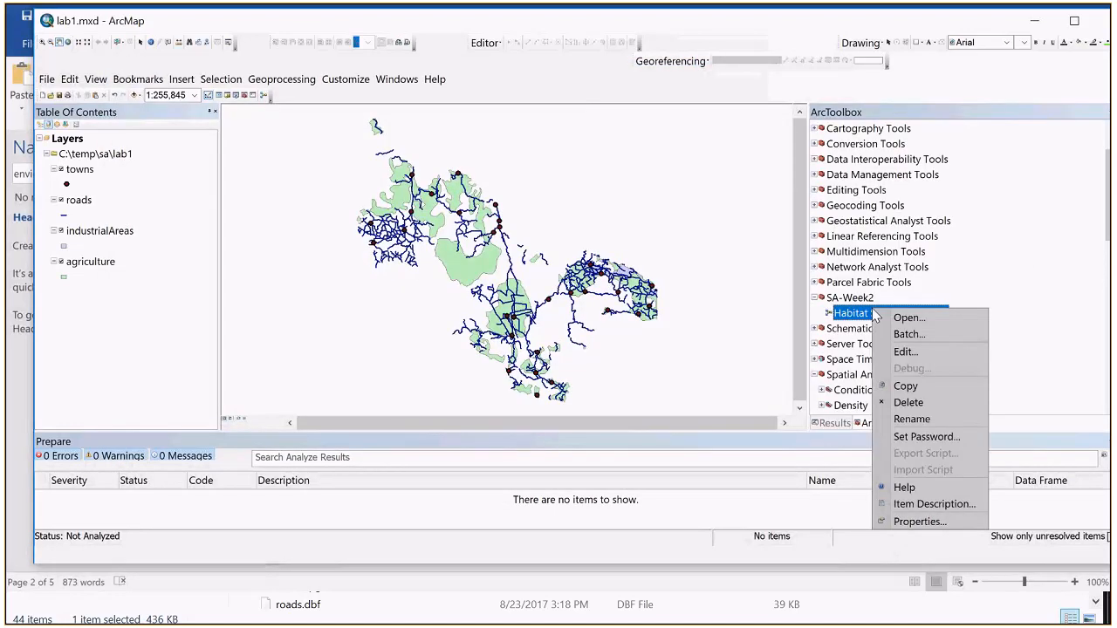
left_click(903, 352)
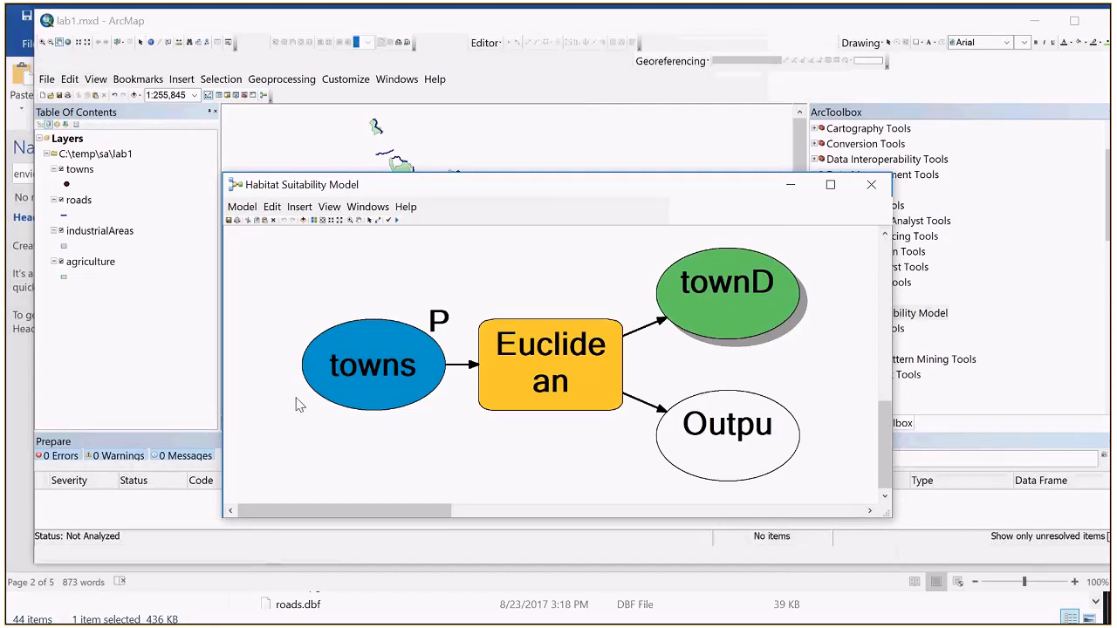
right_click(379, 344)
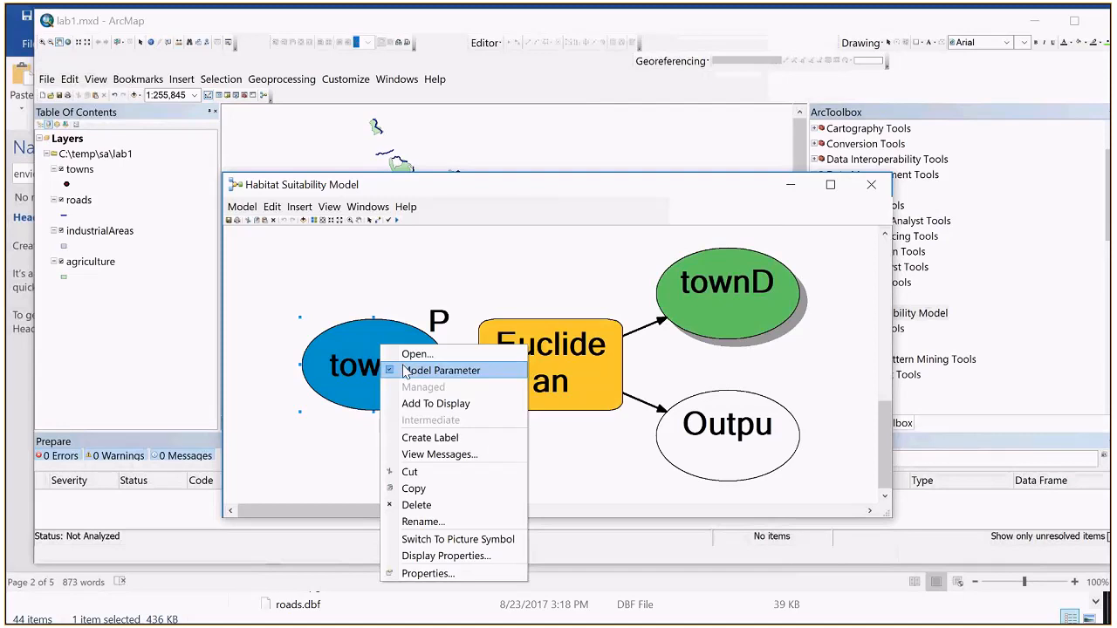
right_click(737, 293)
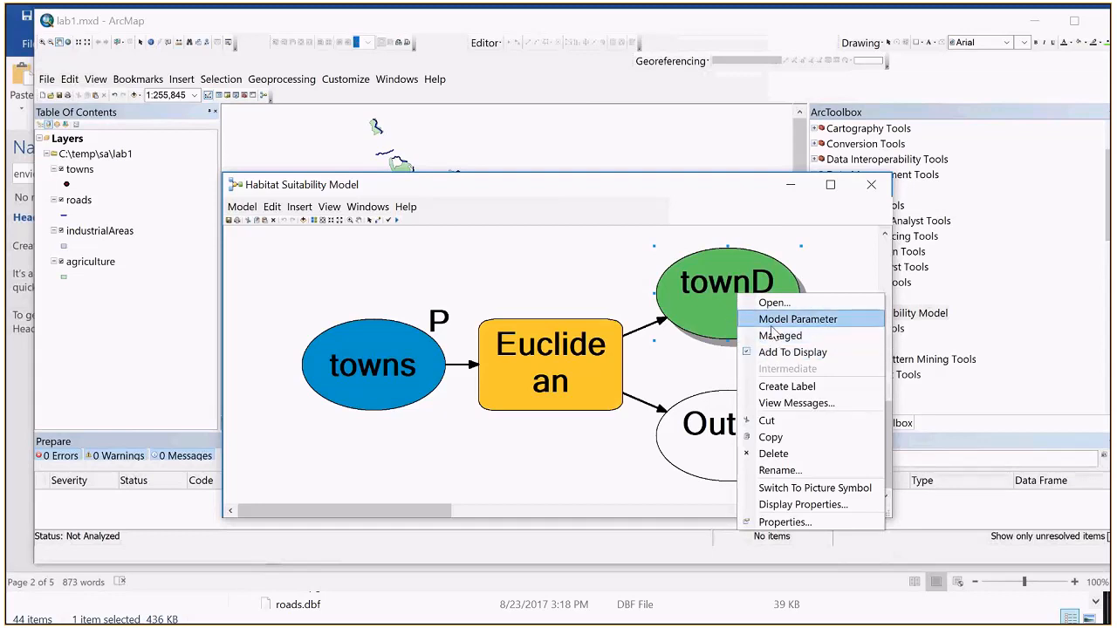
left_click(771, 320)
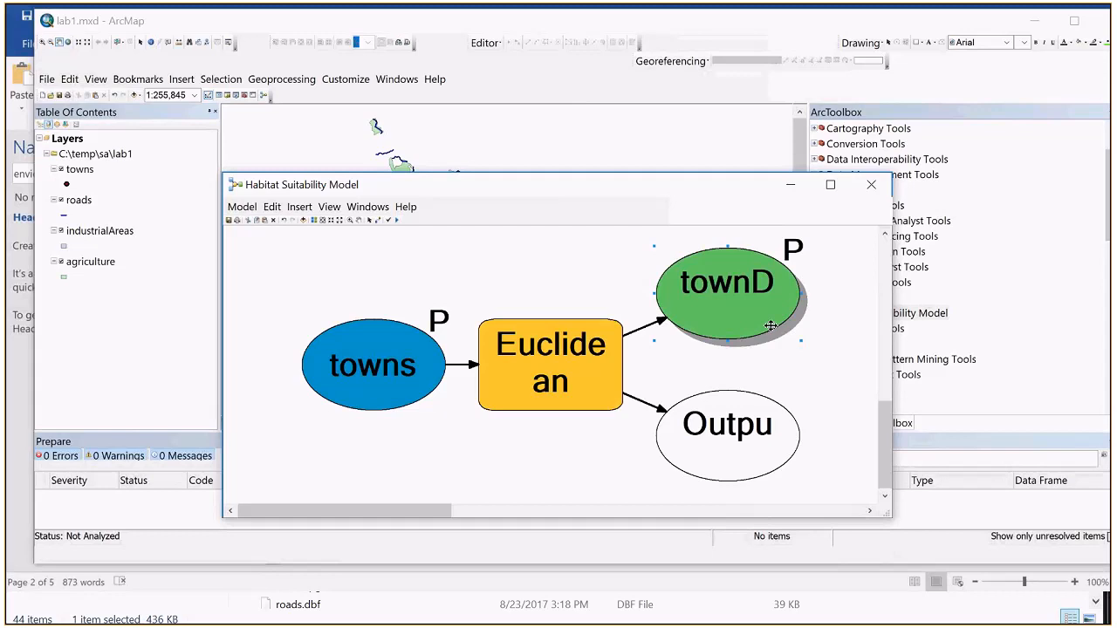
left_click(241, 207)
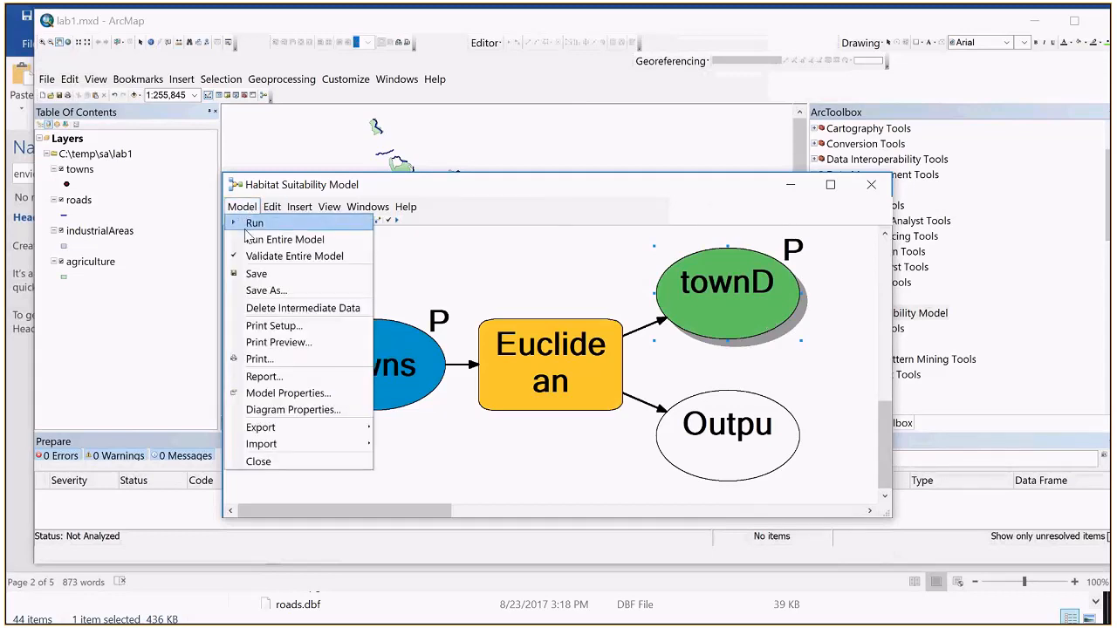
left_click(253, 274)
left_click(871, 184)
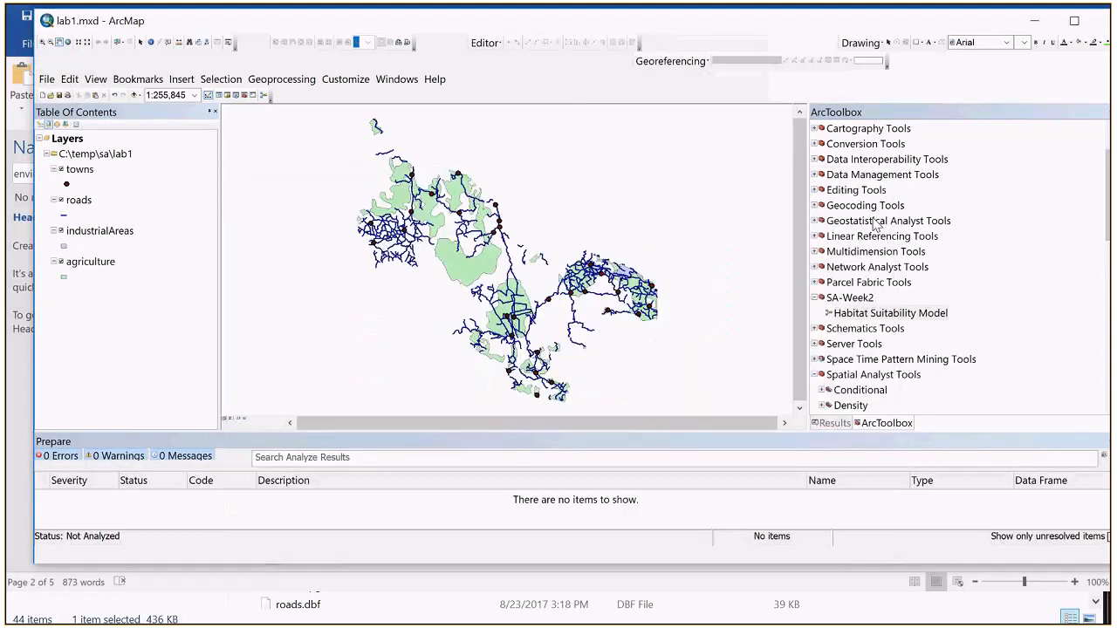
Step: Run the Habitat Suitability Model with roads as the towns input and townDistance.tif as the output, and close the completed run window
right_click(867, 313)
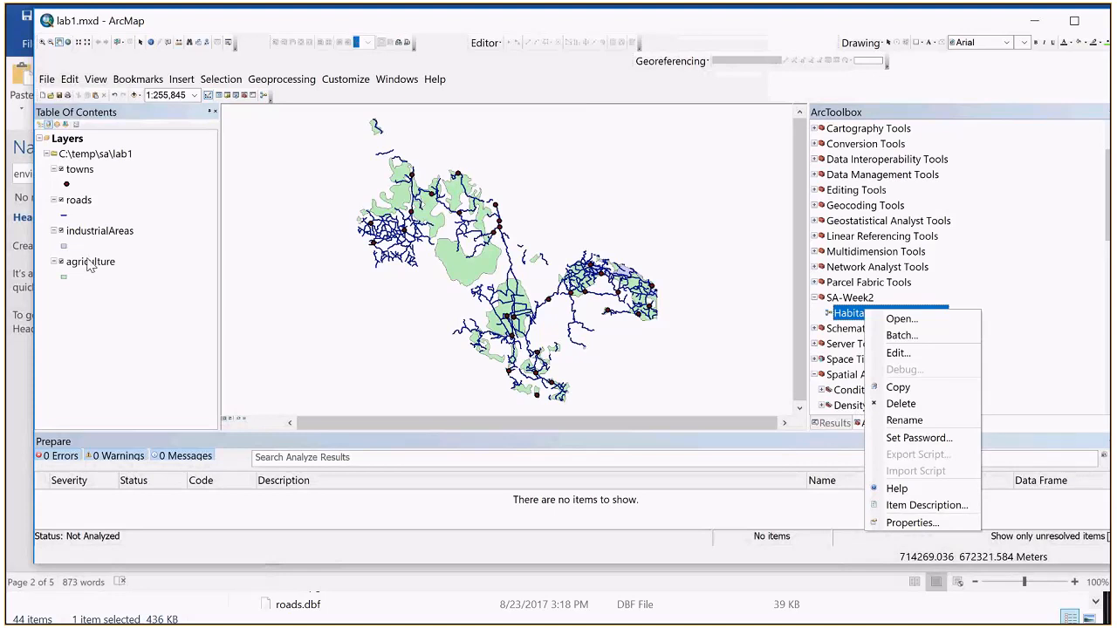
left_click(90, 262)
left_click(896, 312)
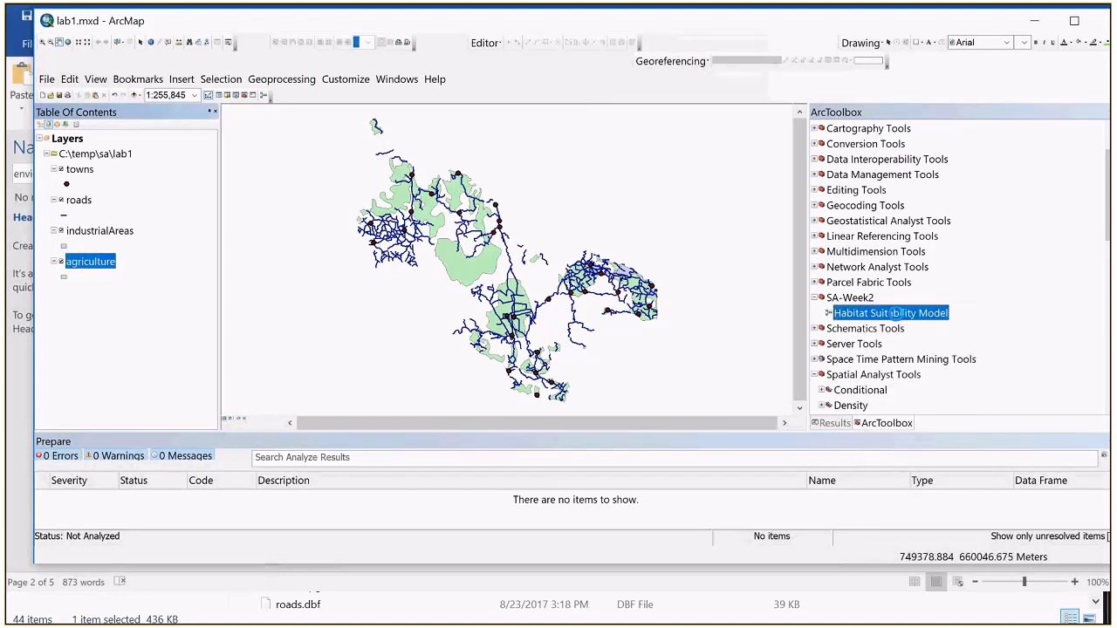
double_click(896, 312)
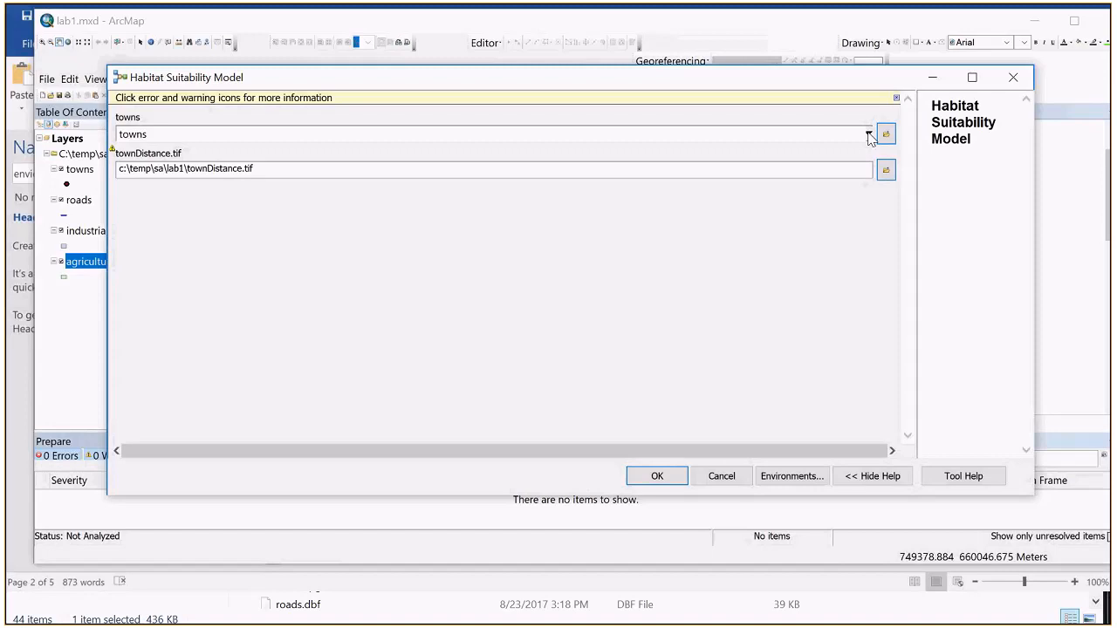
left_click(870, 137)
left_click(356, 173)
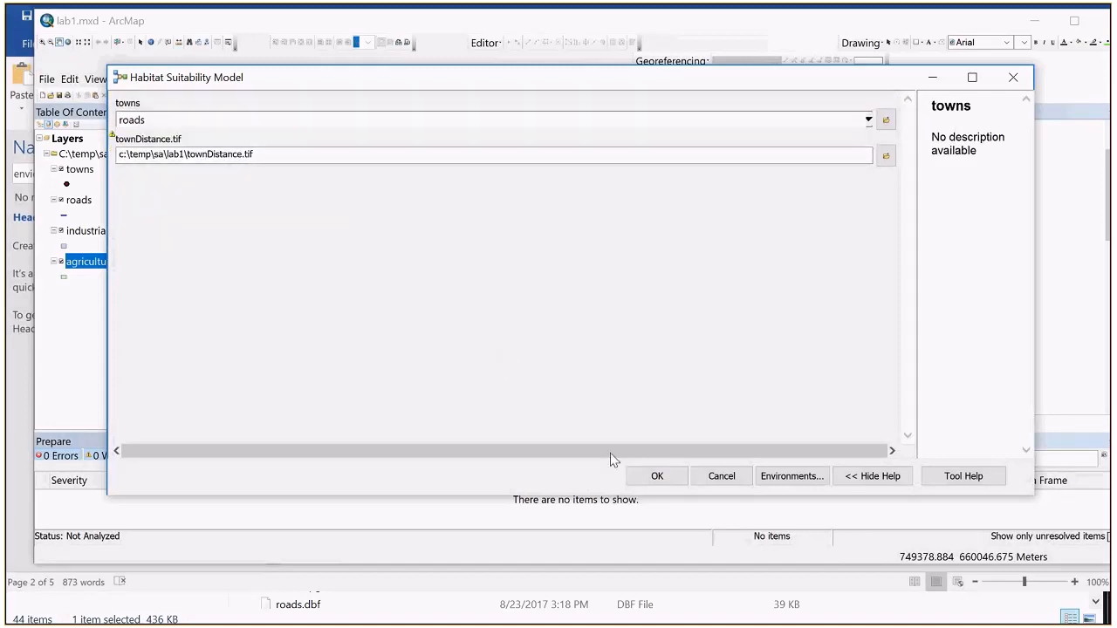
left_click(655, 475)
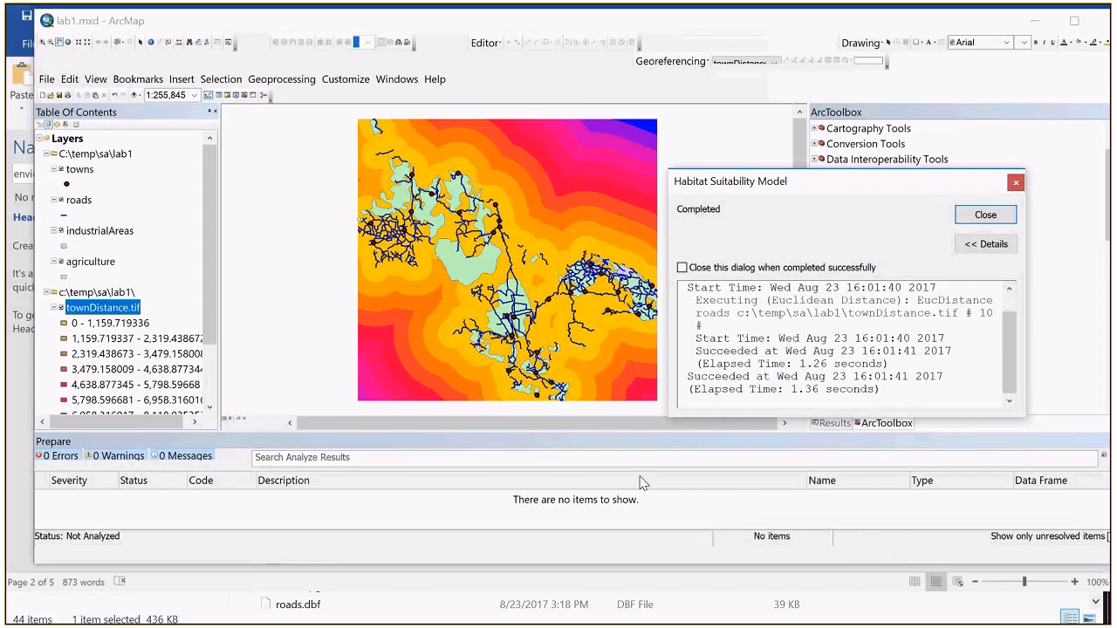
left_click(998, 221)
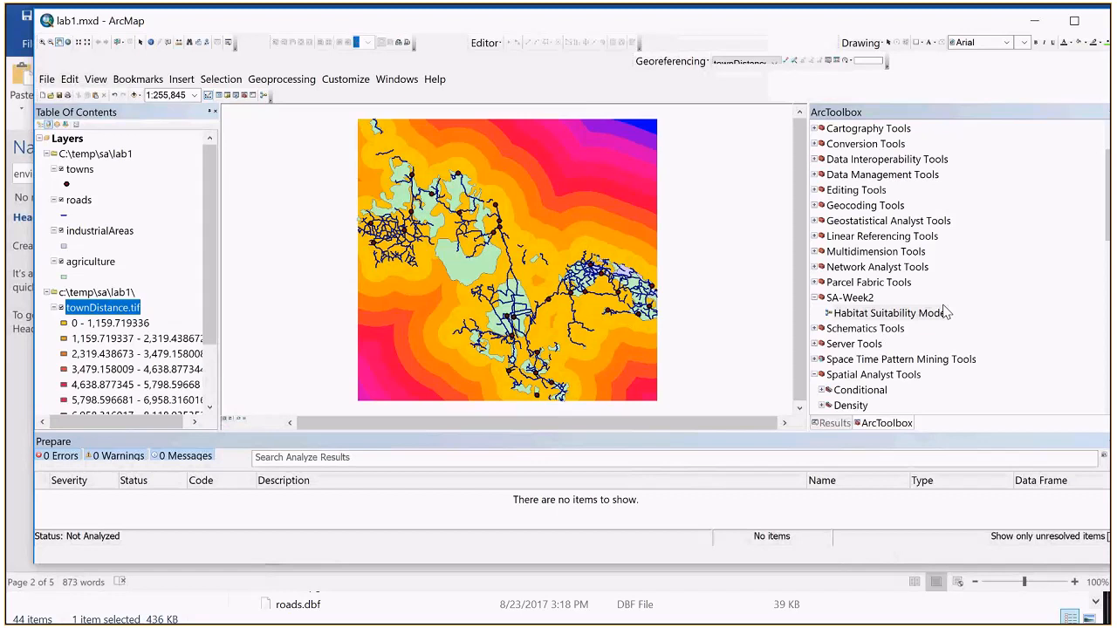
right_click(947, 312)
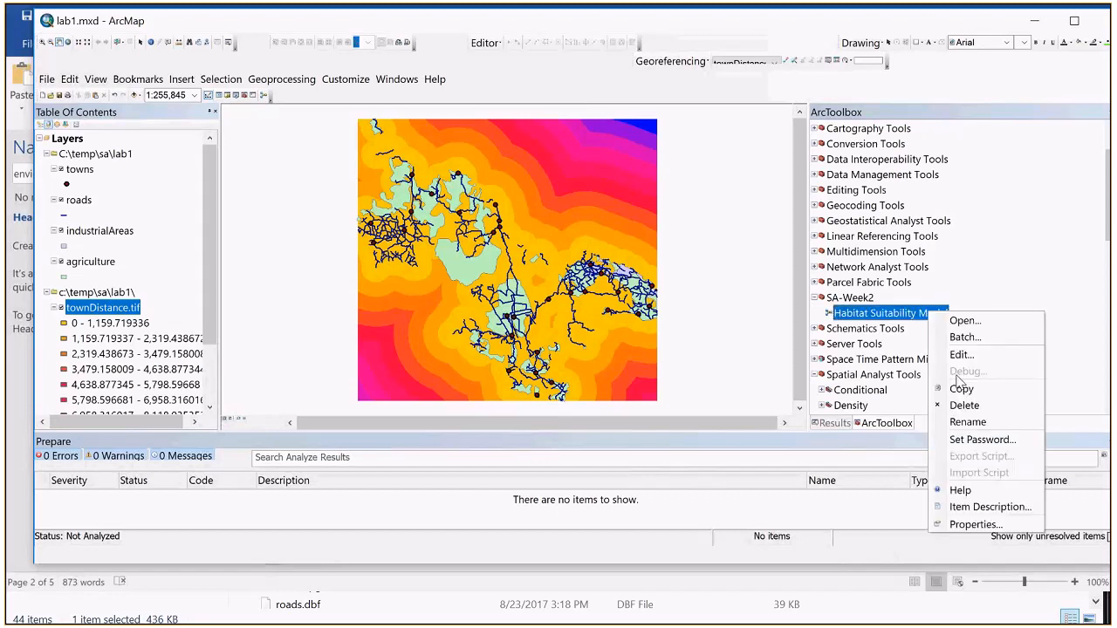
left_click(964, 321)
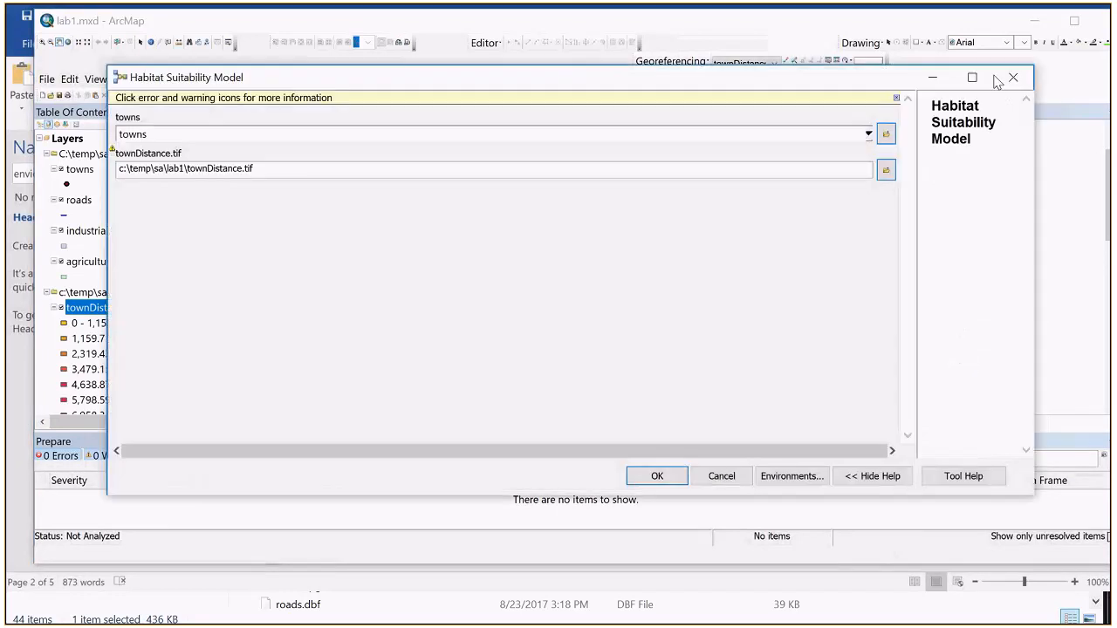
left_click(1001, 82)
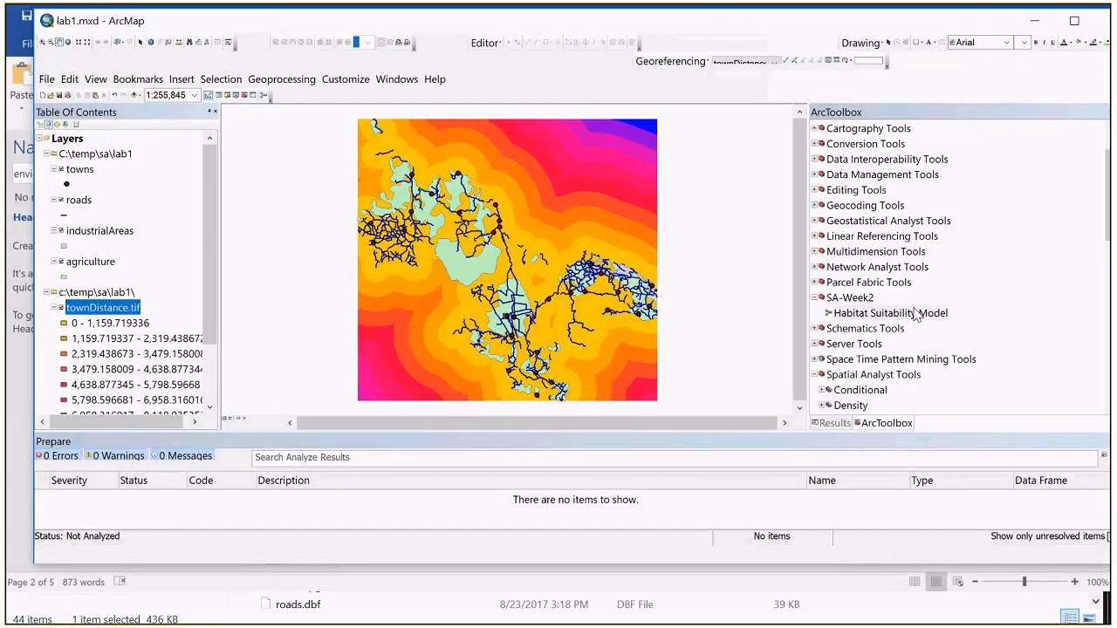
Step: Open the Habitat Suitability Model for editing and enlarge its window to give the diagram more room
right_click(915, 314)
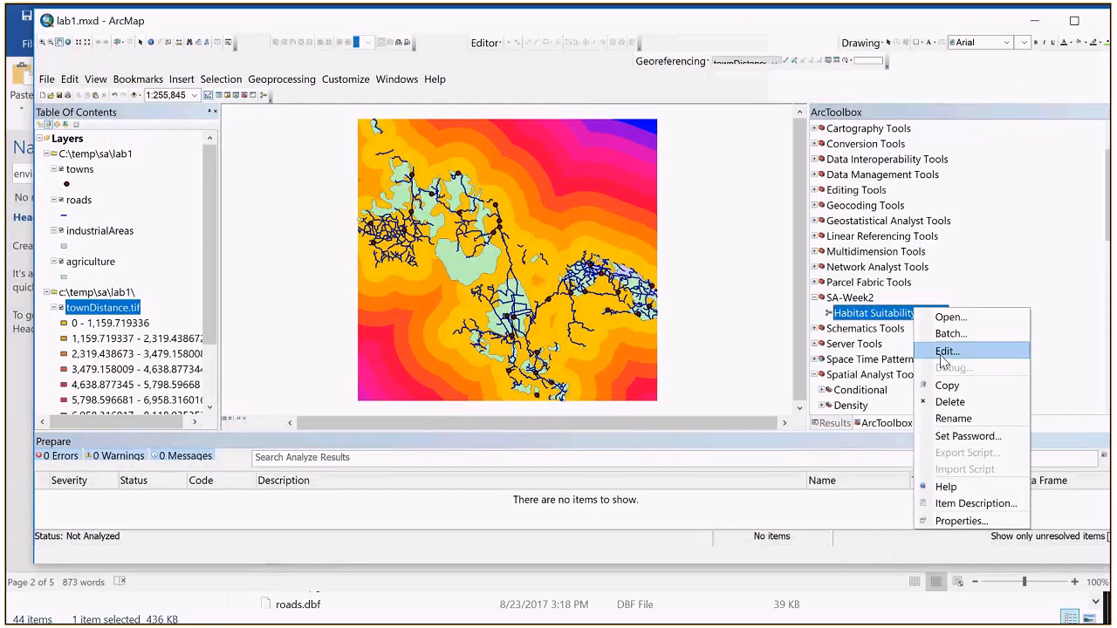
left_click(944, 352)
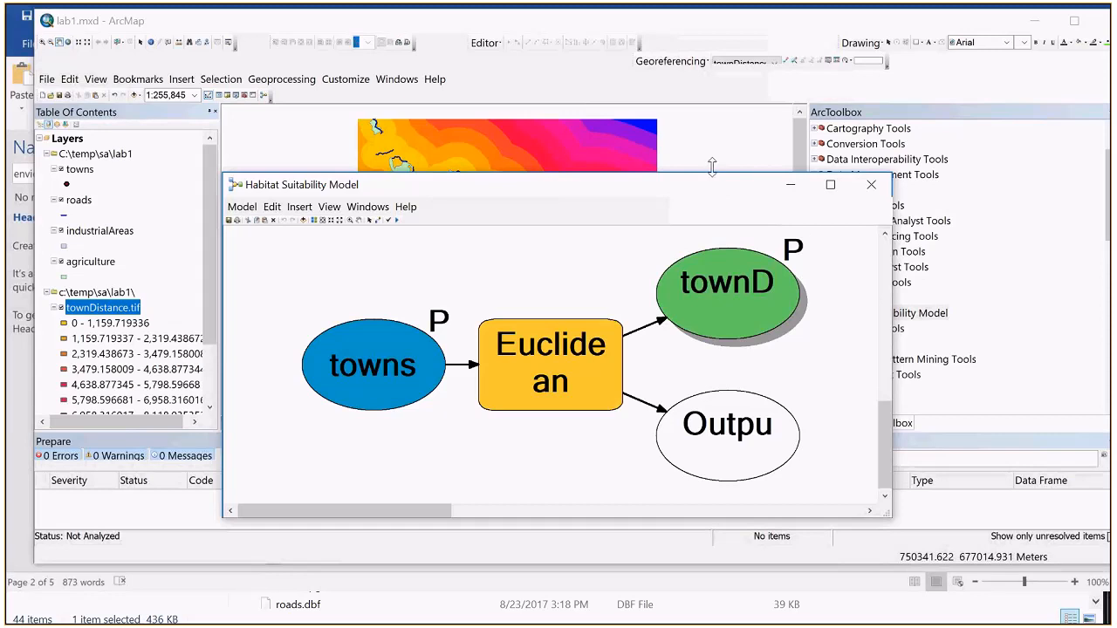
left_click_drag(712, 166, 712, 81)
left_click_drag(891, 269, 1040, 268)
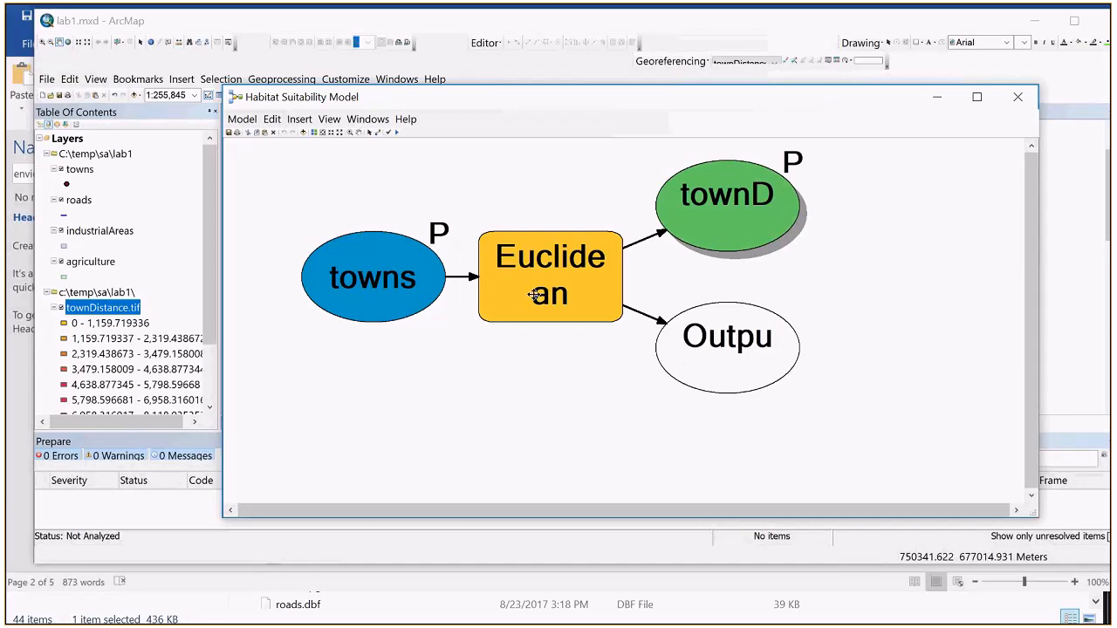
Step: Widen the Euclidean Distance box until its full name fits, and move both output ovals farther away from it
left_click(610, 271)
left_click_drag(622, 272, 649, 276)
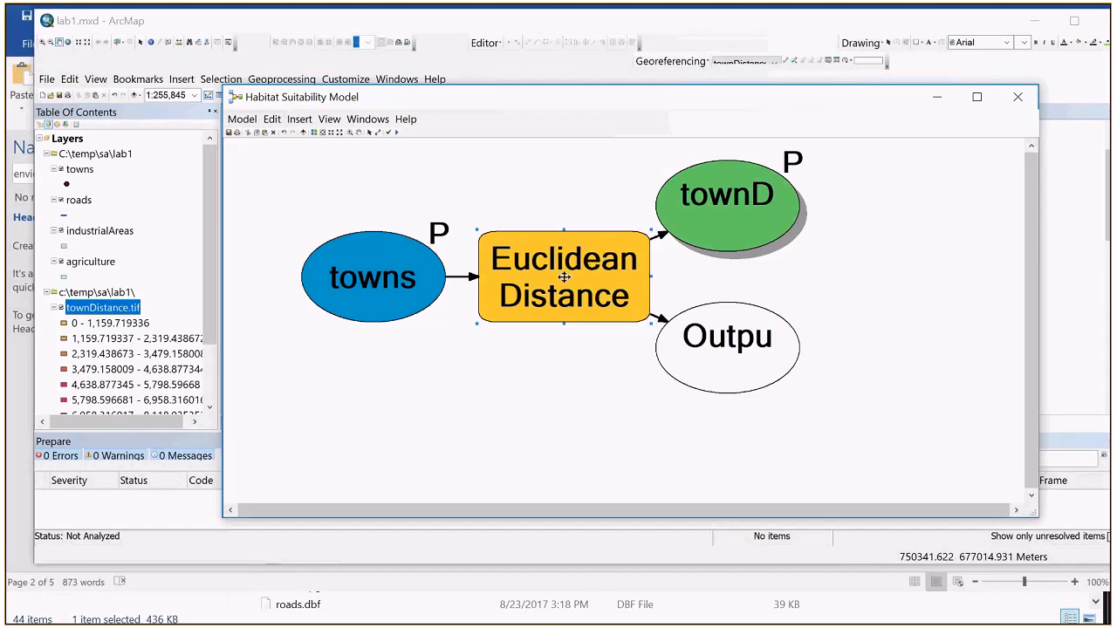
left_click_drag(690, 201, 733, 196)
left_click_drag(718, 335, 769, 335)
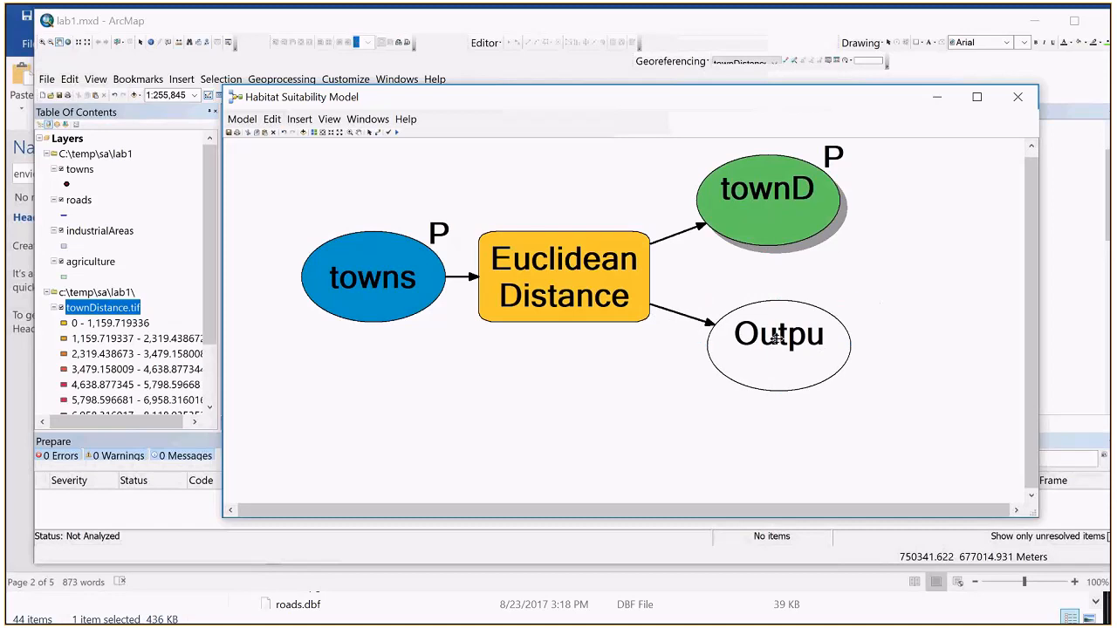
Step: Remove the model parameter setting from the townDistance.tif output of the Euclidean Distance tool
right_click(764, 199)
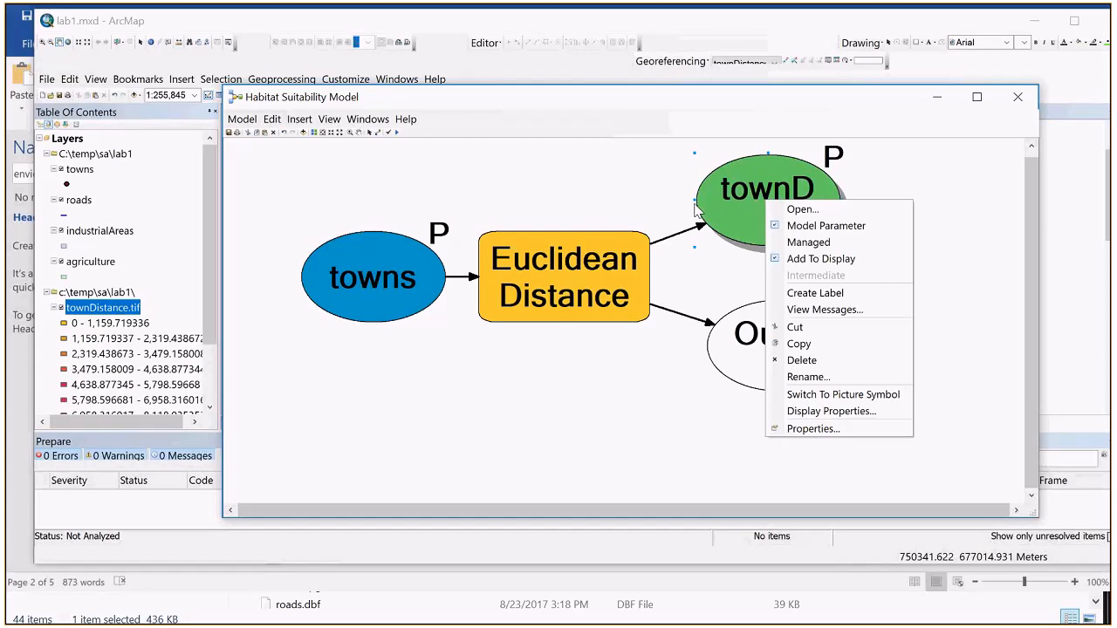
left_click(827, 185)
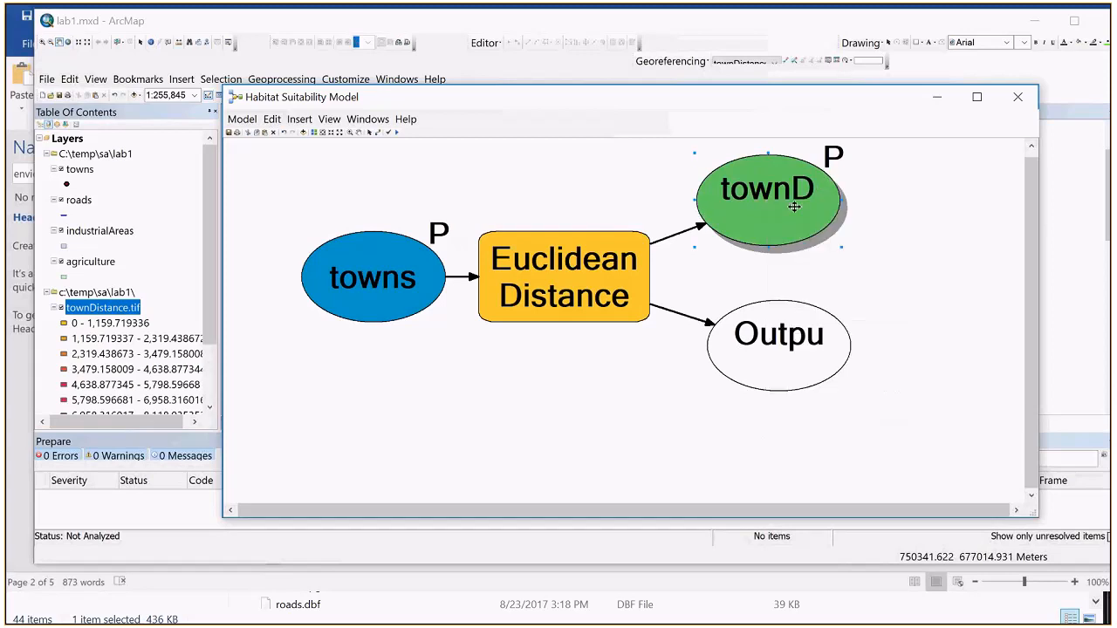
right_click(794, 207)
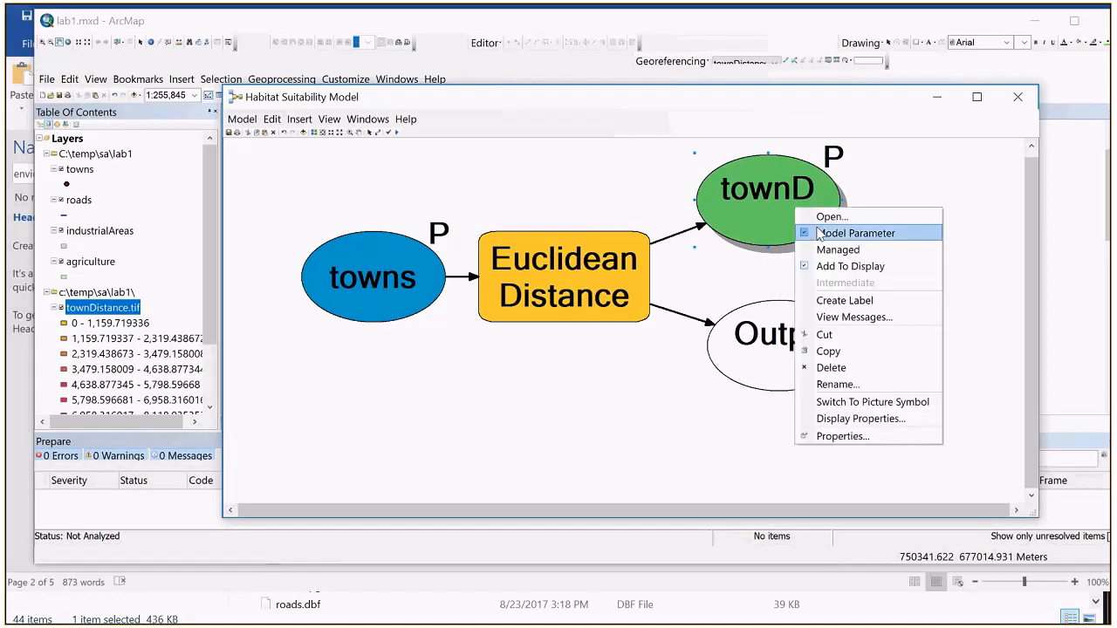
left_click(820, 233)
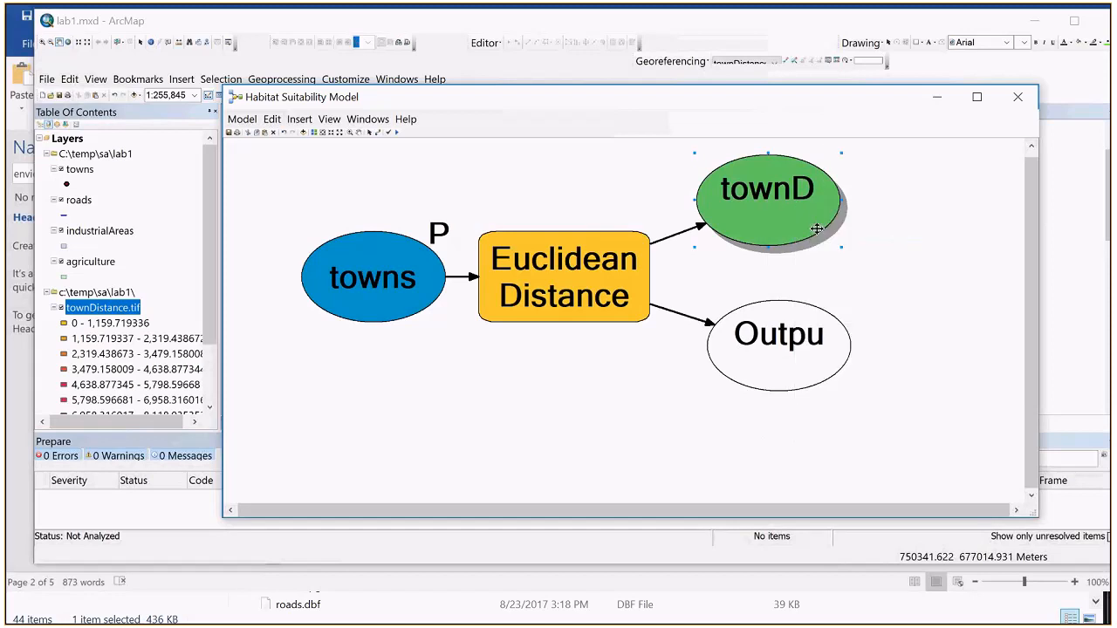
Step: Uncover the map behind the model window to view the distance raster, and return the window over it with the townDistance.tif output selected
left_click_drag(820, 106, 788, 383)
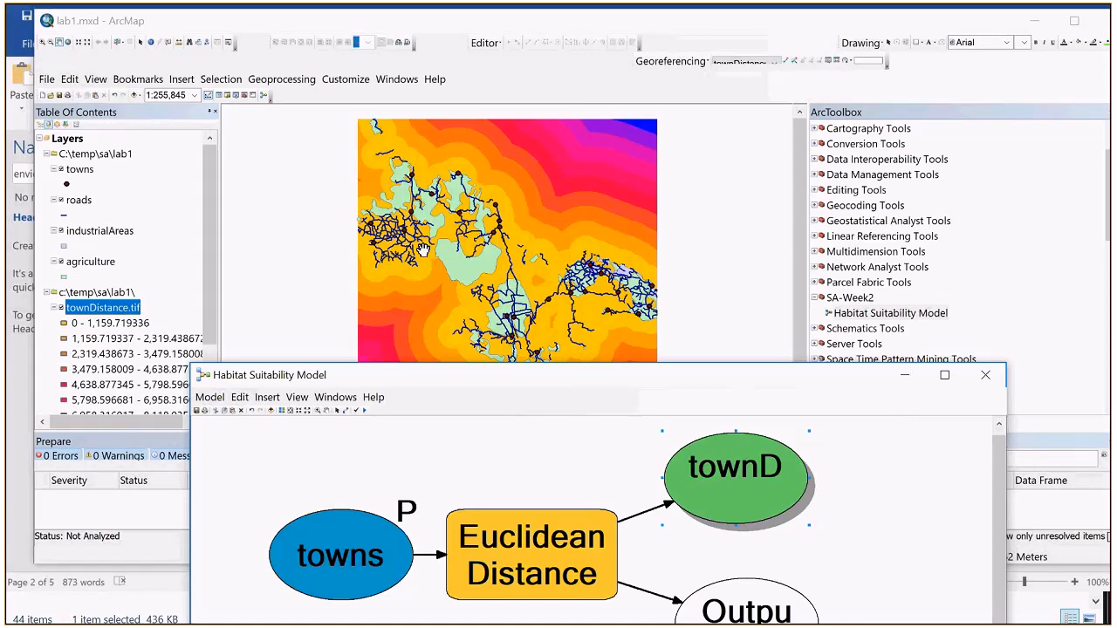
right_click(309, 564)
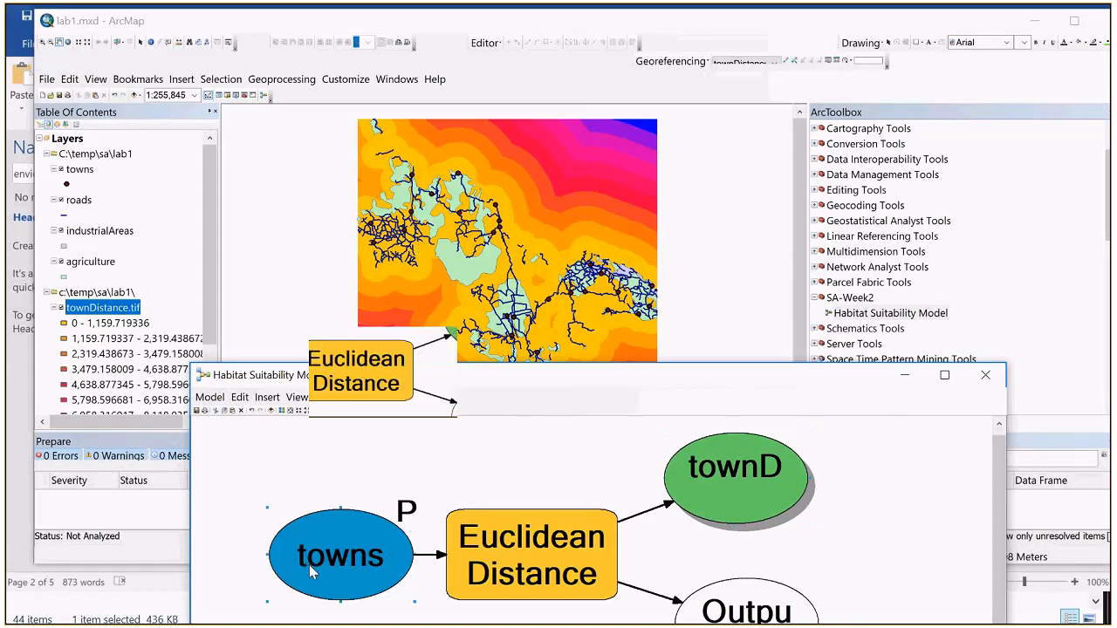
left_click(768, 491)
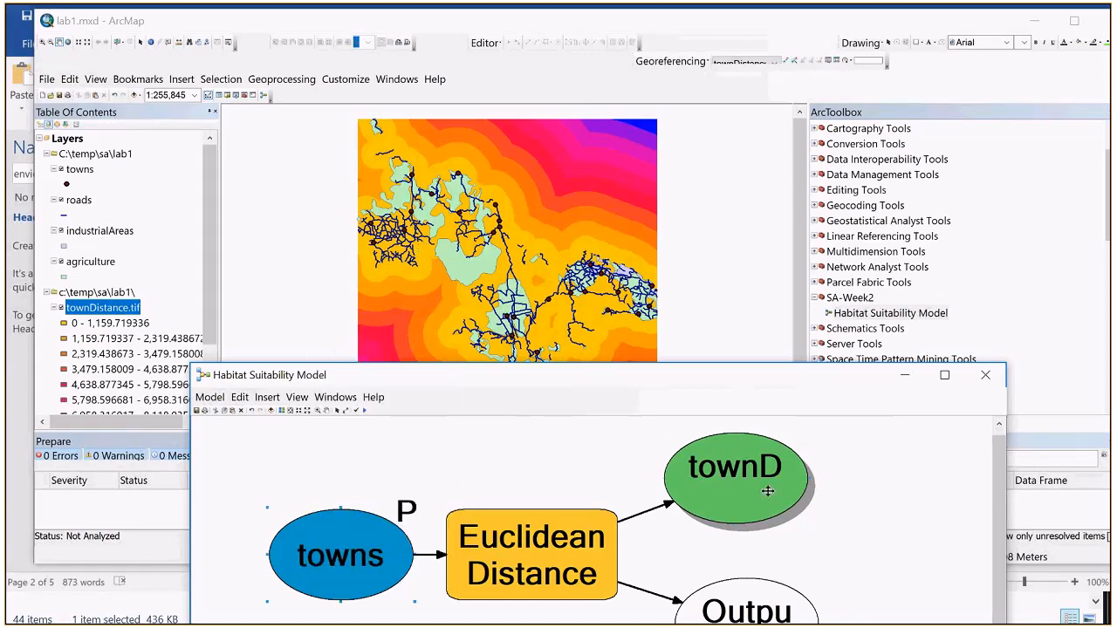
left_click(767, 491)
left_click_drag(727, 383, 727, 110)
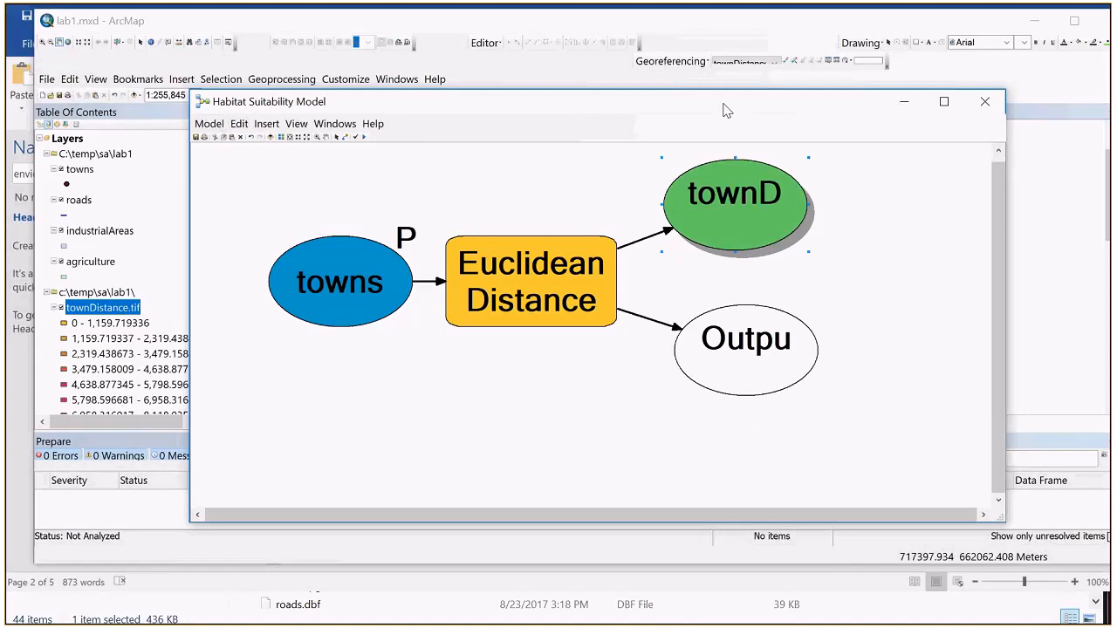
Step: Switch to lab1.docx in Word, review instructions 11 to 13, and highlight instruction 13 about copying the Euclidean distance operation
key("alt+Tab")
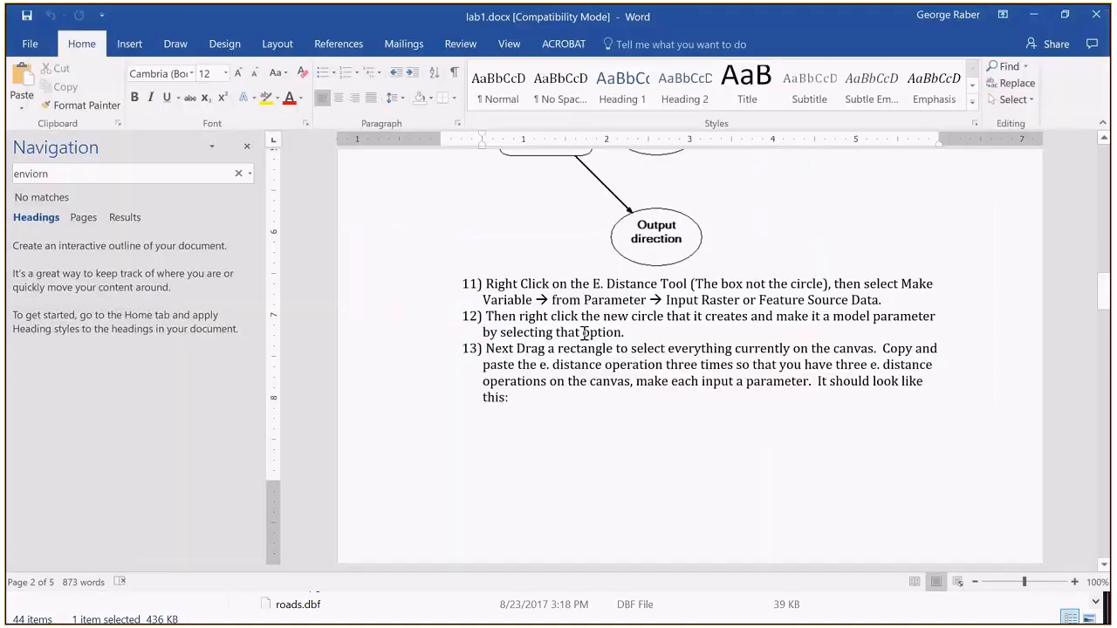
scroll(585, 334, "up", 3)
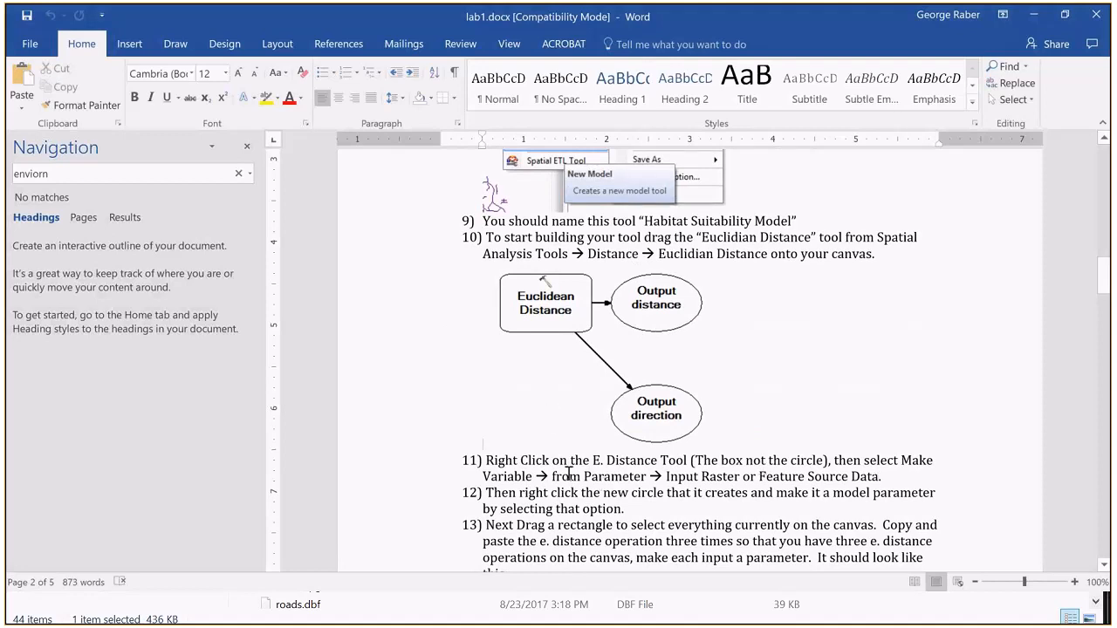
scroll(569, 476, "down", 3)
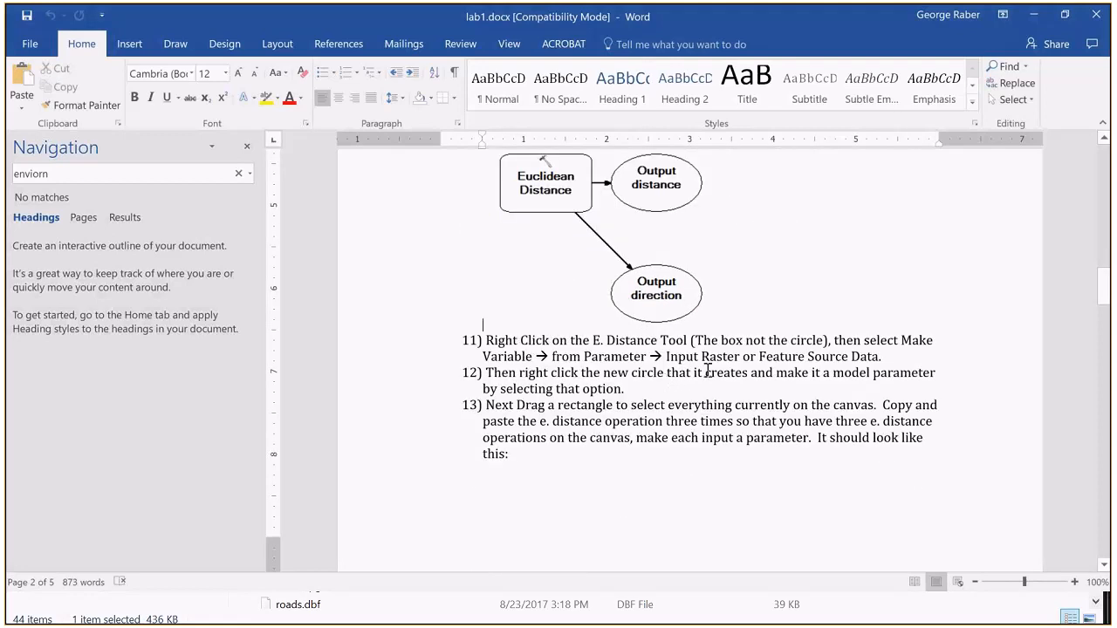
scroll(574, 464, "down", 2)
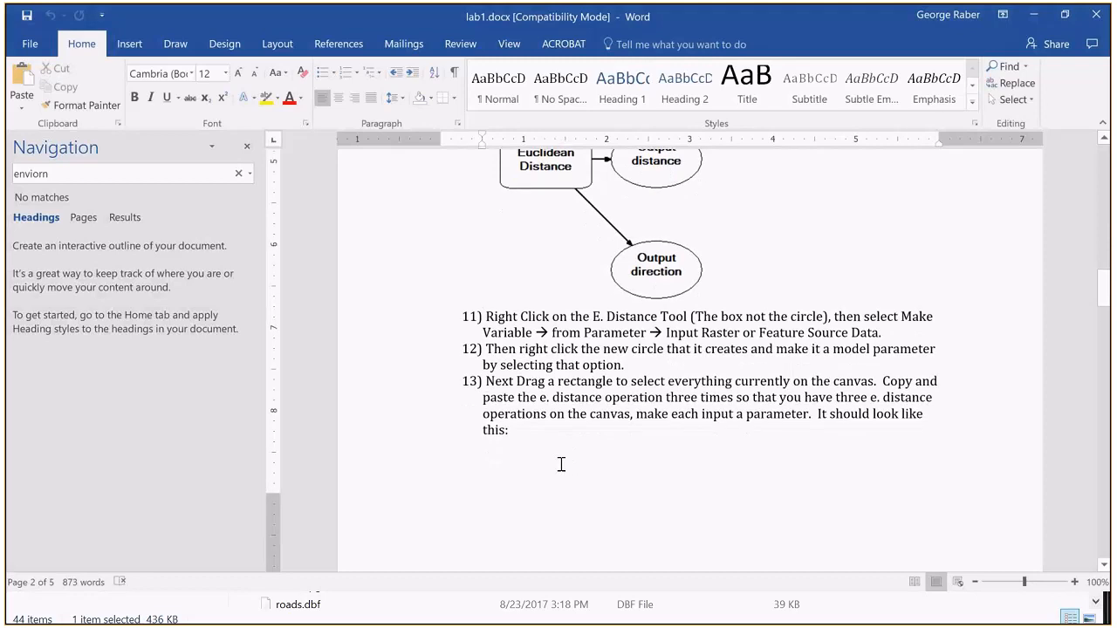
scroll(561, 464, "down", 2)
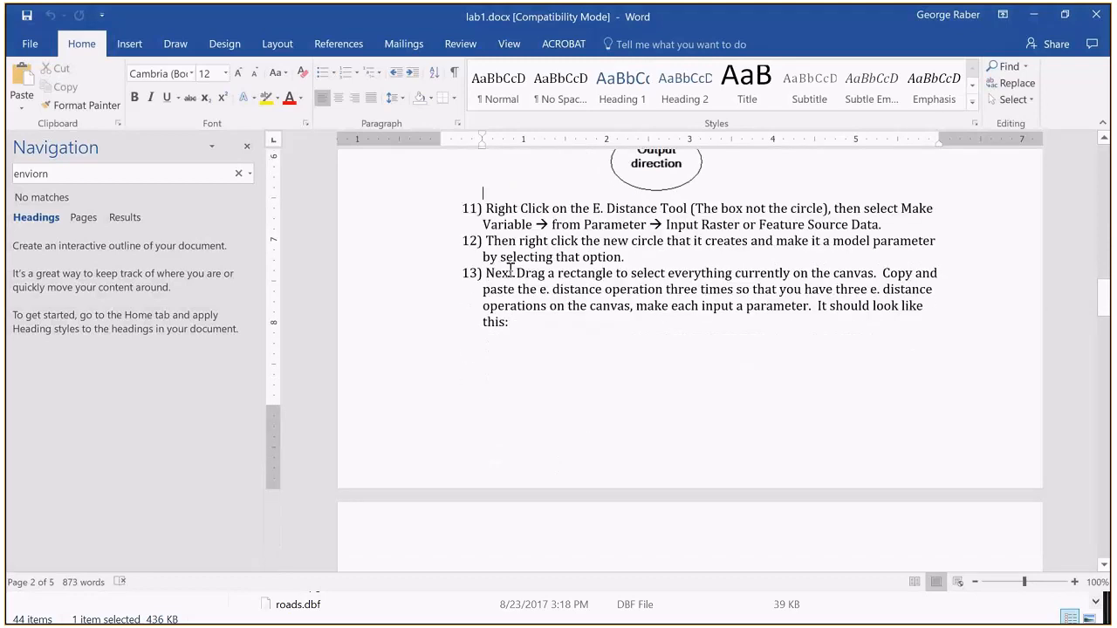
left_click_drag(489, 277, 620, 317)
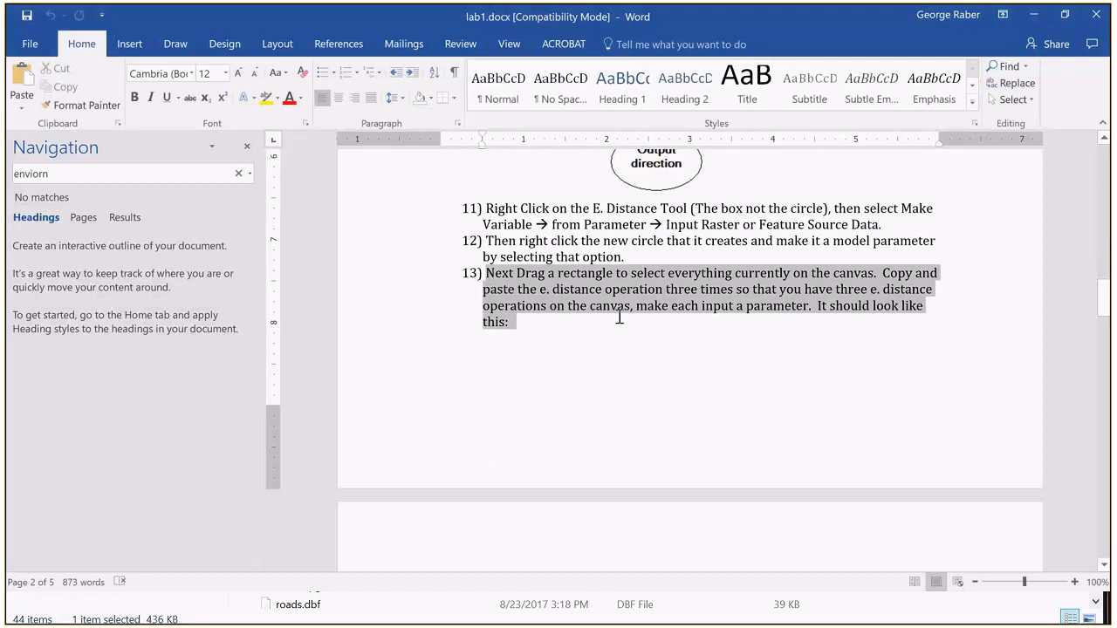
Step: Examine the diagram below instruction 13 in lab1.docx that shows how the copied Euclidean Distance operations should look
scroll(629, 323, "down", 2)
scroll(635, 326, "down", 4)
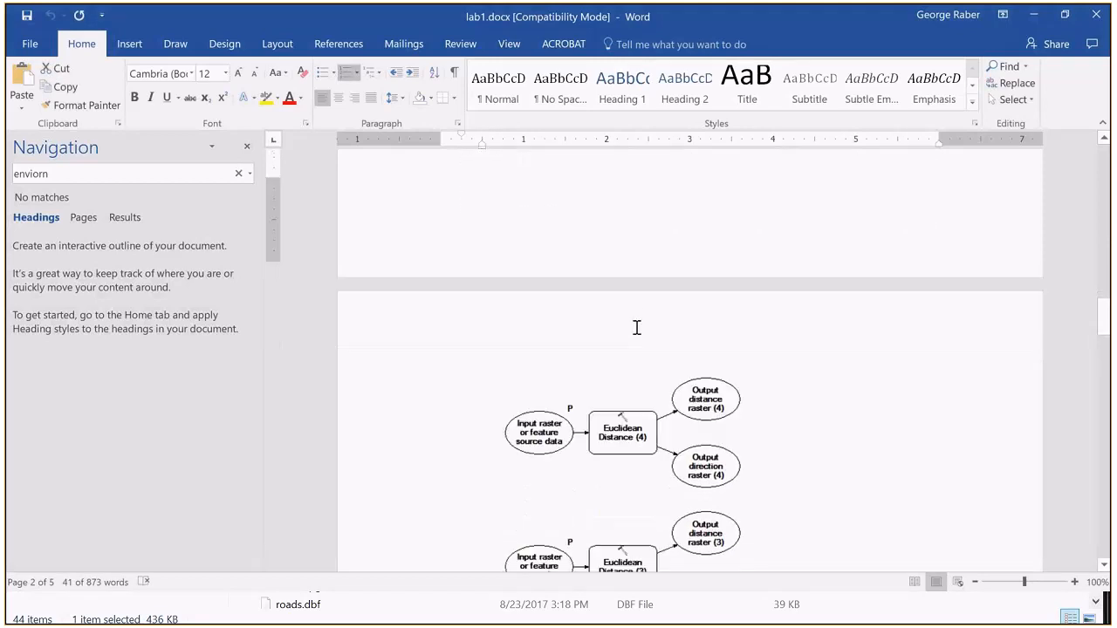
scroll(636, 327, "up", 5)
scroll(635, 326, "down", 13)
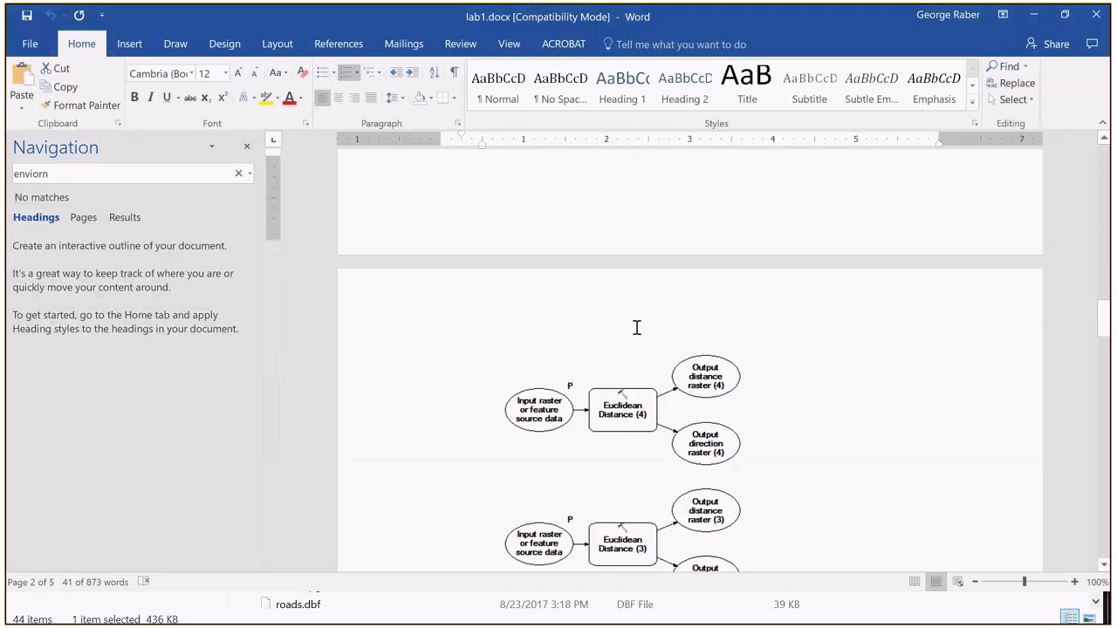
scroll(635, 327, "up", 14)
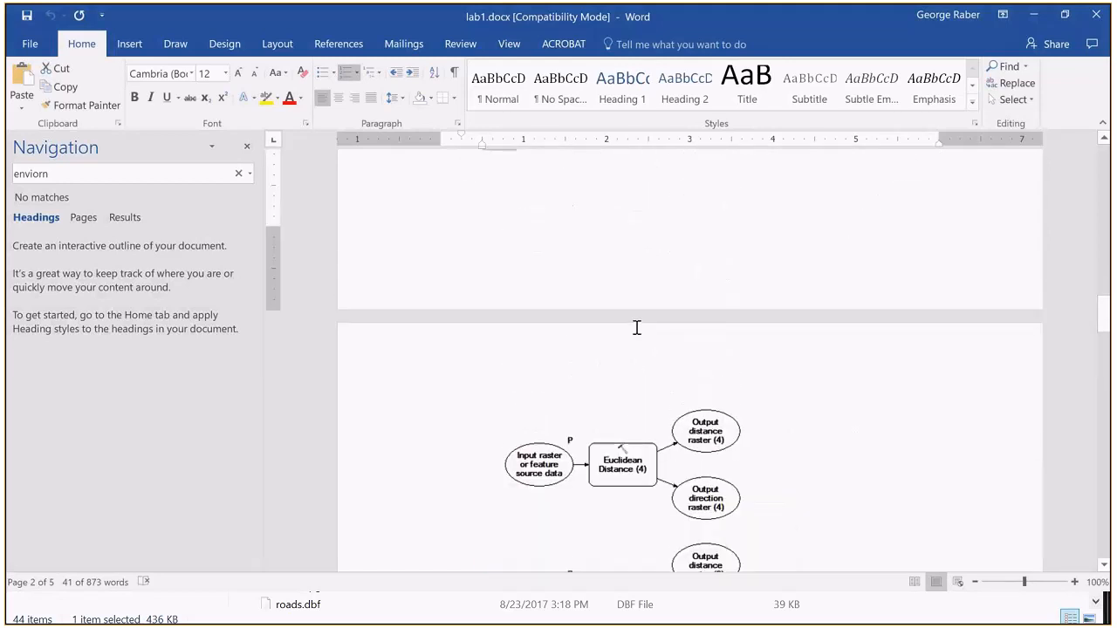
Step: Switch to ArcMap and move the Habitat Suitability Model window up to the upper edge of the screen
key("alt+Tab")
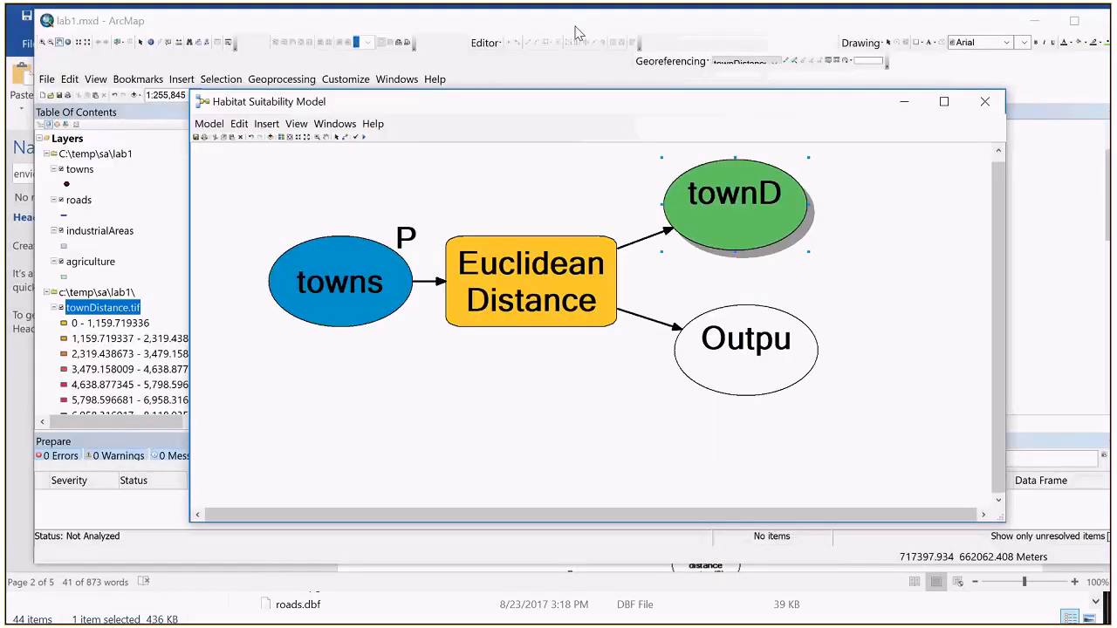
left_click(827, 358)
left_click_drag(650, 91, 657, 19)
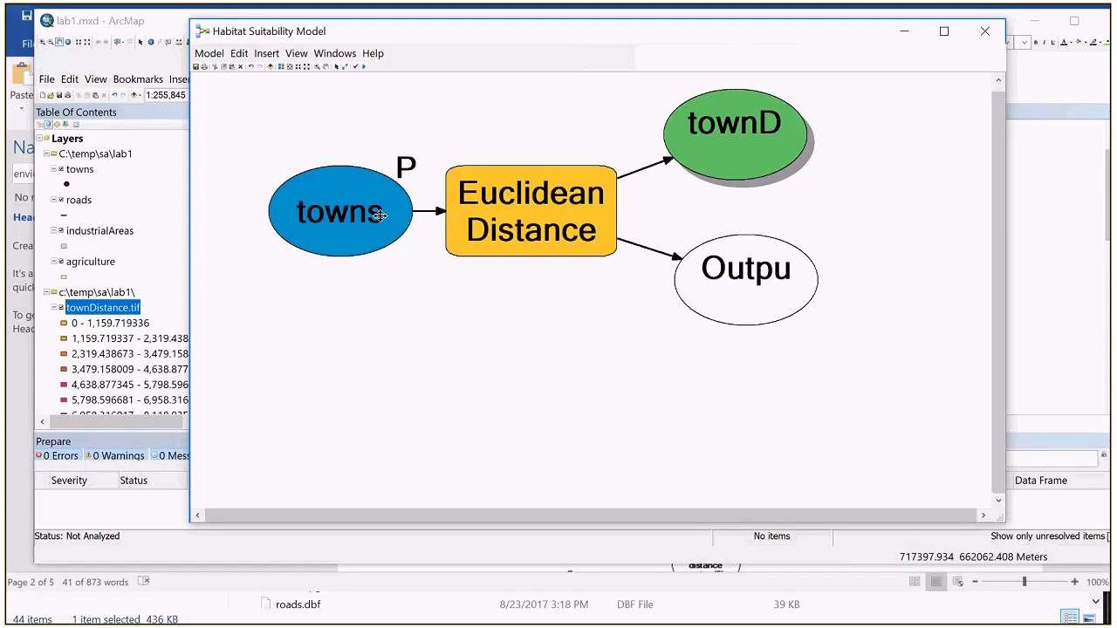
left_click_drag(884, 385, 218, 80)
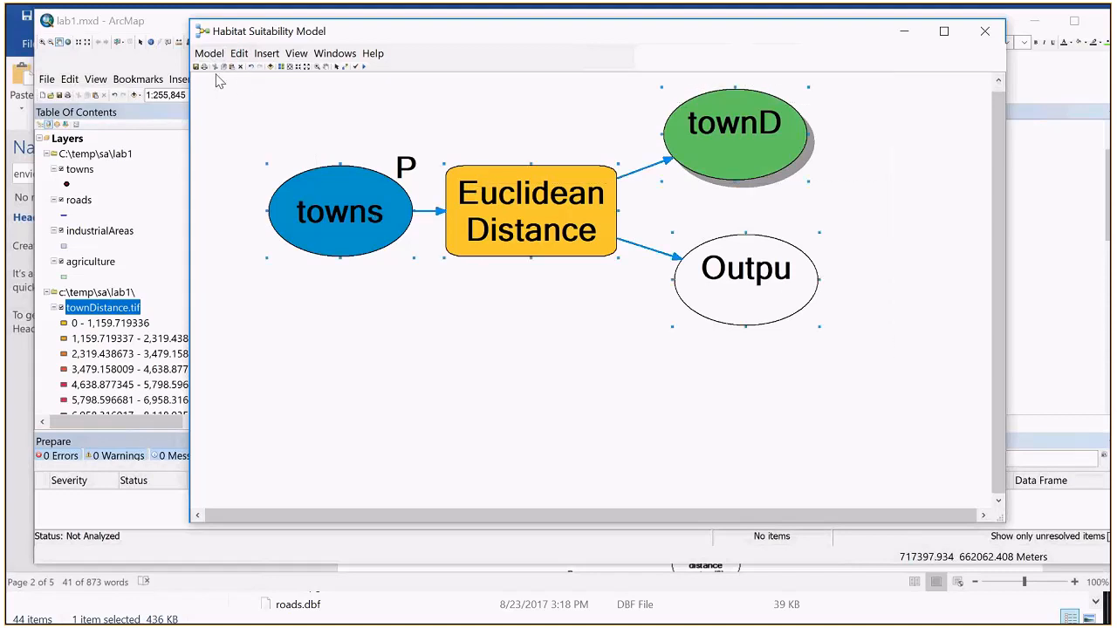
left_click(230, 117)
left_click_drag(225, 91, 894, 369)
right_click(757, 129)
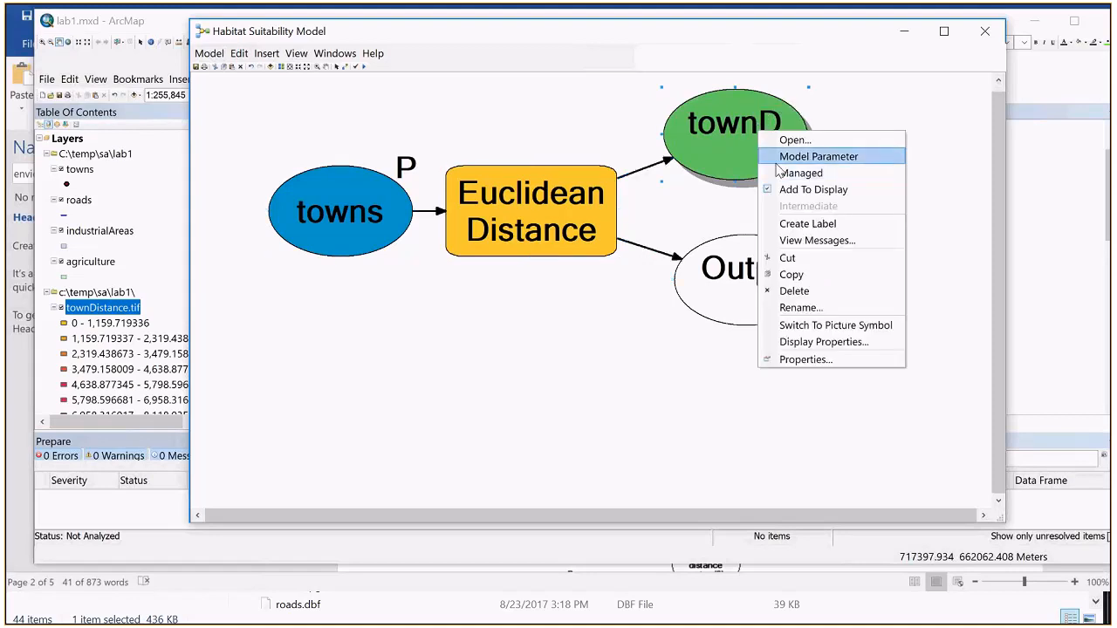
left_click(521, 299)
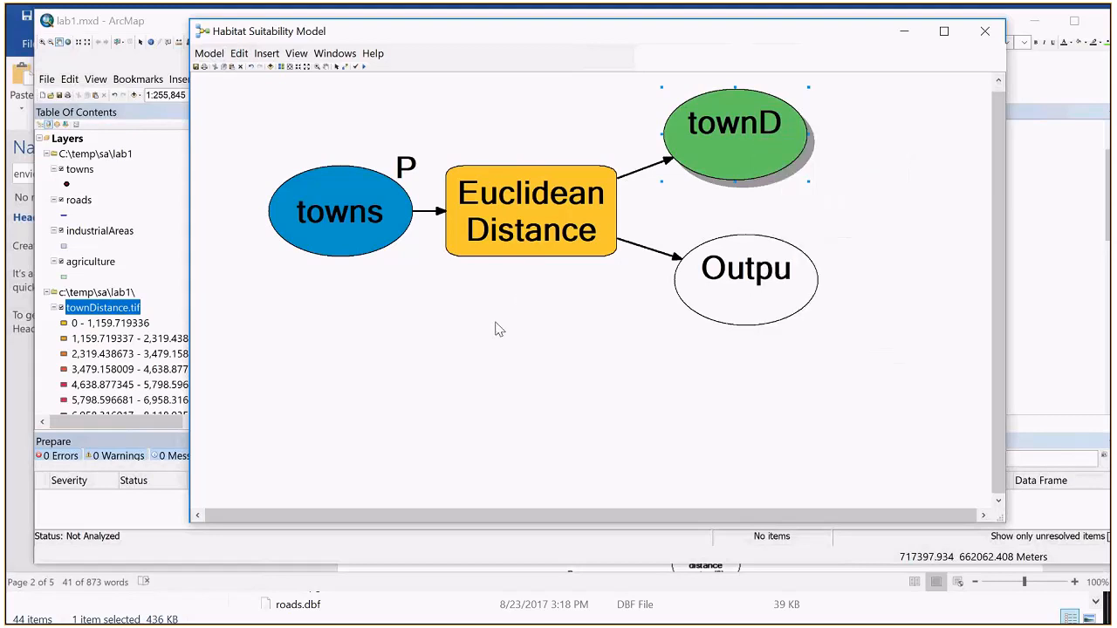
Step: Copy the complete Euclidean Distance operation with its towns input and both outputs, and paste three duplicates onto the canvas
left_click_drag(247, 73, 881, 372)
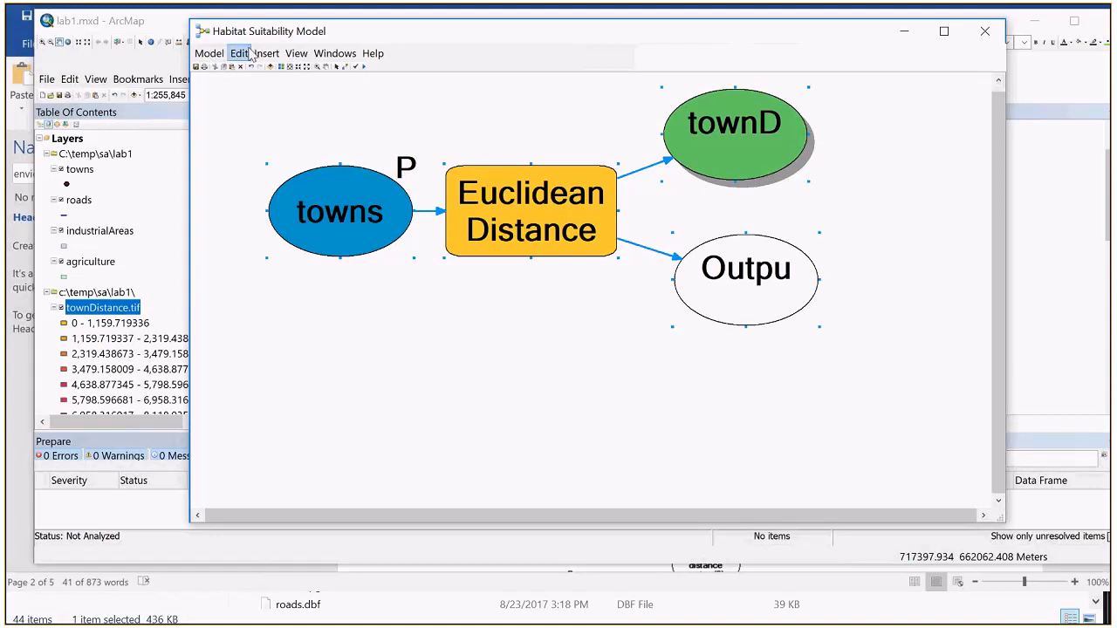
right_click(522, 201)
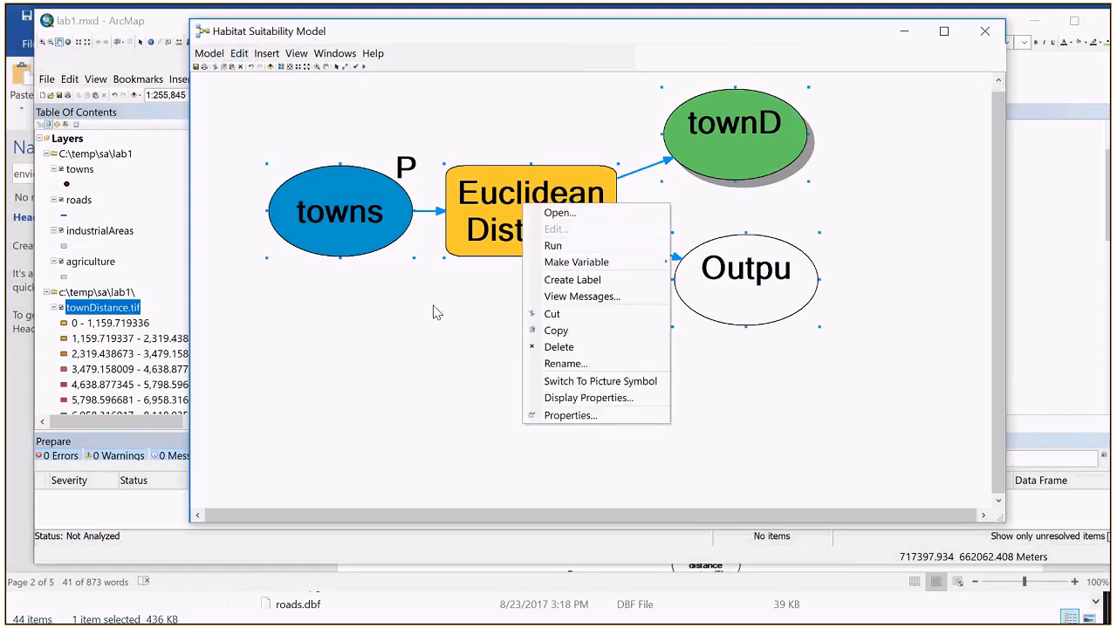
left_click(567, 331)
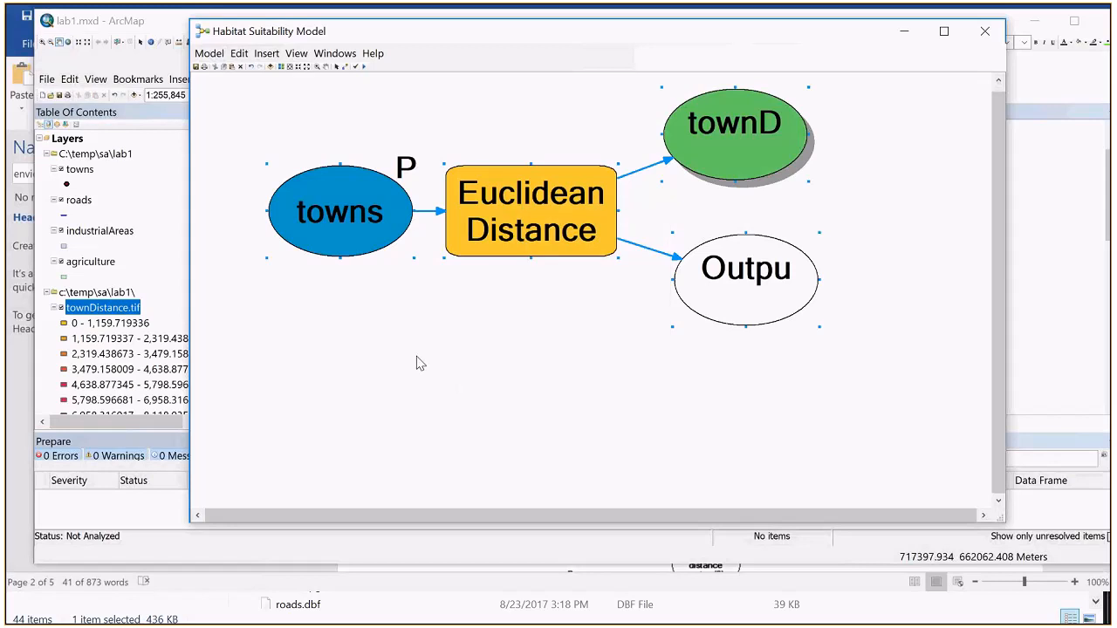
left_click(333, 373)
key("ctrl+v")
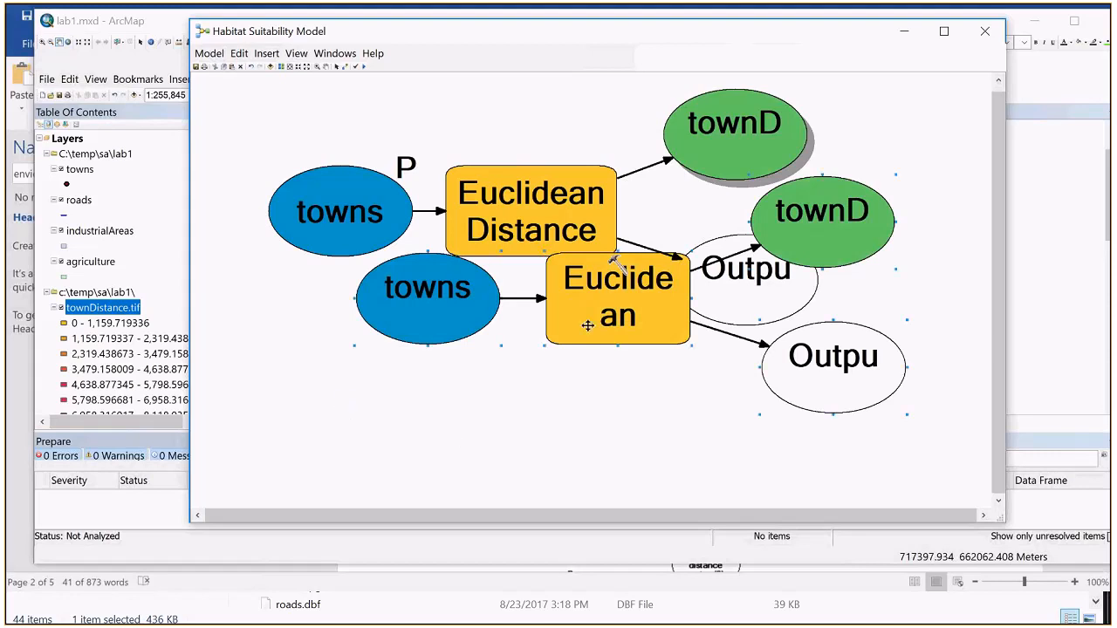
key("ctrl+v")
Step: Try to separate the overlapping pasted copies by moving their elements by hand
mouse_move(574, 319)
left_mouse_down()
mouse_move(467, 353)
mouse_move(570, 328)
left_mouse_up()
left_click_drag(466, 299, 373, 416)
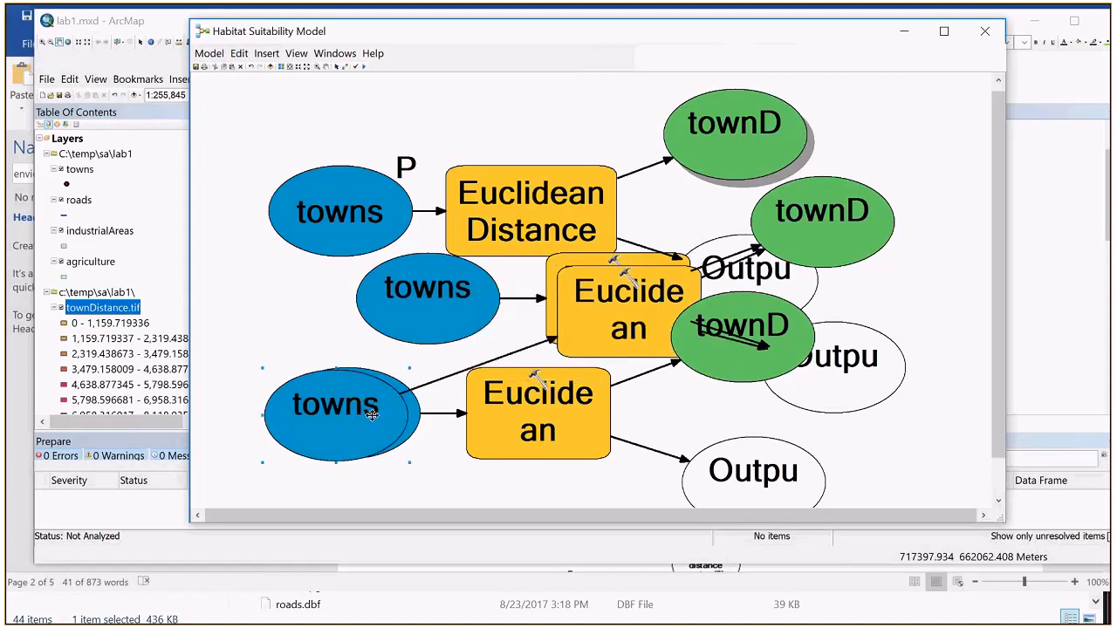
left_click_drag(598, 324, 518, 425)
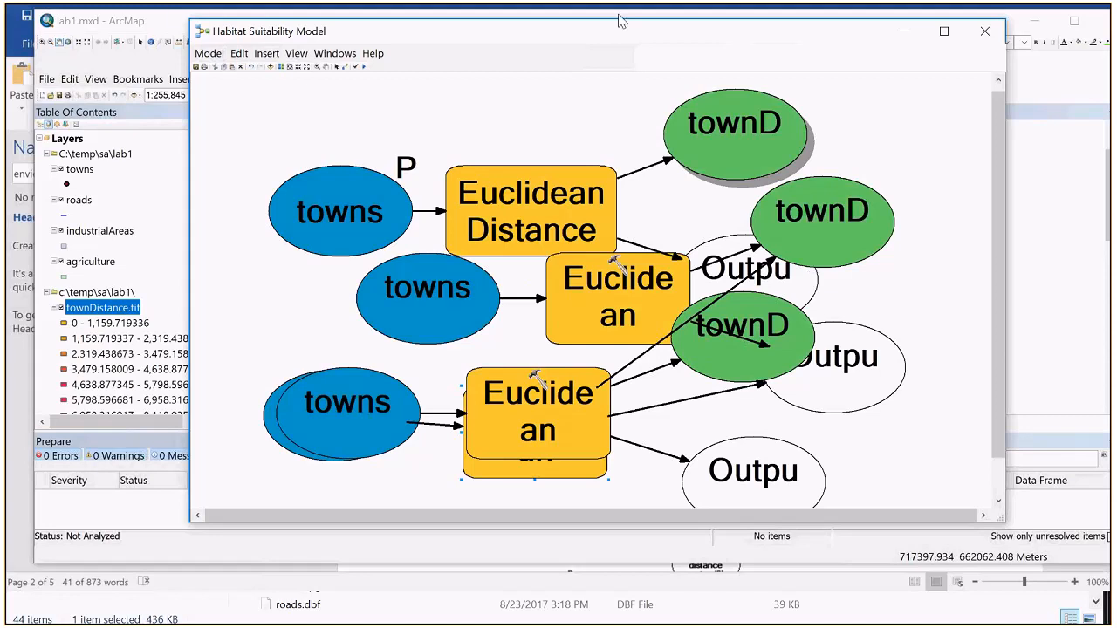
Step: Apply the automatic layout to all model elements and fit the whole model in the window
left_click(285, 68)
left_click(283, 68)
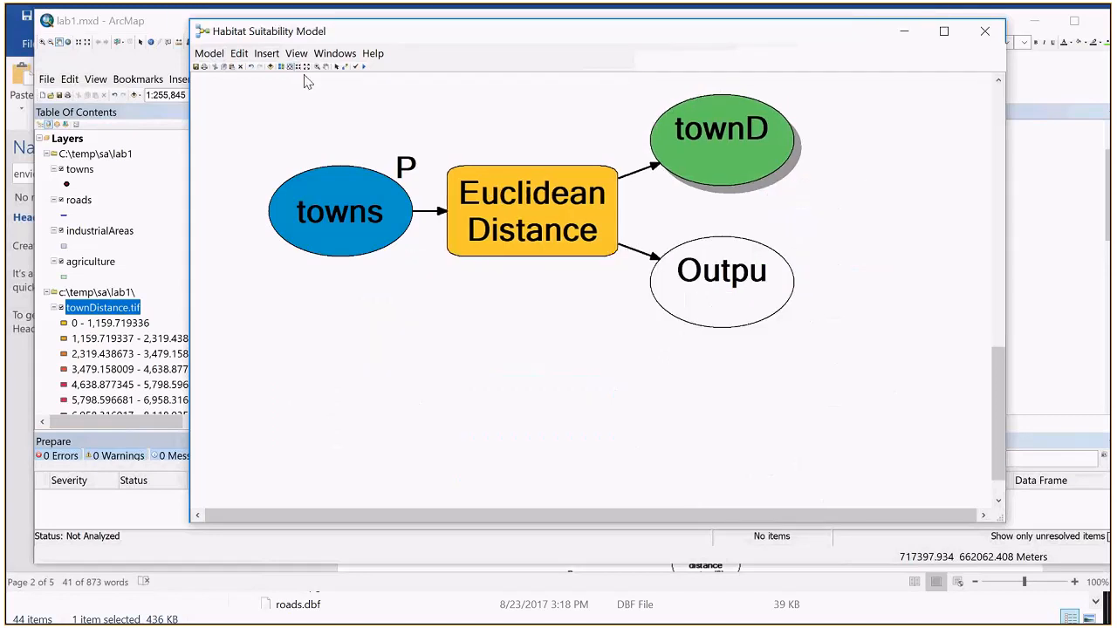
left_click(288, 68)
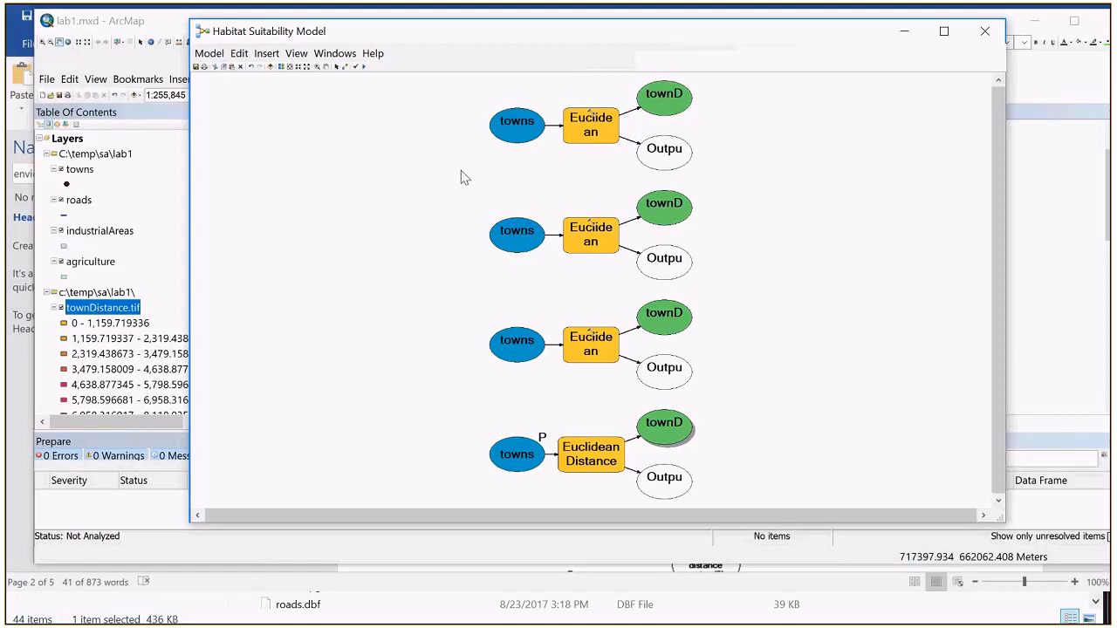
Step: Set the input of the uppermost Euclidean Distance copy to the roads layer
double_click(516, 125)
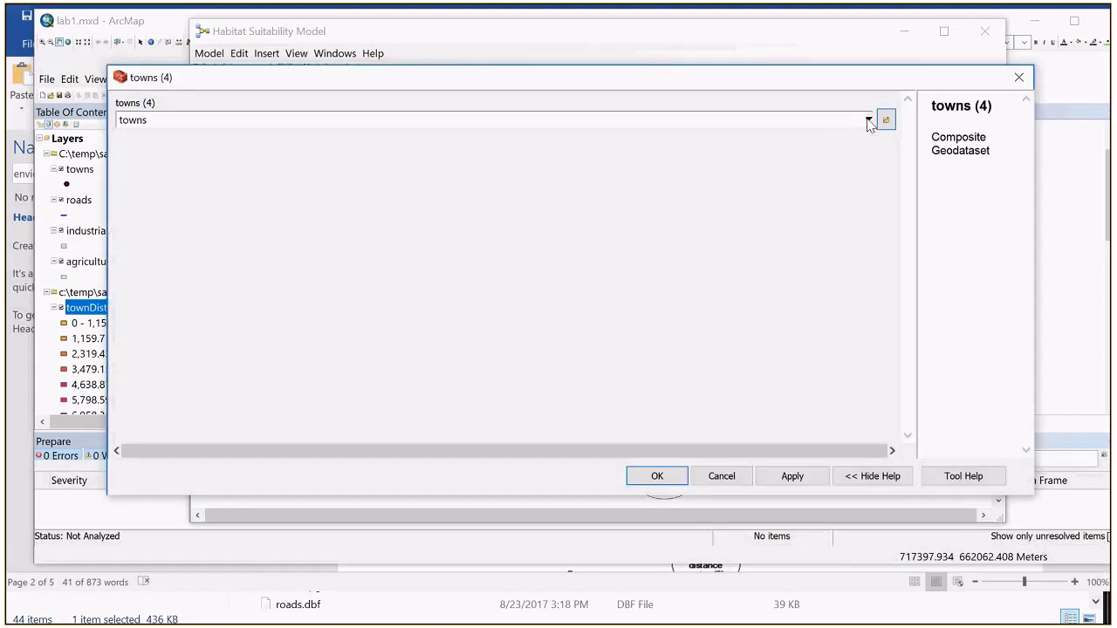
left_click(868, 121)
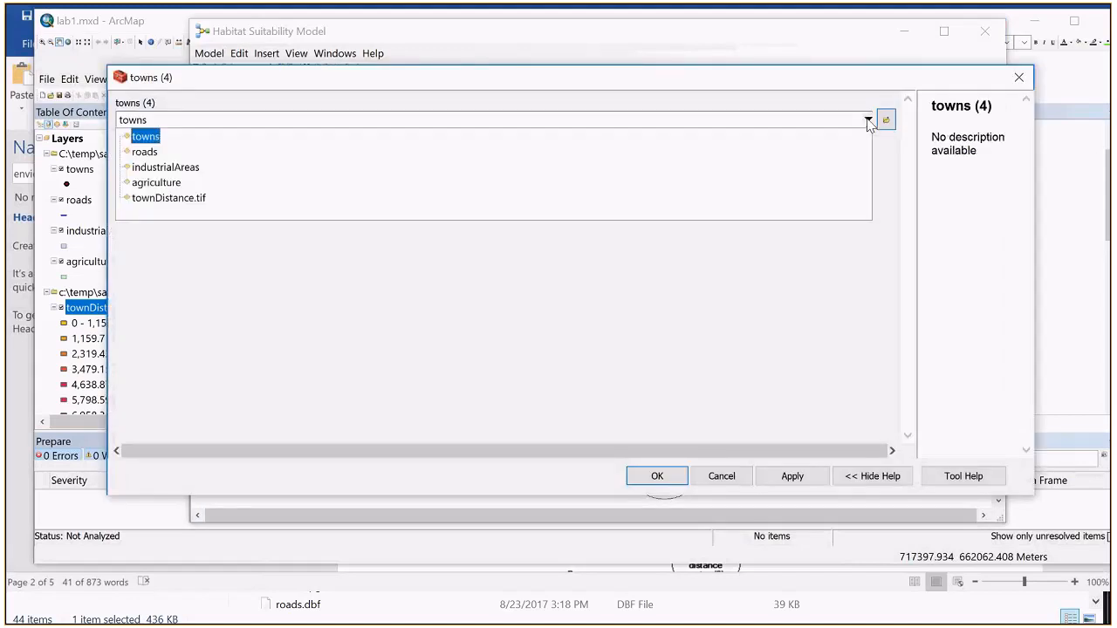
left_click(170, 156)
left_click(655, 475)
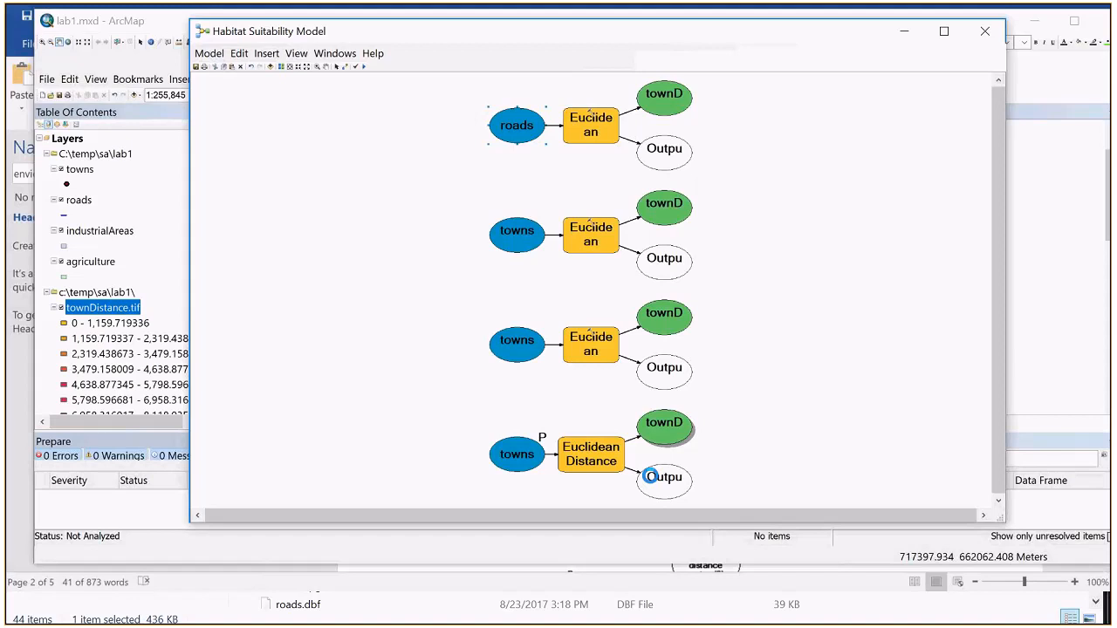
Step: Set the input of the second Euclidean Distance copy from the top to the industrialAreas layer
double_click(513, 232)
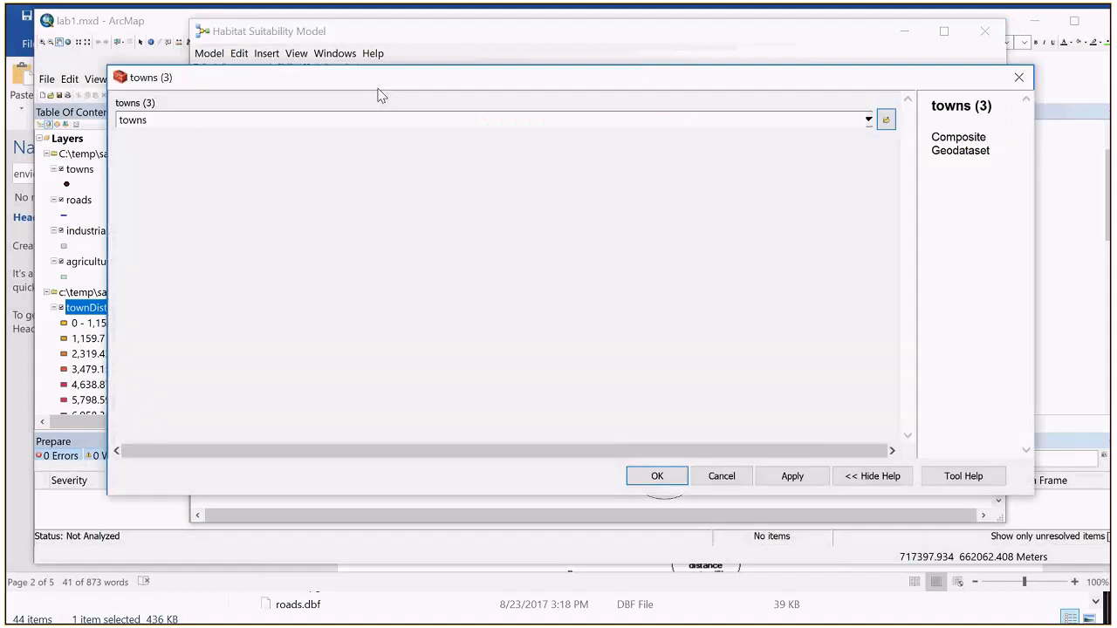
left_click(868, 121)
left_click(438, 175)
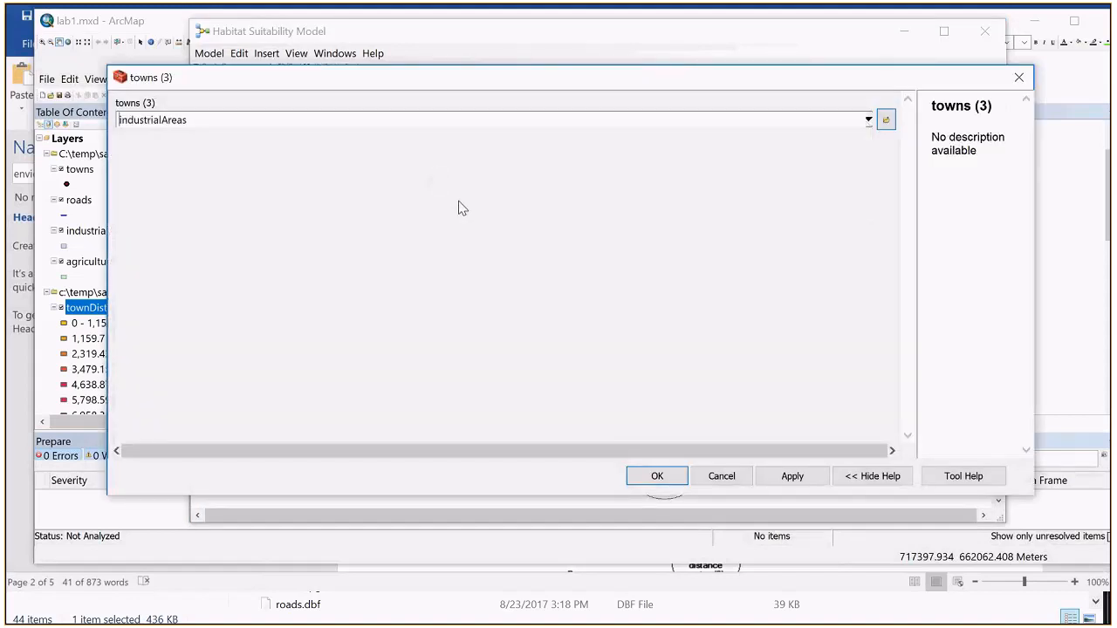
left_click(659, 476)
Step: Set the input of the third Euclidean Distance copy from the top to the agriculture layer
double_click(515, 341)
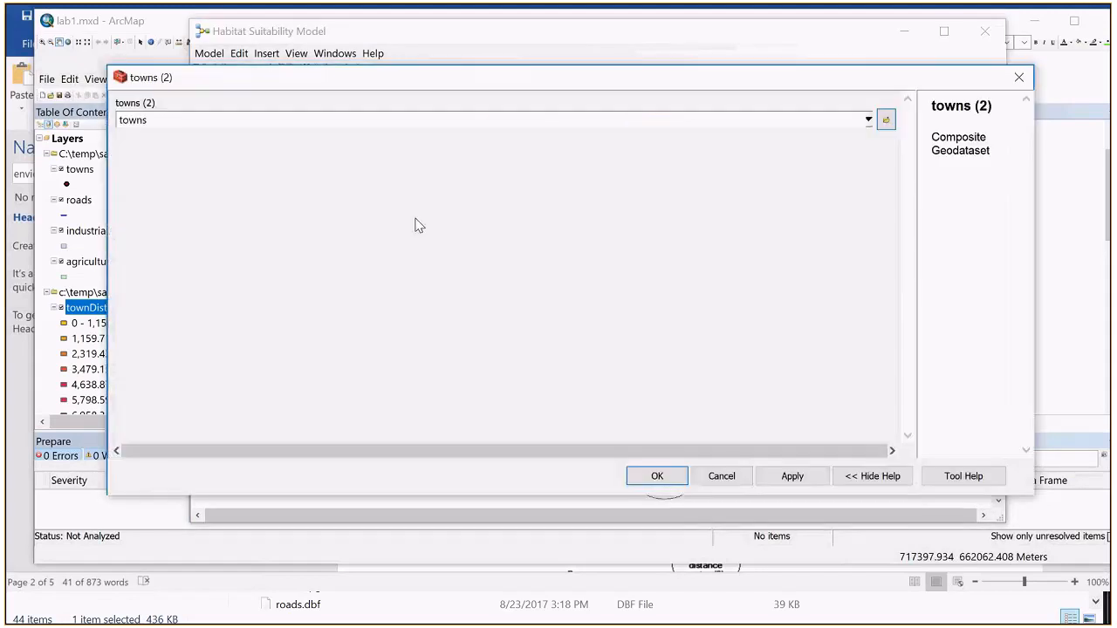
left_click(868, 120)
left_click(552, 184)
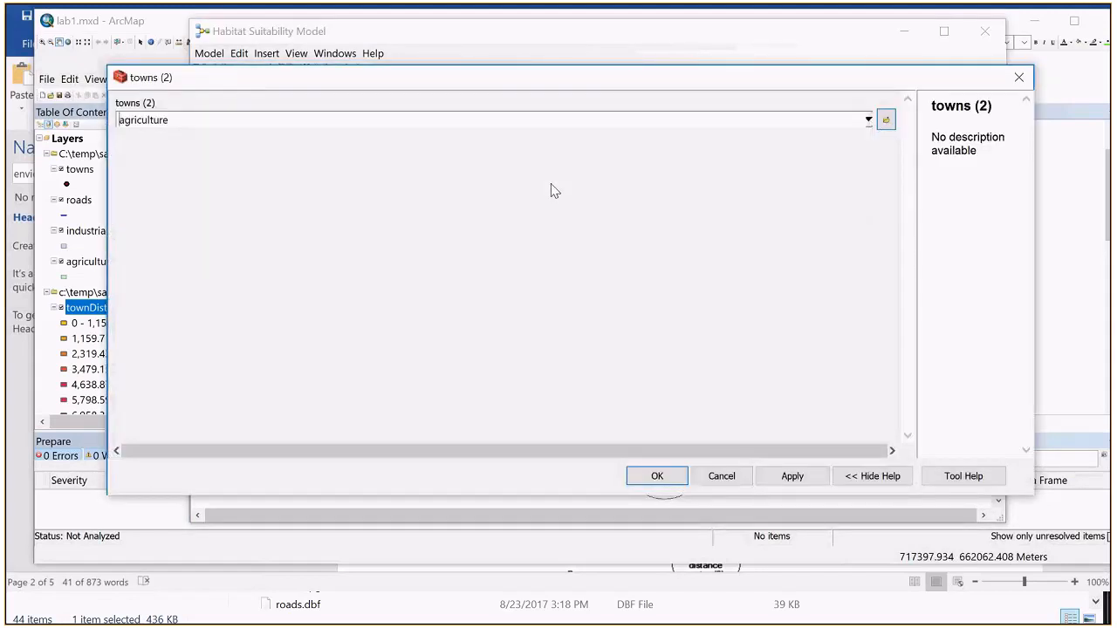
left_click(657, 476)
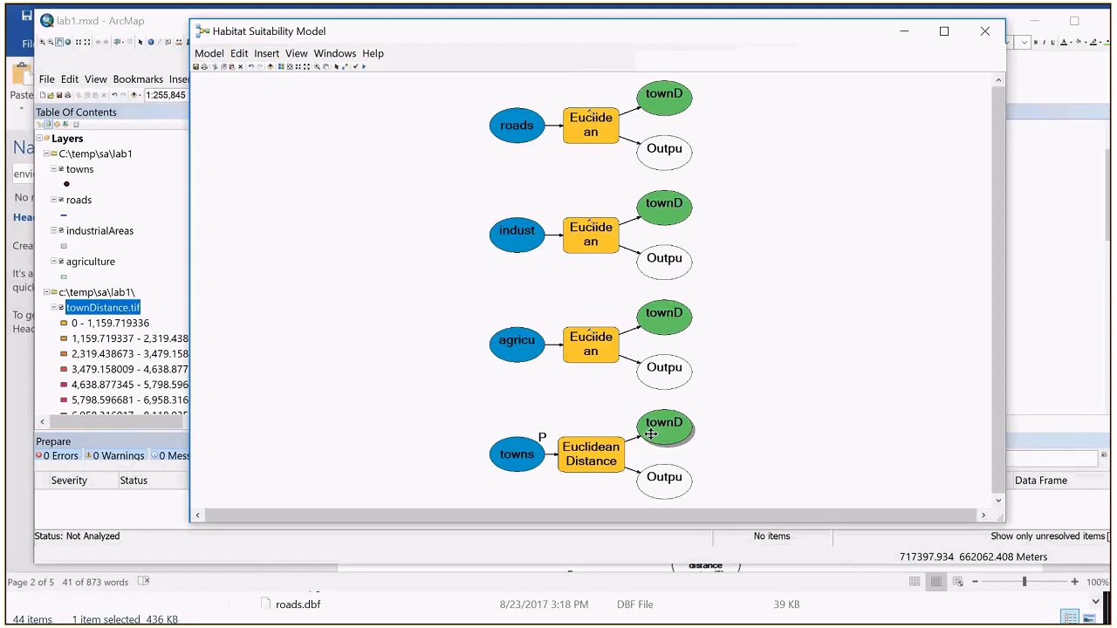
Step: Set the distance raster output of the agriculture operation to c:\temp\sa\lab1\agDistance.tif, allowing the ActiveX interaction
double_click(667, 321)
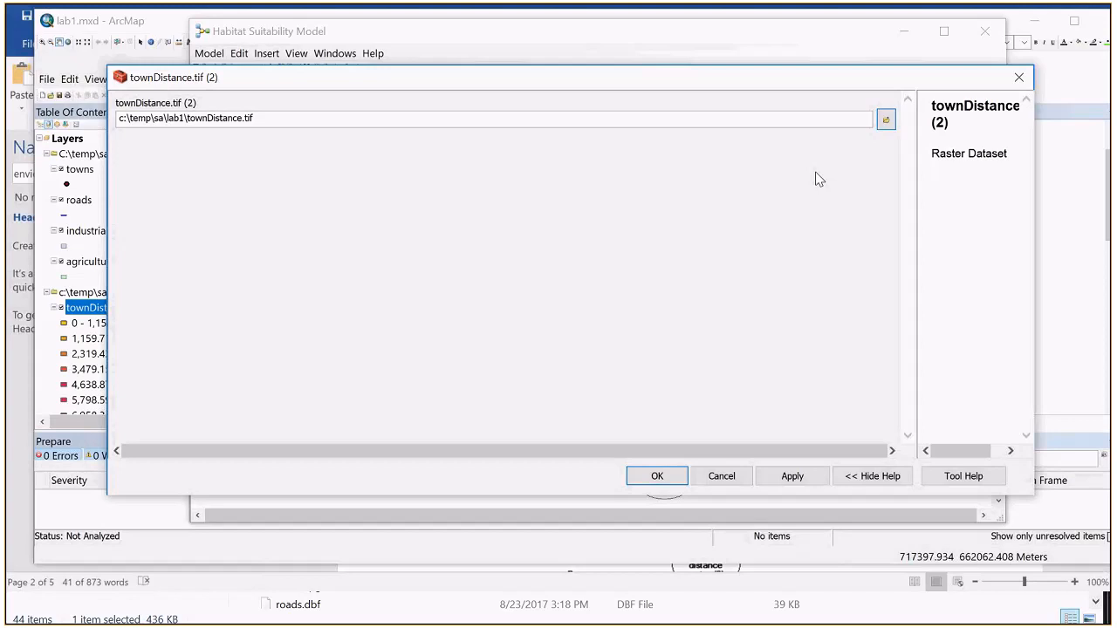
left_click(209, 119)
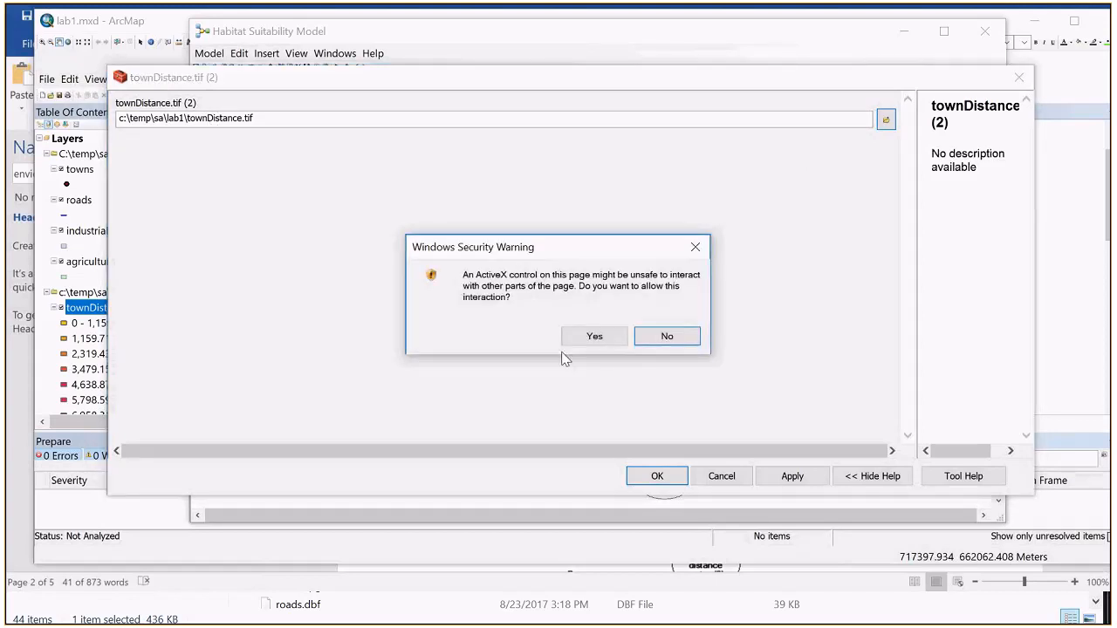
left_click(593, 337)
key("Delete")
key("Delete")
key("Delete")
key("Delete")
key("Delete")
key("Delete")
key("BackSpace")
key("BackSpace")
key("BackSpace")
key("BackSpace")
type("agDista")
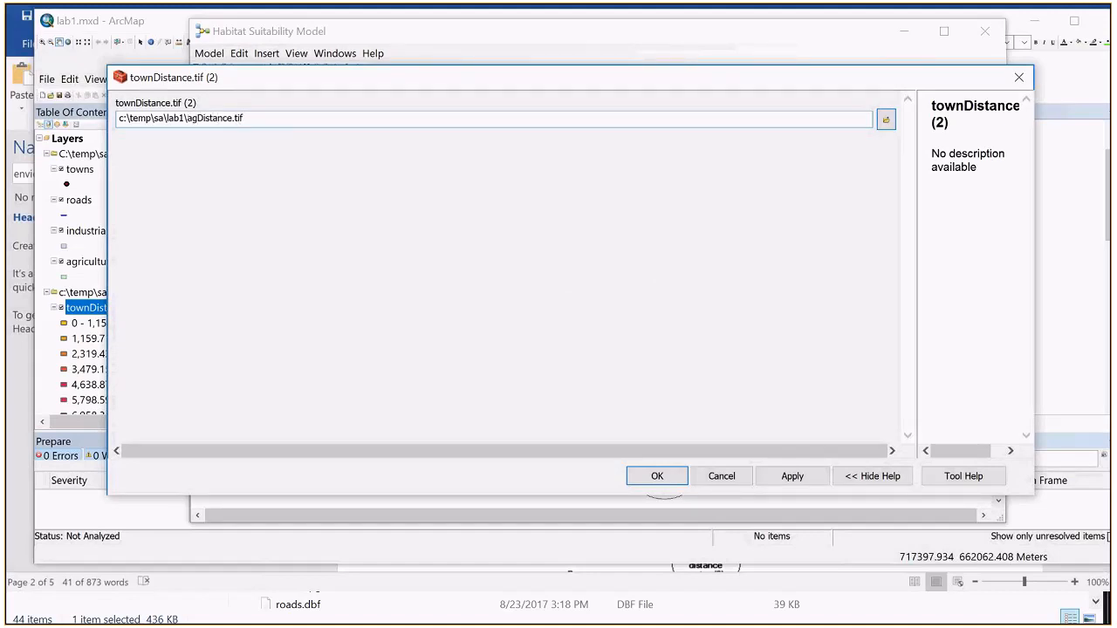
left_click(658, 478)
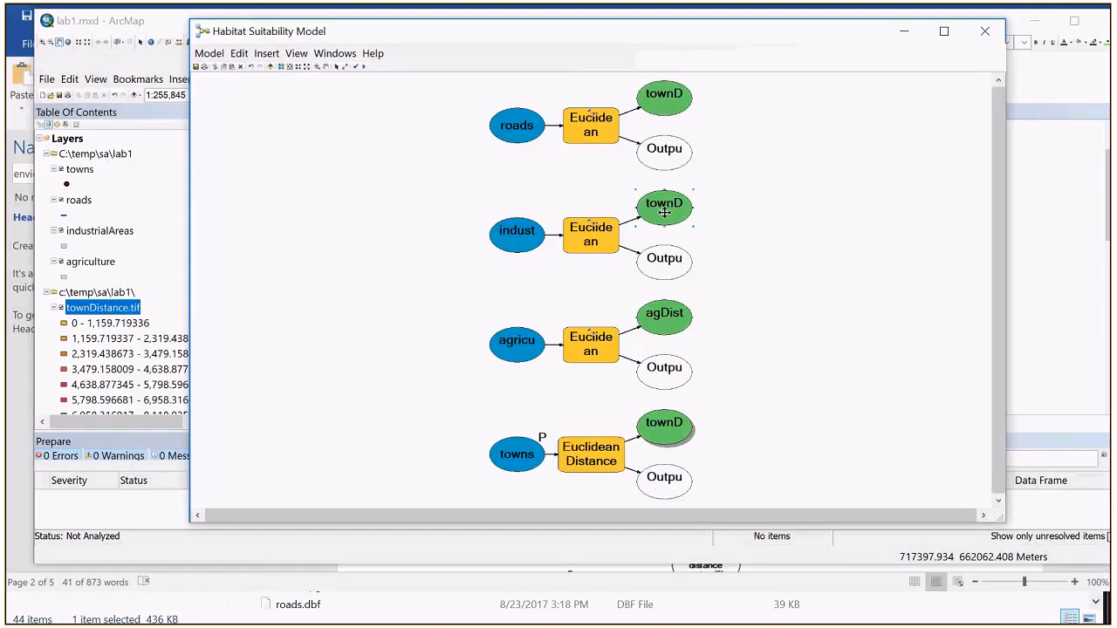
Step: Set the distance raster output of the industrialAreas operation to c:\temp\sa\lab1\iaDistance.tif, allowing the ActiveX interaction
double_click(663, 207)
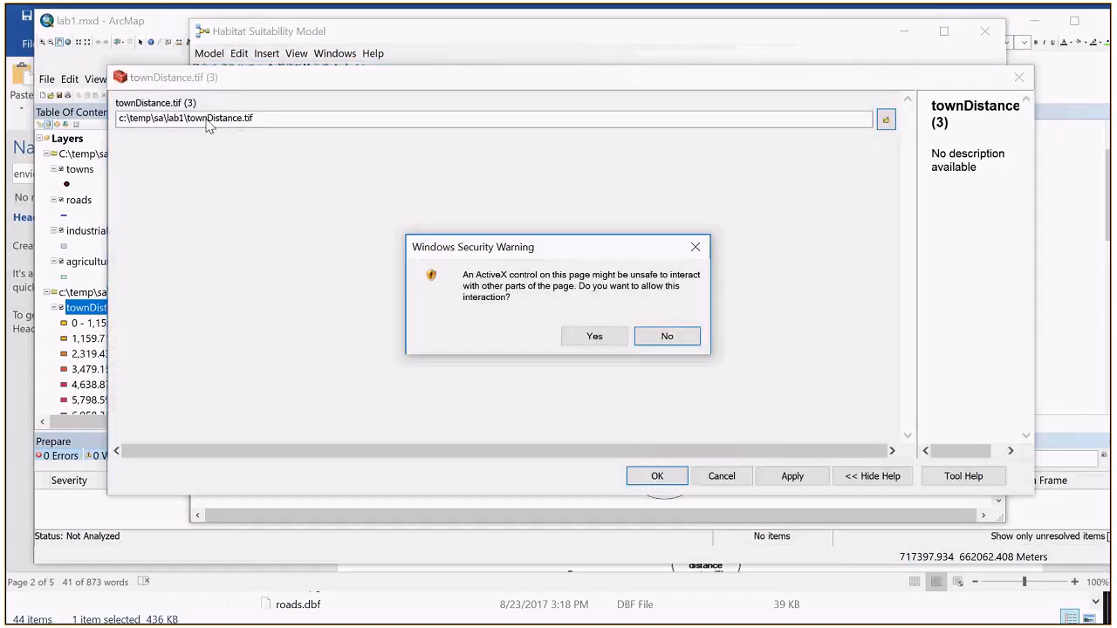
left_click(594, 336)
left_click(208, 119)
key("BackSpace")
key("BackSpace")
key("BackSpace")
key("BackSpace")
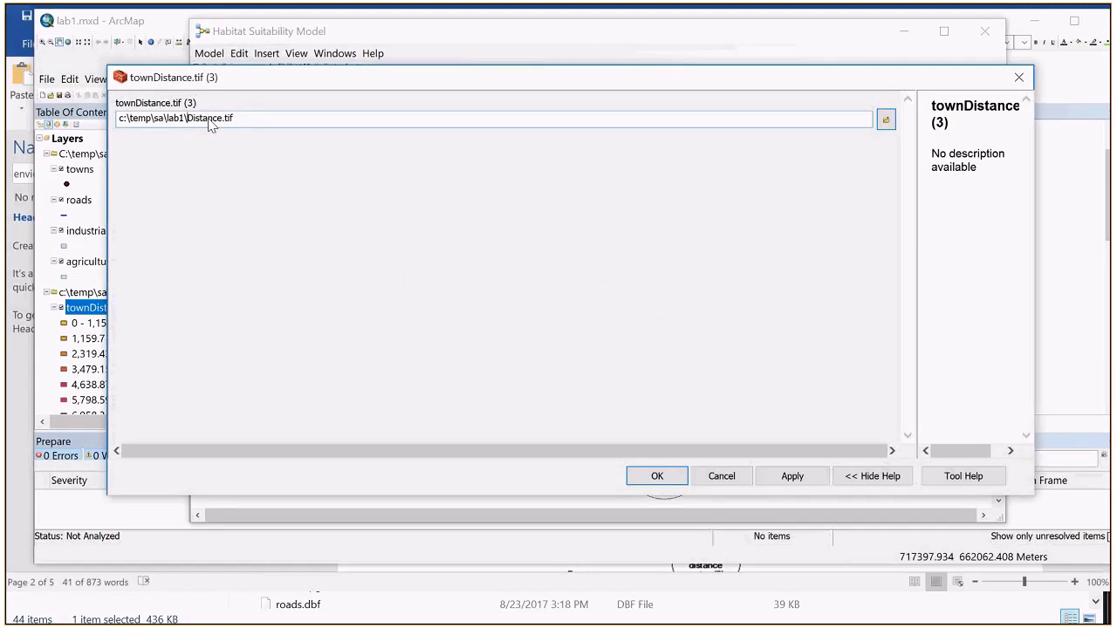
type("ia")
left_click(656, 475)
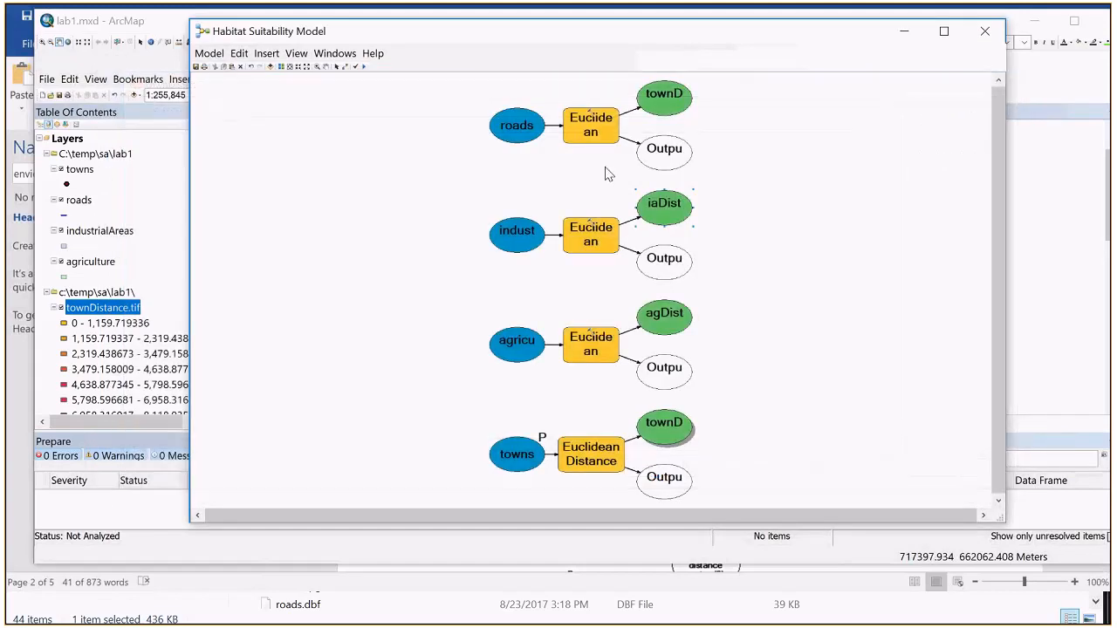
Step: Set the distance raster output of the roads operation to c:\temp\sa\lab1\roadDistance.tif, allowing the ActiveX interaction
double_click(663, 92)
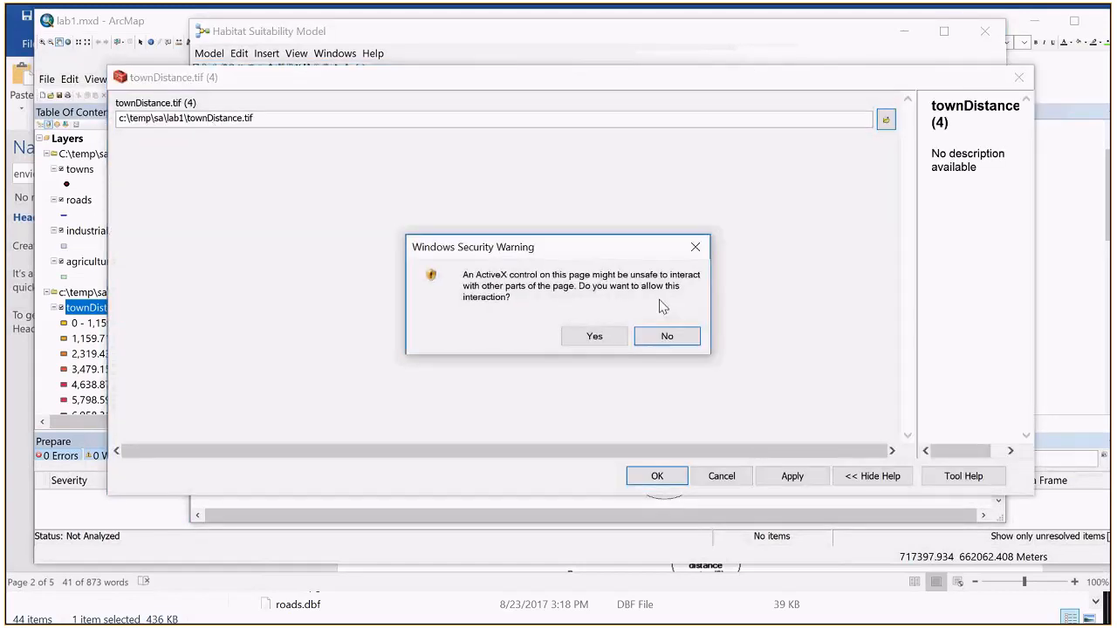
left_click(574, 341)
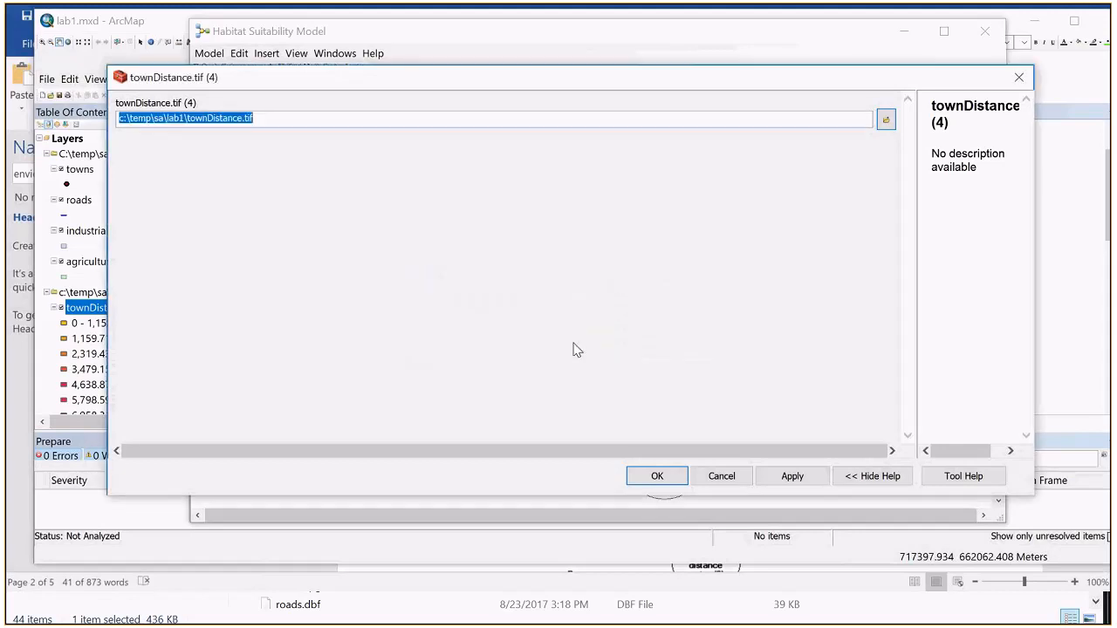
left_click(208, 124)
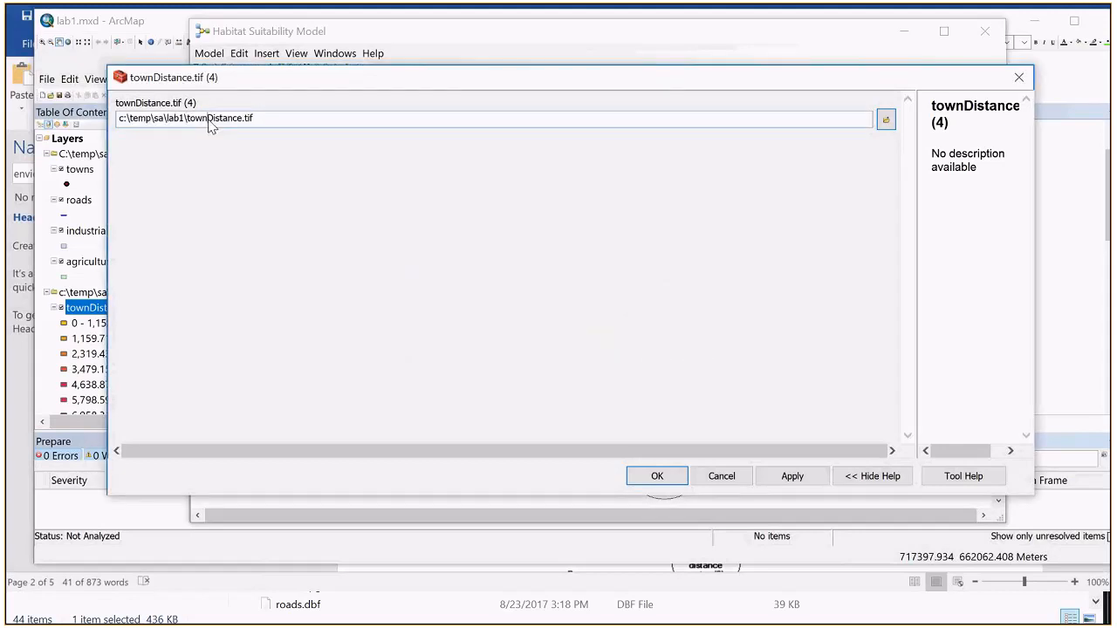
key("BackSpace")
key("BackSpace")
key("BackSpace")
key("BackSpace")
type("road")
left_click(657, 476)
Step: Check the roads Euclidean Distance settings and its distance raster output path without changing them
double_click(591, 131)
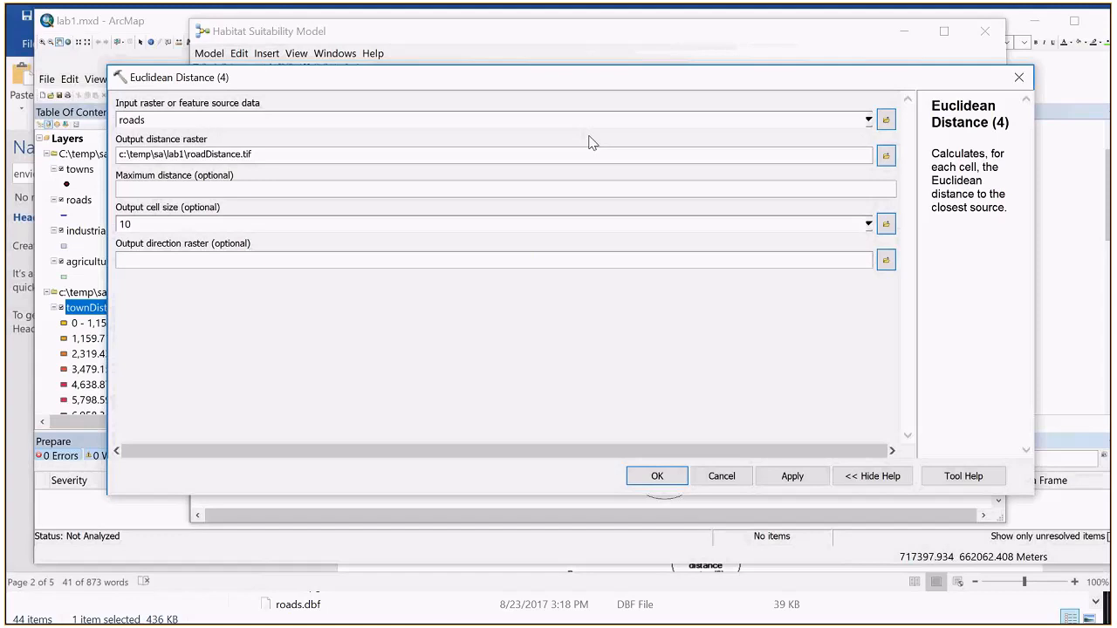
left_click(736, 477)
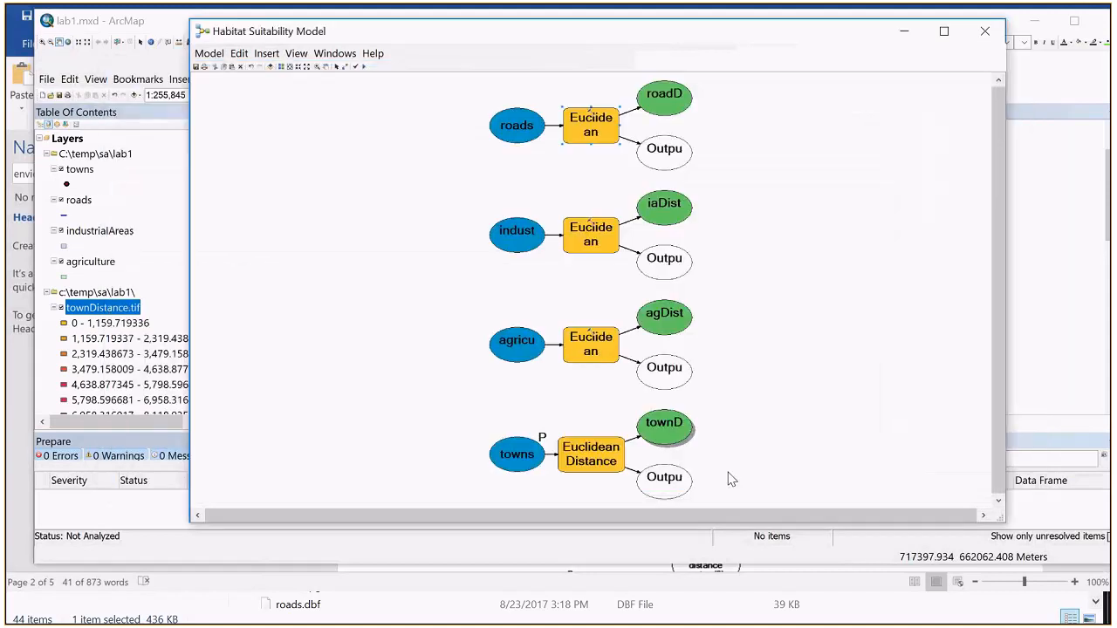
double_click(668, 101)
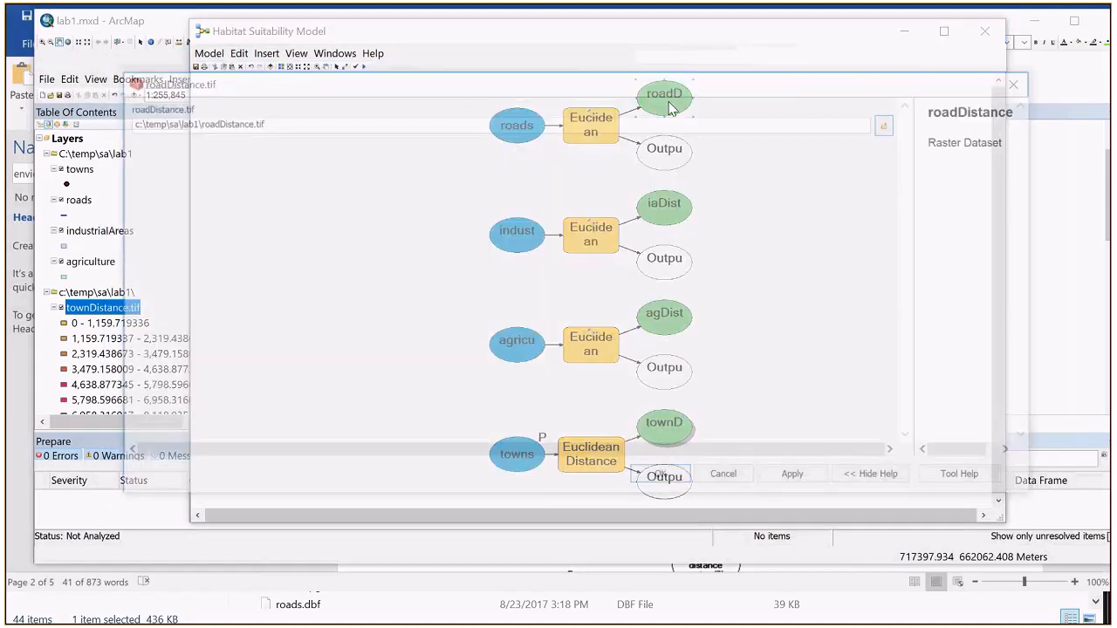
left_click(739, 480)
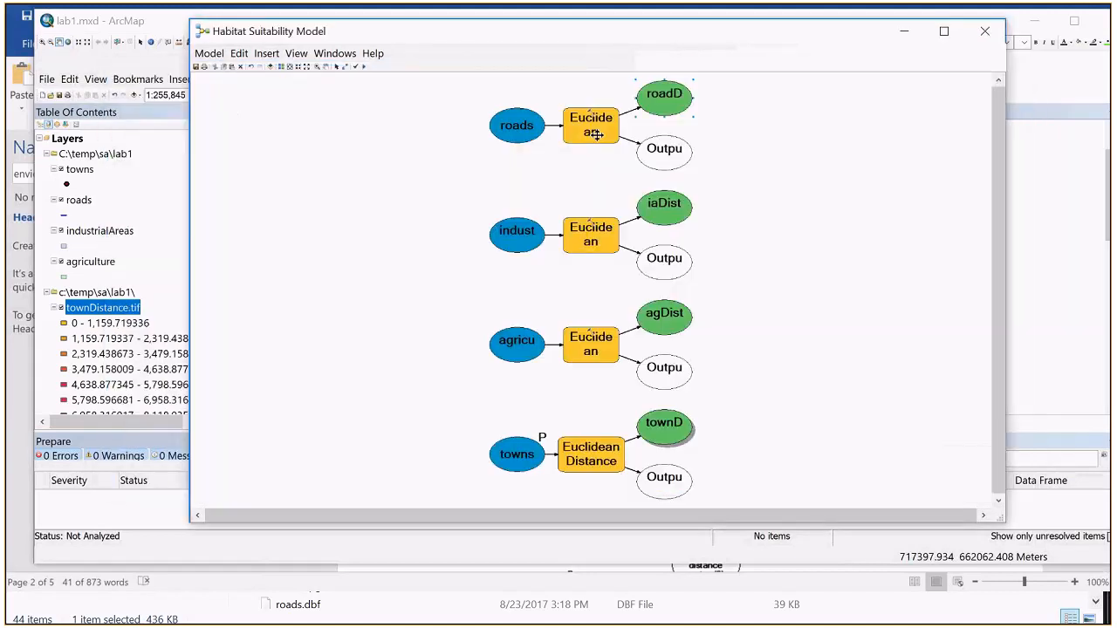
right_click(596, 134)
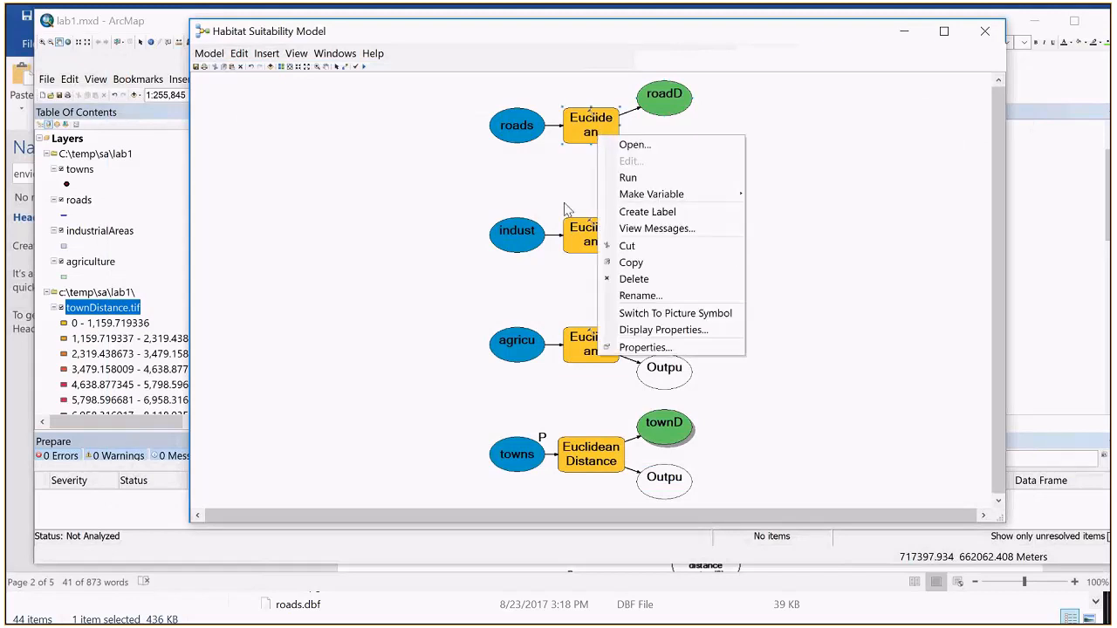
left_click(633, 299)
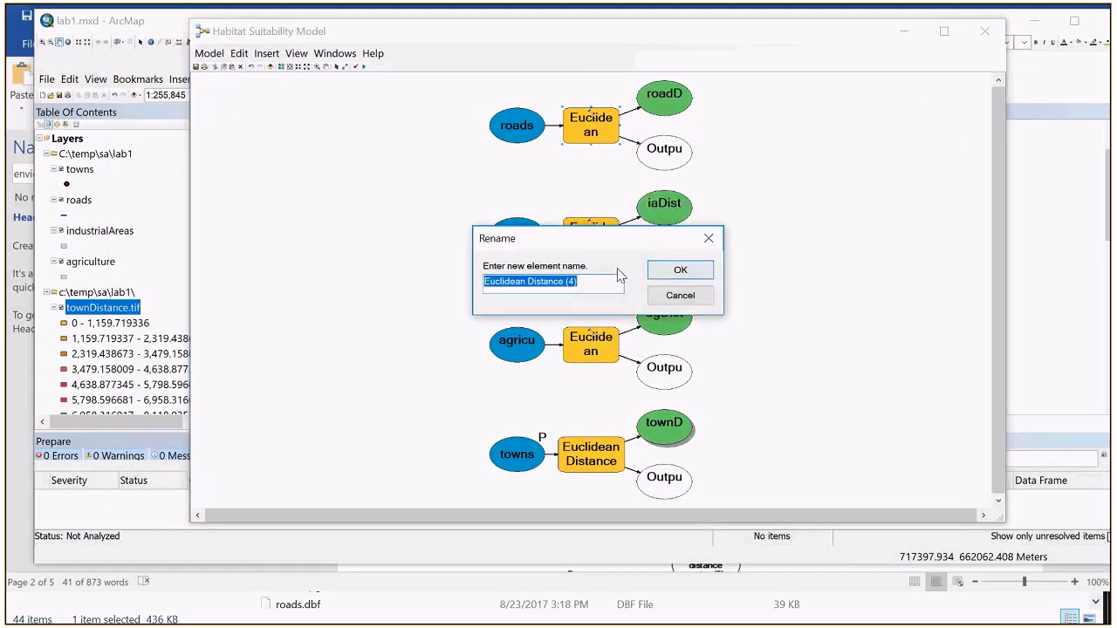
right_click(579, 282)
left_click(681, 295)
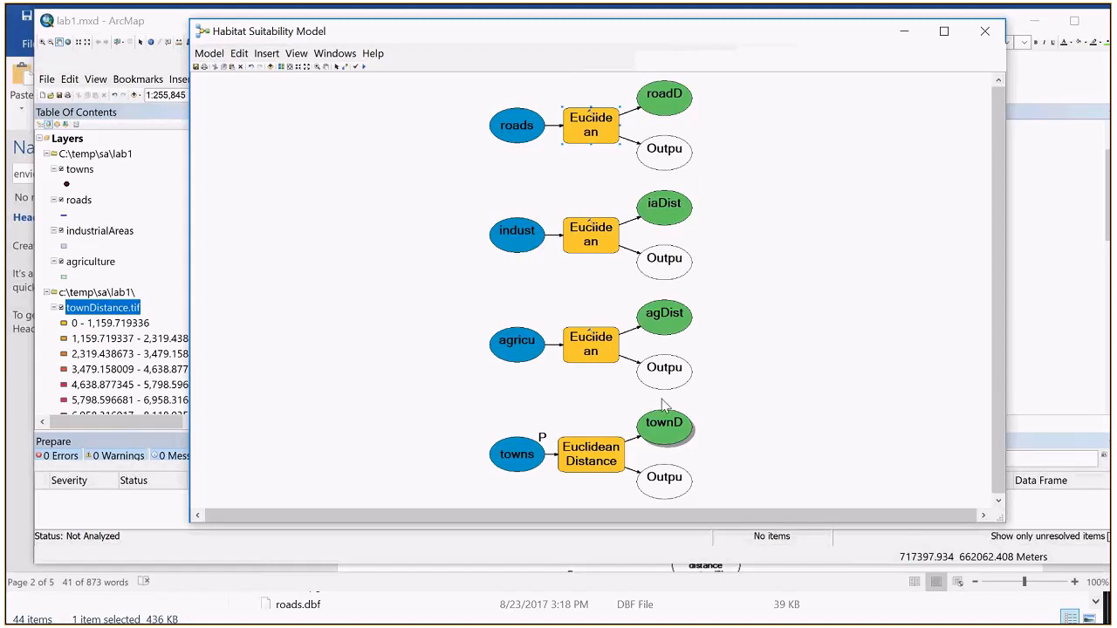
Step: Reopen the roads Euclidean Distance operation to review its input, output raster and cell size
mouse_move(611, 246)
double_click(594, 130)
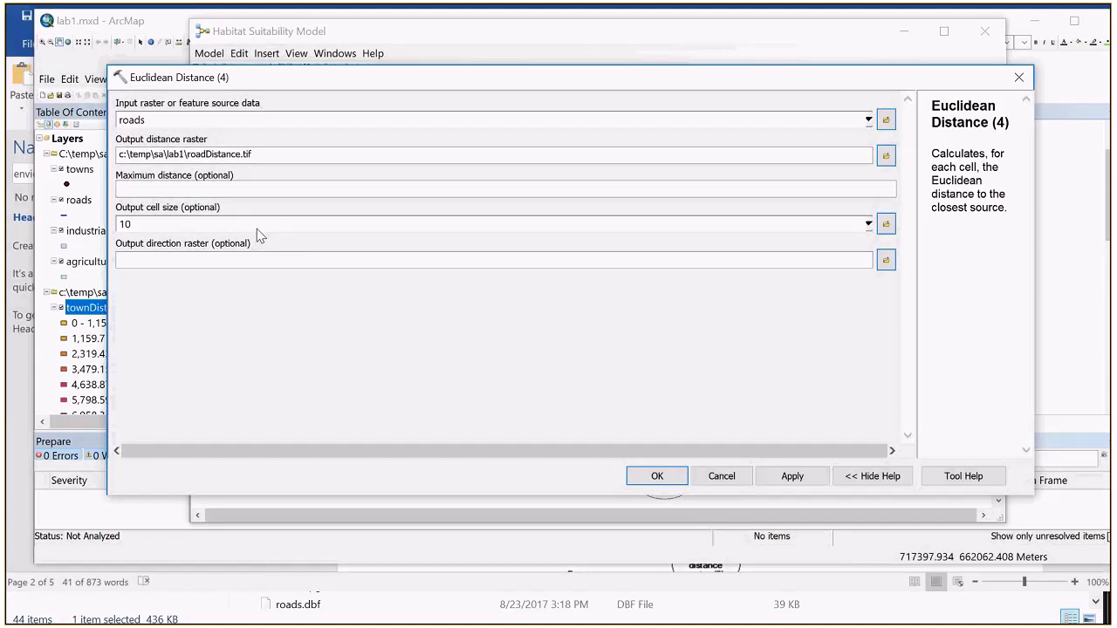
left_click(657, 476)
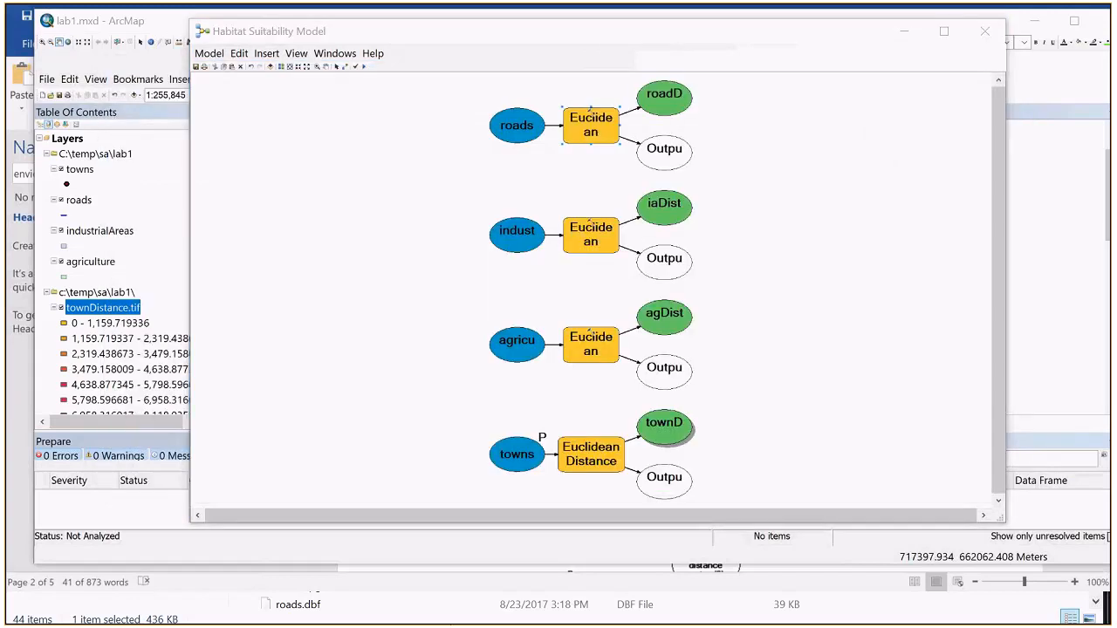
Step: Consult the model diagram in lab1.docx in Word, and make the agriculture, industrialAreas and roads inputs model parameters in the Habitat Suitability Model
key("alt+Tab")
scroll(559, 471, "down", 3)
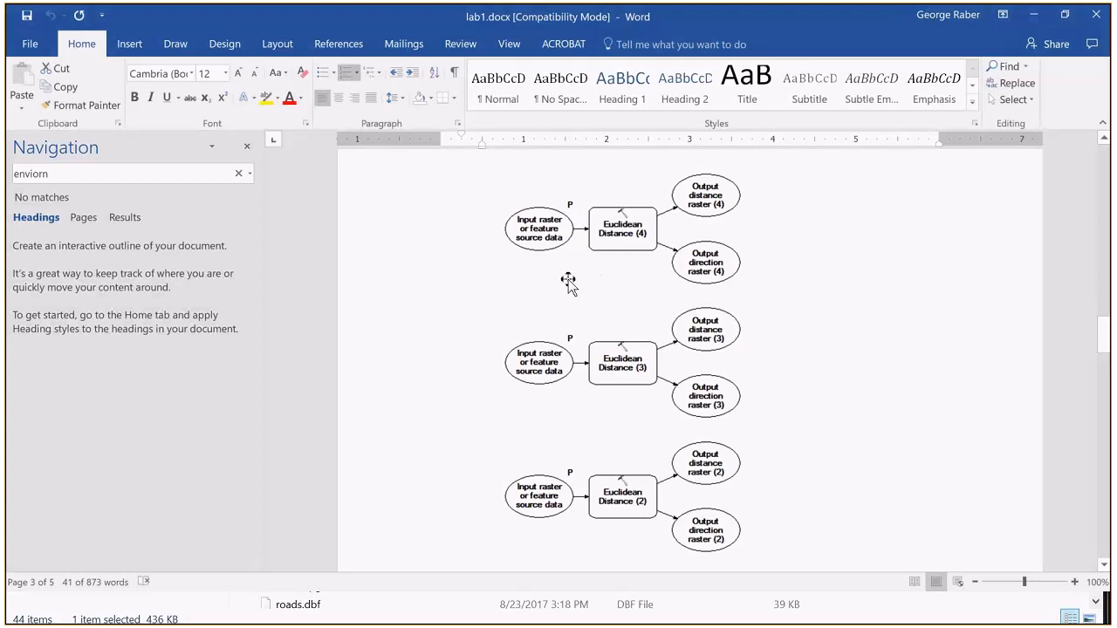
scroll(572, 368, "down", 3)
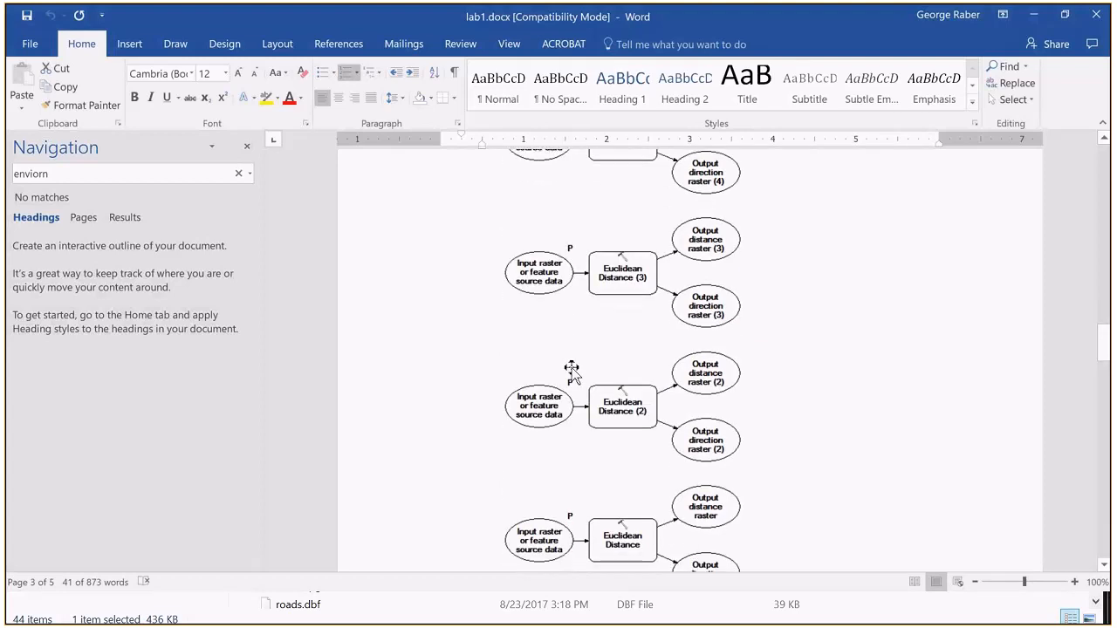
key("alt+Tab")
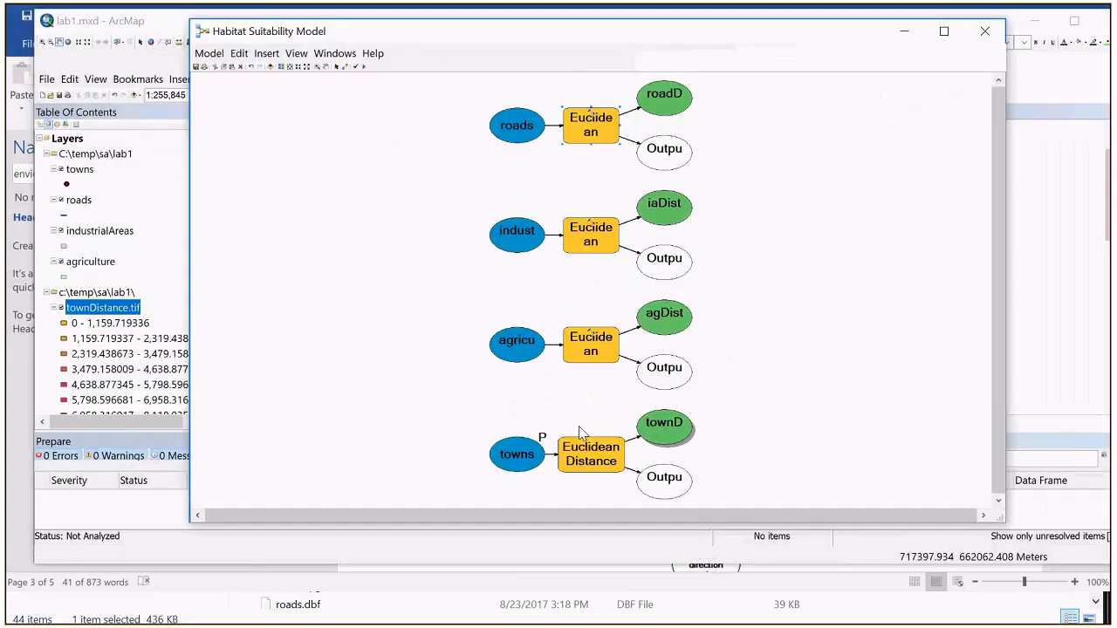
right_click(513, 348)
left_click(570, 372)
right_click(514, 125)
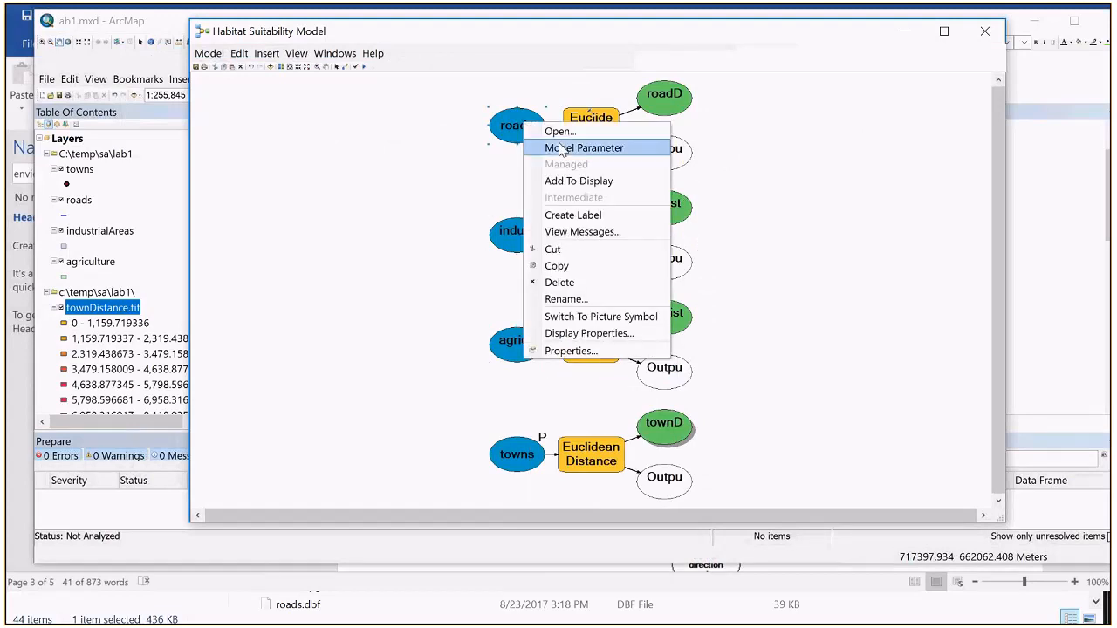
left_click(561, 145)
left_click(356, 244)
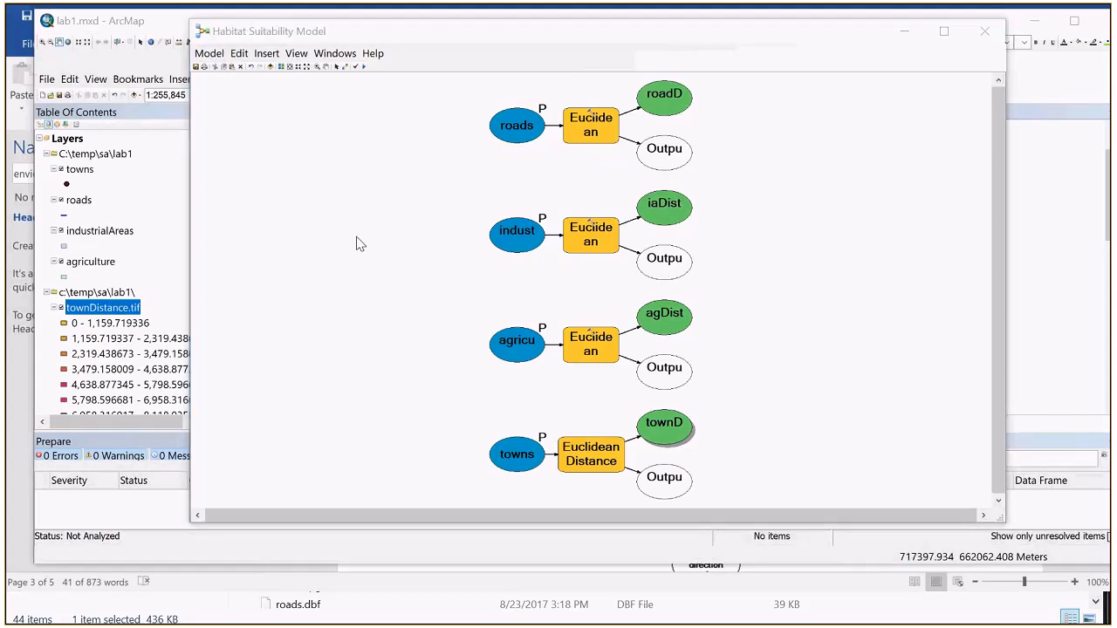
Step: Read steps 14 to 18 of lab1.docx in Word, and return to the model to inspect the roads Euclidean Distance settings
key("alt+Tab")
scroll(622, 266, "down", 10)
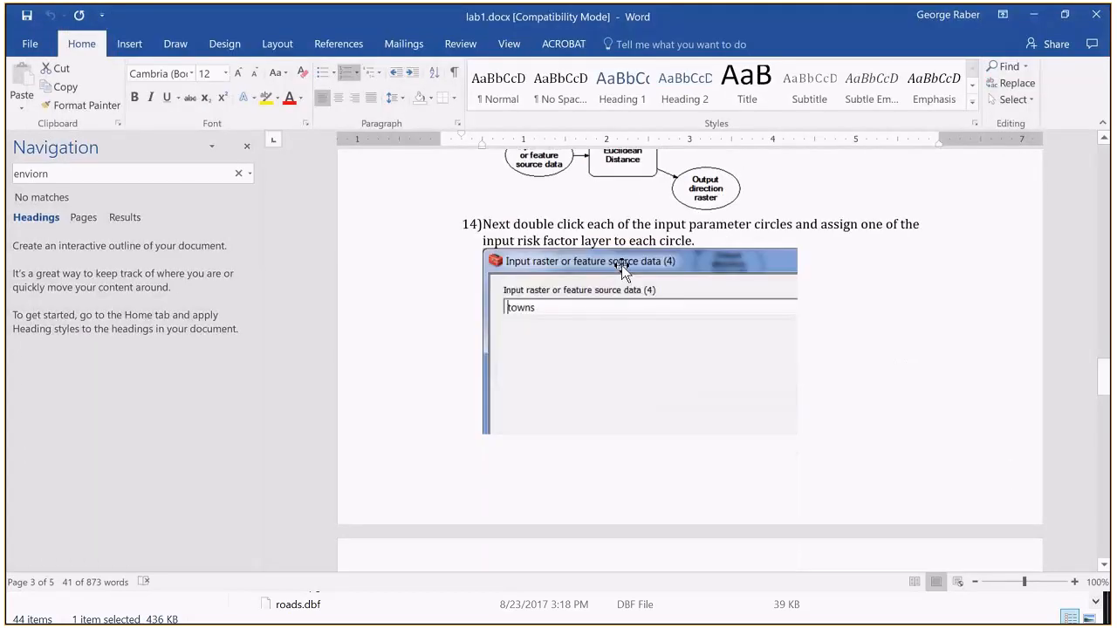
scroll(622, 266, "up", 7)
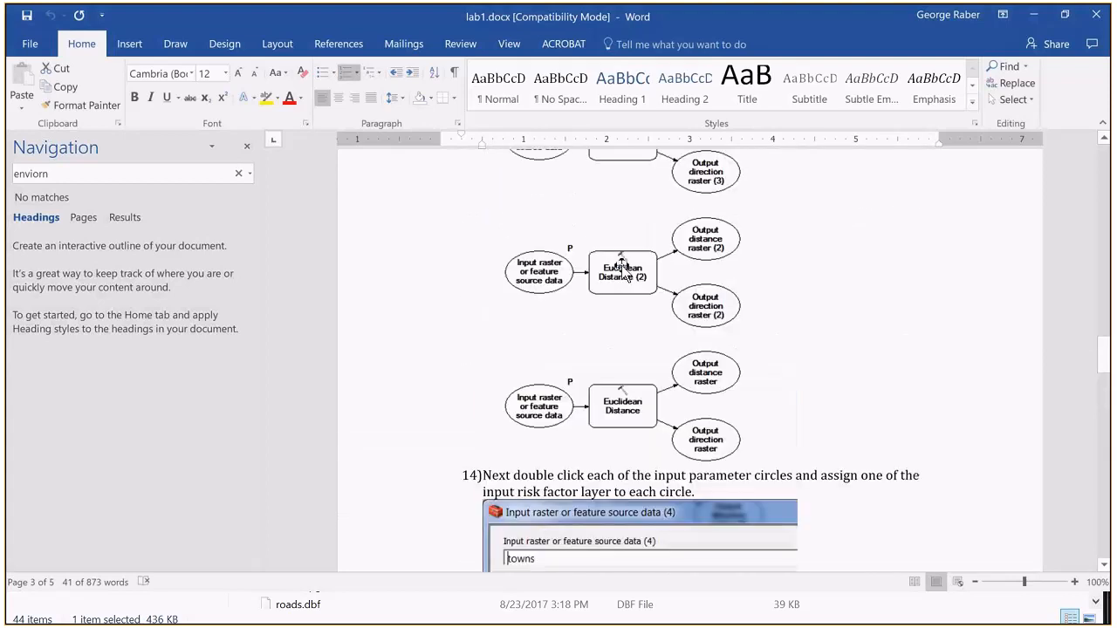
scroll(621, 266, "down", 2)
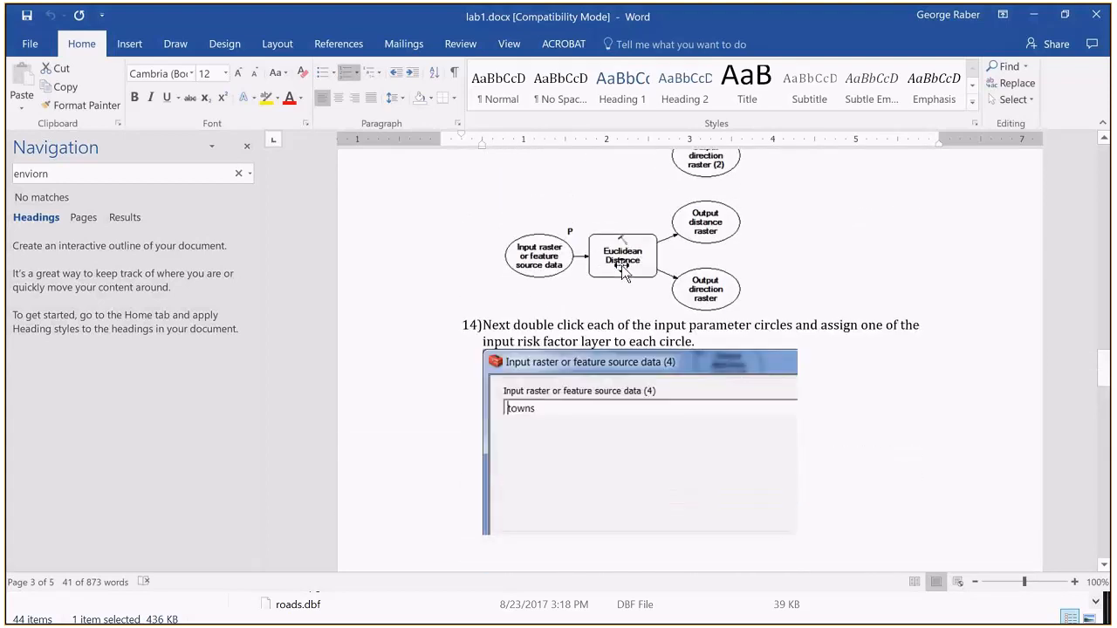
scroll(642, 307, "down", 3)
scroll(570, 339, "down", 1)
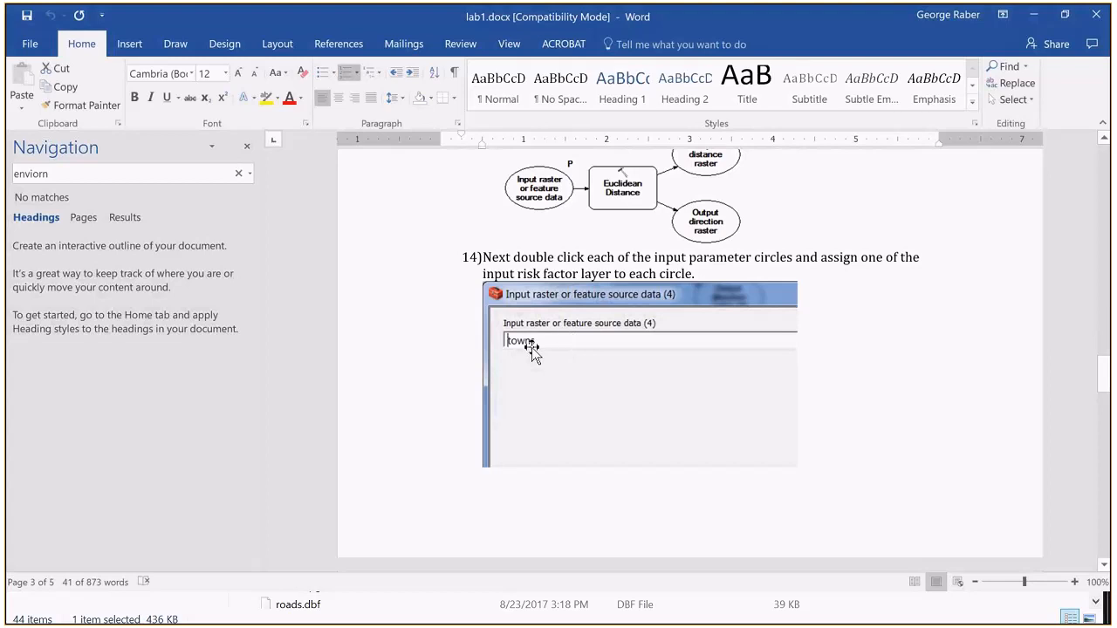
scroll(525, 346, "down", 3)
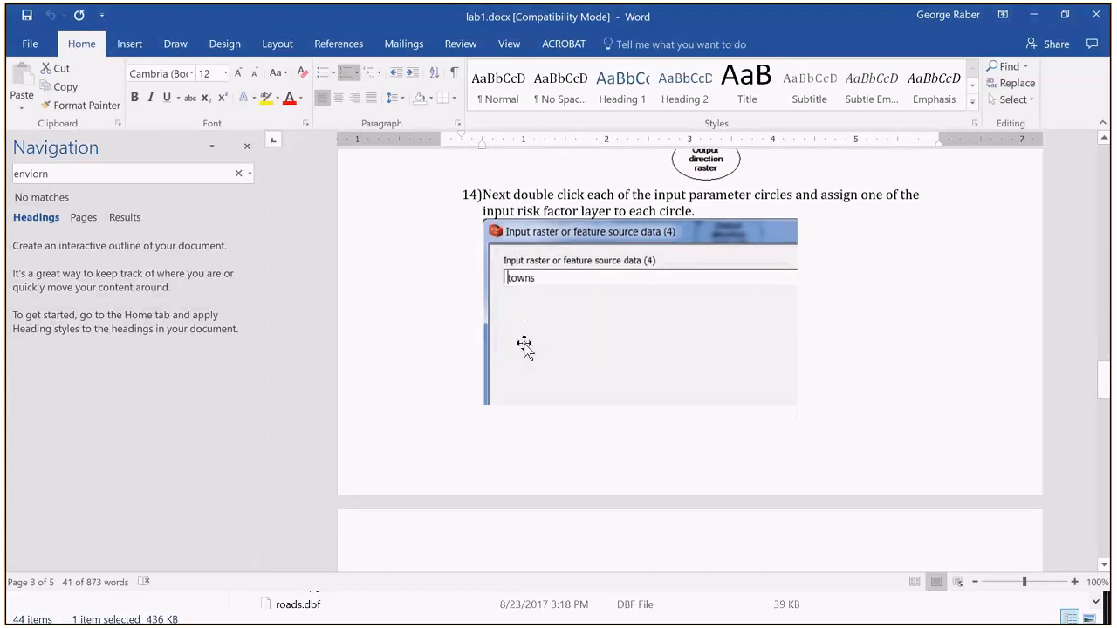
scroll(524, 345, "down", 5)
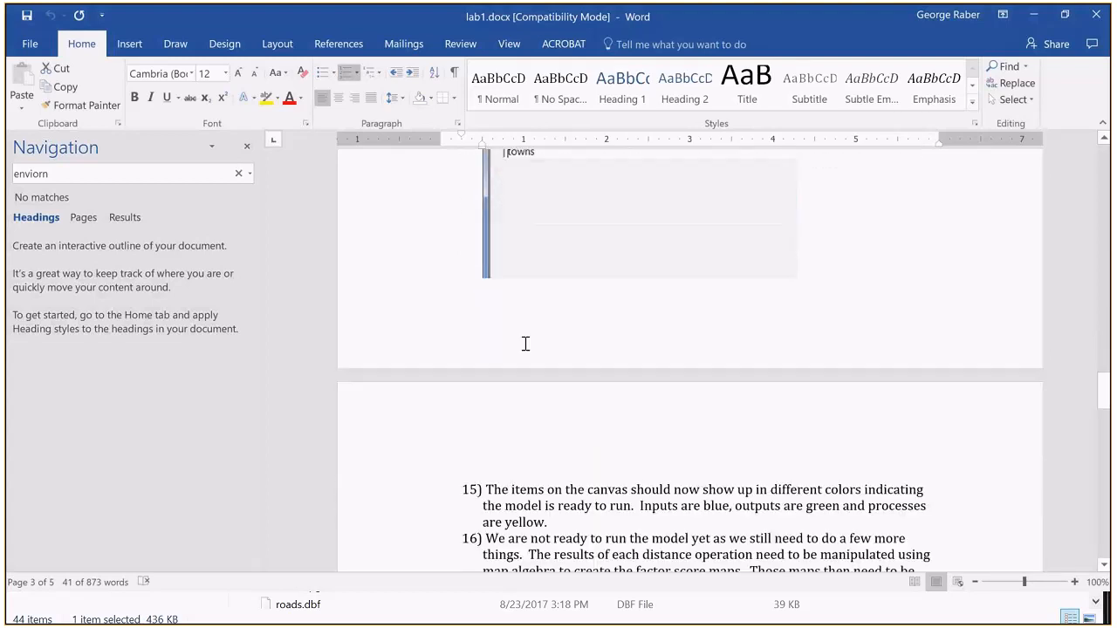
scroll(525, 344, "down", 3)
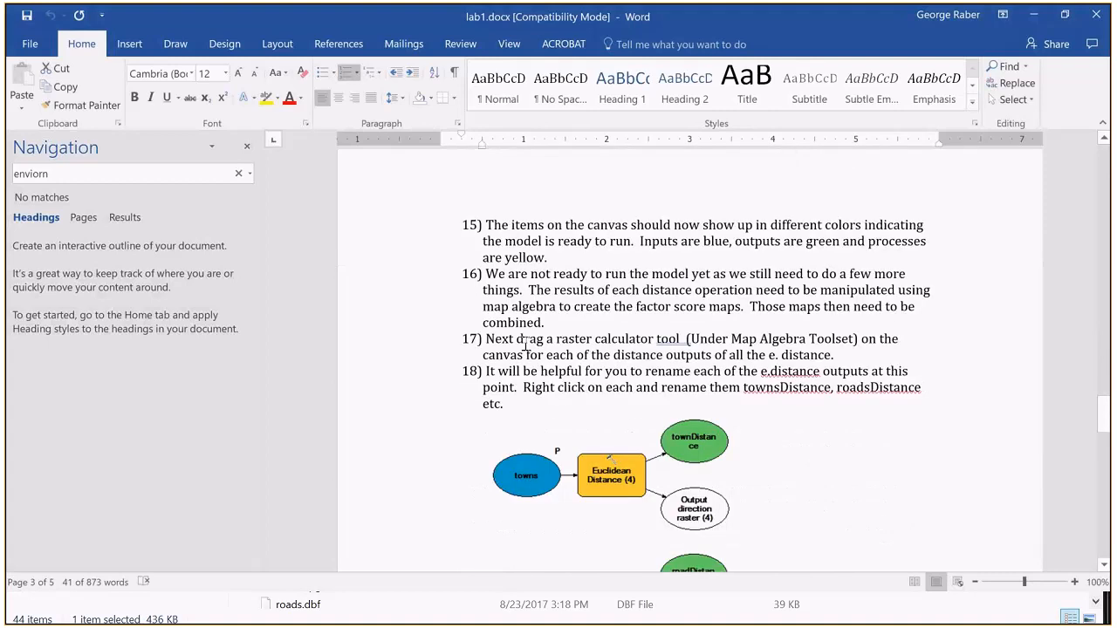
scroll(525, 344, "down", 3)
scroll(525, 344, "up", 3)
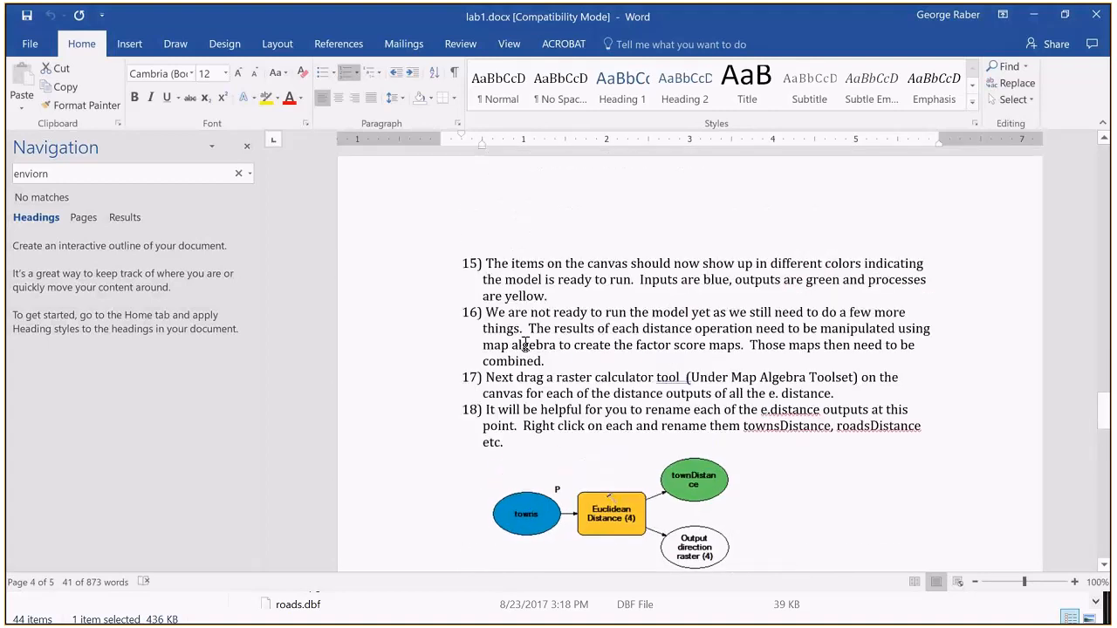
scroll(524, 345, "up", 10)
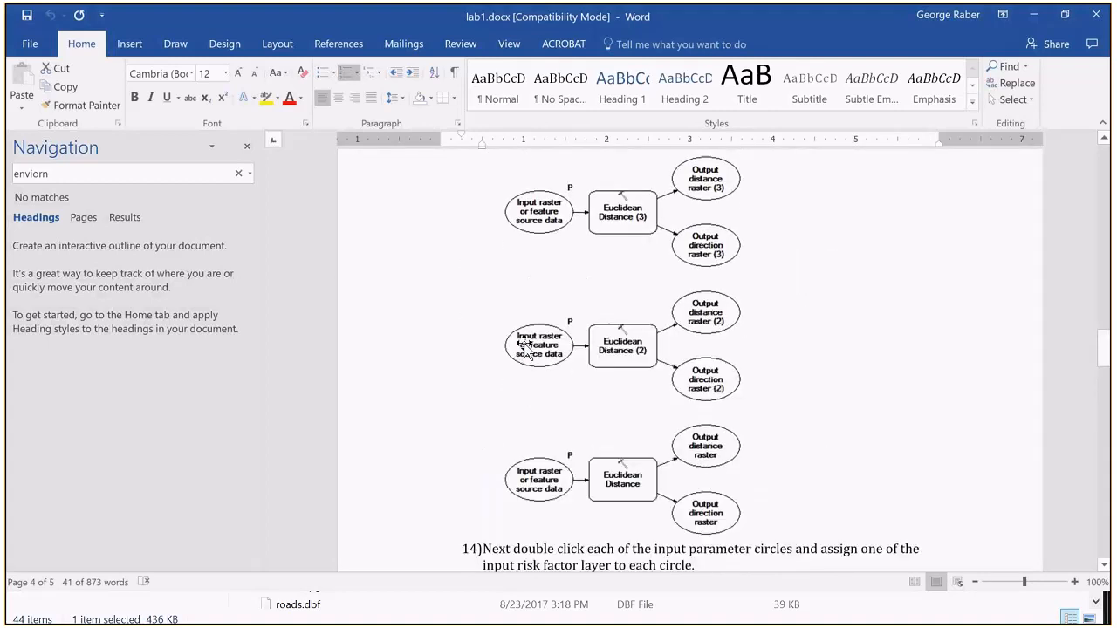
key("alt+Tab")
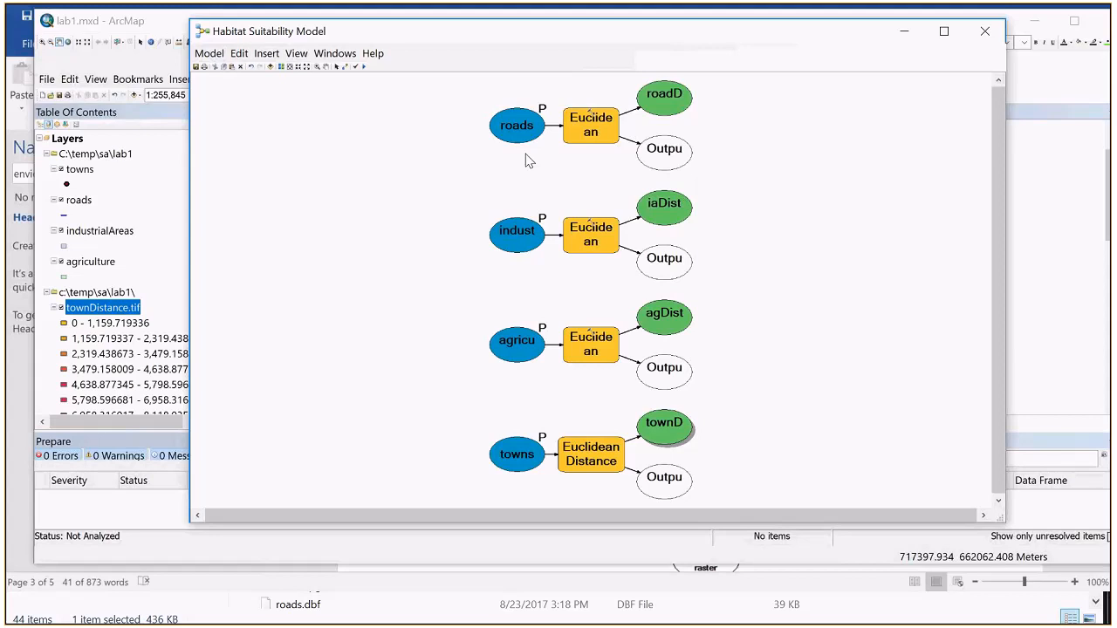
double_click(591, 126)
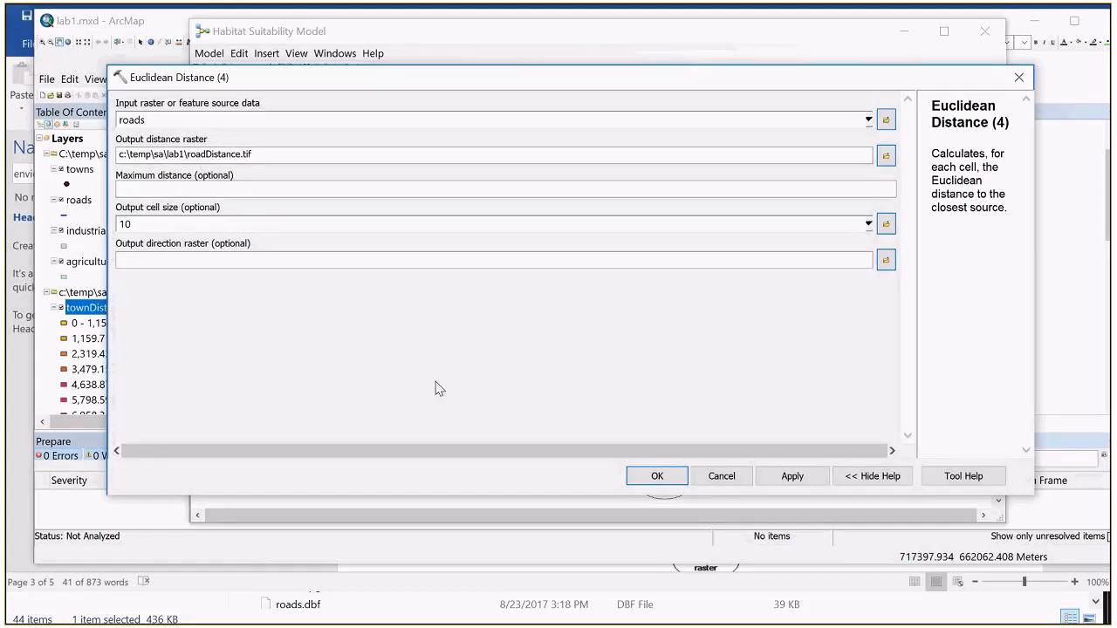
Step: Switch to lab1.docx in Word and review the instructions from step 10 through the raster calculator expression and the assignment
key("alt+Tab")
scroll(499, 349, "up", 15)
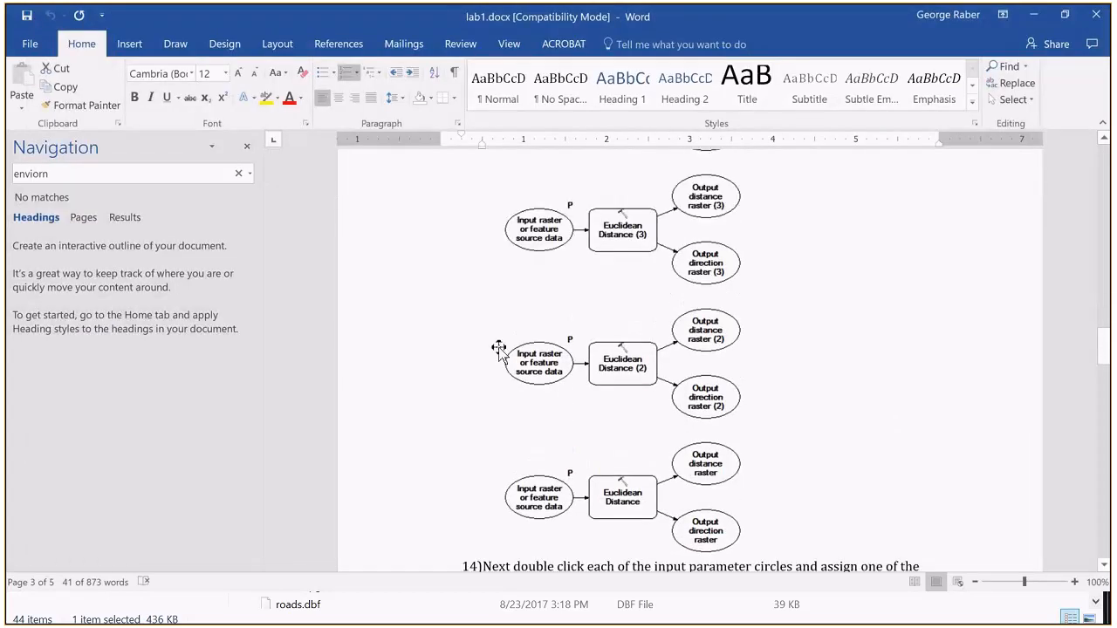
scroll(498, 349, "up", 1)
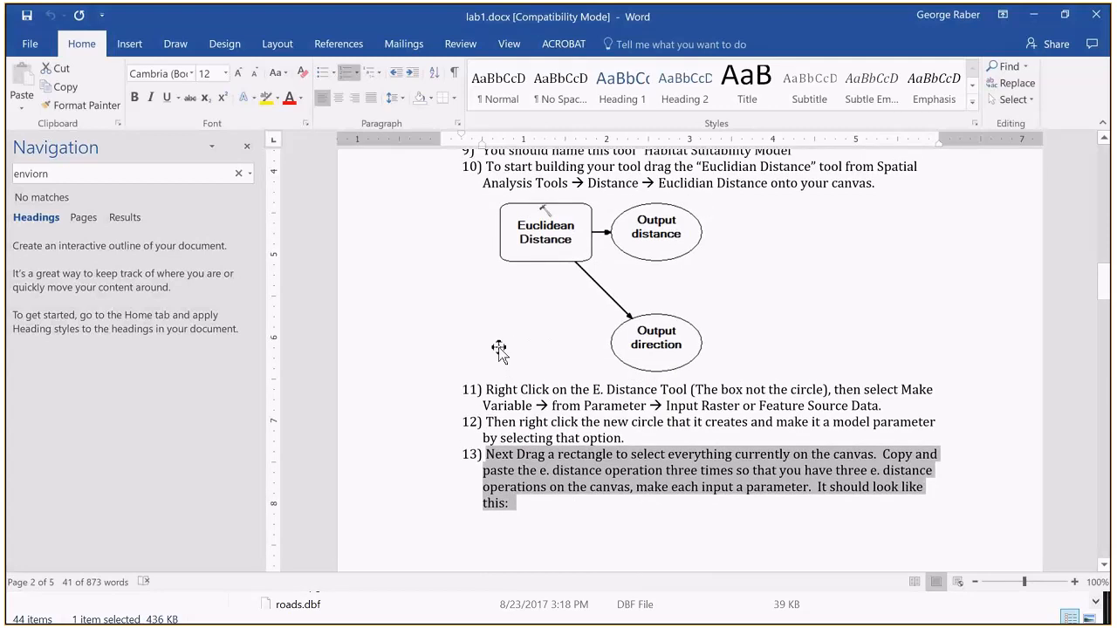
scroll(499, 349, "down", 20)
scroll(498, 349, "down", 7)
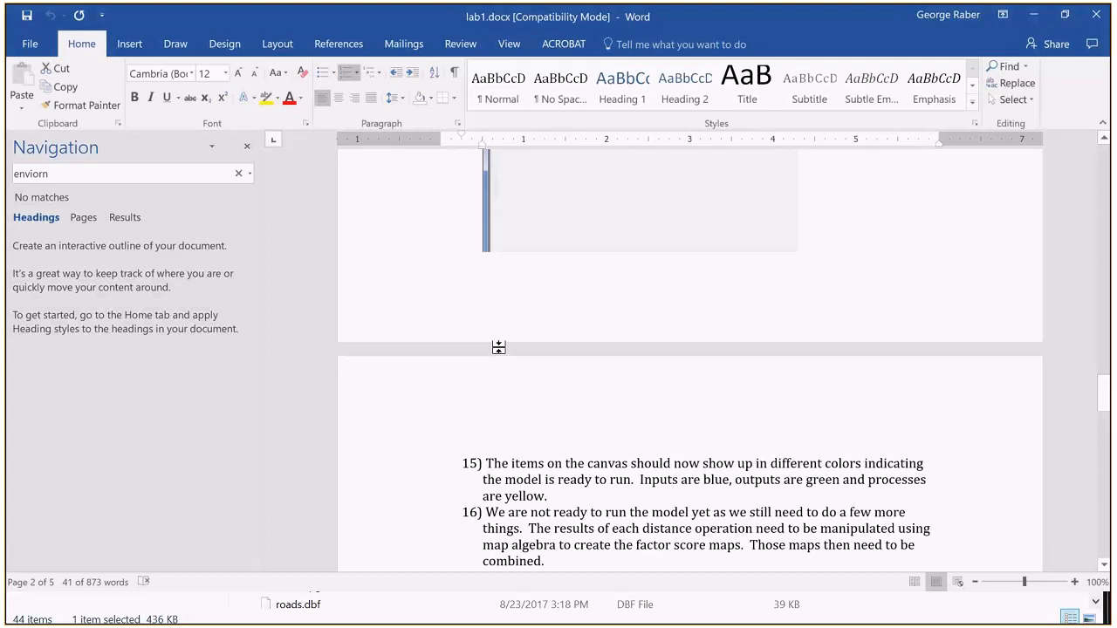
scroll(499, 347, "down", 3)
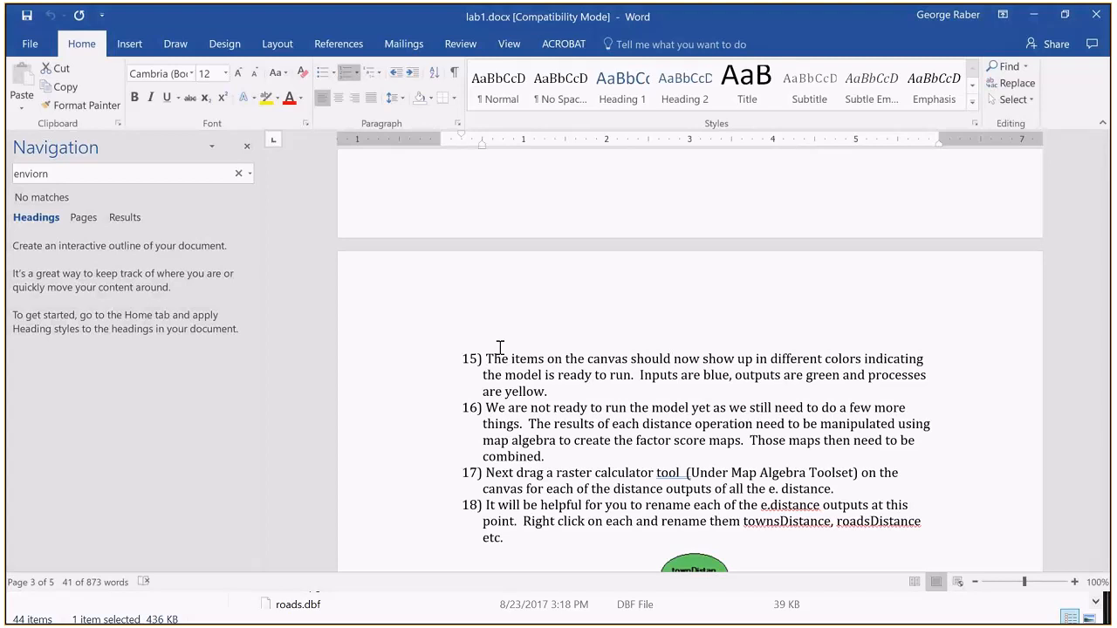
scroll(500, 347, "down", 2)
scroll(500, 348, "down", 6)
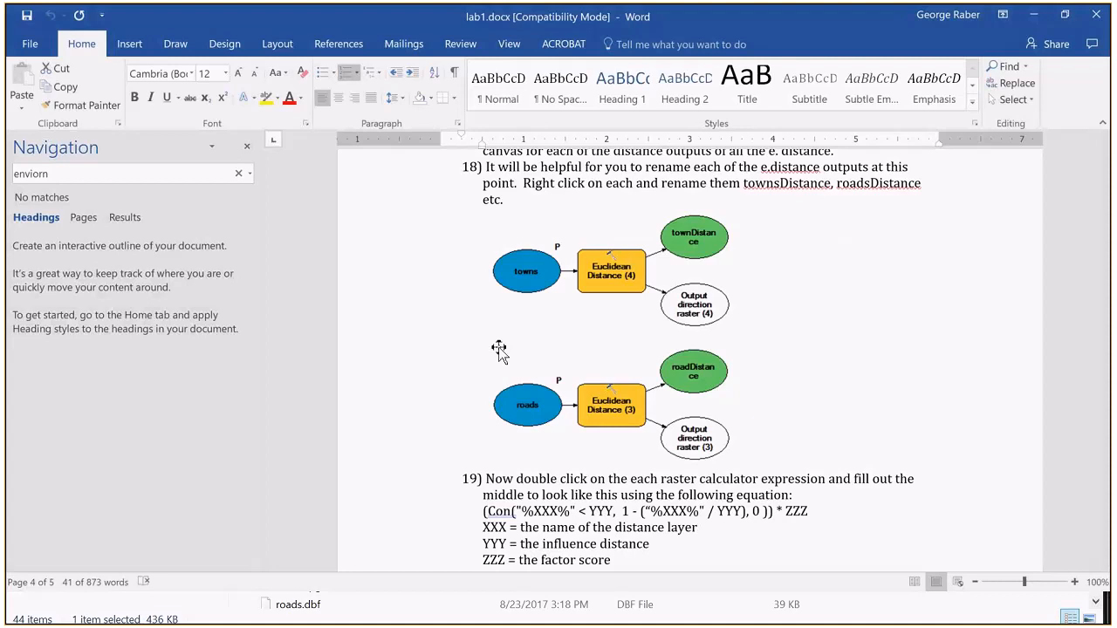
scroll(498, 349, "down", 5)
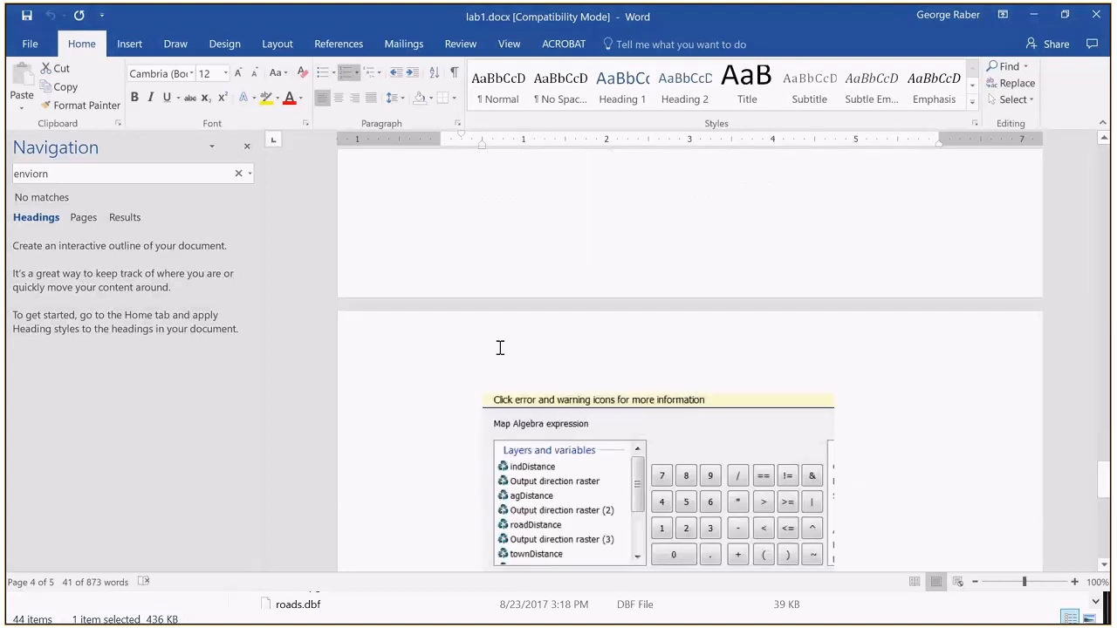
scroll(499, 349, "down", 5)
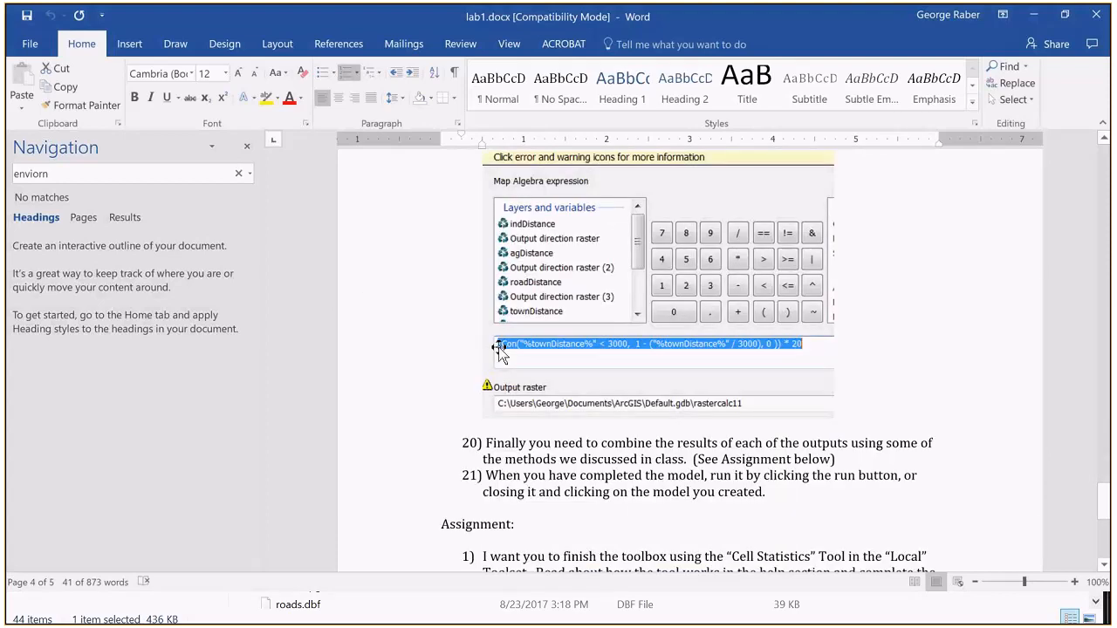
Step: Review the assignment, question and turn-in list in lab1.docx, and reread steps 15 to 19 on raster calculators and renaming distance outputs
scroll(500, 349, "down", 5)
scroll(500, 348, "down", 1)
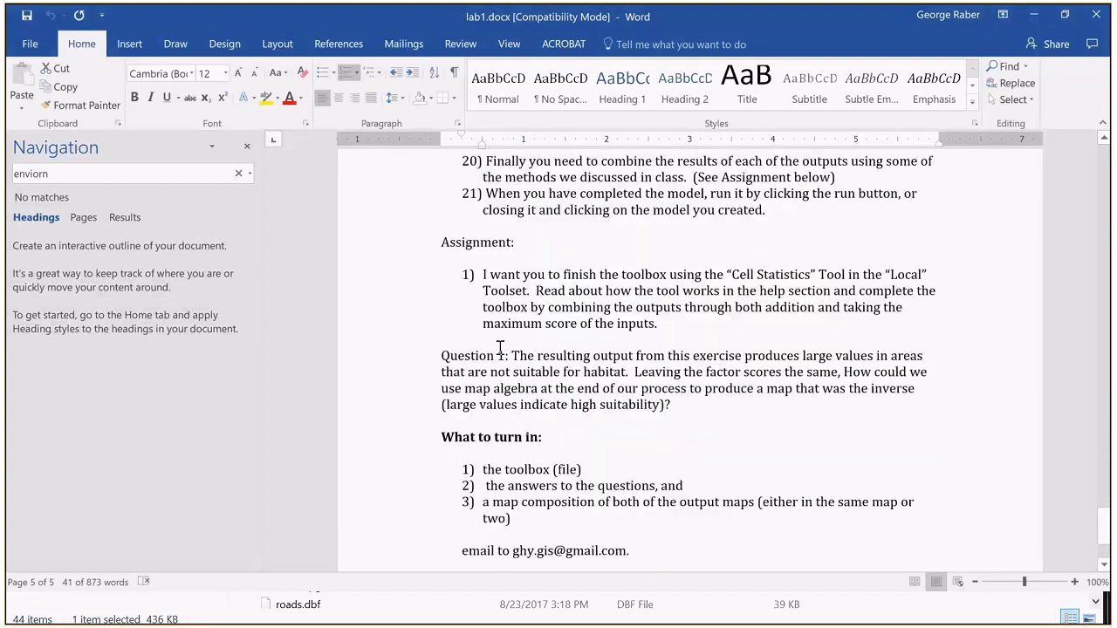
scroll(500, 349, "up", 15)
scroll(500, 349, "down", 2)
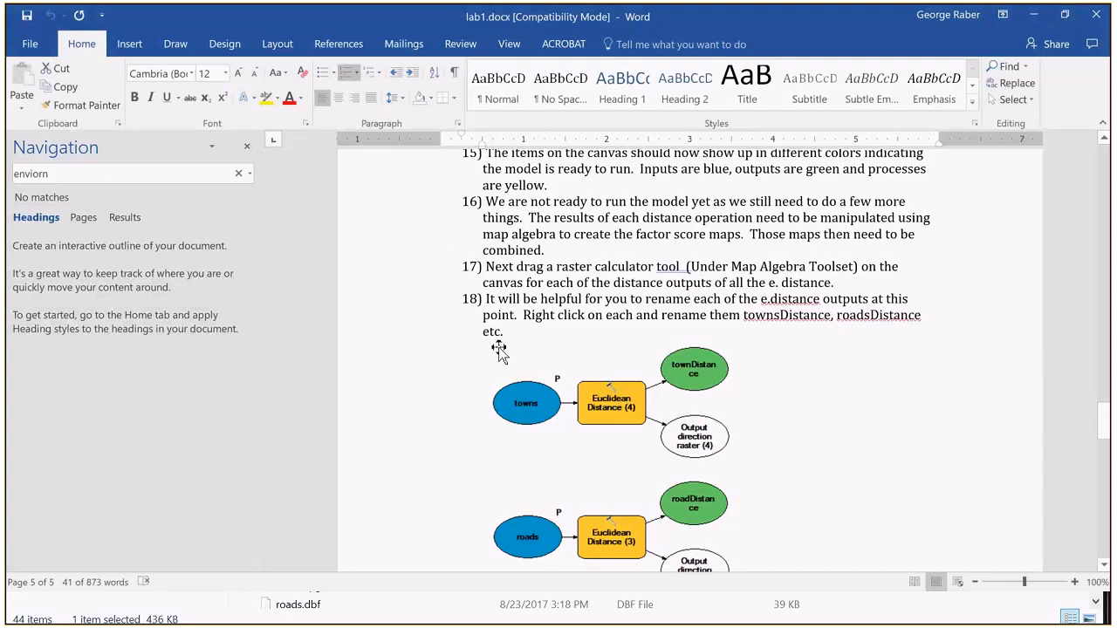
scroll(499, 351, "down", 1)
scroll(527, 277, "up", 1)
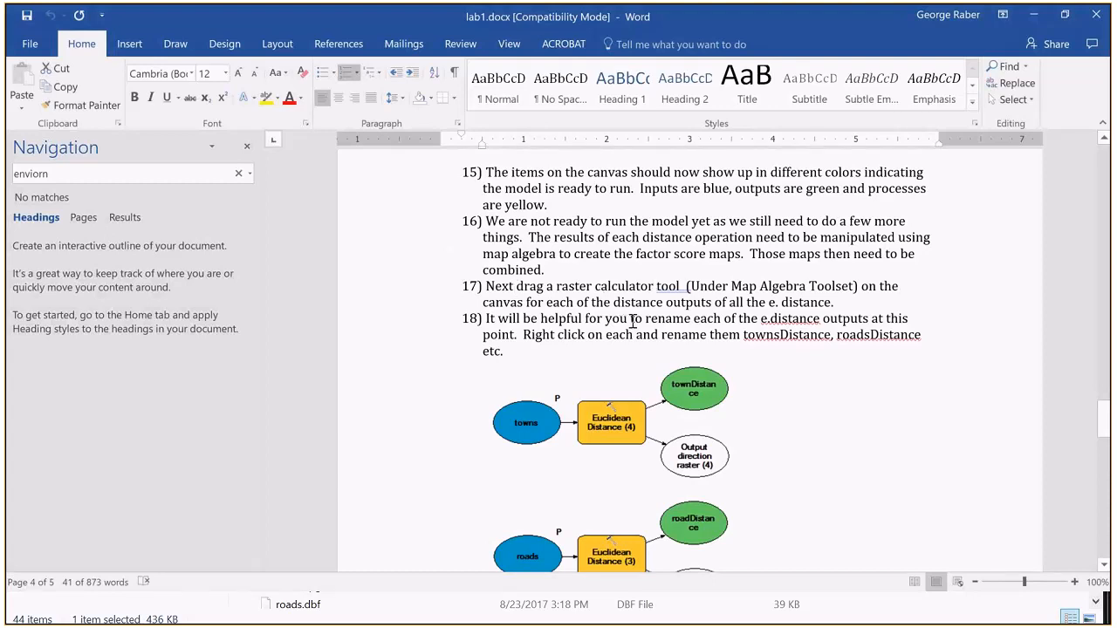
scroll(631, 318, "down", 1)
scroll(631, 323, "down", 1)
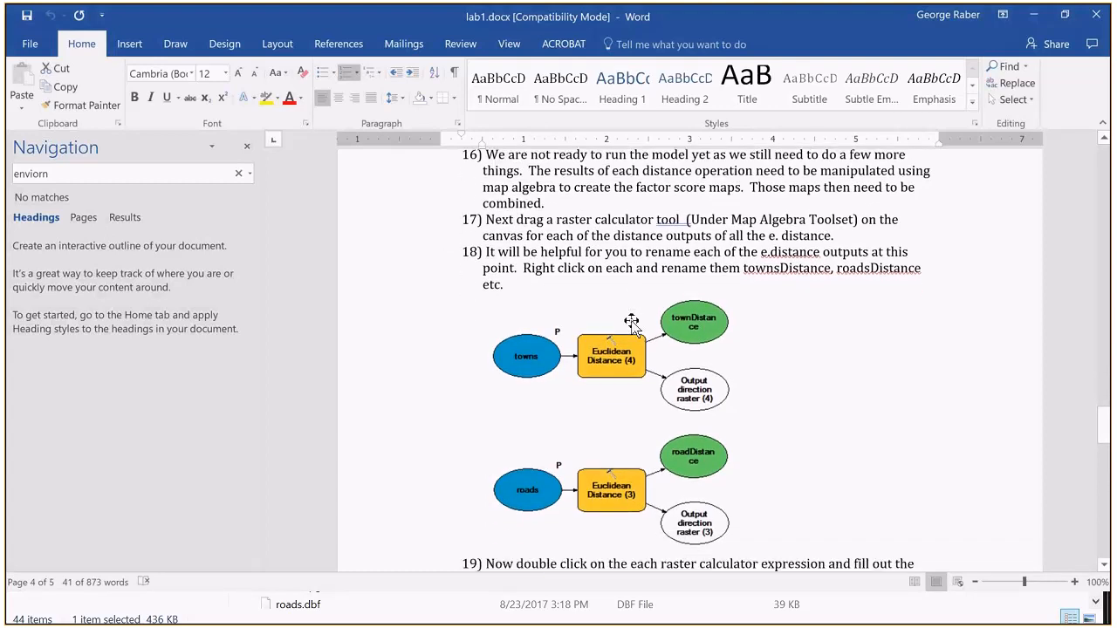
scroll(631, 323, "down", 2)
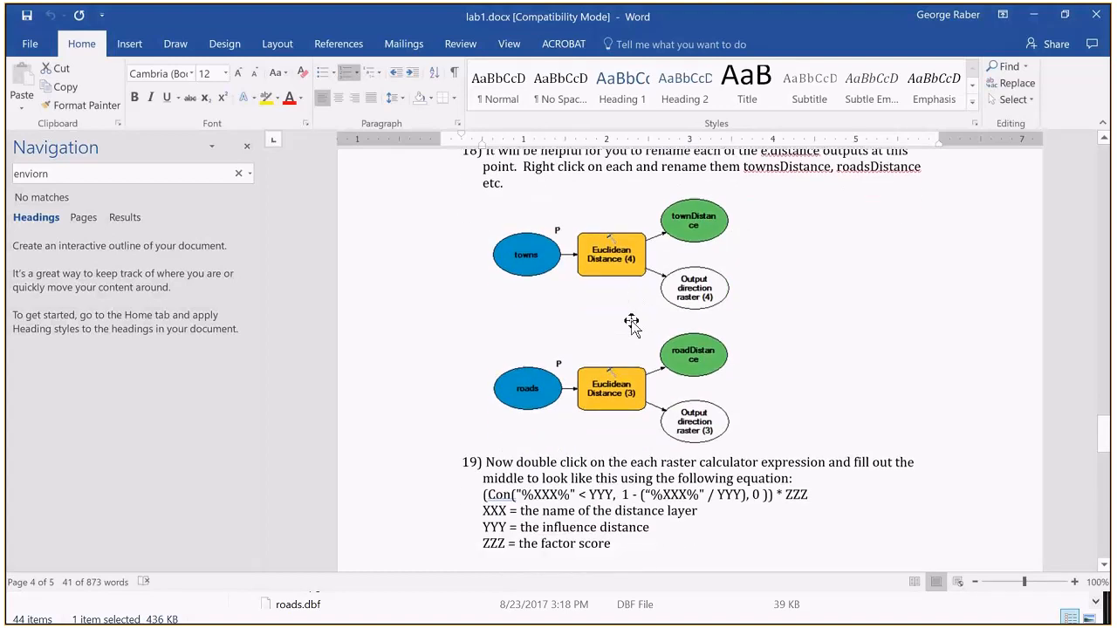
scroll(631, 323, "down", 1)
scroll(631, 323, "up", 3)
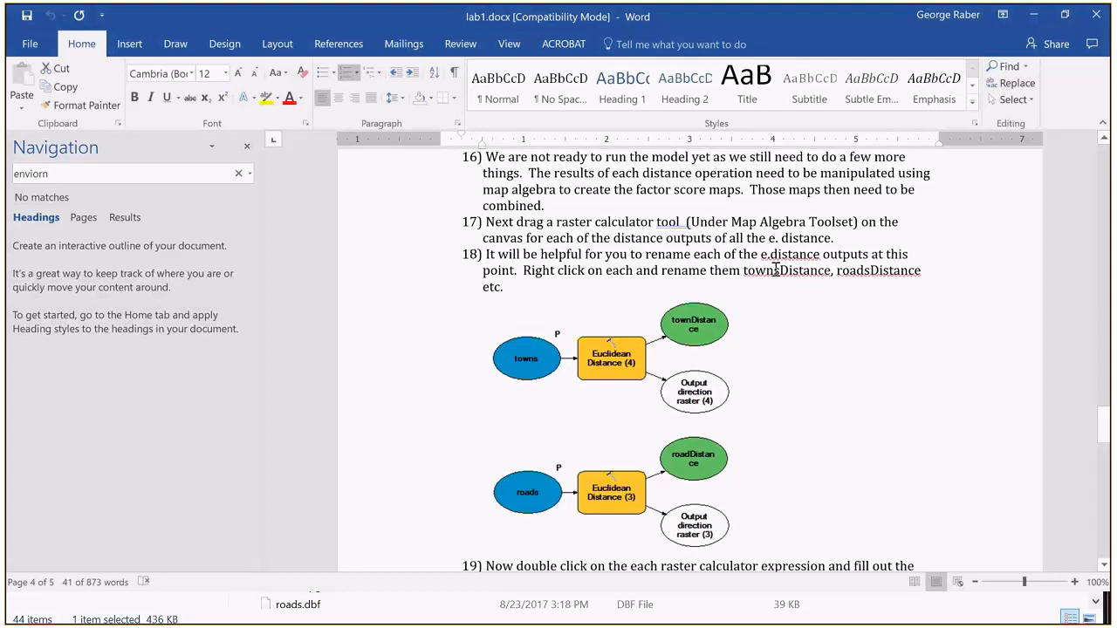
double_click(776, 271)
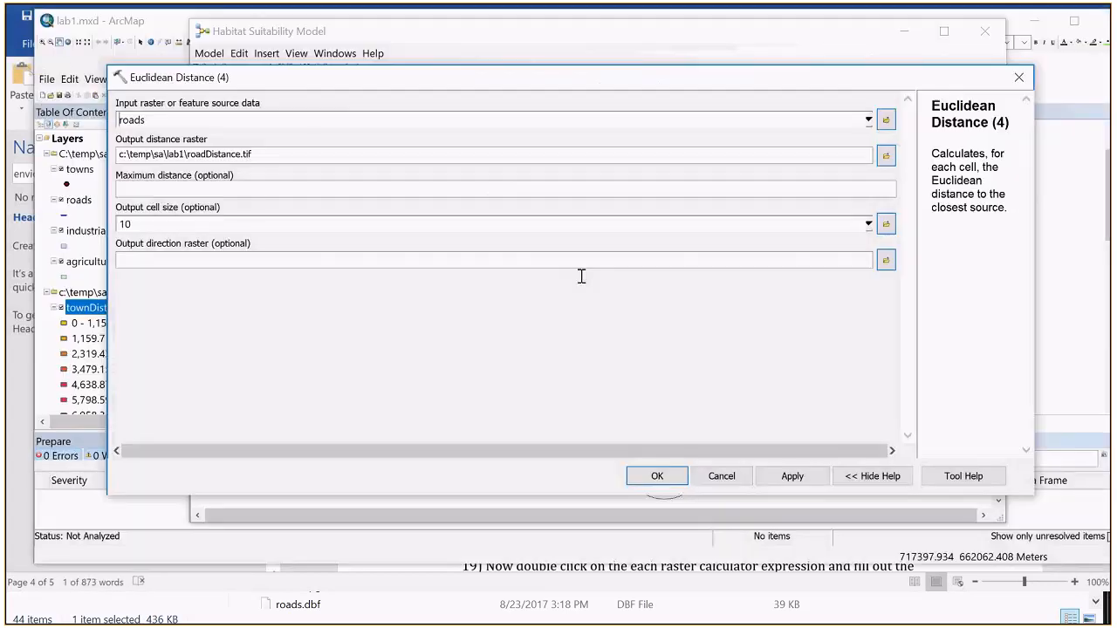
Step: Switch to the Habitat Suitability Model, rename the roads Euclidean Distance operation "Road Distance" and widen its box to fit the name
key("alt+Tab")
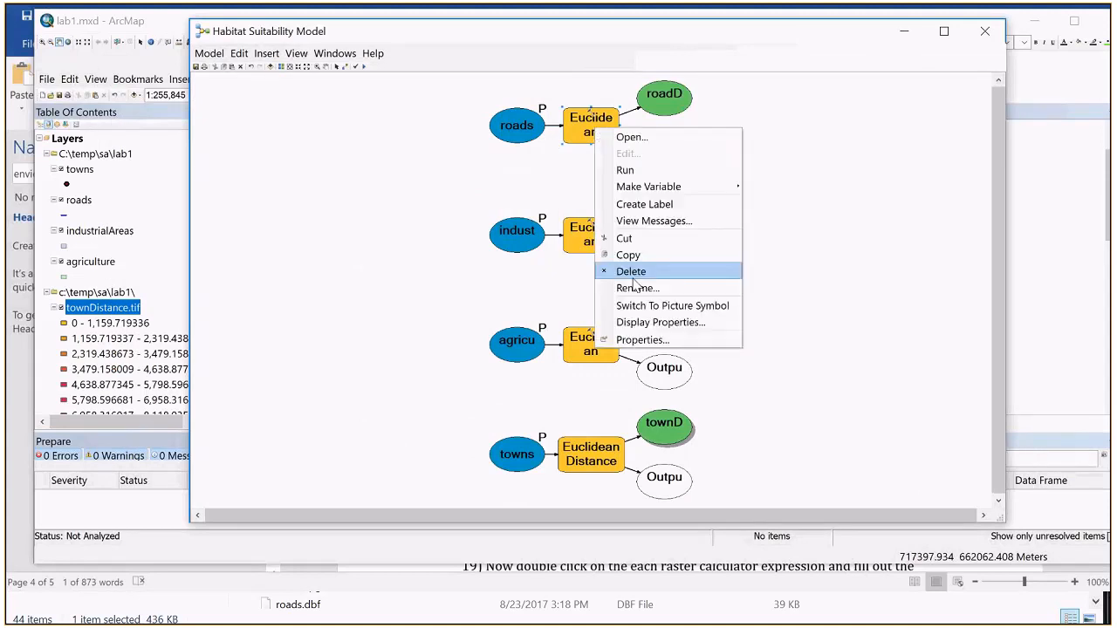
left_click(632, 286)
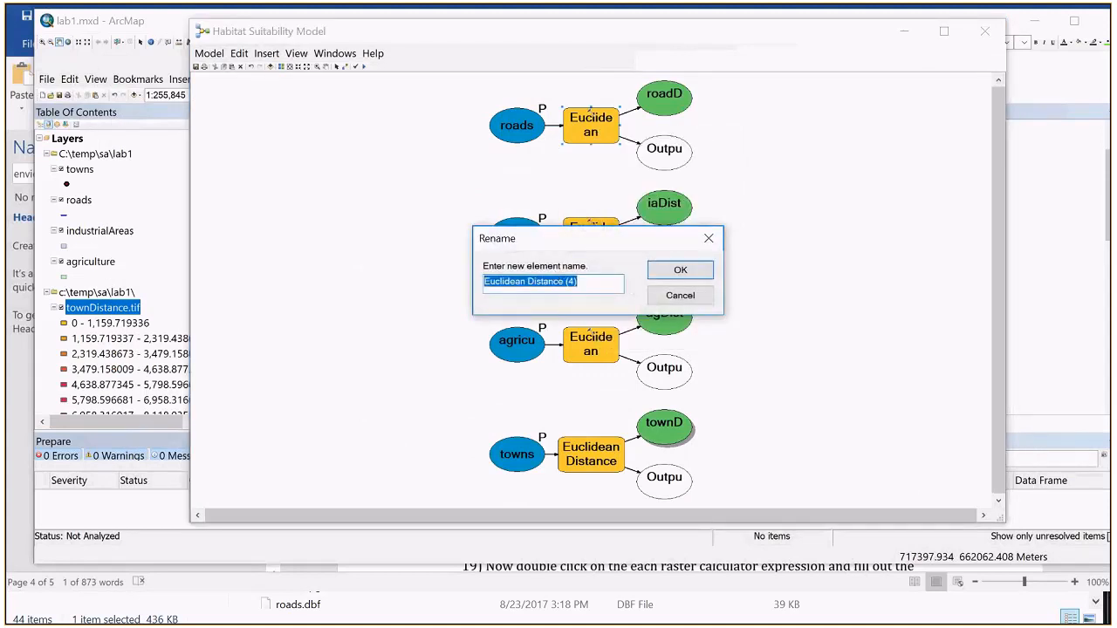
type("Road D")
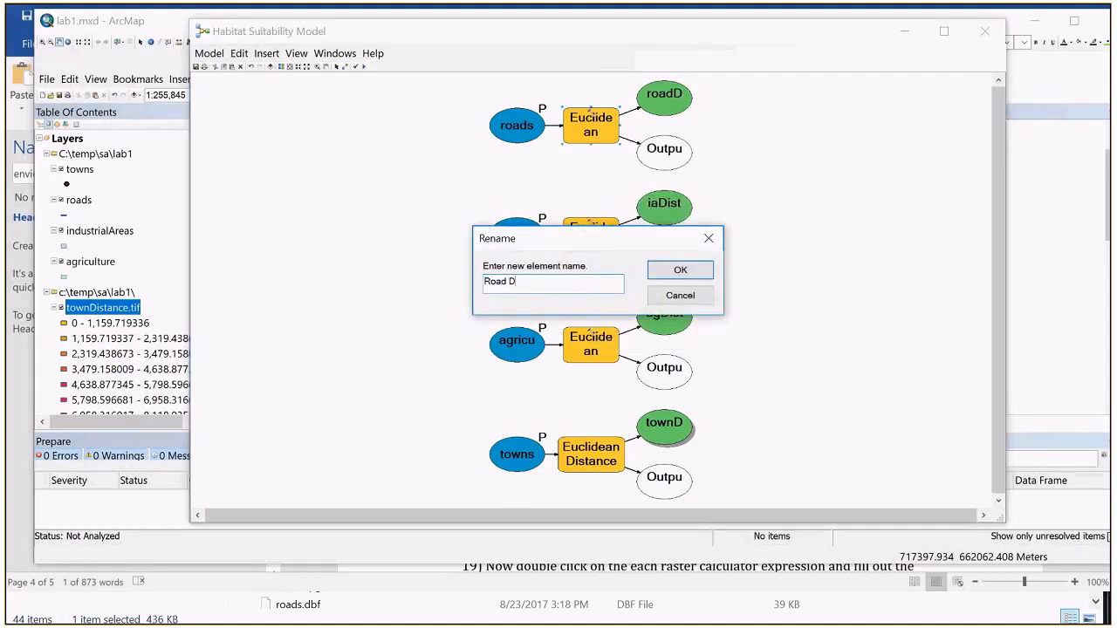
type("istance")
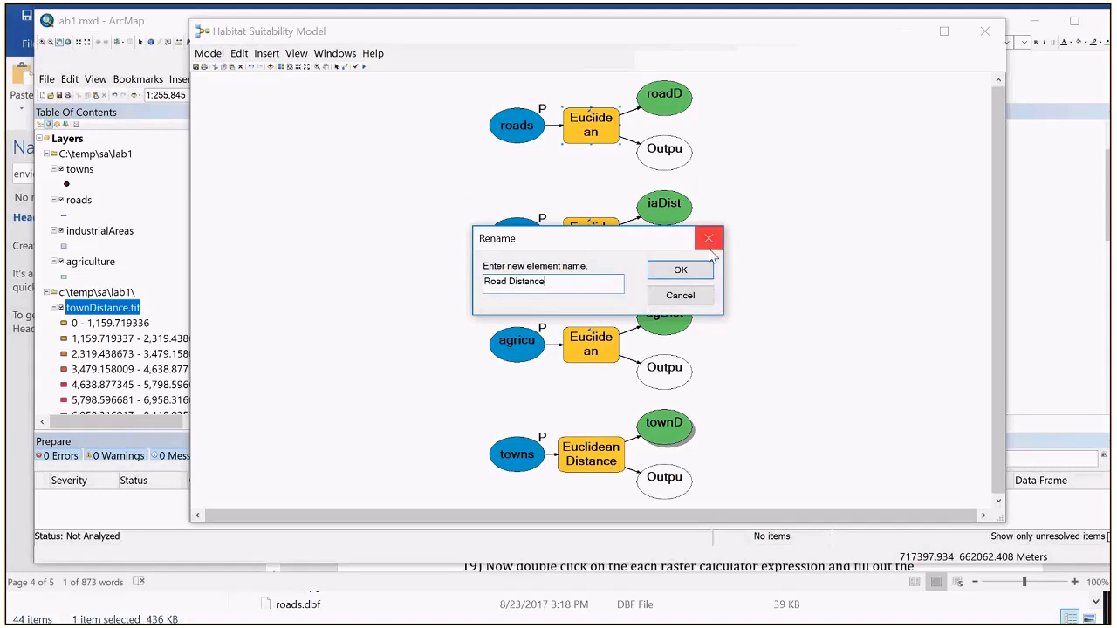
left_click(680, 270)
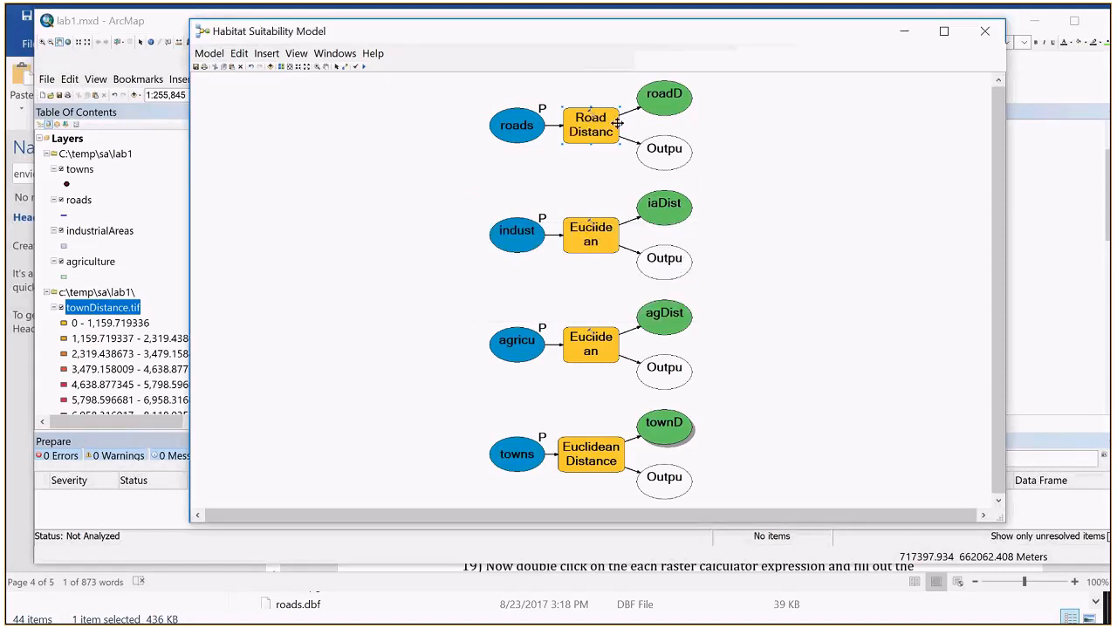
left_click_drag(619, 126, 628, 127)
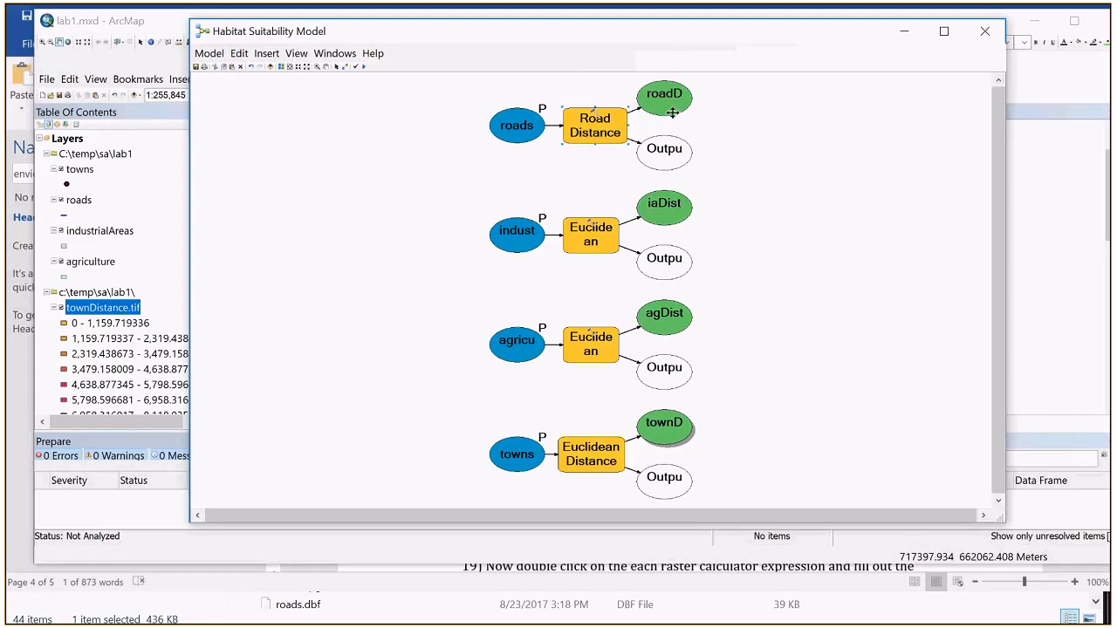
Step: Switch to lab1.docx in Word and reread steps 15 to 19, including the diagram with renamed outputs and the raster calculator equation
key("alt+Tab")
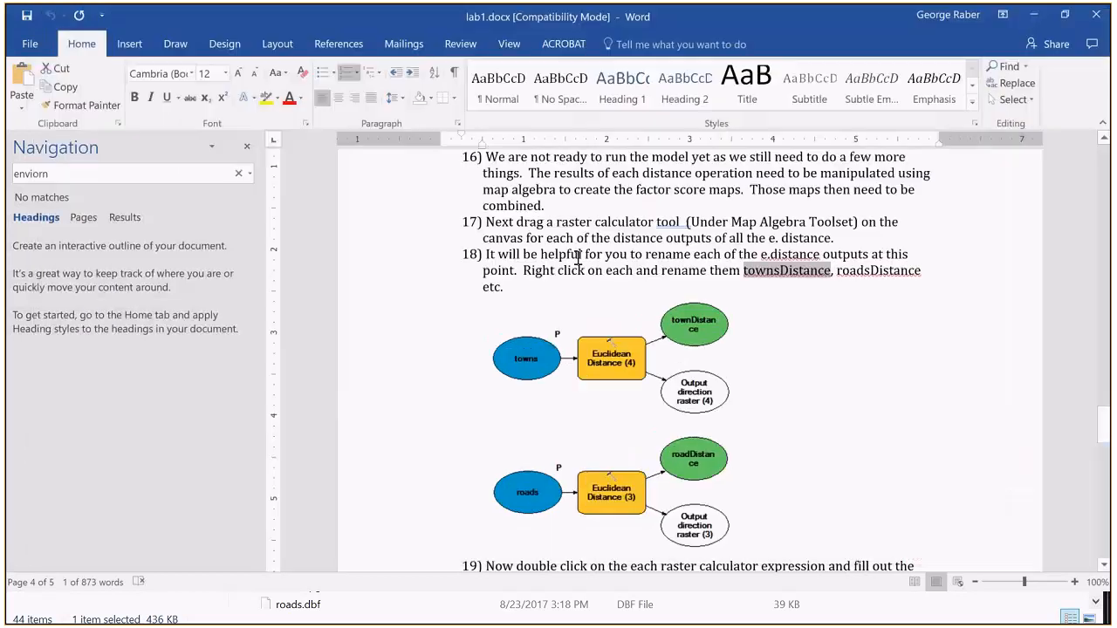
scroll(579, 258, "down", 4)
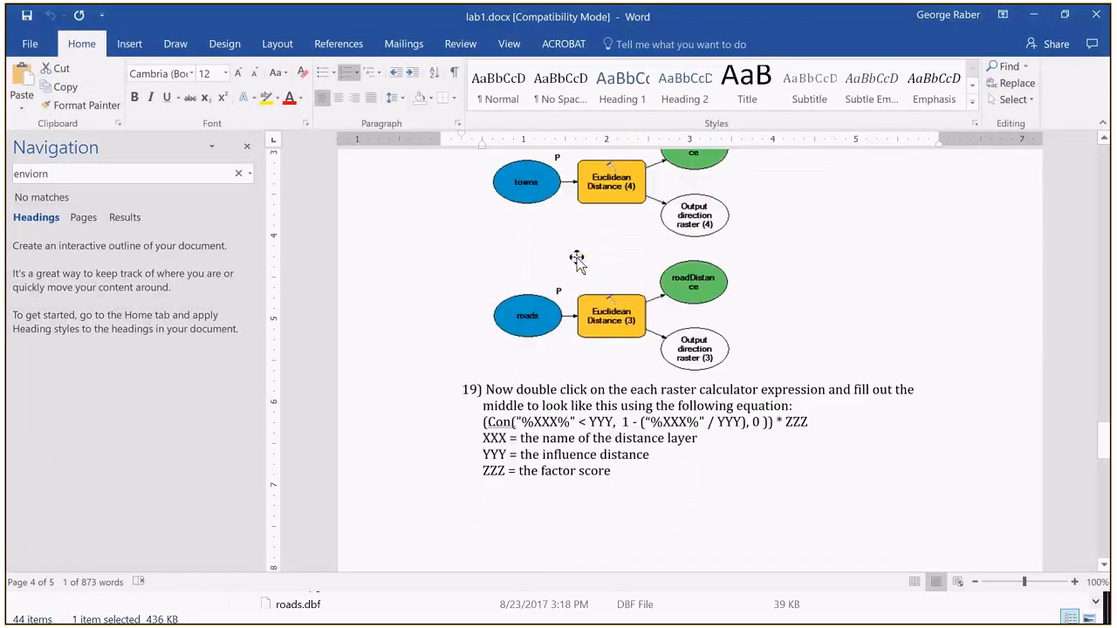
scroll(577, 260, "down", 1)
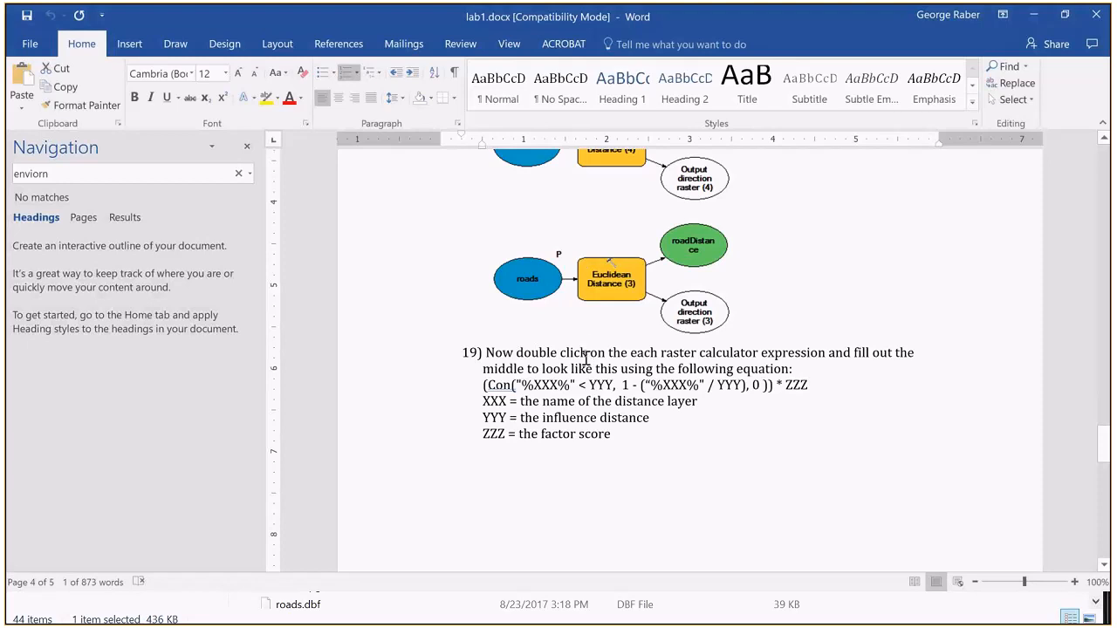
scroll(580, 371, "up", 1)
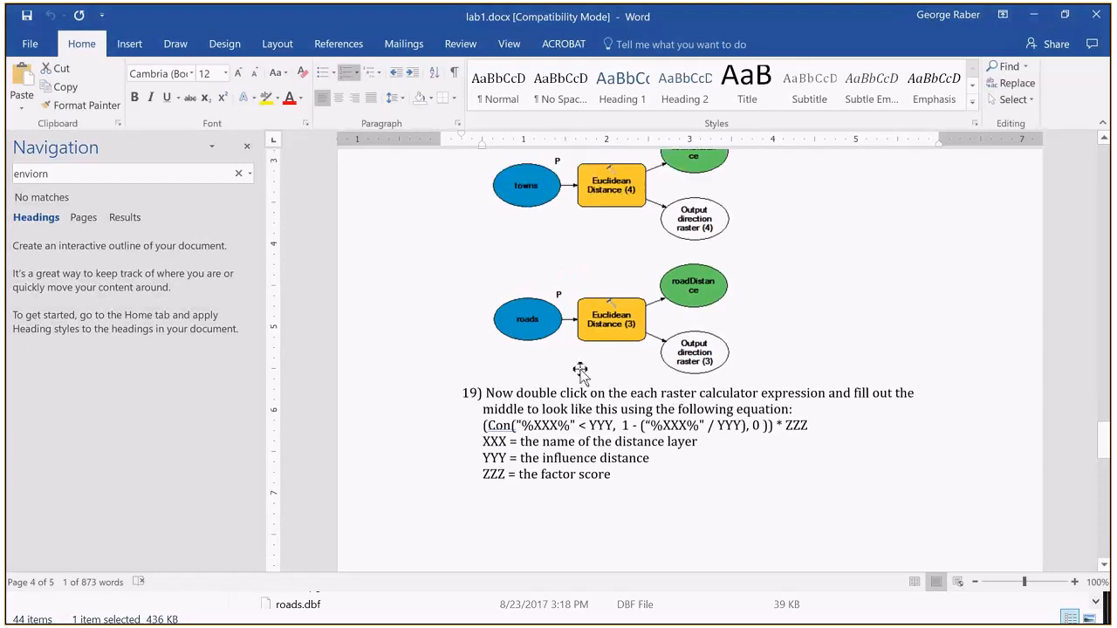
scroll(580, 371, "up", 1)
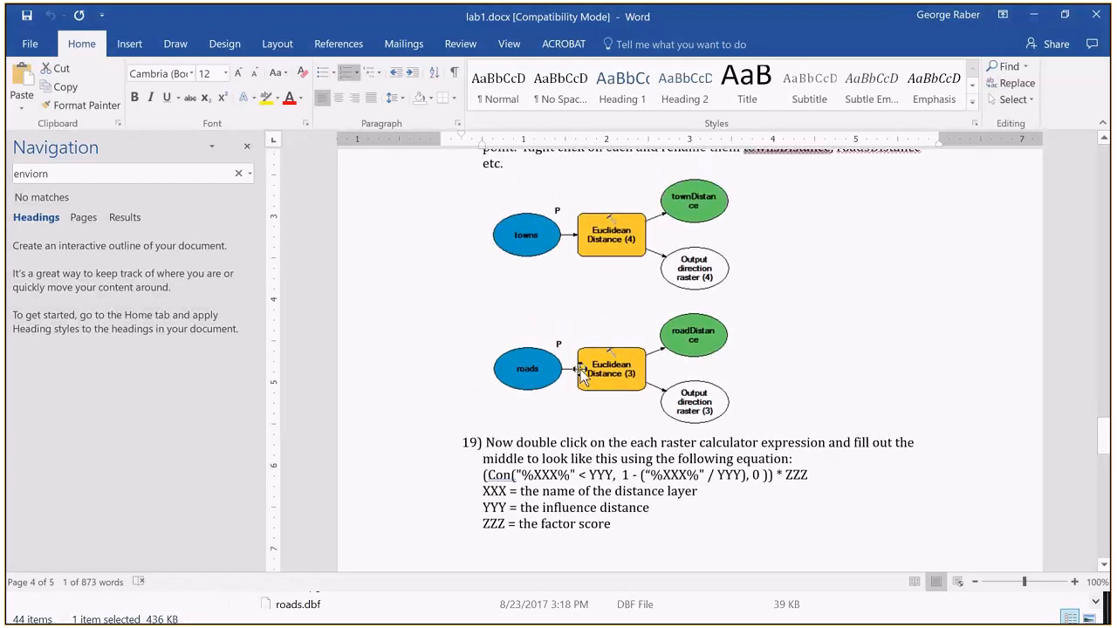
scroll(582, 375, "up", 1)
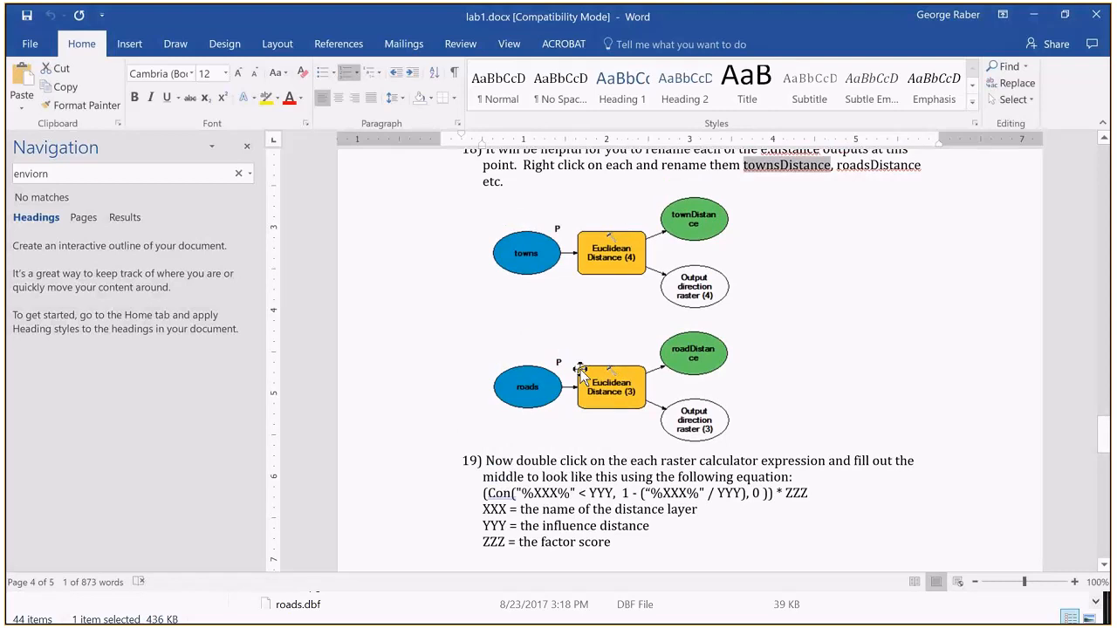
scroll(610, 384, "up", 3)
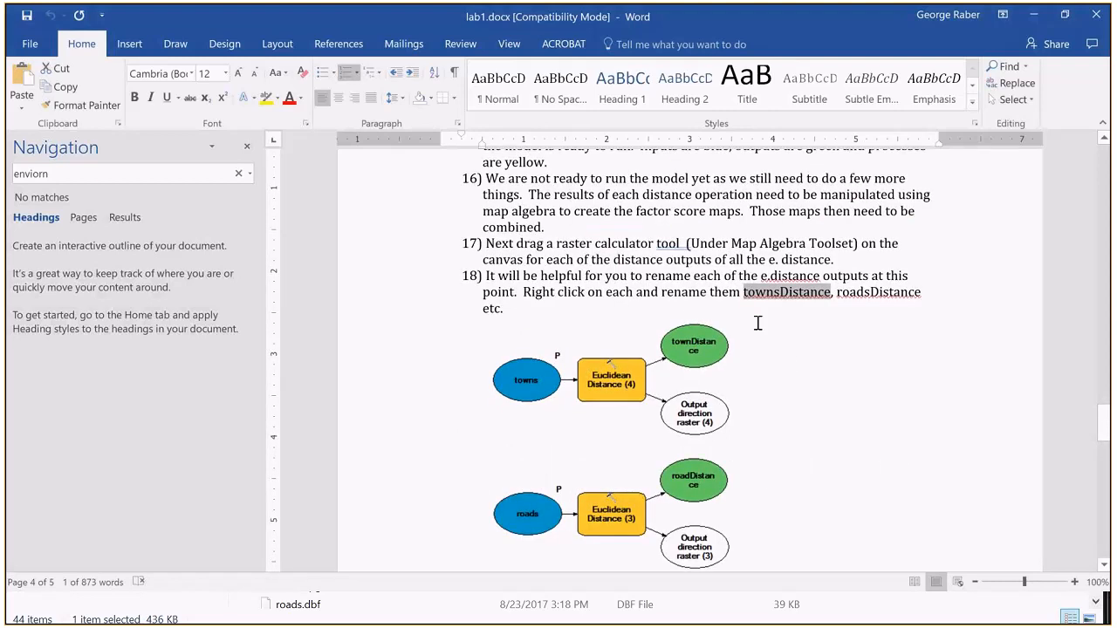
scroll(790, 366, "down", 1)
scroll(790, 365, "up", 1)
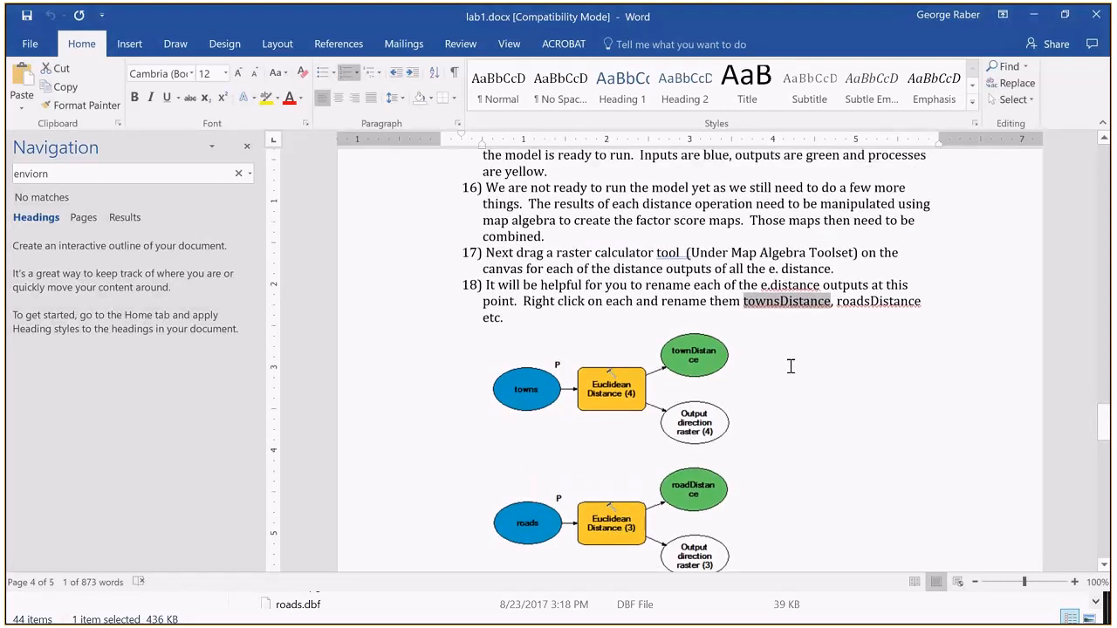
scroll(791, 366, "up", 2)
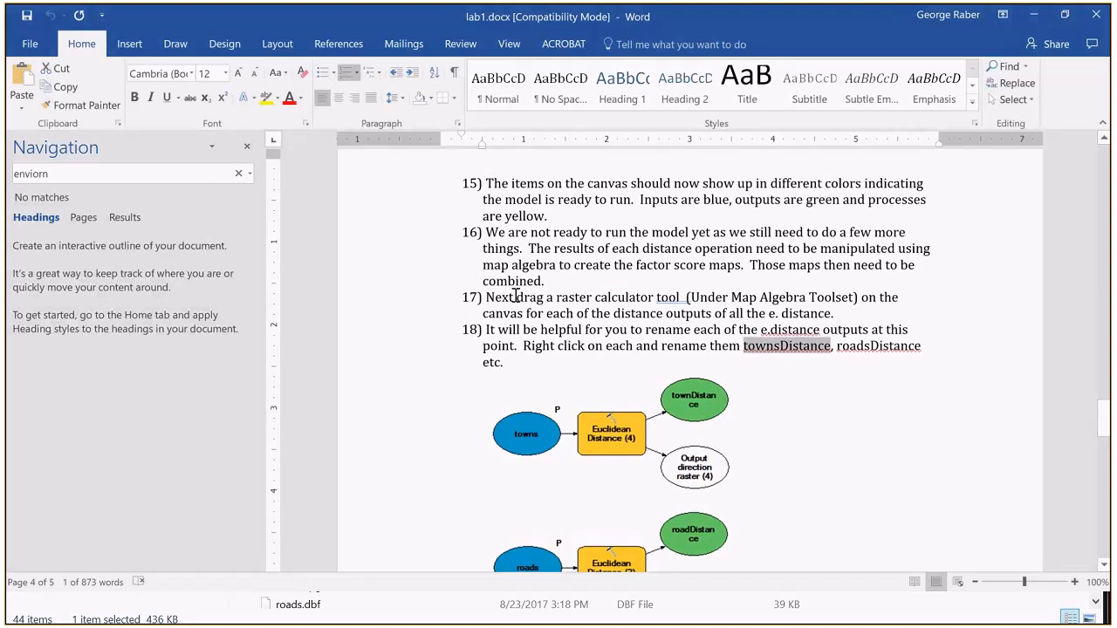
left_click(467, 297)
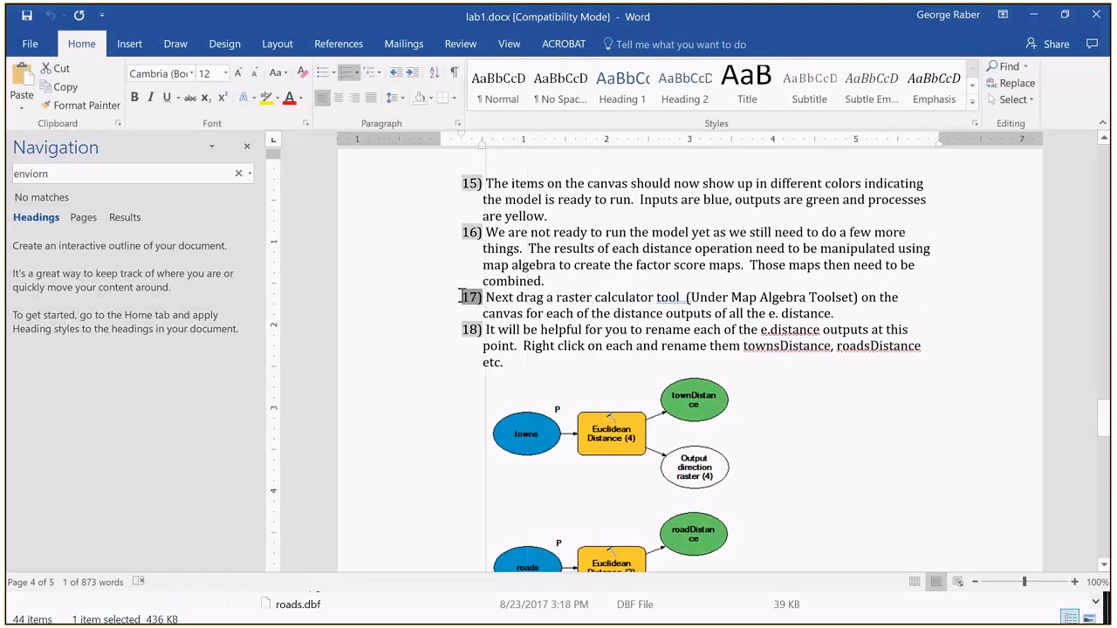
key("Tab")
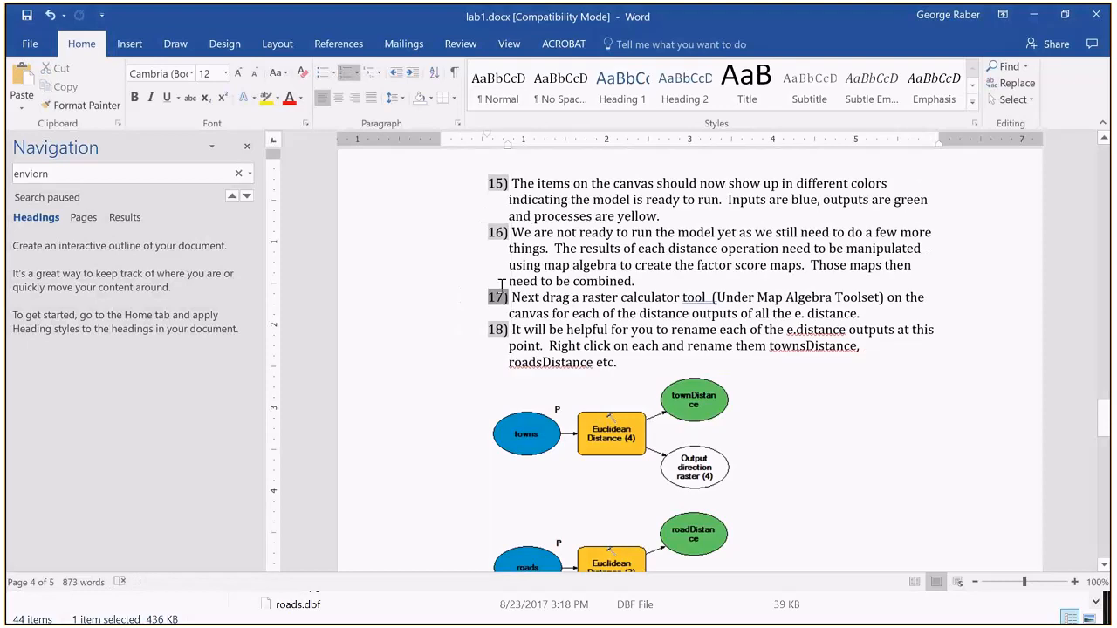
key("ctrl+z")
left_click(494, 247)
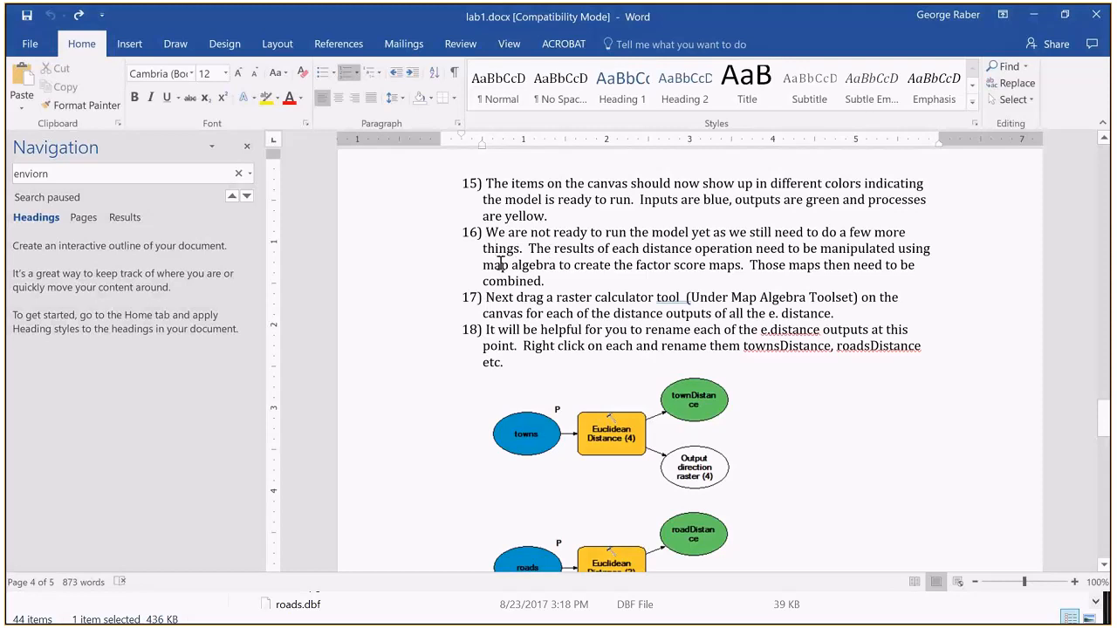
left_click(475, 233)
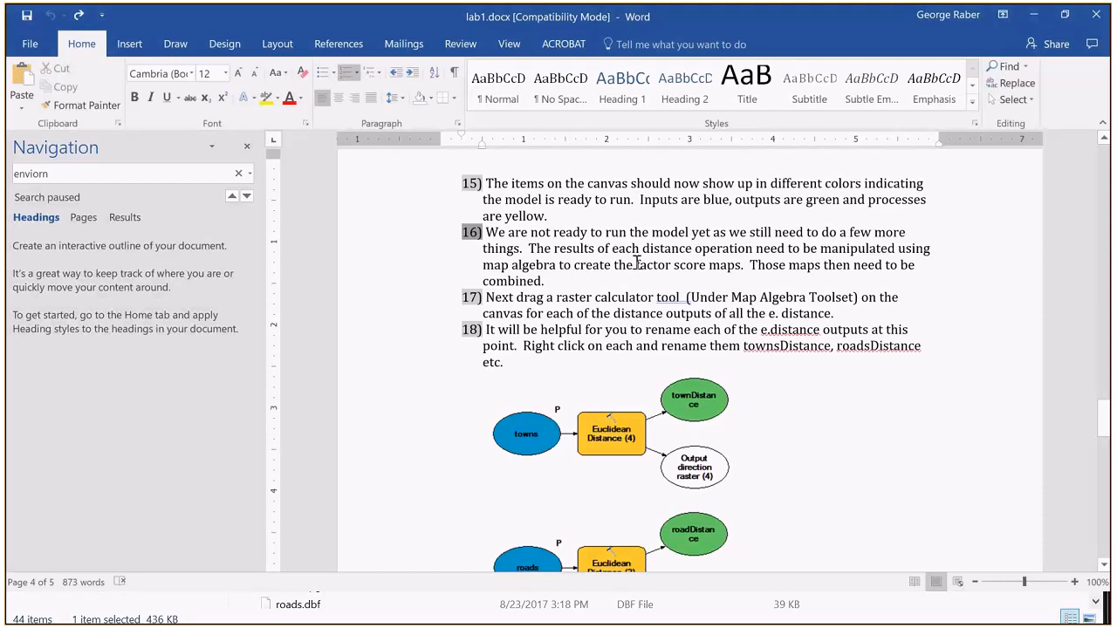
Step: Return to the Habitat Suitability Model in ArcMap, run the whole model and dismiss its progress report once completed
left_click(1032, 15)
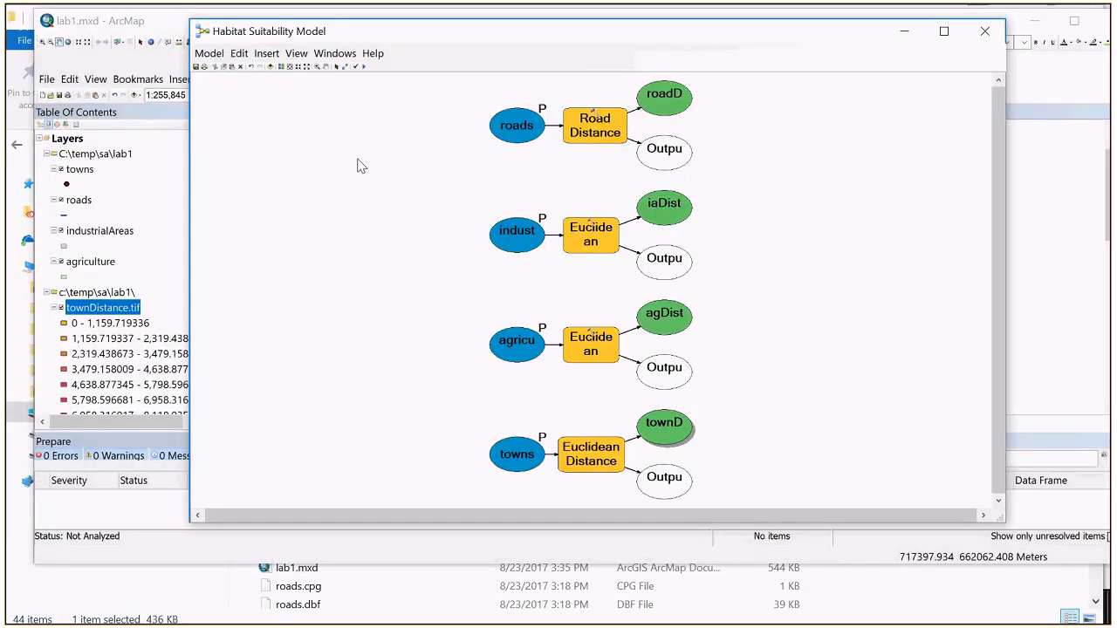
left_click(366, 68)
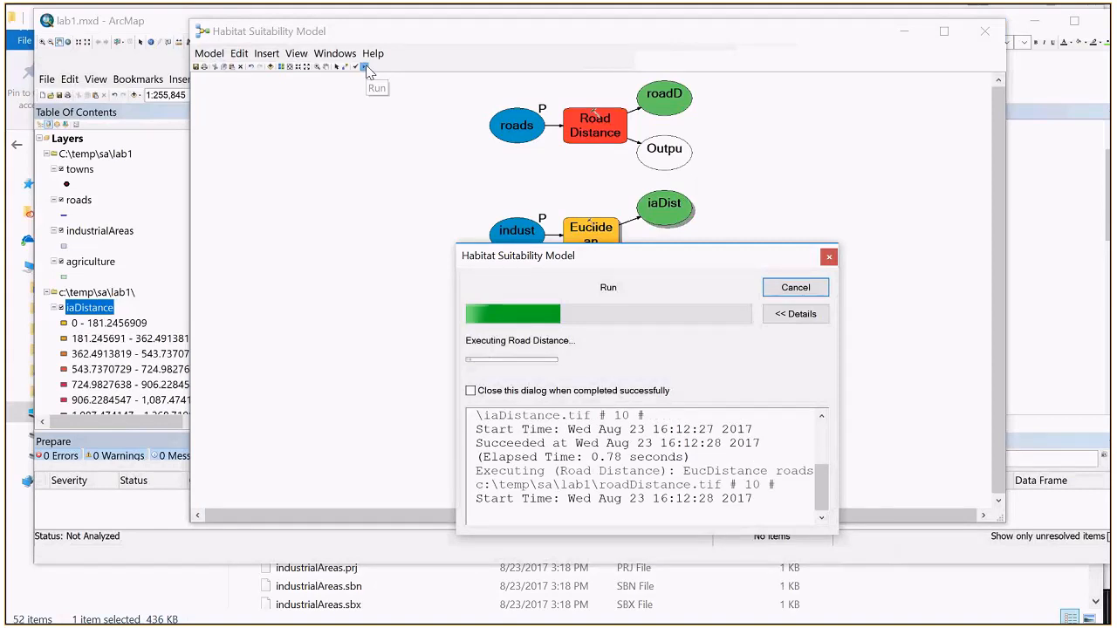
left_click_drag(584, 265, 804, 259)
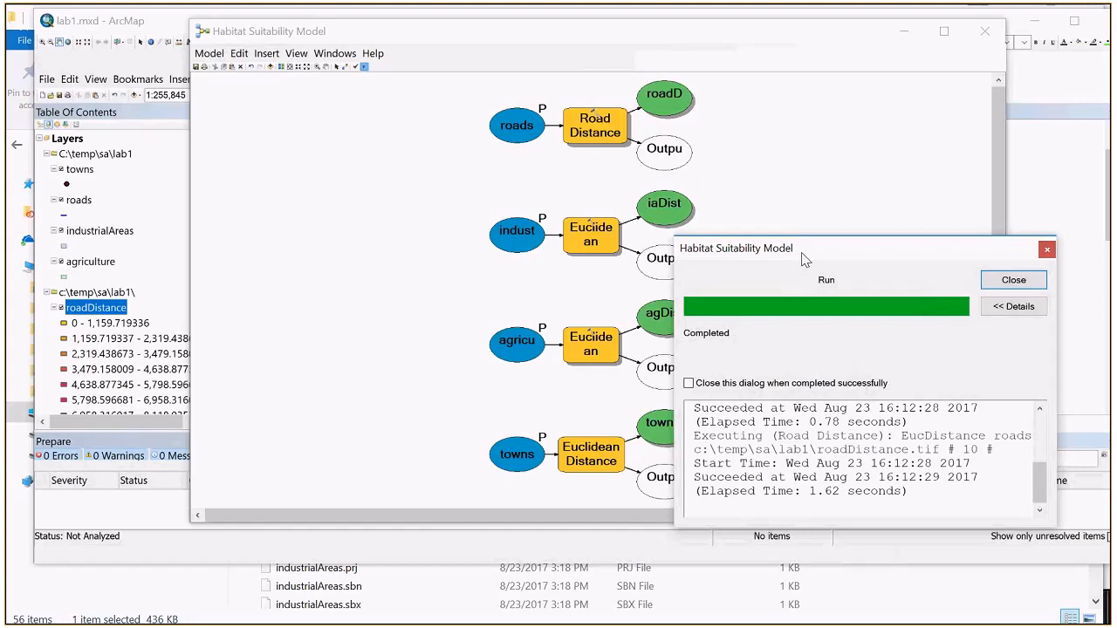
left_click(990, 283)
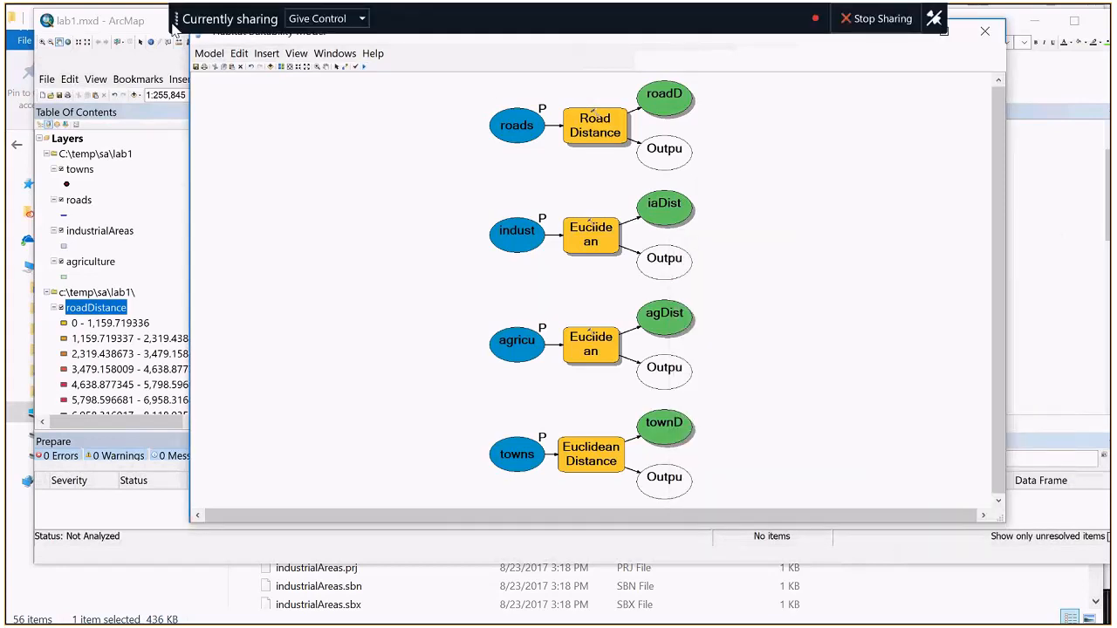
Step: Move the model window out of the way, hide the roadDistance layer, and toggle the iaDistance layer's visibility to inspect the distance rasters
left_click(905, 31)
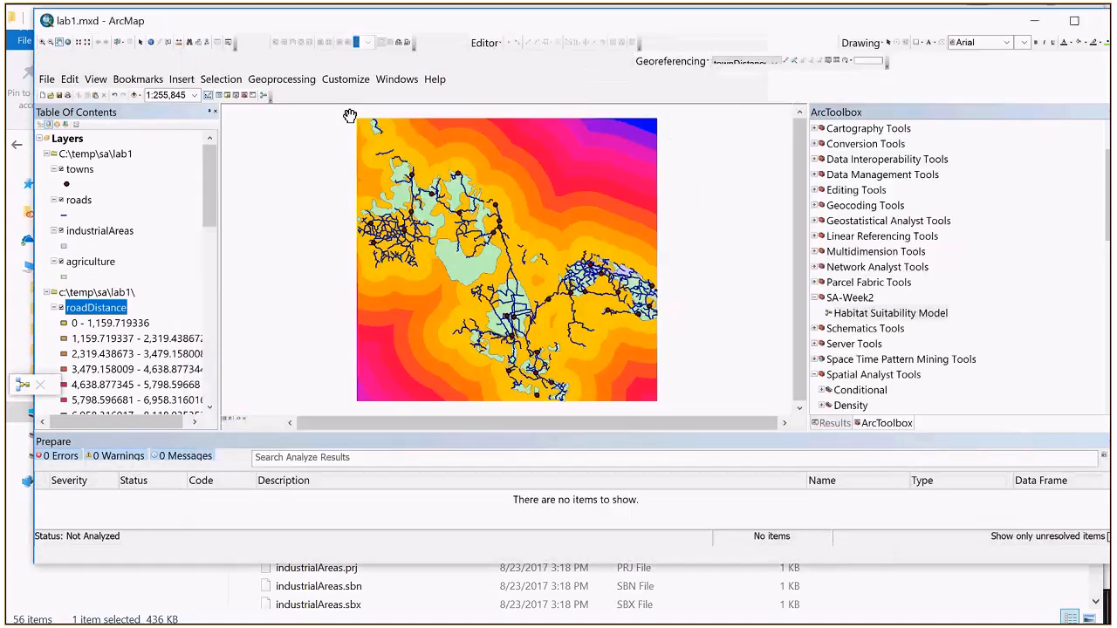
mouse_move(209, 206)
left_mouse_down()
mouse_move(205, 366)
mouse_move(204, 214)
left_mouse_up()
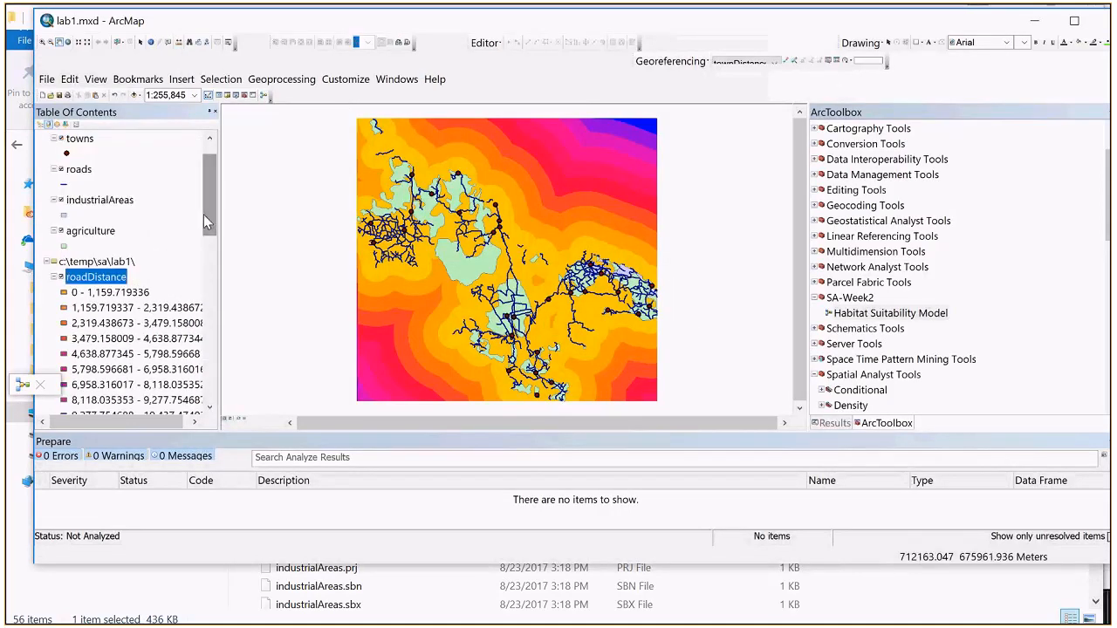
left_click(62, 277)
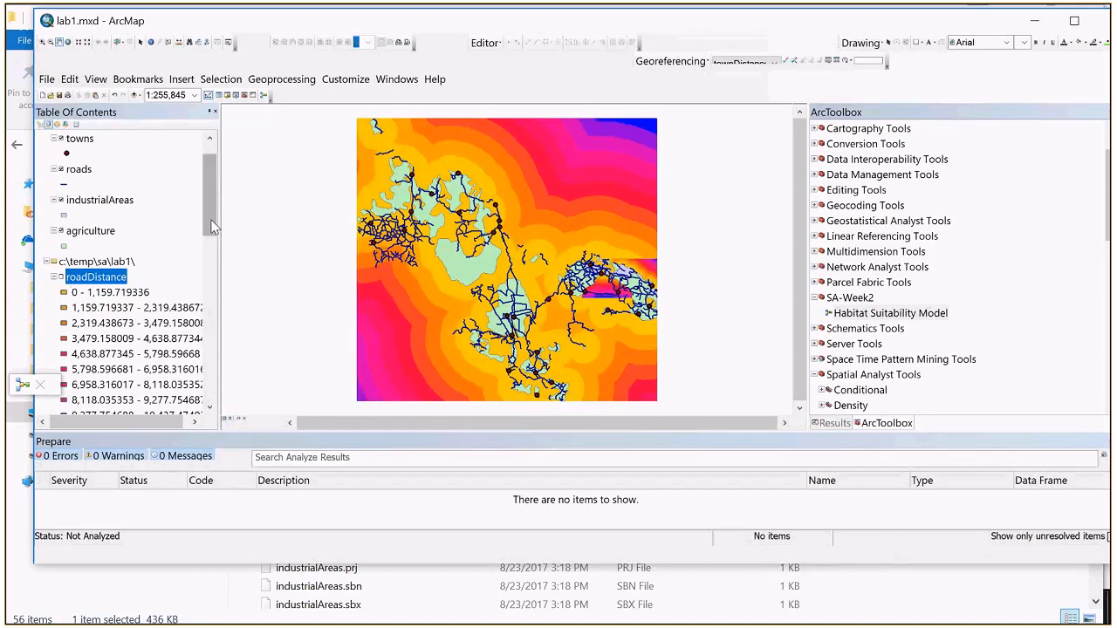
scroll(66, 266, "down", 4)
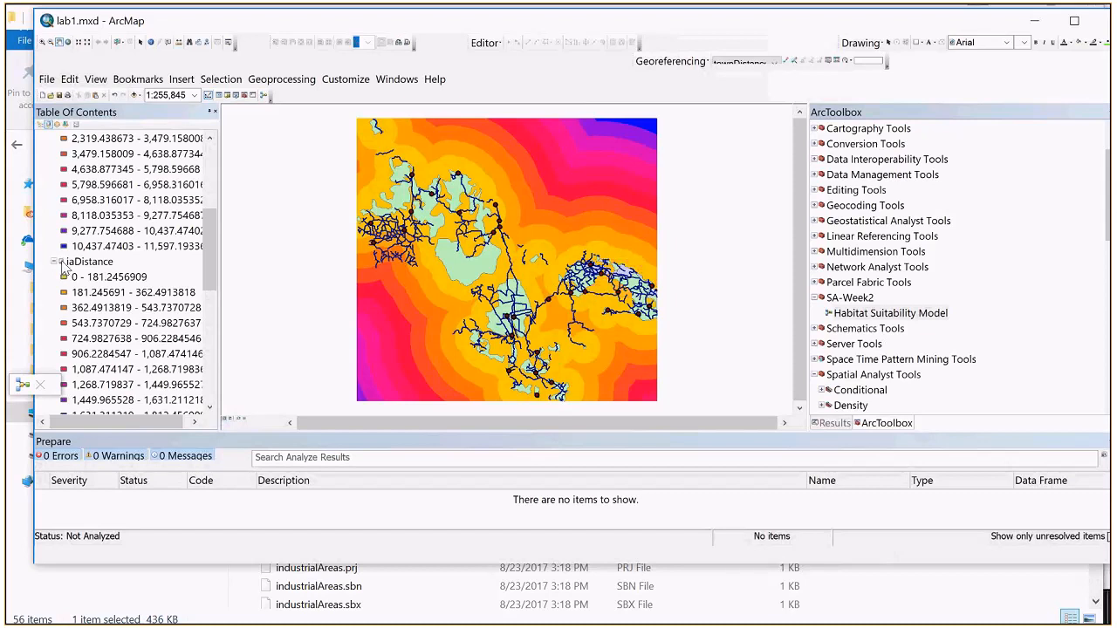
left_click(61, 262)
left_click(61, 262)
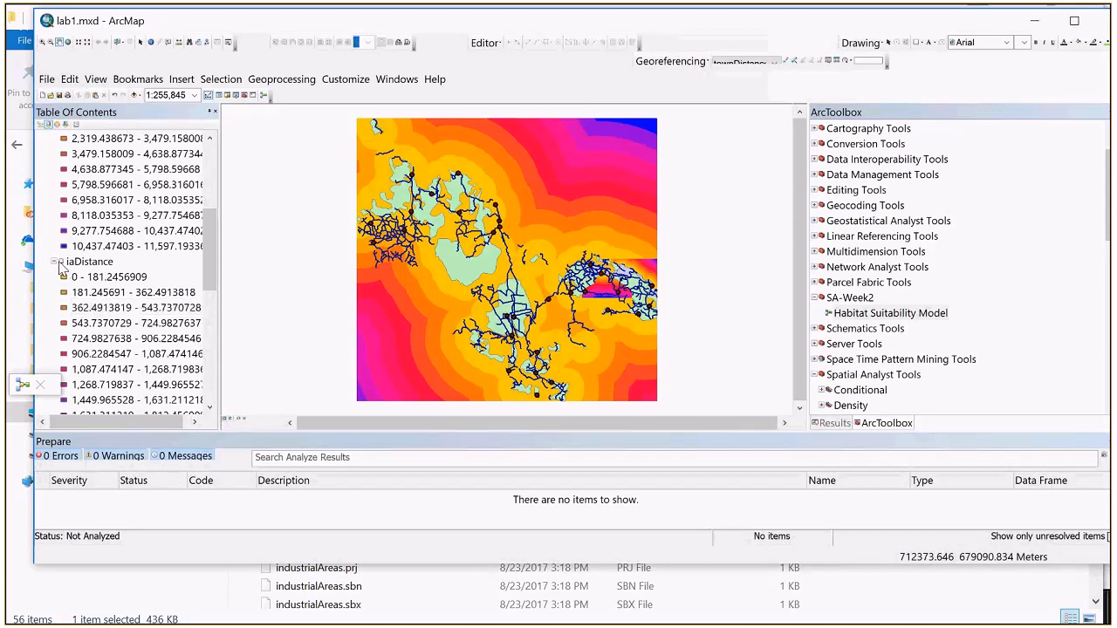
Step: Toggle the iaDistance layer's visibility, and hide the agDistance layer after comparing the map with it on and off
left_click(61, 262)
left_click(61, 261)
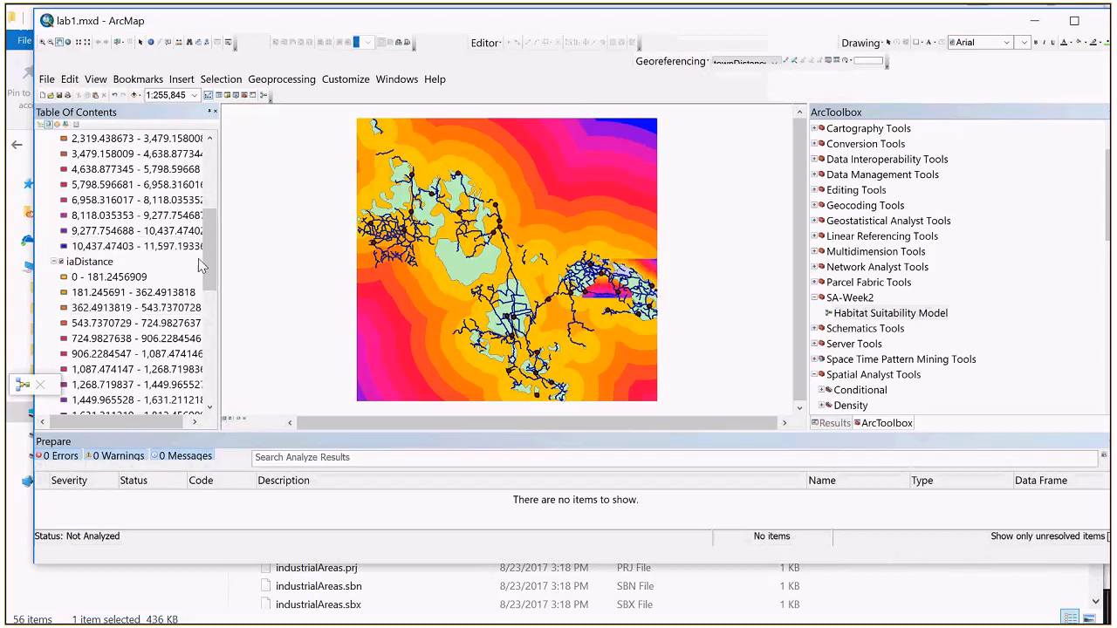
left_click_drag(208, 242, 206, 316)
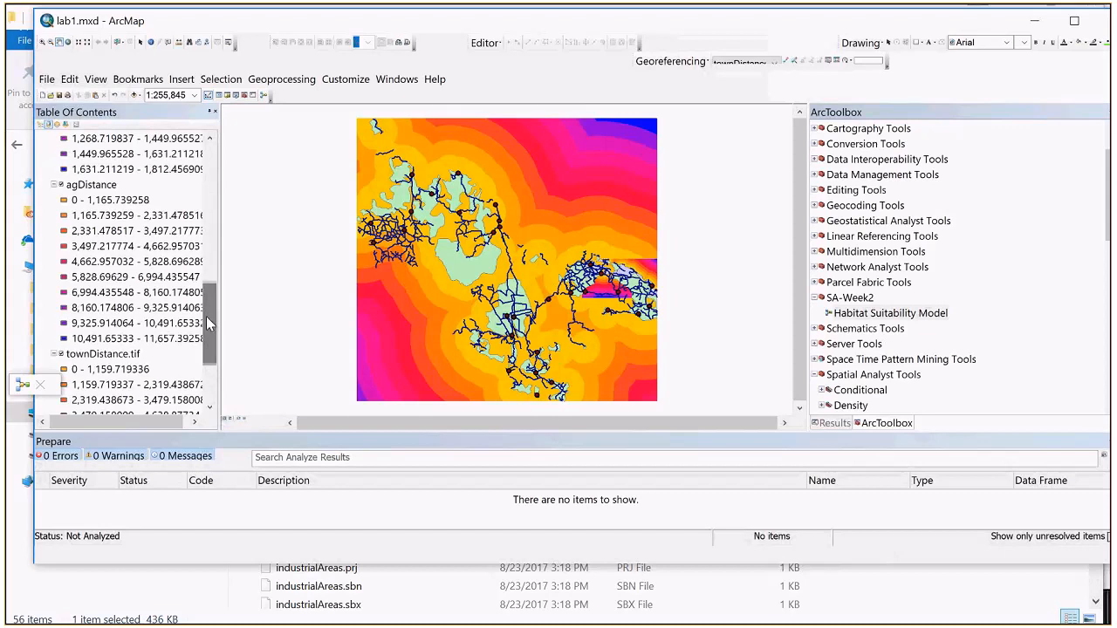
left_click(61, 186)
left_click(61, 186)
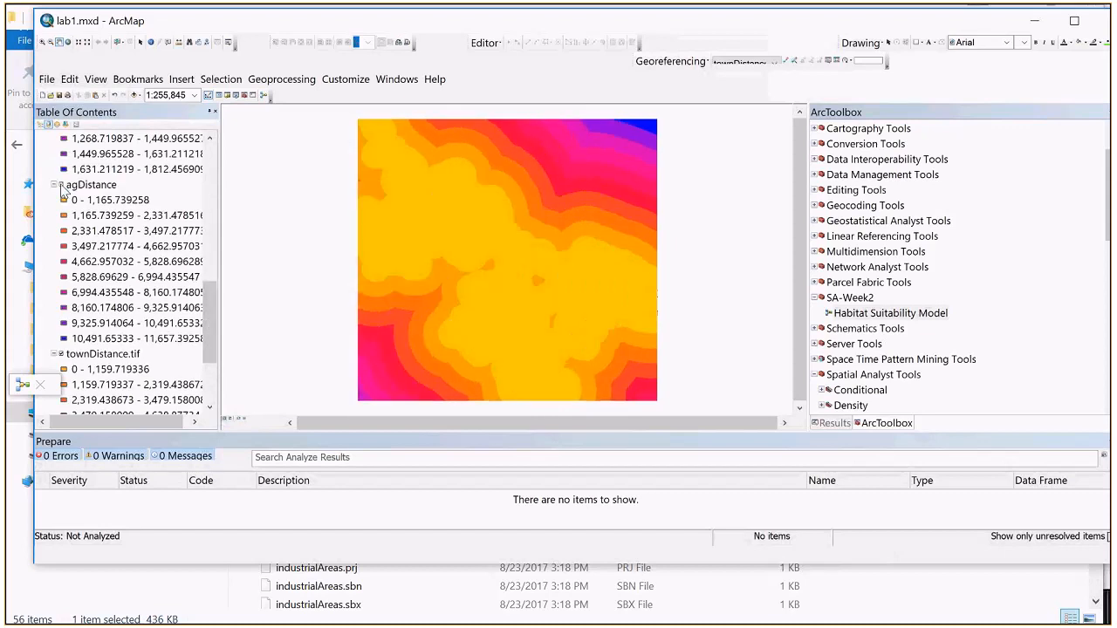
left_click(61, 186)
left_click(61, 186)
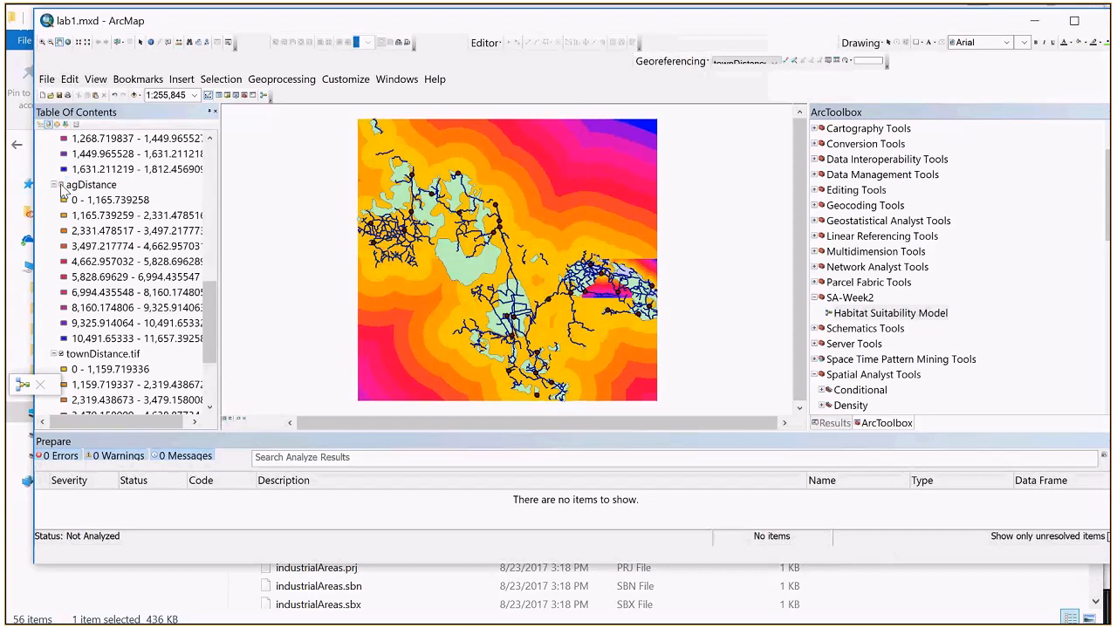
Step: Toggle the townDistance.tif layer off and on to inspect its raster, leaving it displayed
left_click_drag(212, 319, 207, 347)
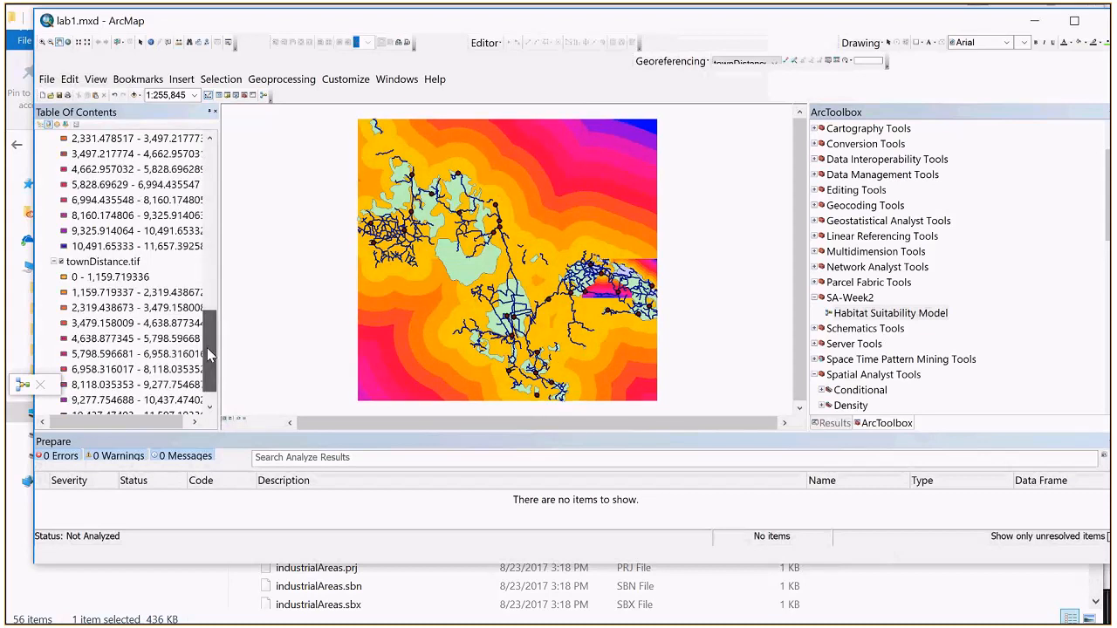
left_click(61, 262)
left_click(62, 262)
left_click(61, 262)
left_click(61, 261)
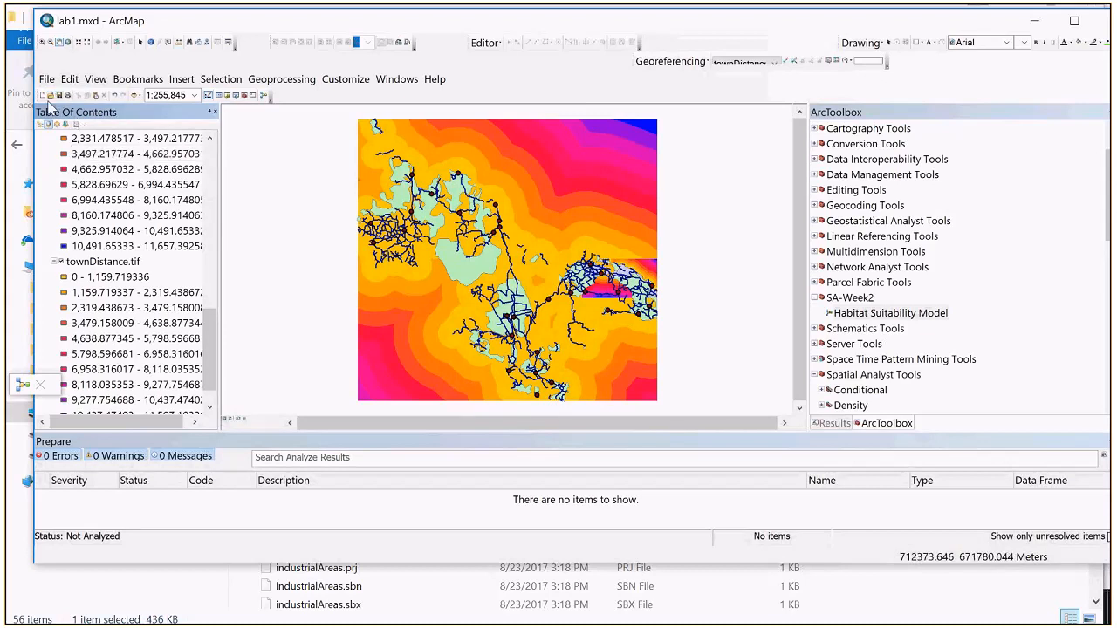
Step: Zoom into the townDistance raster until single cells show, identify a cell at the class boundary, and move the Identify results off the cells
left_click(42, 41)
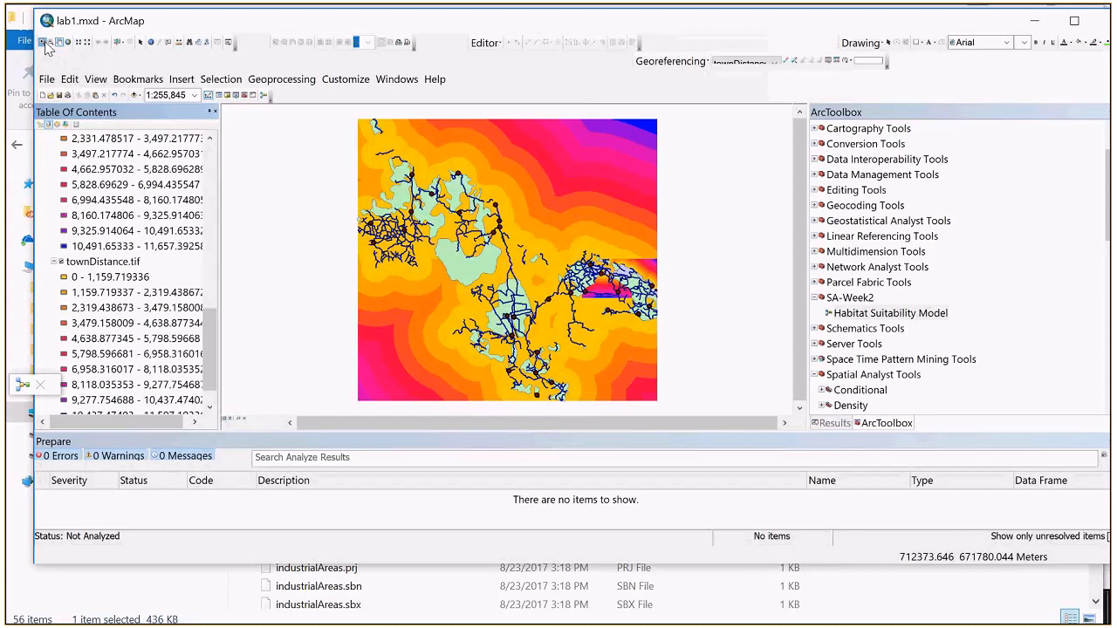
left_click(434, 330)
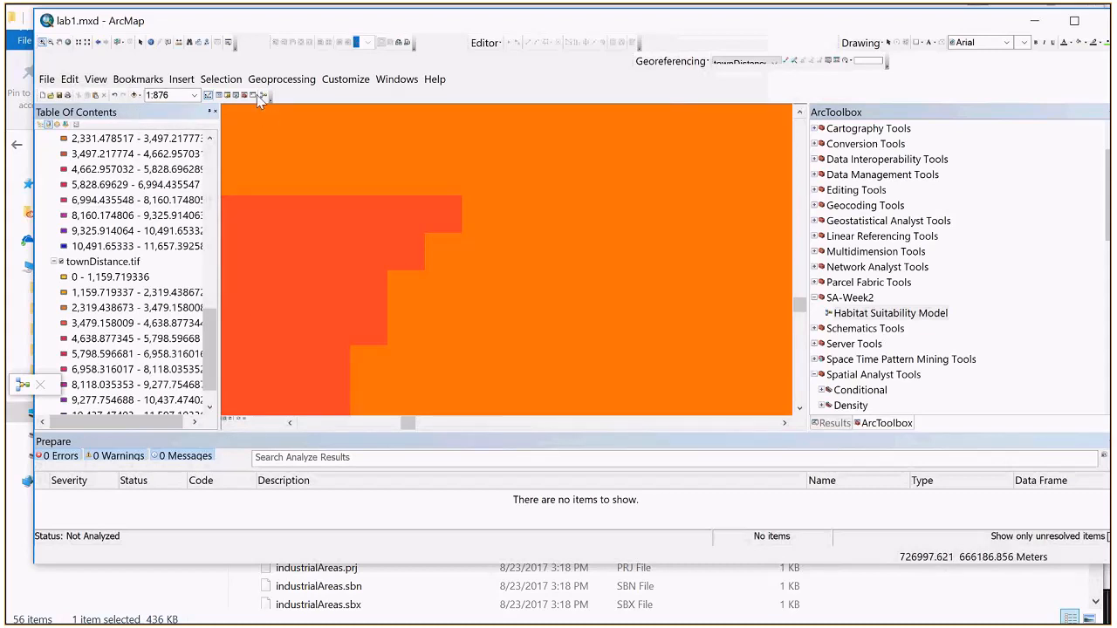
left_click(444, 212)
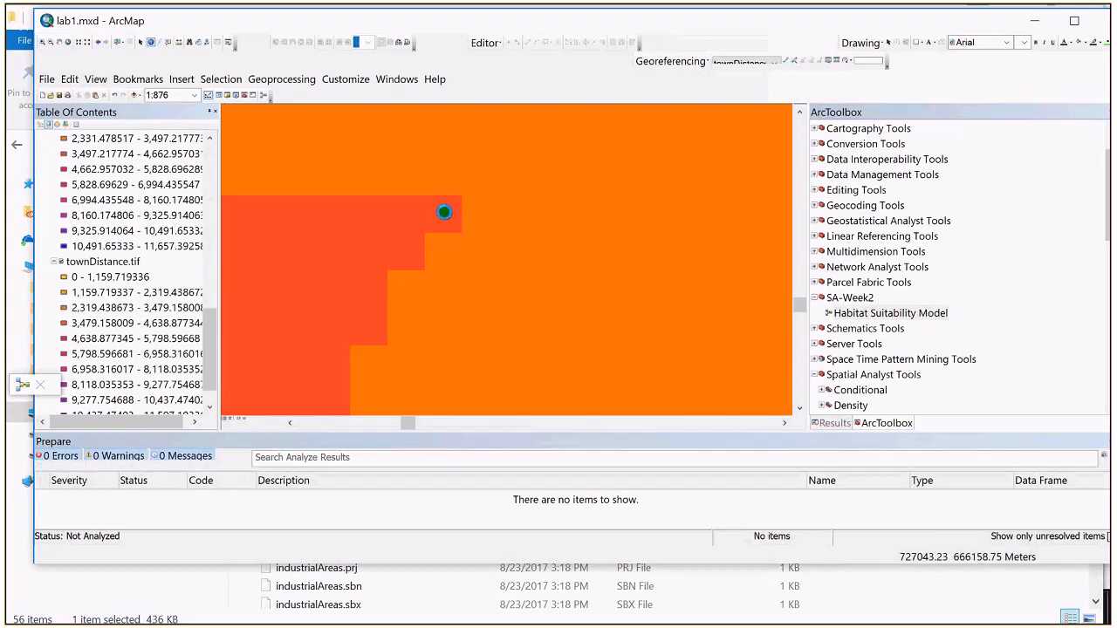
left_click_drag(422, 126, 742, 143)
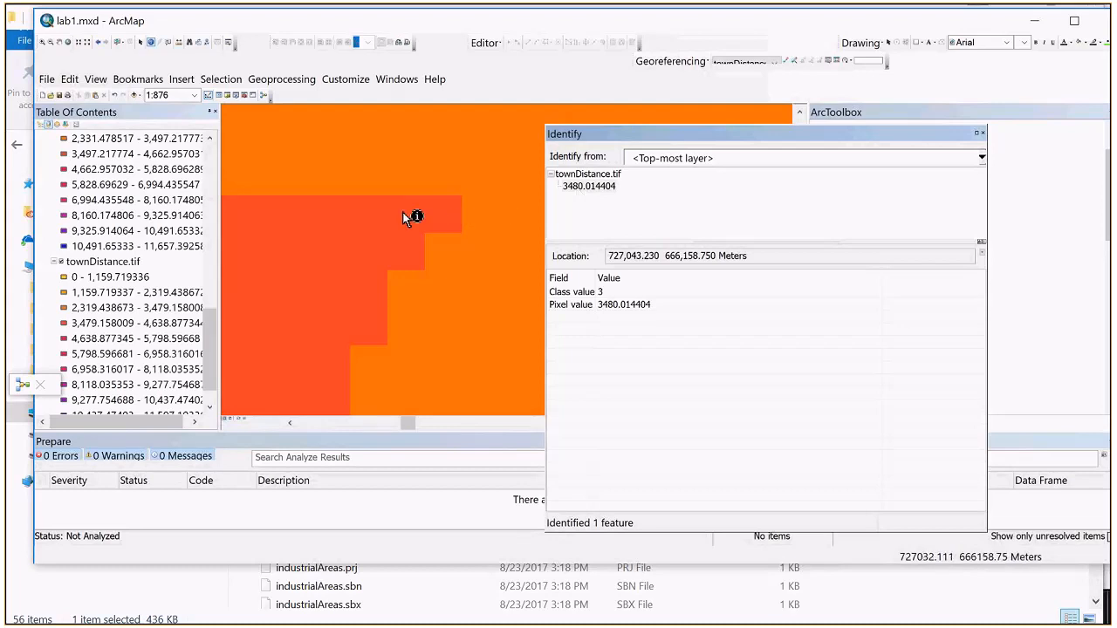
Step: Identify the distance values of several neighbouring townDistance cells, close the Identify results and return the map to full extent
left_click(425, 218)
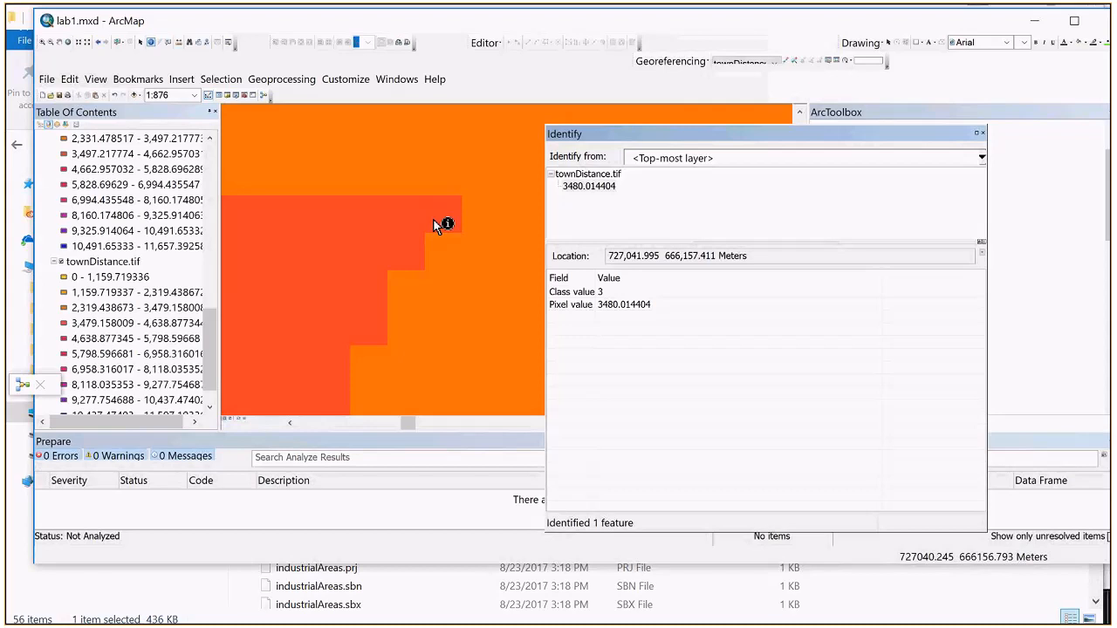
left_click(403, 219)
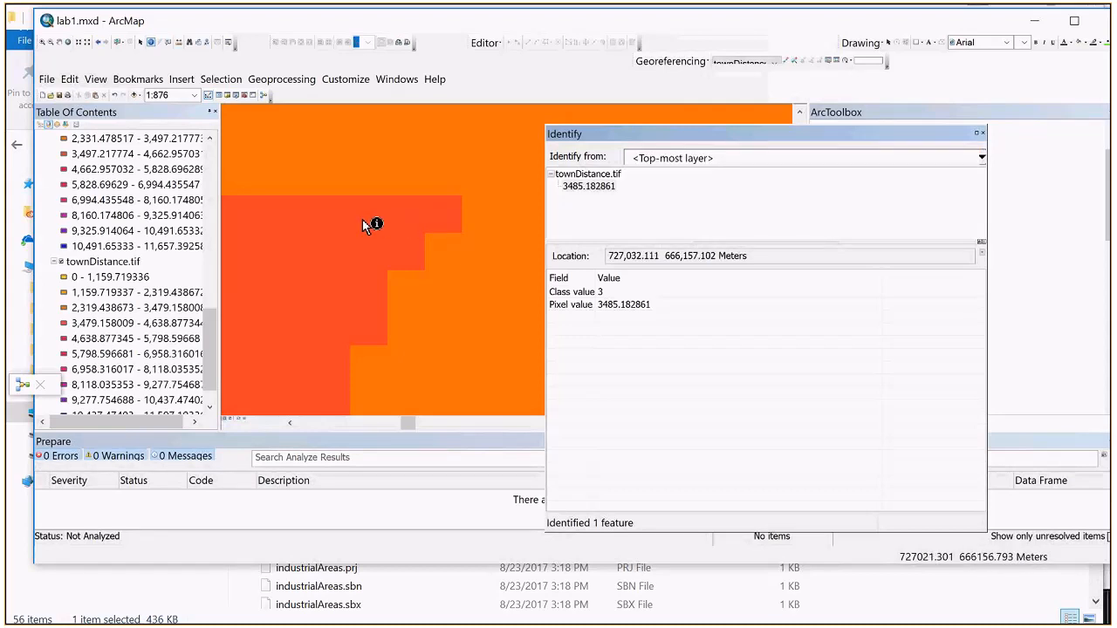
left_click(339, 216)
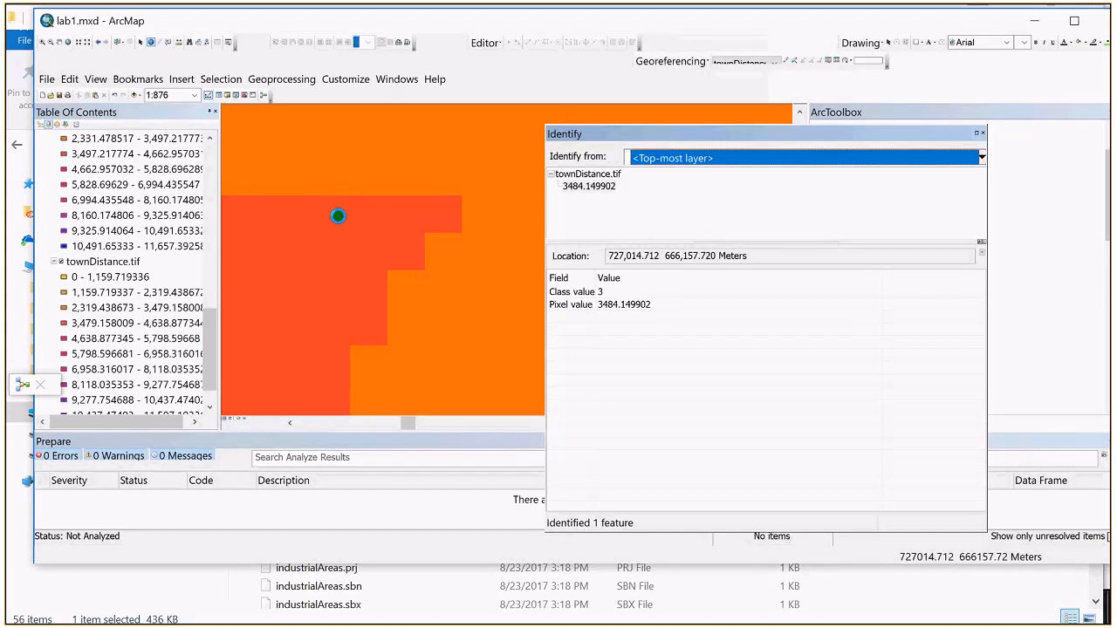
left_click(282, 222)
left_click(295, 251)
left_click(320, 264)
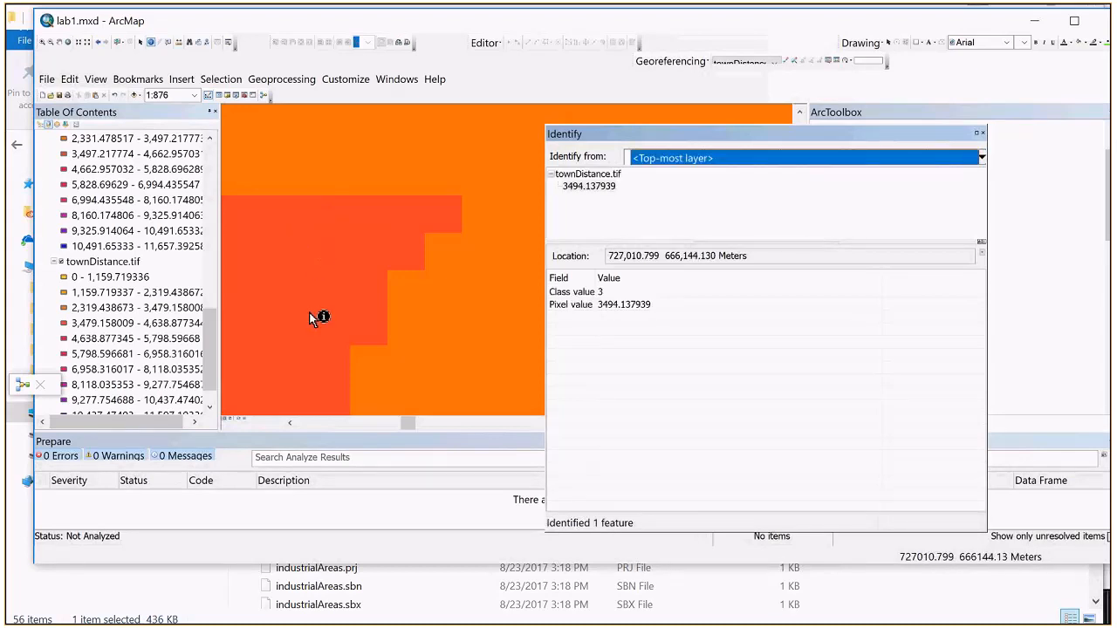
left_click(262, 382)
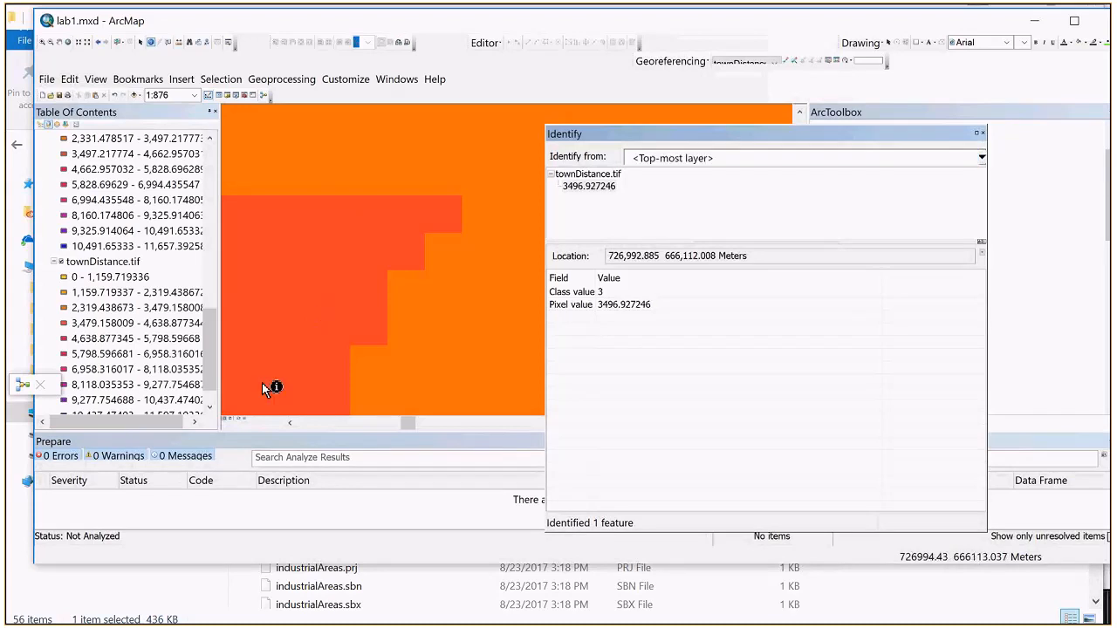
left_click(237, 396)
left_click(241, 393)
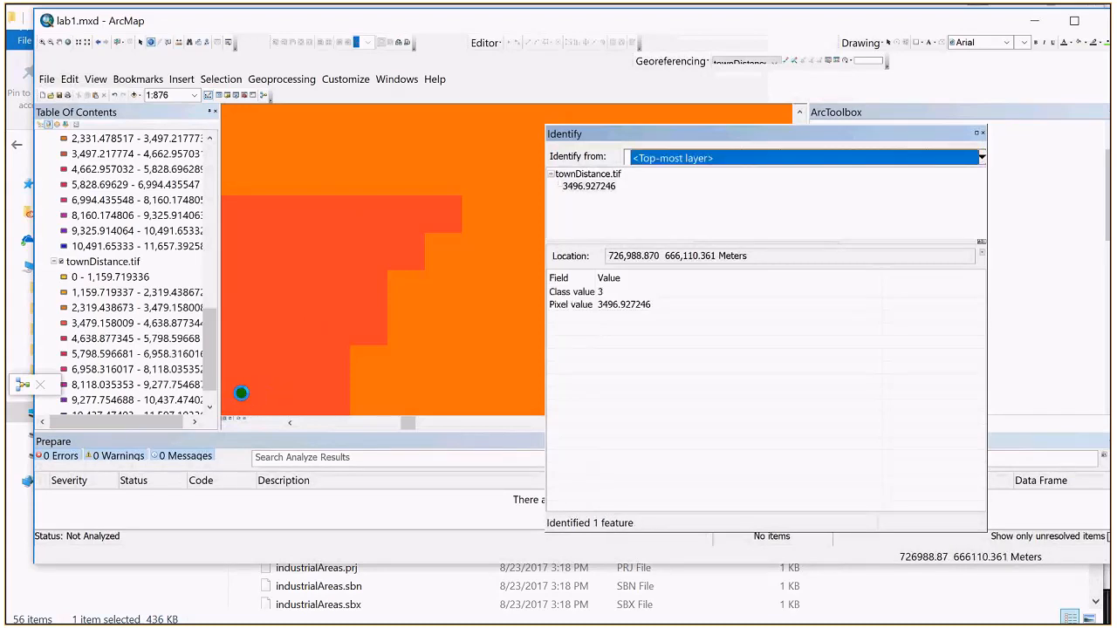
left_click(234, 402)
left_click(445, 217)
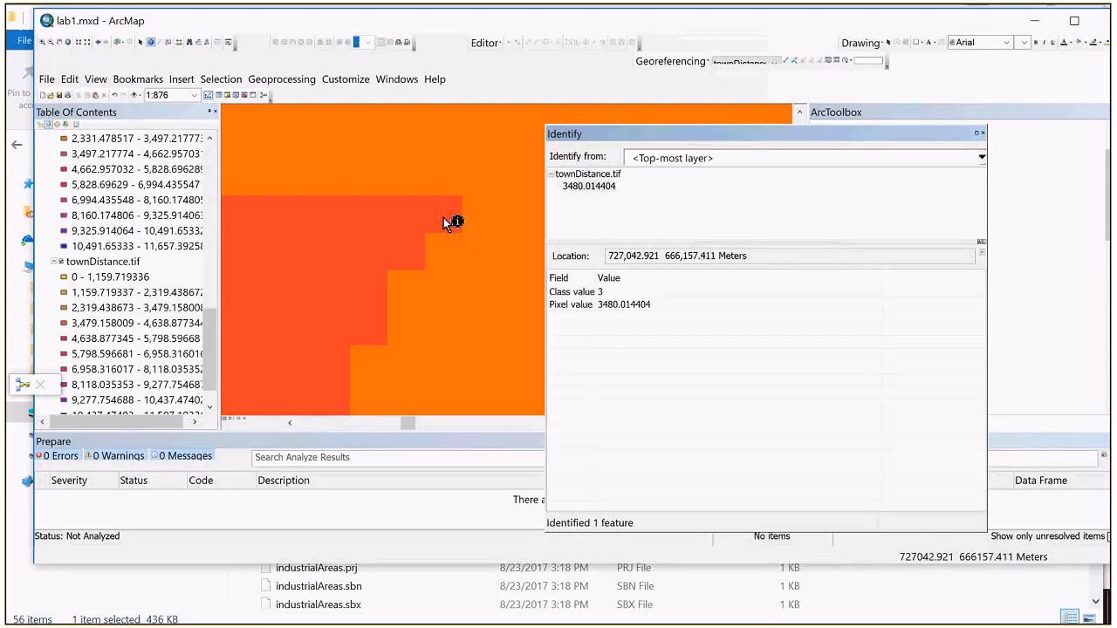
left_click(404, 255)
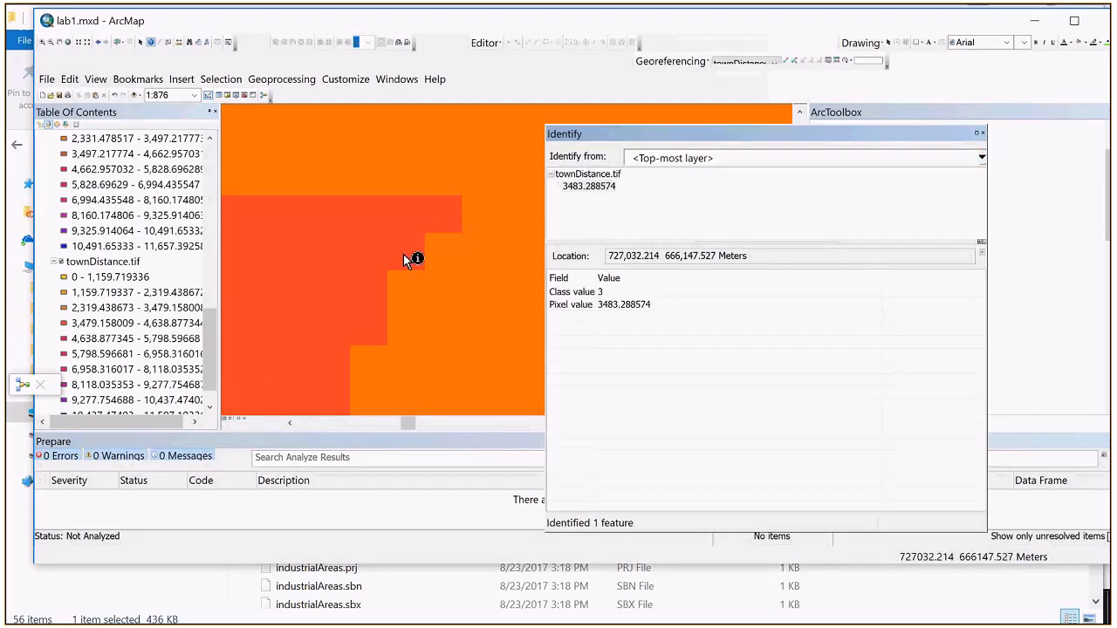
left_click(982, 134)
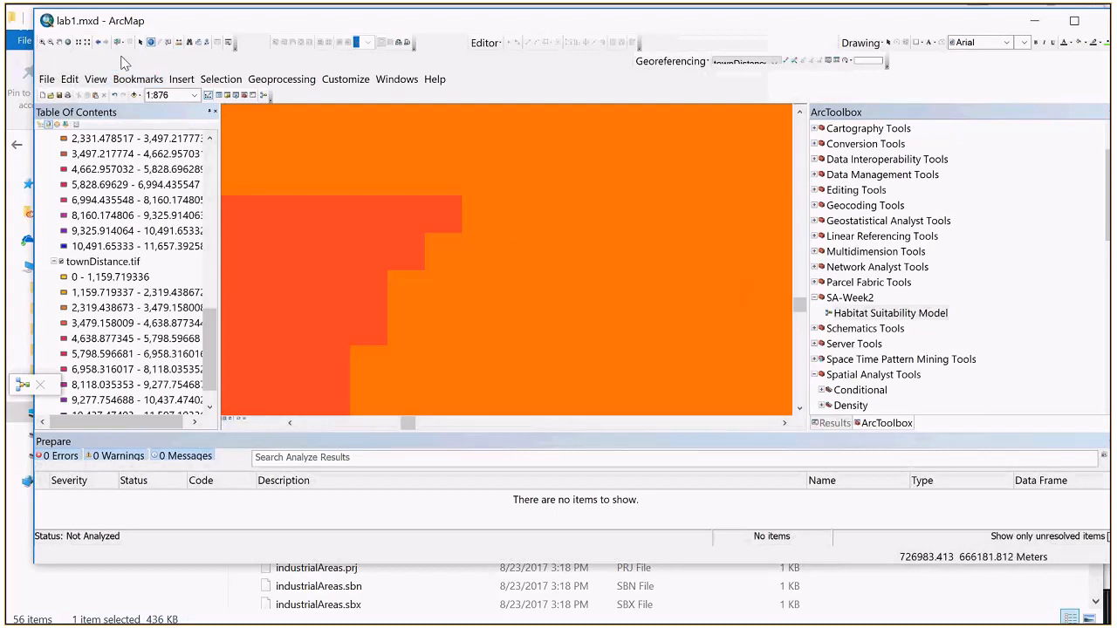
left_click(69, 42)
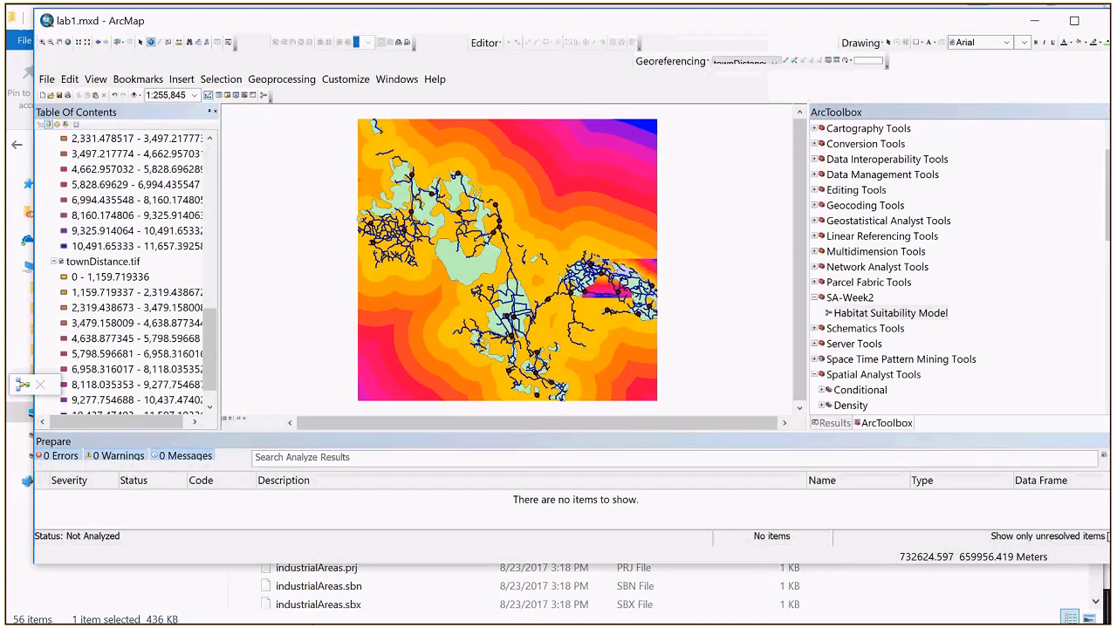
Step: Switch to lab1.docx in Word and reread steps 16 to 18 on adding raster calculators and renaming the distance outputs
key("alt+Tab")
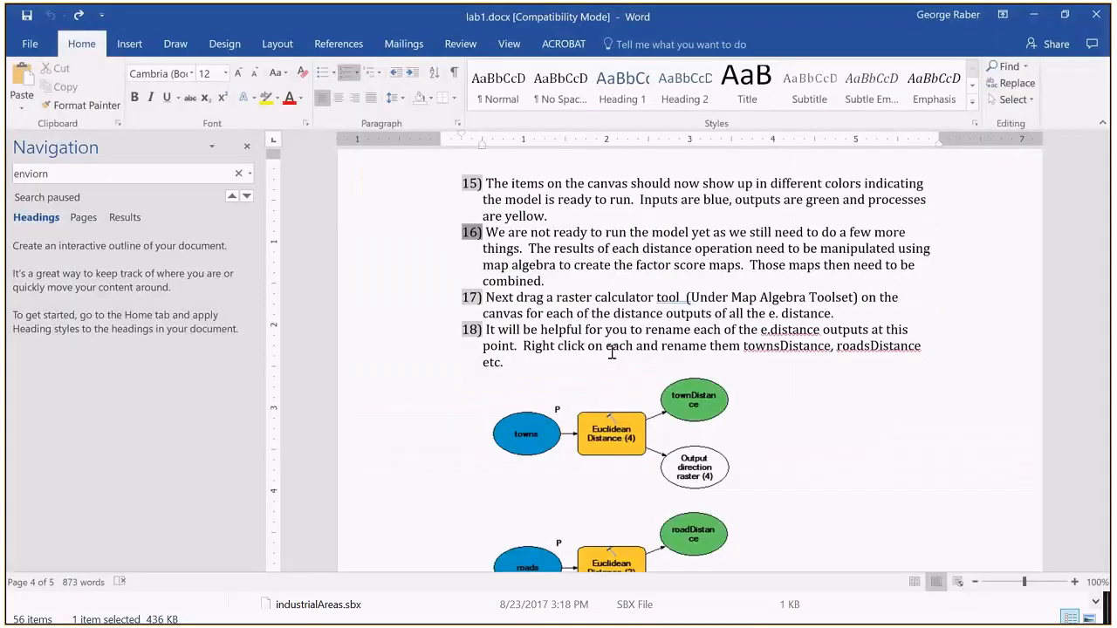
scroll(611, 352, "down", 1)
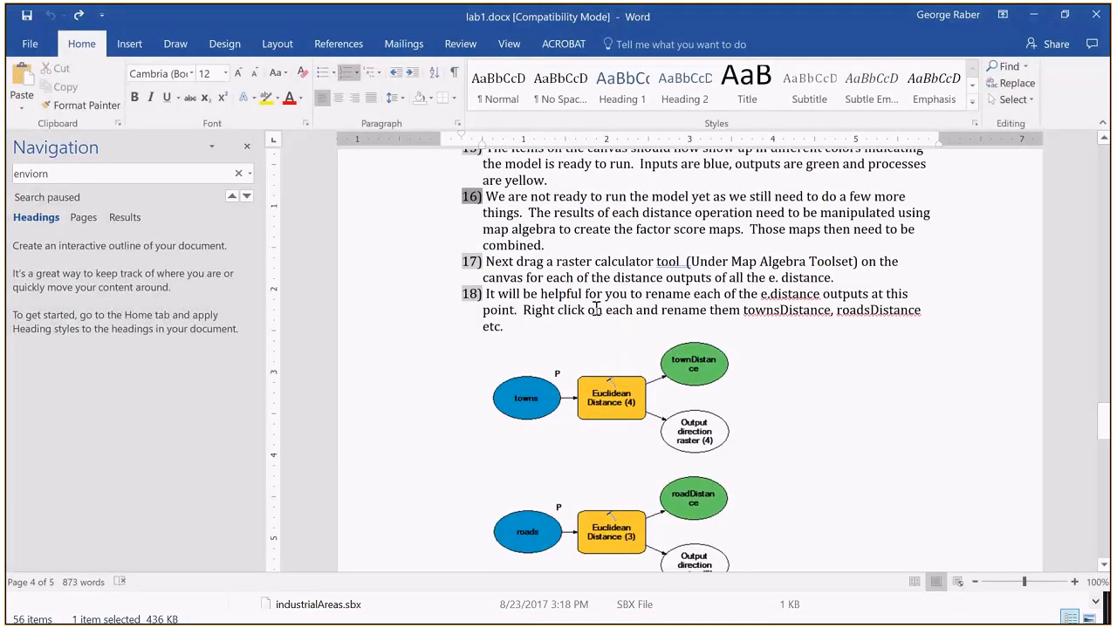
scroll(596, 310, "down", 1)
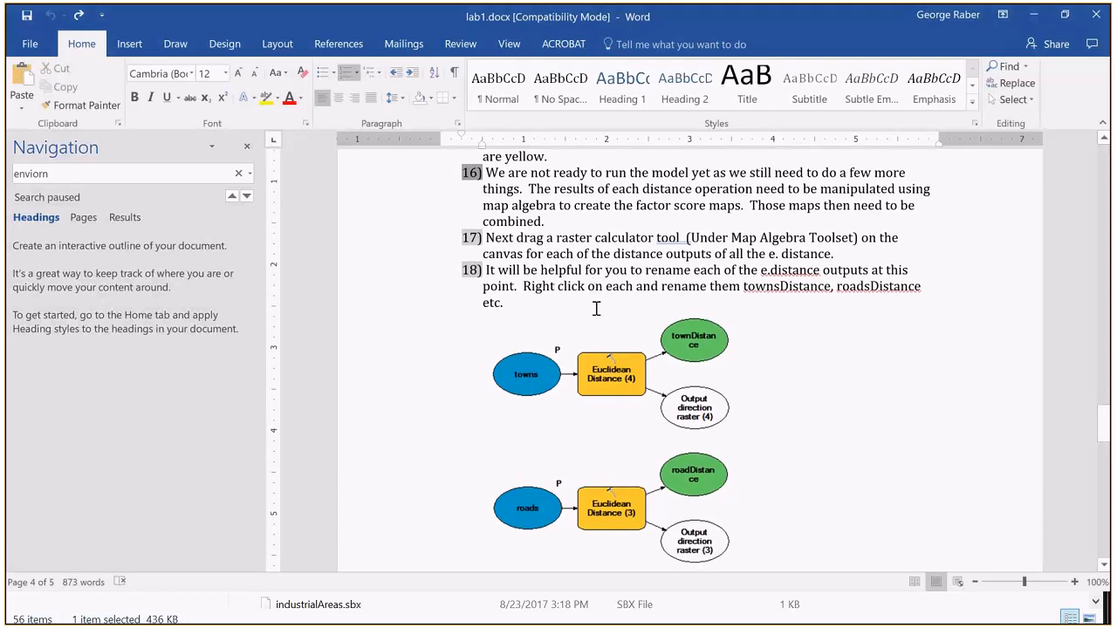
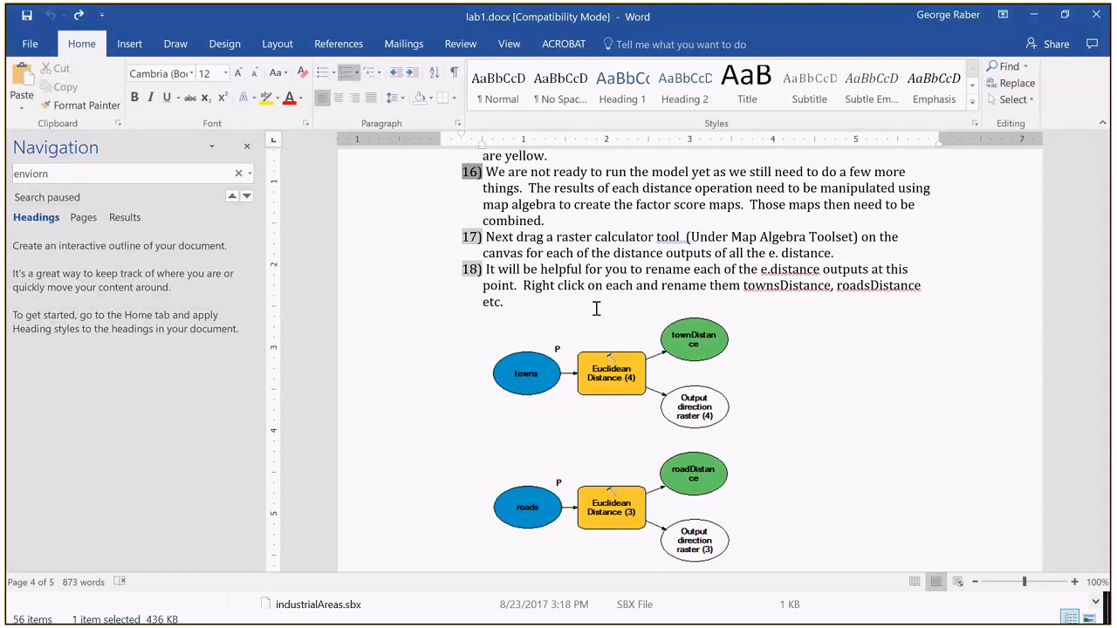
Step: Switch to ArcMap, bring up the Habitat Suitability Model window, and check the roadDistance.tif output path without changing it
key("alt+Tab")
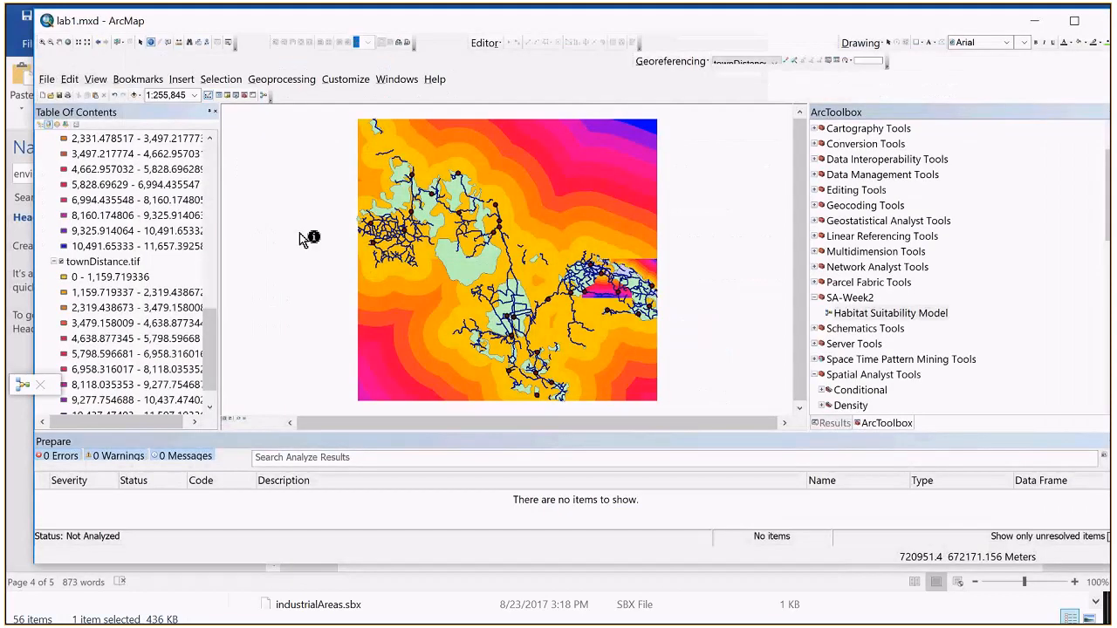
left_click_drag(211, 334, 212, 222)
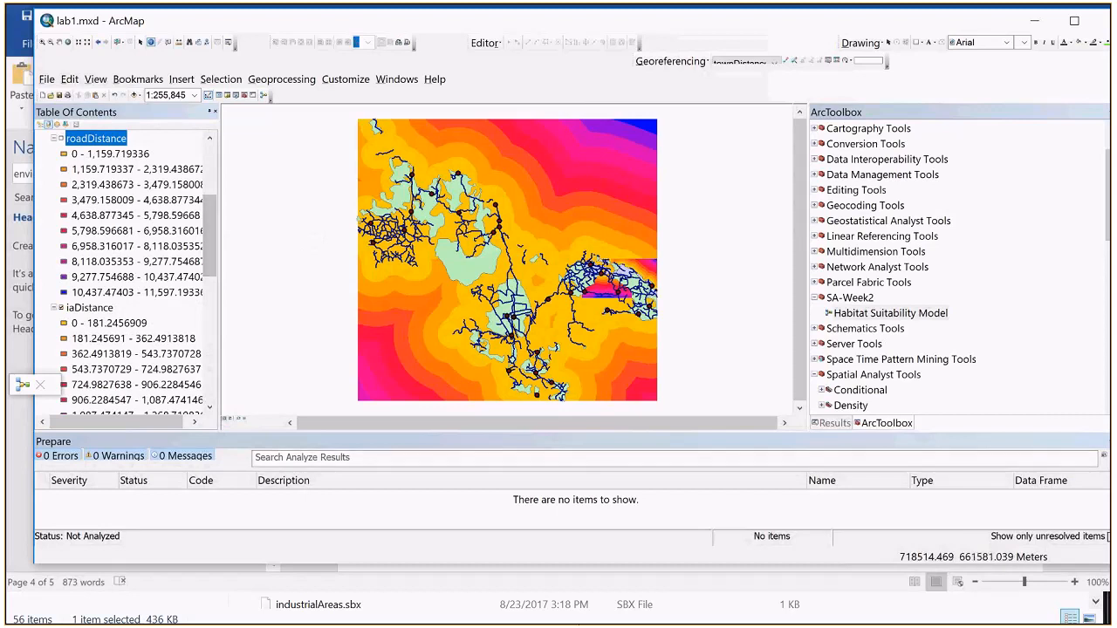
key("alt+Tab")
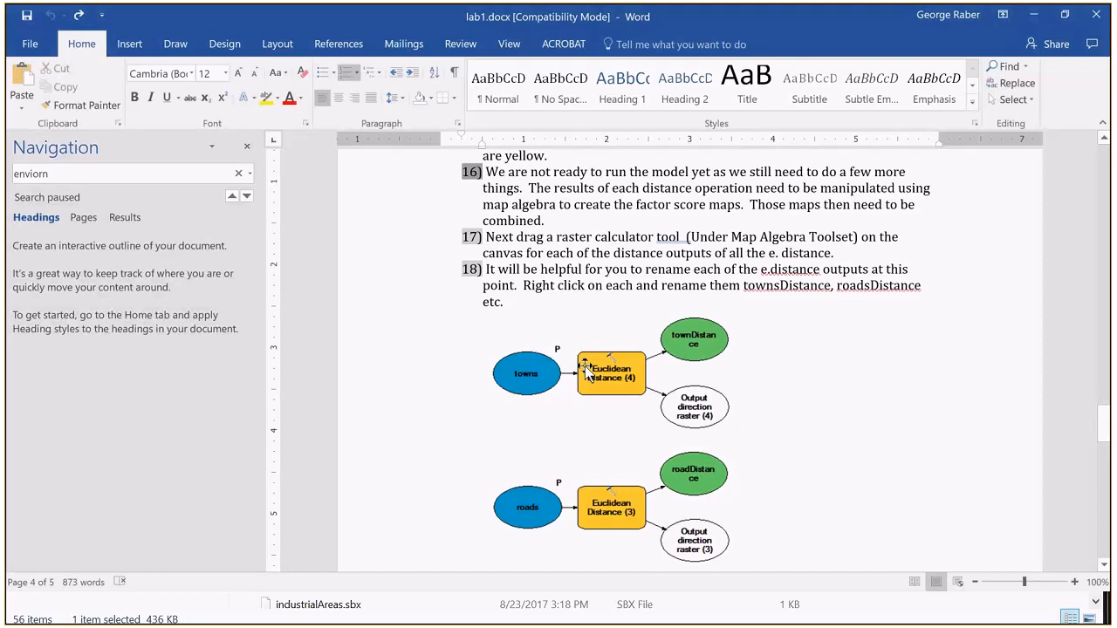
key("alt+Tab")
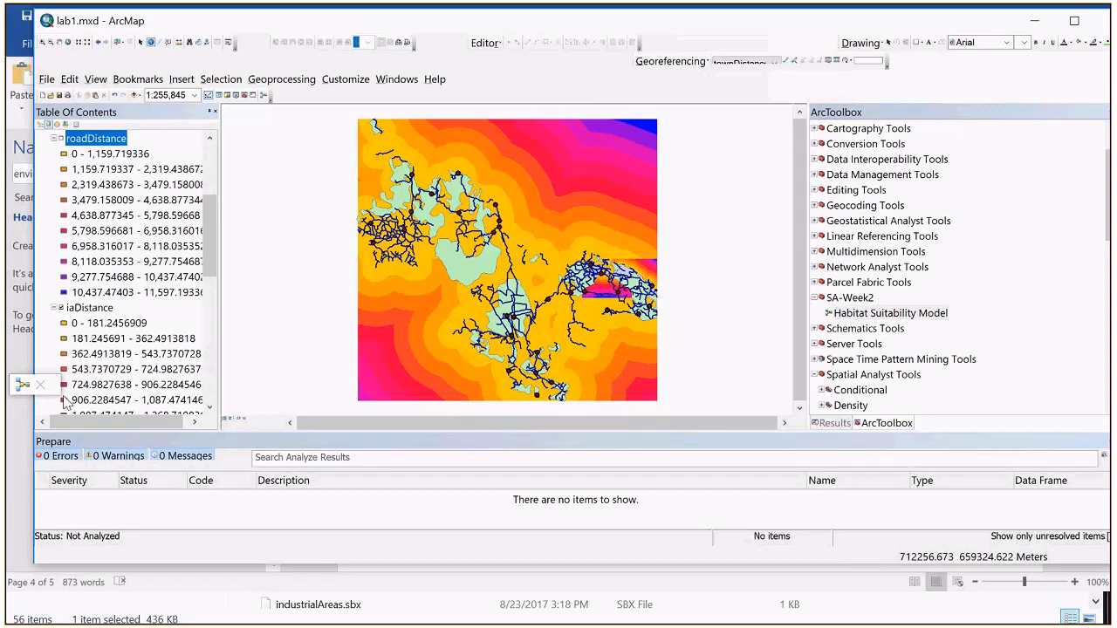
left_click_drag(26, 386, 84, 248)
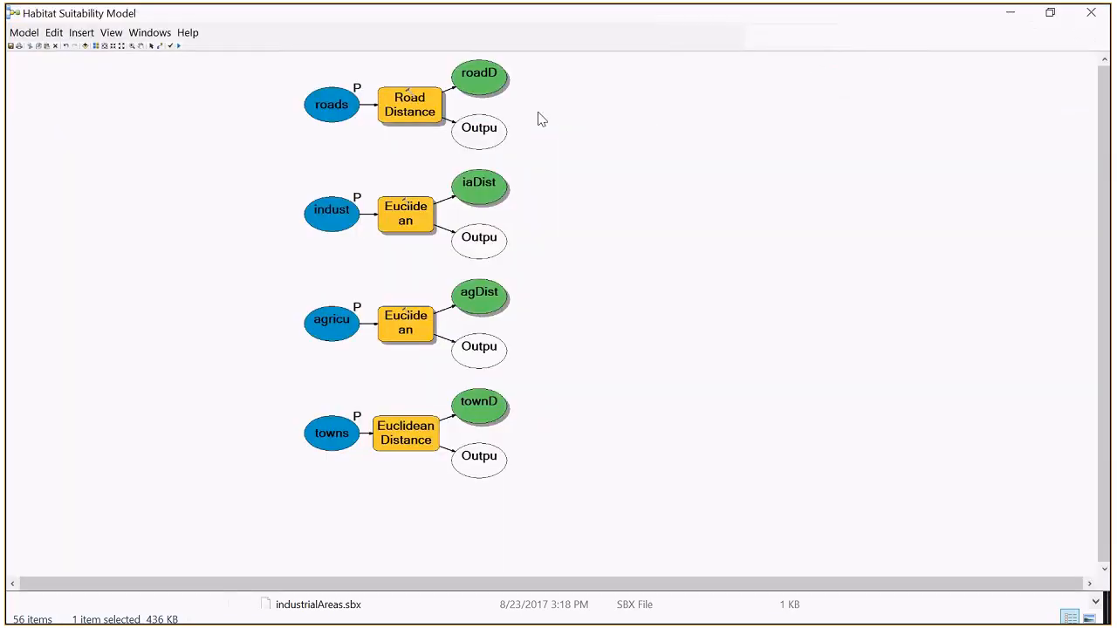
double_click(472, 86)
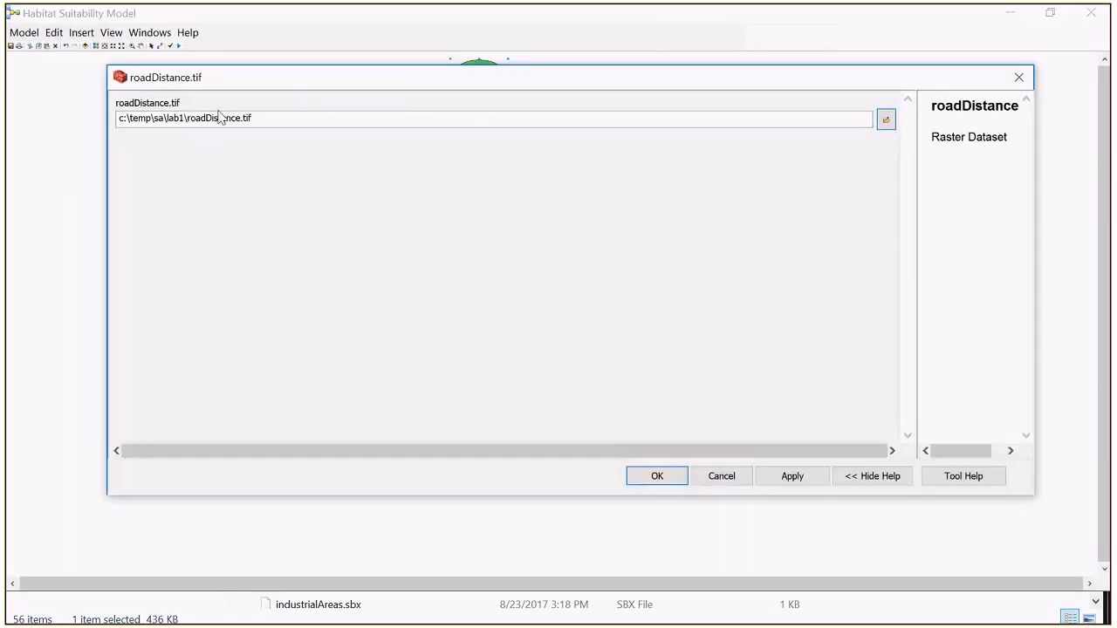
left_click(742, 479)
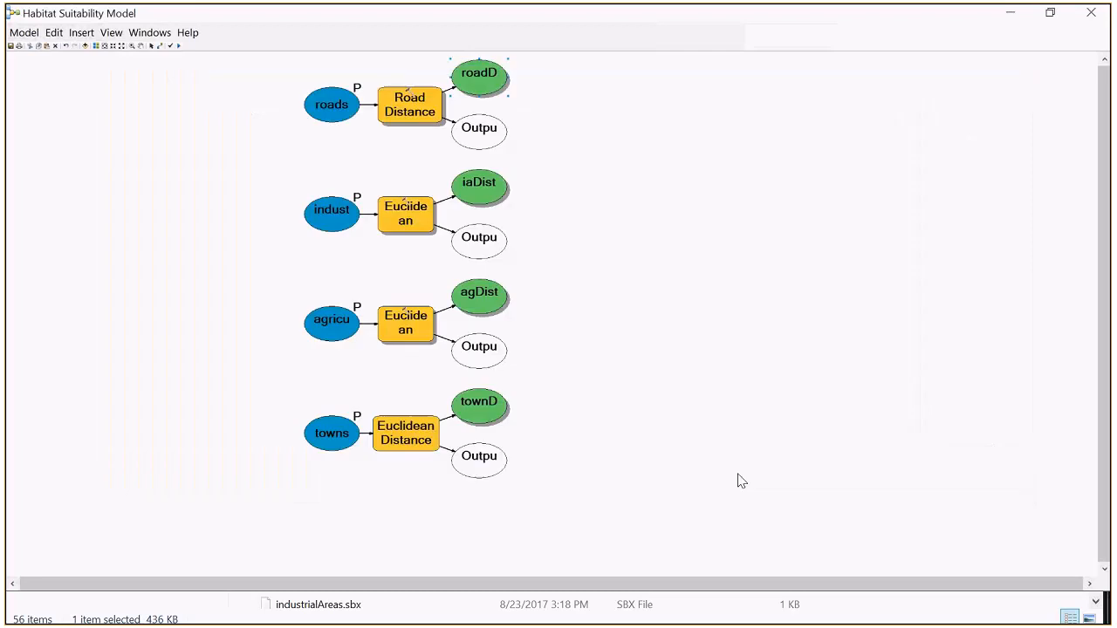
double_click(481, 84)
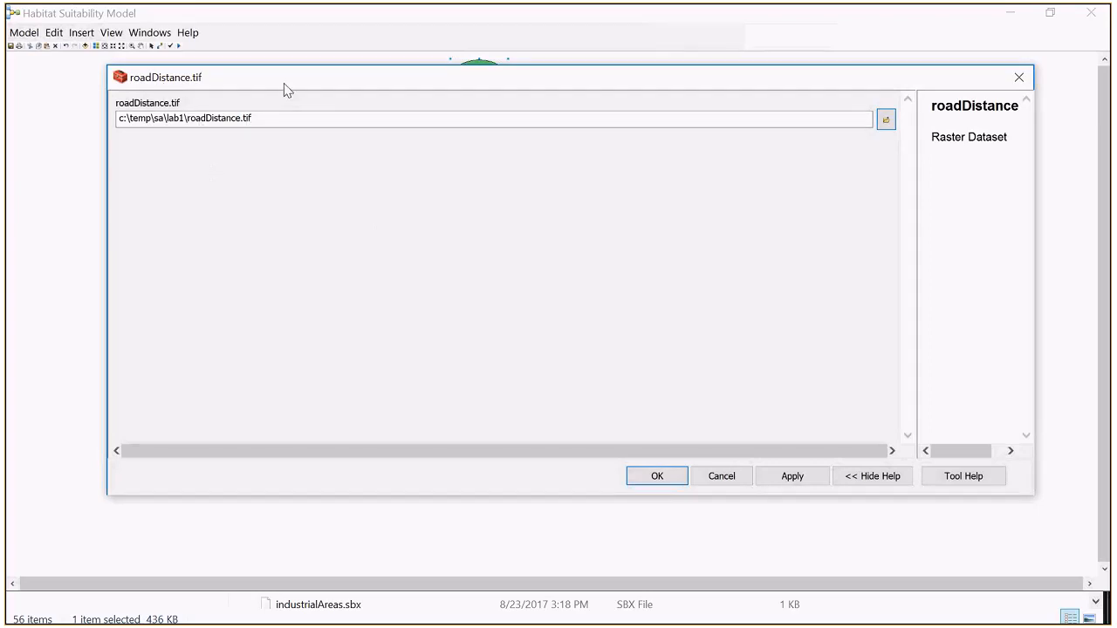
left_click_drag(288, 82, 284, 216)
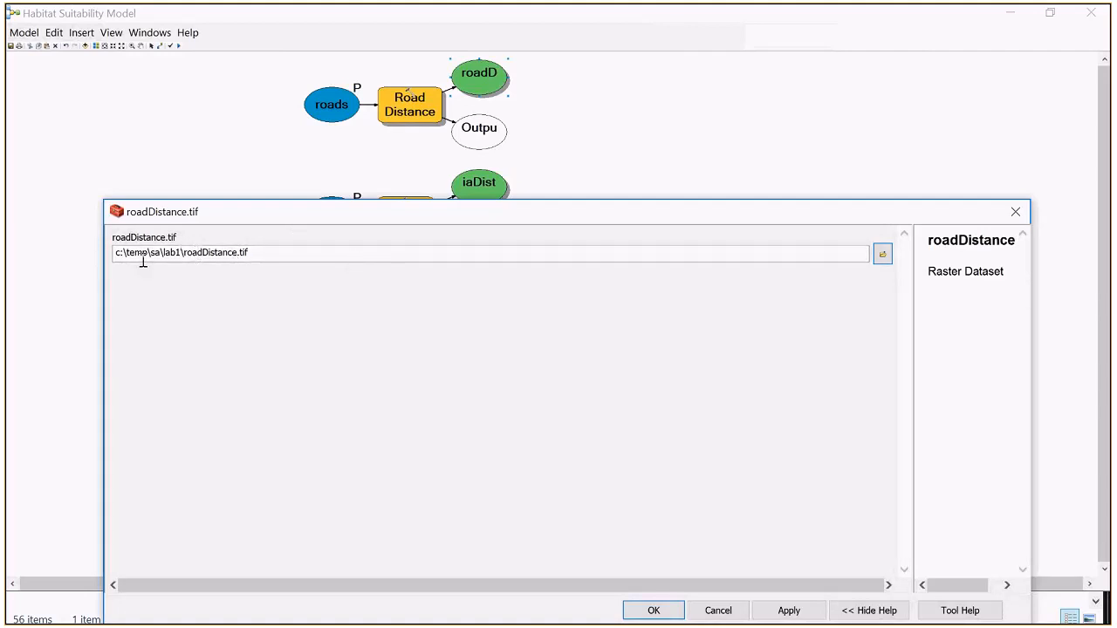
left_click(721, 608)
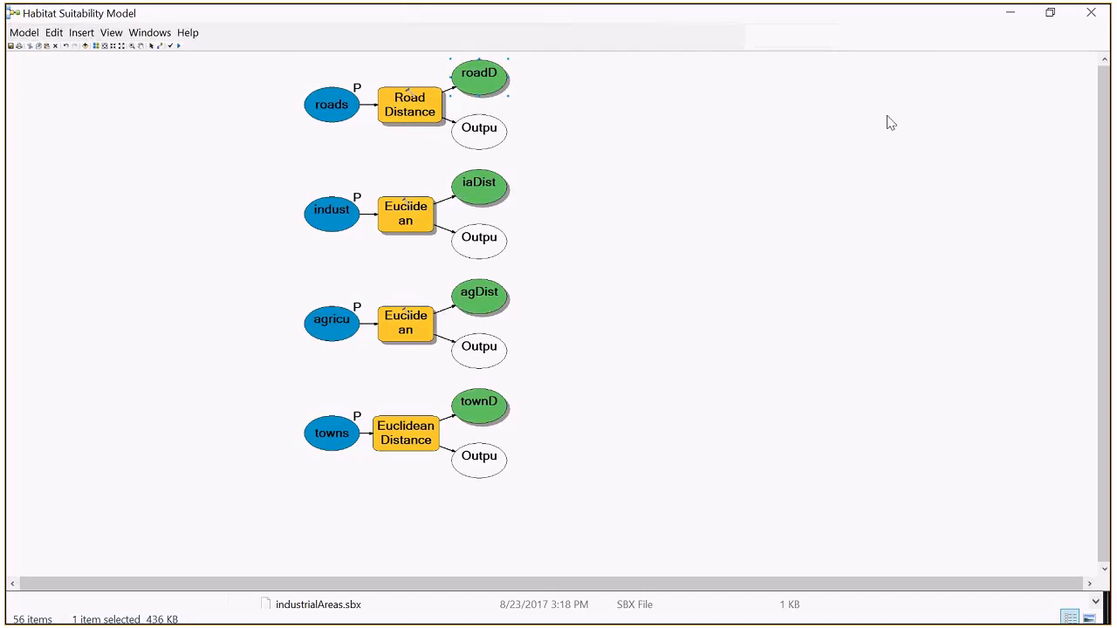
Step: Restore the Habitat Suitability Model window to a smaller size, reposition it, and minimize it so the ArcMap map shows
left_click(1053, 15)
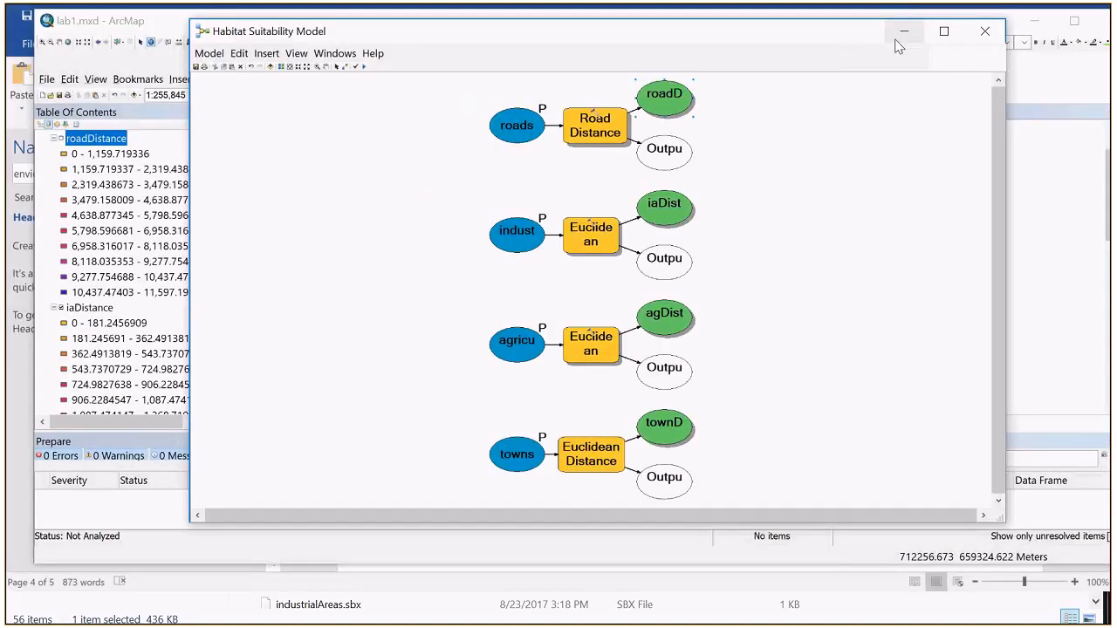
left_click_drag(897, 46, 784, 51)
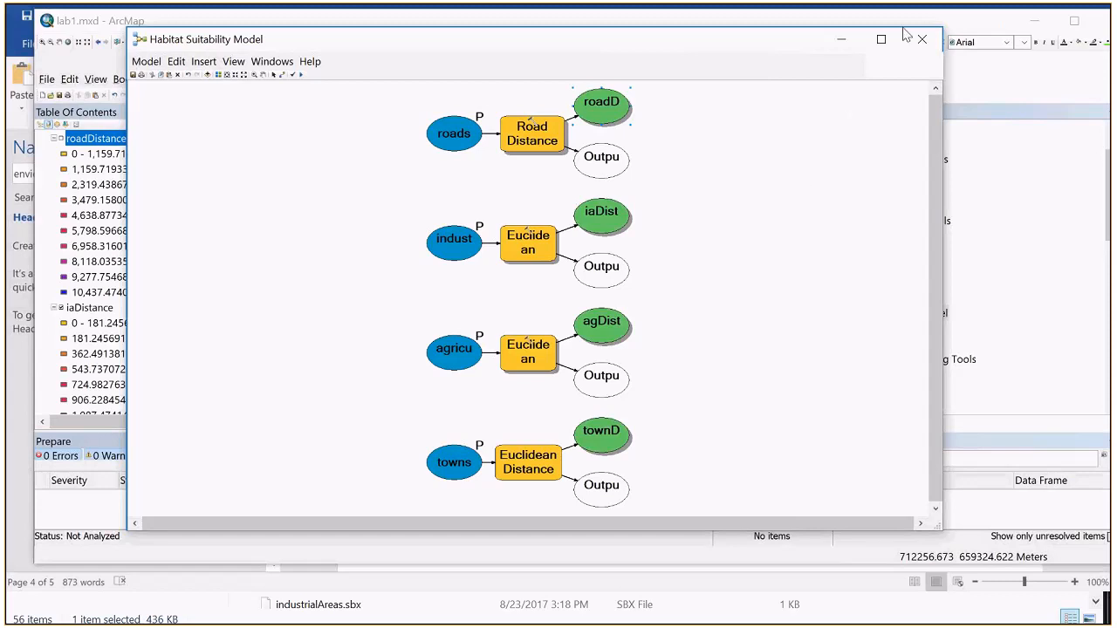
left_click(842, 38)
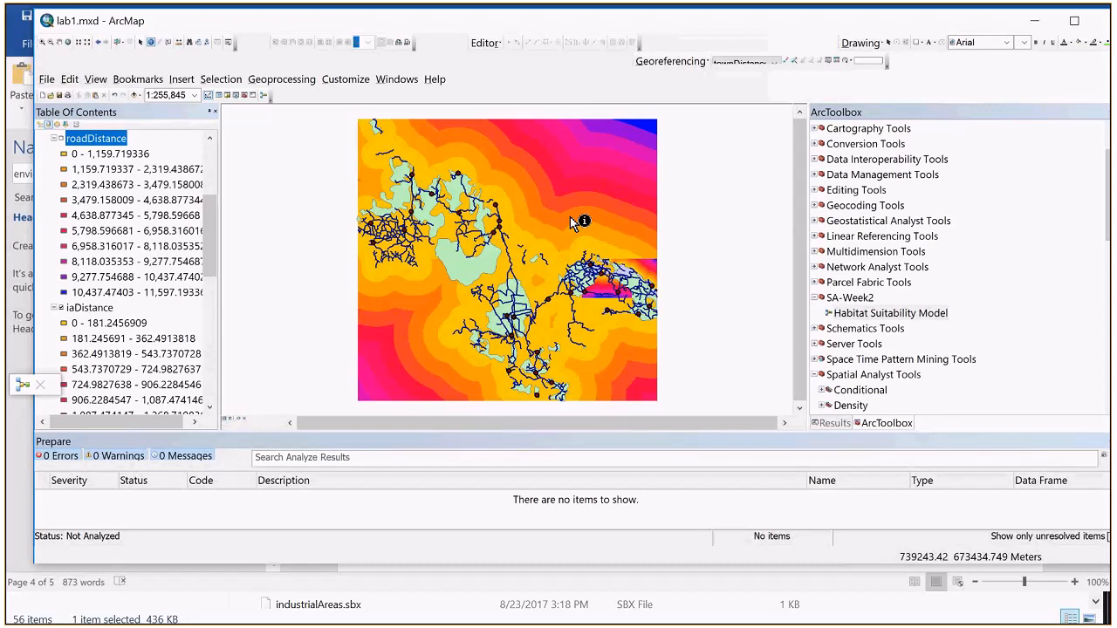
left_click(23, 387)
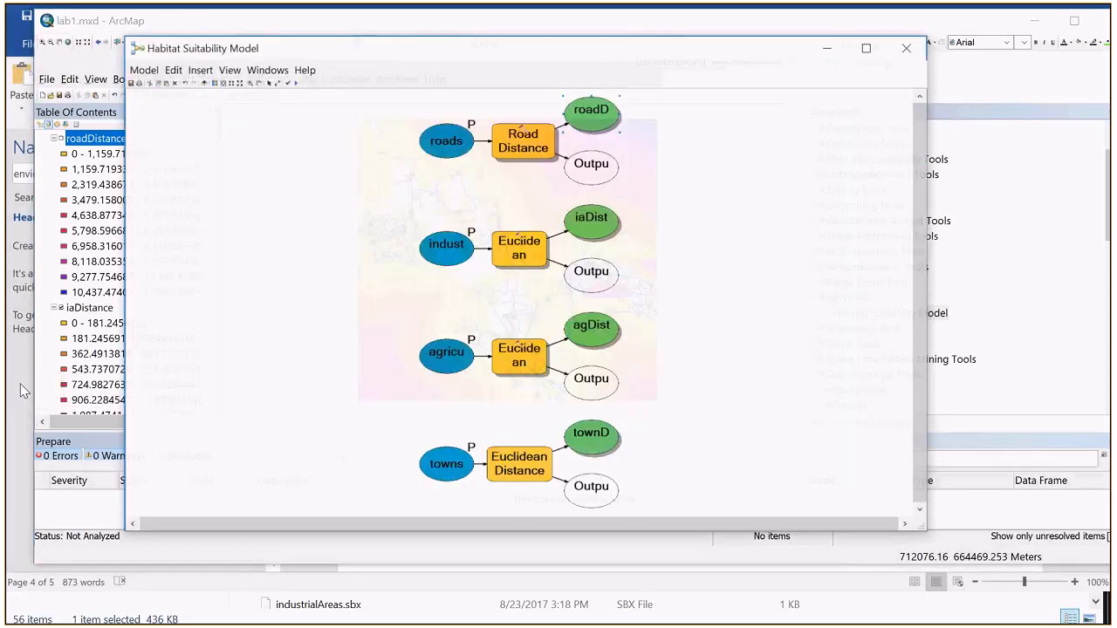
left_click(850, 38)
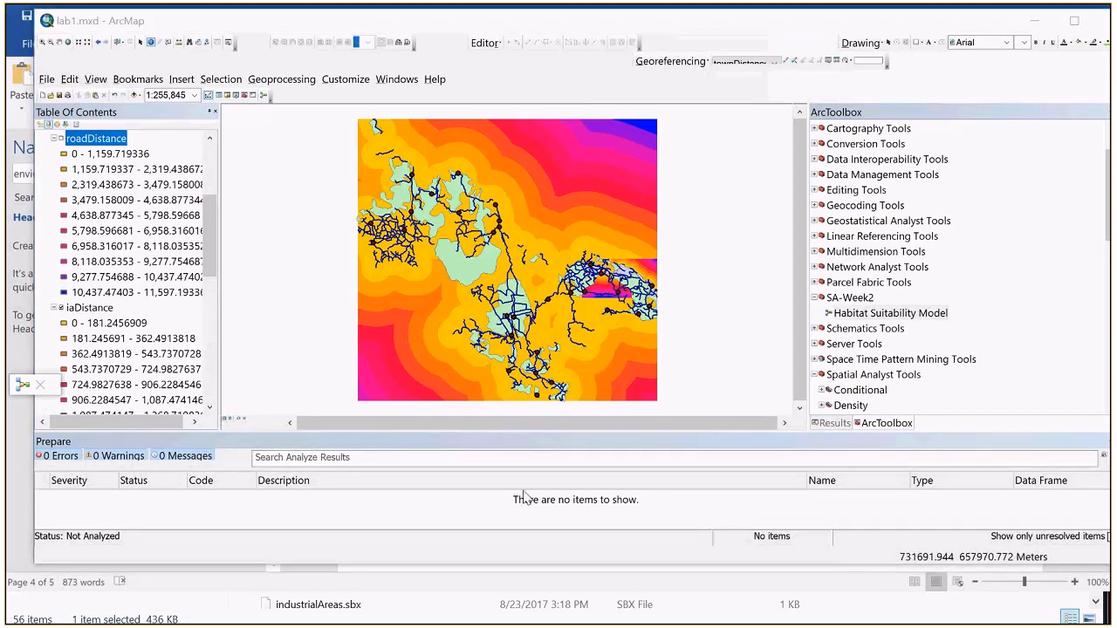
Step: Switch to lab1.docx in Word and read steps 19 to 21 and the example townDistance raster calculator expression
key("alt+Tab")
scroll(658, 375, "down", 3)
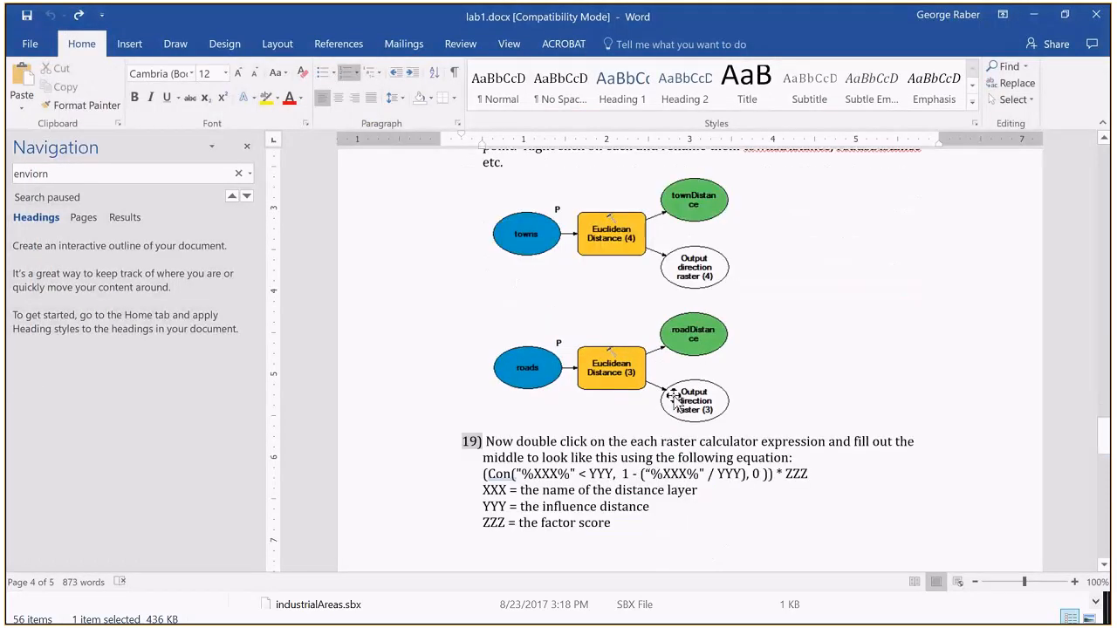
scroll(675, 401, "down", 1)
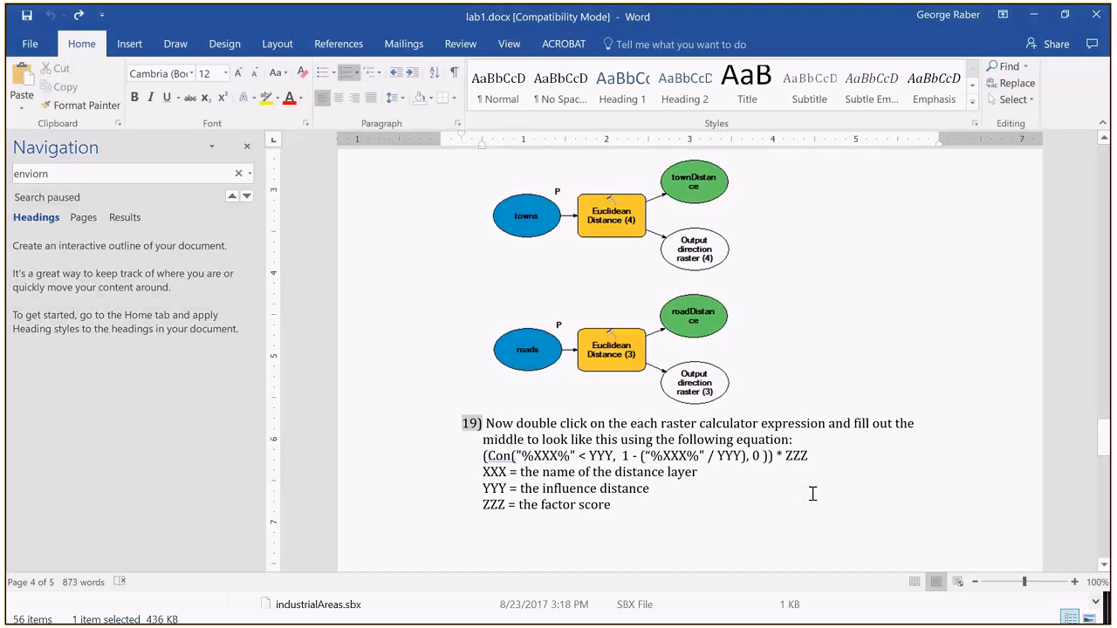
scroll(812, 494, "down", 9)
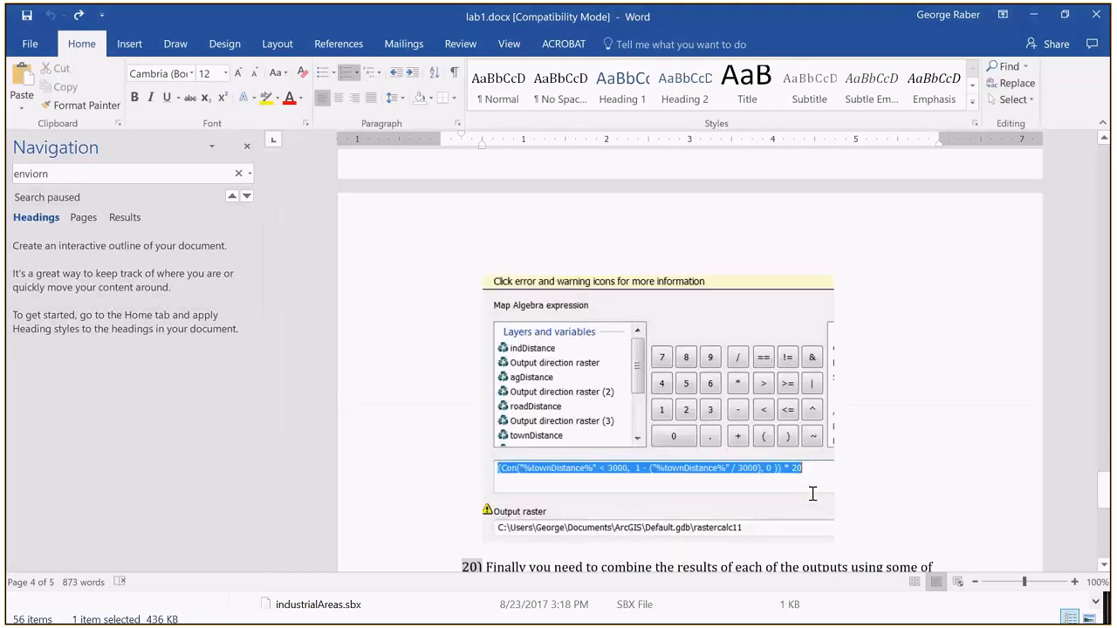
scroll(812, 494, "down", 2)
scroll(813, 494, "down", 1)
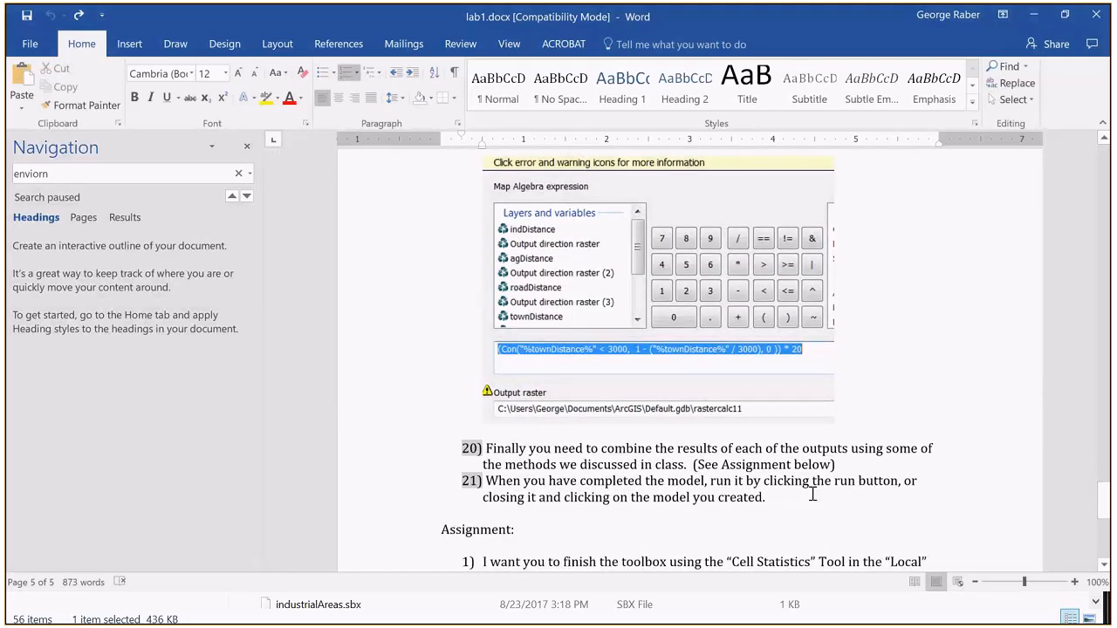
scroll(819, 342, "down", 1)
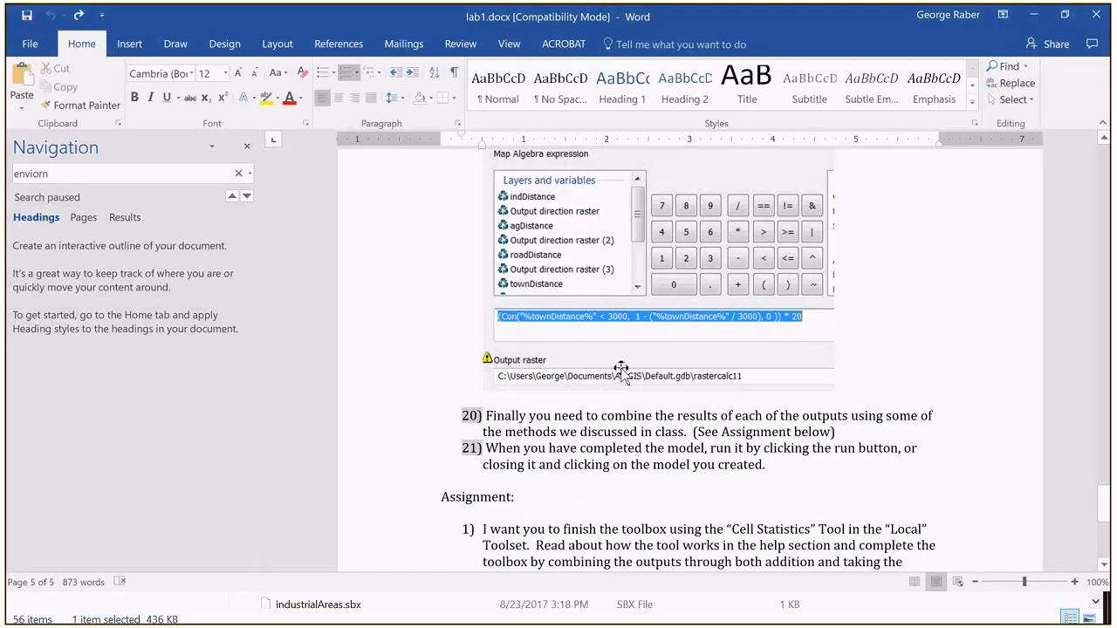
scroll(621, 370, "down", 2)
scroll(622, 368, "up", 2)
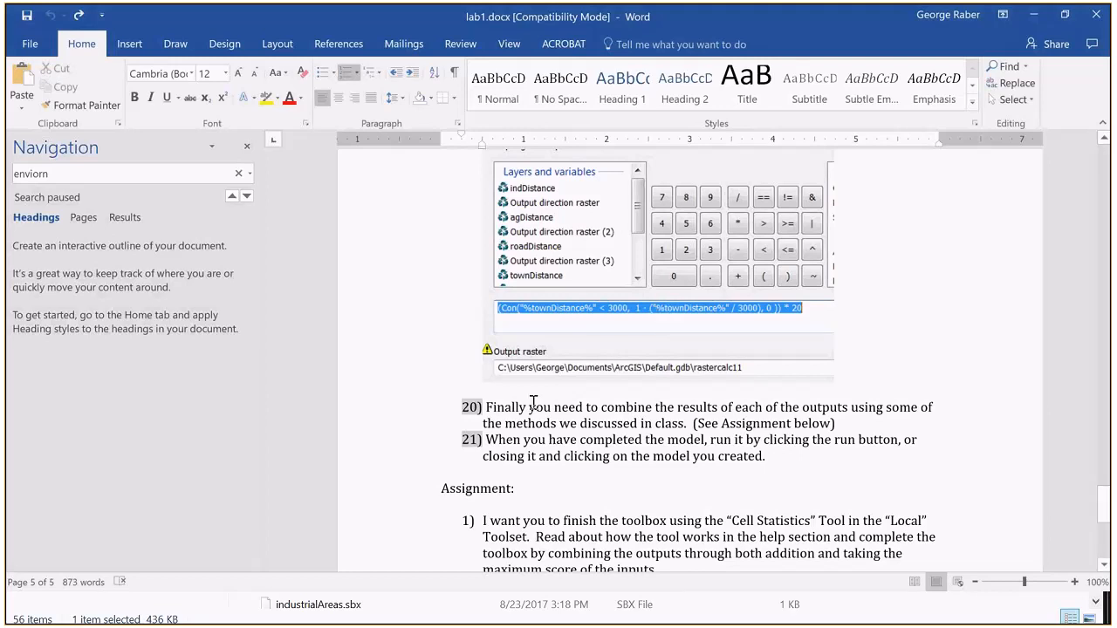
Step: Launch Excel and create a blank workbook
key("alt+Tab")
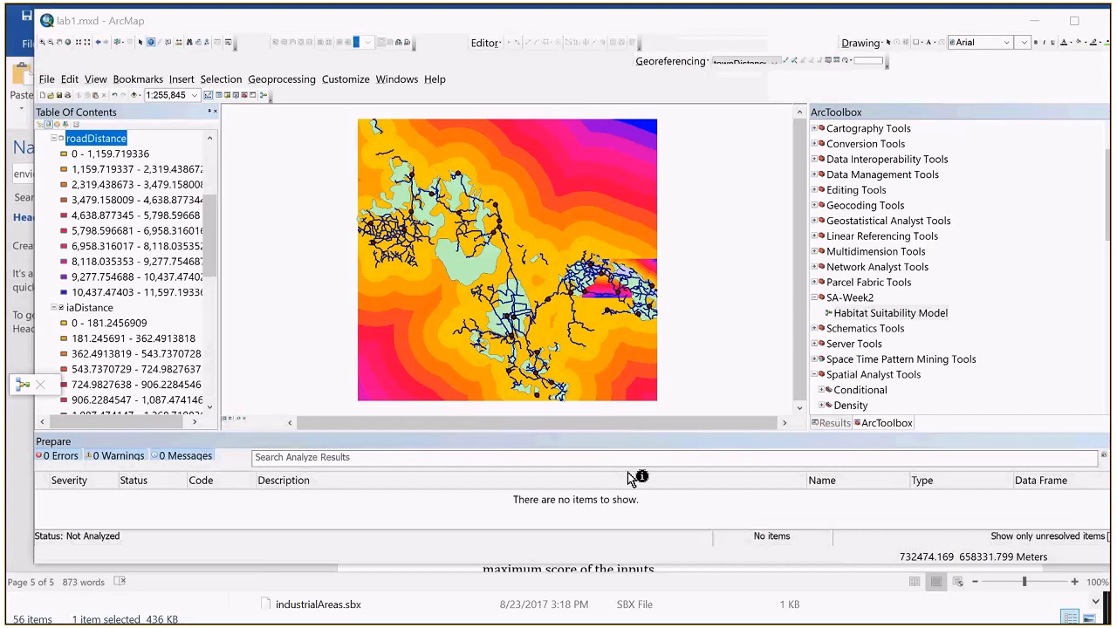
key("alt+Tab")
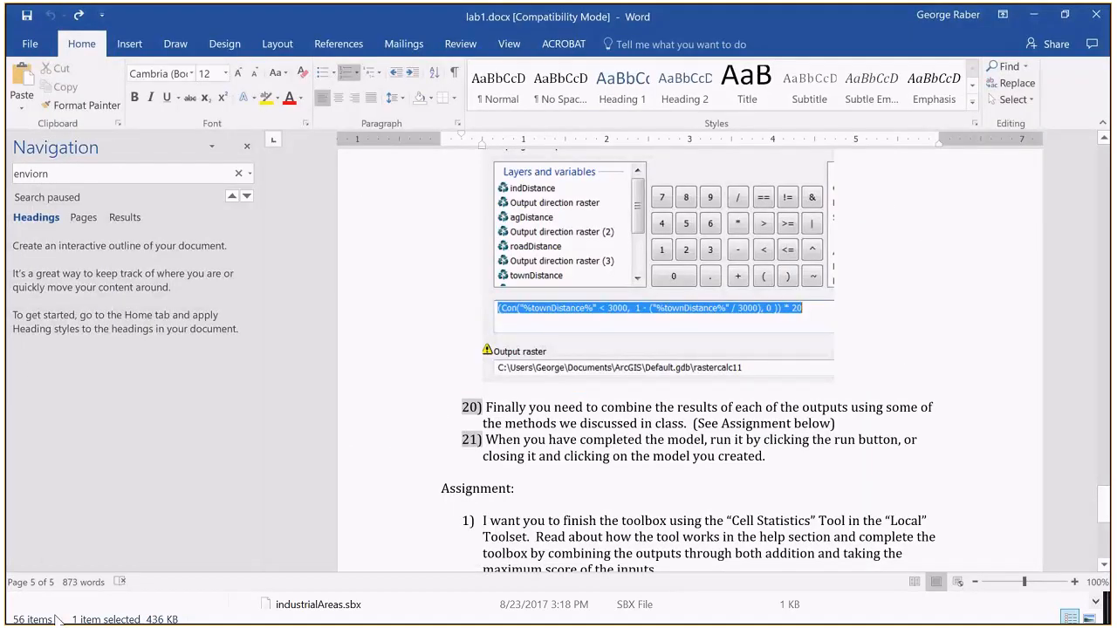
key("alt+Tab")
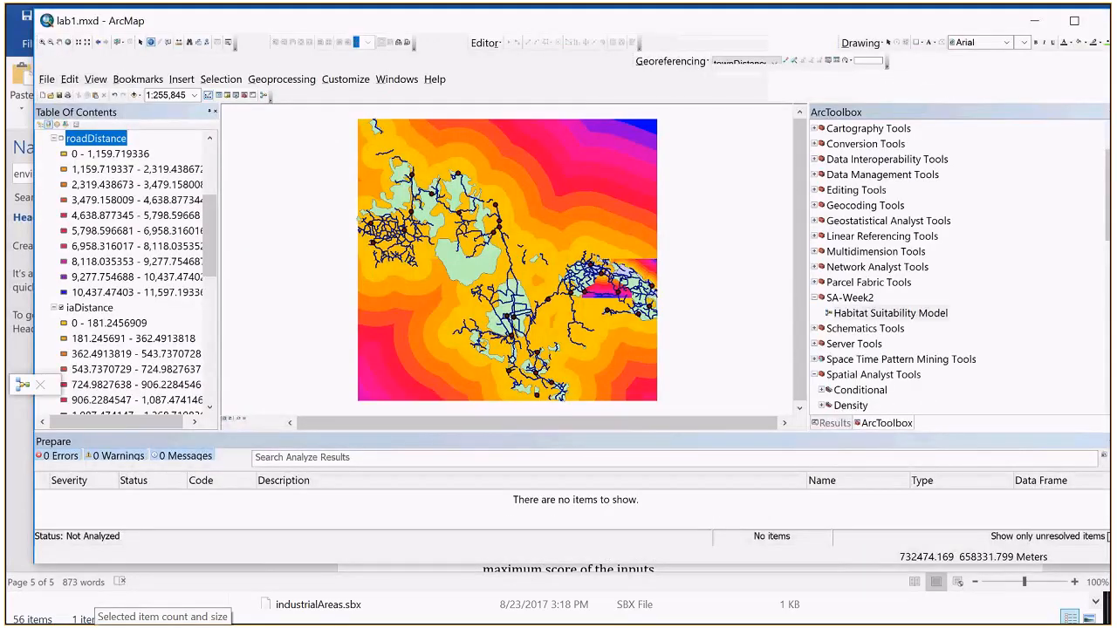
mouse_move(96, 623)
left_click(548, 608)
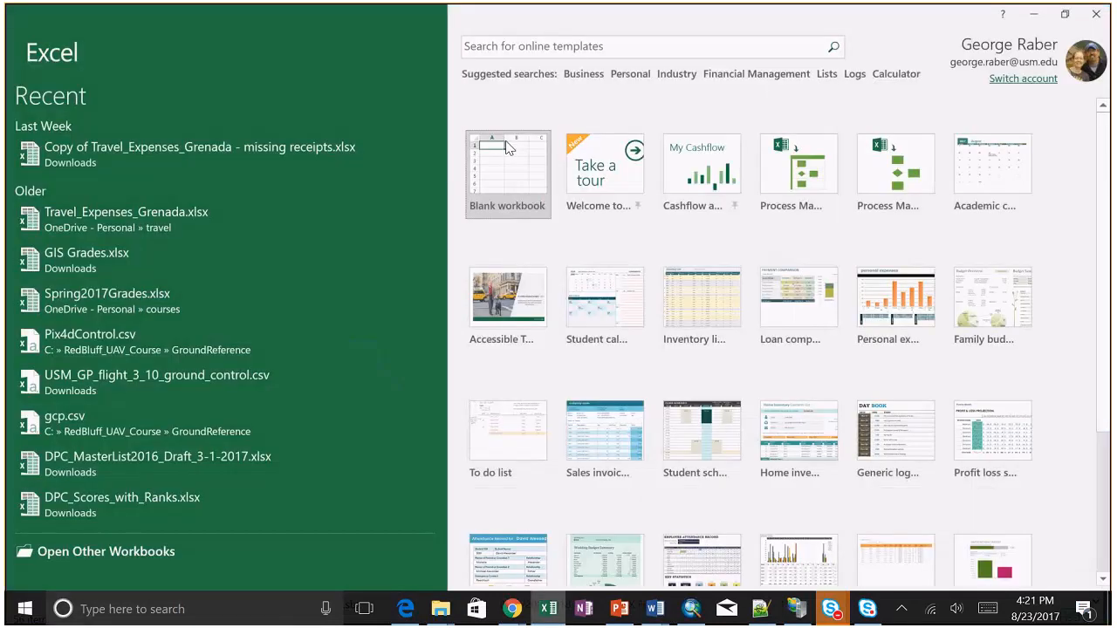
left_click(508, 166)
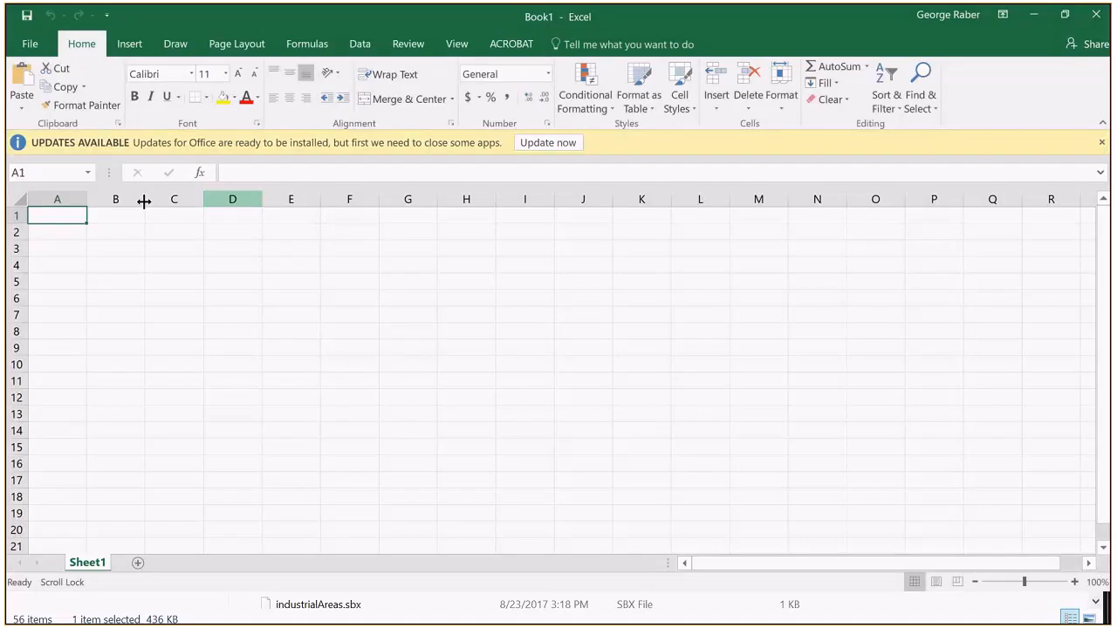
Step: Fill column A with the consecutive numbers 1 to 3000, starting in cell A1
type("1")
key("Return")
type("2")
key("Return")
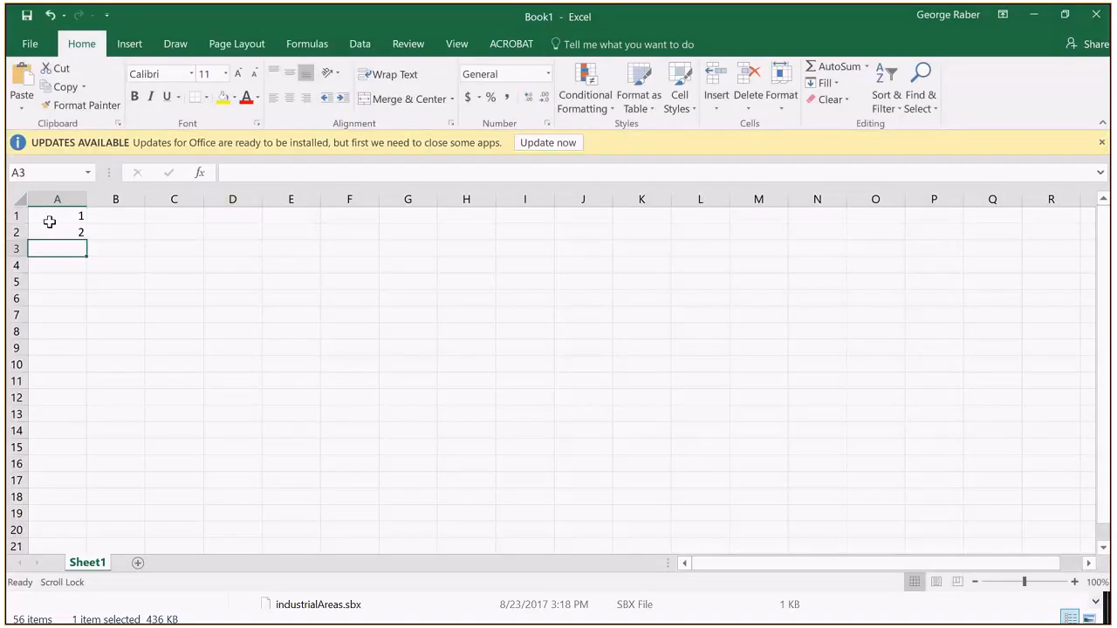
type("3")
key("Return")
type("4")
key("Return")
left_click(60, 218)
mouse_move(84, 226)
left_mouse_down()
mouse_move(67, 255)
mouse_move(77, 272)
mouse_move(61, 620)
mouse_move(72, 550)
mouse_move(77, 590)
mouse_move(77, 559)
mouse_move(83, 576)
mouse_move(80, 589)
mouse_move(82, 378)
mouse_move(62, 262)
mouse_move(61, 273)
left_mouse_up()
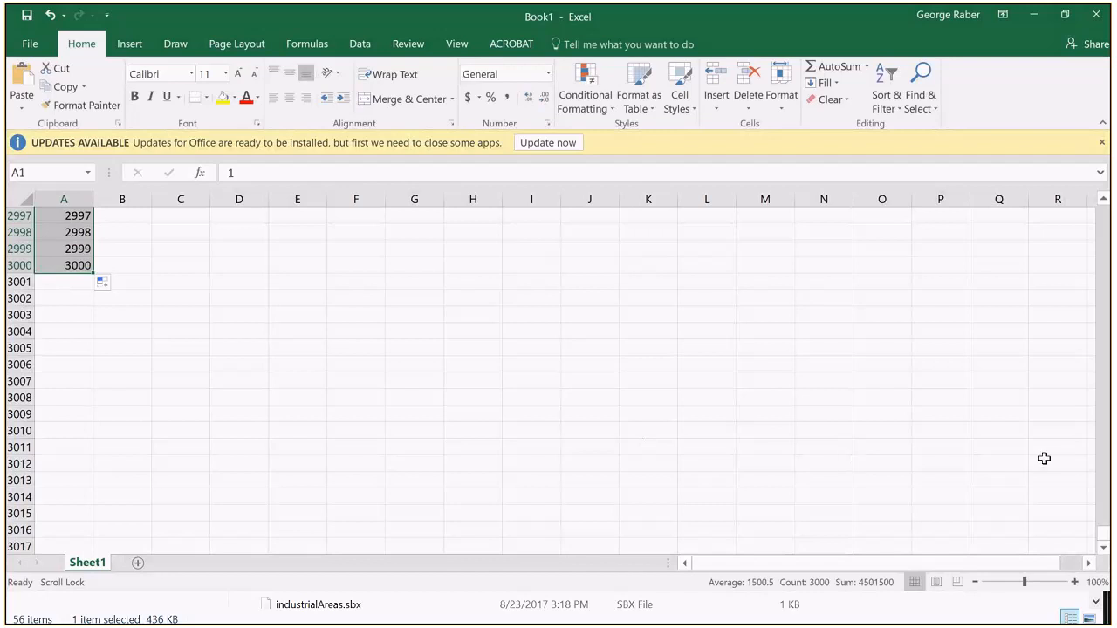
Step: Widen columns B and A to more than twice their default width
left_click_drag(1105, 521, 1101, 210)
left_click_drag(149, 202, 232, 201)
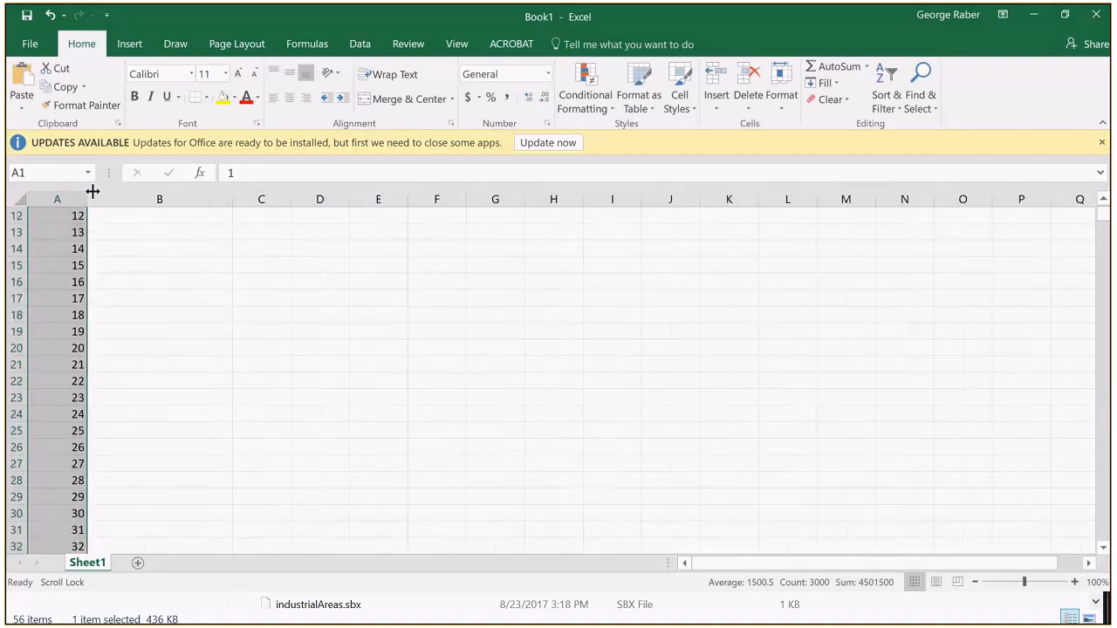
left_click_drag(90, 197, 160, 210)
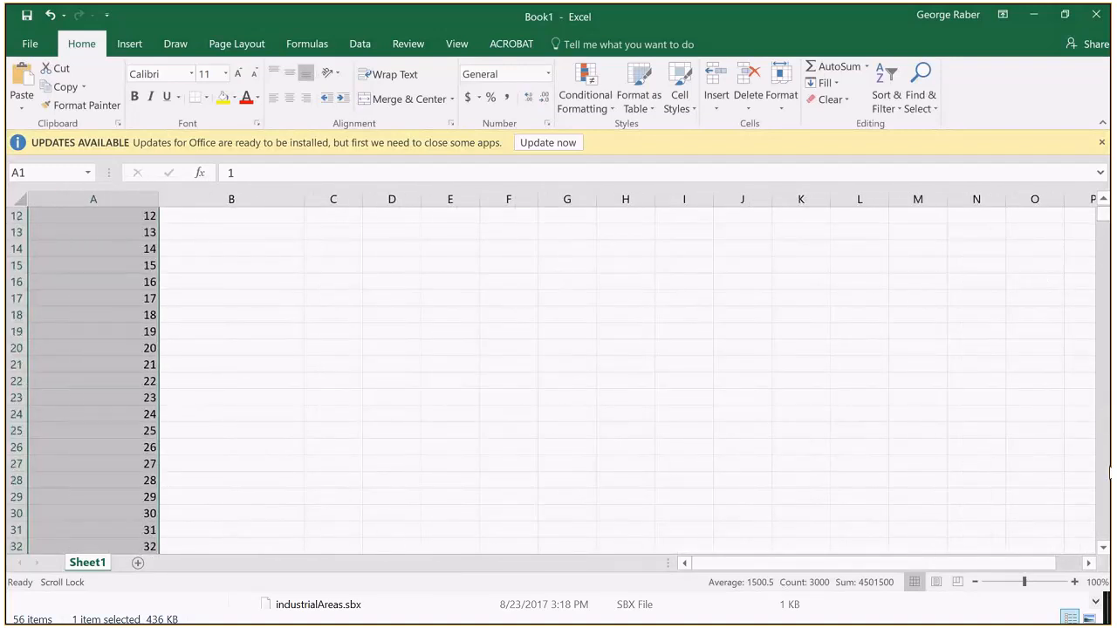
scroll(1102, 254, "up", 4)
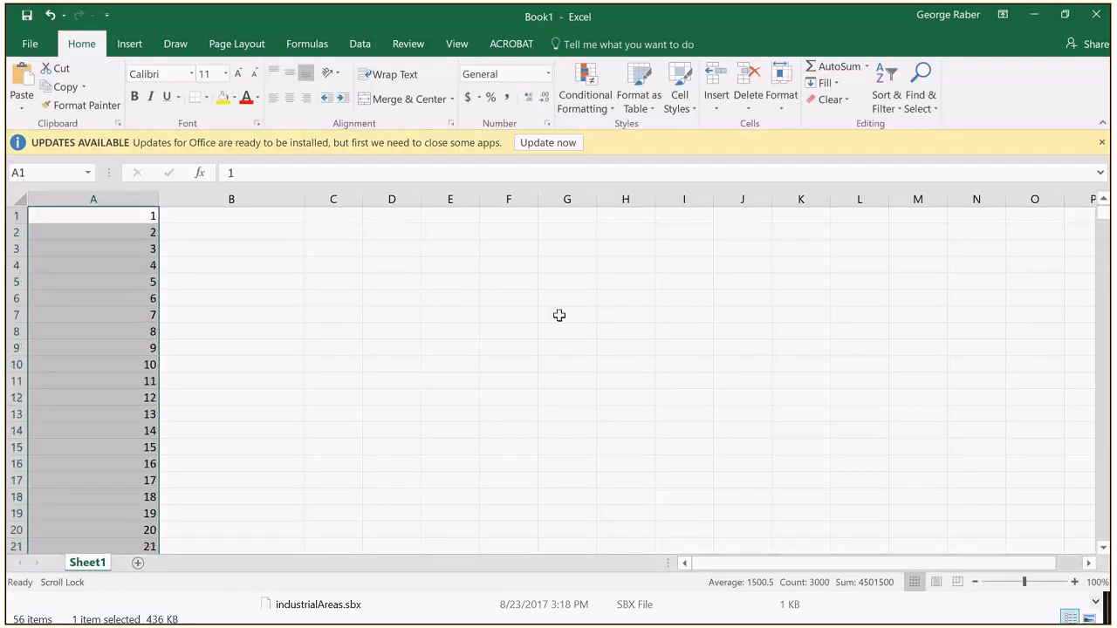
Step: Review the distance list in column A down to row 3000 and reread the townDistance expression in lab1.docx in Word
left_click(266, 216)
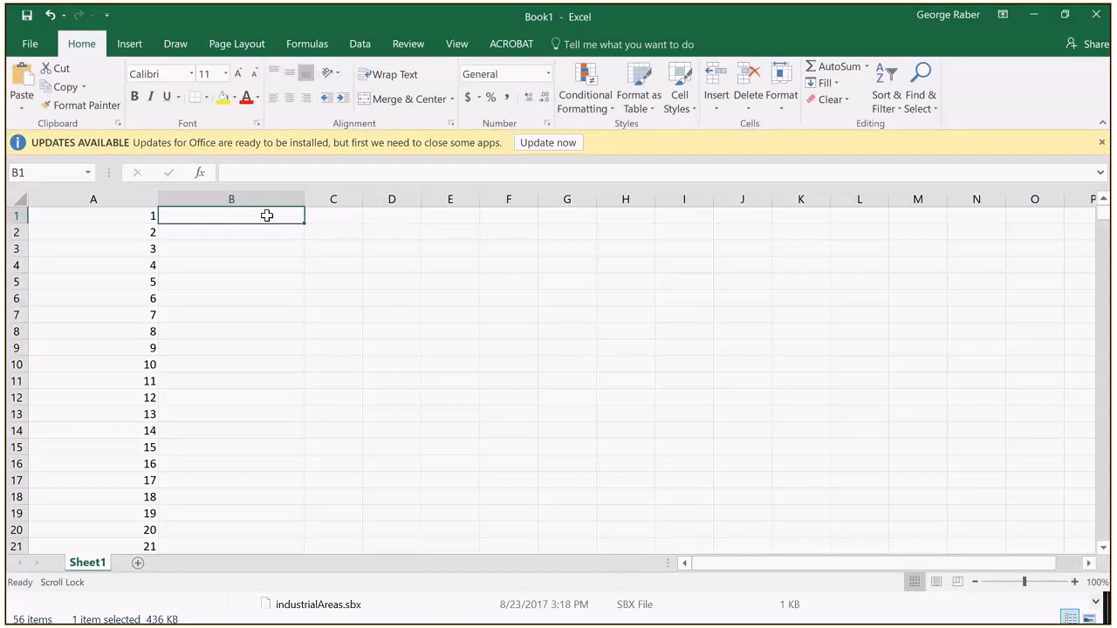
left_click_drag(1101, 210, 1099, 599)
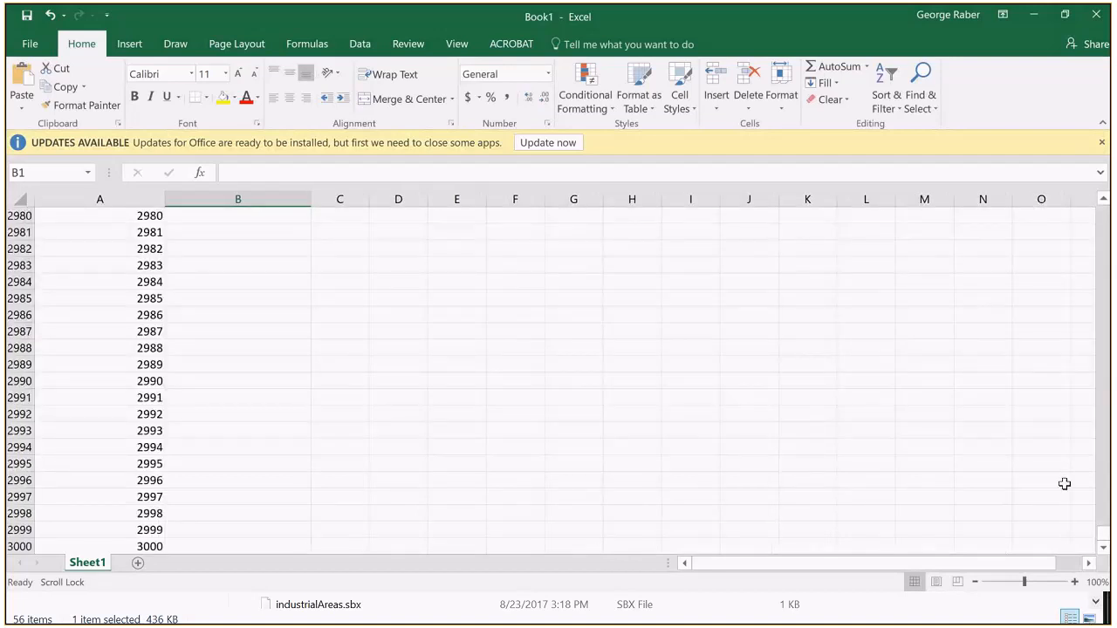
left_click_drag(1106, 534, 1103, 211)
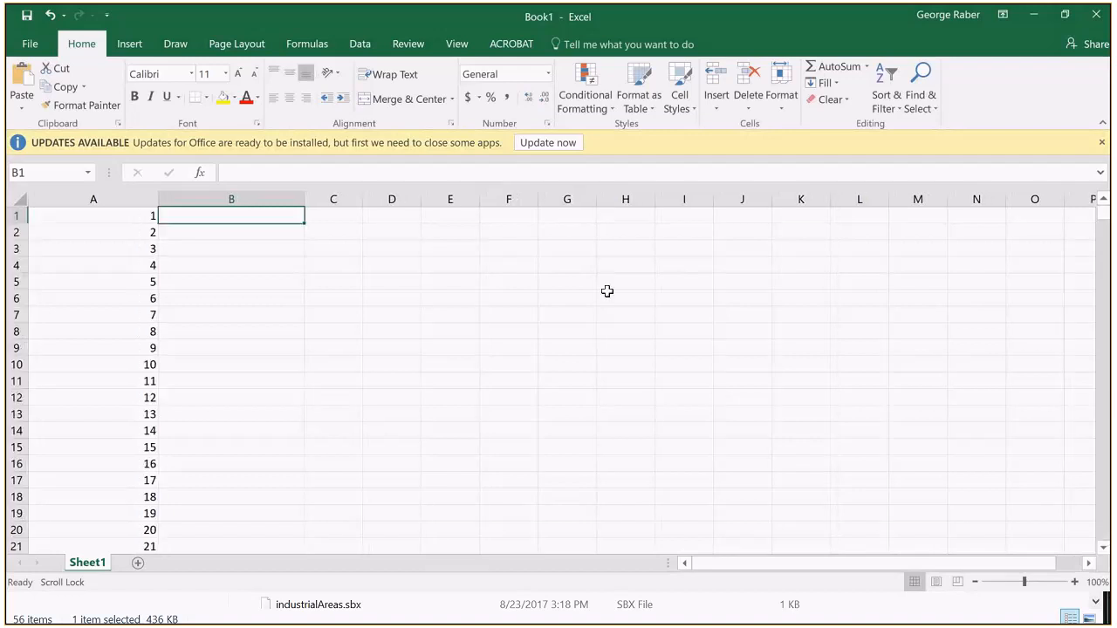
key("alt+Tab")
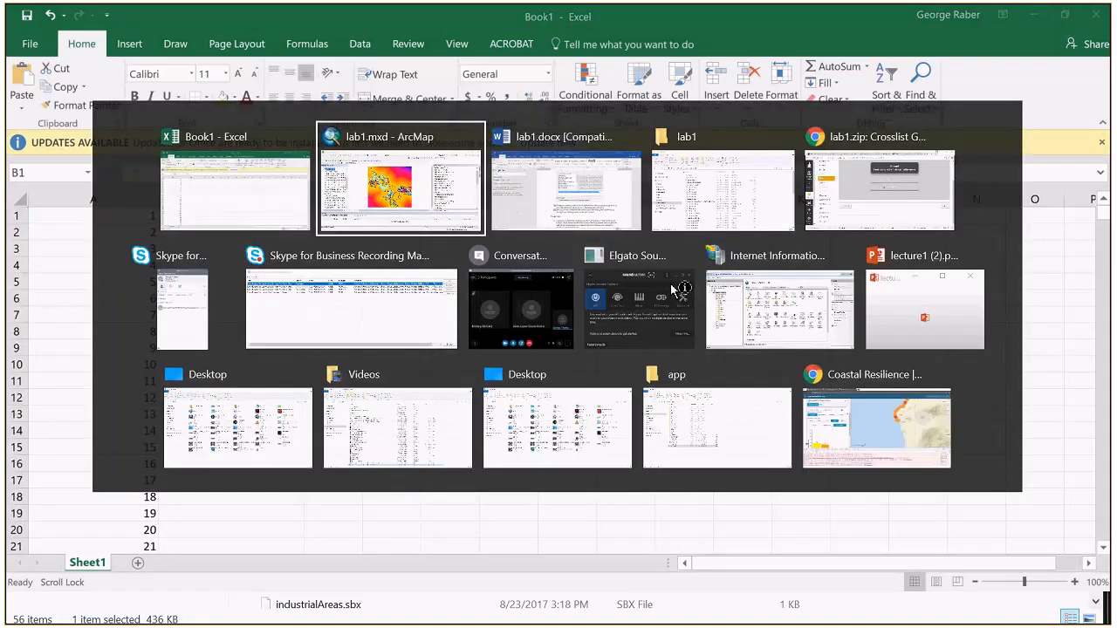
key("Escape")
key("alt+Tab")
key("alt+Tab")
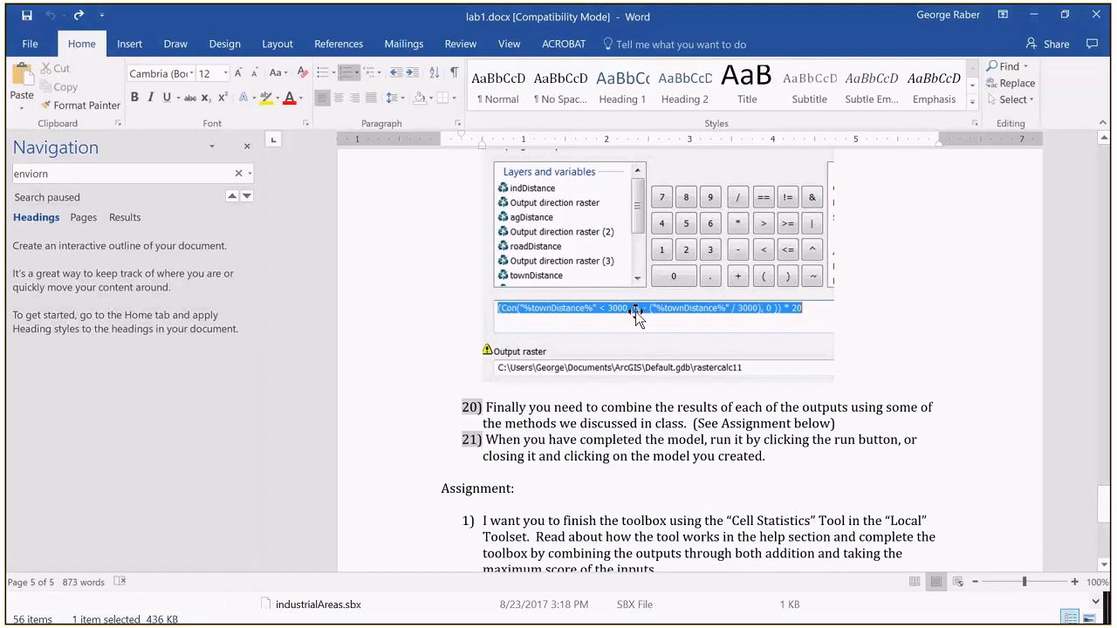
key("alt+Tab")
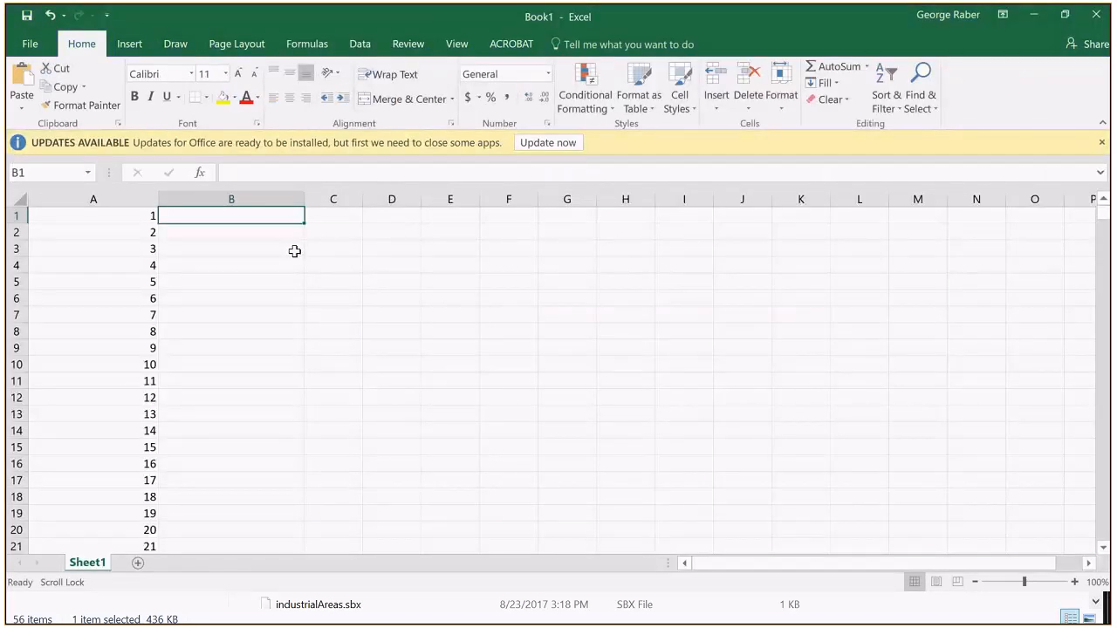
key("alt+Tab")
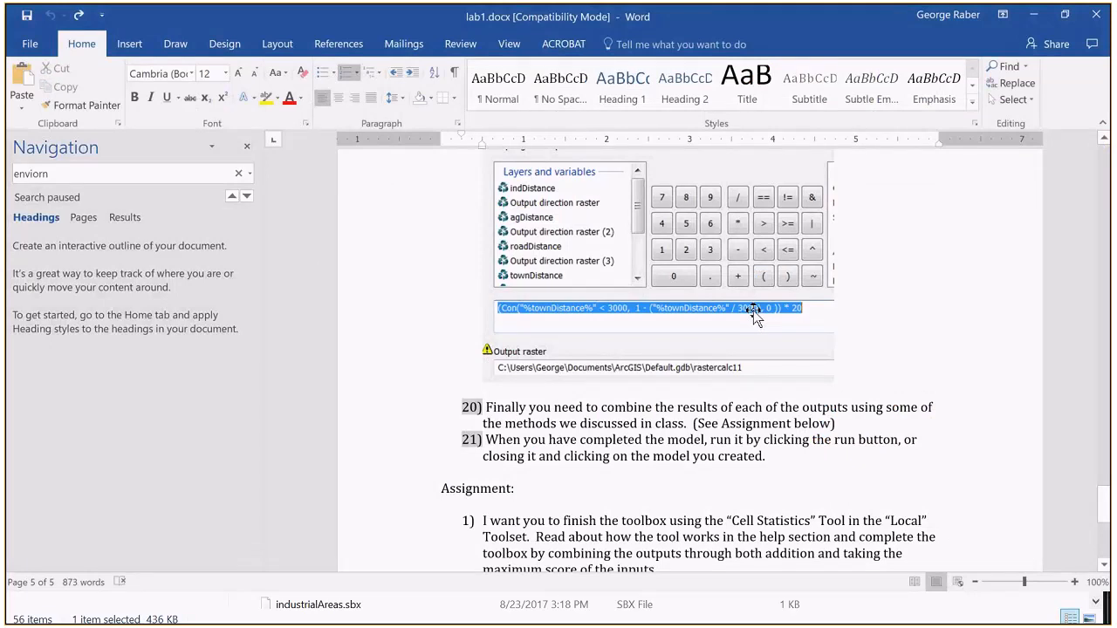
key("alt+Tab")
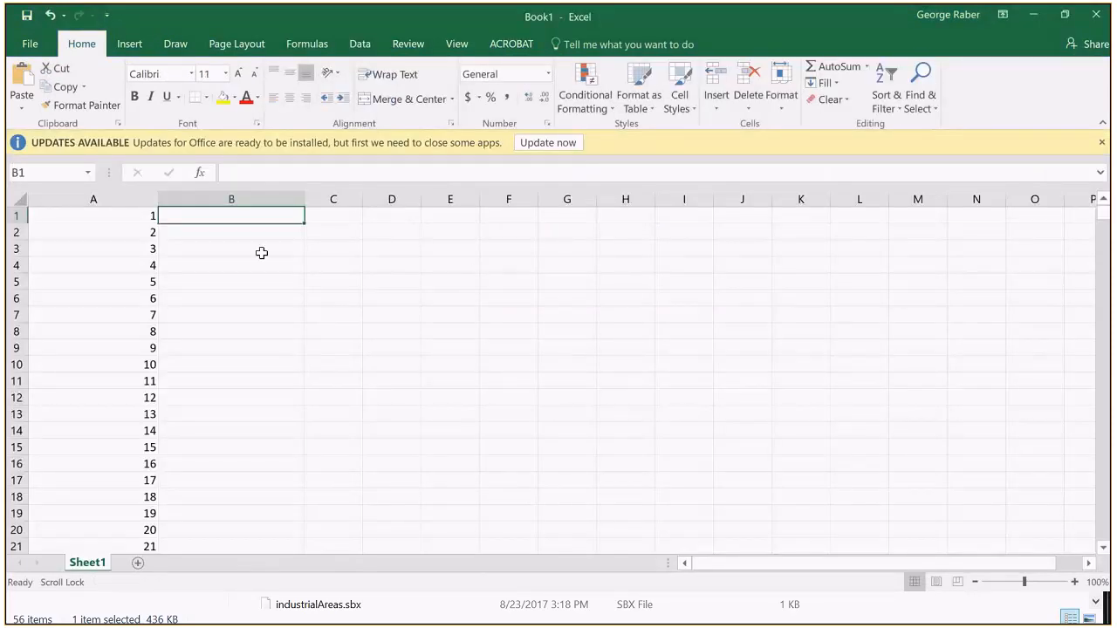
Step: Enter the formula =1/3000 in B1 and fill it down to B14
type("=1/3")
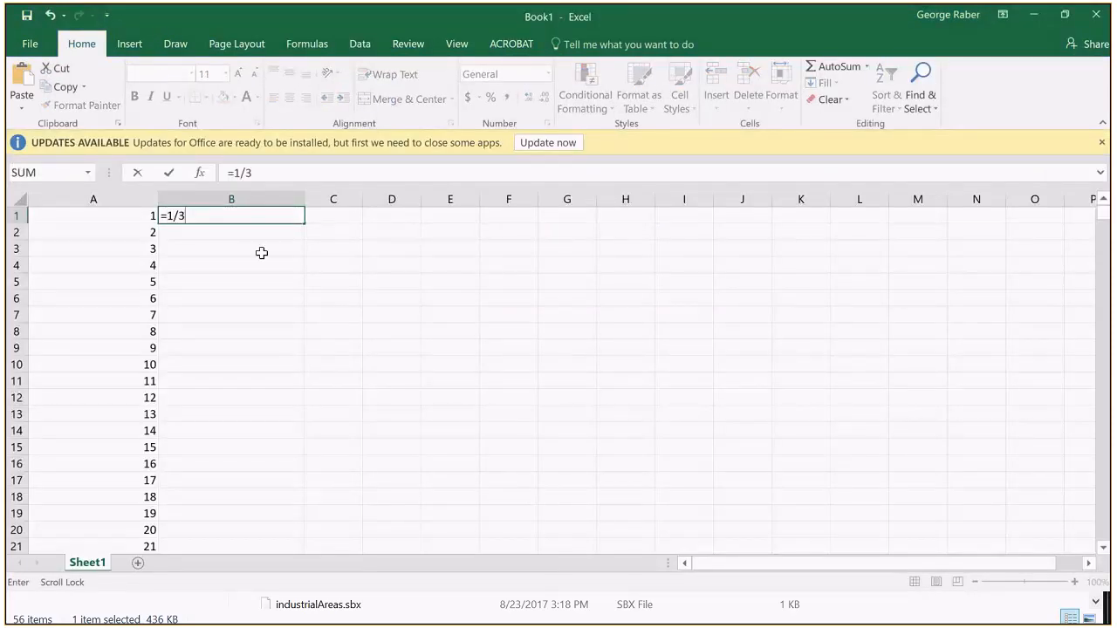
type("000")
key("Return")
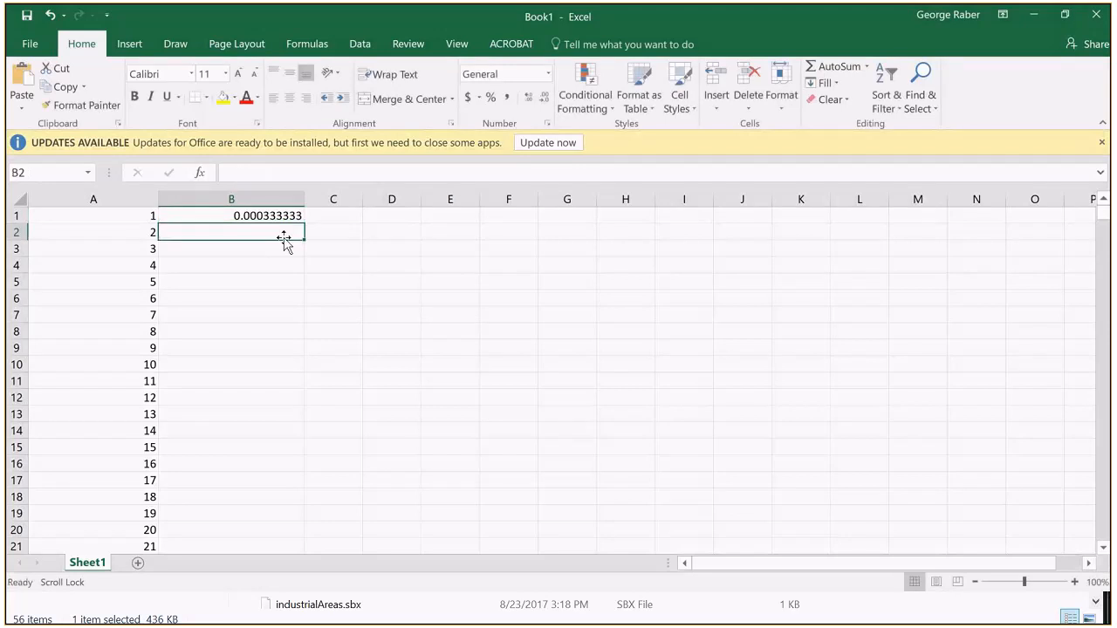
left_click(291, 216)
left_click_drag(302, 224, 276, 444)
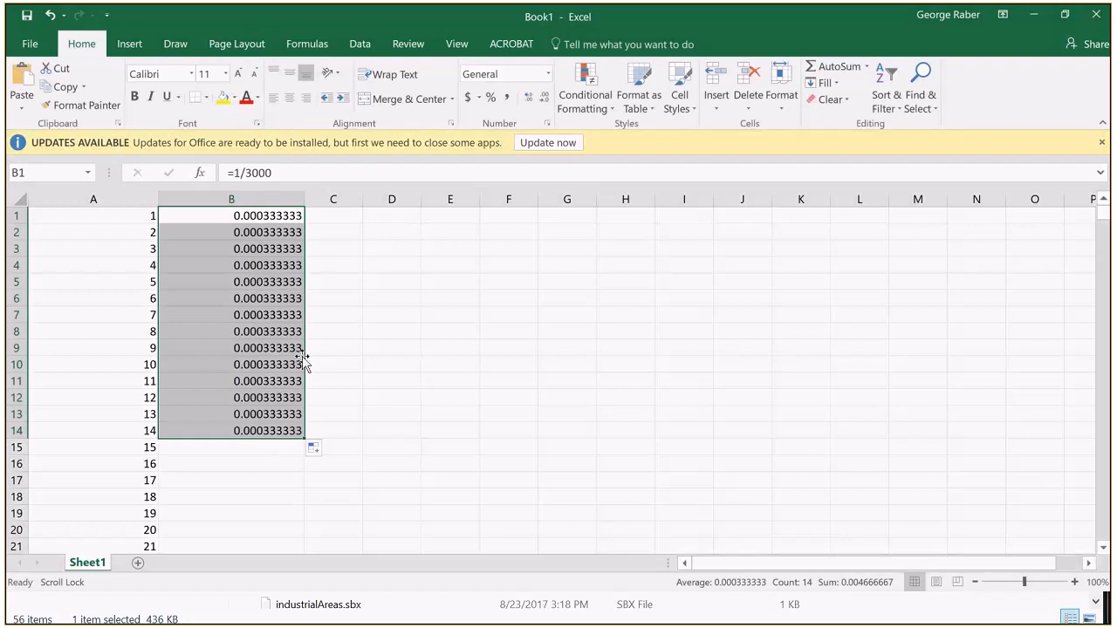
Step: Change the formula in B1 to =A1/3000 and fill it down column B to row 45
left_click(243, 215)
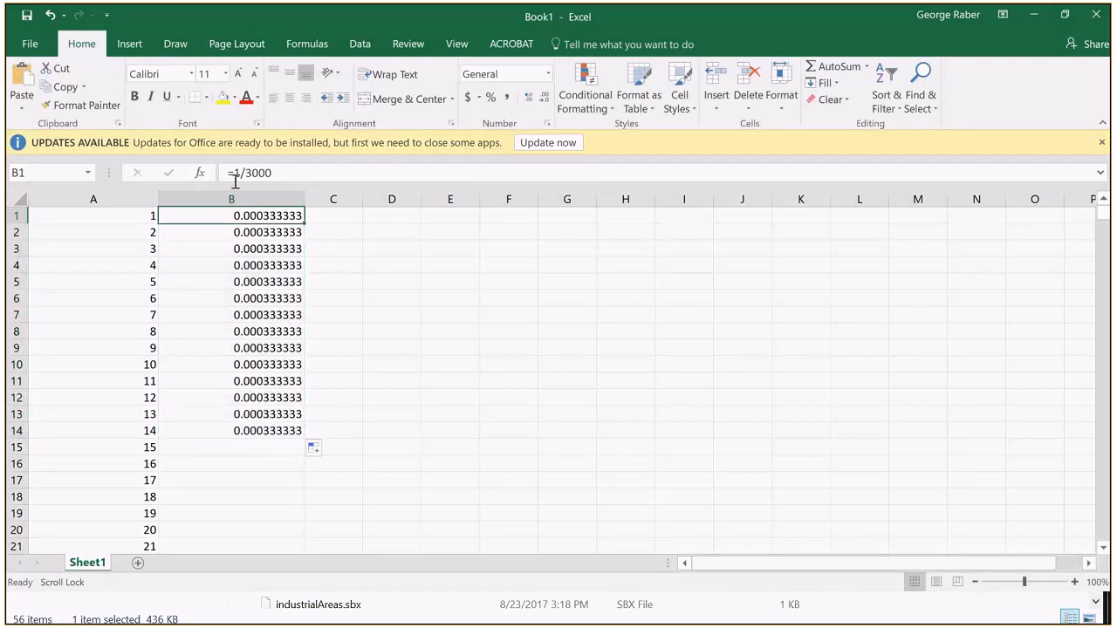
left_click(235, 180)
key("BackSpace")
left_click(119, 215)
key("Return")
left_click(299, 217)
left_click_drag(302, 223, 293, 446)
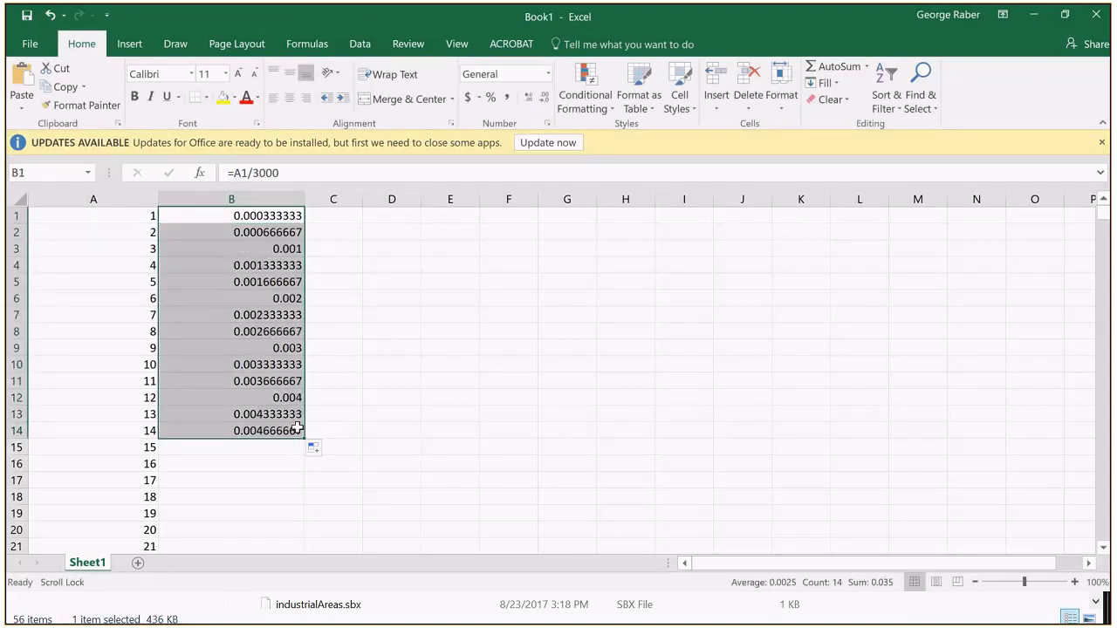
left_click_drag(301, 437, 432, 495)
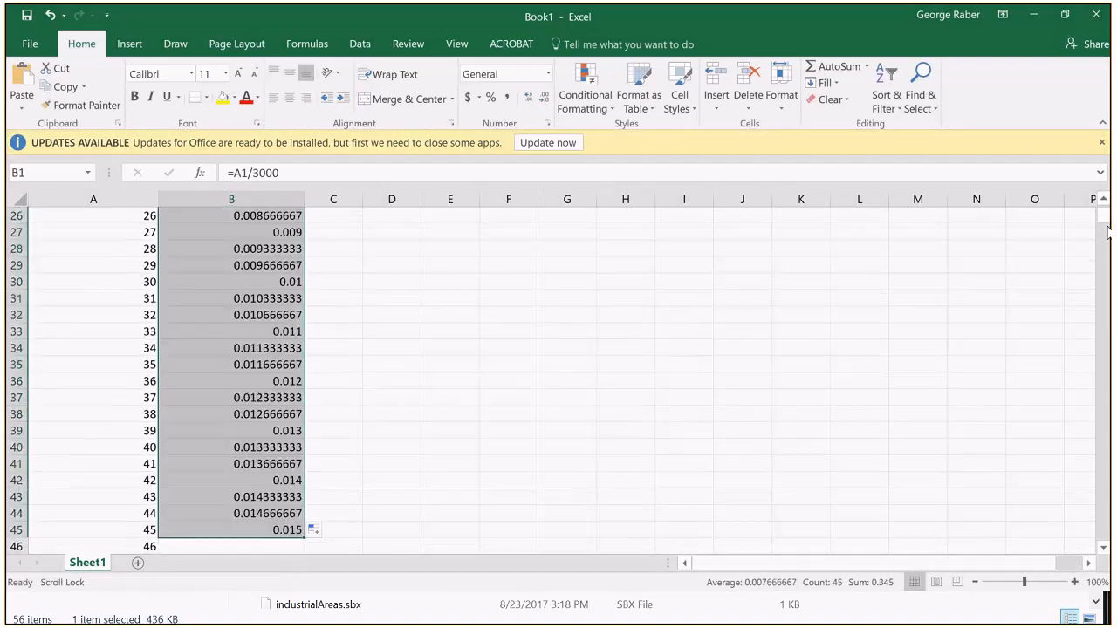
left_click_drag(1104, 218, 1089, 569)
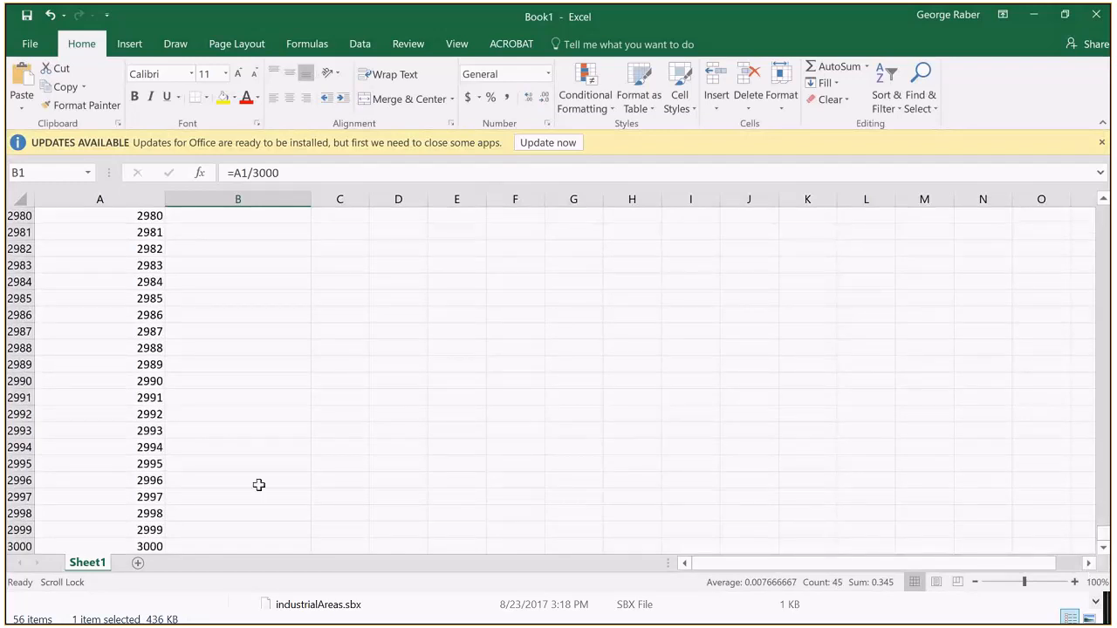
left_click(257, 544, "shift")
right_click(257, 543)
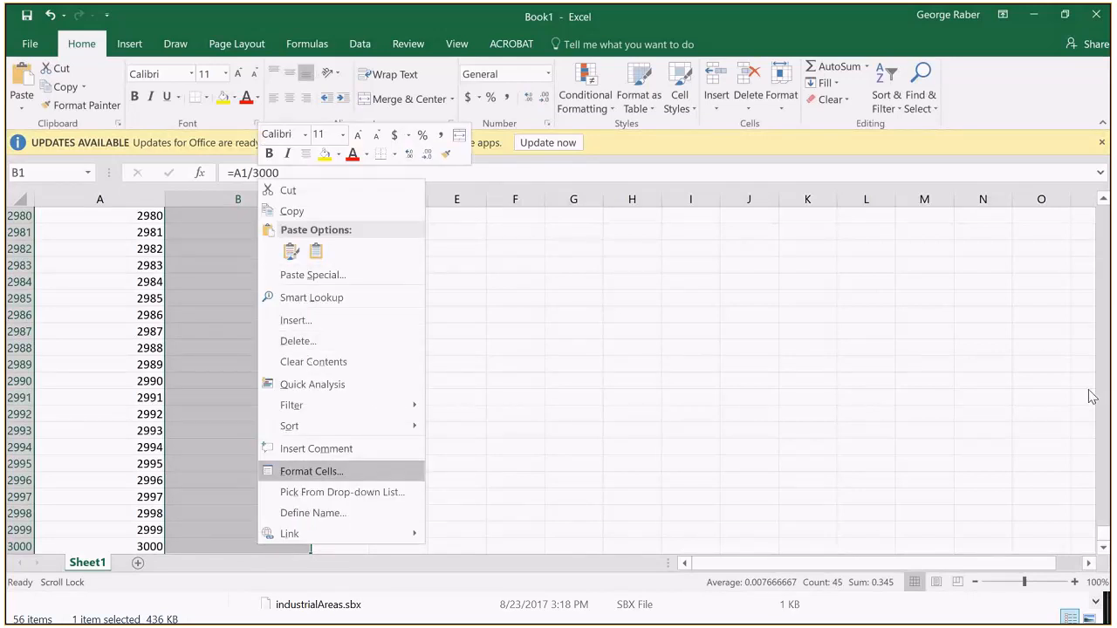
left_click_drag(1104, 536, 1103, 212)
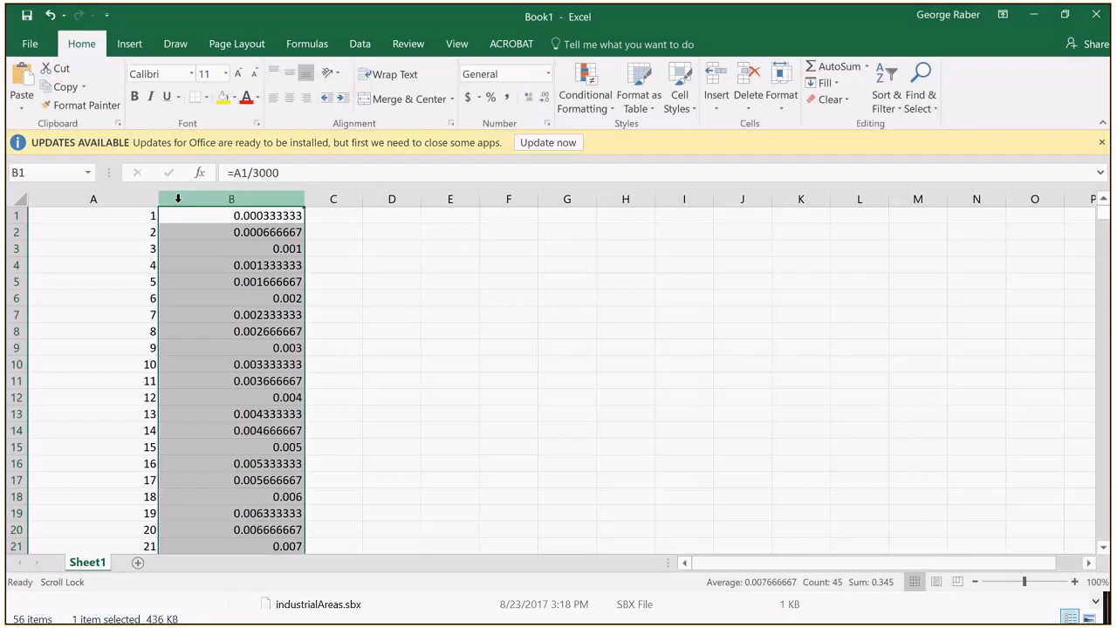
Step: Delete columns A and B with all their contents
left_click_drag(178, 199, 114, 199)
right_click(114, 199)
left_click(147, 344)
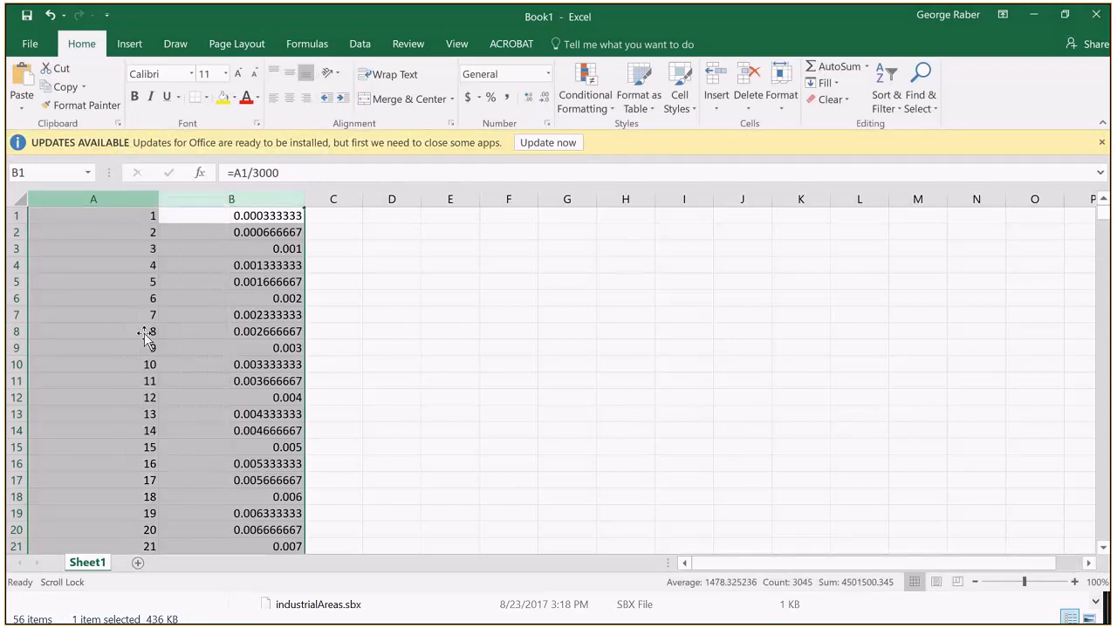
Step: Enter 1, 100, 200, 300 and 400 down column A in cells A1 to A5
left_click_drag(88, 210, 147, 214)
left_click(74, 214)
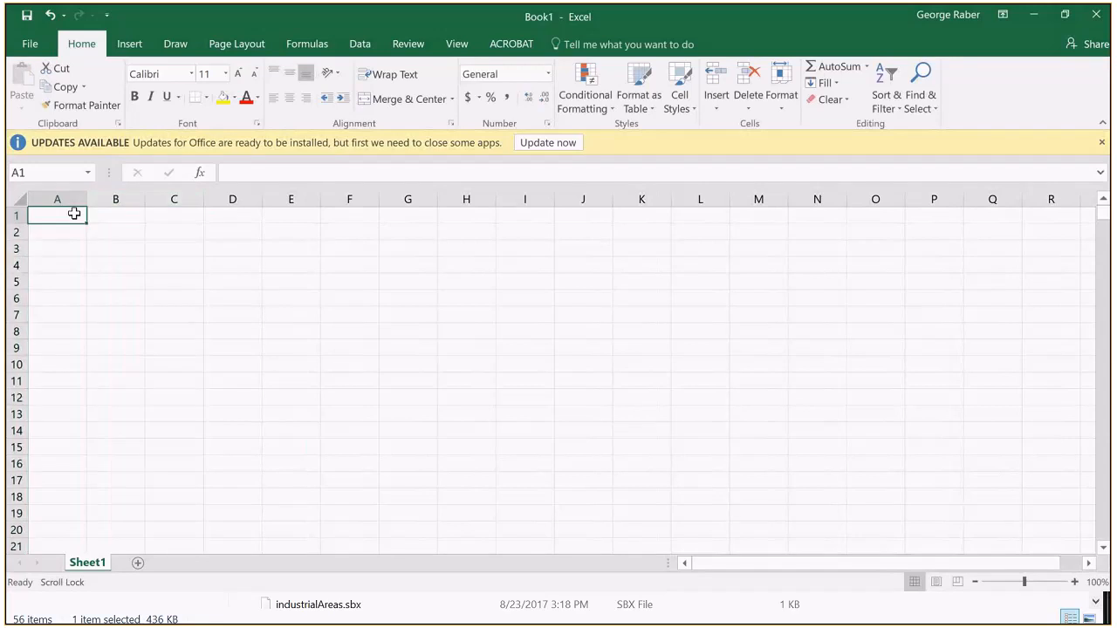
key("Return")
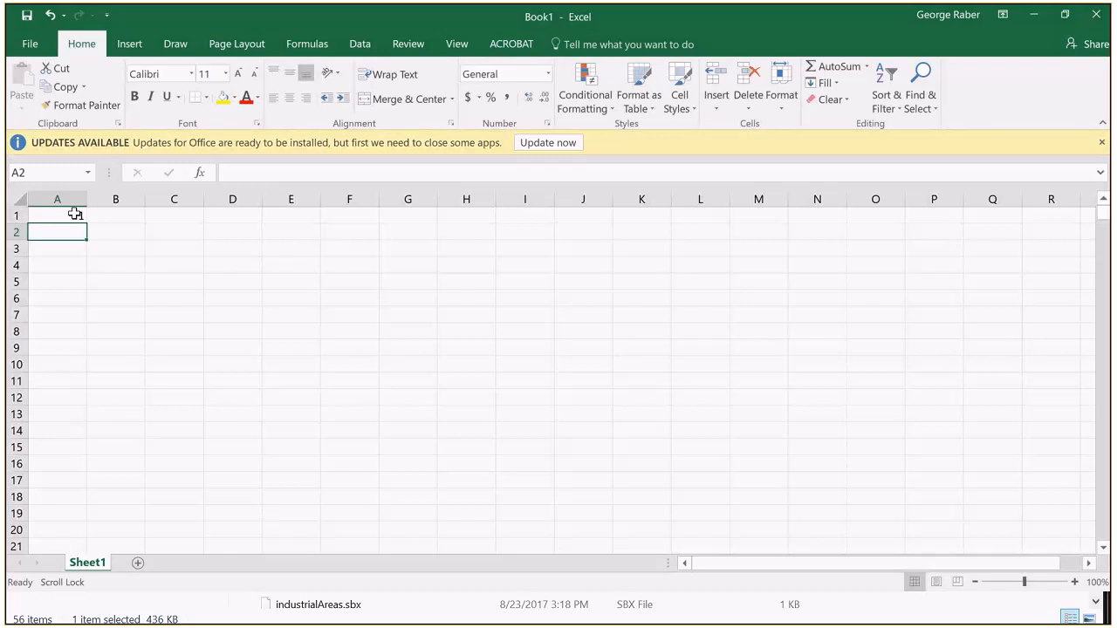
type("100")
key("Return")
type("200")
key("Return")
type("300")
key("Return")
type("4300")
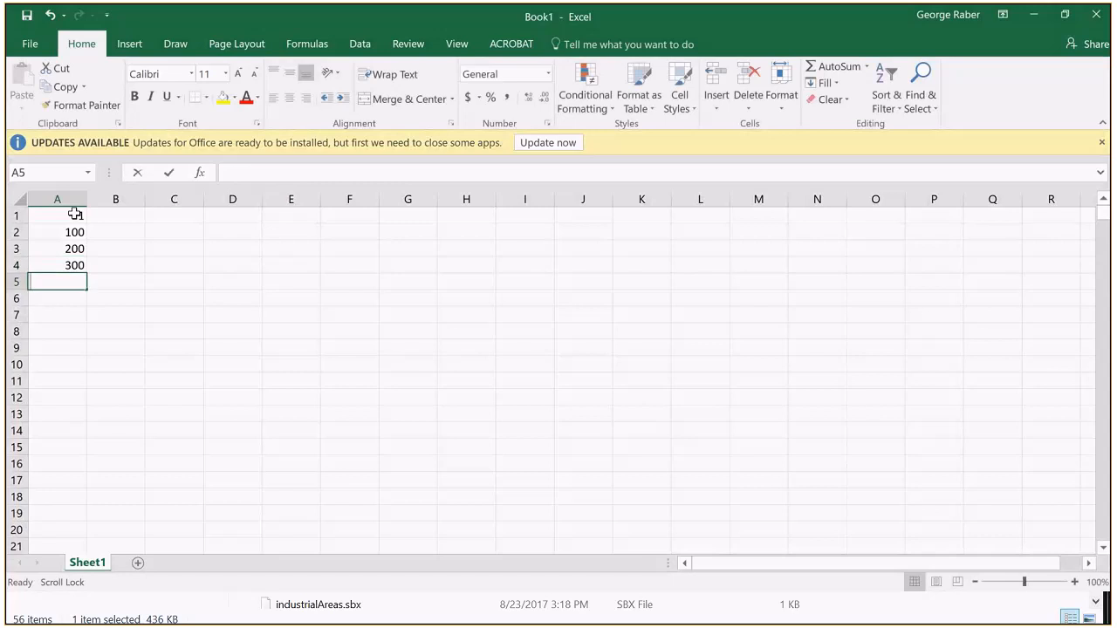
key("BackSpace")
key("BackSpace")
key("BackSpace")
key("BackSpace")
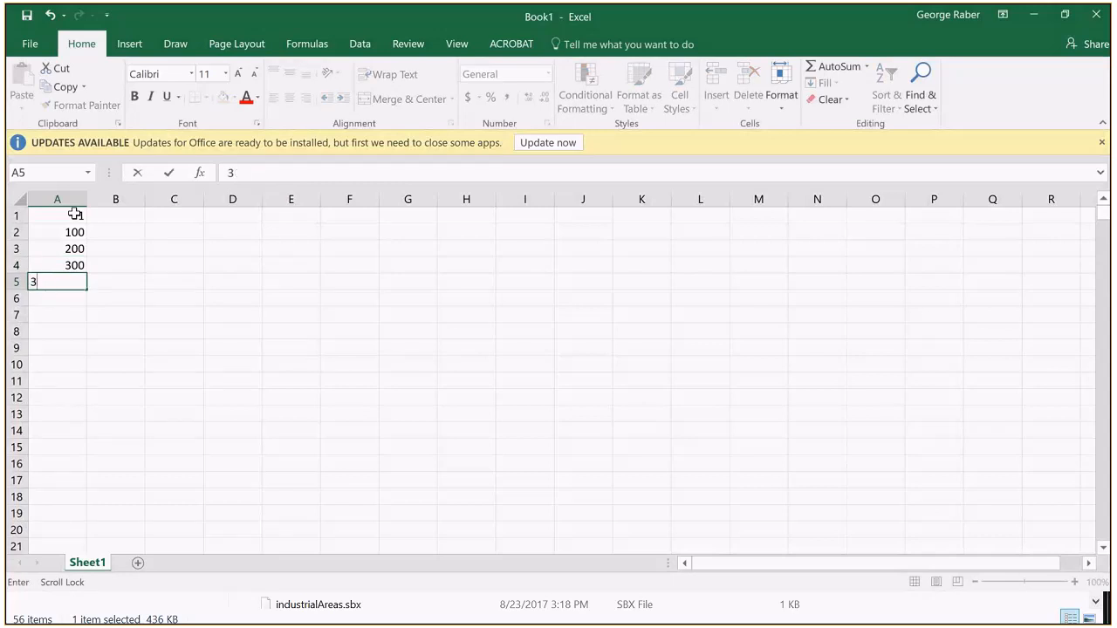
type("400")
Step: Set A1 to 0 and extend the series of hundreds down column A to 6900 in row 70
left_click(74, 214)
type("0")
key("Return")
left_click_drag(76, 214, 64, 451)
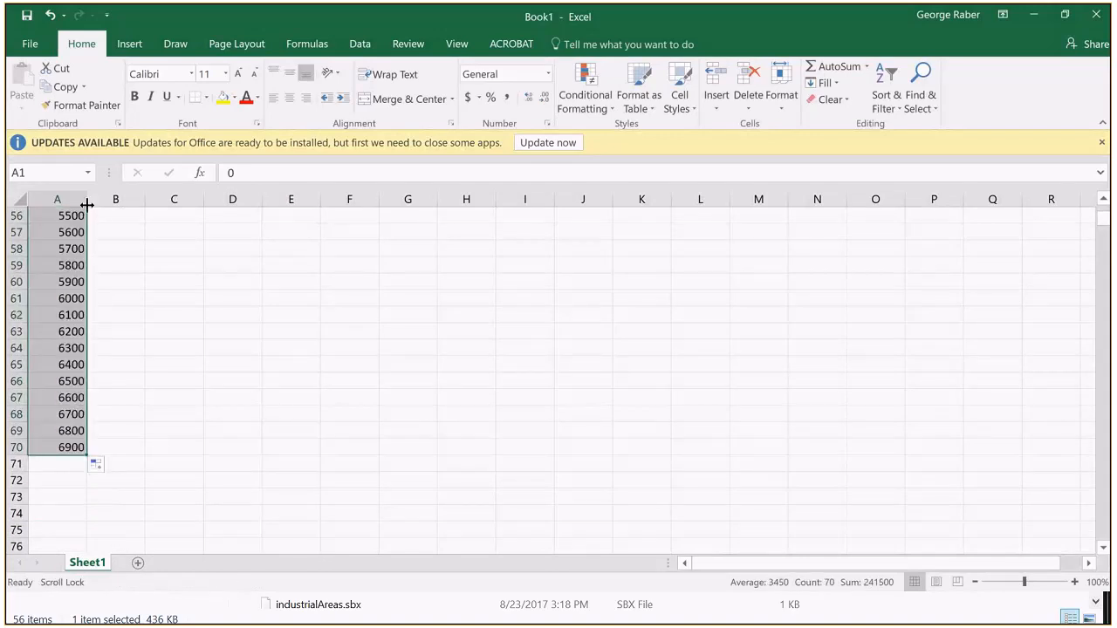
Step: Widen column A to about twice and column B to more than three times the default width
mouse_move(87, 204)
left_mouse_down()
mouse_move(149, 192)
mouse_move(365, 198)
left_mouse_up()
scroll(290, 262, "down", 16)
scroll(288, 118, "down", 2)
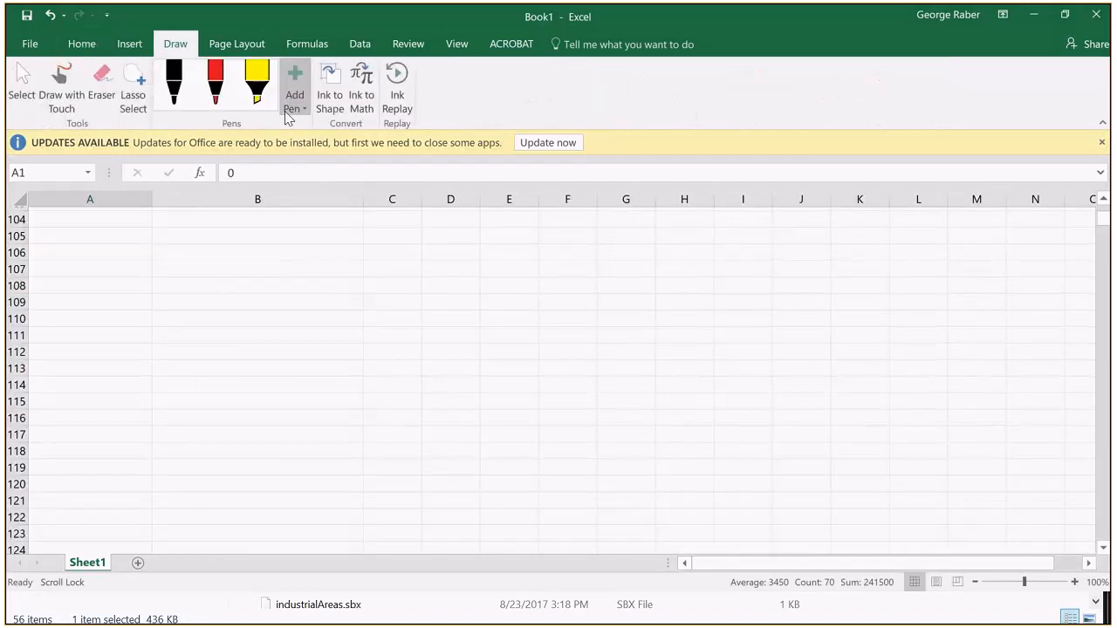
scroll(288, 118, "down", 6)
scroll(157, 417, "down", 7)
scroll(156, 417, "up", 20)
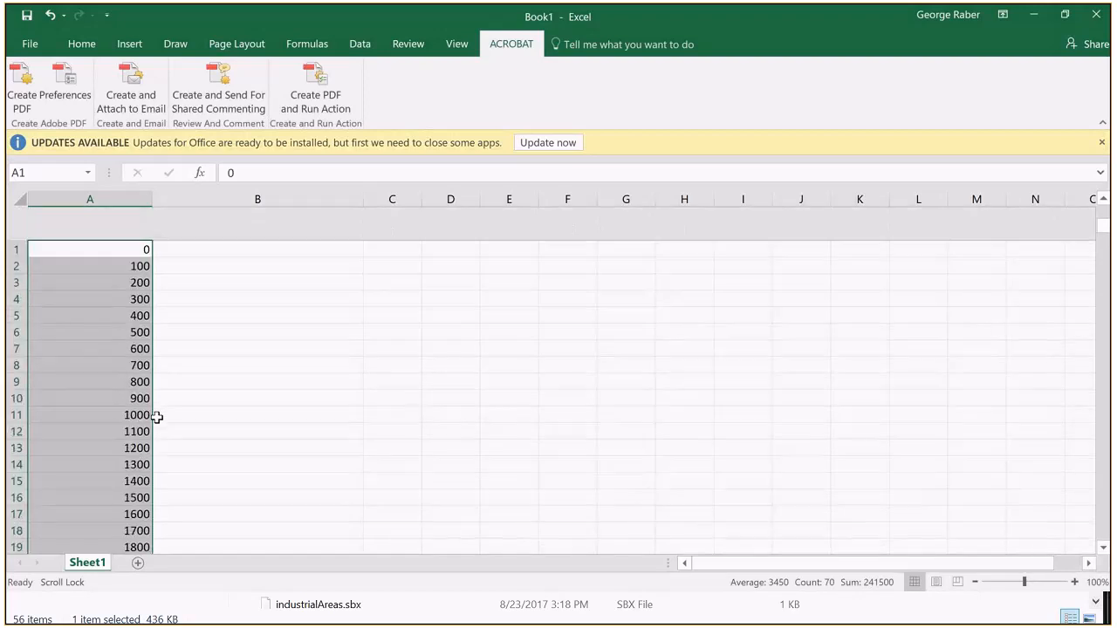
Step: Enter the formula =A1/3000 in B1 and fill it down column B to row 70
left_click(227, 220)
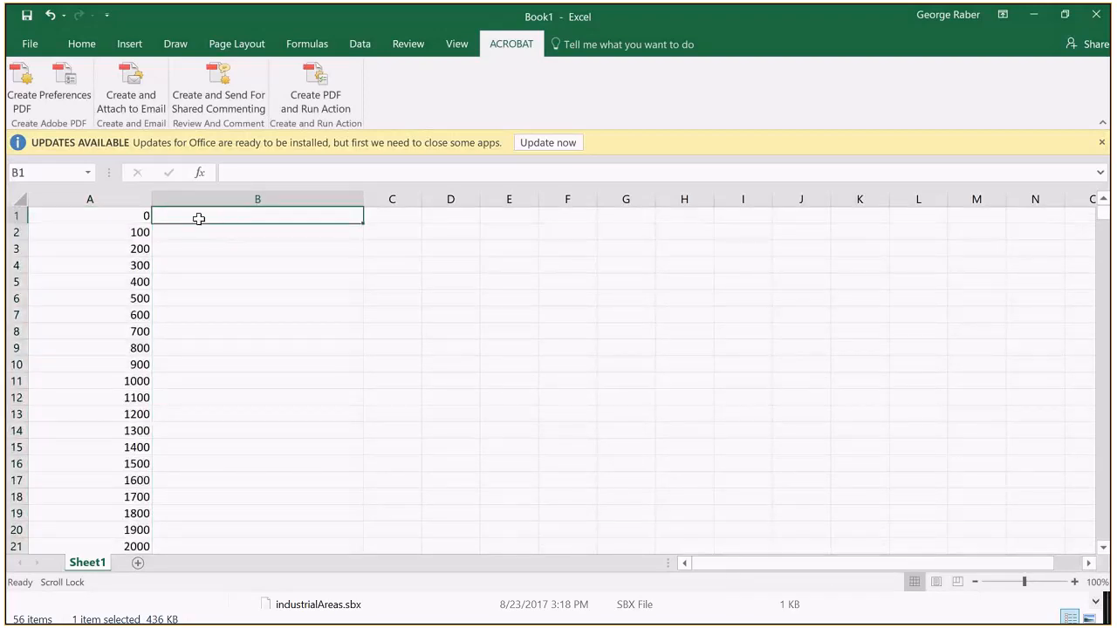
type("=")
left_click(143, 215)
type("/")
type("1000")
key("Return")
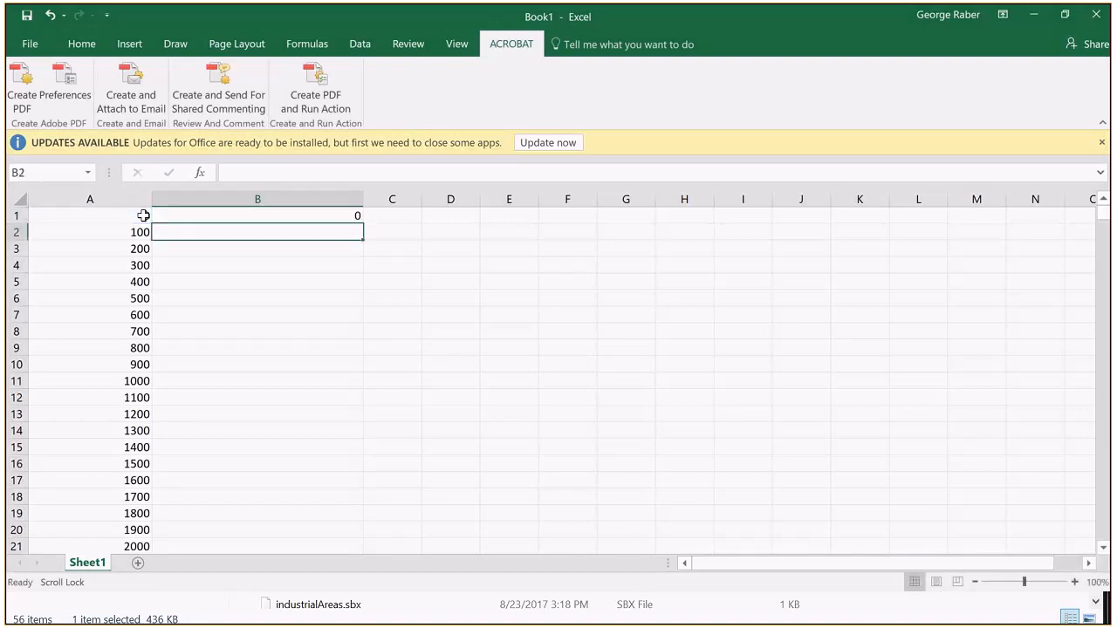
left_click(351, 215)
left_click_drag(362, 224, 335, 623)
left_click_drag(321, 577, 314, 529)
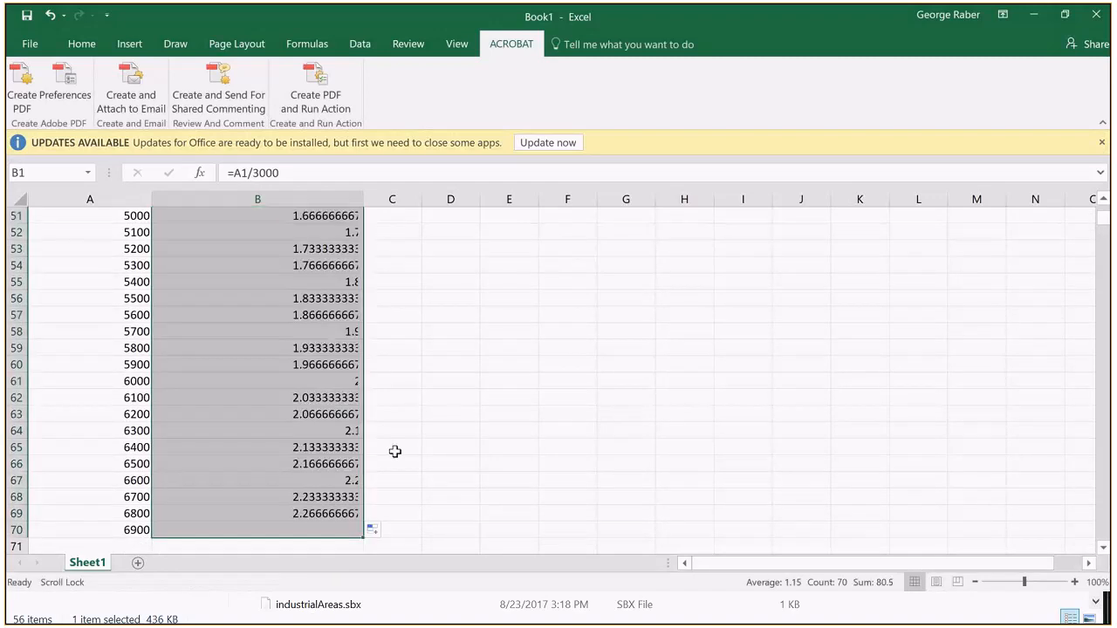
Step: Review the distance ratios in column B and compare them with the townDistance expression in lab1.docx in Word
scroll(332, 423, "down", 4)
scroll(331, 422, "up", 9)
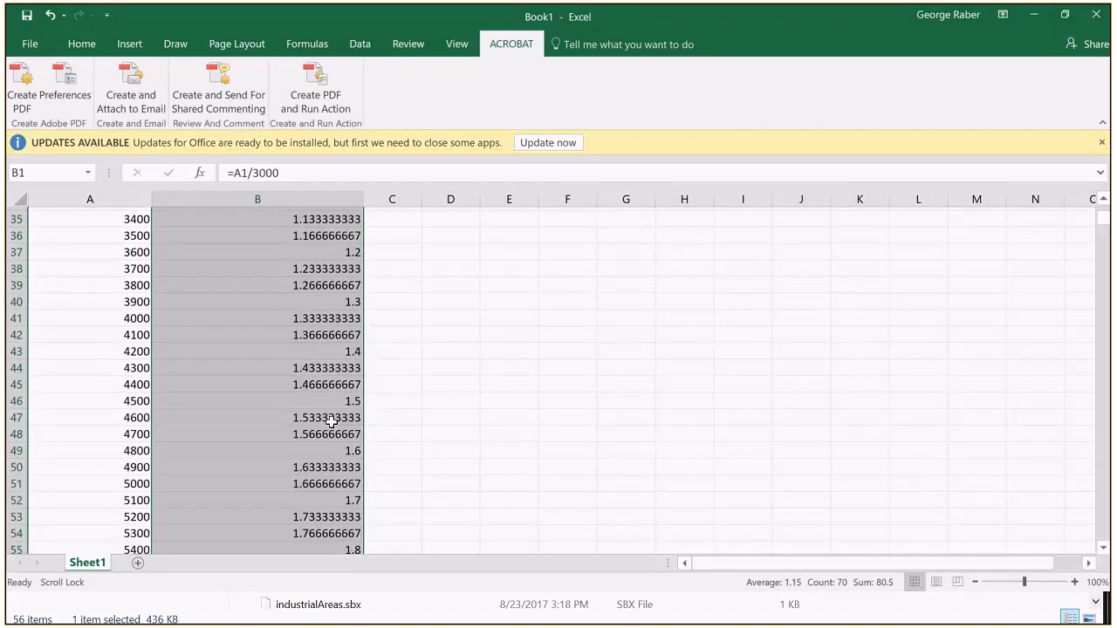
scroll(332, 422, "up", 11)
scroll(331, 419, "down", 1)
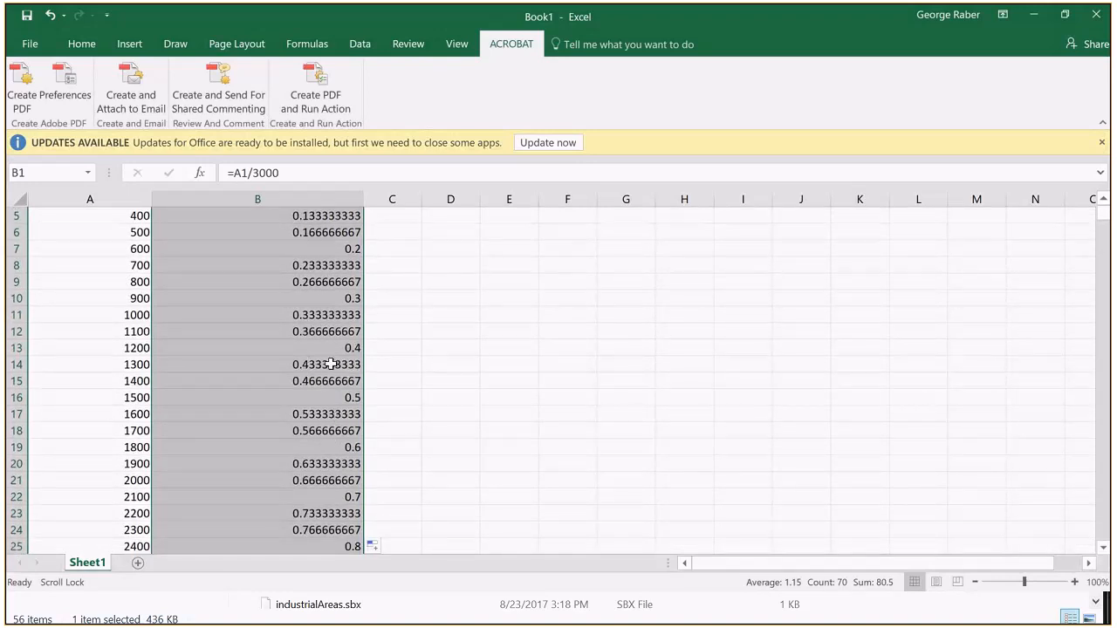
scroll(331, 364, "down", 2)
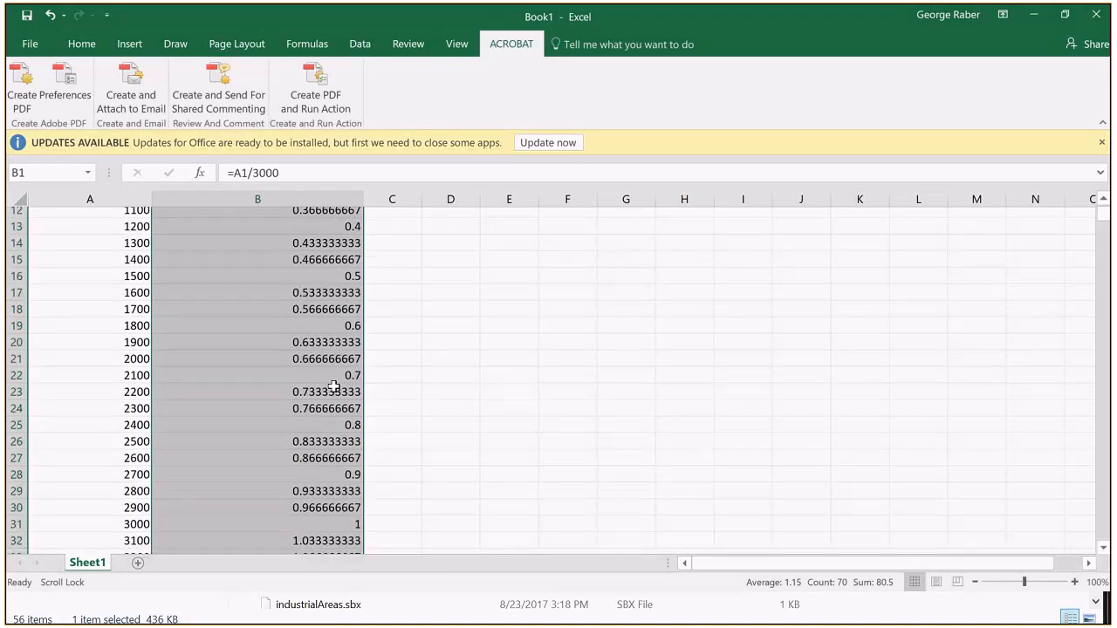
scroll(334, 387, "down", 1)
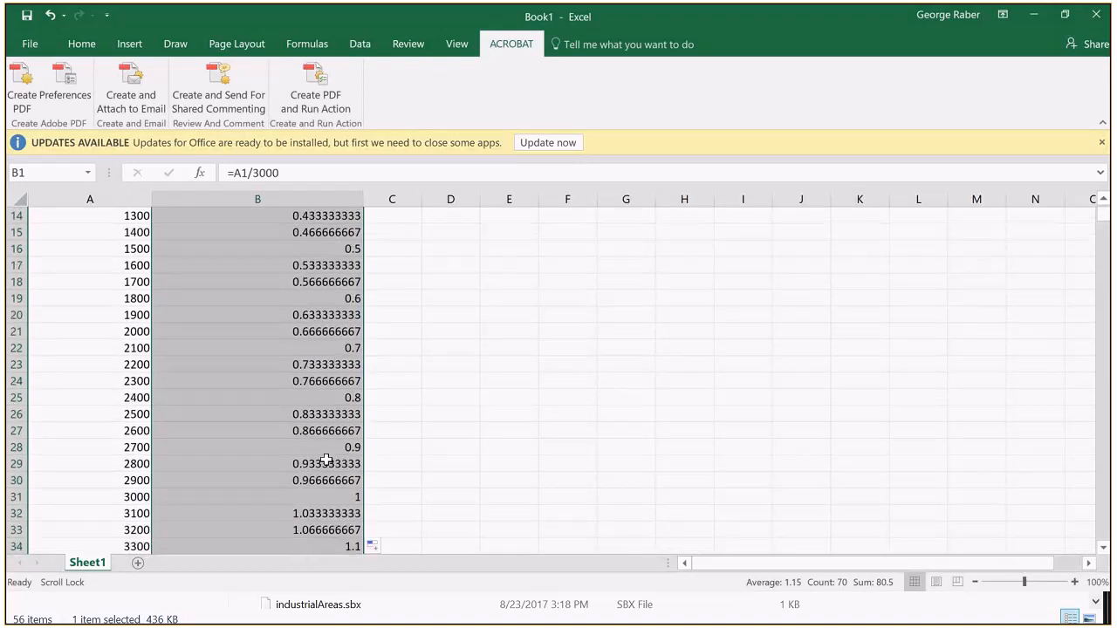
scroll(326, 460, "up", 4)
scroll(325, 462, "up", 1)
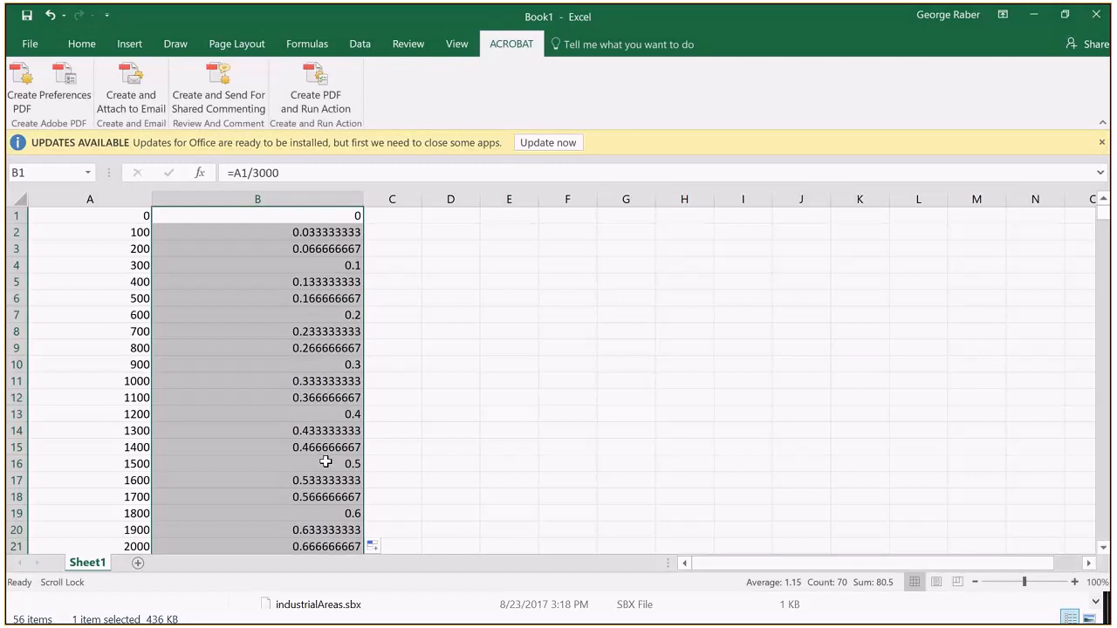
key("alt+Tab")
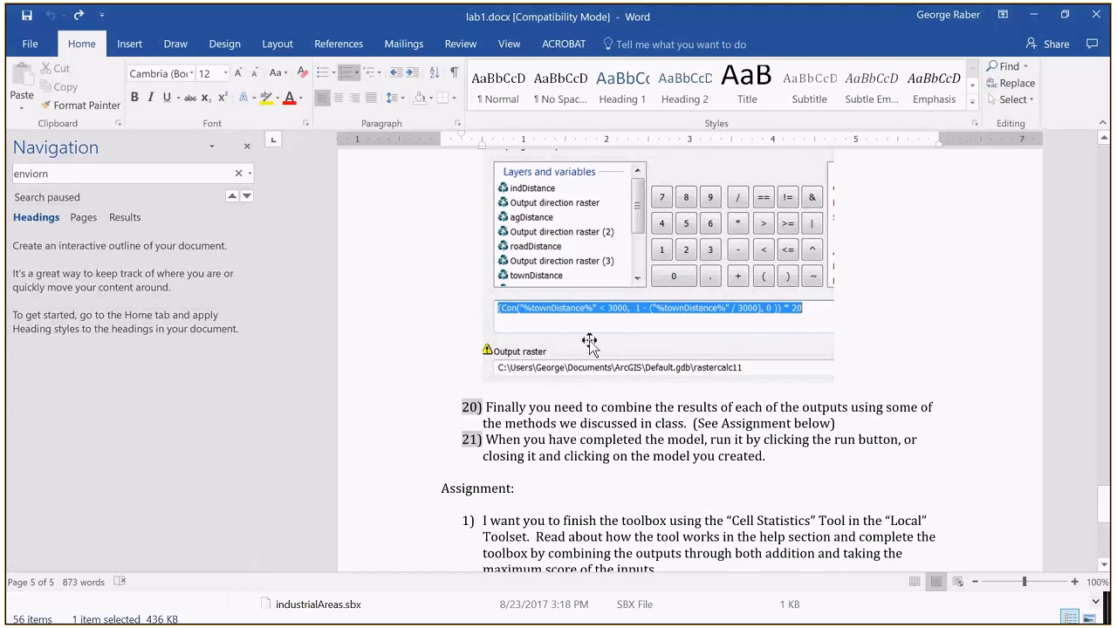
key("alt+Tab")
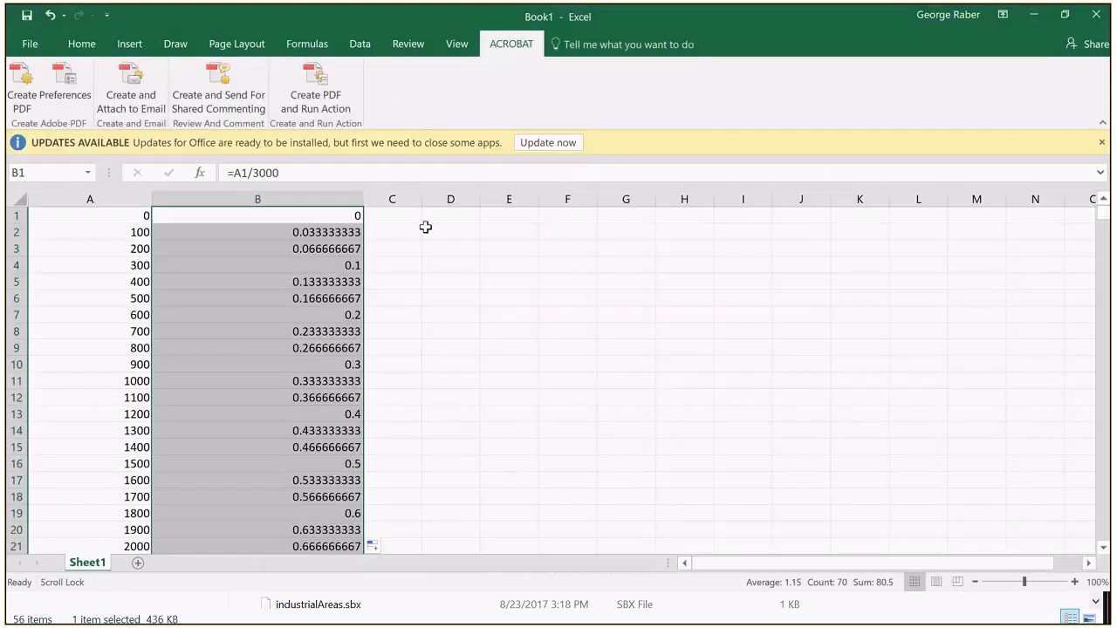
Step: Enter the formula =1-B1 in C1 and fill it down column C to row 70
left_click(399, 219)
type("=1")
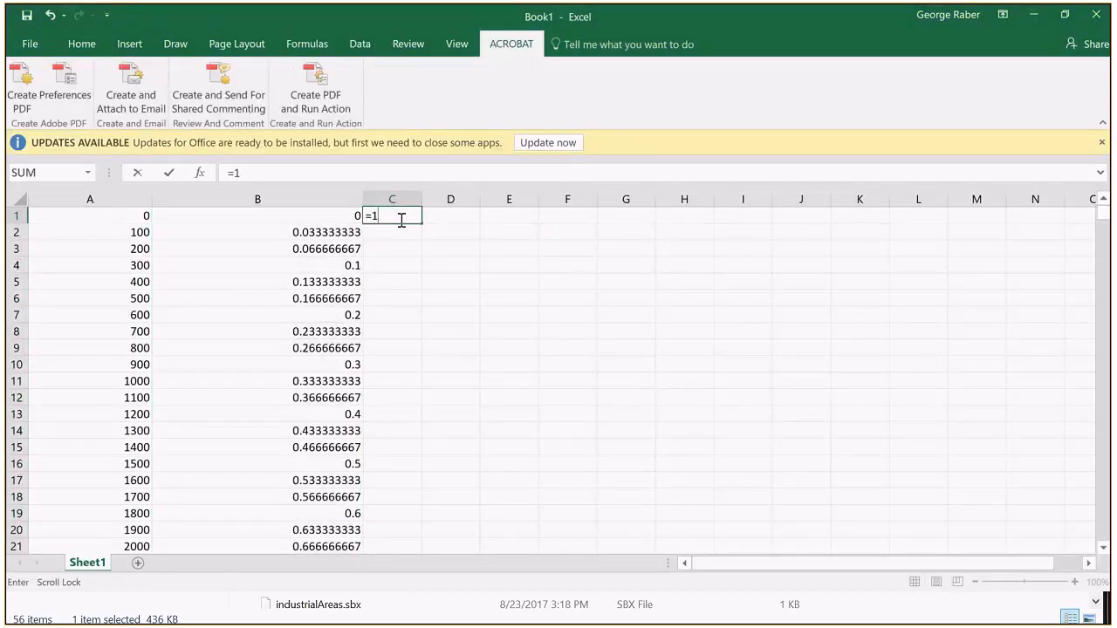
type("-")
left_click(341, 215)
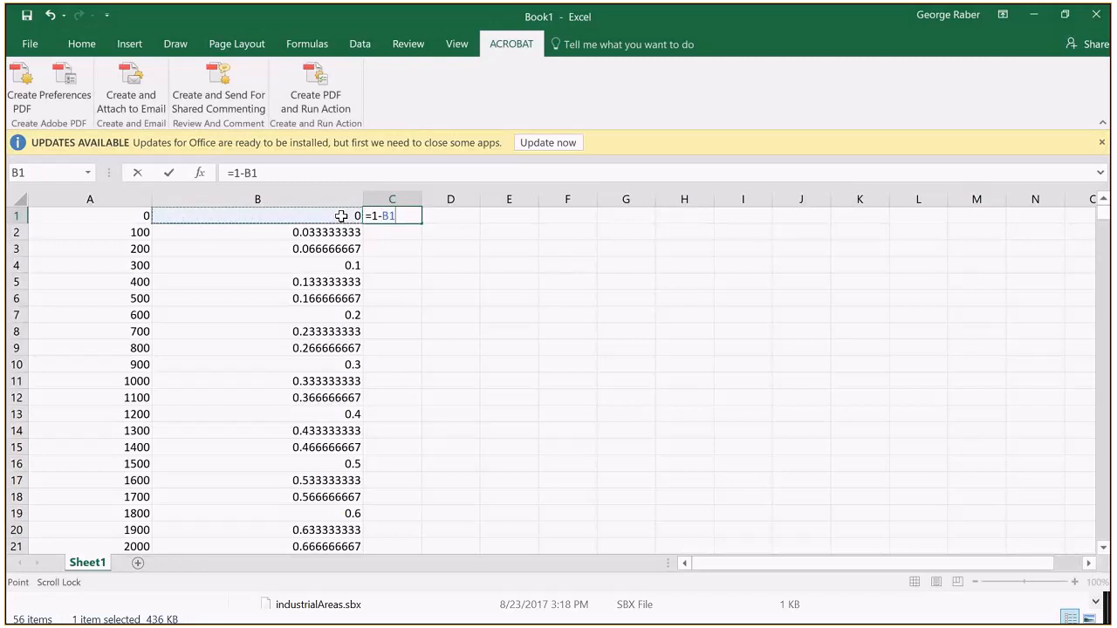
key("Return")
left_click(414, 218)
left_click_drag(422, 223, 421, 469)
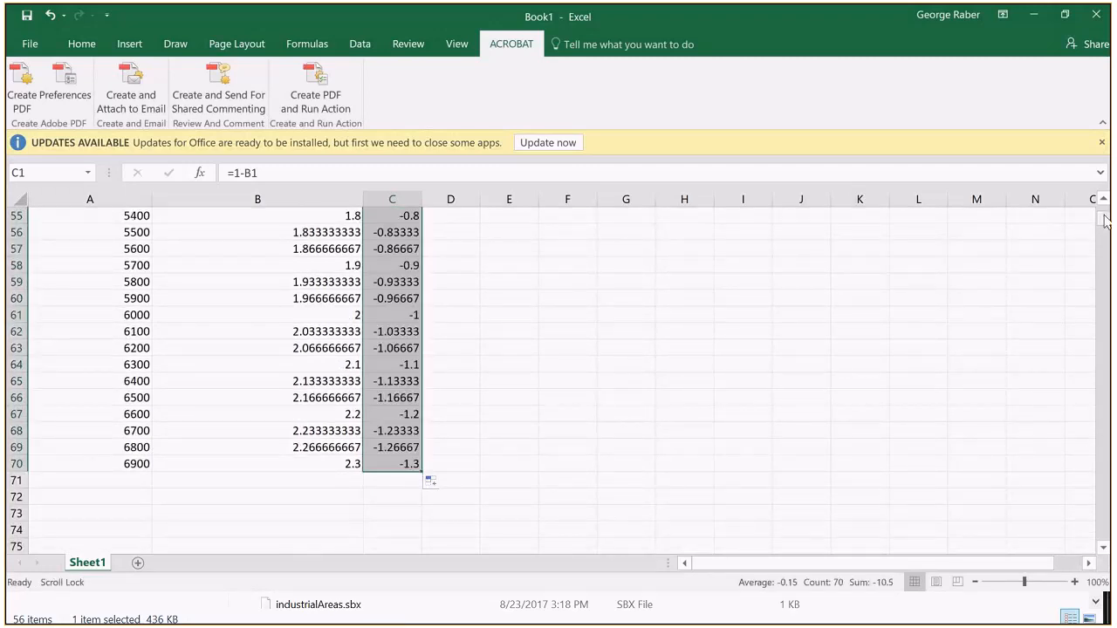
Step: Review the inverted ratios in column C and highlight the whole row for distance 3000
mouse_move(1104, 221)
left_mouse_down()
mouse_move(1103, 260)
mouse_move(1103, 218)
left_mouse_up()
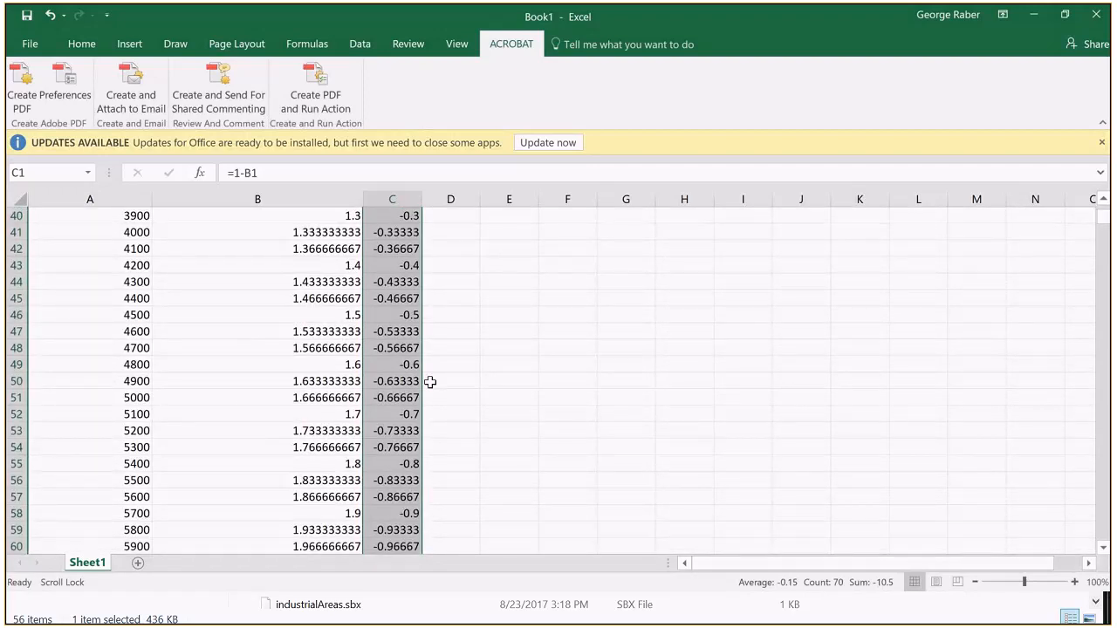
scroll(430, 382, "up", 7)
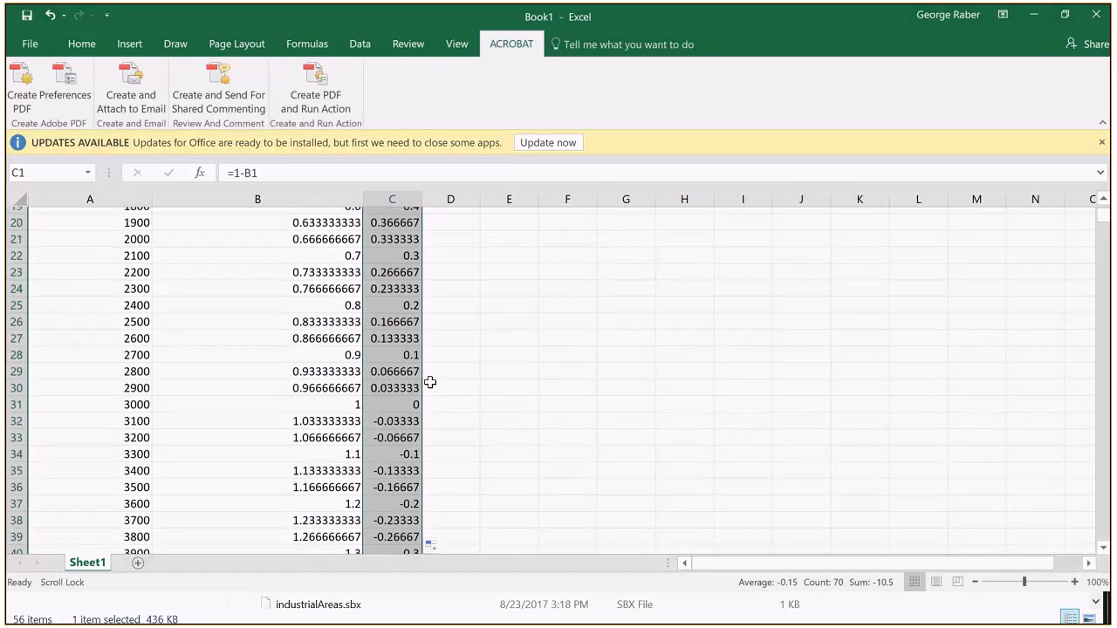
scroll(430, 381, "down", 1)
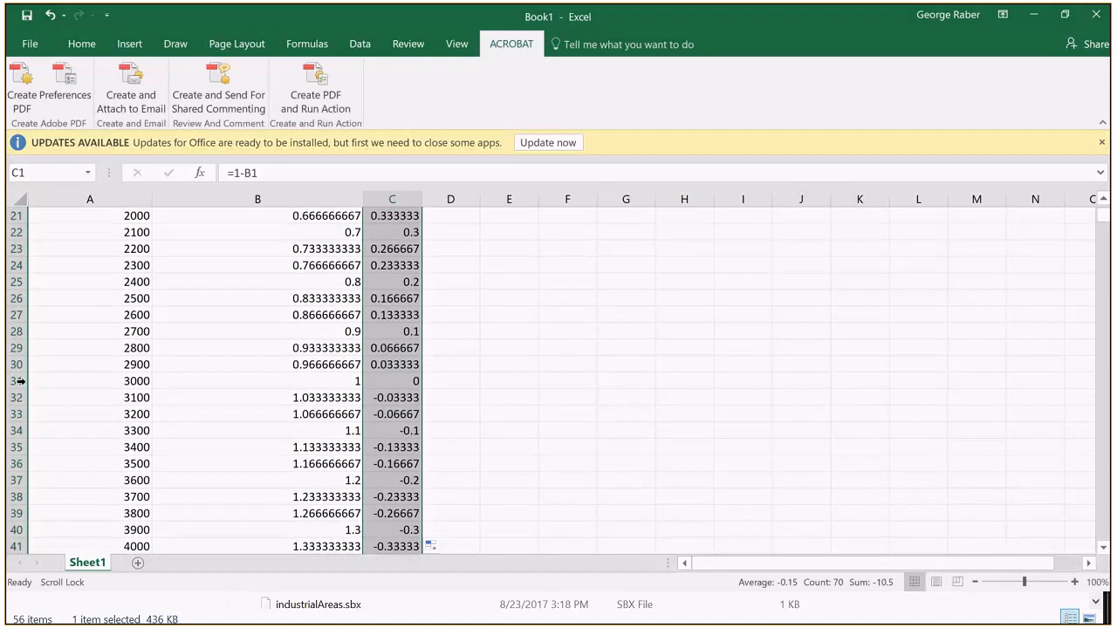
left_click(17, 380)
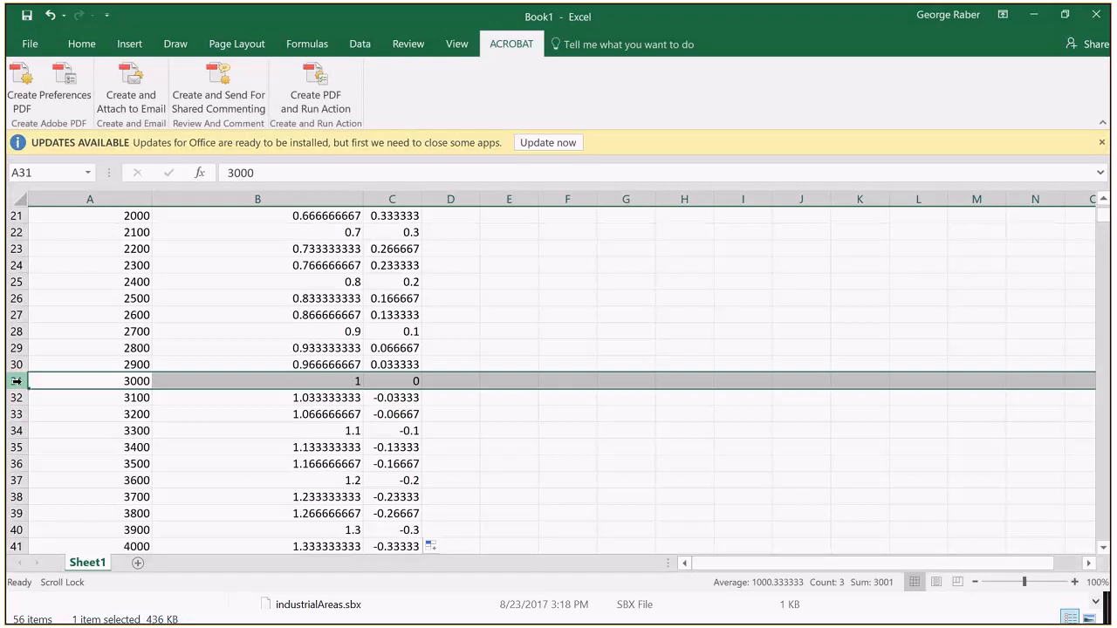
Step: Enter the formula =C1*20 in D1 and fill it down column D to row 70
scroll(457, 299, "up", 7)
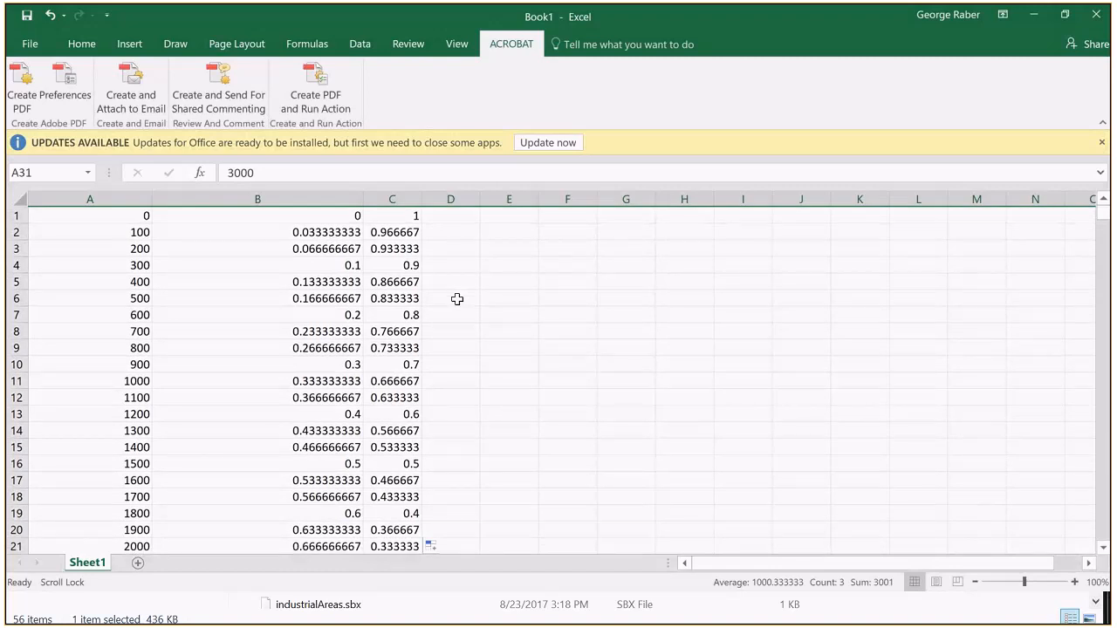
left_click(450, 216)
type("=")
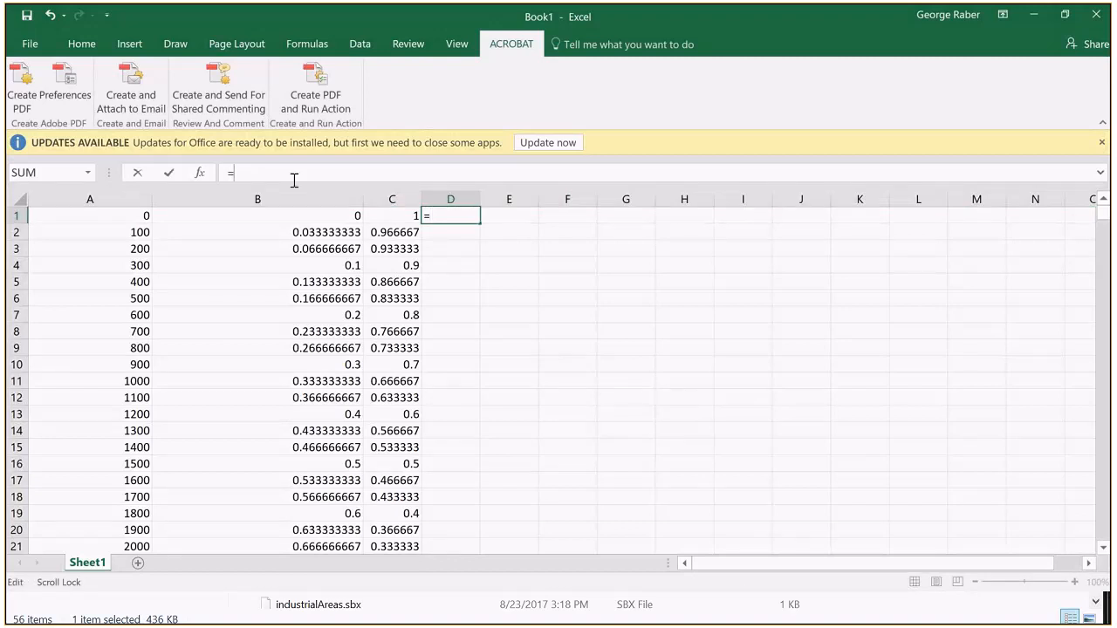
left_click(382, 219)
type("*20")
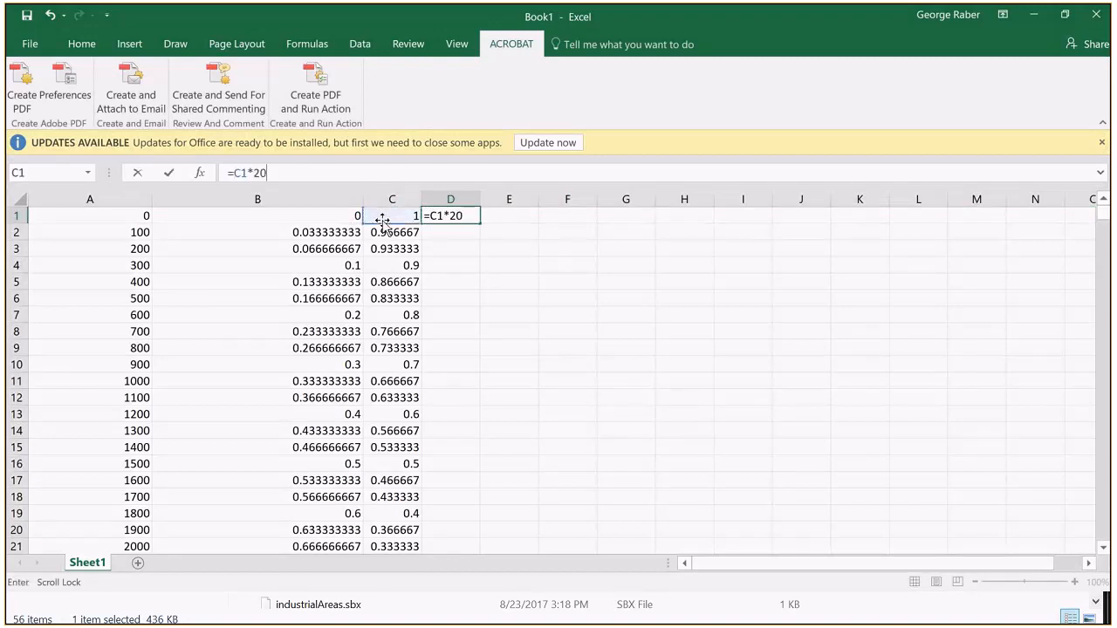
key("Return")
left_click(463, 217)
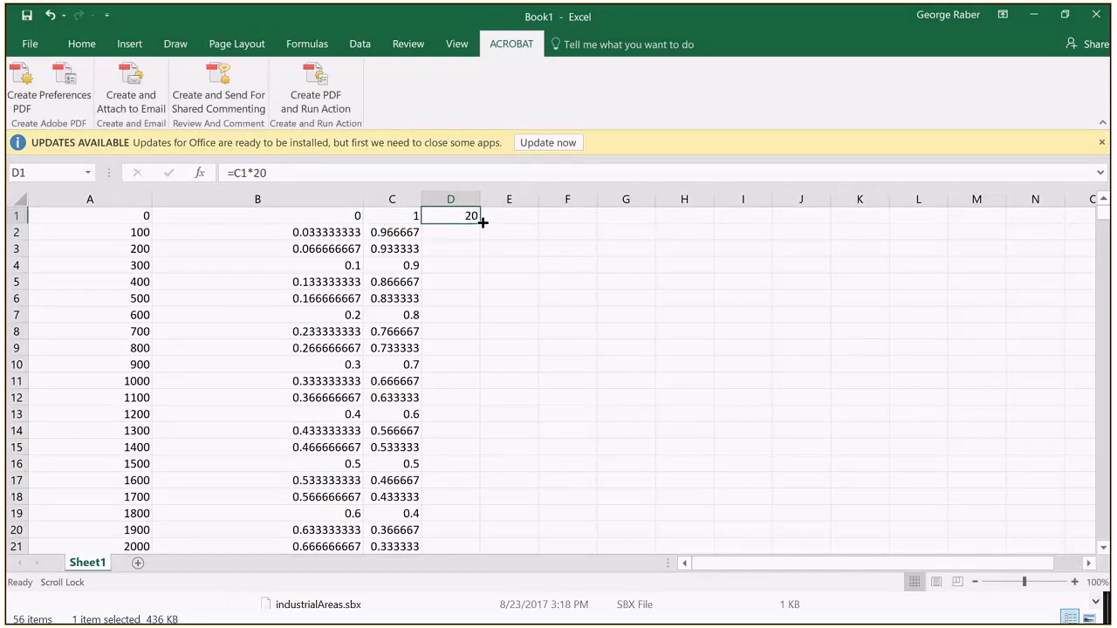
left_click_drag(483, 223, 450, 497)
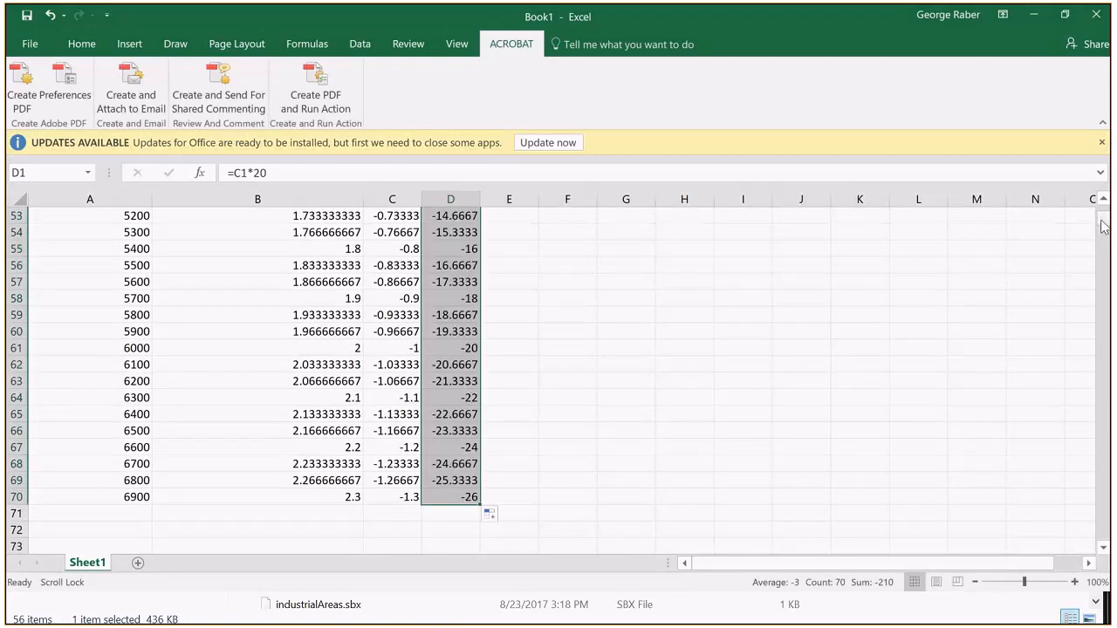
Step: Review the weighted scores in column D from the first row through the cell for distance 3000
left_click_drag(1103, 223, 1103, 213)
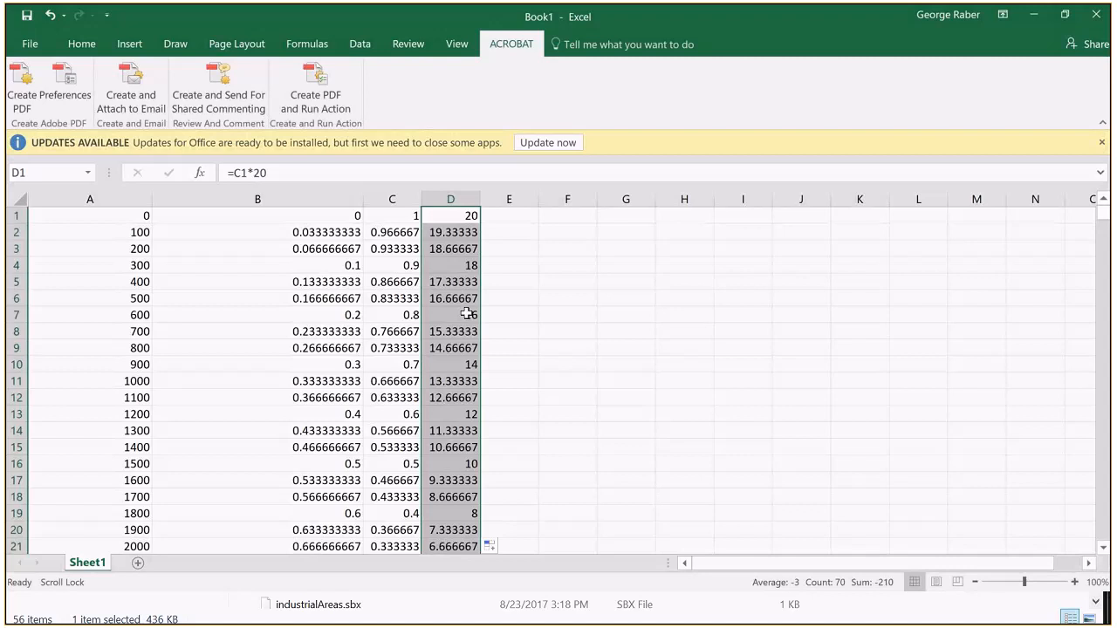
scroll(467, 312, "down", 1)
scroll(467, 312, "down", 2)
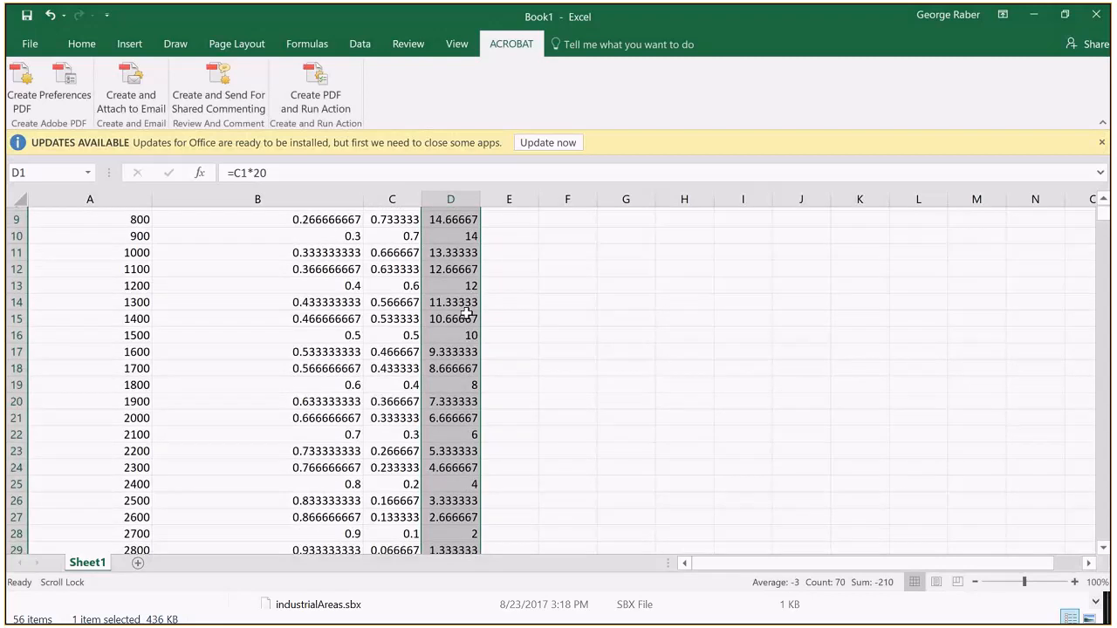
scroll(466, 312, "down", 3)
left_click(457, 413)
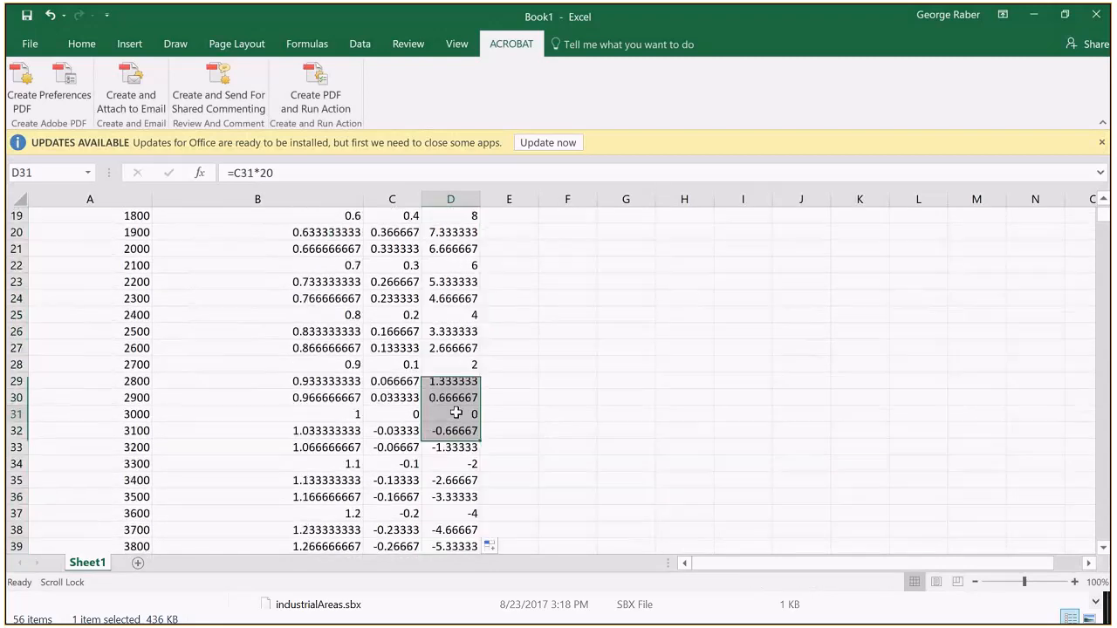
Step: Enter the conditional formula =IF(A1<3000,D1,0) in E1
scroll(548, 342, "up", 6)
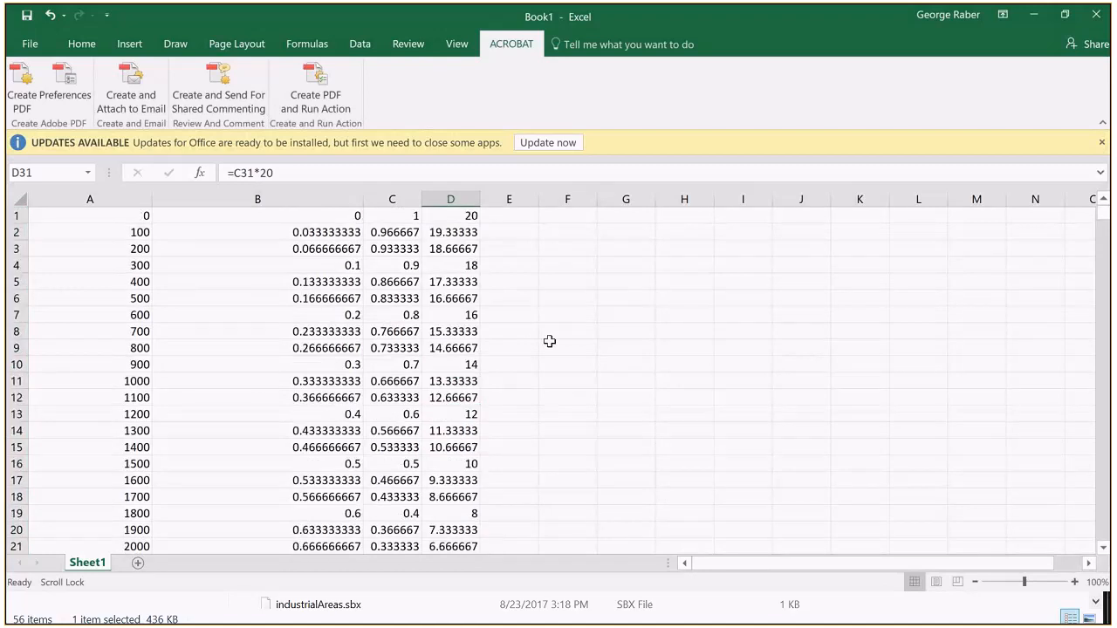
left_click(511, 218)
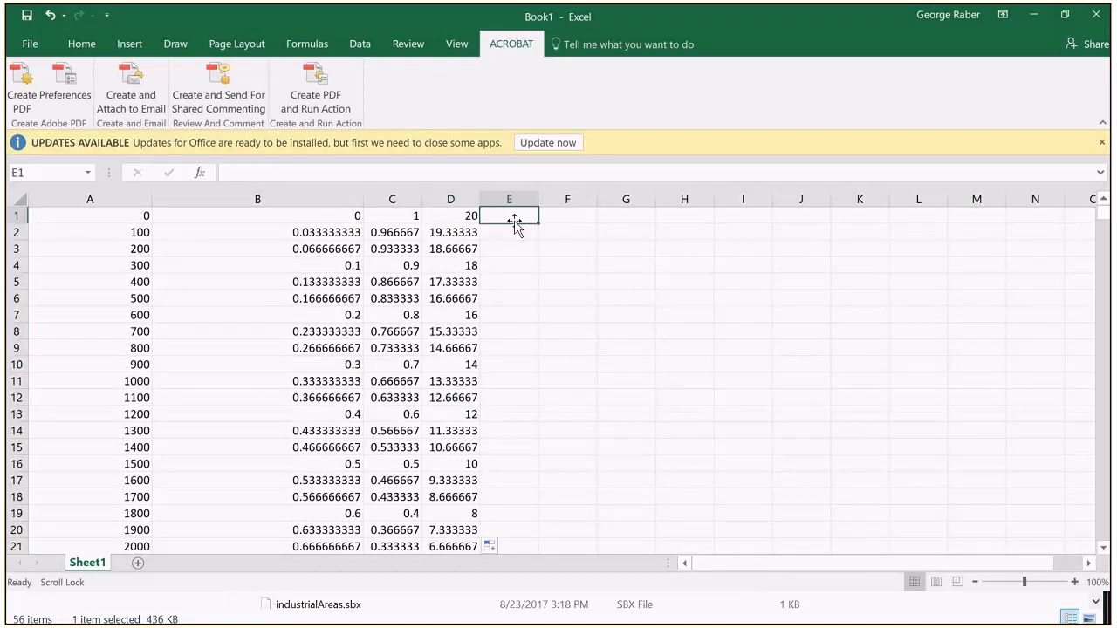
type("=if(")
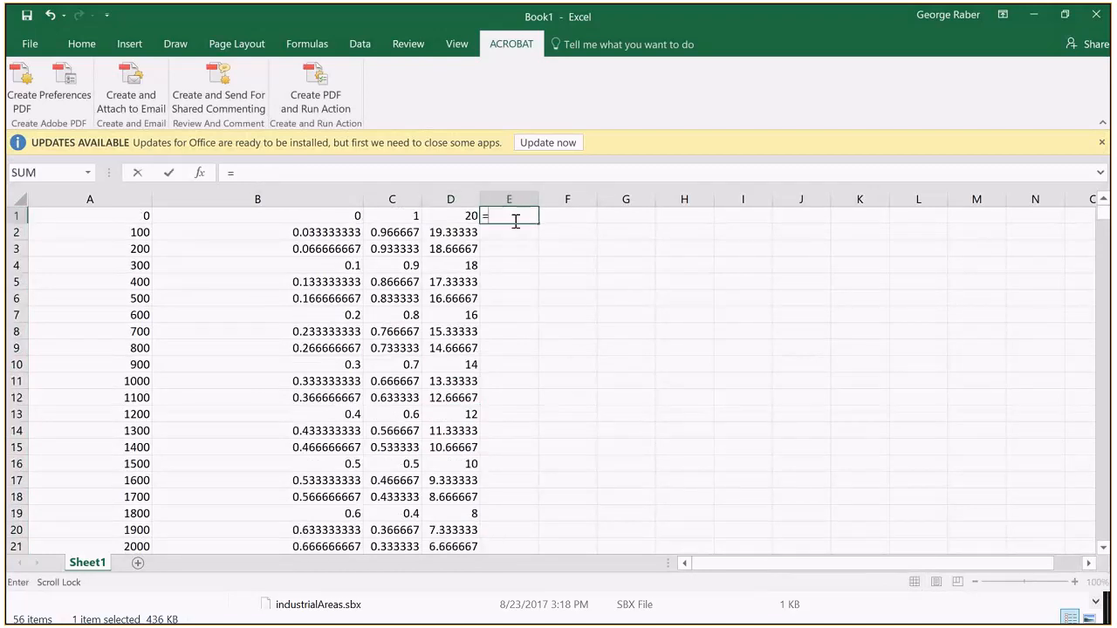
left_click(456, 220)
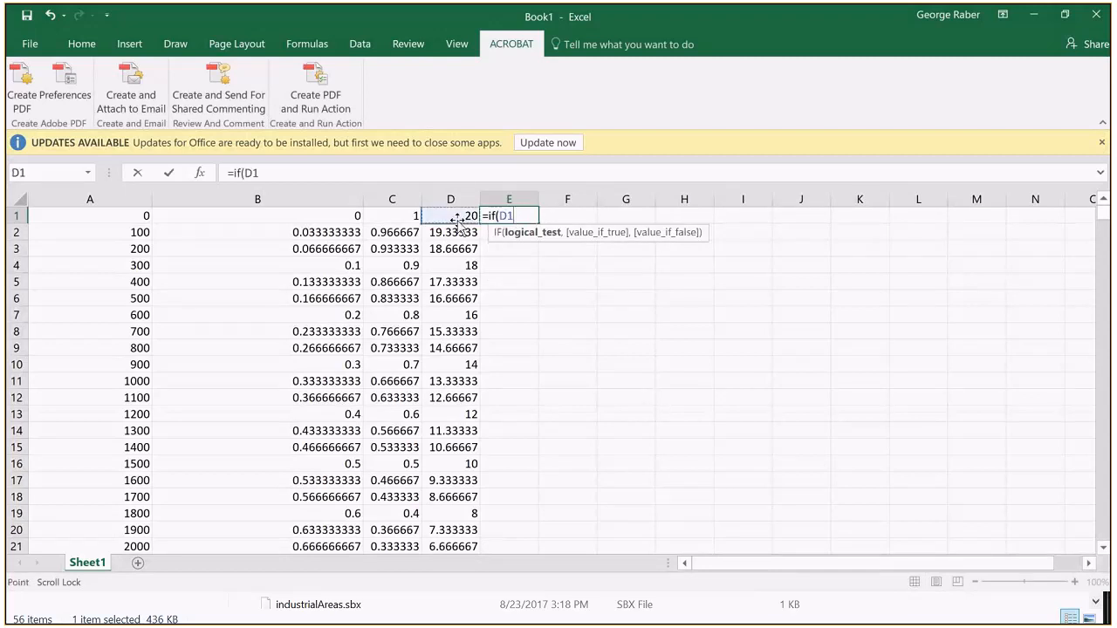
left_click(141, 220)
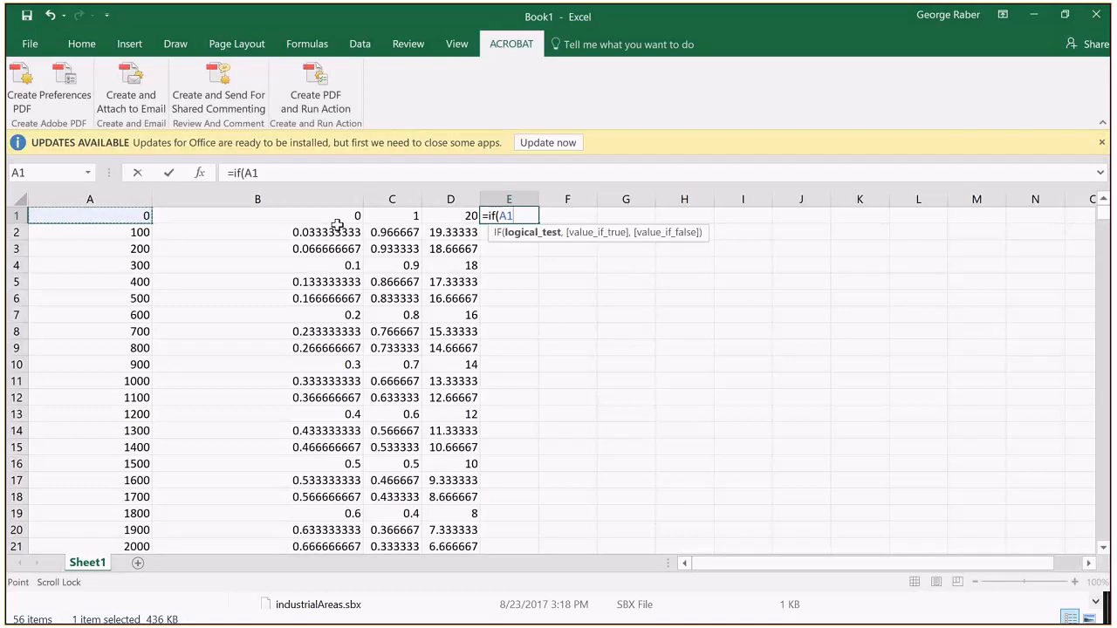
type("<300")
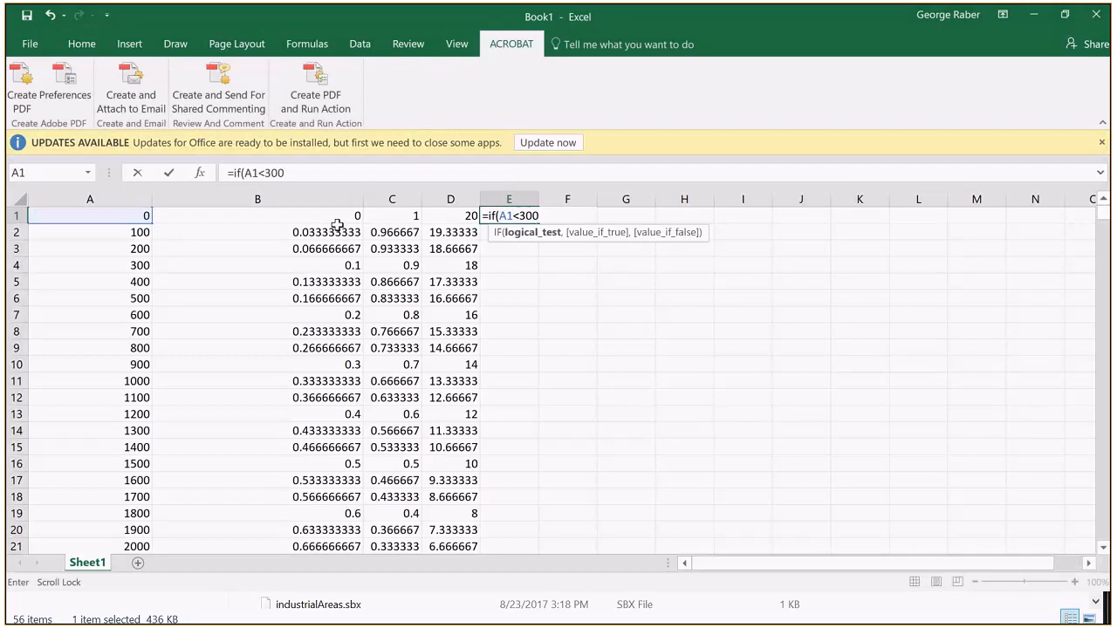
type("0)")
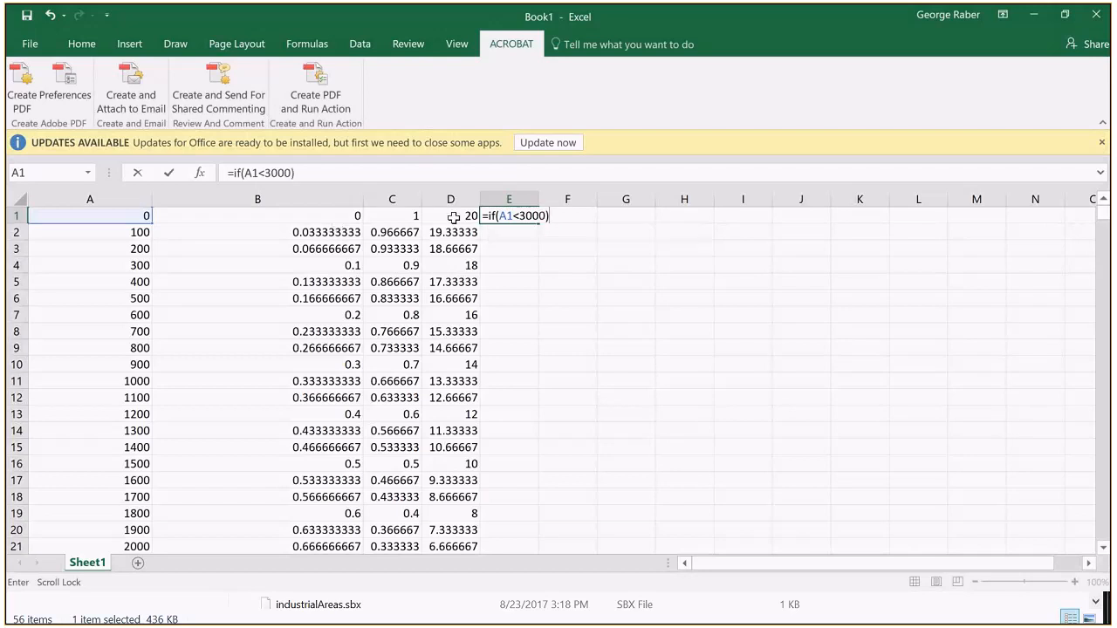
left_click(547, 219)
type(",")
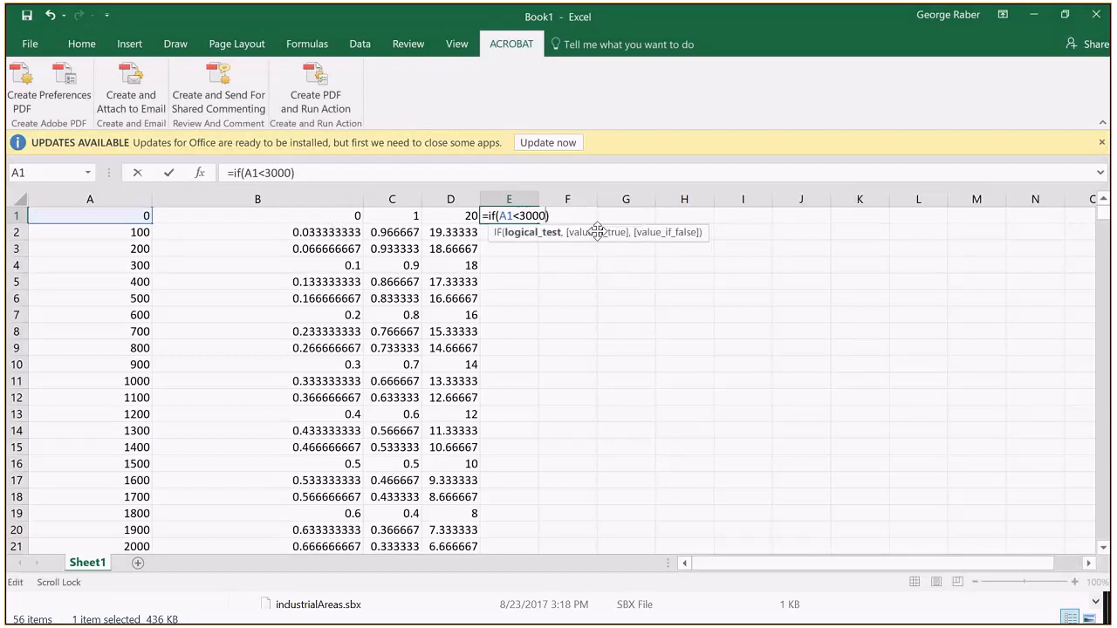
left_click(434, 220)
type(",")
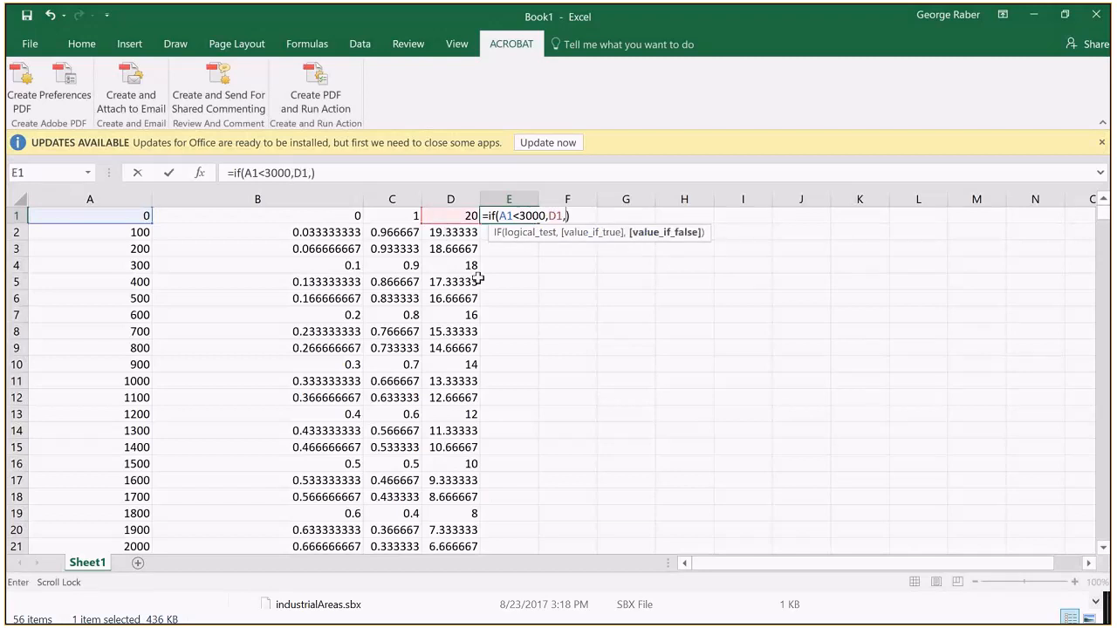
type("0")
key("Return")
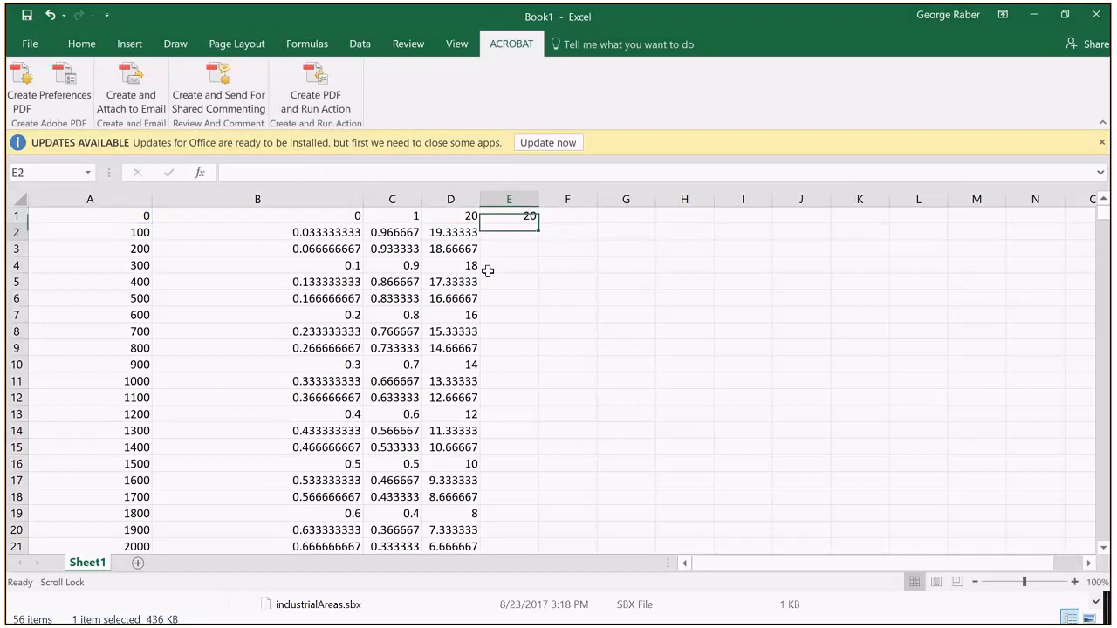
Step: Fill the conditional formula in E1 down column E to row 70
left_click(531, 214)
left_click_drag(537, 223, 527, 524)
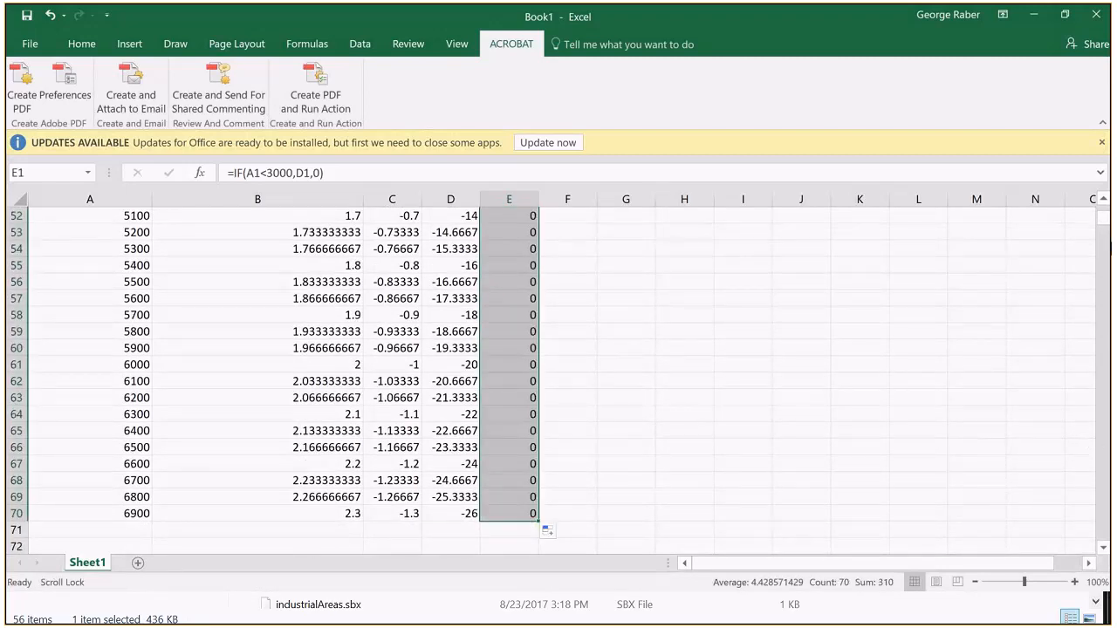
left_click_drag(1106, 225, 1107, 192)
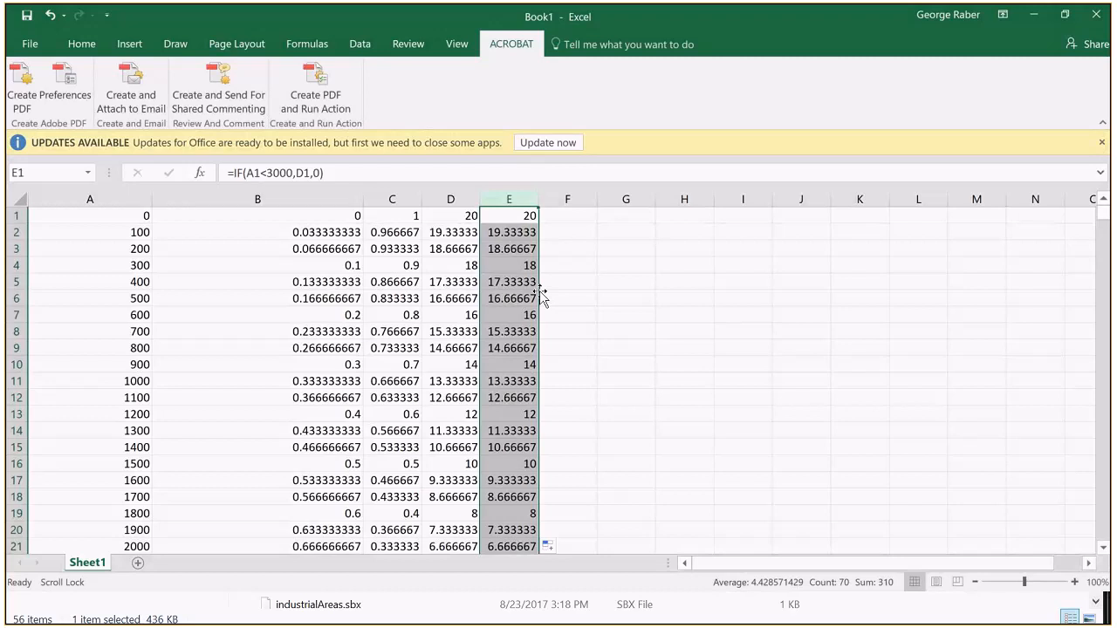
Step: Switch to lab1.docx in Word and review the townDistance Con expression and the table of factor scores and influence distances
key("alt+Tab")
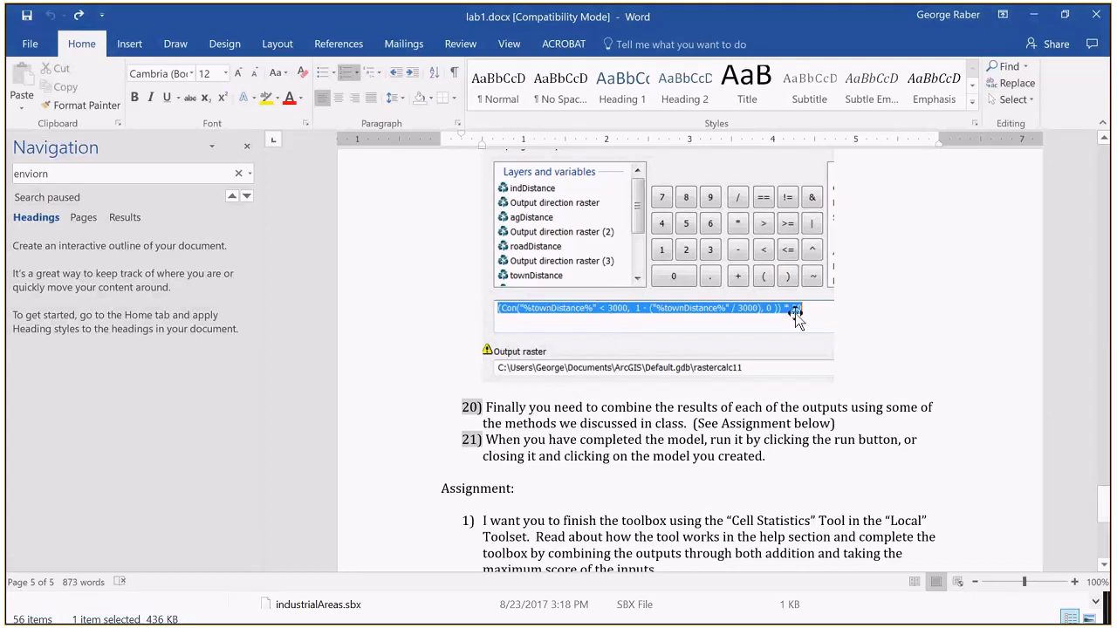
scroll(769, 324, "up", 10)
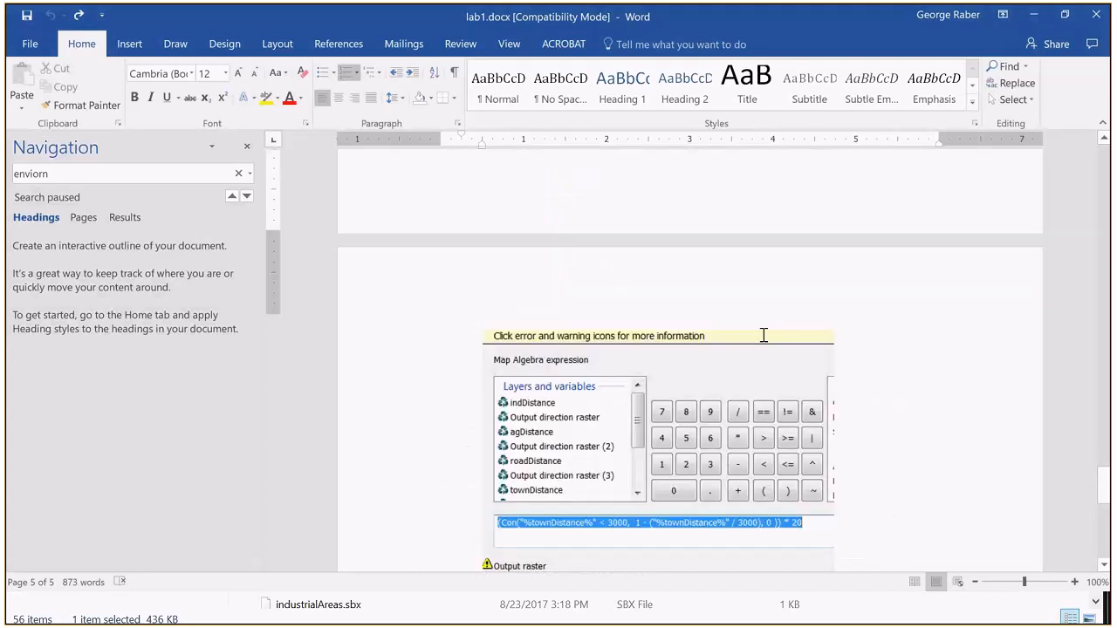
scroll(762, 334, "up", 20)
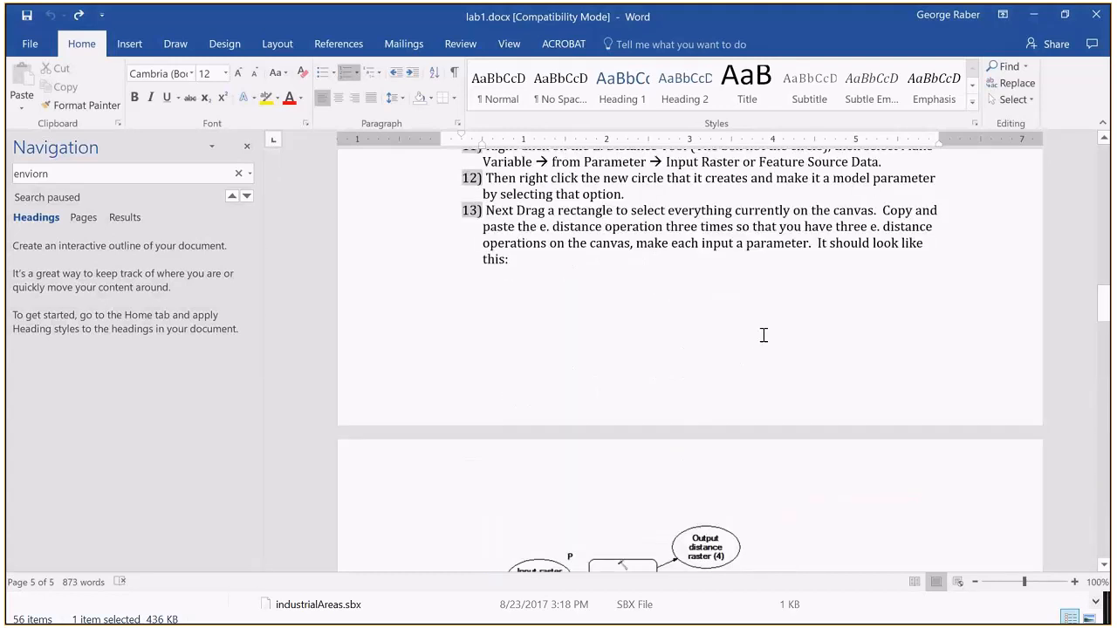
scroll(759, 346, "up", 7)
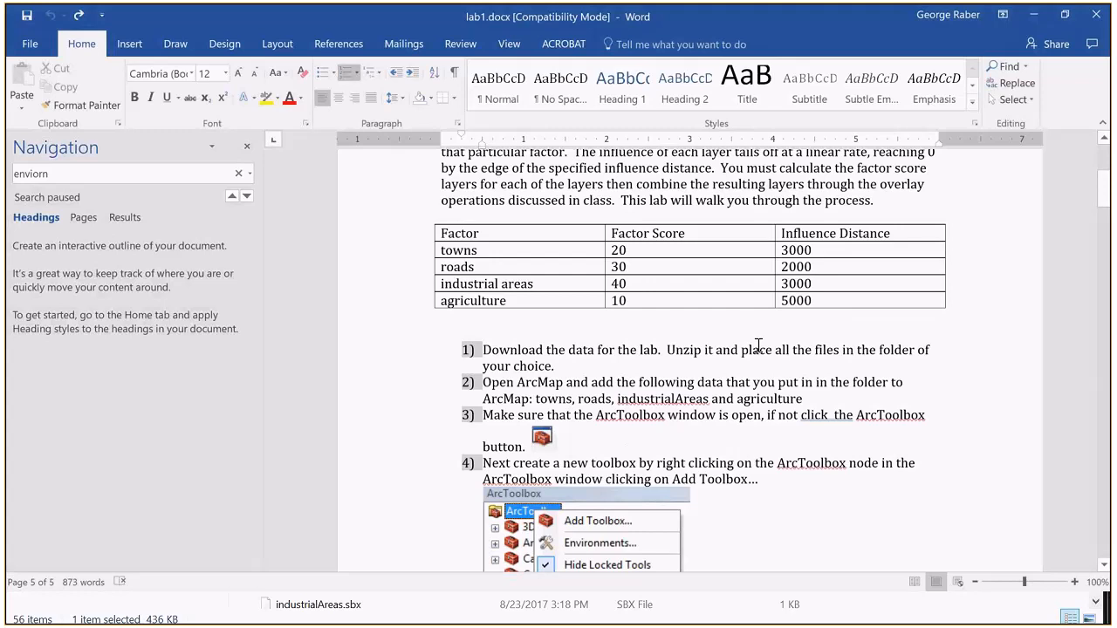
scroll(758, 345, "up", 5)
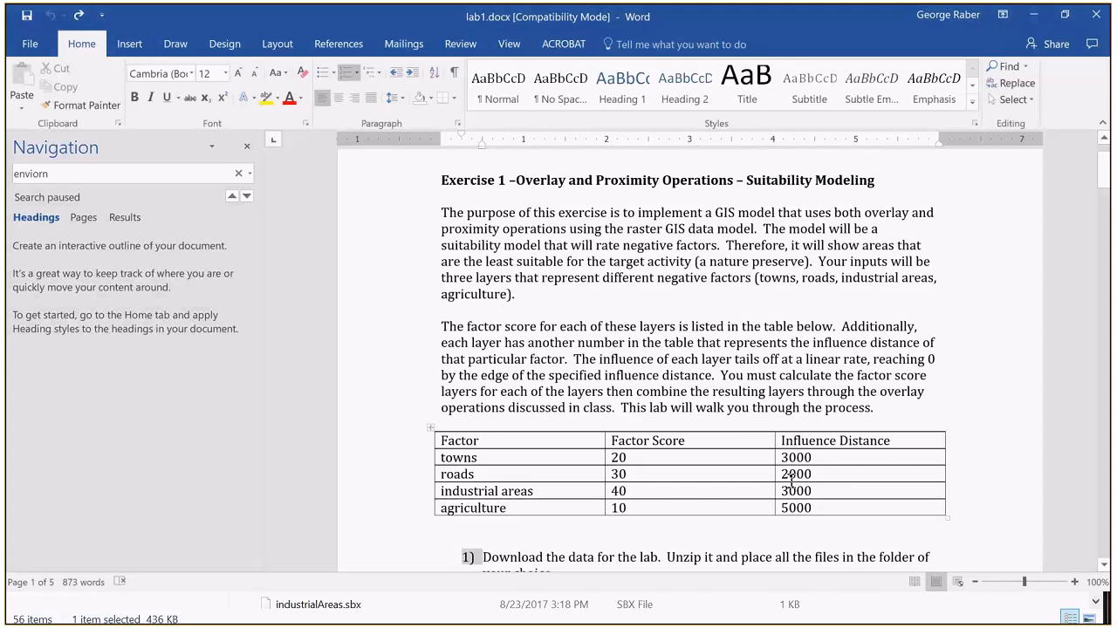
scroll(791, 479, "down", 3)
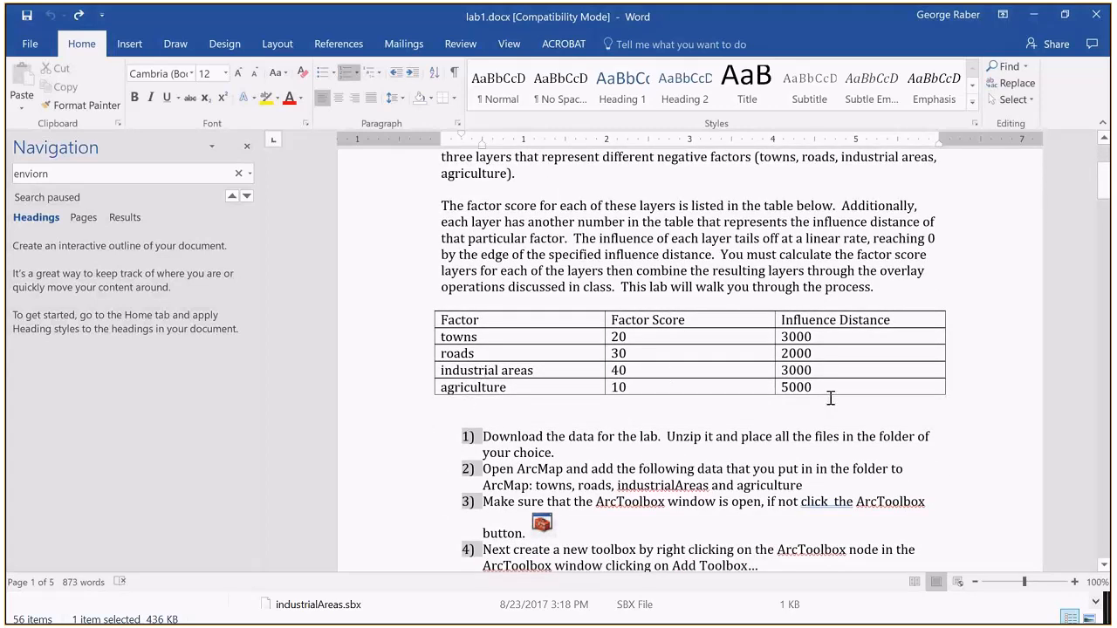
scroll(831, 398, "down", 3)
scroll(830, 398, "down", 1)
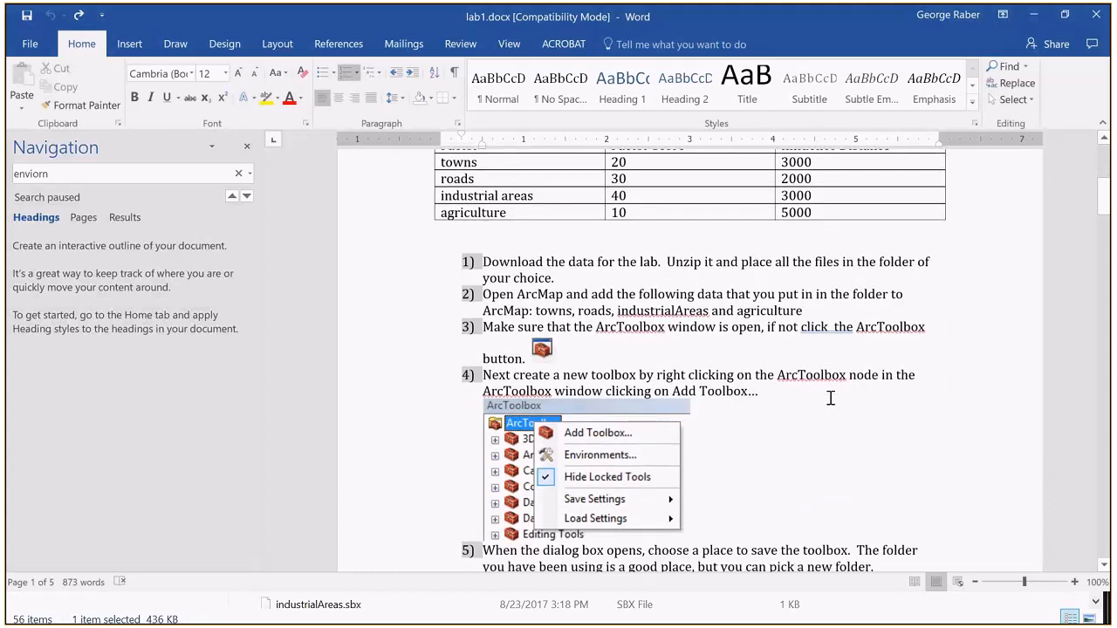
scroll(830, 398, "down", 20)
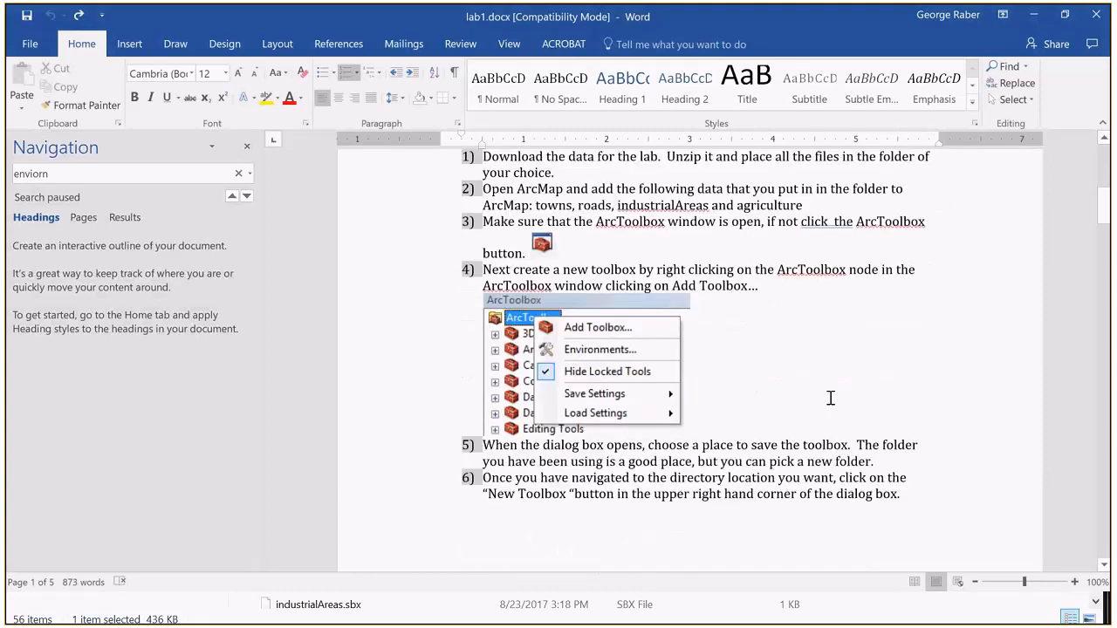
Step: Review step 19 of lab1.docx, covering the raster calculator Con equation and its XXX, YYY and ZZZ placeholders
scroll(831, 398, "down", 1)
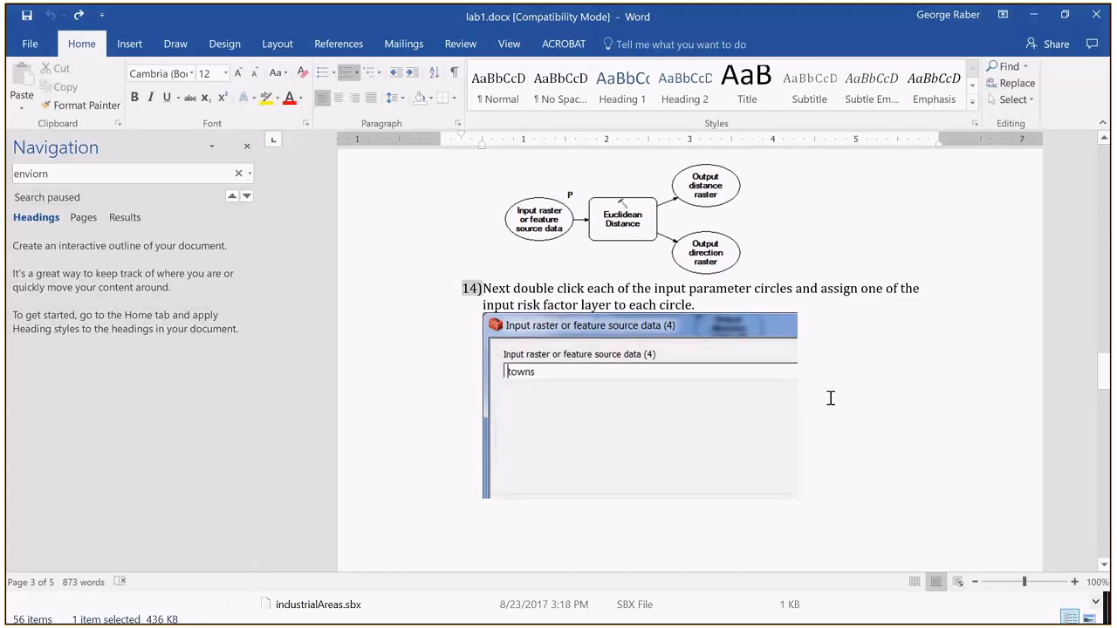
scroll(831, 398, "down", 15)
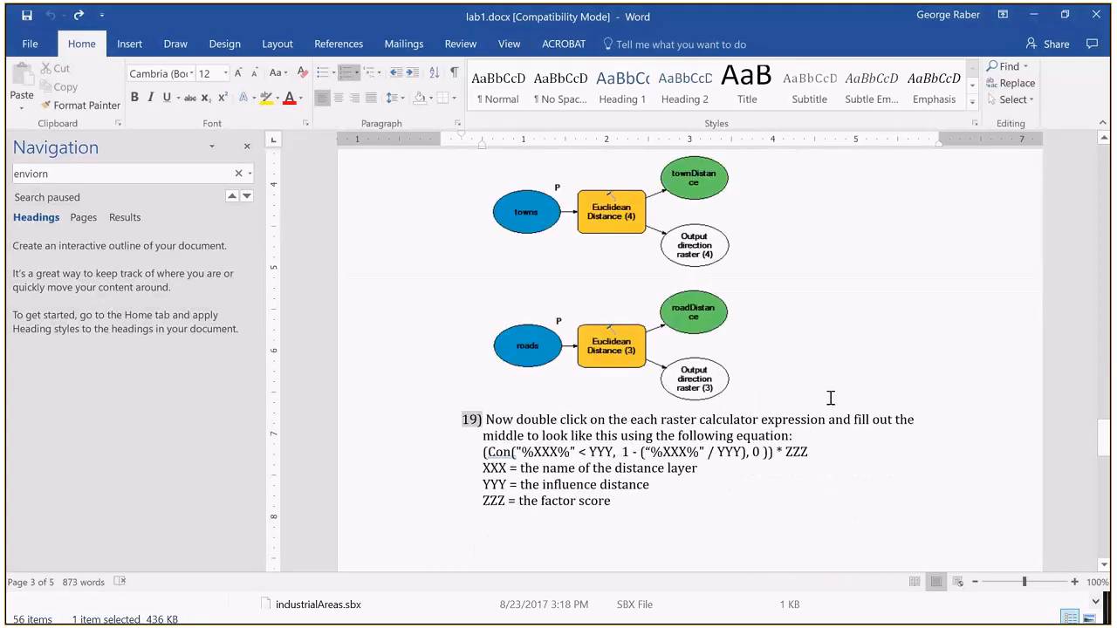
scroll(831, 398, "up", 5)
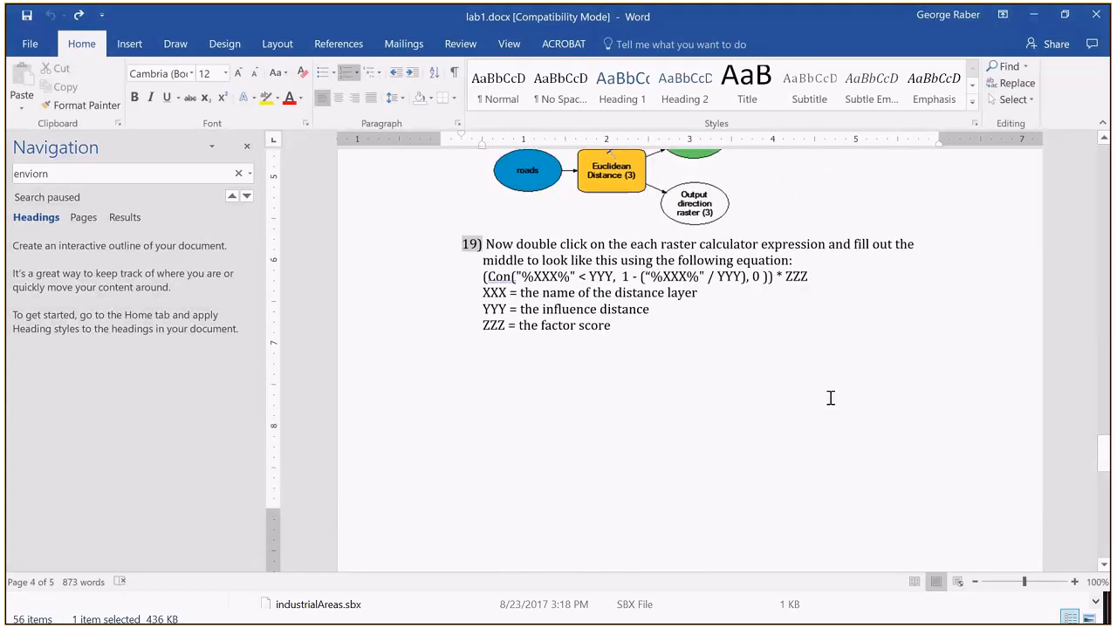
left_click_drag(484, 277, 809, 277)
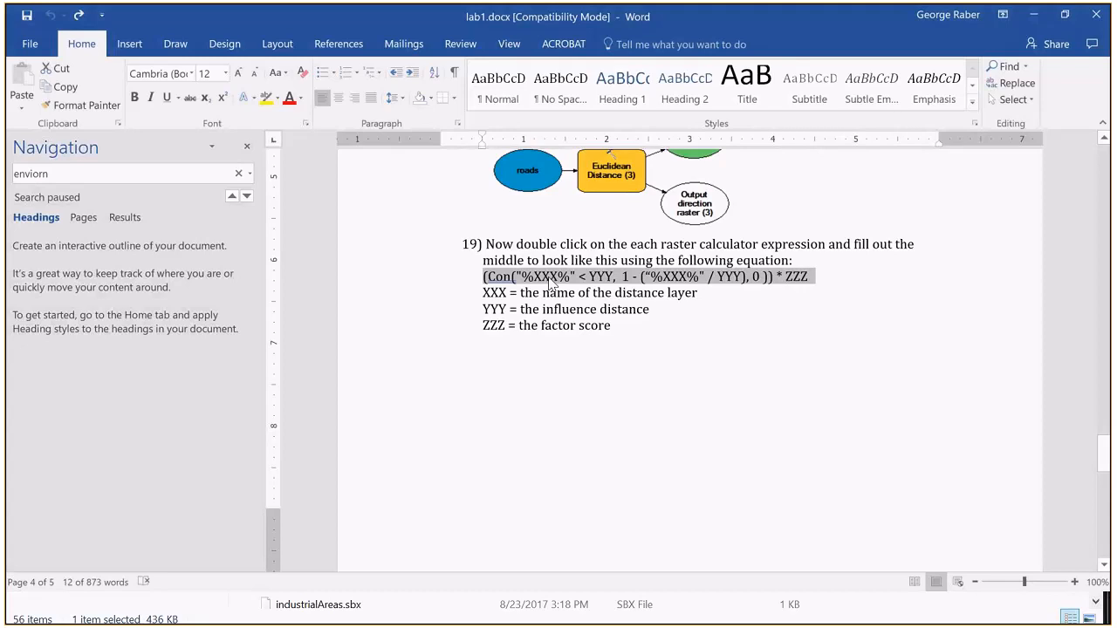
scroll(550, 281, "up", 2)
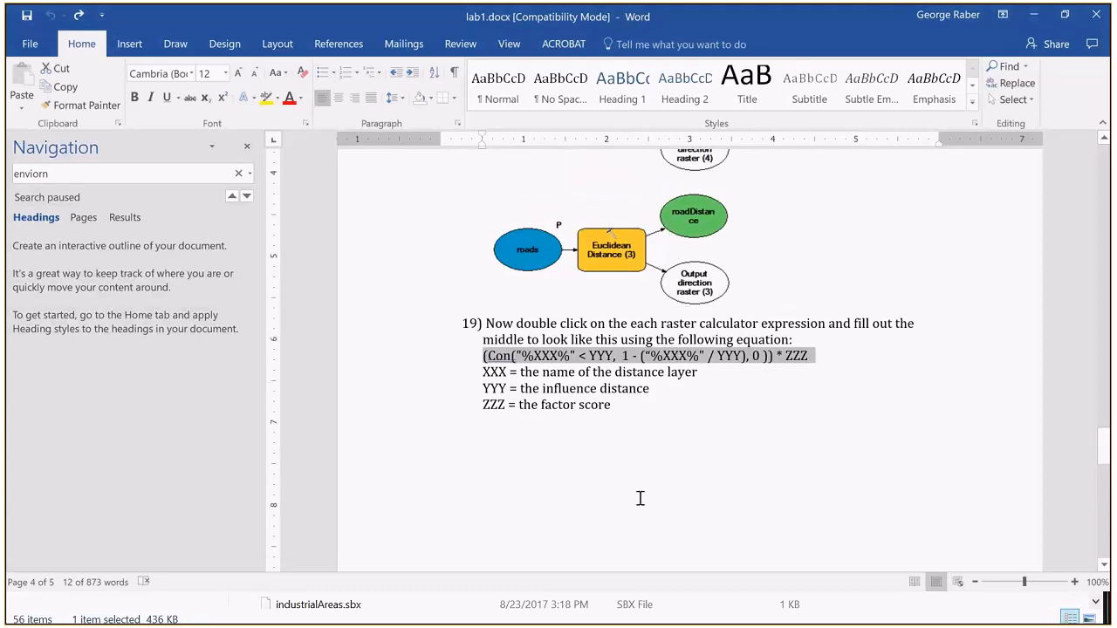
Step: Minimize the Word document, switch to ArcMap and maximize the Habitat Suitability Model window
key("alt+Tab")
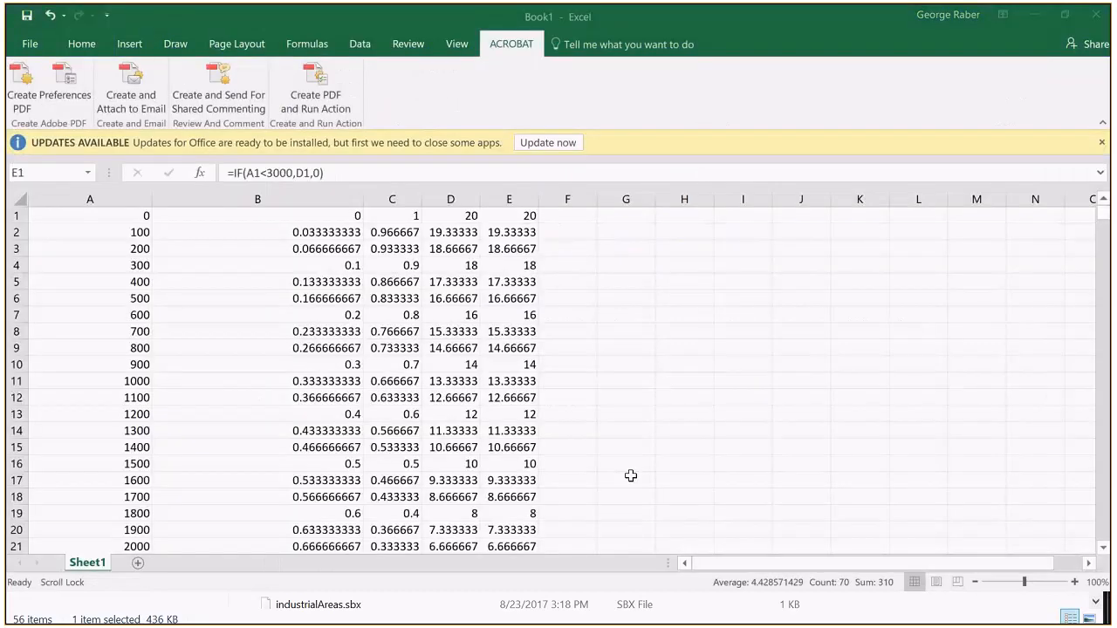
left_click(1046, 11)
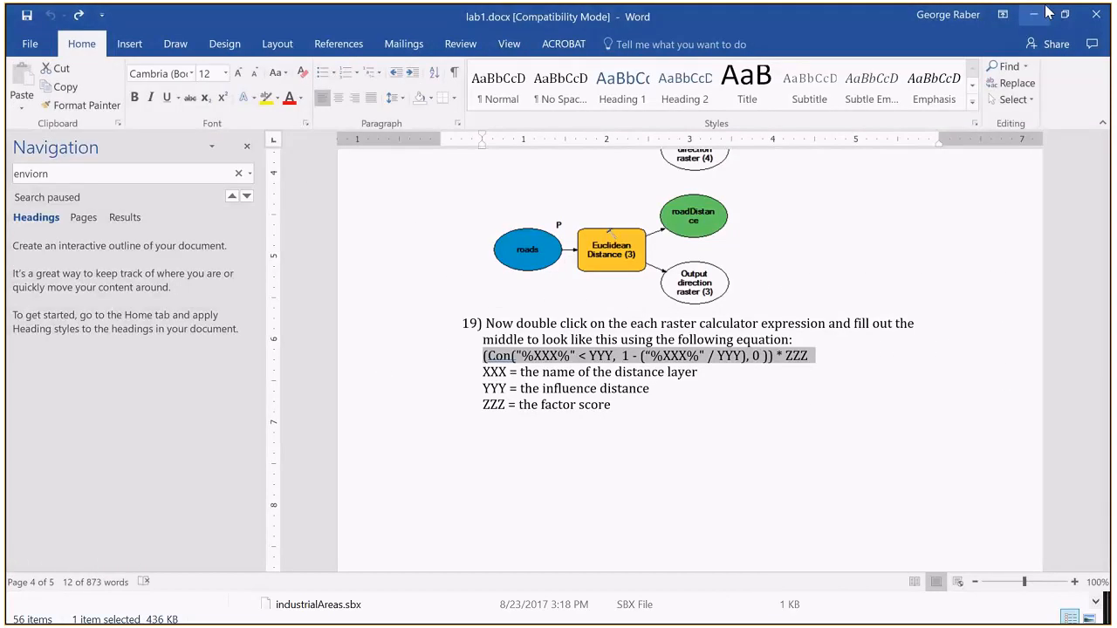
left_click(1045, 12)
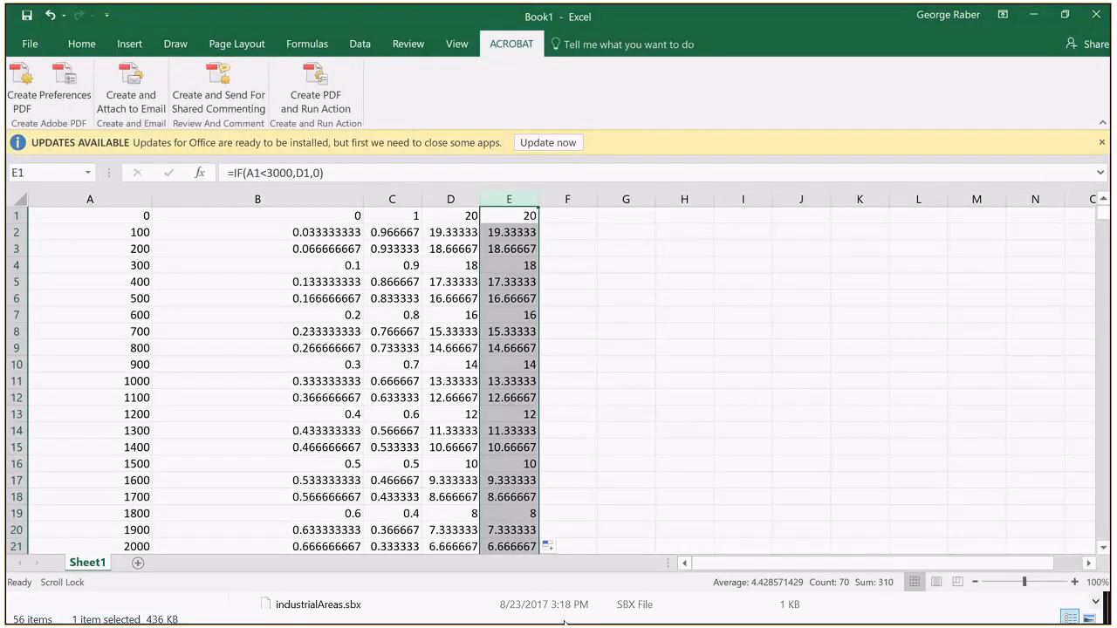
key("alt+Tab")
key("Tab")
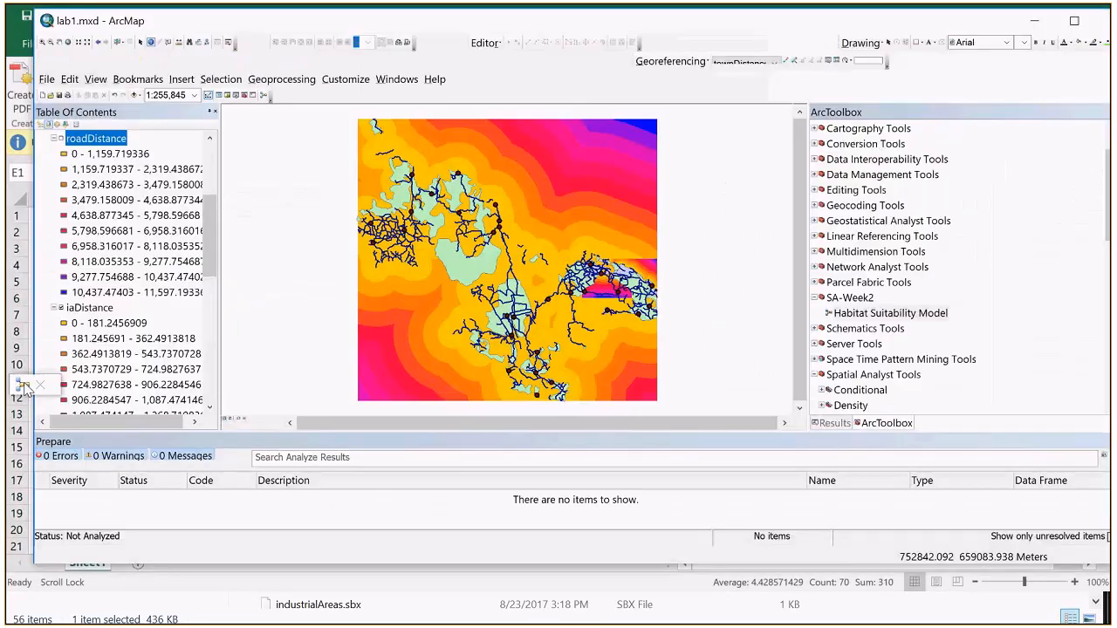
left_click(25, 389)
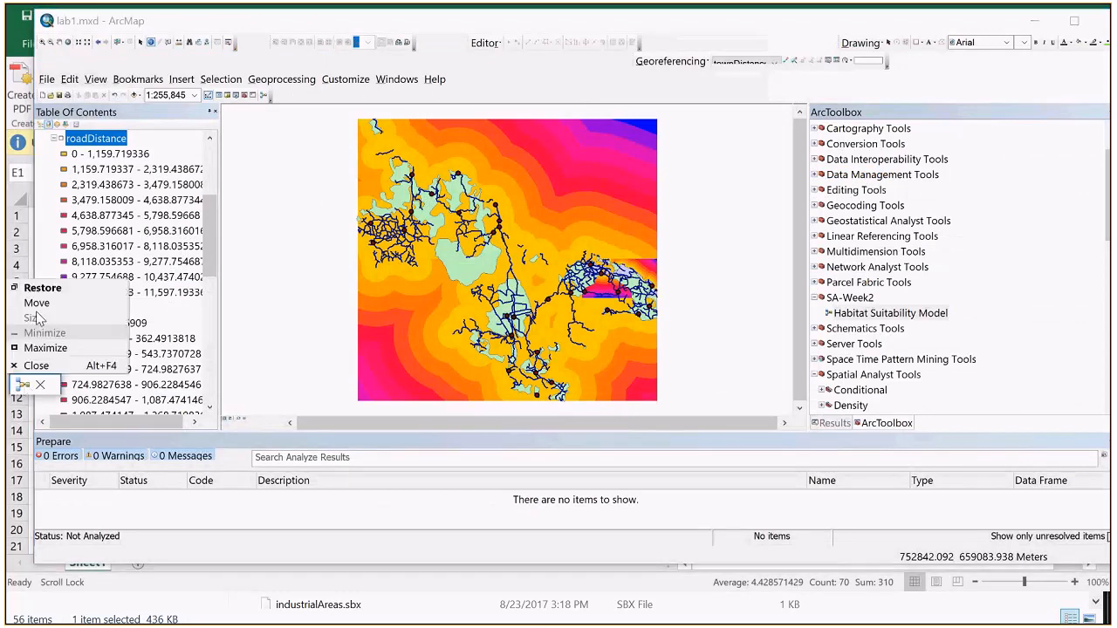
left_click(52, 343)
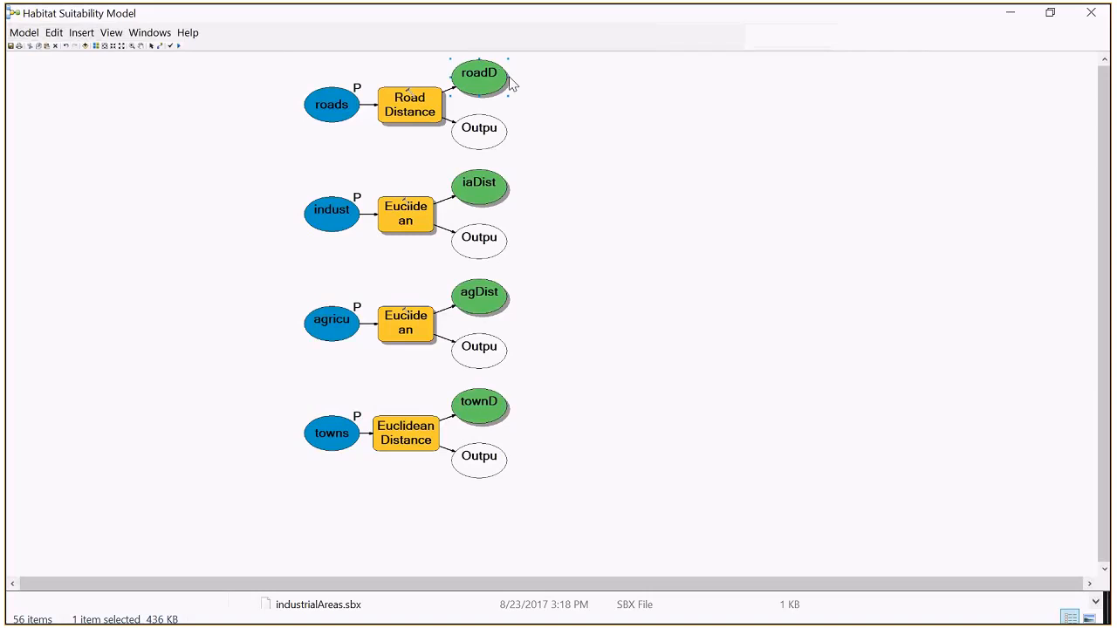
Step: Widen the roadDistance.tif output element and rename it roadDistance
left_click_drag(506, 76, 576, 76)
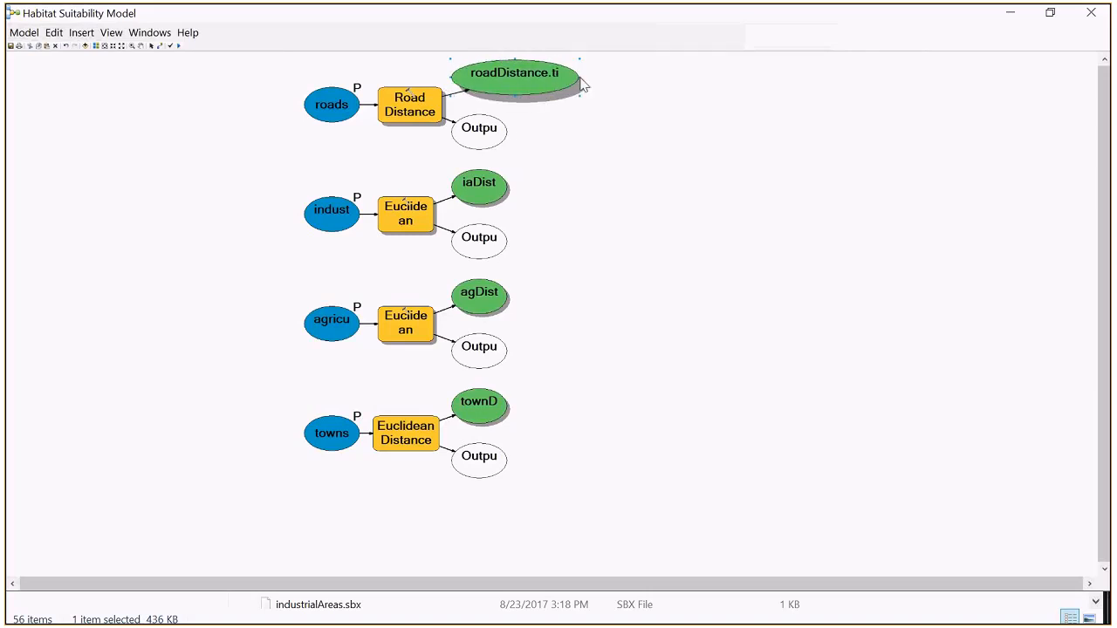
right_click(554, 80)
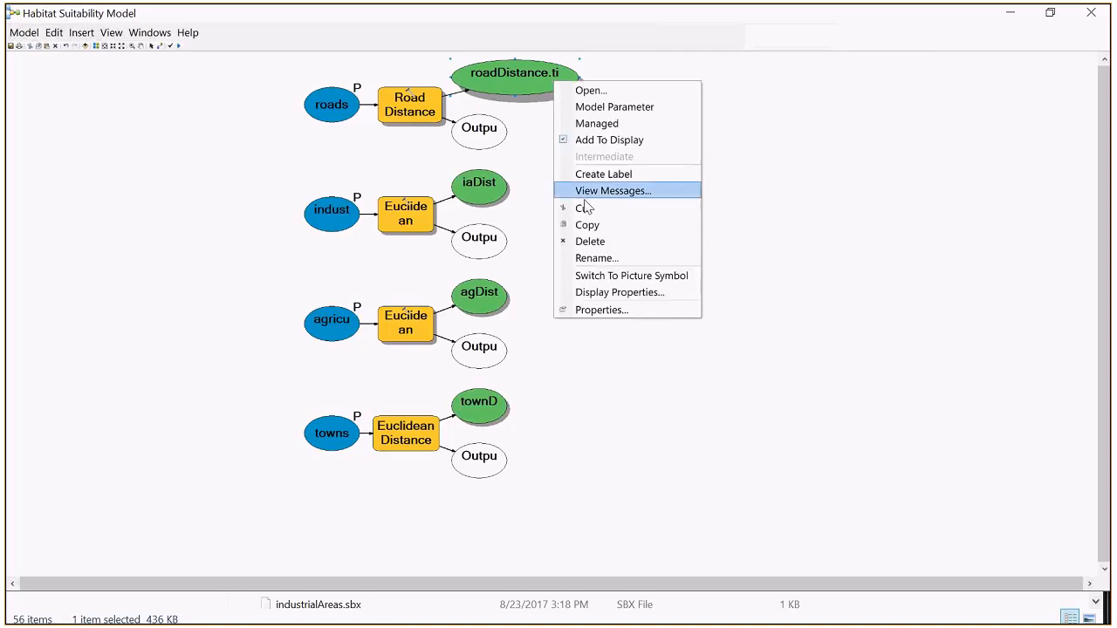
left_click(591, 258)
left_click(541, 311)
key("BackSpace")
key("BackSpace")
key("BackSpace")
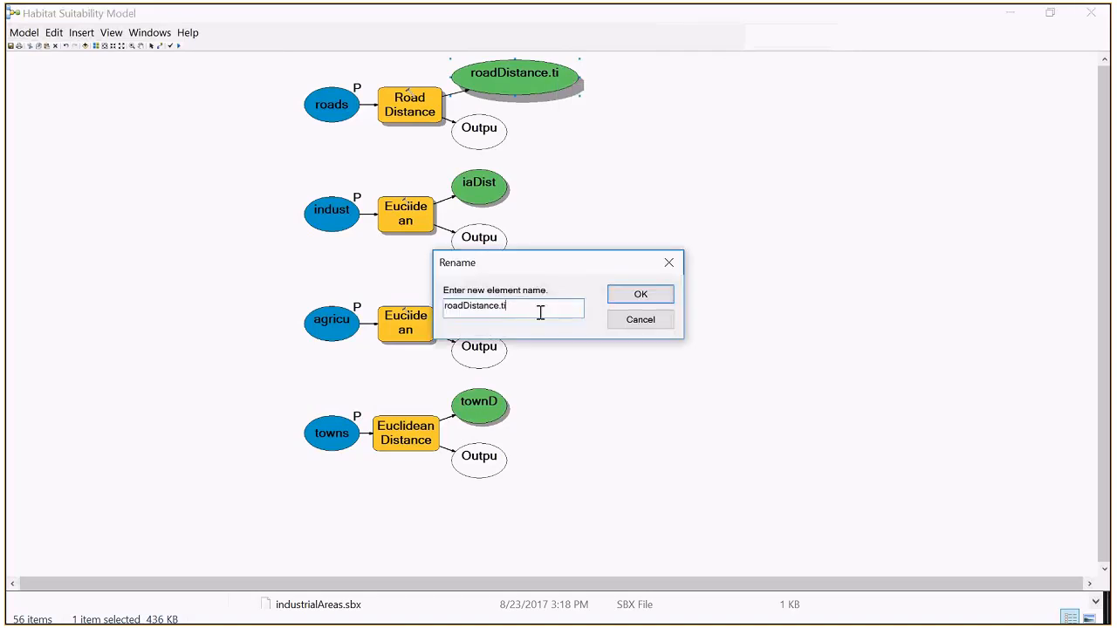
left_click(623, 297)
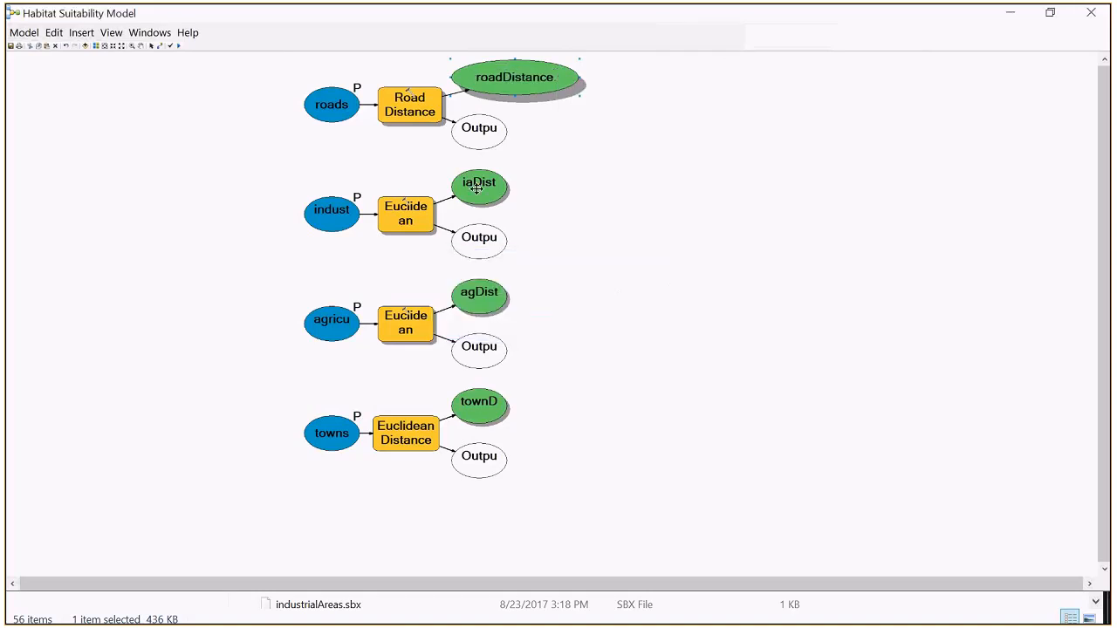
Step: Rename the iaDistance.tif output element as iaDistance
right_click(477, 187)
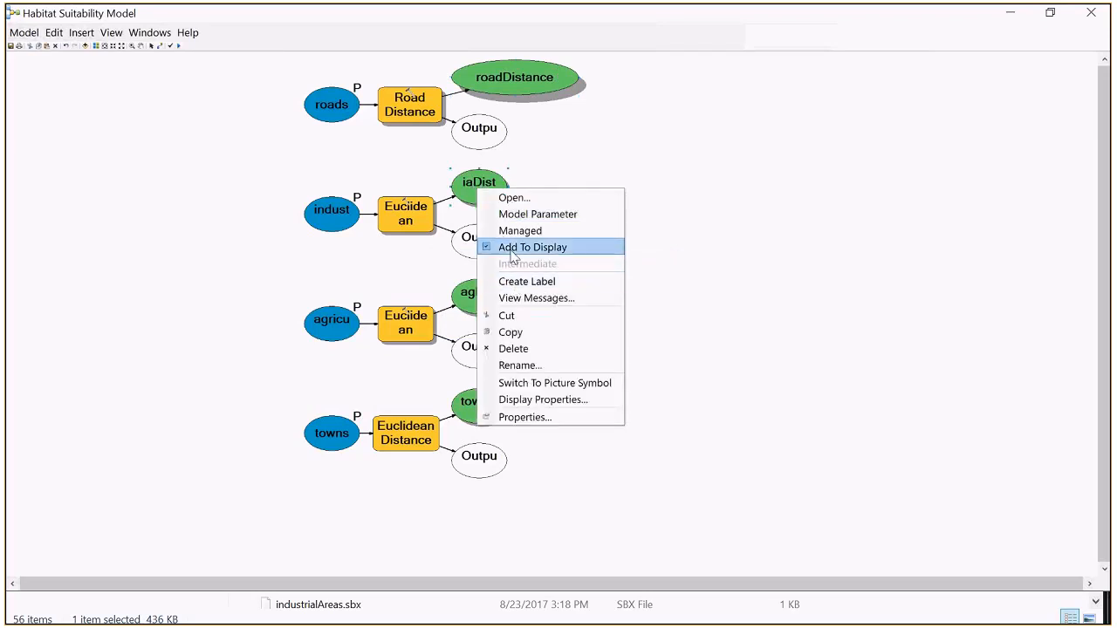
left_click(514, 365)
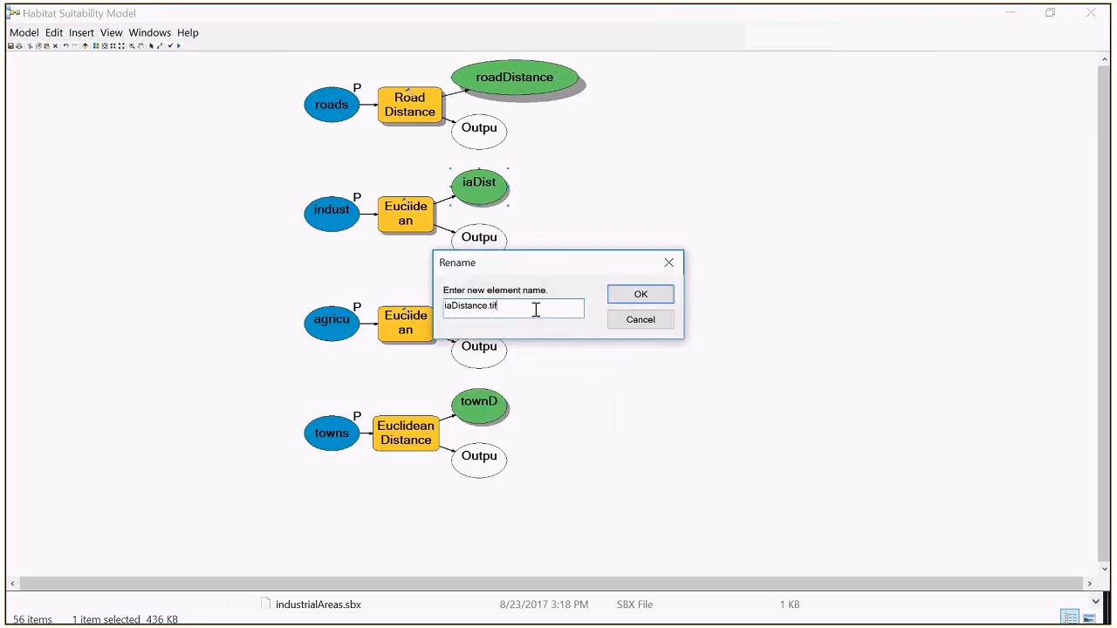
key("Return")
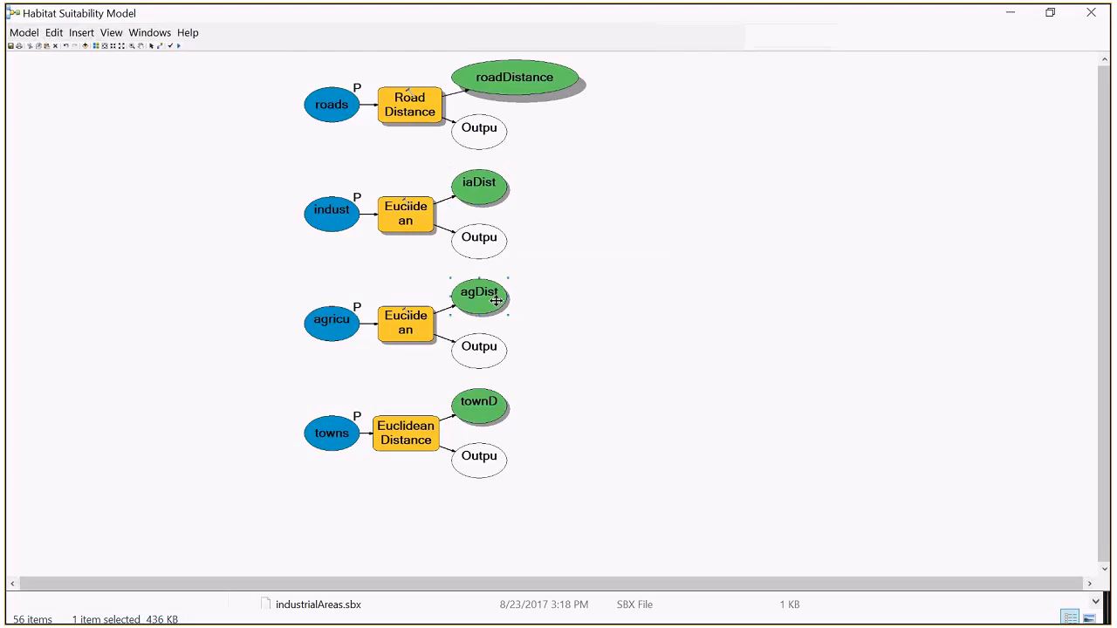
Step: Rename the agDistance.tif output element as agDistance
right_click(497, 301)
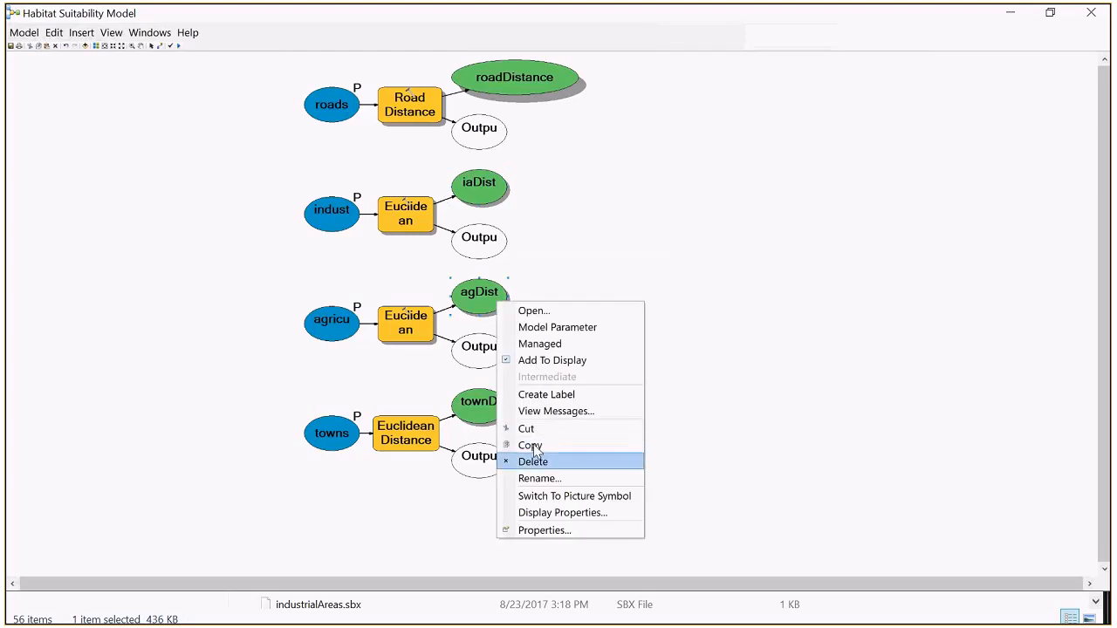
left_click(539, 478)
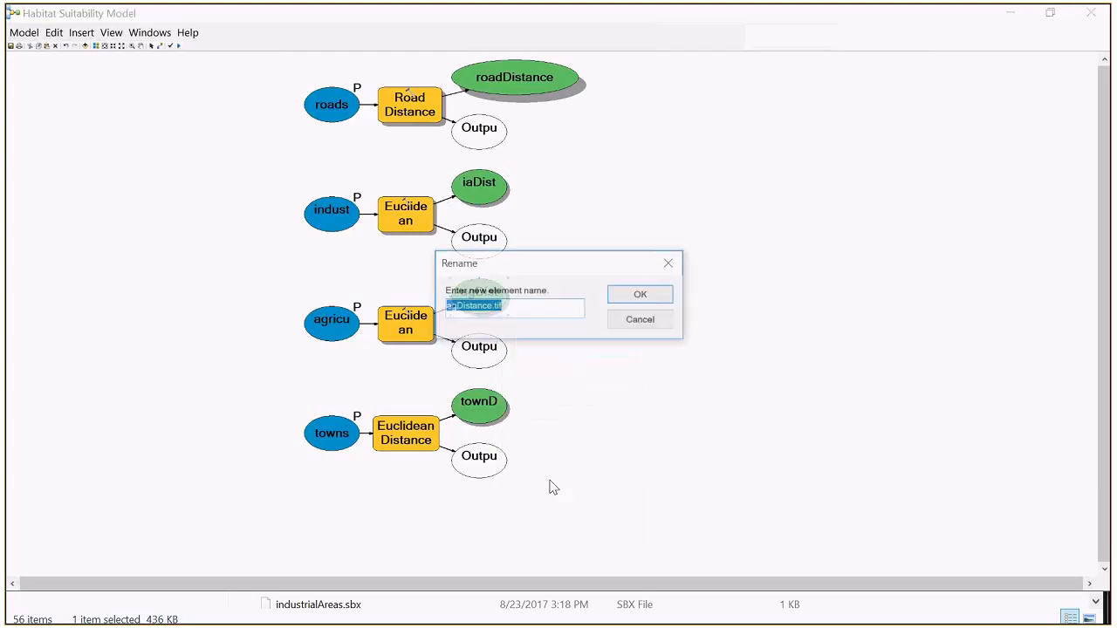
left_click(532, 312)
key("BackSpace")
key("BackSpace")
key("BackSpace")
key("BackSpace")
key("BackSpace")
key("BackSpace")
key("BackSpace")
key("BackSpace")
key("Return")
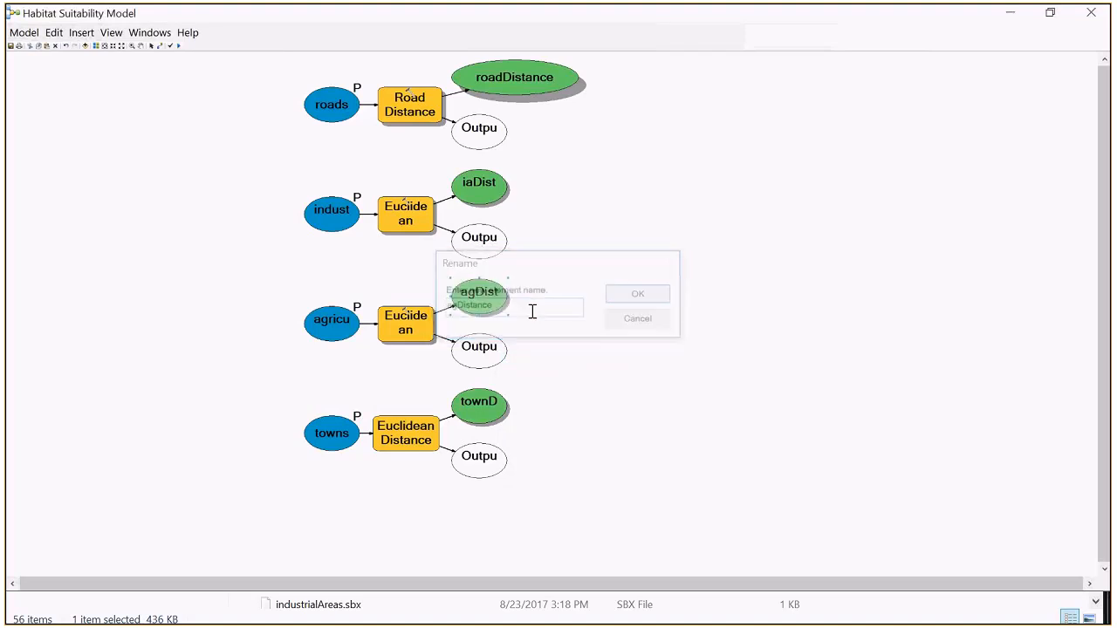
left_click(479, 401)
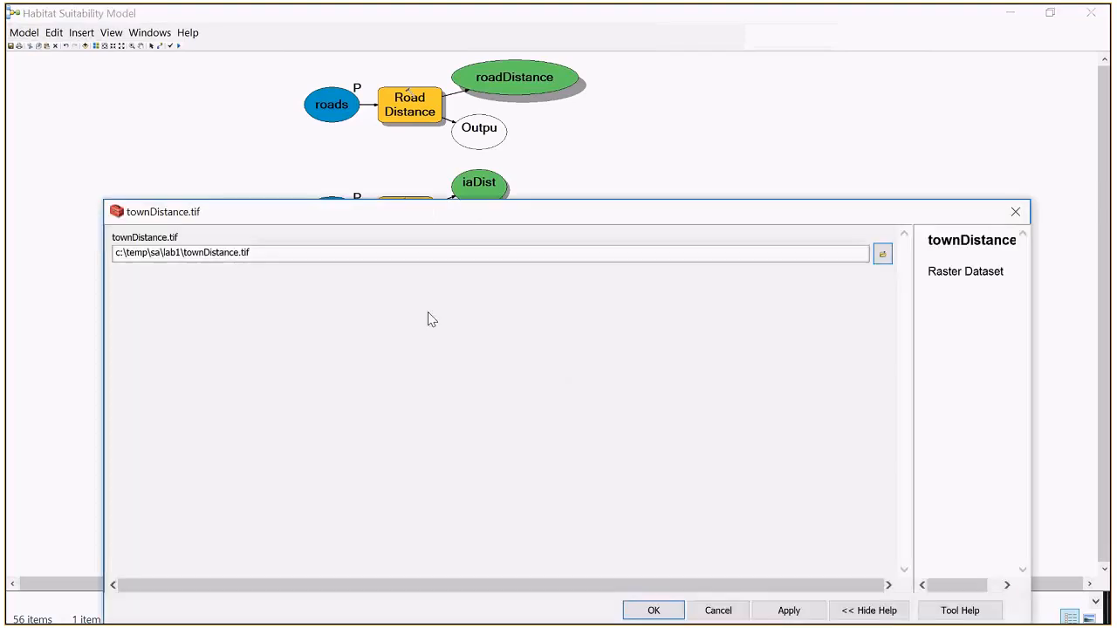
left_click(719, 609)
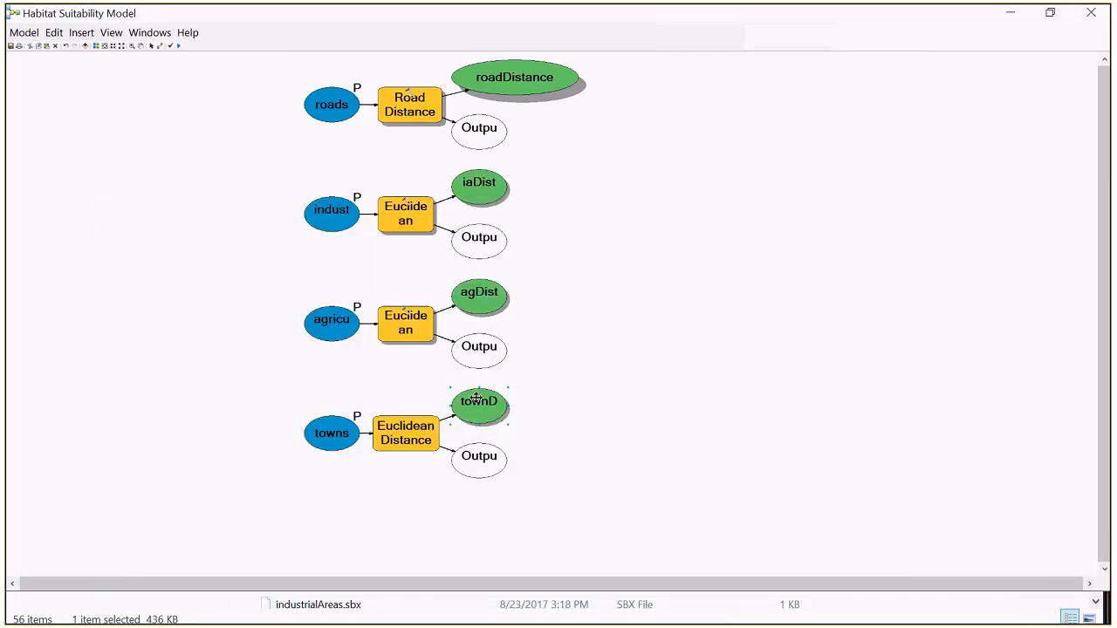
right_click(472, 167)
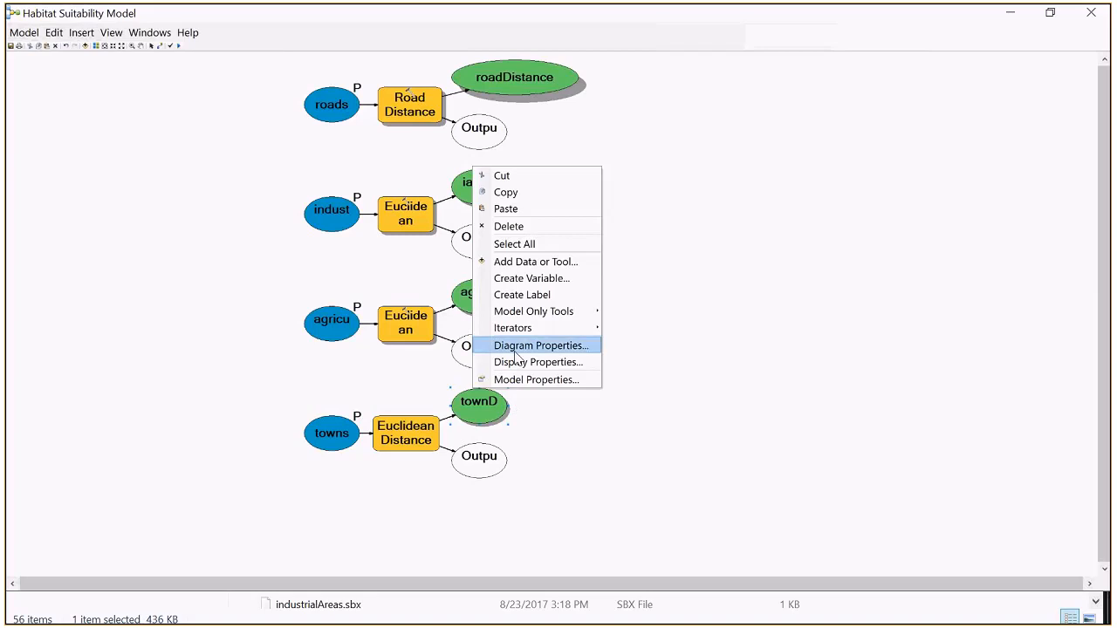
Step: Rename the townDistance.tif output element as townDistance
right_click(488, 414)
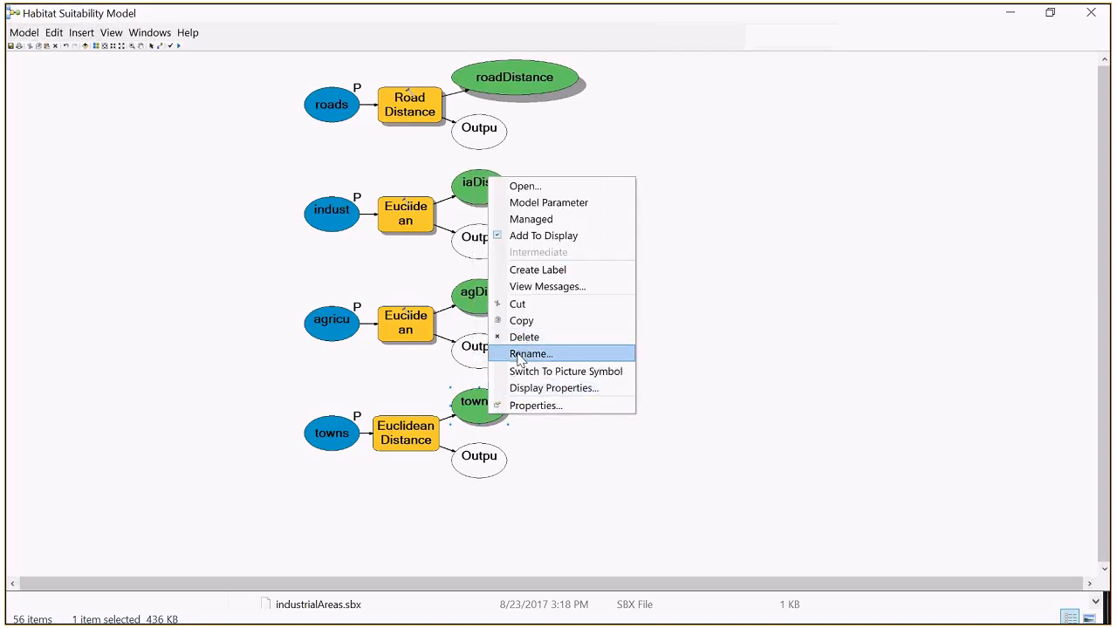
left_click(520, 353)
left_click(516, 302)
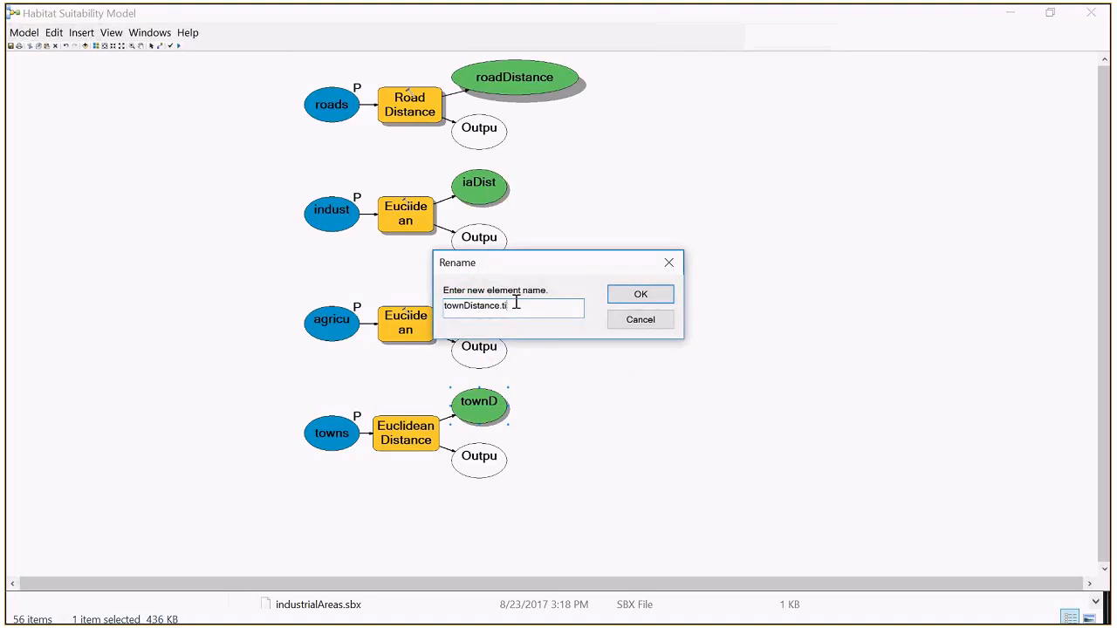
key("BackSpace")
key("BackSpace")
key("BackSpace")
left_click(629, 298)
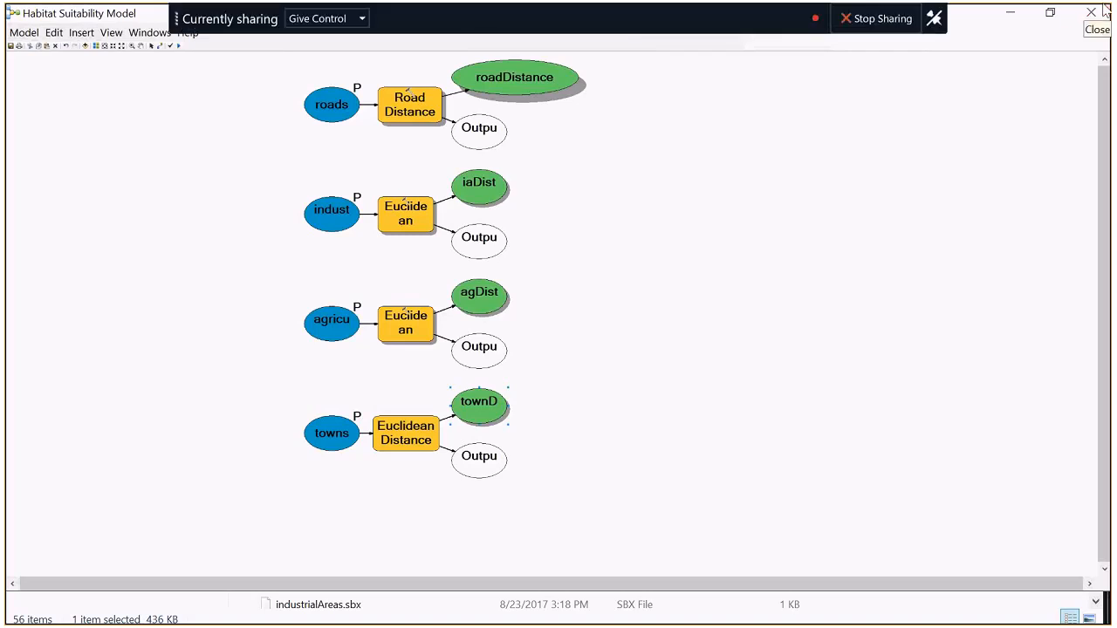
Step: Restore the model window to its smaller size and narrow the roadDistance element to roughly match the other outputs
left_click(1065, 18)
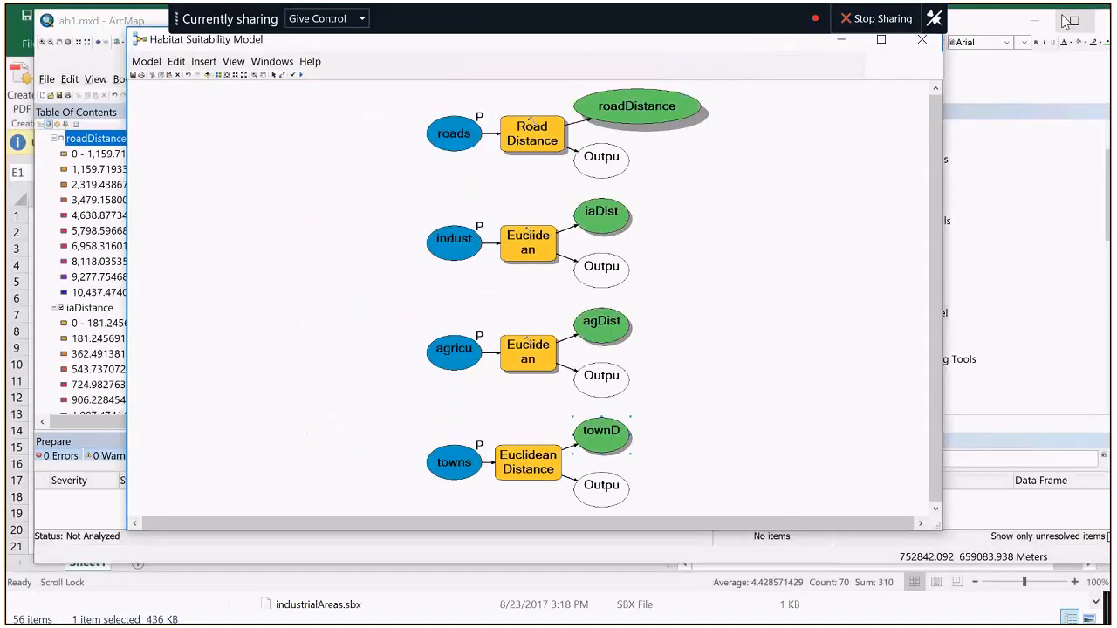
left_click(694, 106)
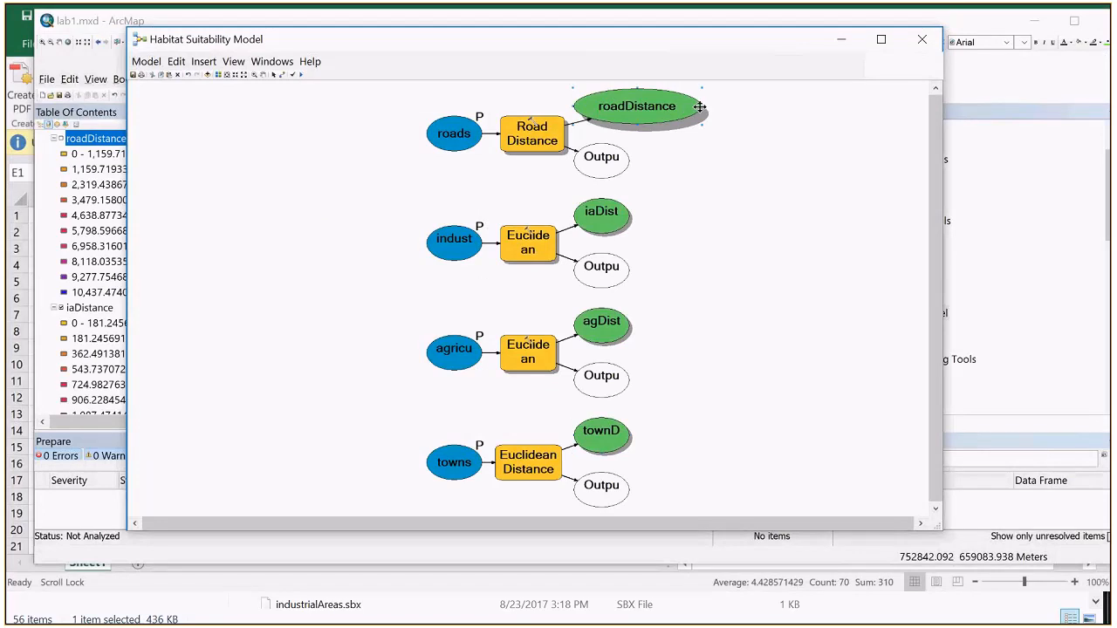
left_click_drag(700, 107, 642, 110)
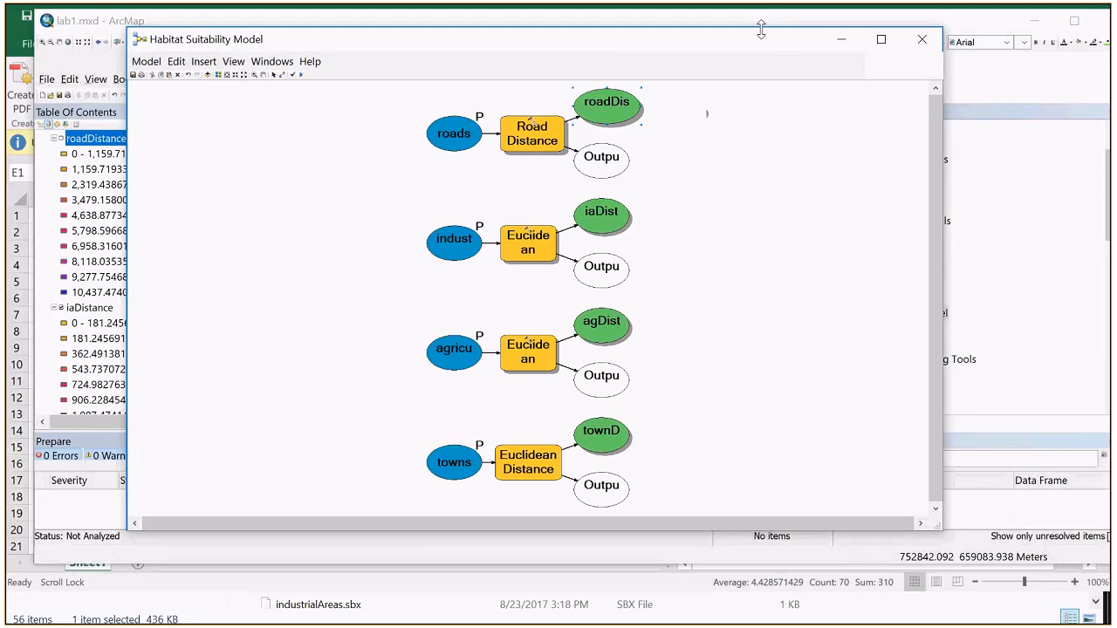
Step: Move and narrow the Habitat Suitability Model window so the whole ArcToolbox tree beside it is uncovered
left_click_drag(761, 30, 661, 30)
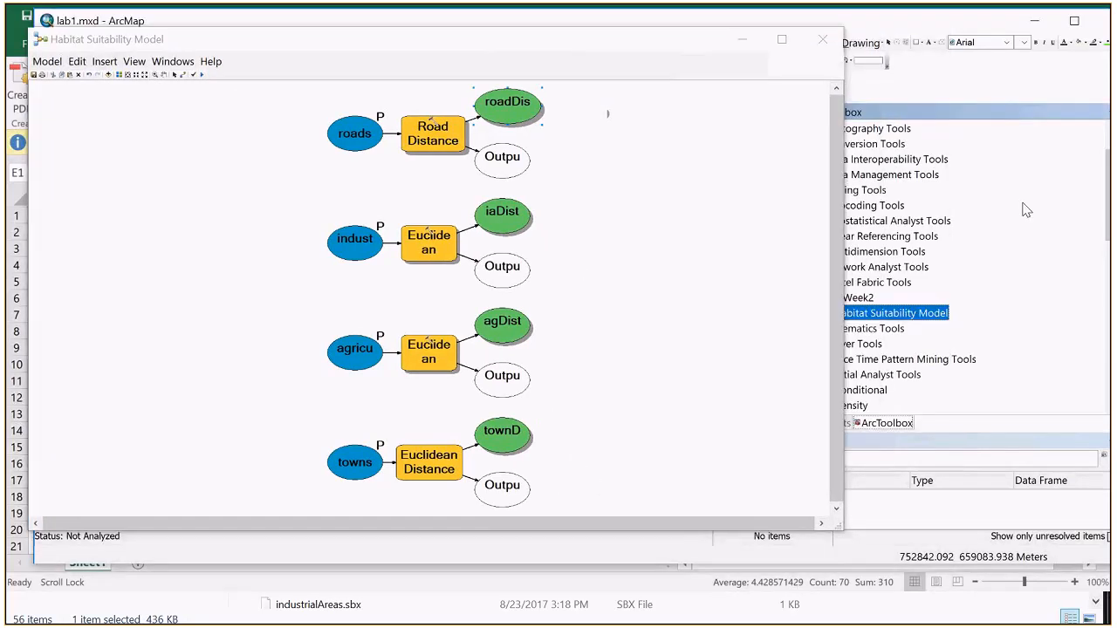
left_click_drag(843, 298, 801, 299)
left_click(878, 300)
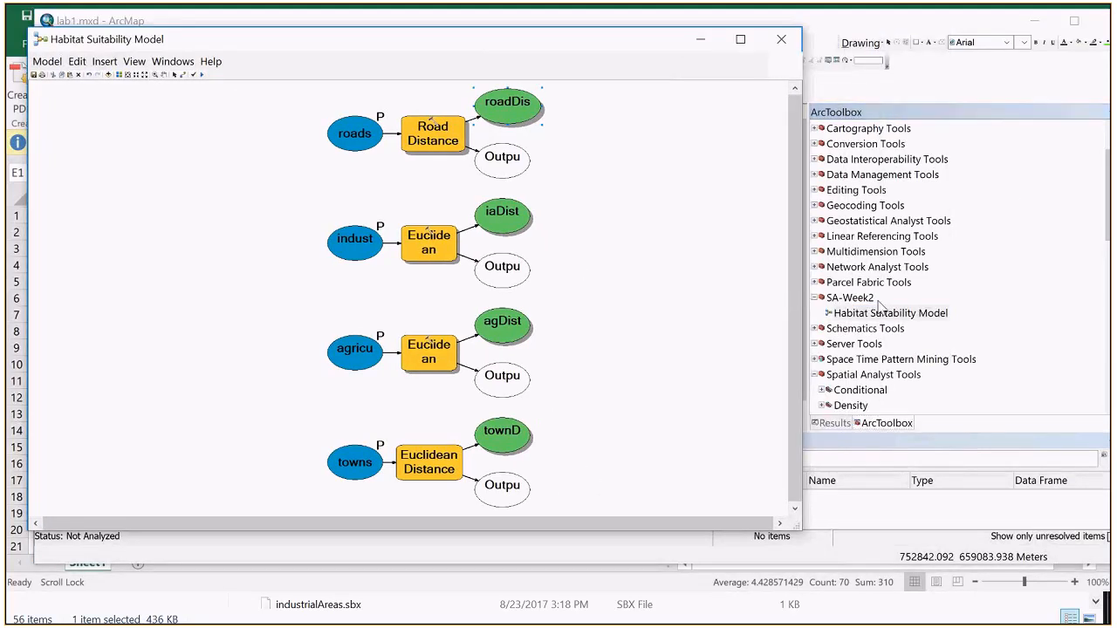
Step: Add the Raster Calculator tool from Spatial Analyst's Map Algebra toolset to the model, beside the townDistance output
scroll(878, 303, "down", 6)
scroll(879, 305, "up", 4)
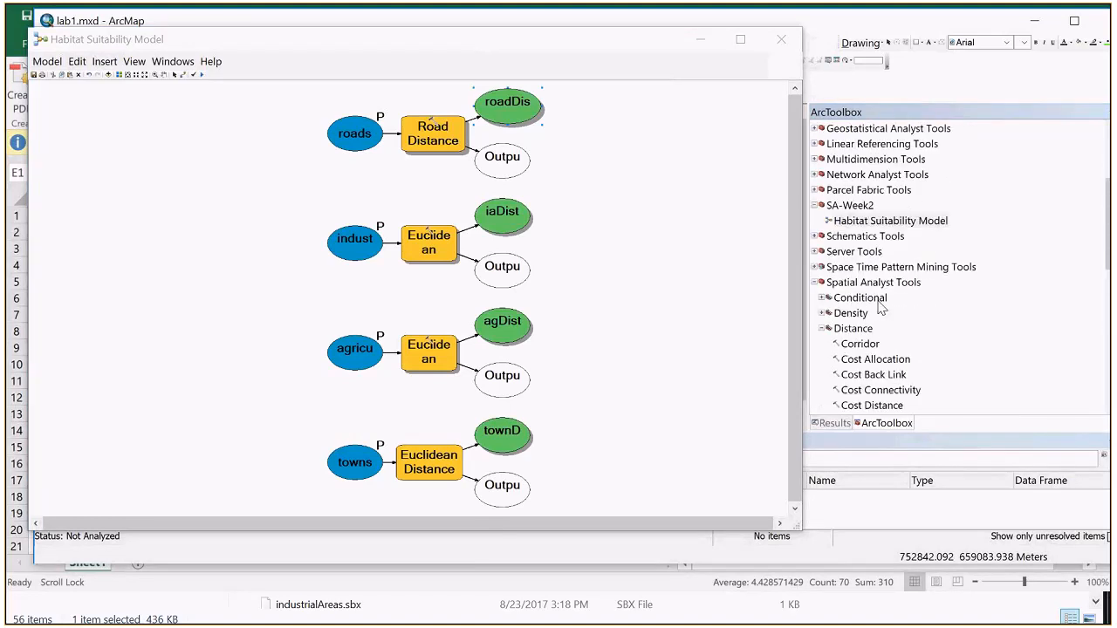
scroll(851, 271, "up", 1)
scroll(852, 270, "up", 2)
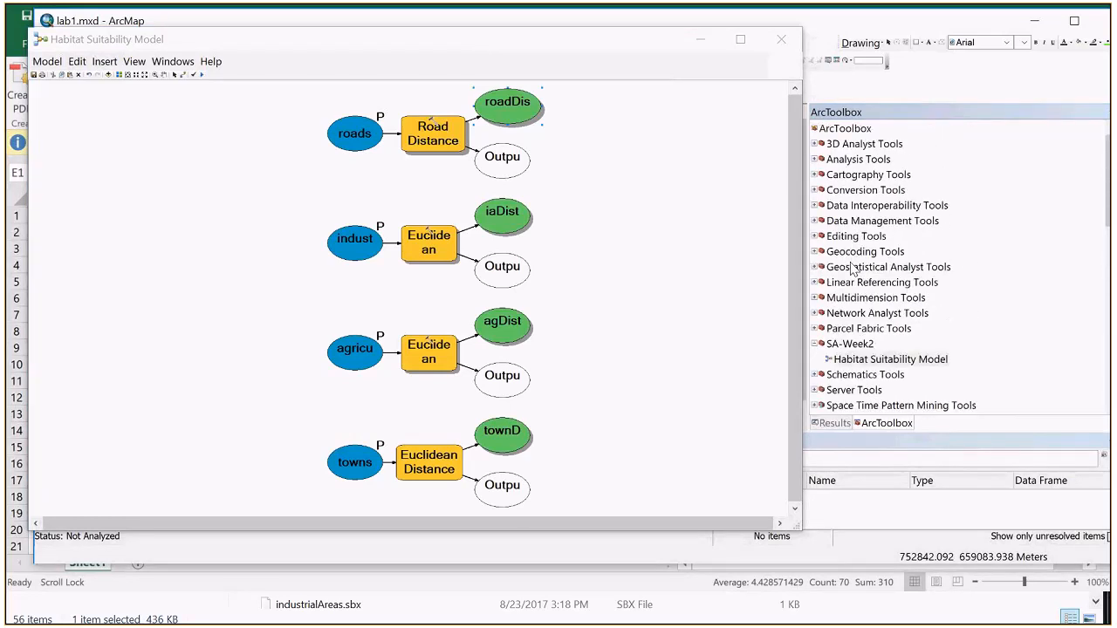
scroll(853, 271, "down", 1)
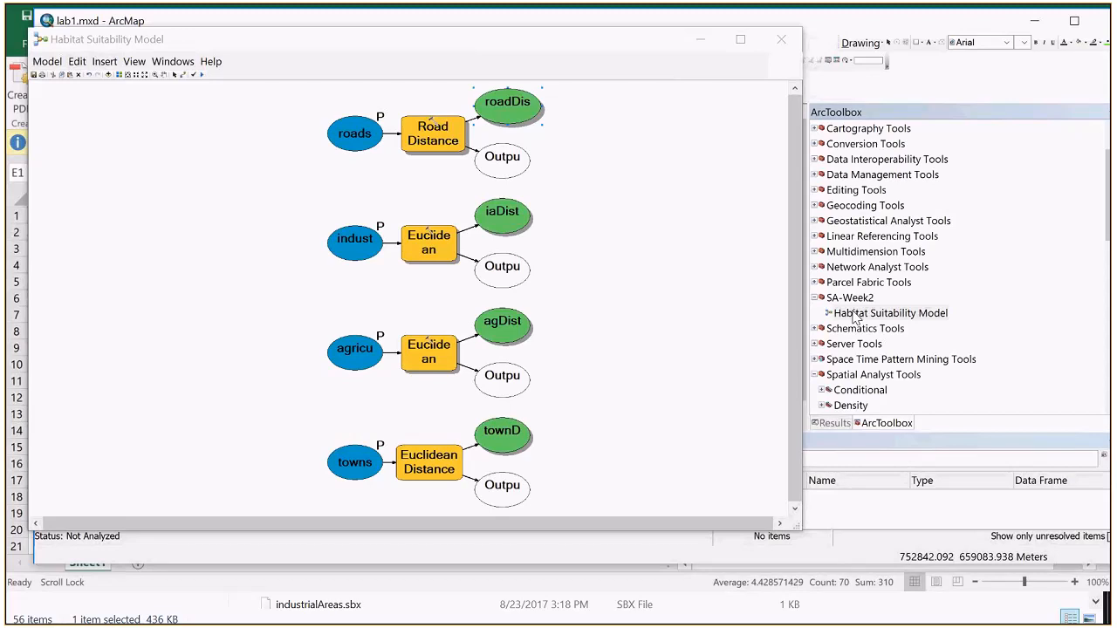
scroll(853, 318, "down", 3)
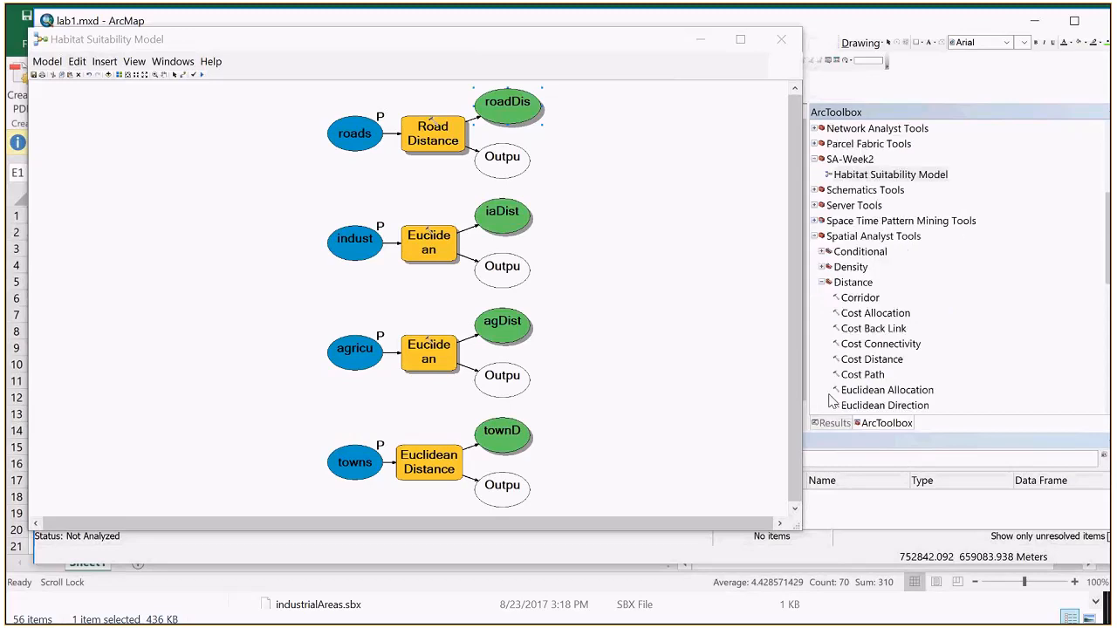
left_click(821, 282)
scroll(854, 395, "down", 1)
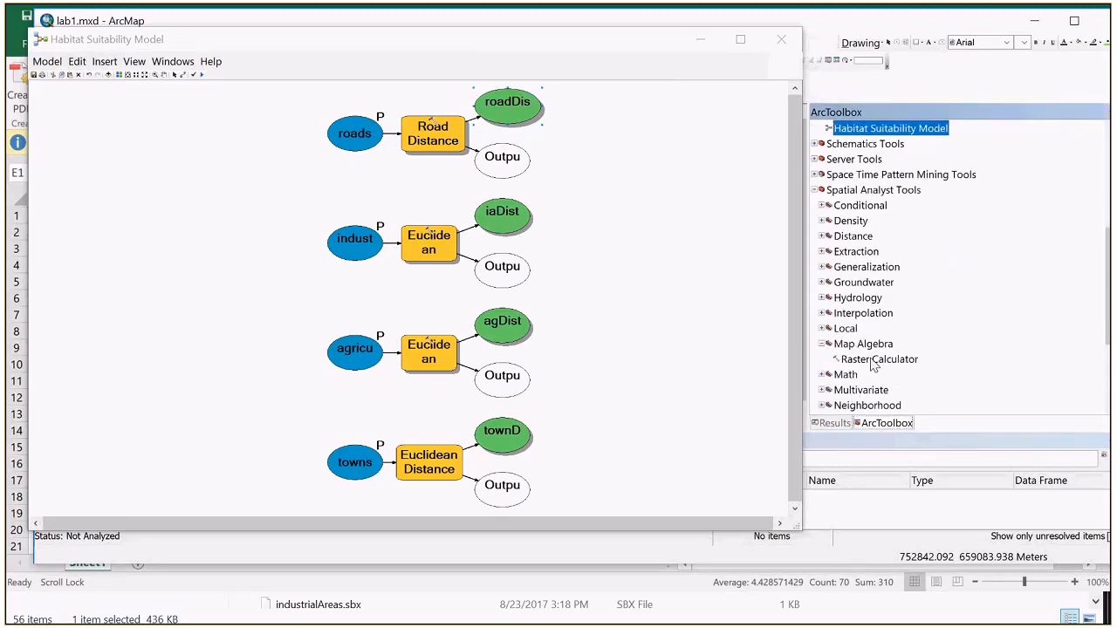
left_click_drag(873, 365, 601, 451)
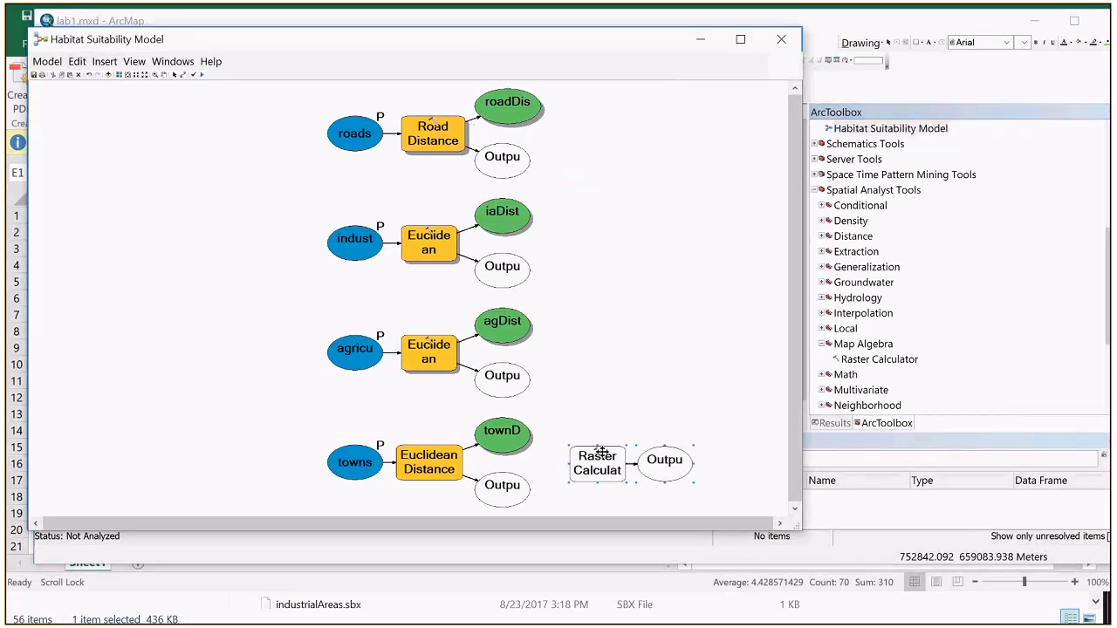
Step: Switch to the lab1.docx instructions in Word and copy the Con expression template given in item 19
key("alt+Tab")
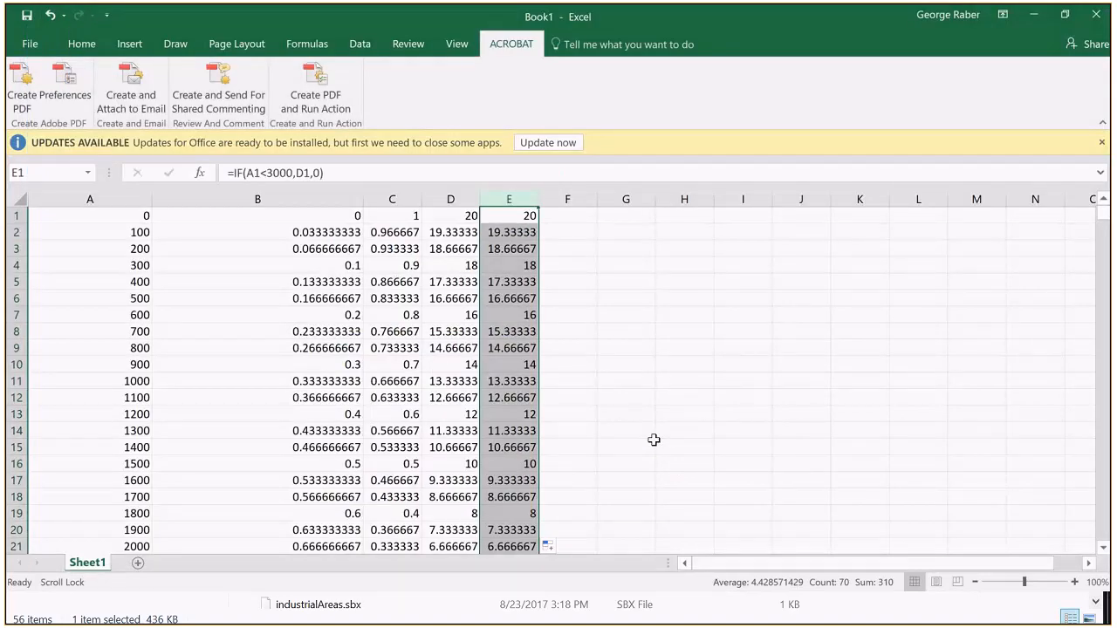
key("alt+Tab")
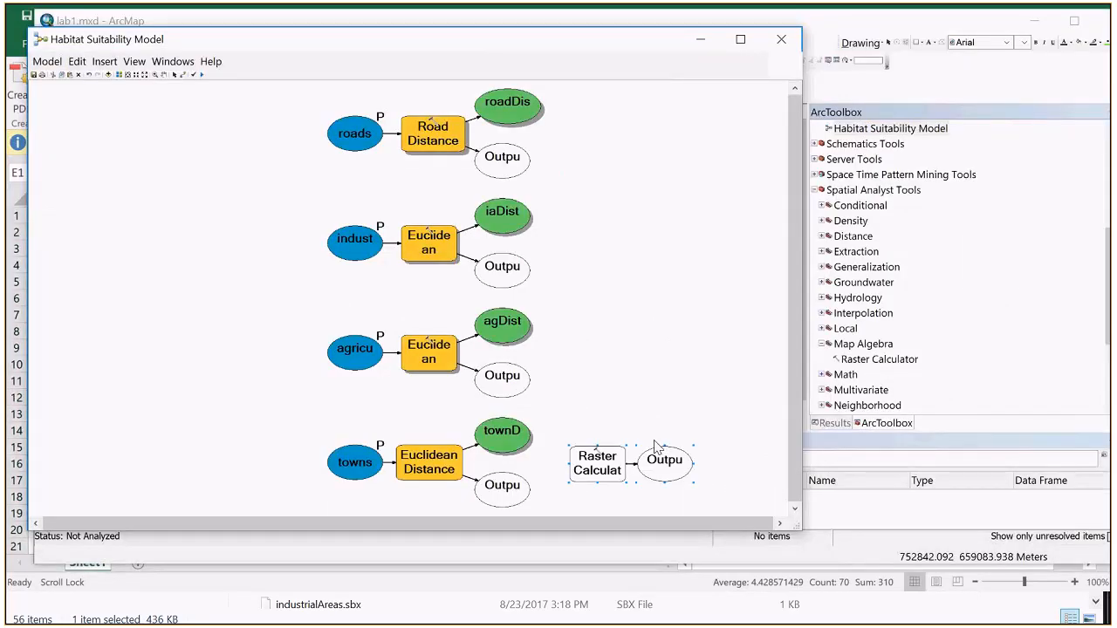
key("alt+Tab")
scroll(684, 363, "down", 5)
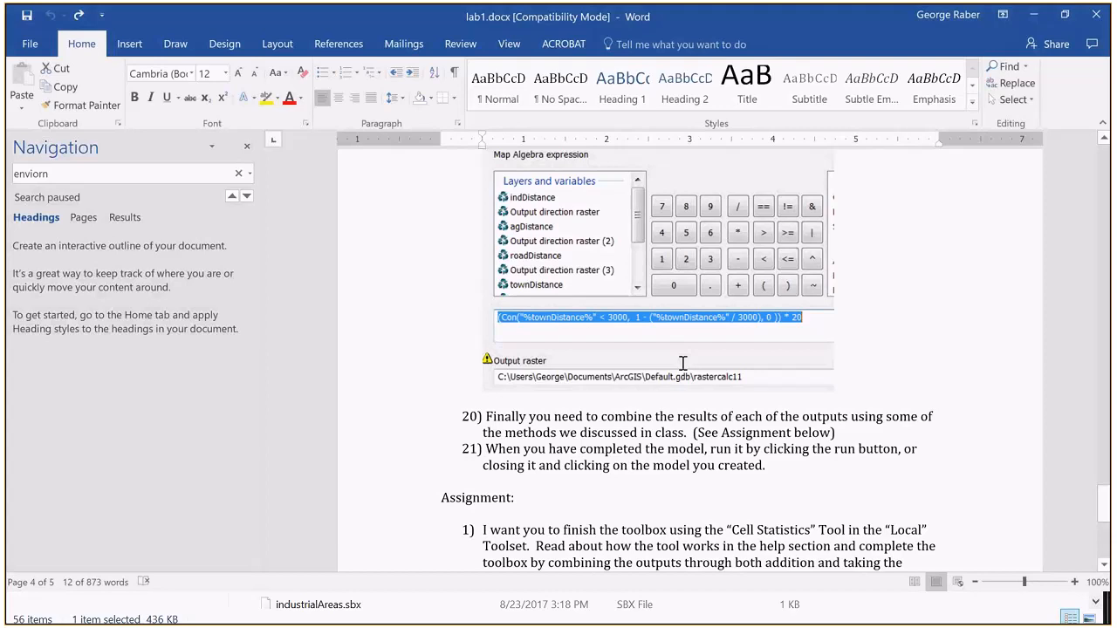
scroll(683, 363, "up", 1)
scroll(681, 364, "up", 10)
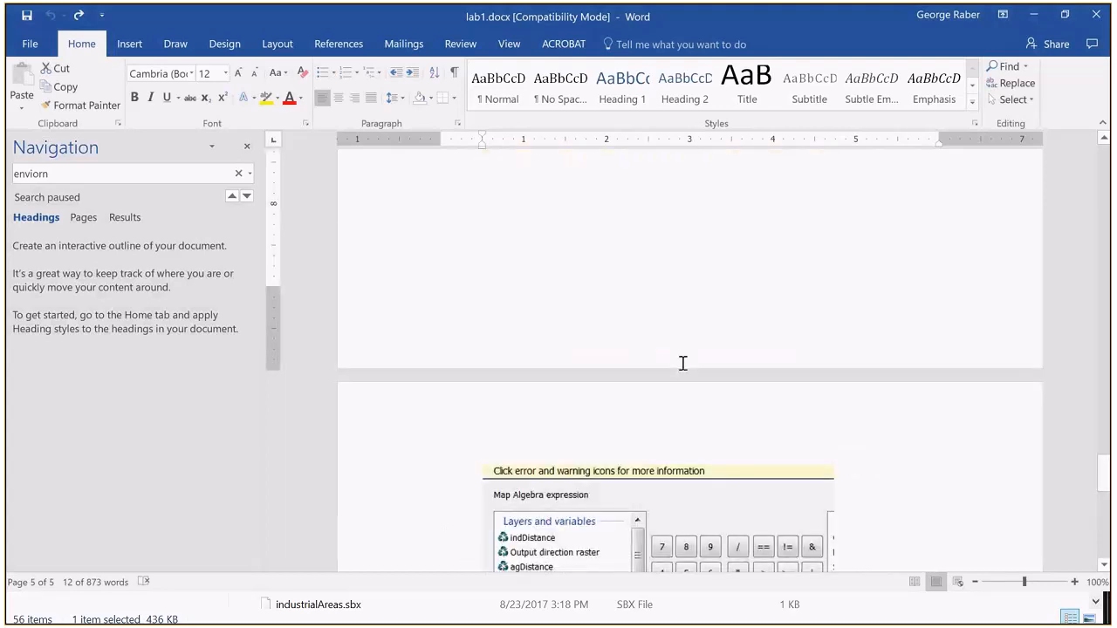
key("alt+Tab")
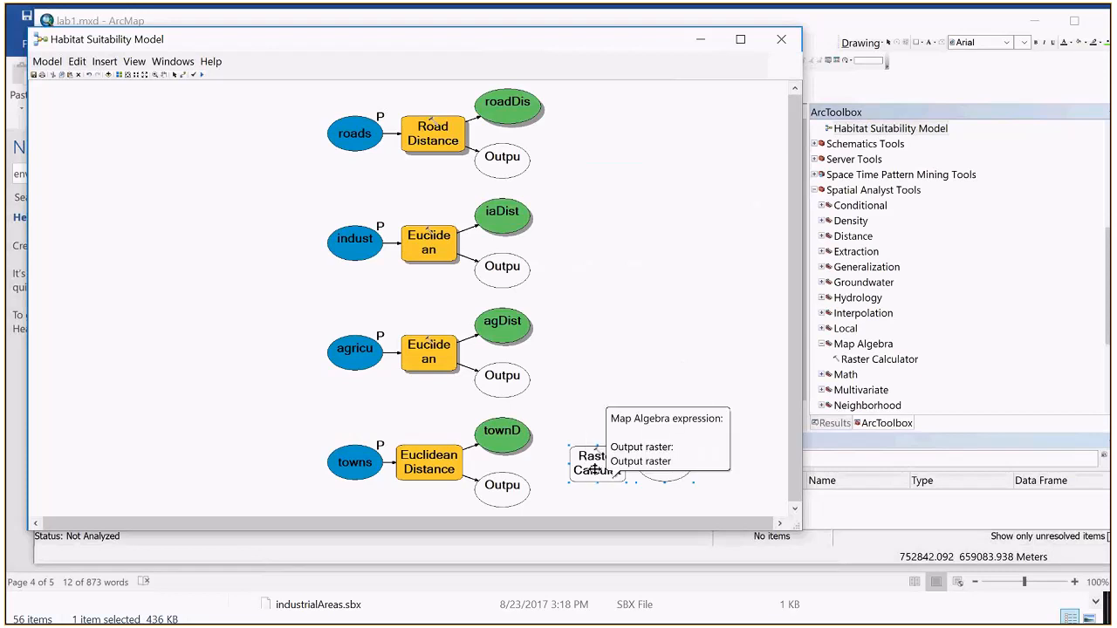
key("alt+Tab")
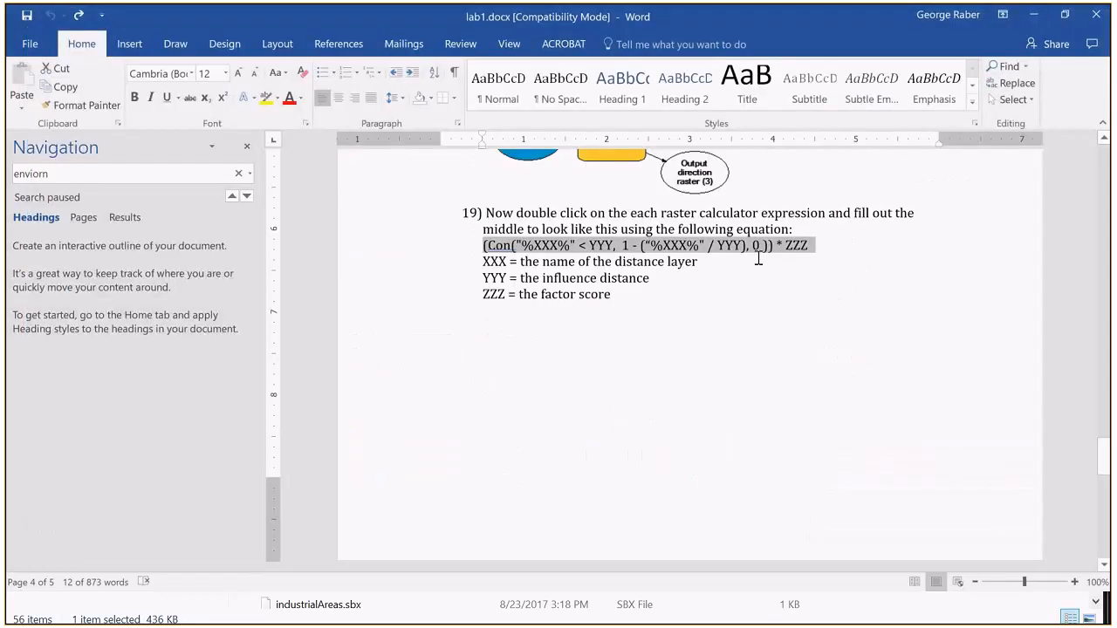
right_click(759, 258)
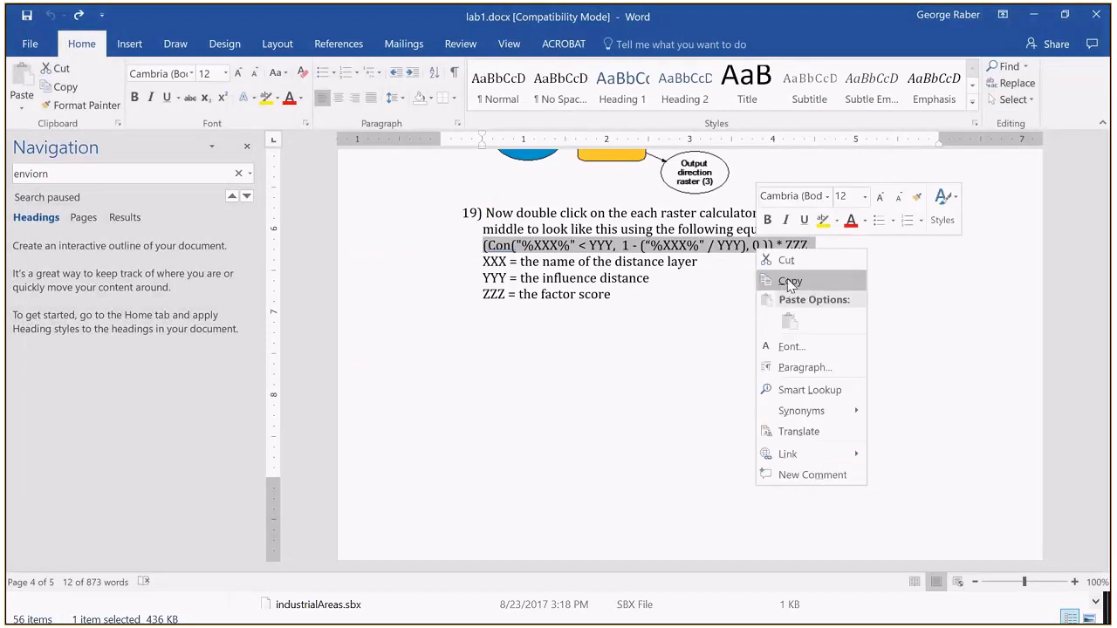
left_click(788, 282)
Step: Back in the ArcMap model, open the new Raster Calculator element, allow the ActiveX interaction and paste the template as its Map Algebra expression
key("alt+Tab")
double_click(589, 460)
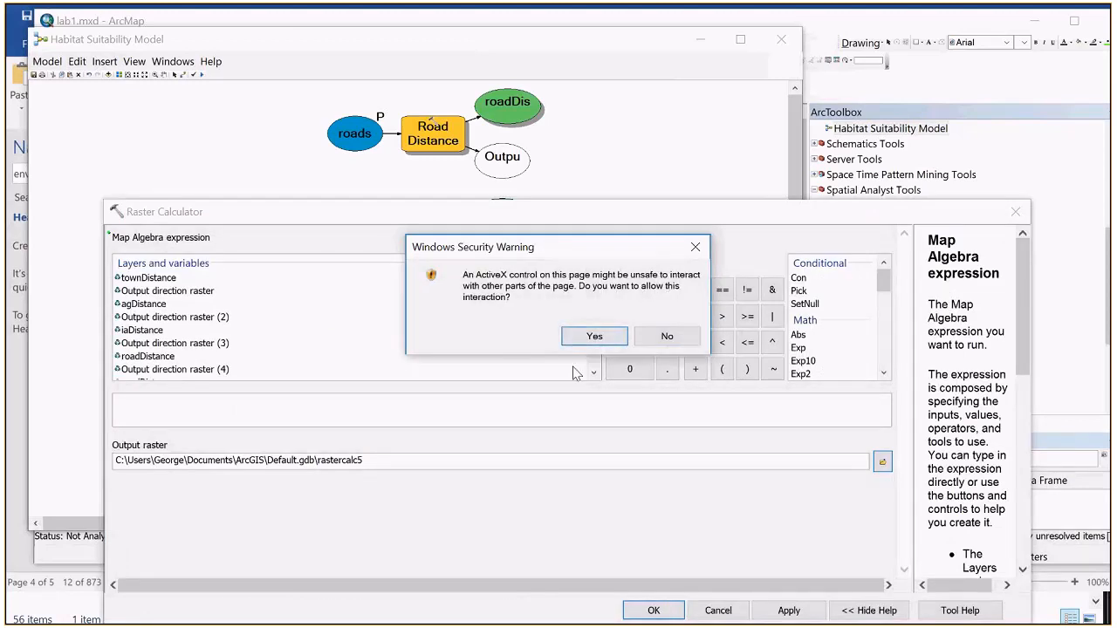
left_click(595, 336)
right_click(115, 401)
left_click(217, 459)
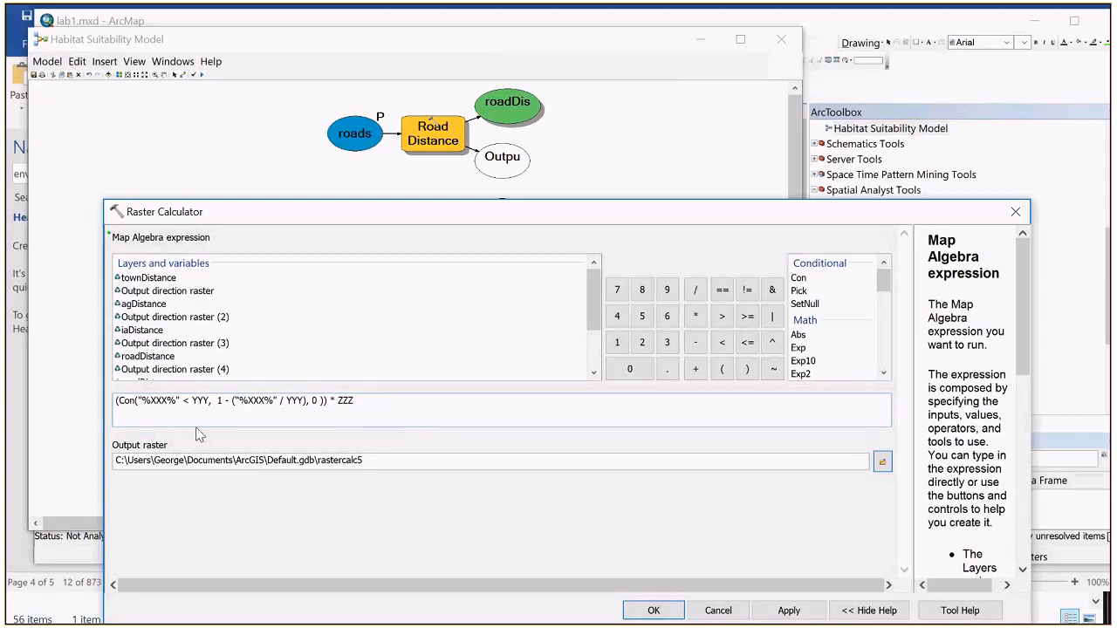
Step: Replace the first YYY placeholder in the expression with the influence distance 3000
left_click(209, 401)
key("BackSpace")
key("BackSpace")
key("BackSpace")
type("3000")
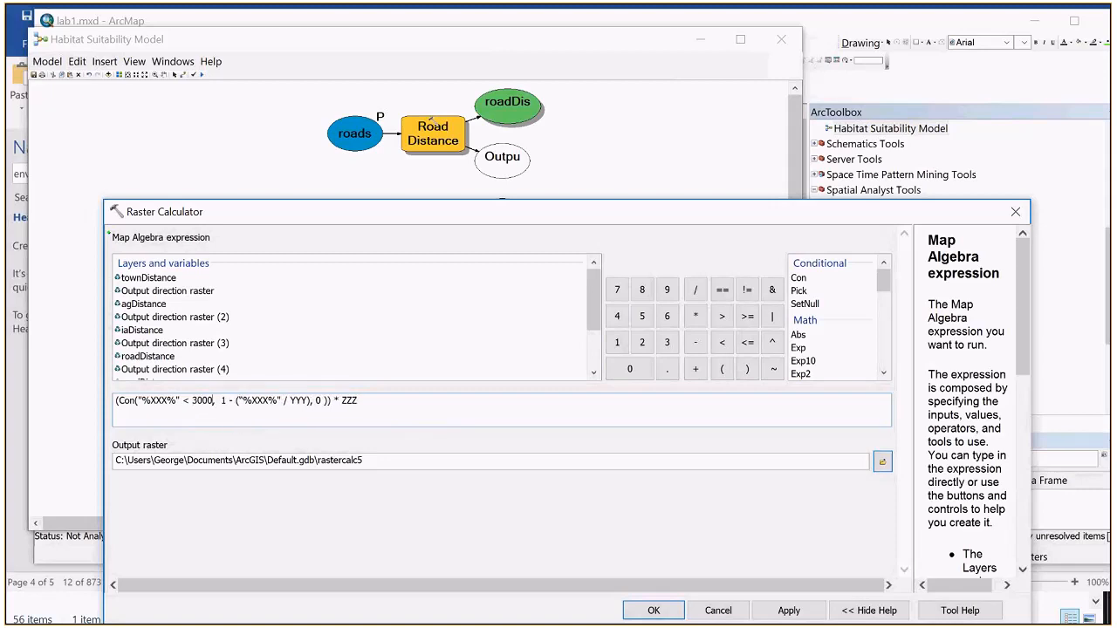
Step: Replace the ZZZ placeholder with the factor score 20 and the second YYY placeholder with 3000
left_click(362, 407)
key("BackSpace")
key("BackSpace")
key("BackSpace")
type("20")
key("BackSpace")
key("BackSpace")
key("BackSpace")
type("3000")
left_click(370, 414)
Step: Check the worked example in the Word lab document and replace the expression's first XXX placeholder with townDistance
key("alt+Tab")
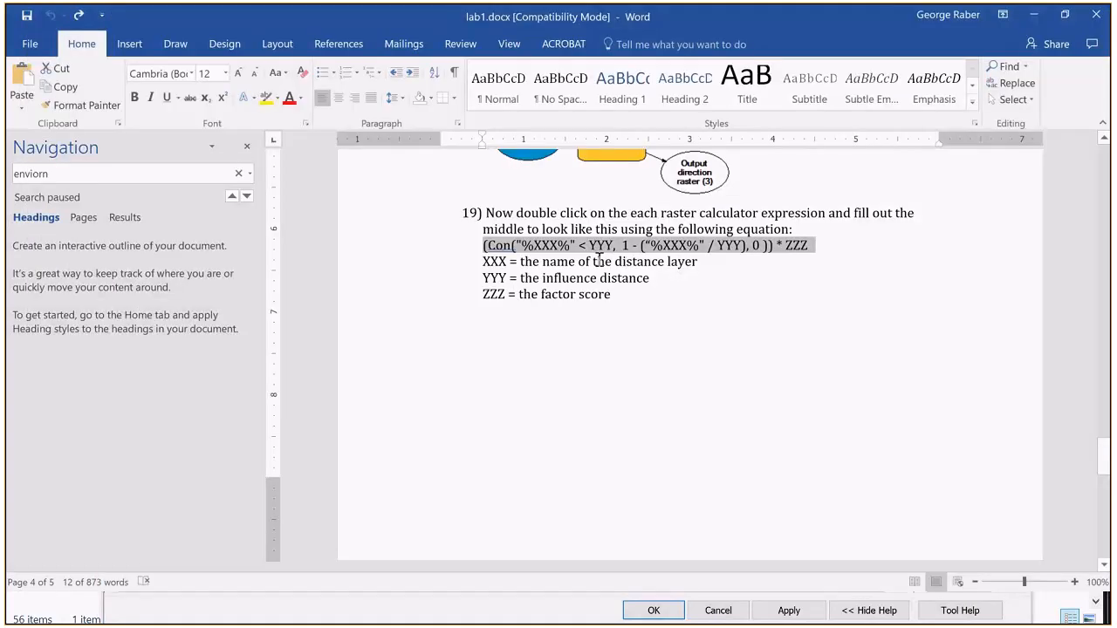
scroll(677, 267, "down", 10)
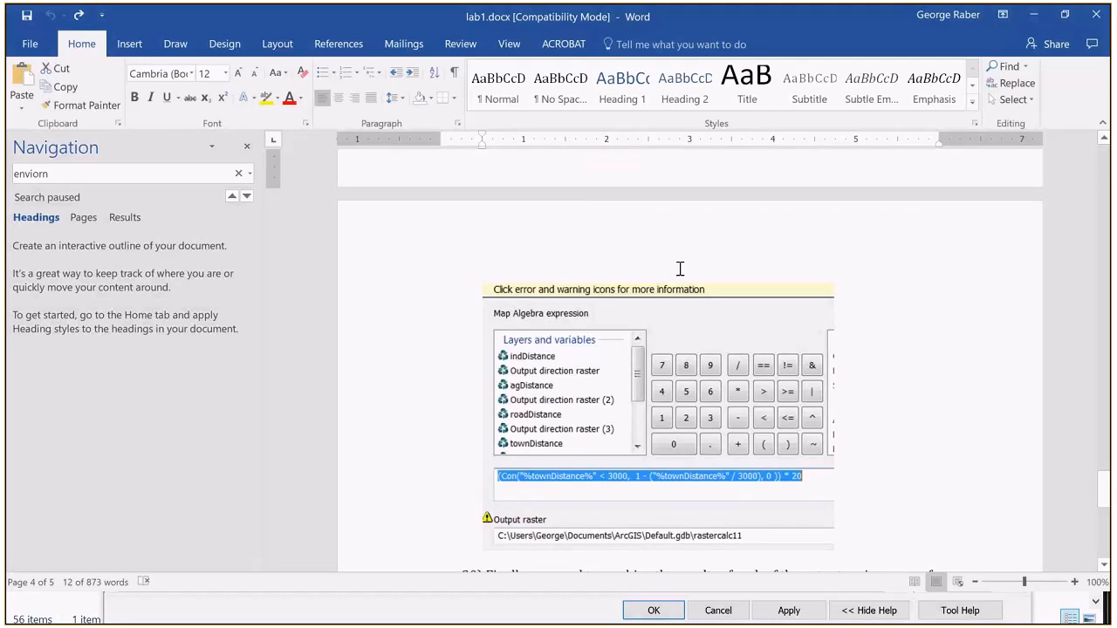
key("alt+Tab")
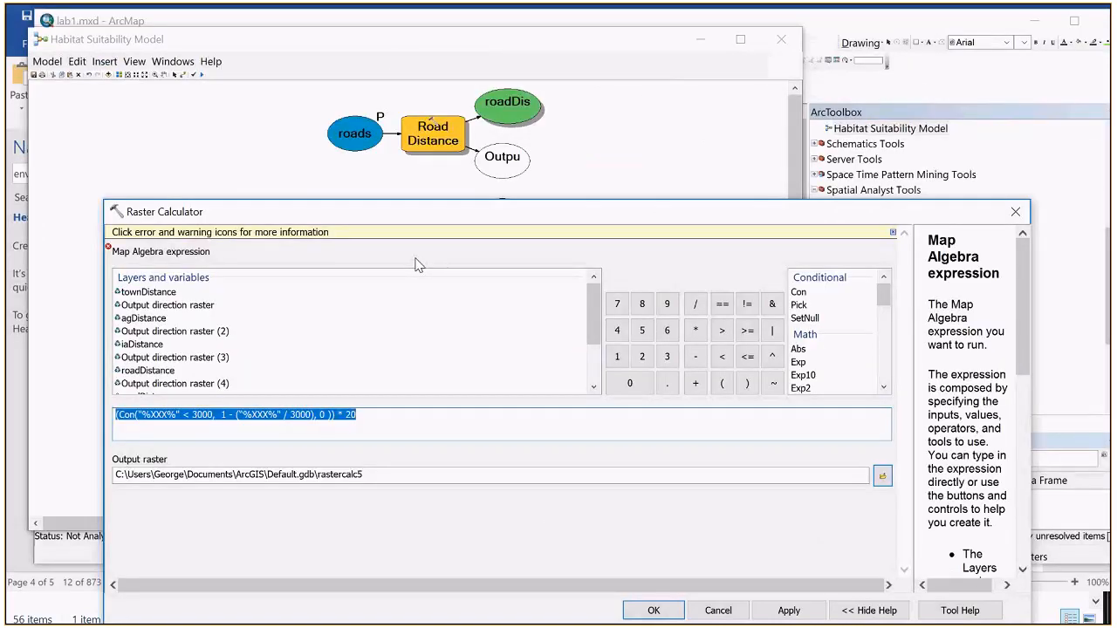
left_click(167, 415)
key("BackSpace")
key("BackSpace")
key("BackSpace")
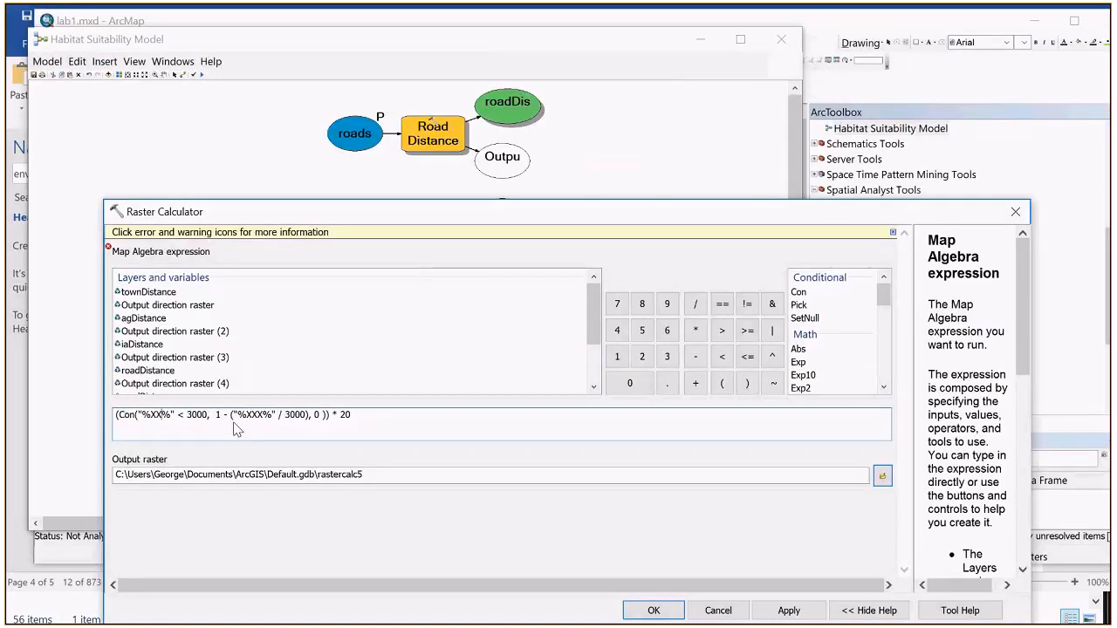
type("tow")
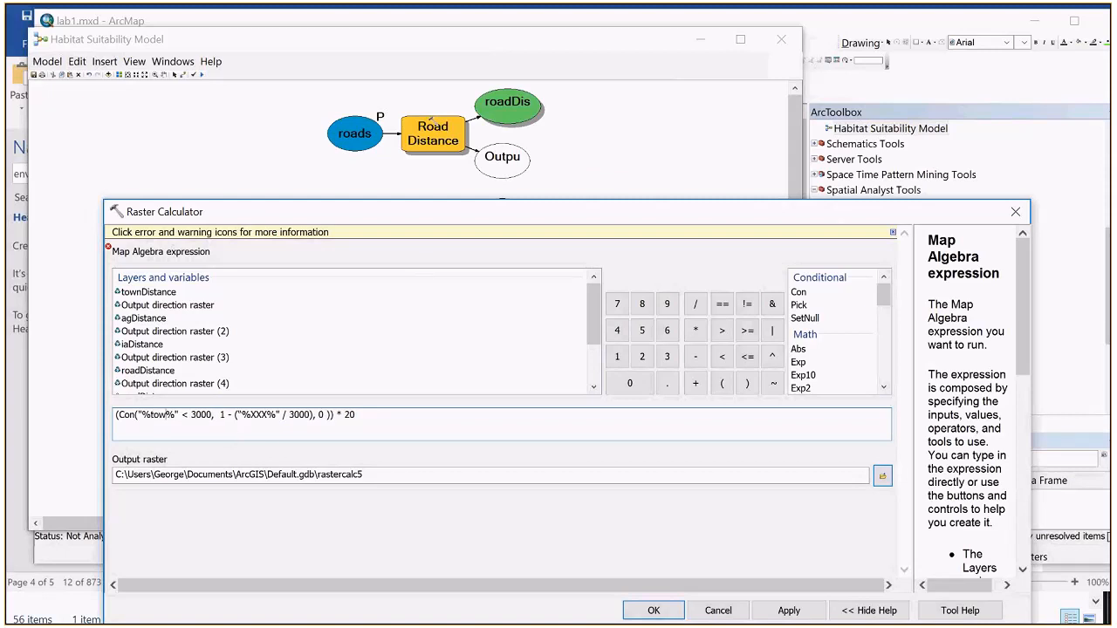
type("nDistance")
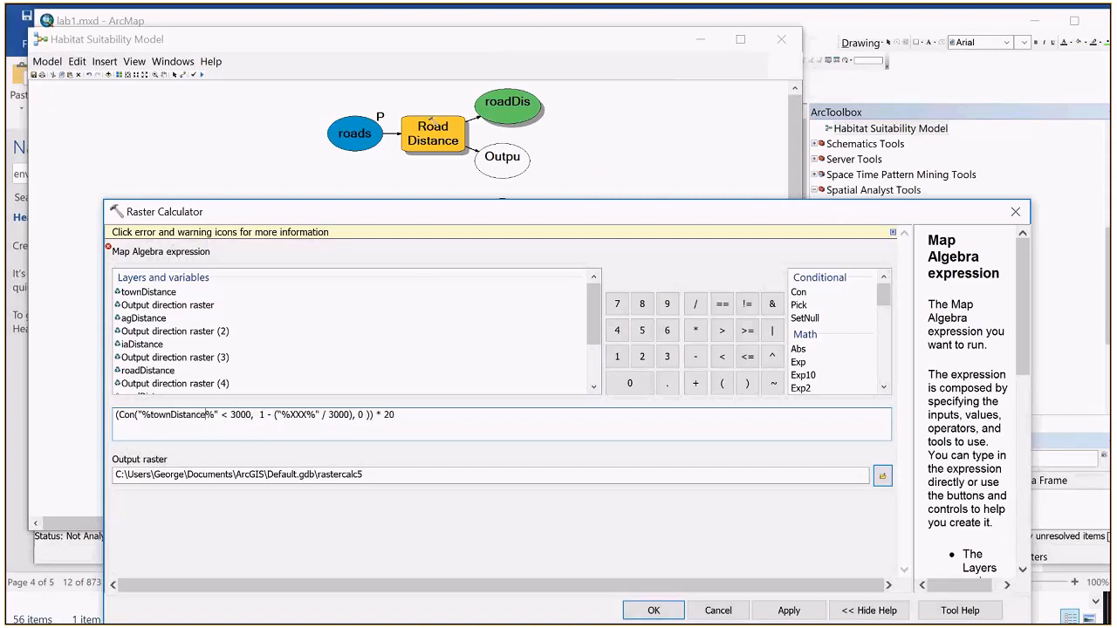
Step: Replace the remaining XXX placeholder with townDistance, keeping the percent signs around the name
left_click(307, 417)
key("BackSpace")
key("BackSpace")
key("BackSpace")
type("%")
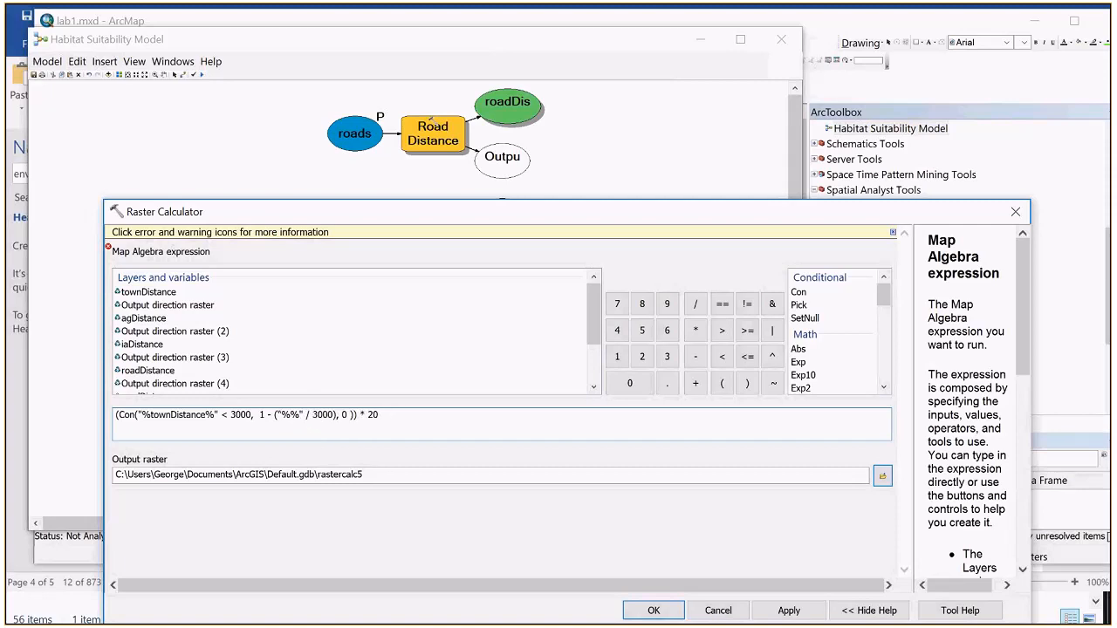
type("townDis")
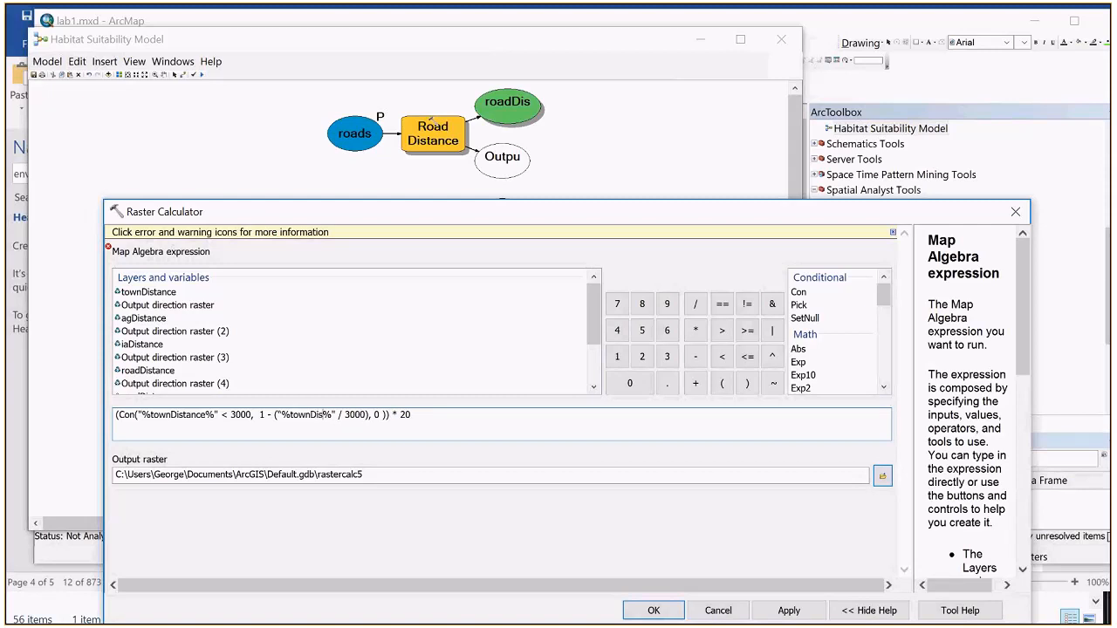
type("tance")
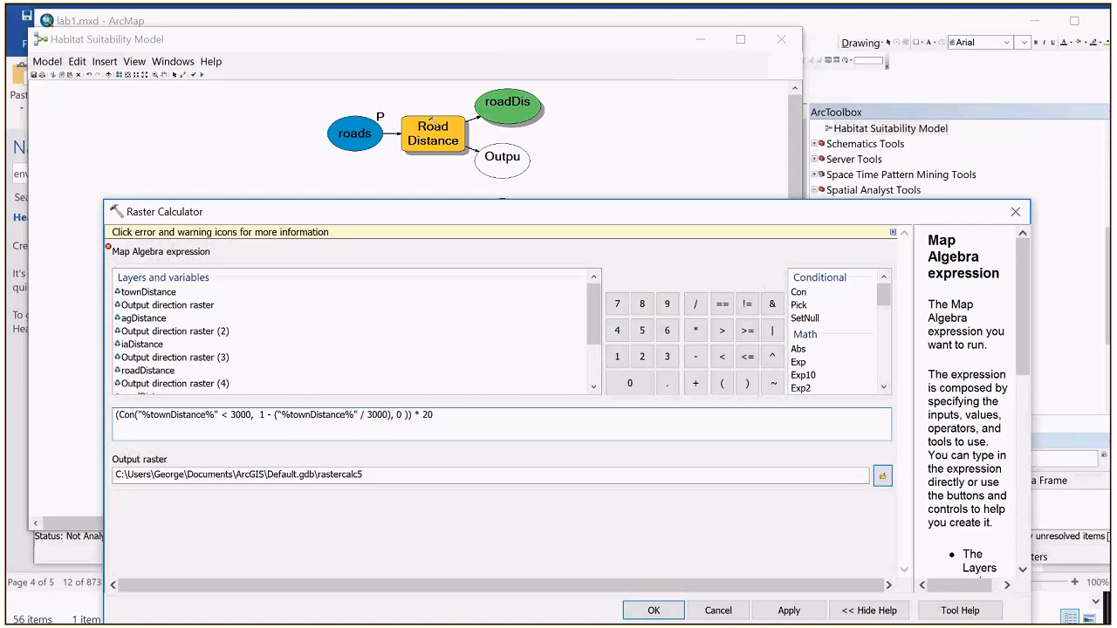
double_click(162, 294)
key("BackSpace")
key("BackSpace")
key("BackSpace")
key("BackSpace")
key("BackSpace")
key("BackSpace")
key("BackSpace")
key("BackSpace")
key("BackSpace")
key("BackSpace")
key("BackSpace")
key("BackSpace")
key("BackSpace")
key("BackSpace")
key("BackSpace")
key("BackSpace")
Step: Compare the two roadDistance entries among the layers and variables with the model diagram, moving the Raster Calculator window aside and back
left_click_drag(593, 308, 591, 350)
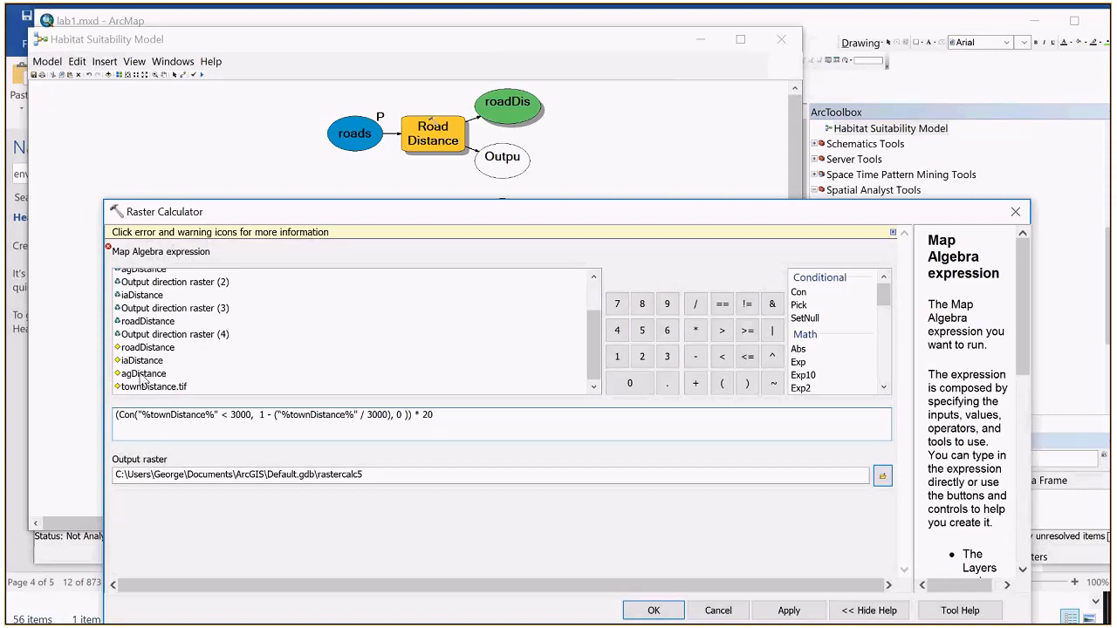
left_click(147, 349)
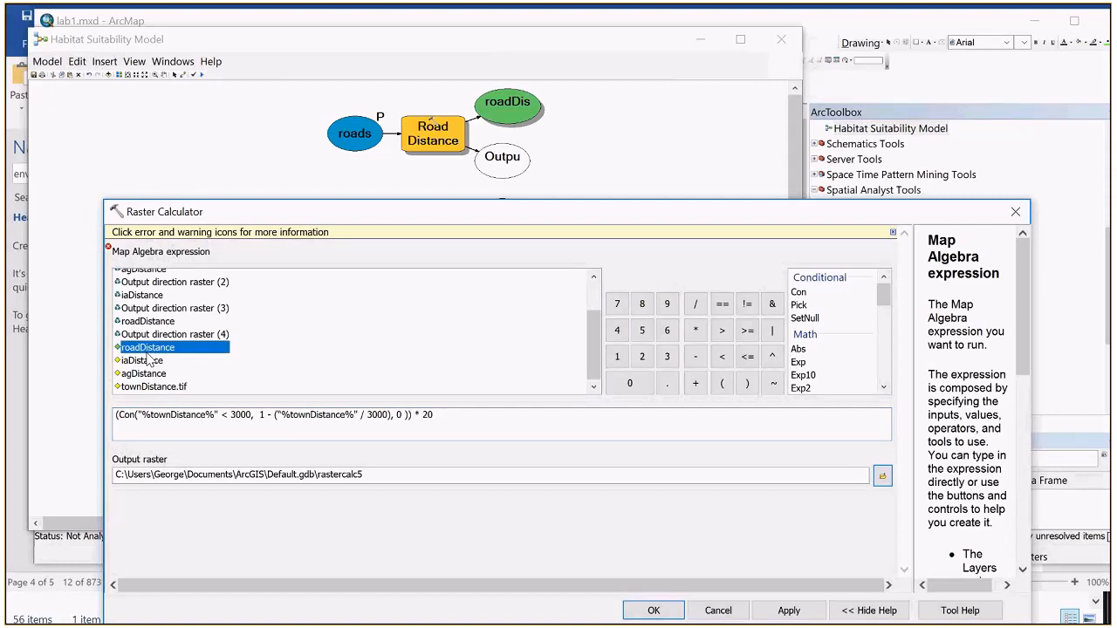
left_click(148, 321)
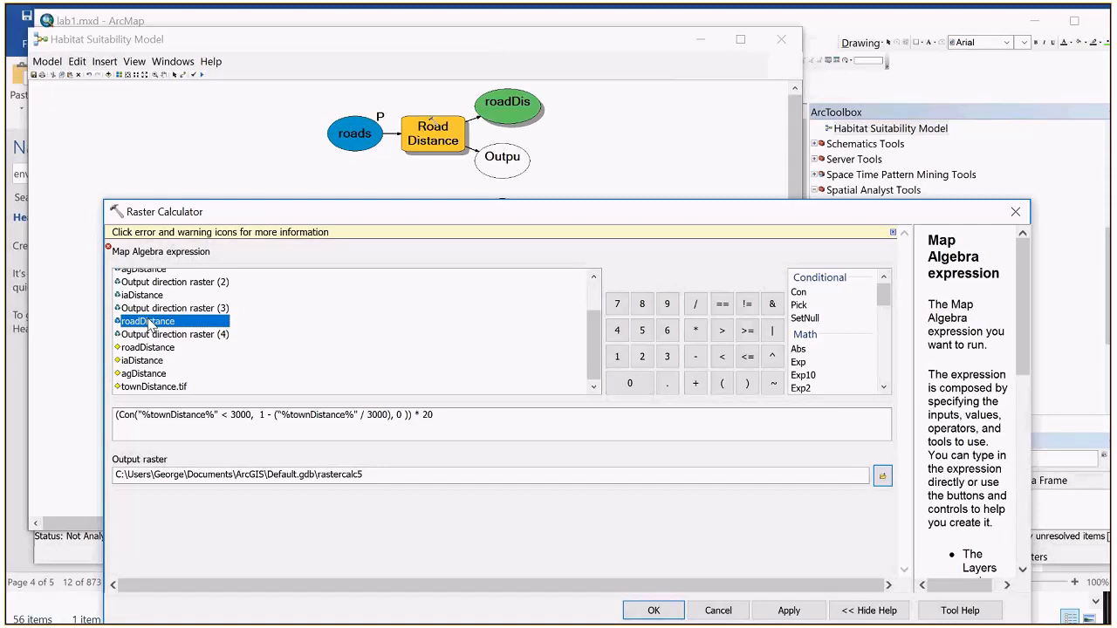
left_click_drag(393, 220, 675, 419)
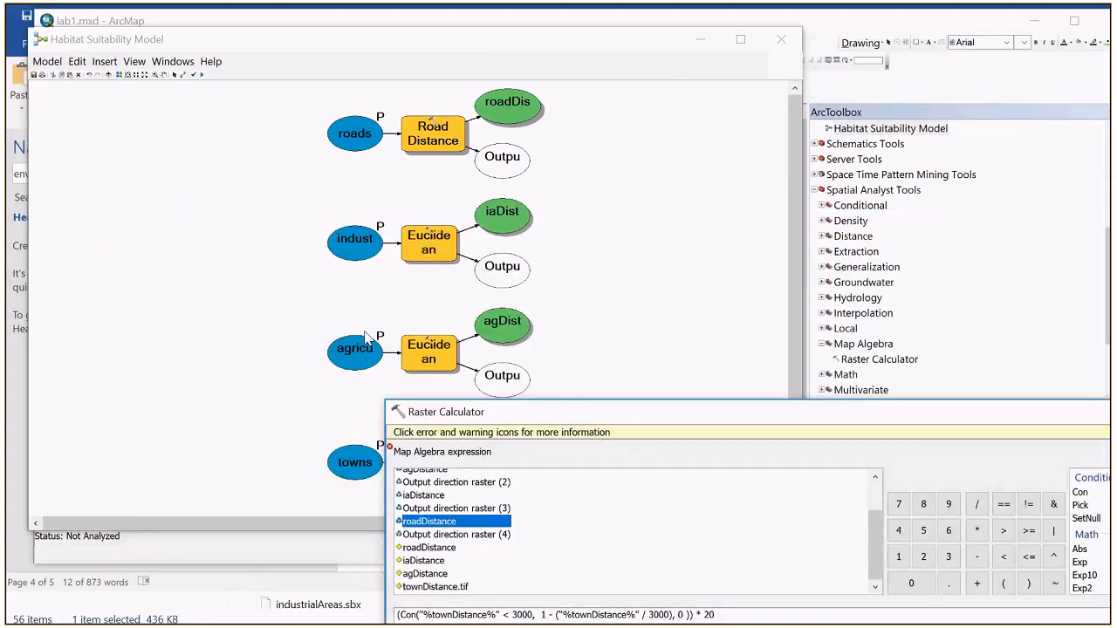
left_click(349, 140)
left_click_drag(491, 419, 200, 127)
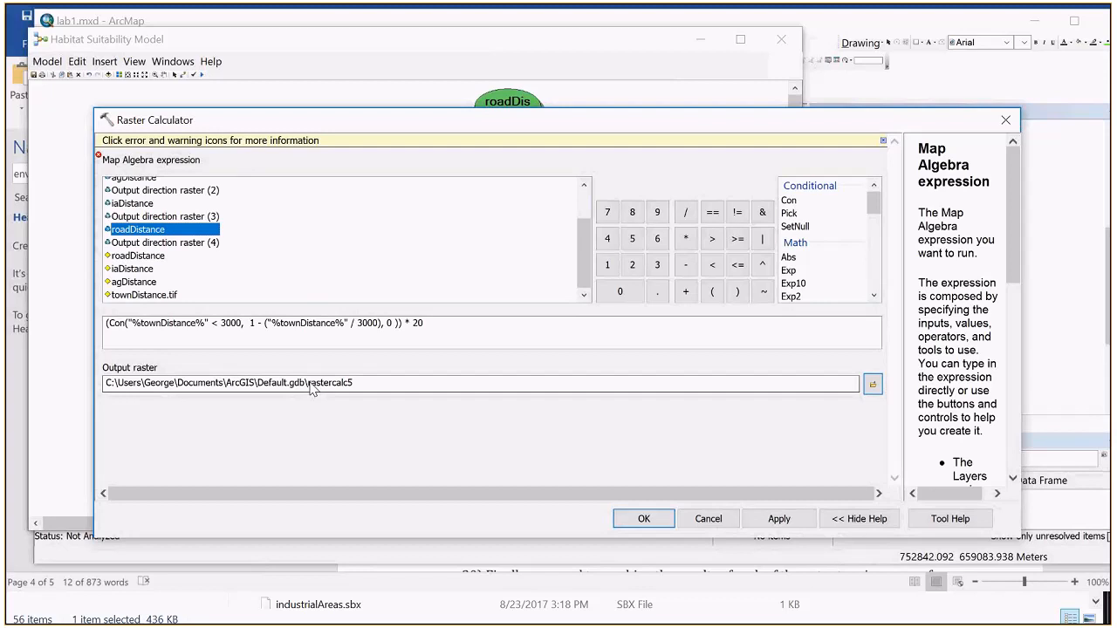
Step: Browse to the outputs folder for the output raster and begin its file name with town
left_click(873, 385)
double_click(397, 242)
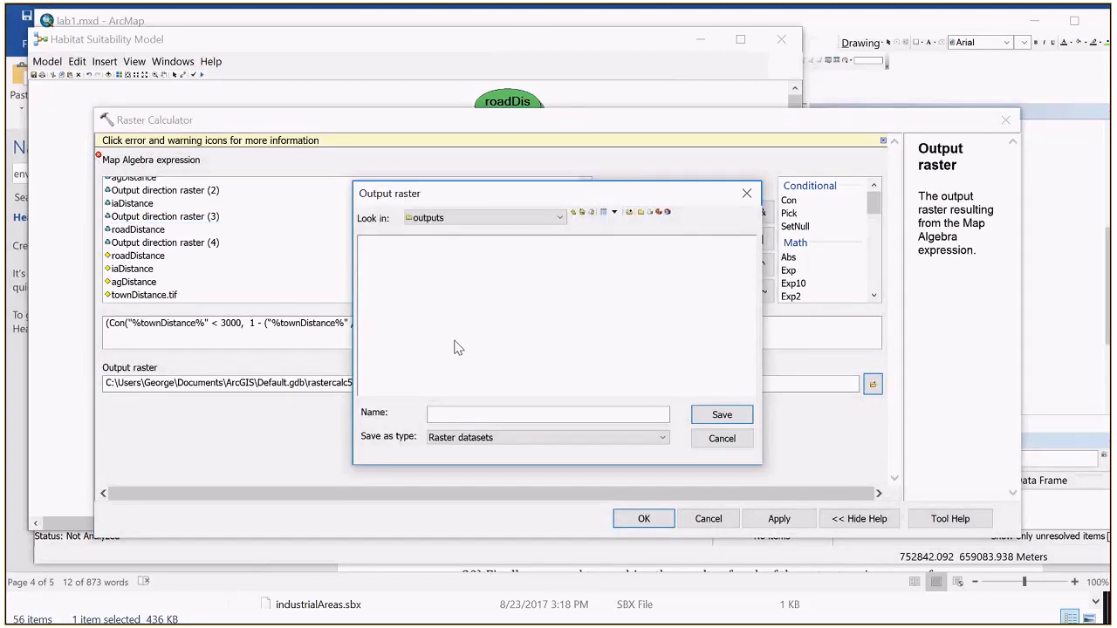
left_click(439, 415)
type("ro")
key("BackSpace")
key("BackSpace")
type("r")
key("BackSpace")
type("town")
Step: Glance back at the Word lab instructions, name the output raster townfactor.tif in the outputs folder, and accept the Raster Calculator settings
key("alt+Tab")
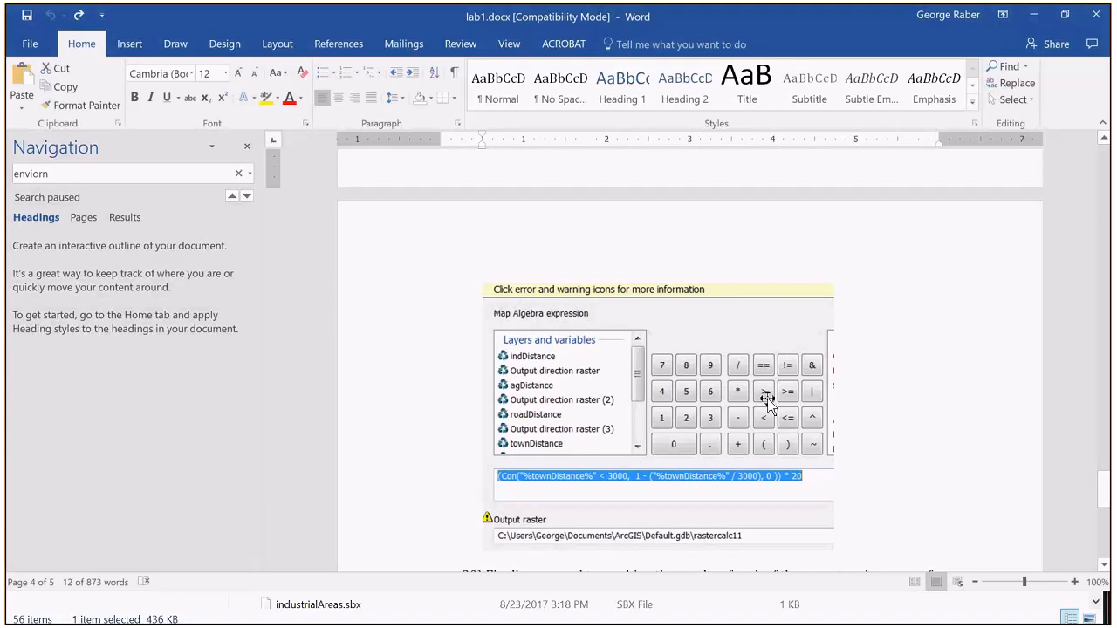
scroll(767, 404, "down", 3)
scroll(716, 361, "down", 1)
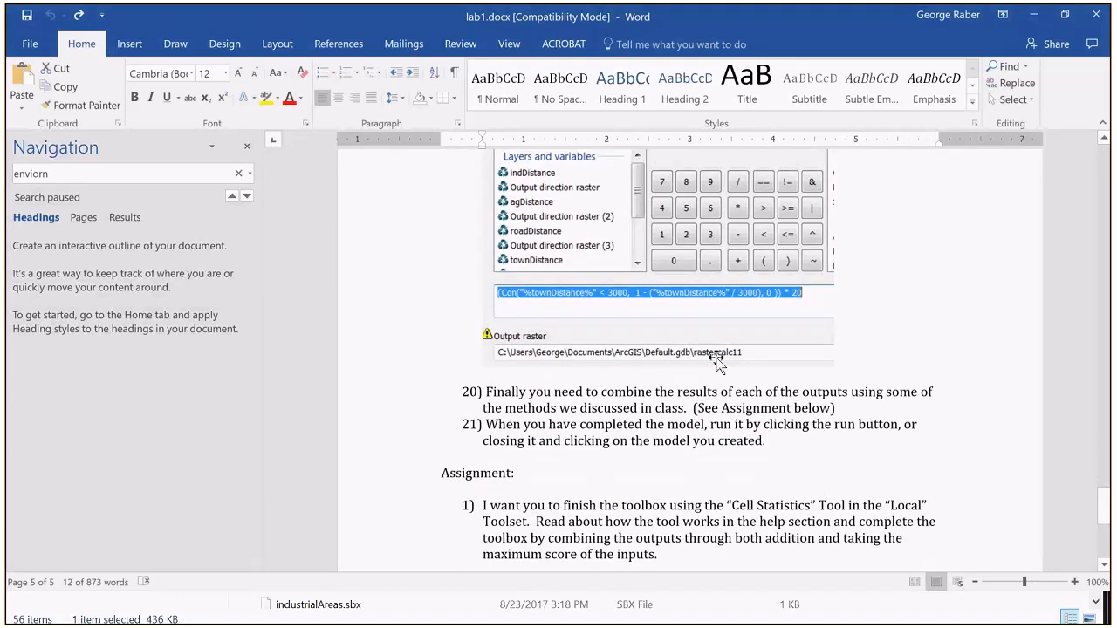
key("alt+Tab")
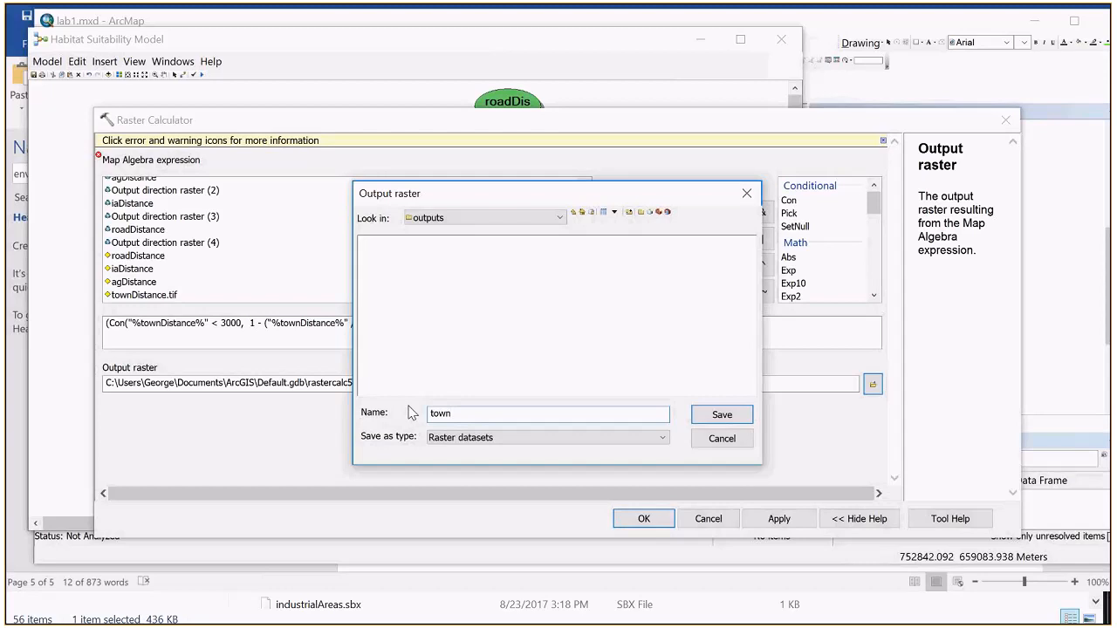
type("factor.tif")
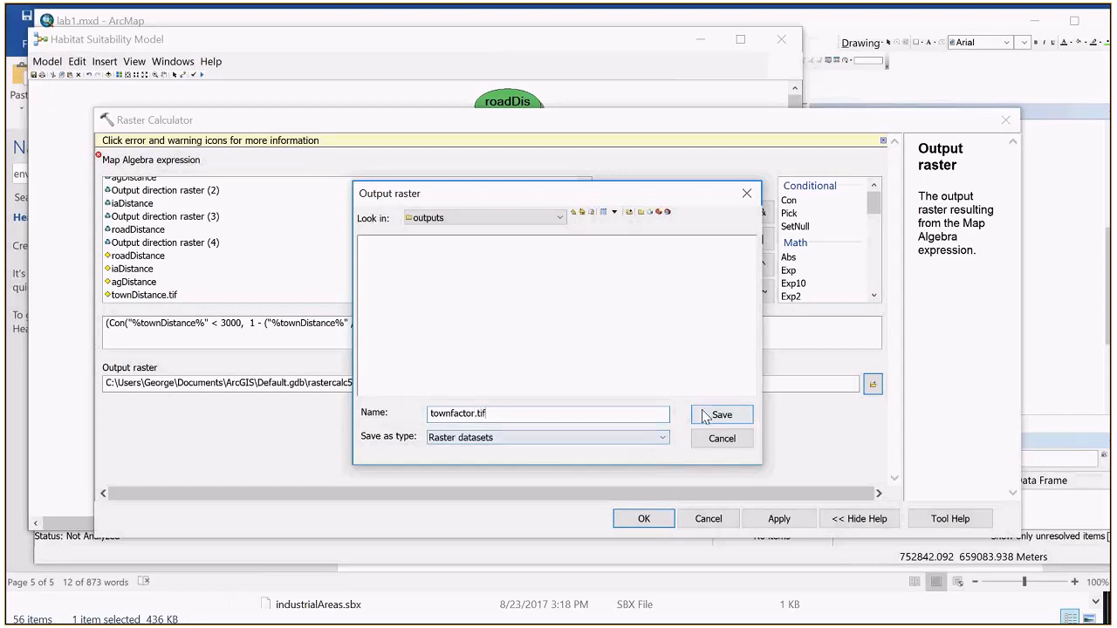
left_click(720, 415)
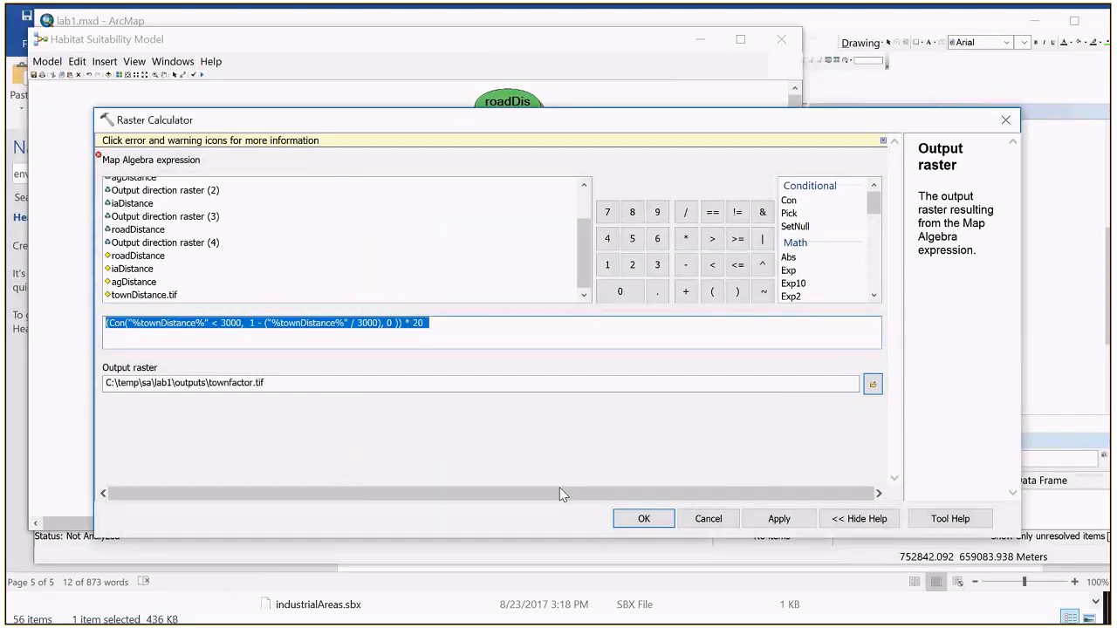
left_click(639, 519)
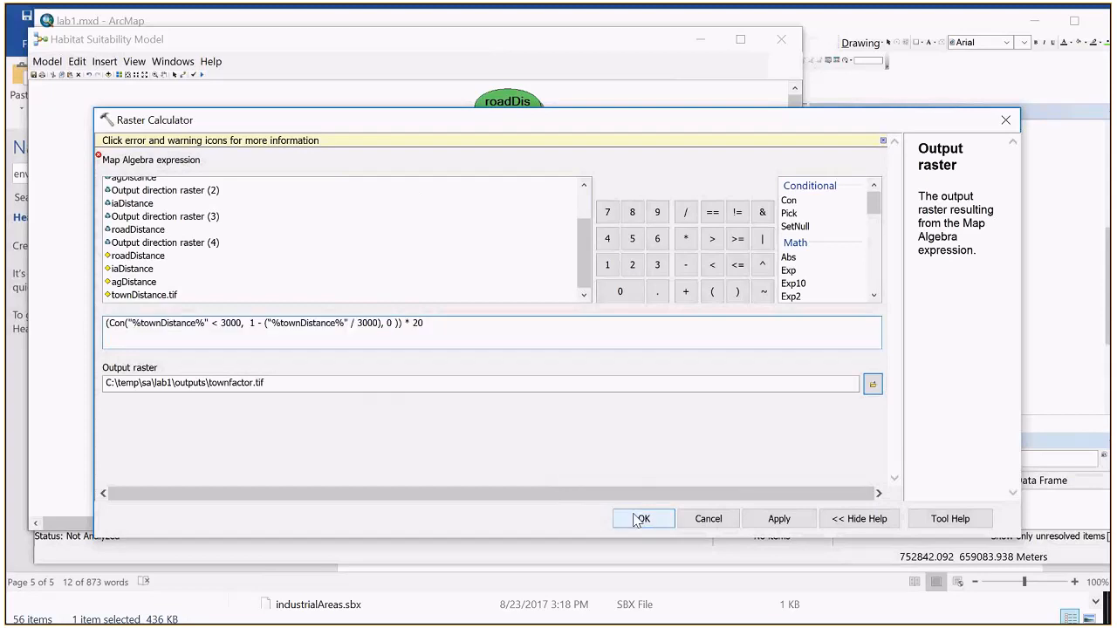
Step: Reopen the model's Raster Calculator, open the error details for the map algebra expression, and allow the ActiveX interaction
right_click(581, 446)
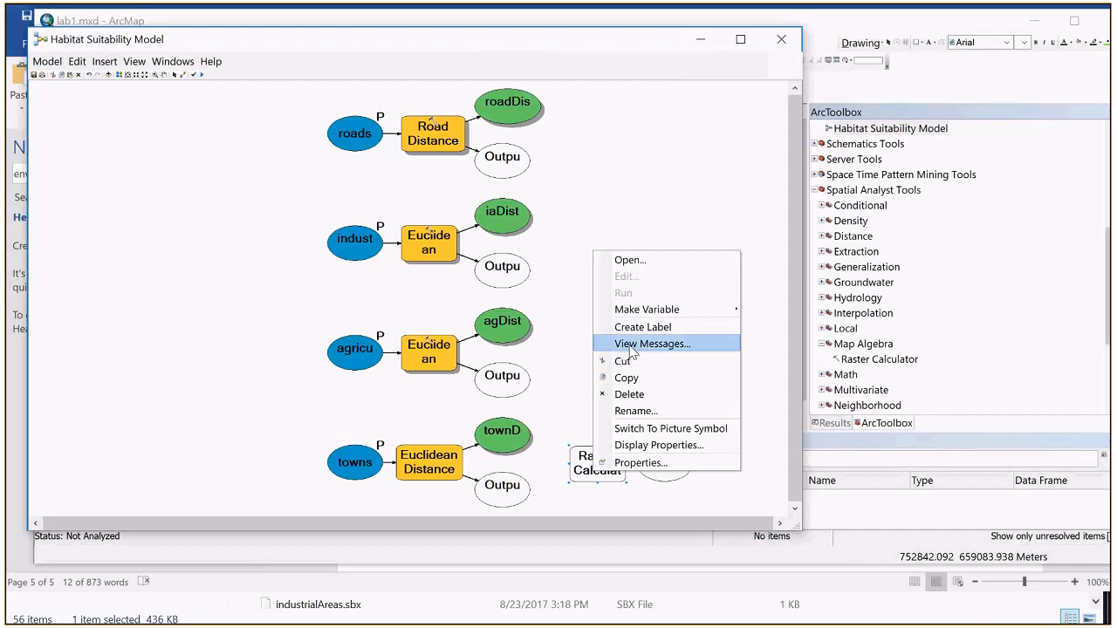
left_click(582, 276)
double_click(579, 478)
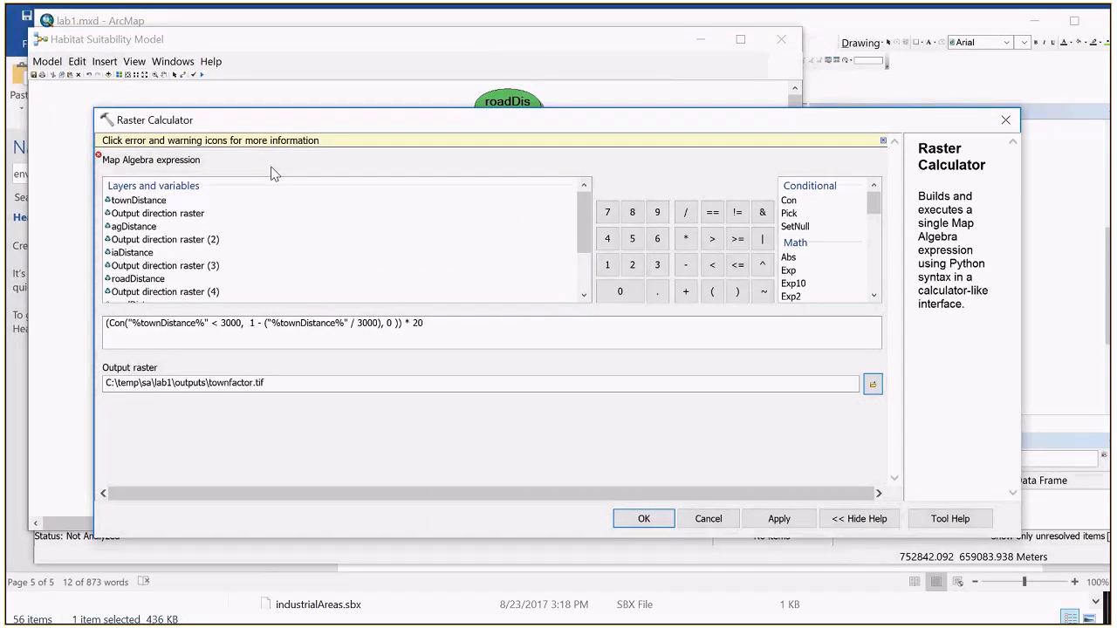
mouse_move(99, 159)
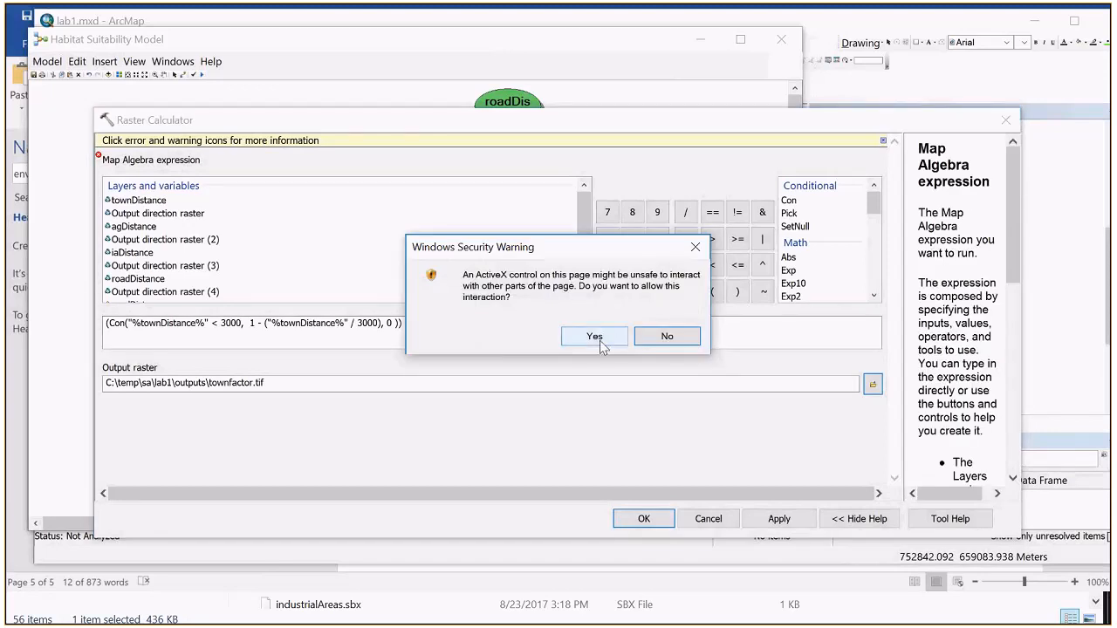
left_click(600, 341)
Step: Try an extra quotation mark before the second %townDistance% reference, remove it, and have the expression checked again
left_click(471, 334)
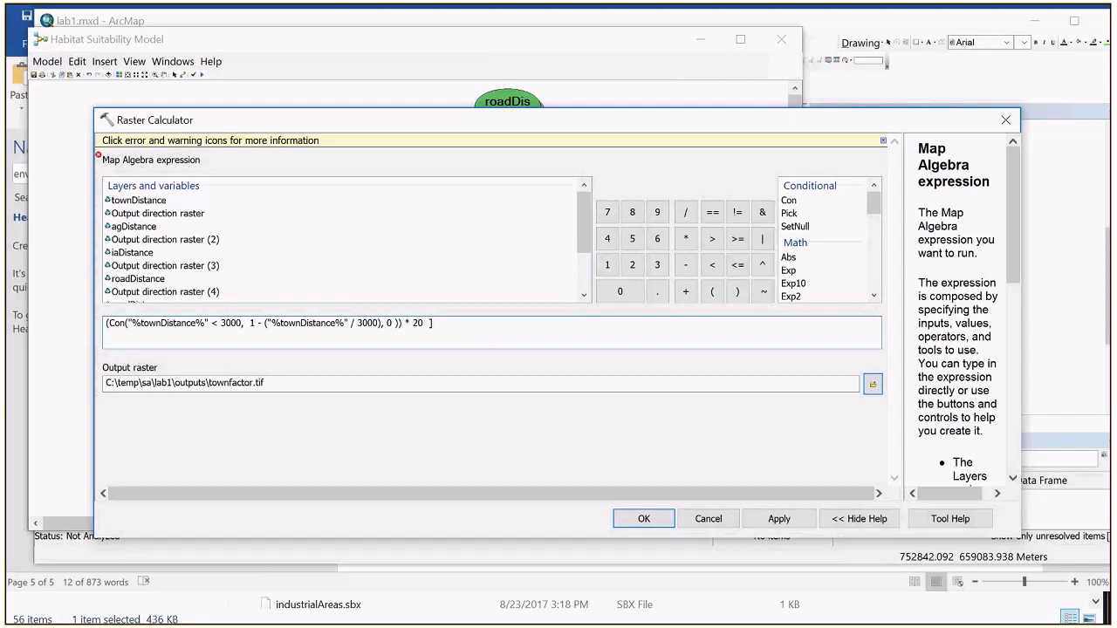
left_click(271, 323)
type("\"")
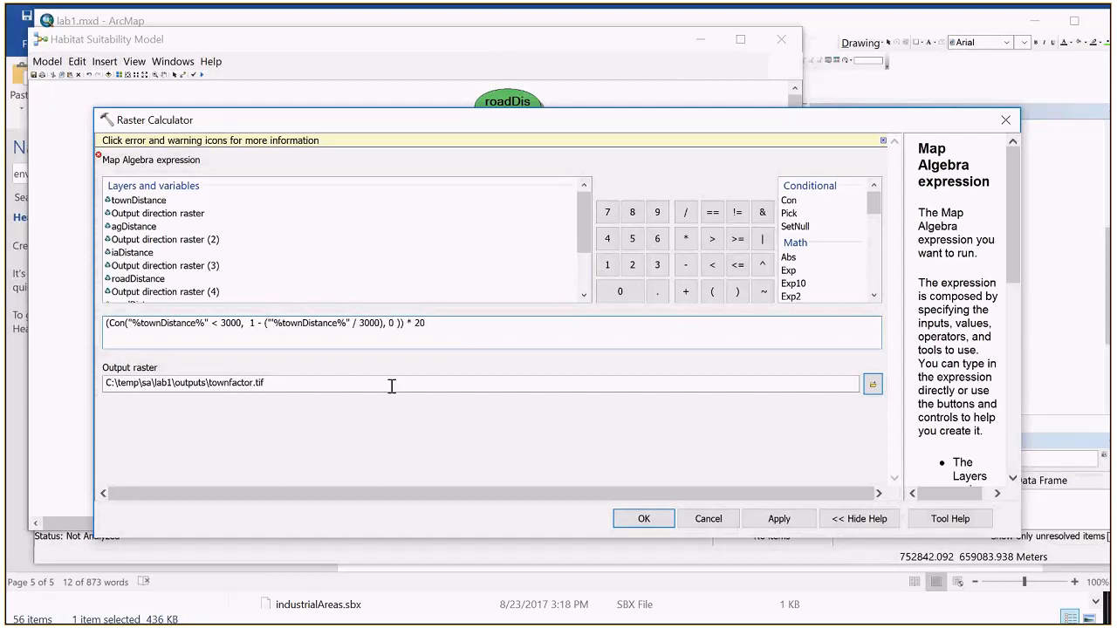
key("BackSpace")
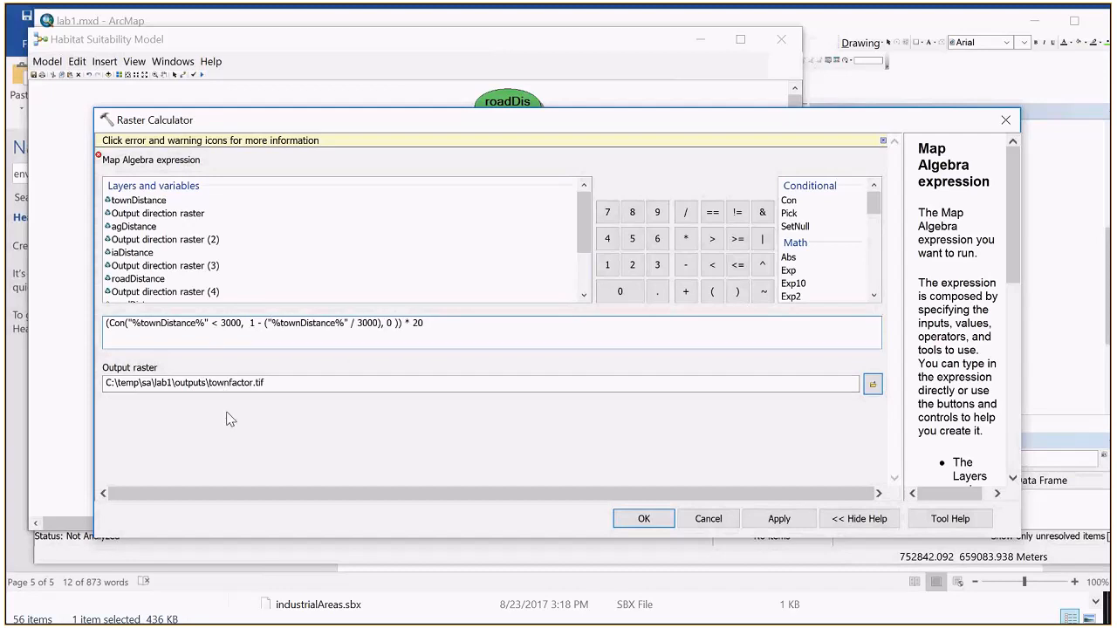
left_click(305, 389)
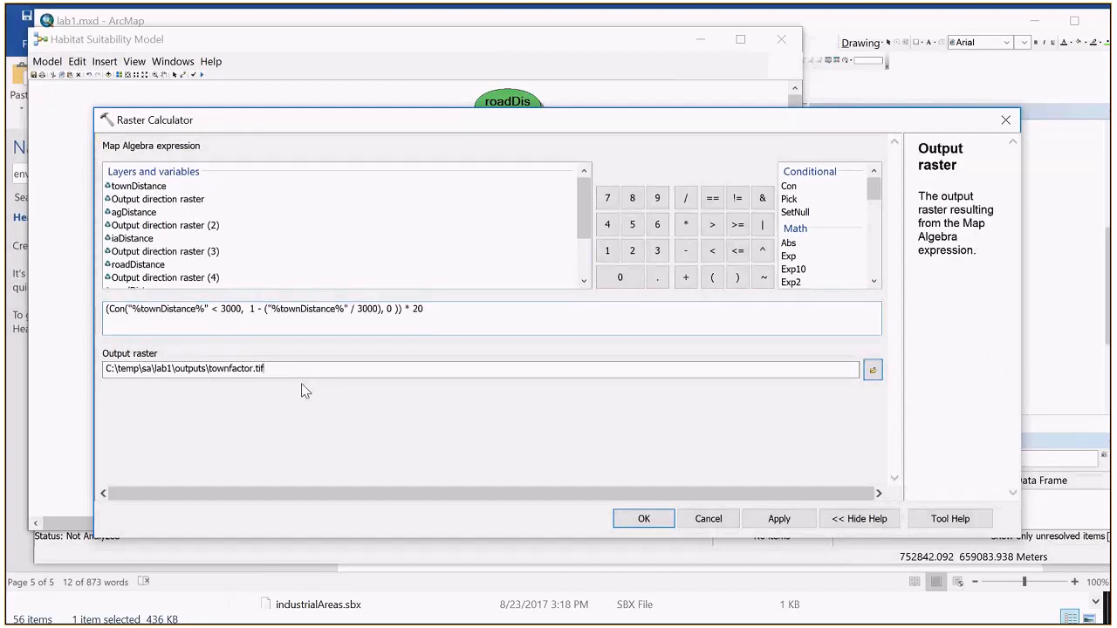
Step: Delete the first "%townDistance%" reference in the Con expression and reinsert it from the townDistance model variable
left_click(291, 323)
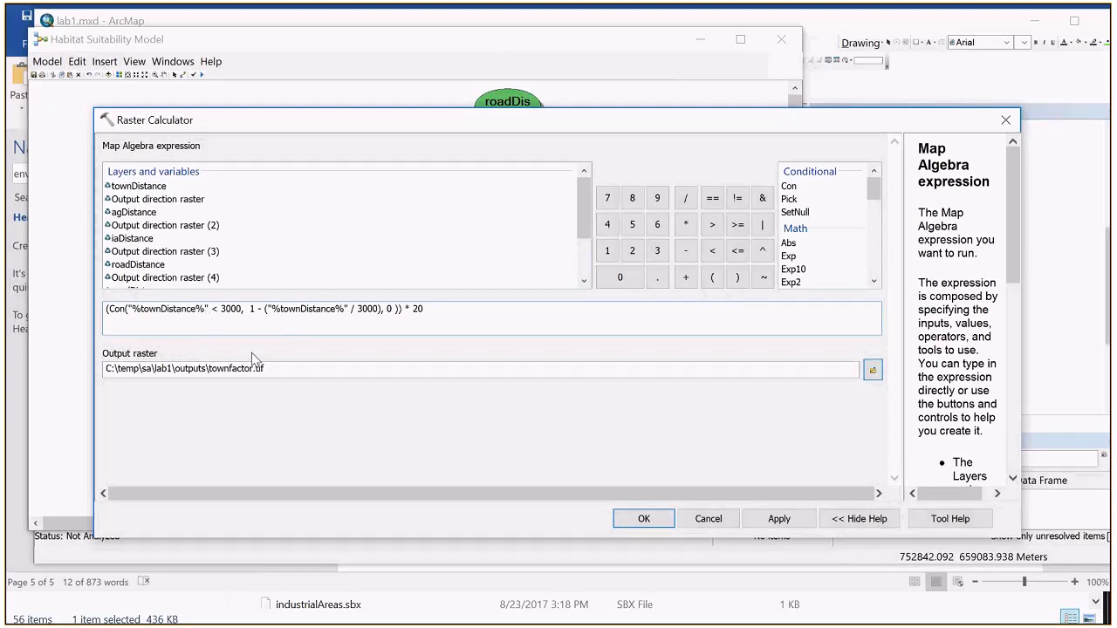
key("BackSpace")
key("BackSpace")
key("BackSpace")
key("BackSpace")
key("BackSpace")
key("BackSpace")
key("BackSpace")
key("BackSpace")
key("BackSpace")
key("BackSpace")
key("BackSpace")
key("BackSpace")
key("BackSpace")
key("BackSpace")
key("BackSpace")
key("BackSpace")
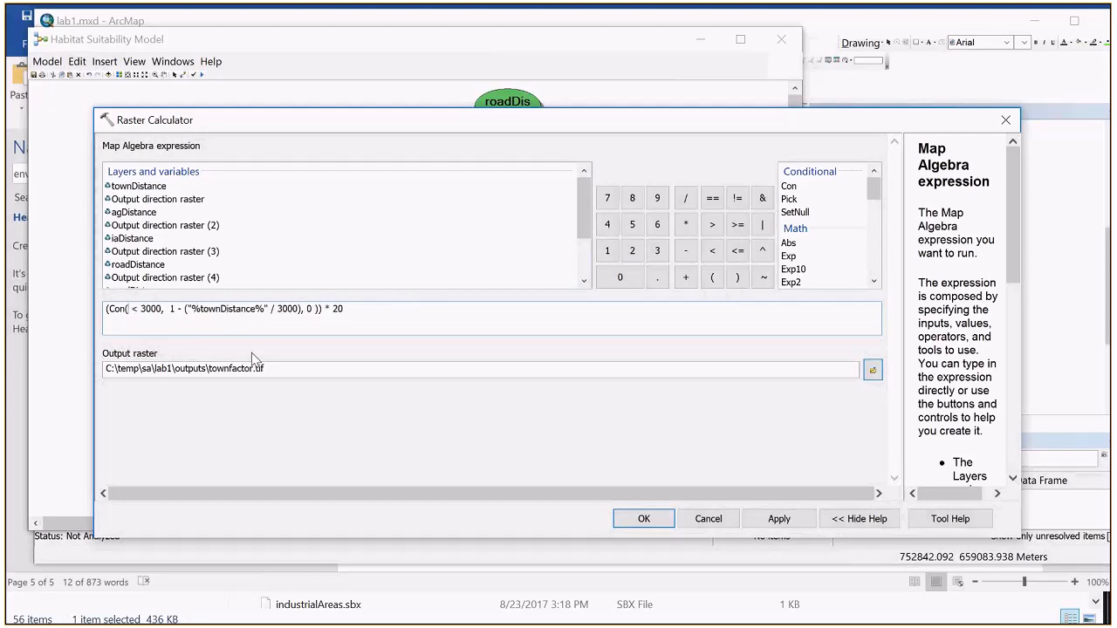
double_click(159, 189)
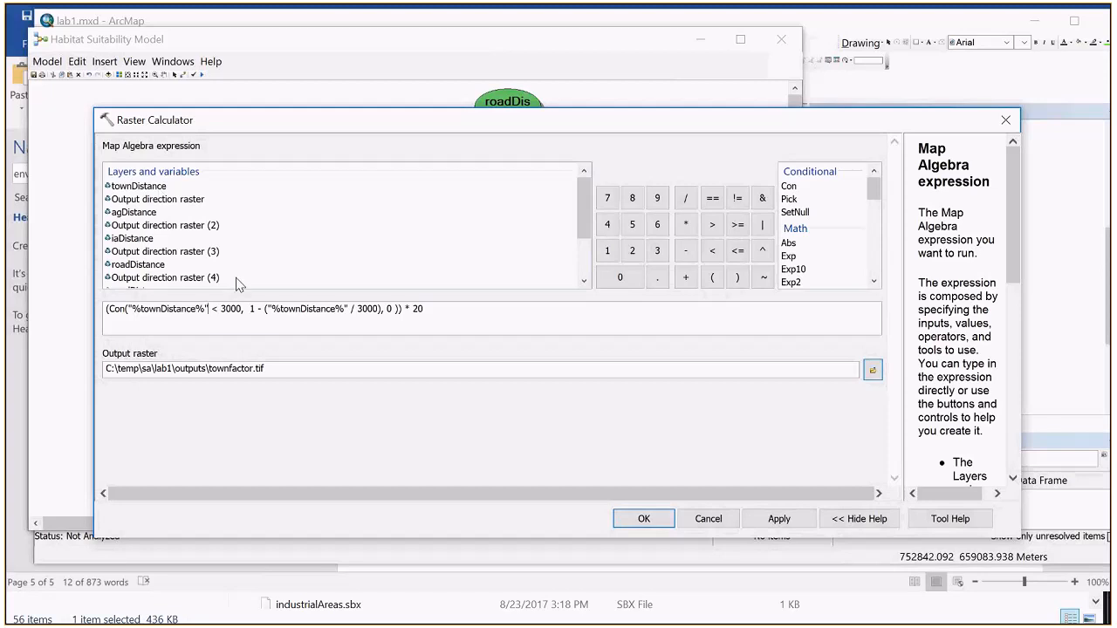
Step: Replace the second "%townDistance%" reference with the townDistance model variable and accept the Raster Calculator settings
left_click_drag(267, 309, 348, 320)
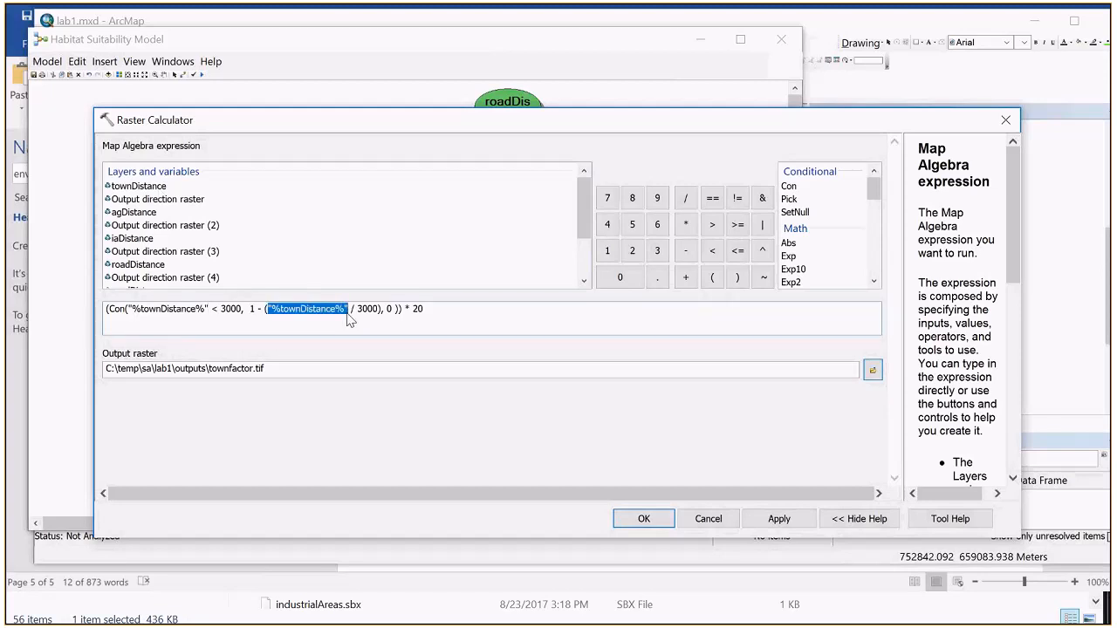
key("BackSpace")
double_click(146, 187)
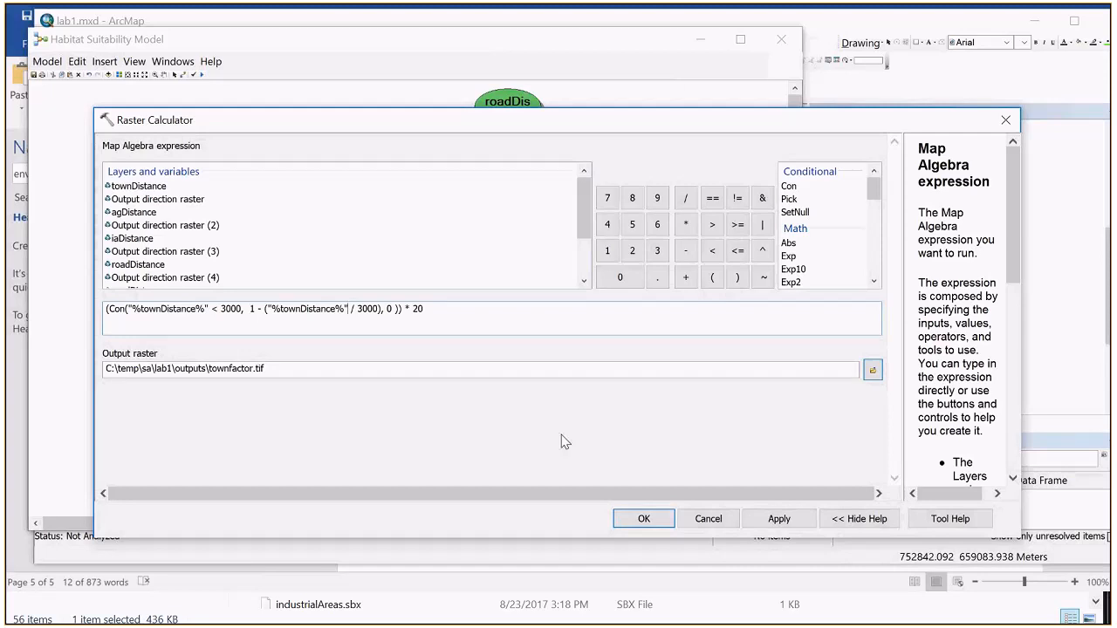
left_click(643, 518)
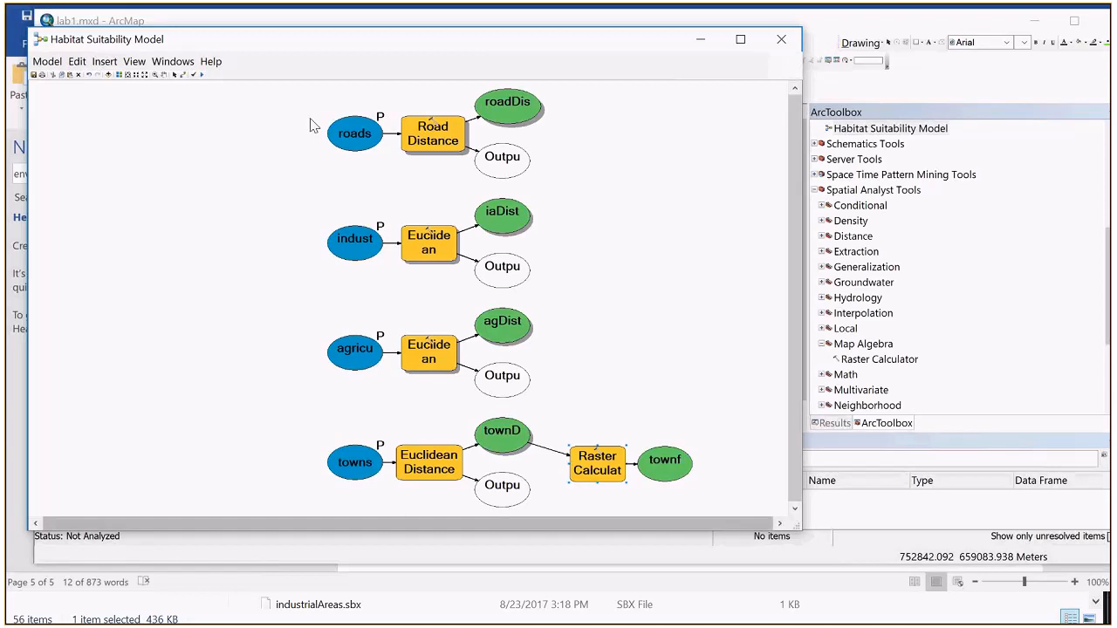
Step: Run the Habitat Suitability Model from its editing window, dismiss the run report, and minimize the model to check the map's layer list
left_click(202, 75)
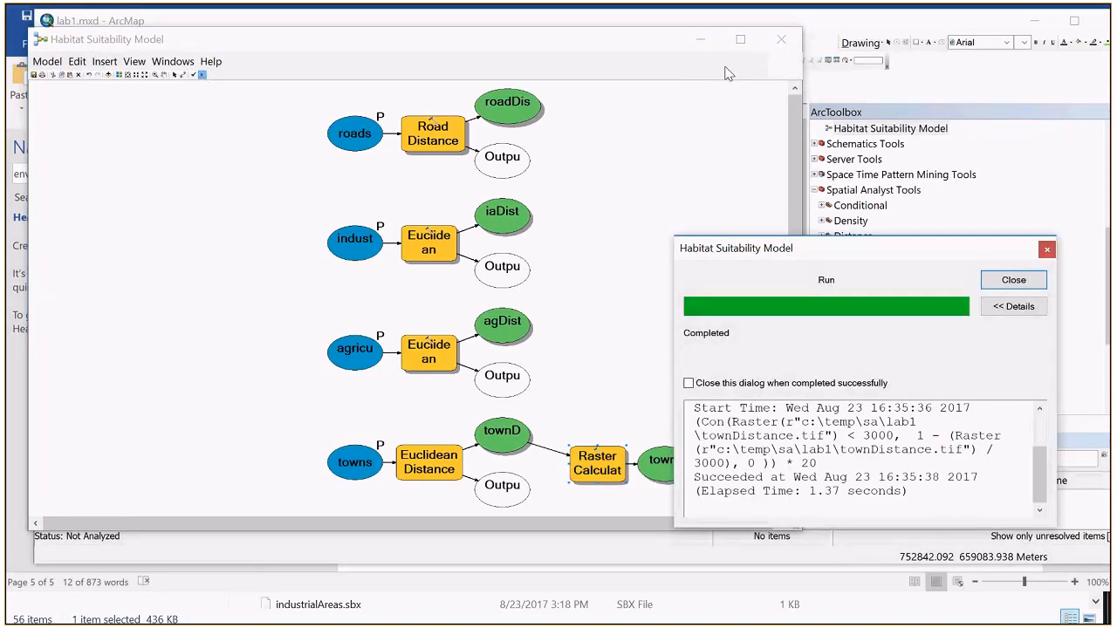
left_click(1011, 280)
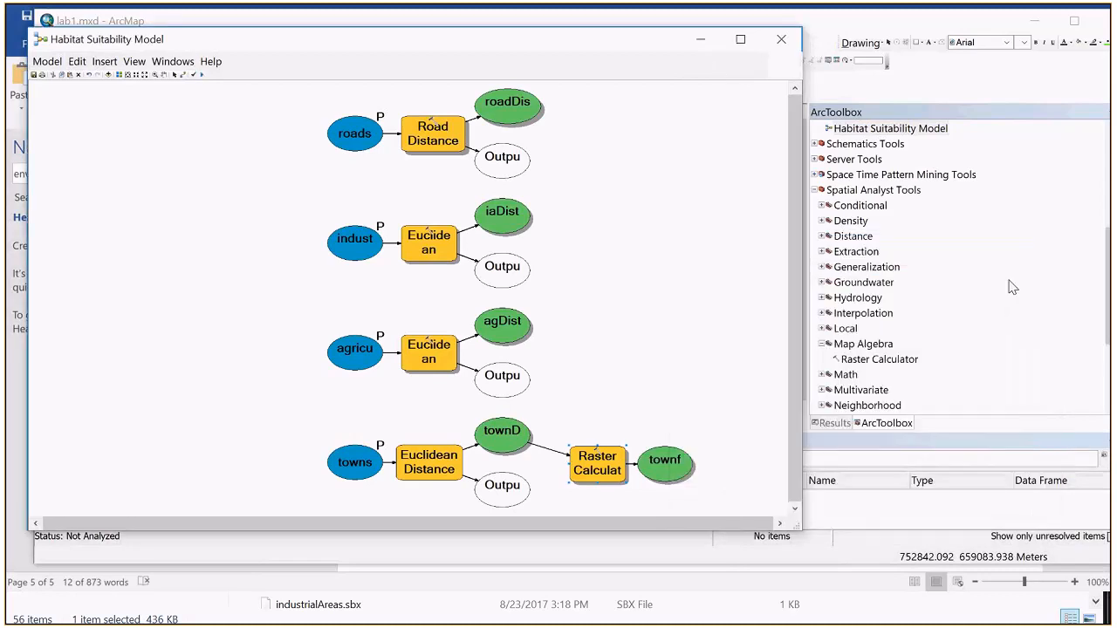
left_click(702, 43)
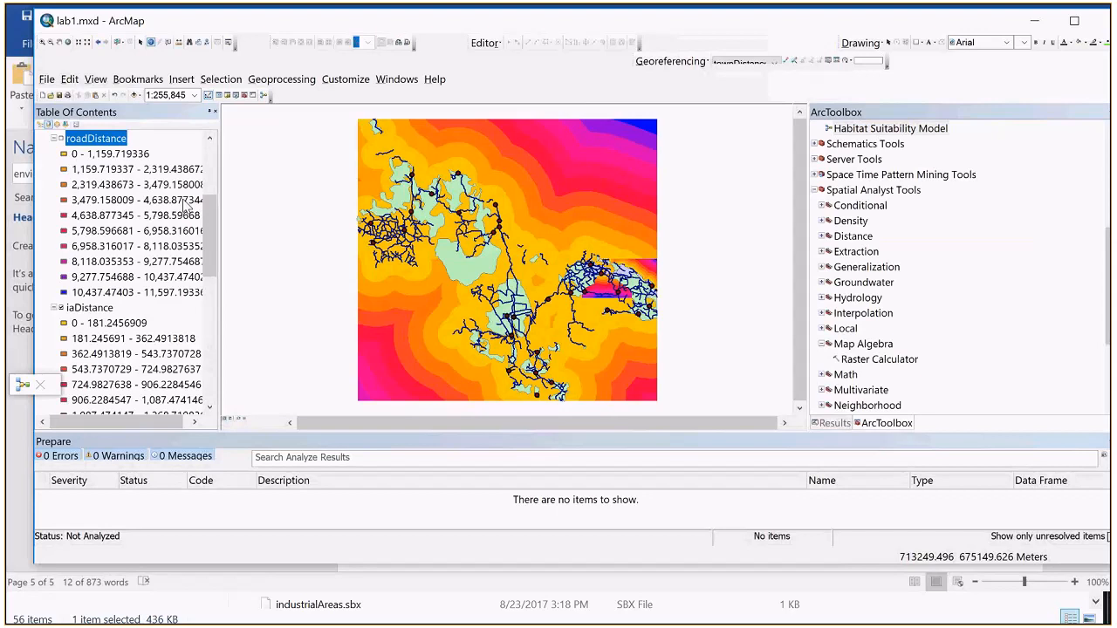
scroll(186, 203, "up", 4)
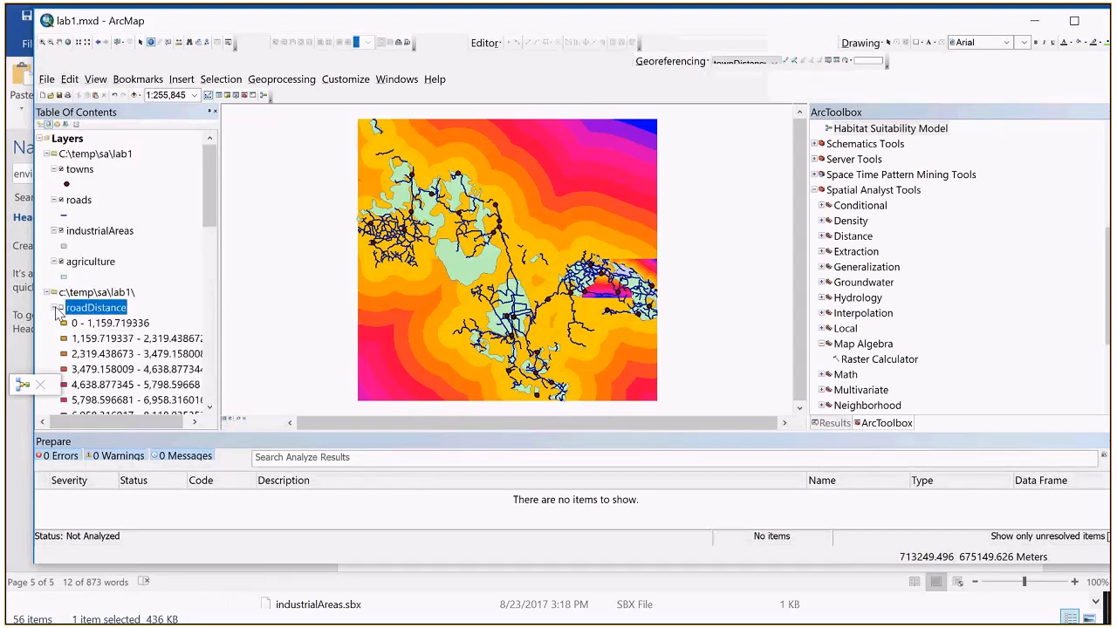
Step: Bring the minimized Habitat Suitability Model window back at full size and close it
left_click(24, 385)
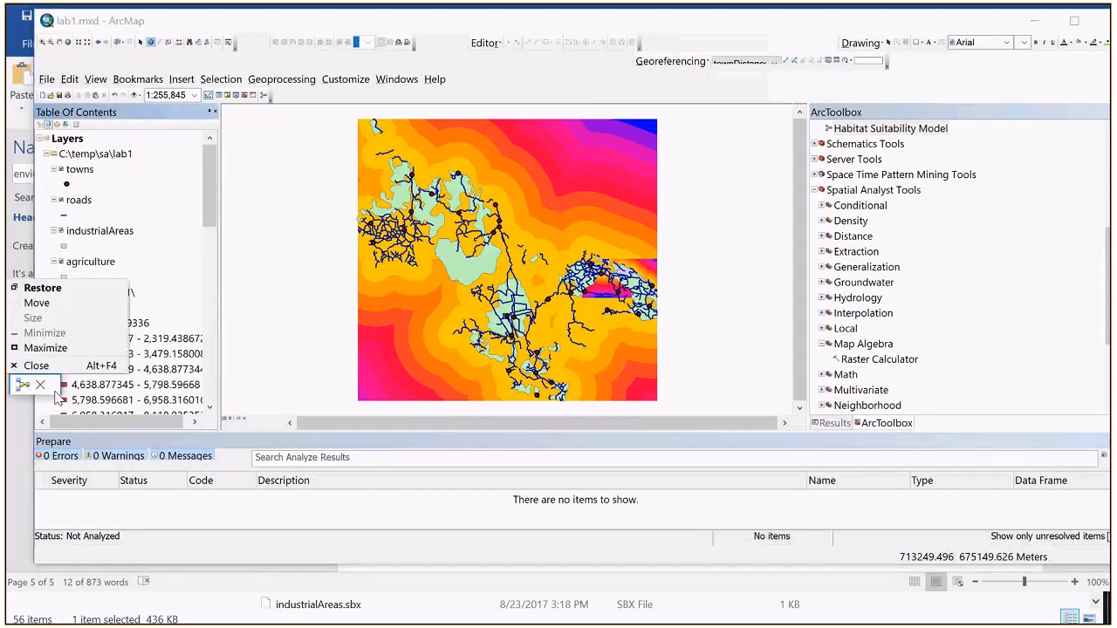
left_click(65, 401)
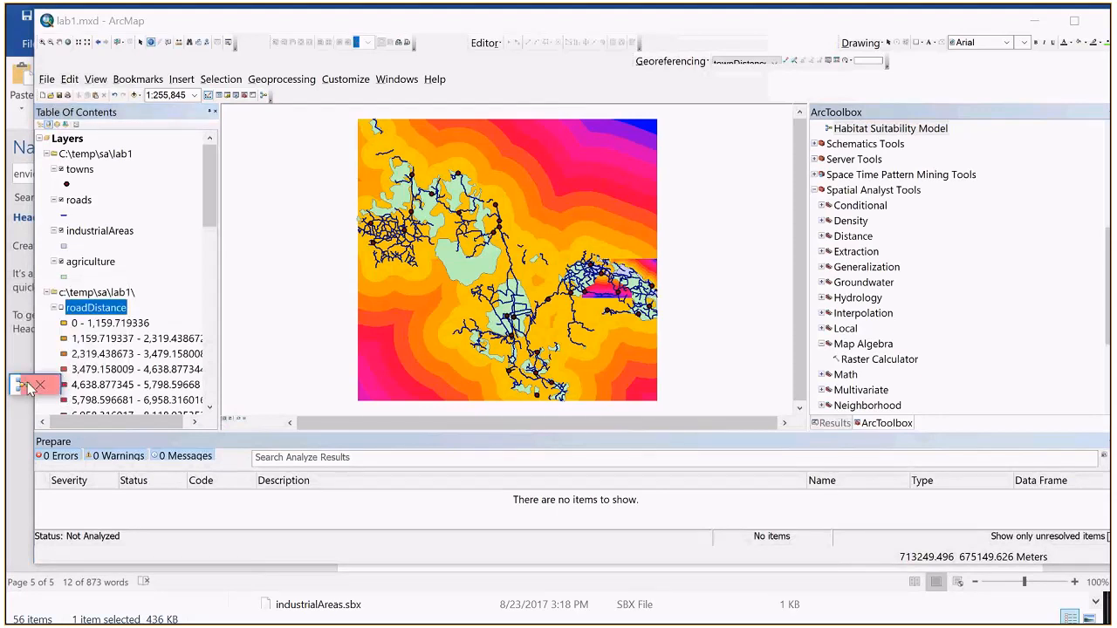
left_click(29, 386)
left_click(40, 347)
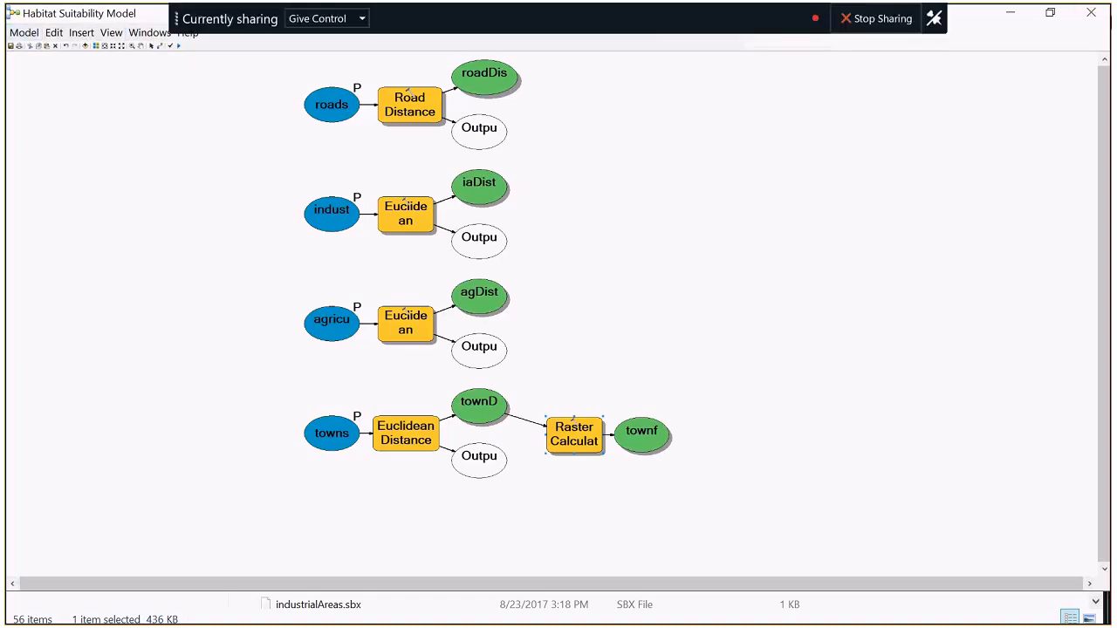
left_click(1101, 20)
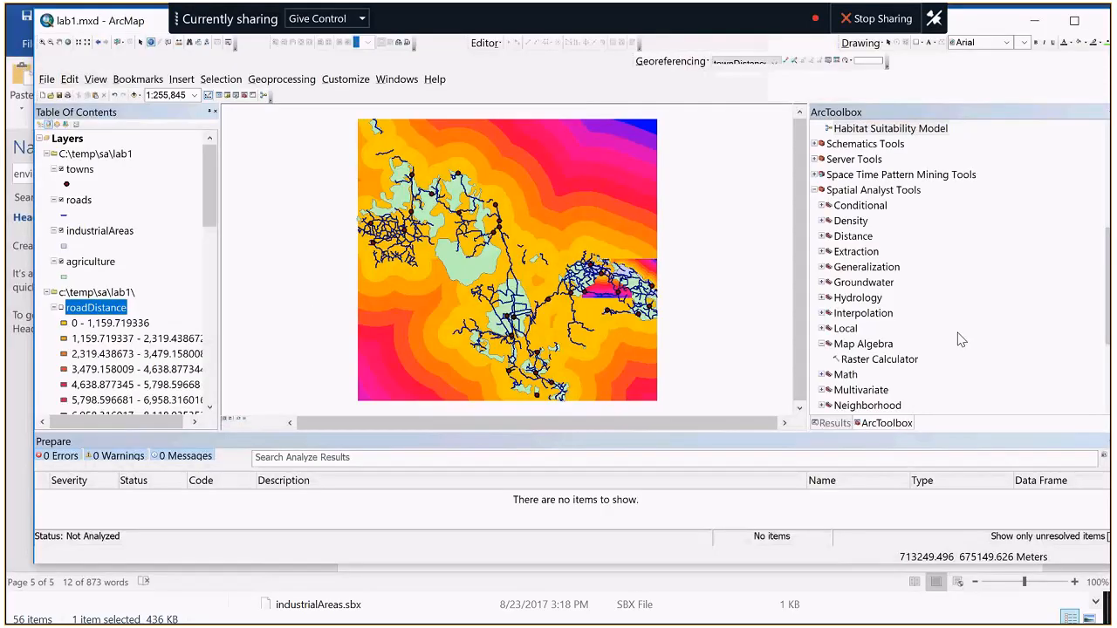
Step: Run the Habitat Suitability Model as a tool from SA-Week2 with its default towns, agriculture, industrialAreas and roads inputs, and dismiss the report
scroll(907, 188, "up", 1)
double_click(904, 177)
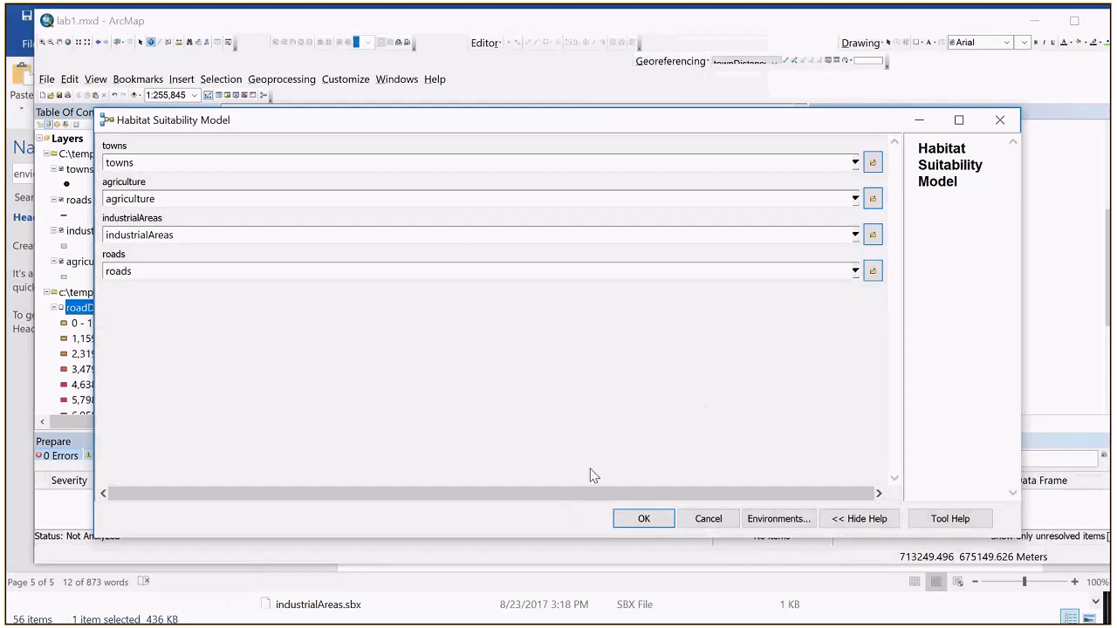
left_click(628, 521)
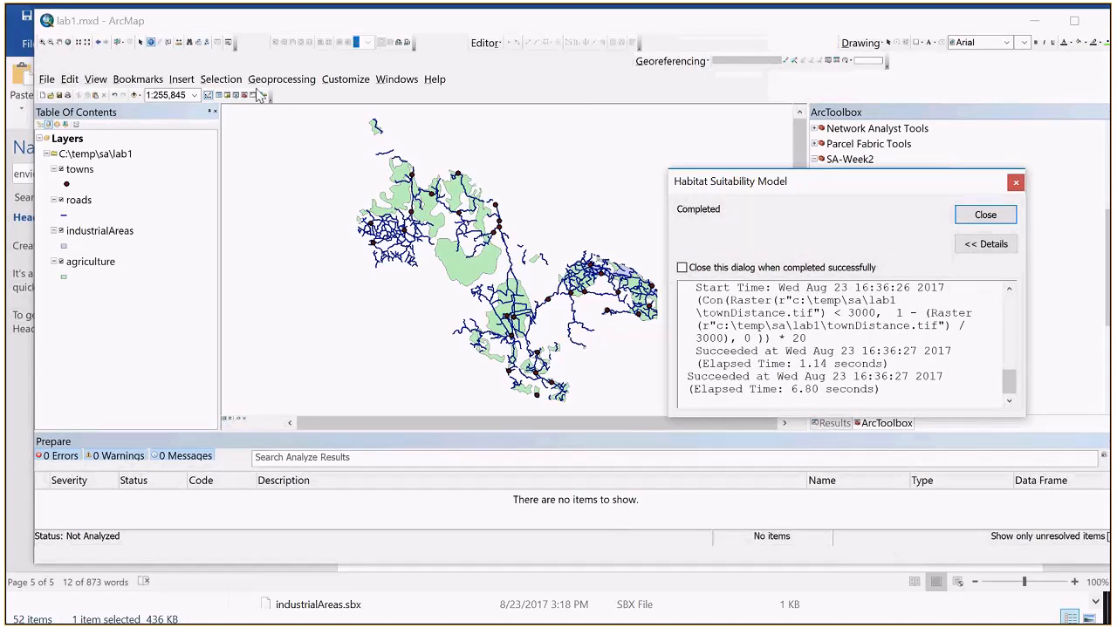
left_click(134, 96)
left_click(985, 215)
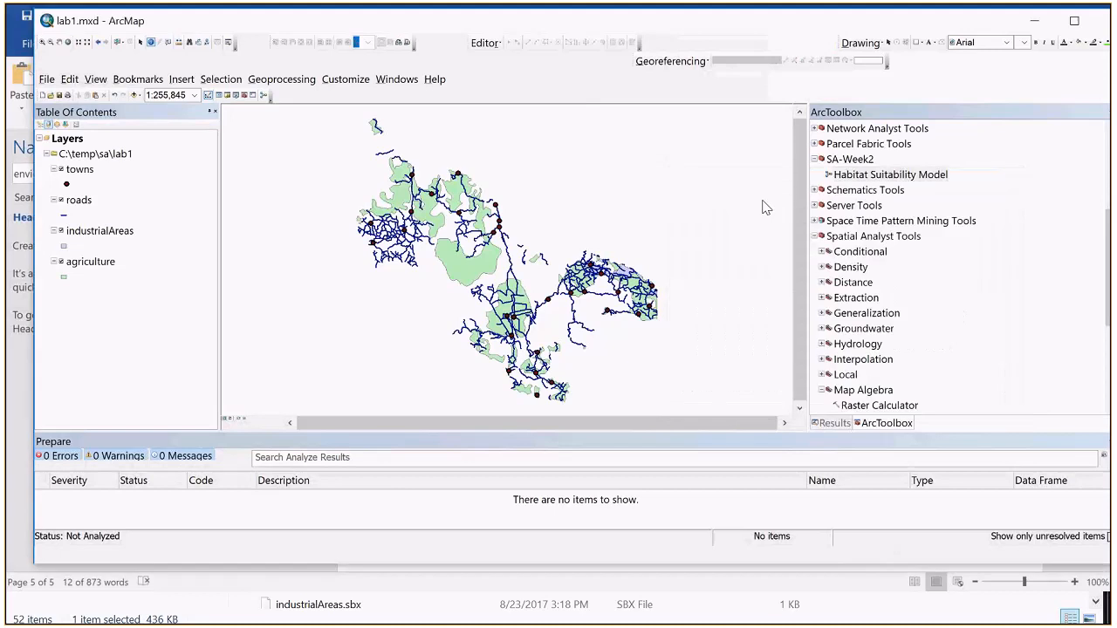
Step: Add townfactor.tif from the lab1 outputs folder to the map and build pyramids with Nearest Neighbor resampling
left_click(134, 95)
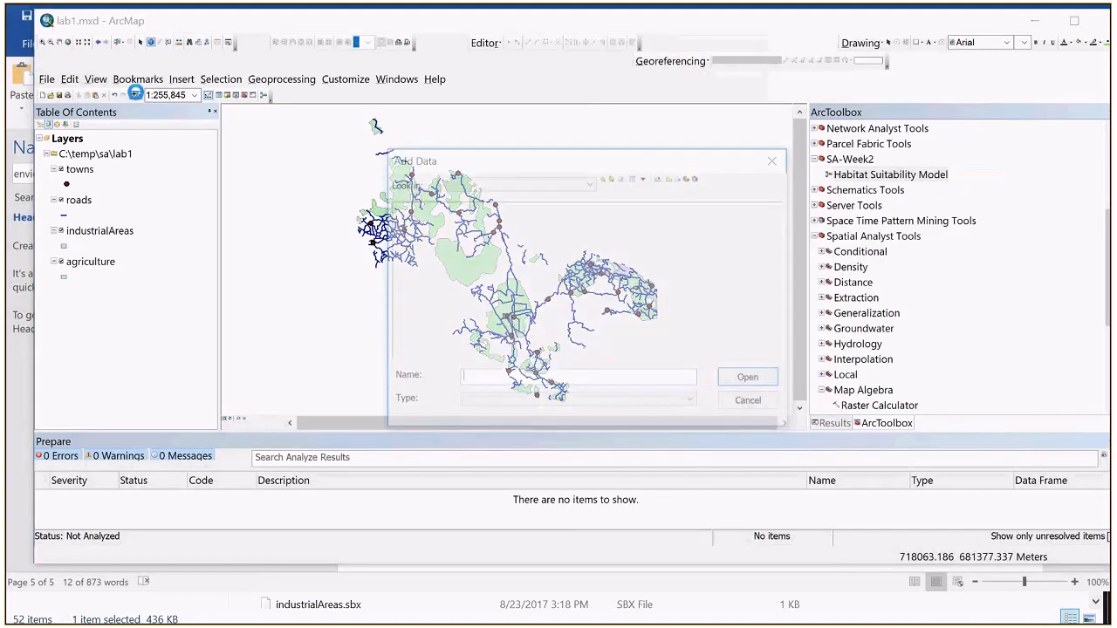
double_click(410, 206)
left_click(422, 207)
left_click(749, 378)
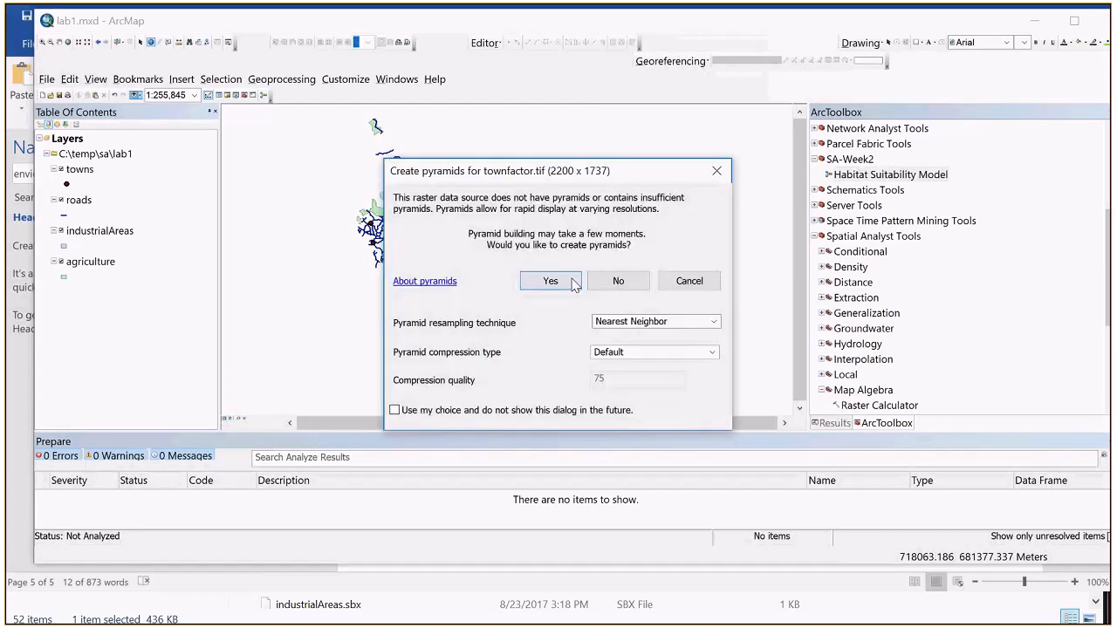
left_click(555, 278)
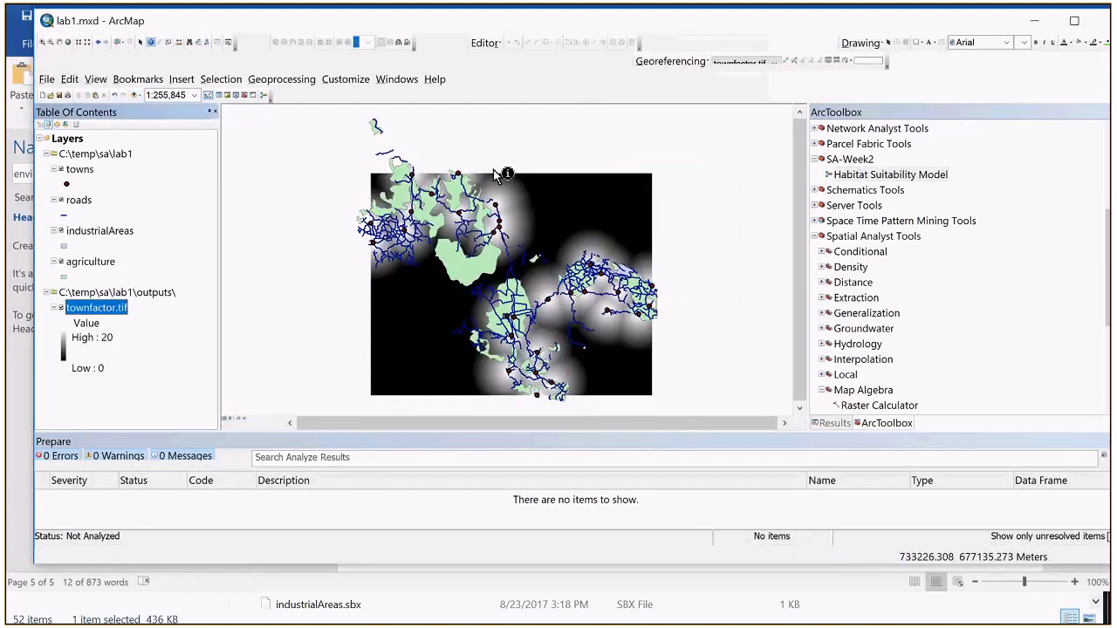
Step: Change the stretched symbology of townfactor.tif to the color ramp running from pale yellow through red and magenta to dark blue
double_click(114, 307)
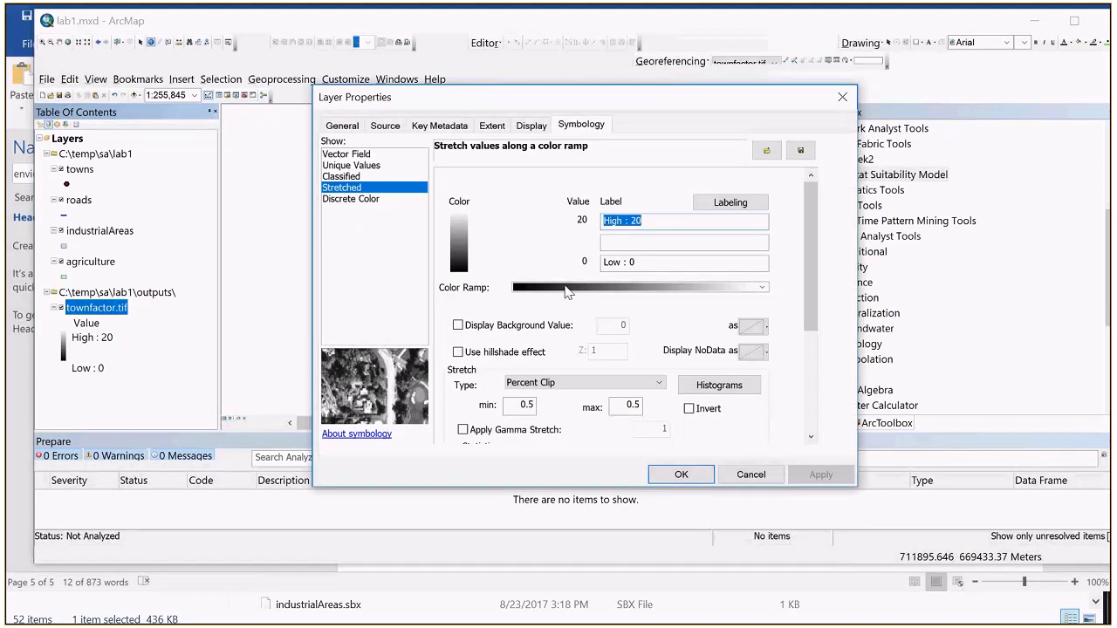
left_click(567, 293)
left_click(563, 366)
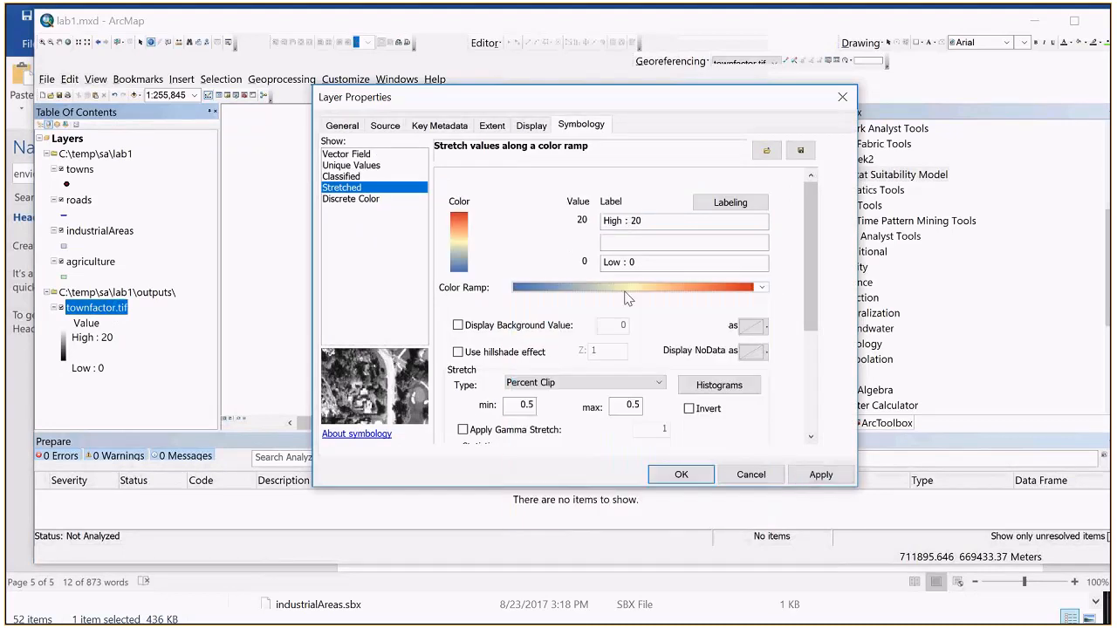
left_click(625, 295)
left_click(614, 403)
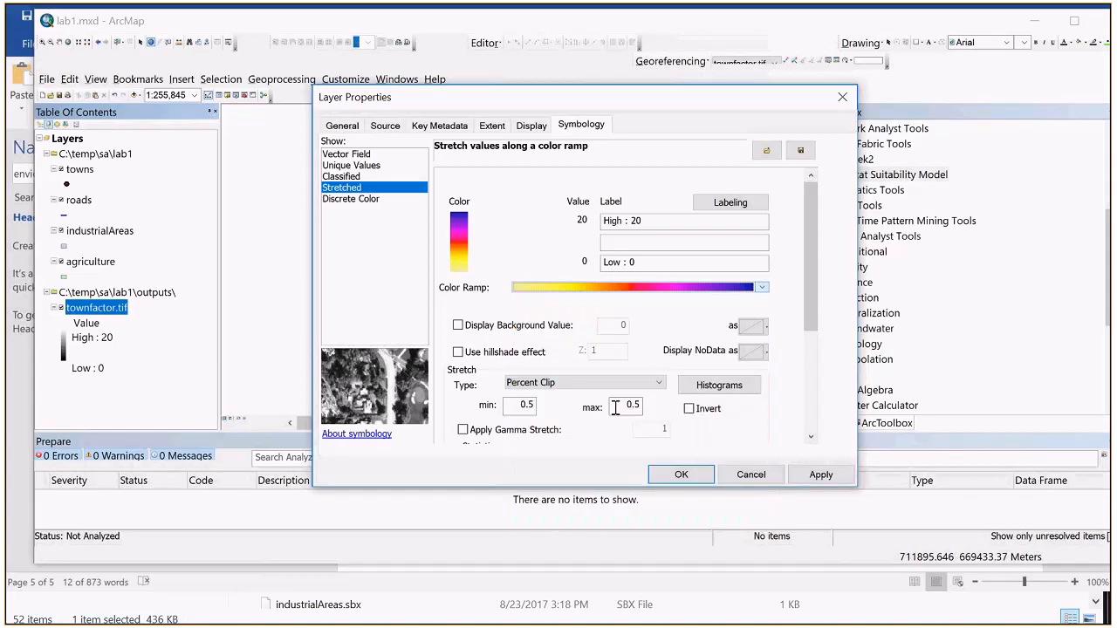
left_click(680, 475)
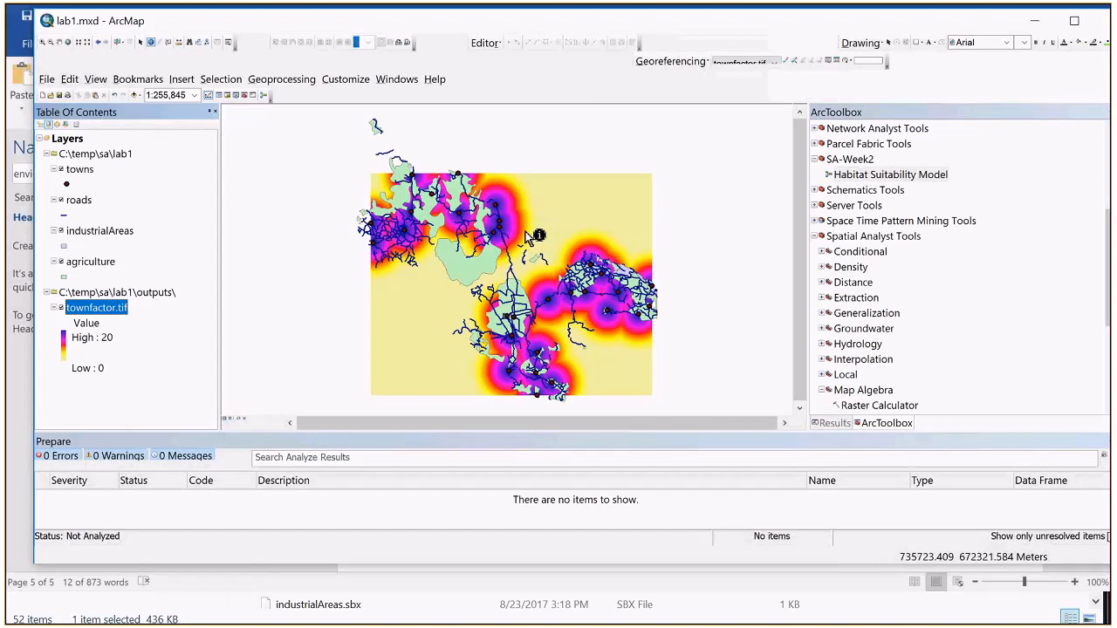
Step: Remove the townfactor.tif layer from the map and check the outputs folder for data without adding anything
right_click(98, 317)
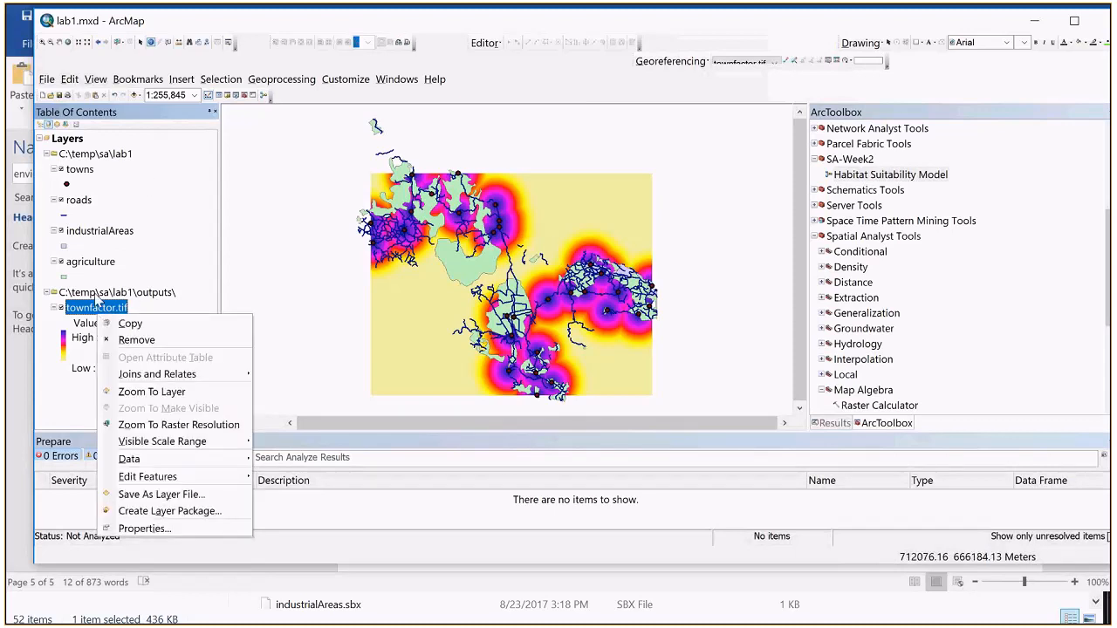
left_click(136, 340)
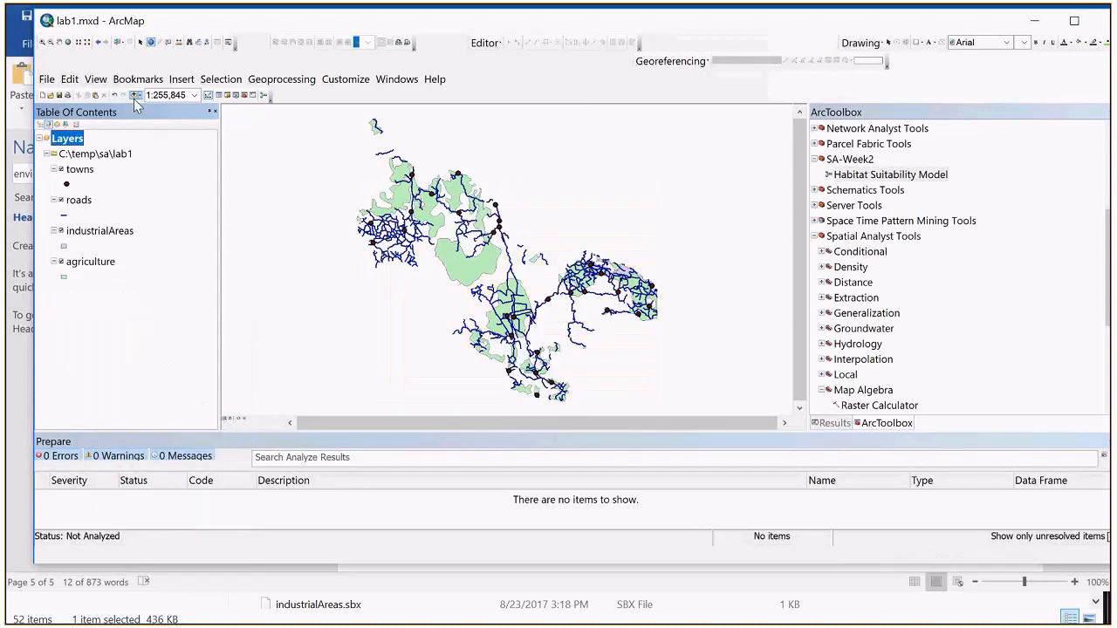
left_click(135, 96)
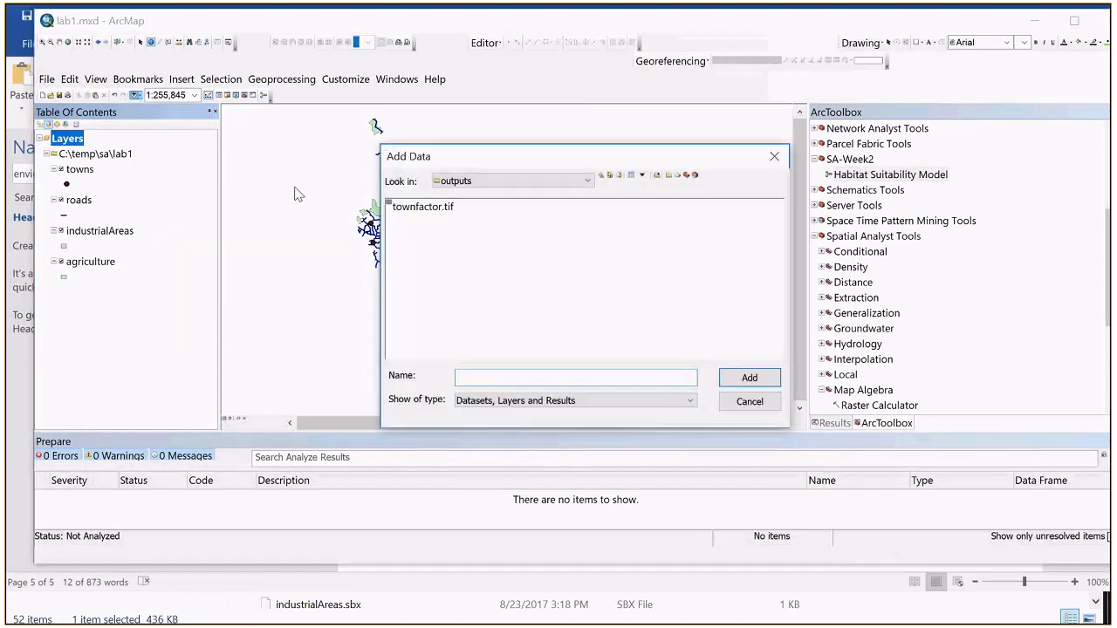
left_click(535, 183)
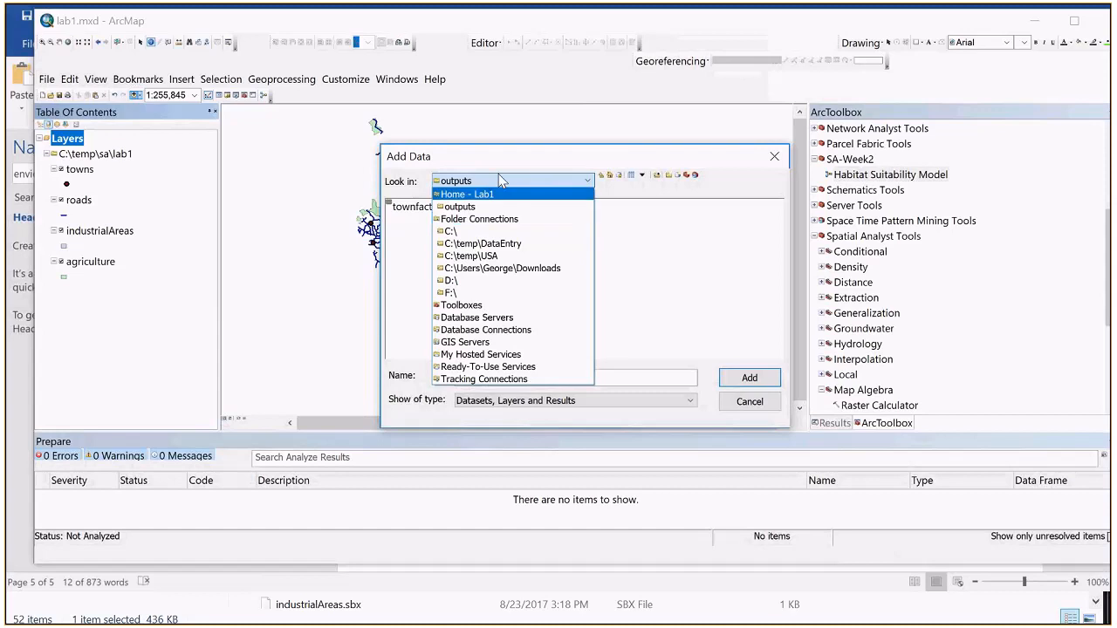
left_click(502, 180)
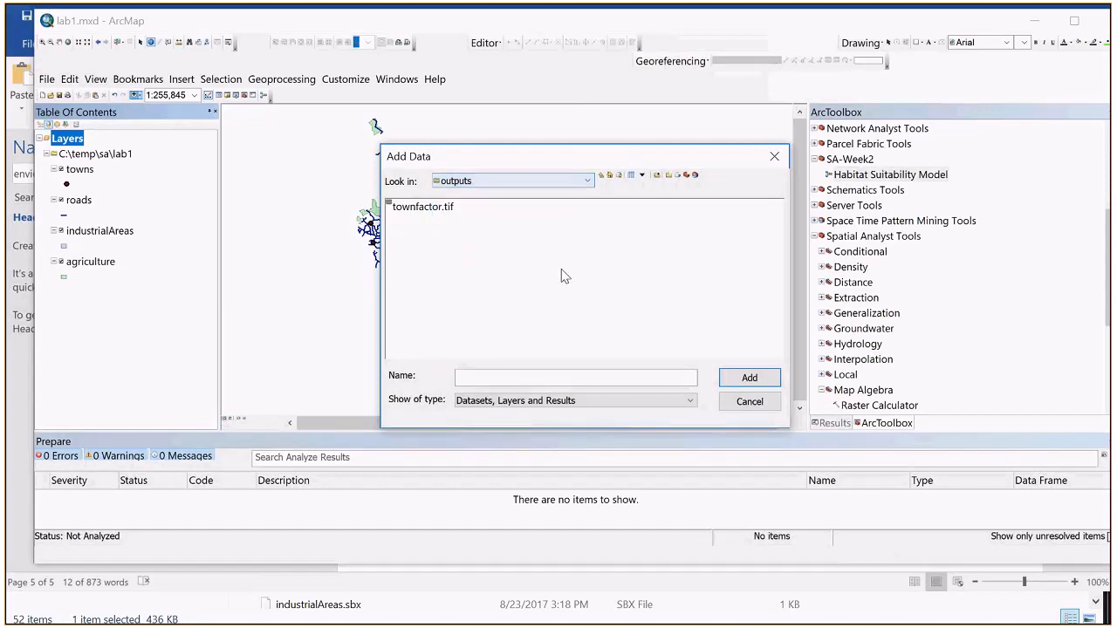
left_click(748, 400)
Step: Open the Habitat Suitability Model from SA-Week2 for editing and go through the options of the town factor output
right_click(888, 176)
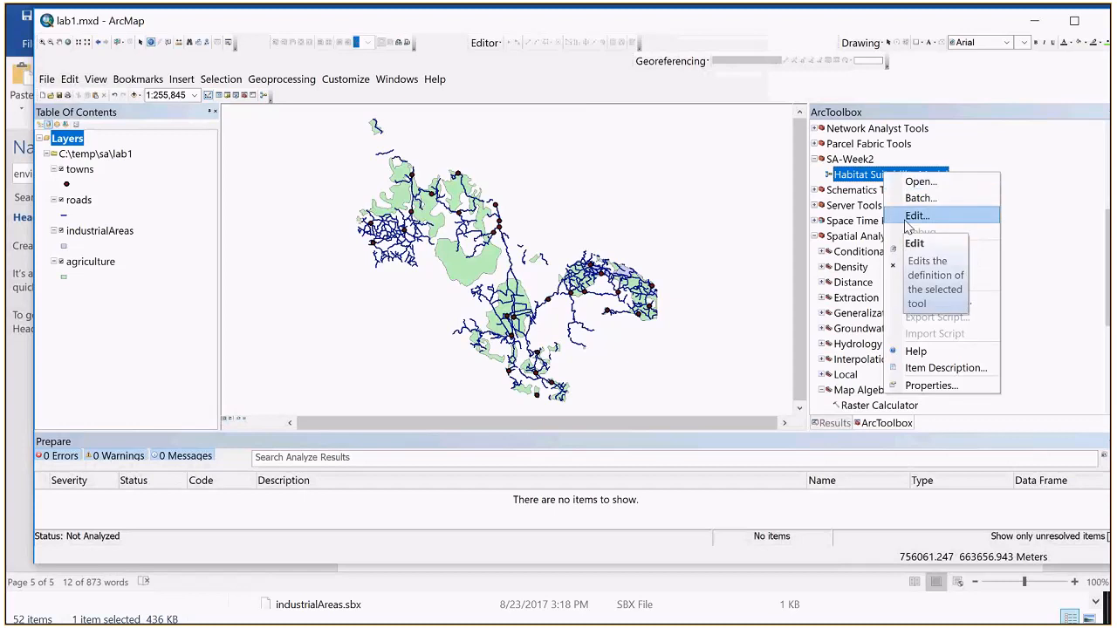
left_click(913, 215)
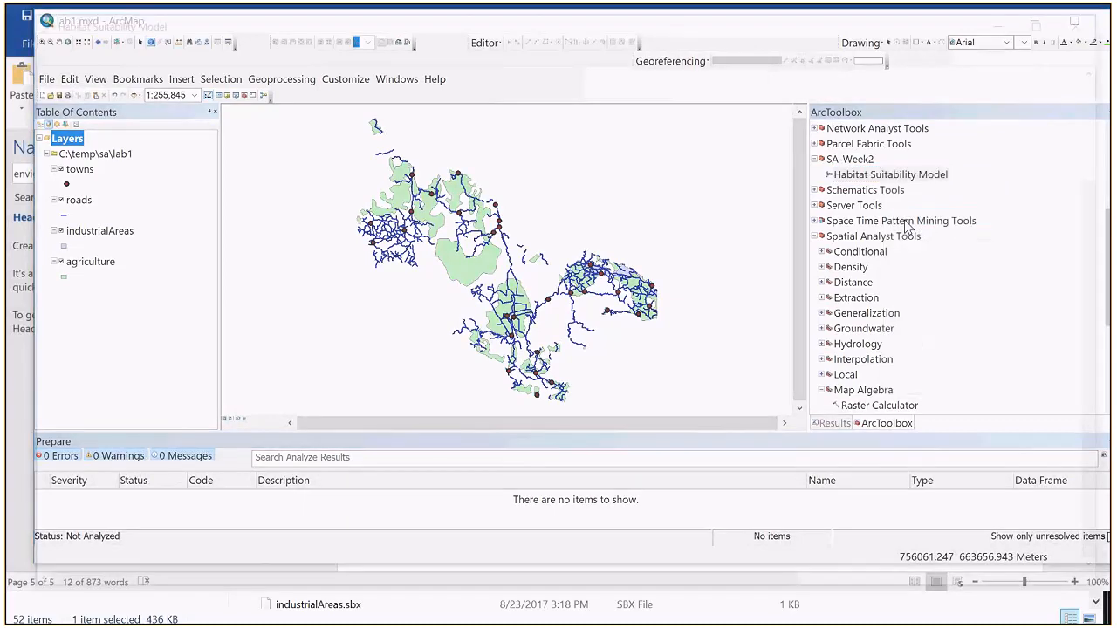
right_click(641, 428)
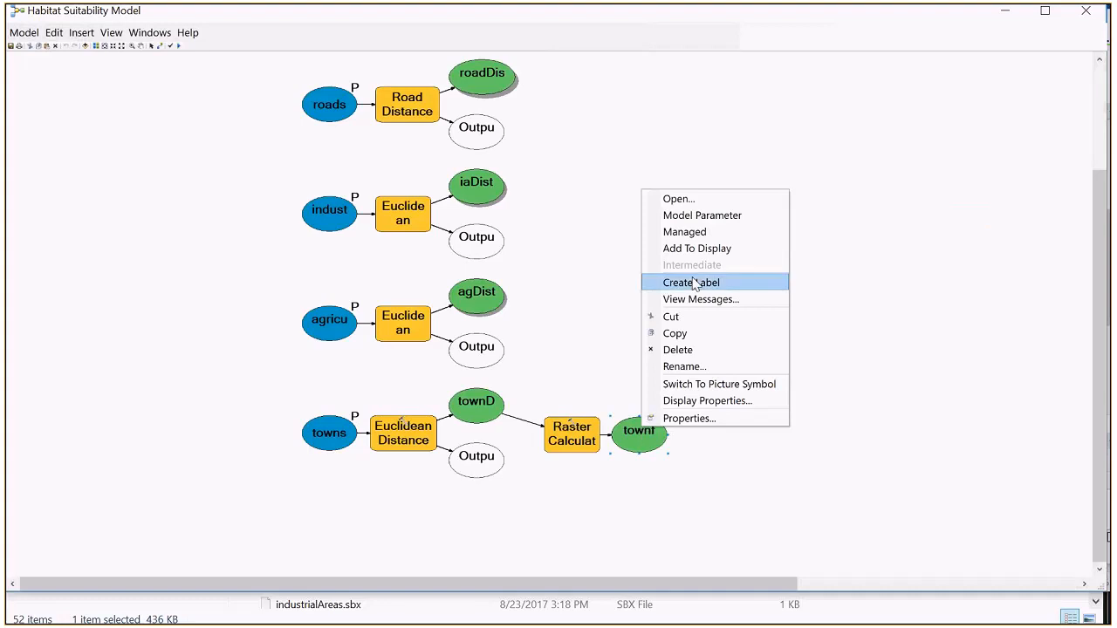
left_click(694, 252)
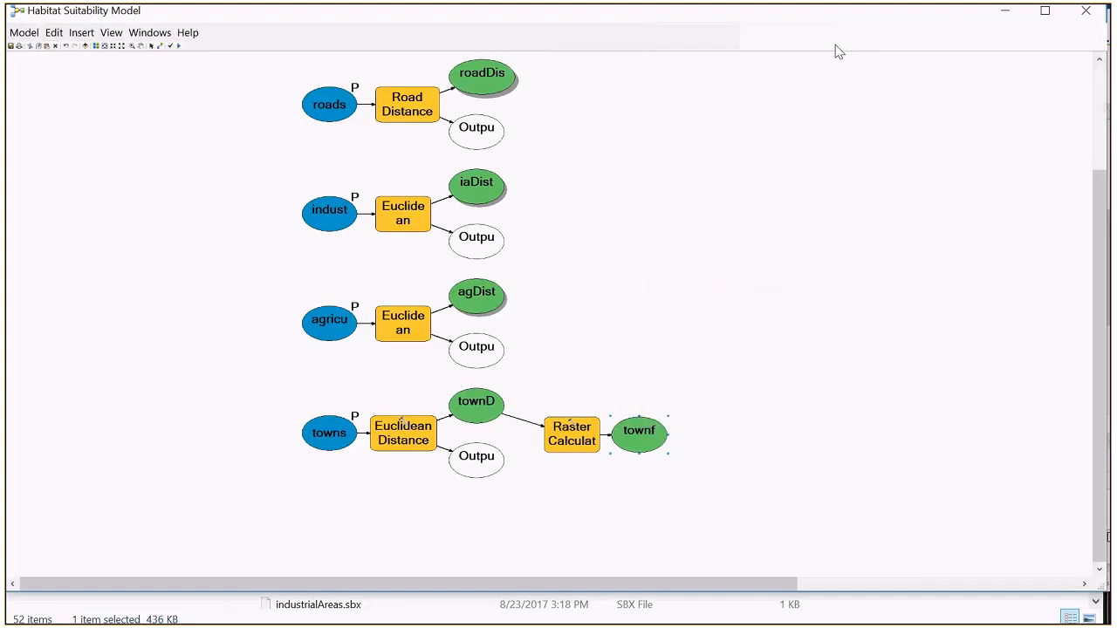
Step: Run the whole model from its editing window, dismiss the report and minimize the model, and remove the townDistance layer from the map
left_click(178, 45)
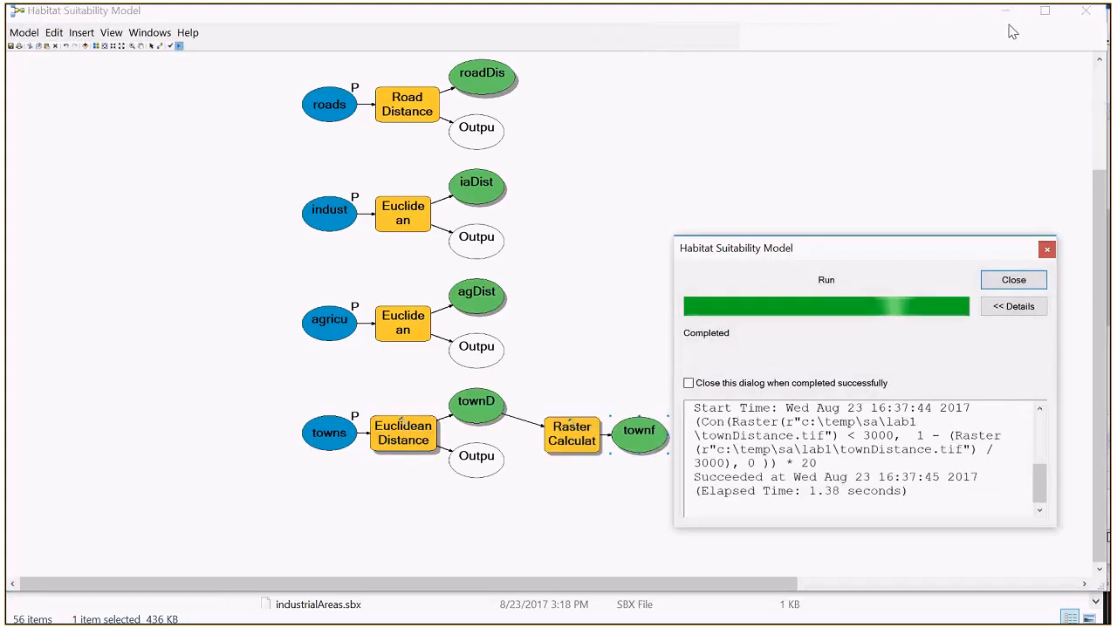
left_click(1017, 280)
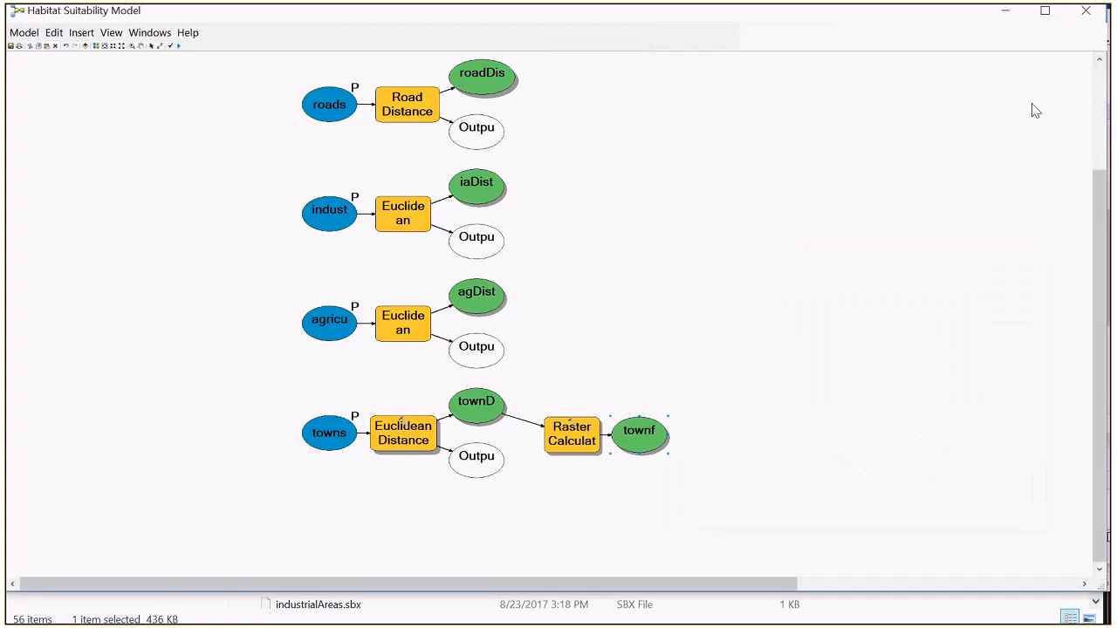
left_click(1004, 17)
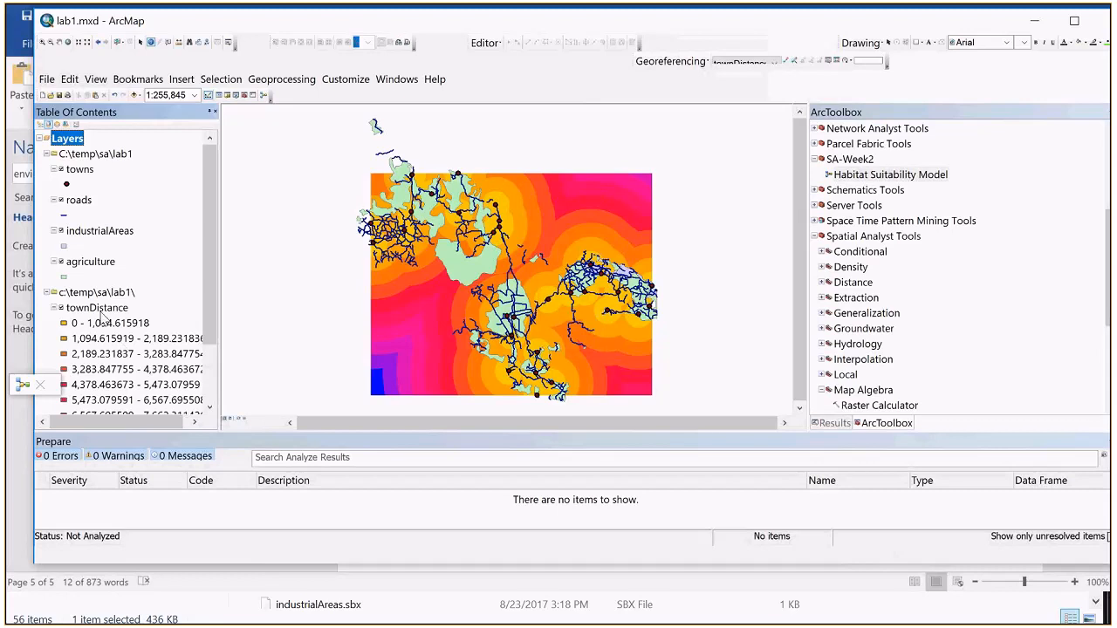
right_click(105, 311)
left_click(122, 340)
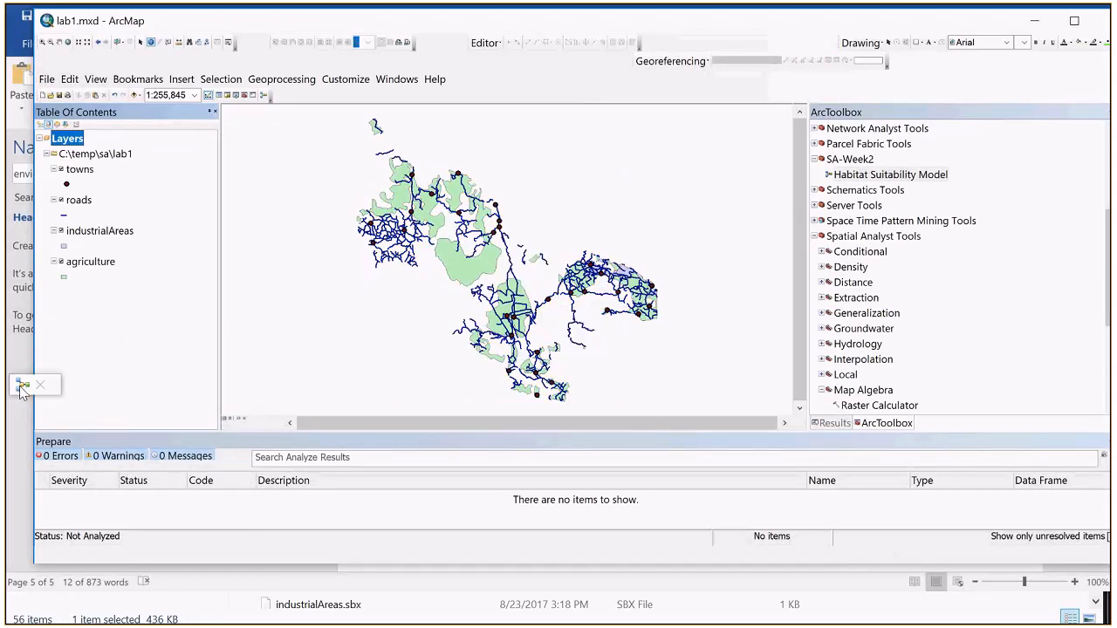
Step: Restore the minimized Habitat Suitability Model window and try to run the whole model again
left_click(22, 386)
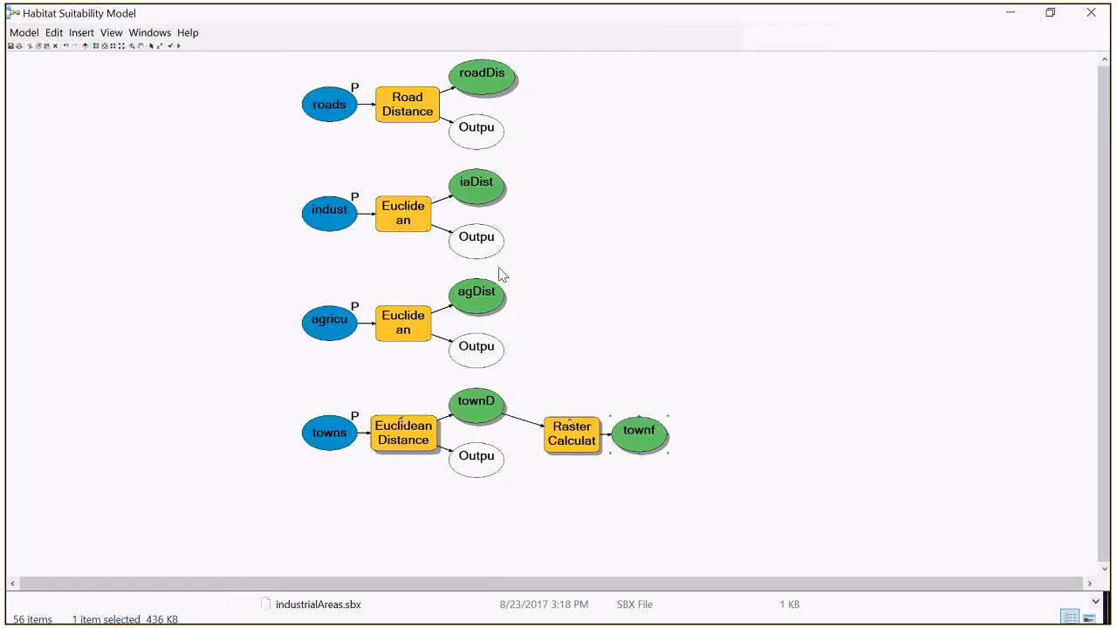
left_click(179, 45)
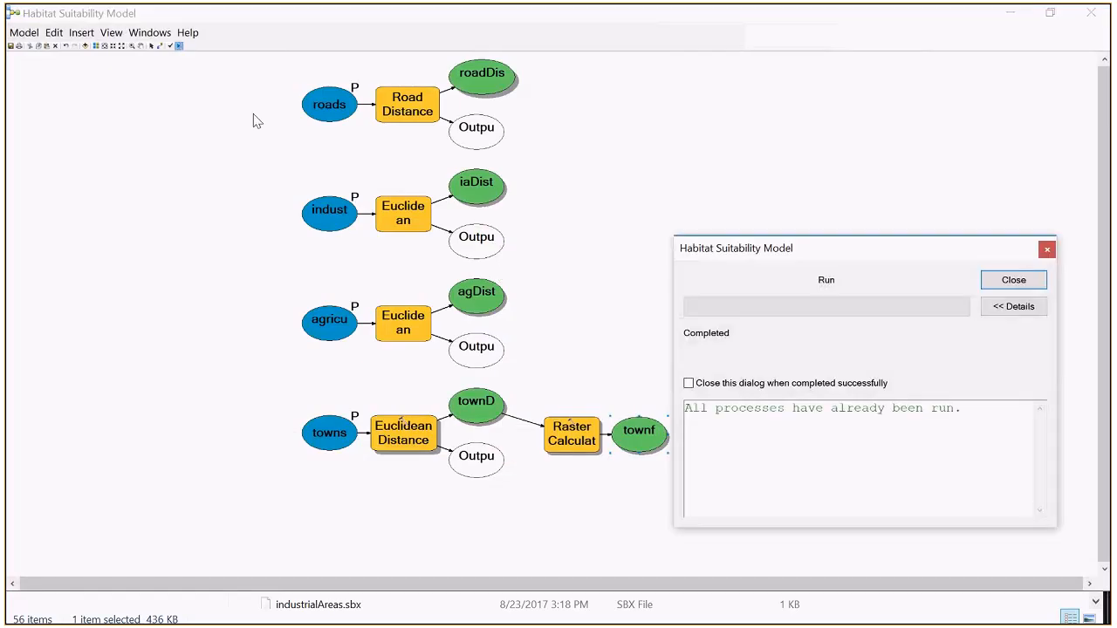
left_click(1032, 281)
Step: Run only the model's Raster Calculator process, minimize the model, and remove the resulting townfactor layer from the map
right_click(577, 447)
left_click(613, 273)
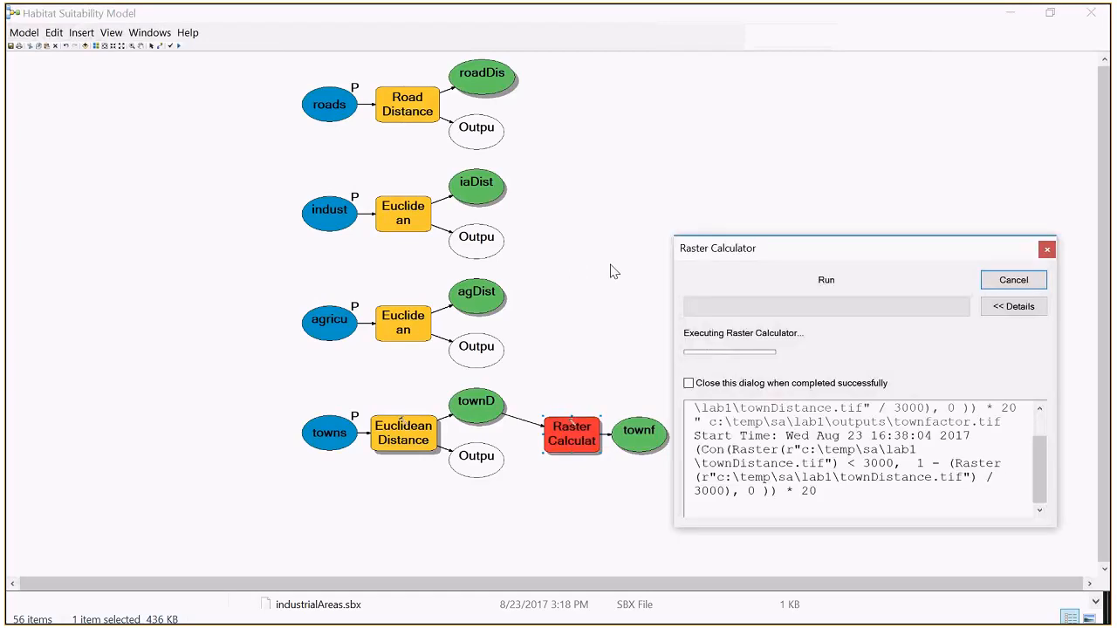
left_click(1009, 280)
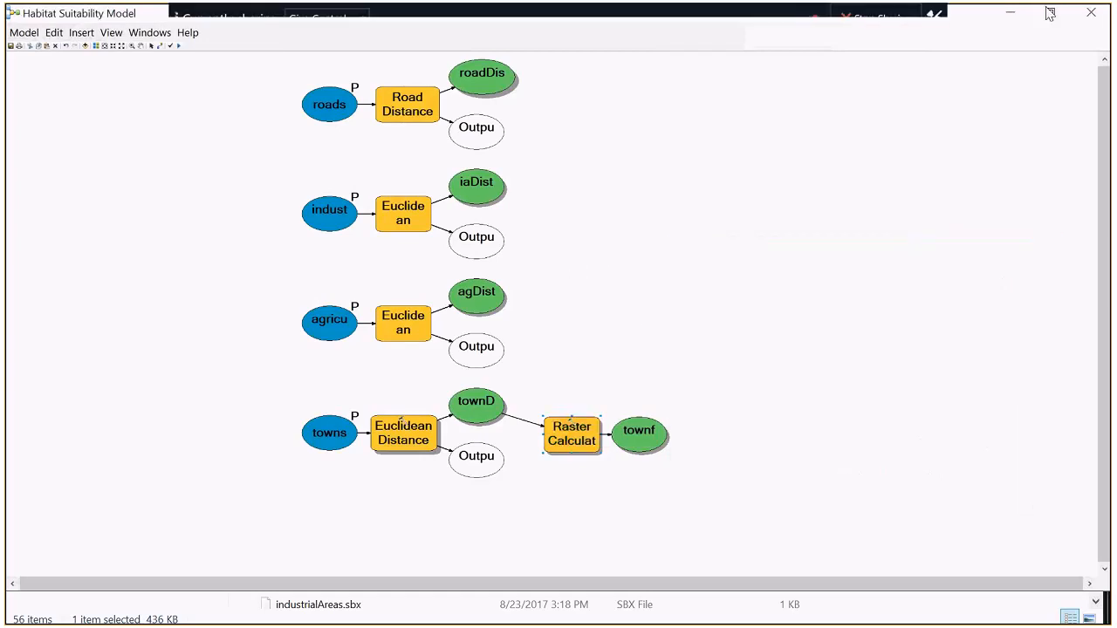
left_click(1010, 12)
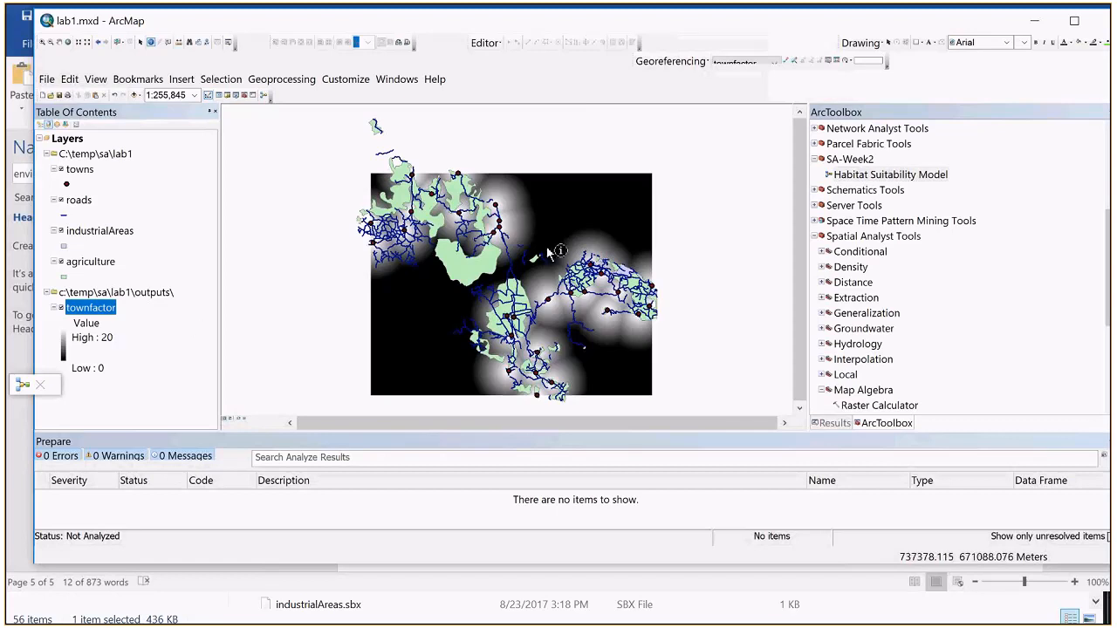
right_click(96, 307)
left_click(174, 332)
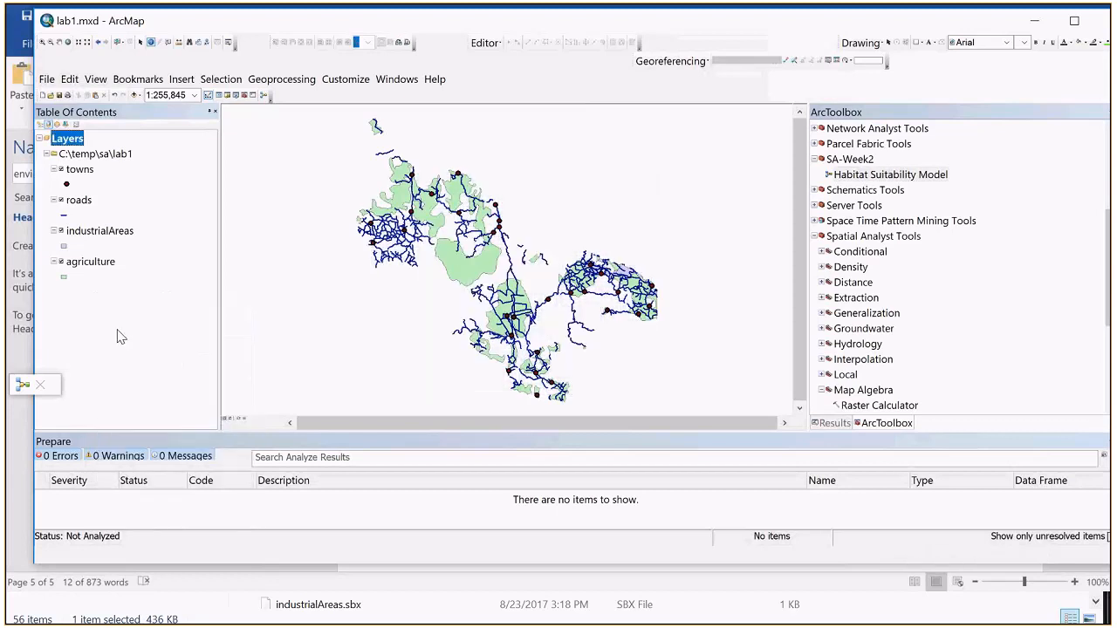
Step: Open the Habitat Suitability Model tool, review its raster analysis cell size environment, and set the processing extent to Same as Display
right_click(882, 175)
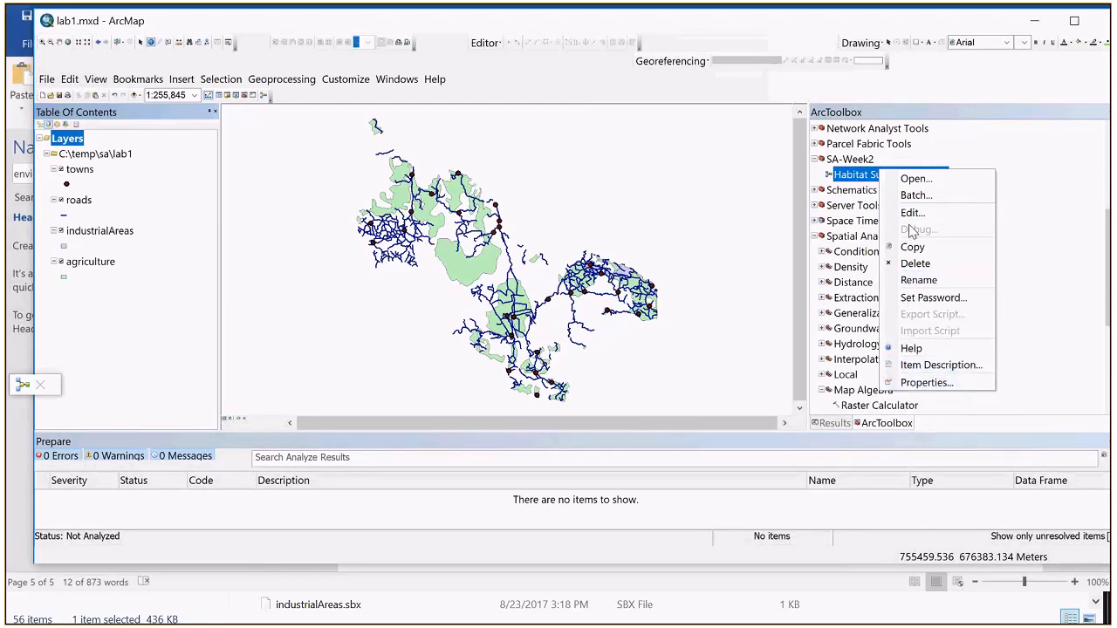
double_click(871, 177)
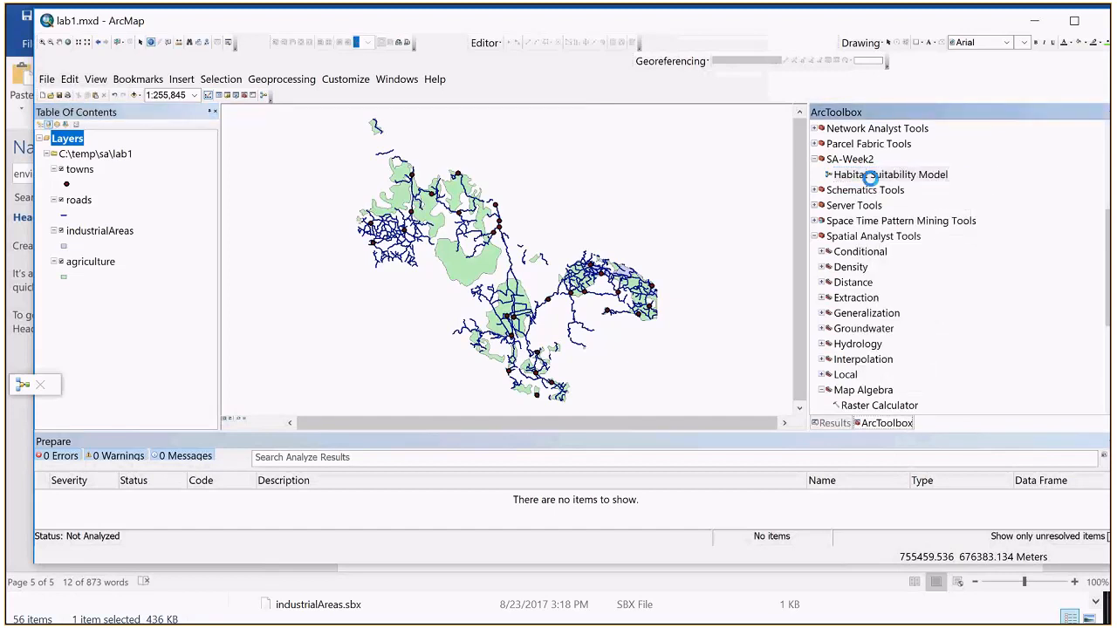
left_click(763, 520)
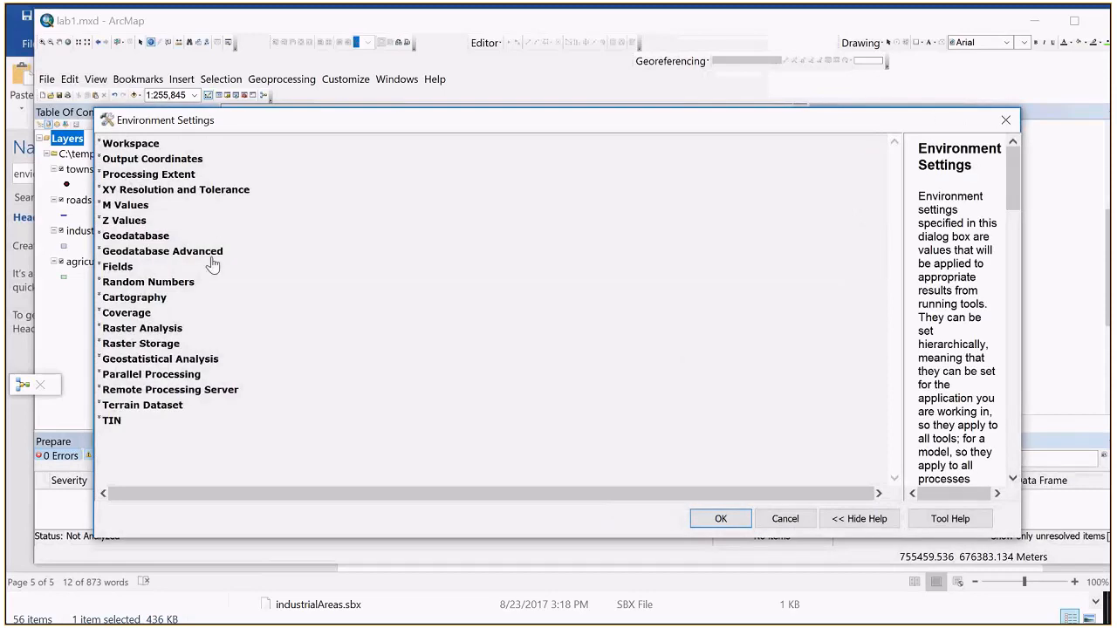
left_click(141, 330)
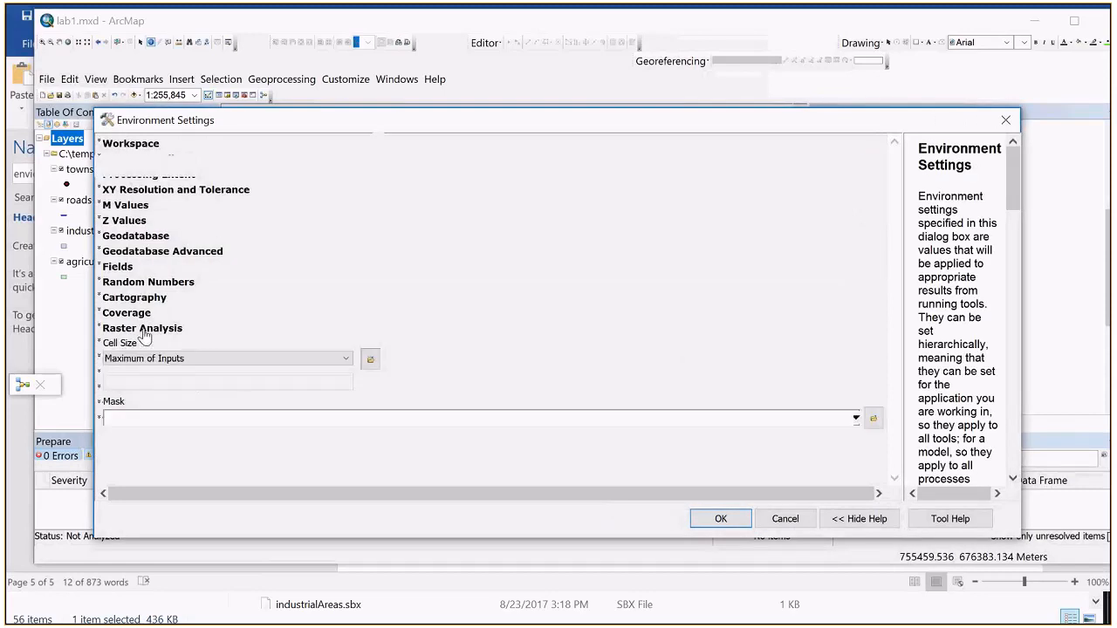
left_click(193, 361)
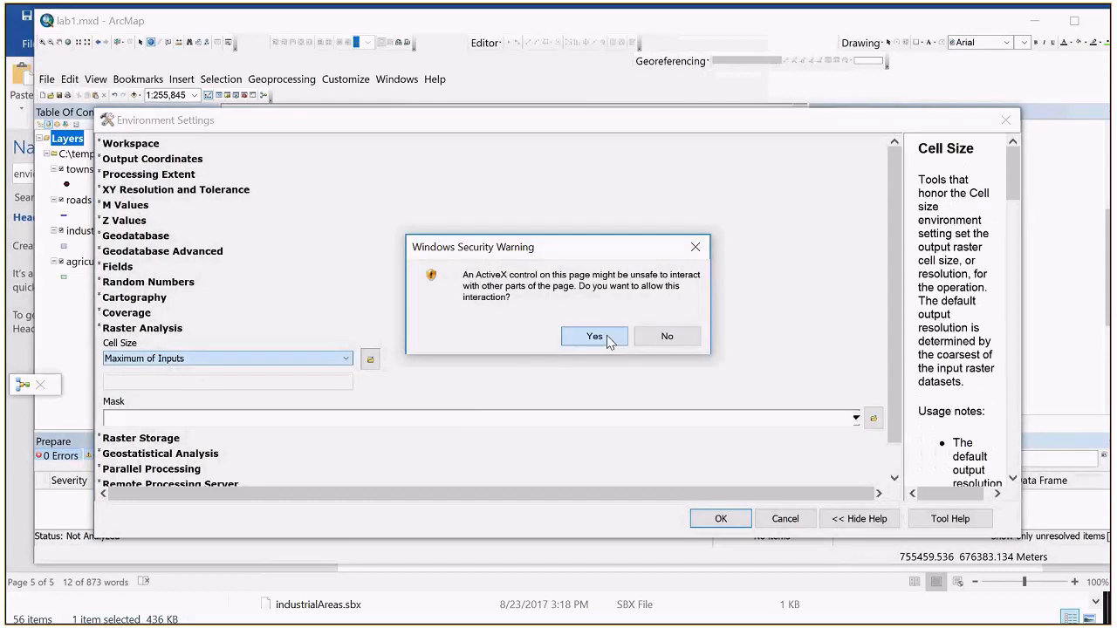
left_click(661, 336)
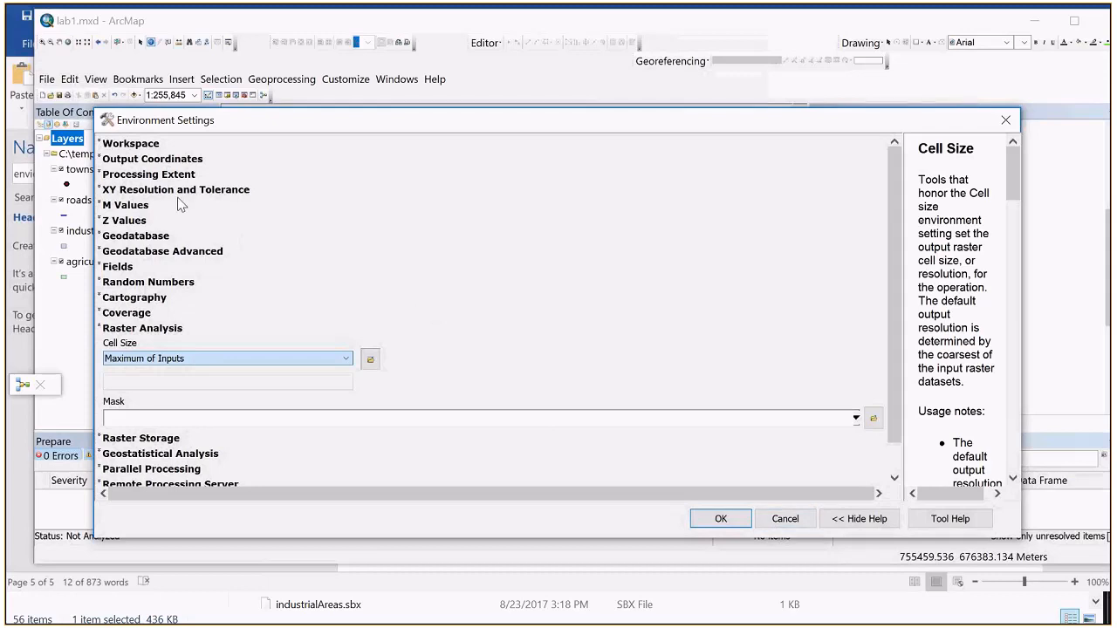
left_click(124, 174)
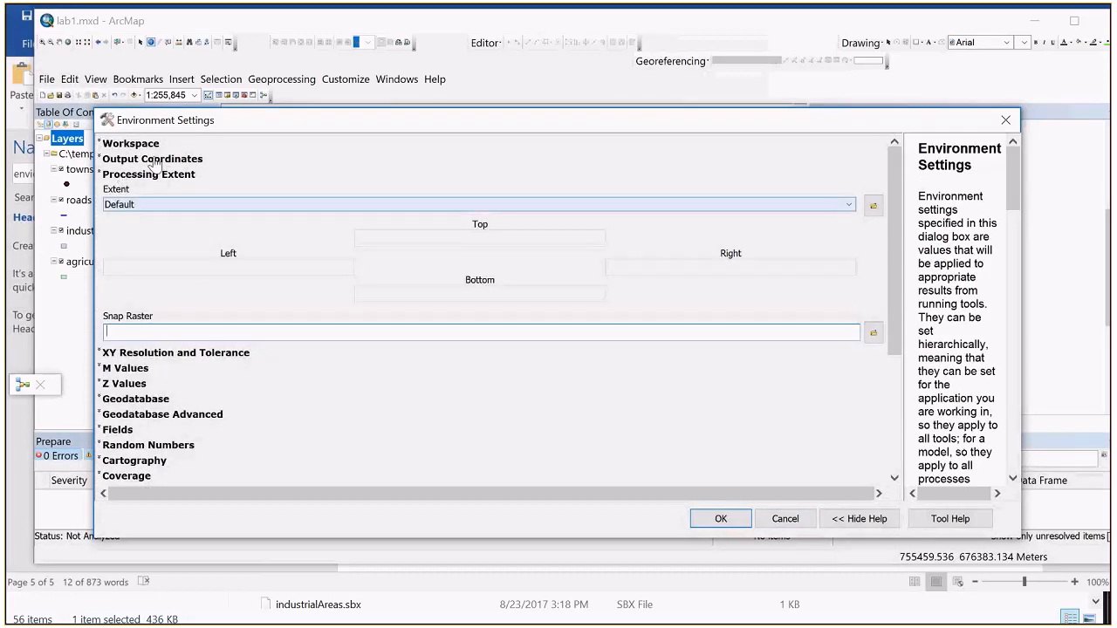
left_click(157, 206)
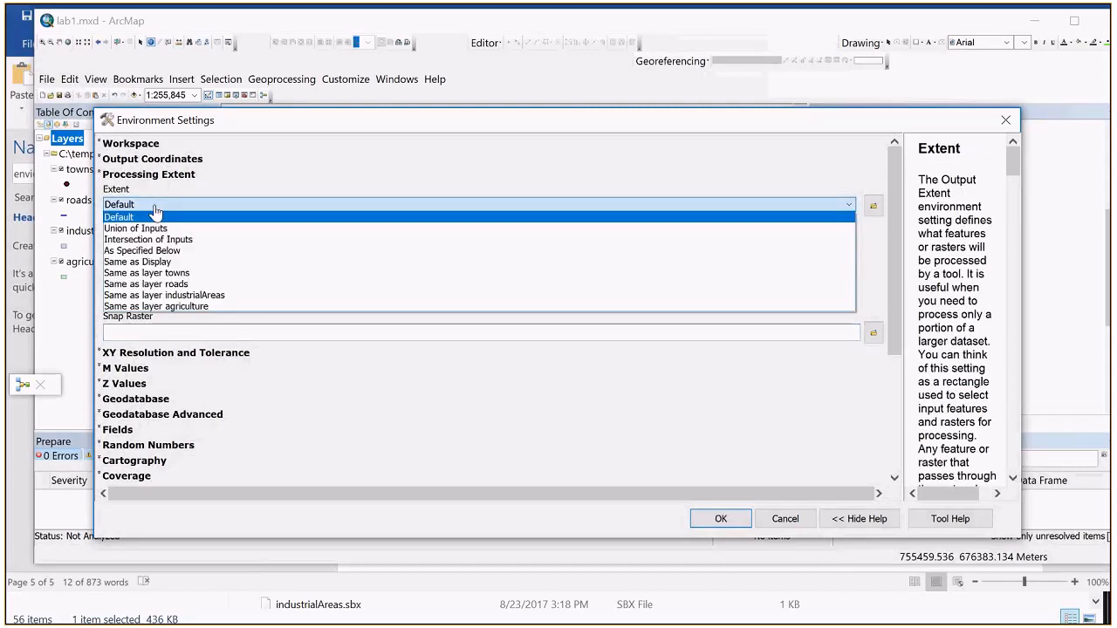
left_click(635, 263)
left_click(731, 519)
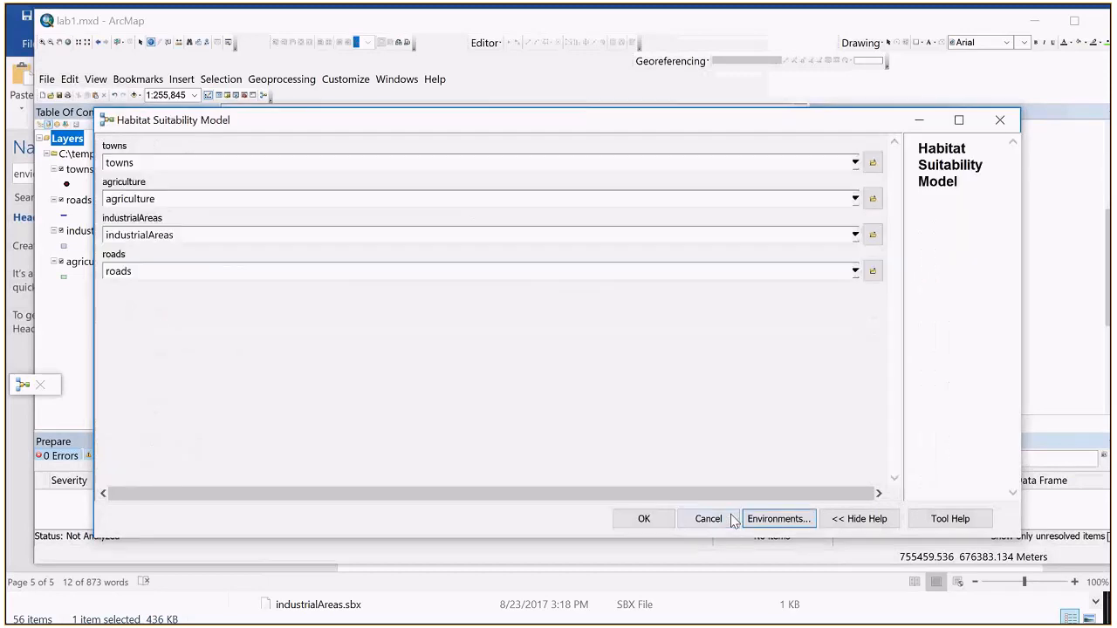
Step: Run the Habitat Suitability Model tool, dismiss its report, and add townfactor.tif from the outputs folder to the map, building its pyramids
left_click(661, 520)
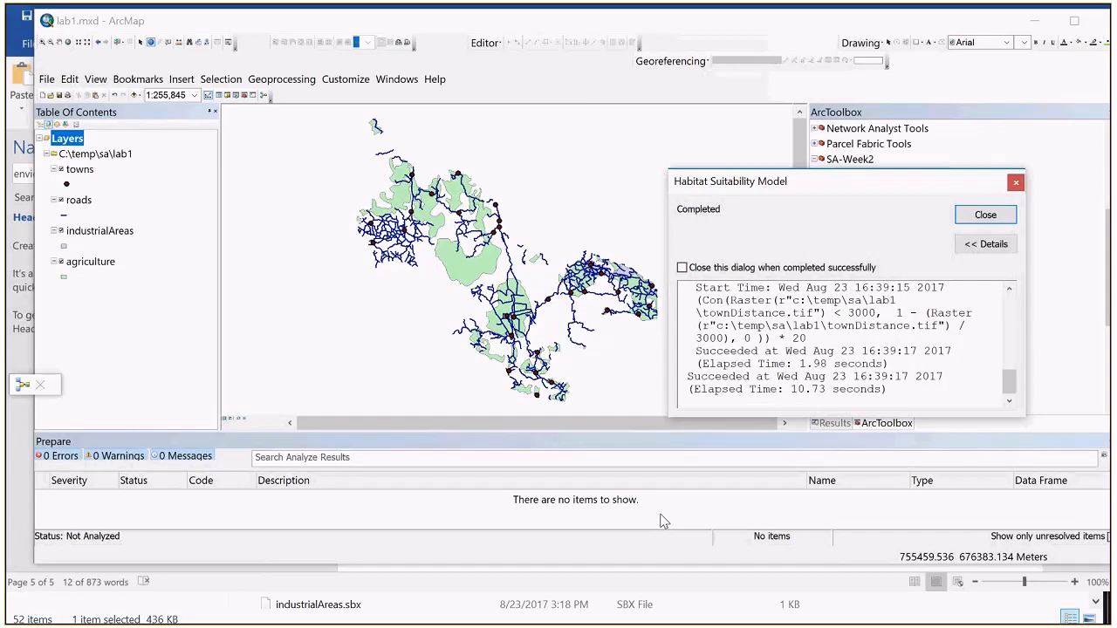
left_click(985, 215)
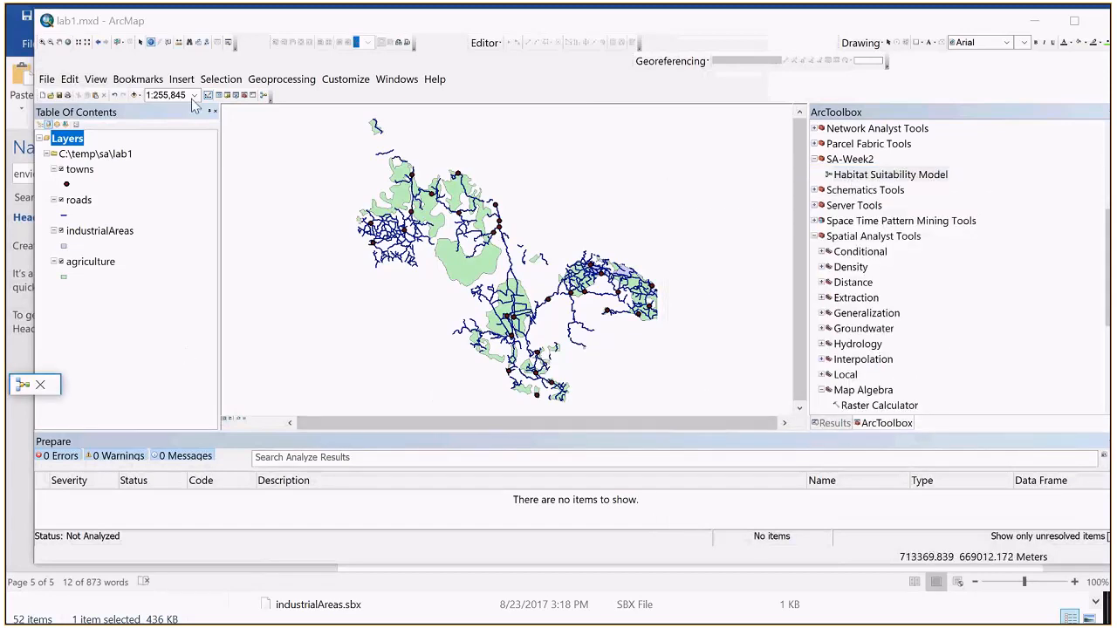
left_click(133, 96)
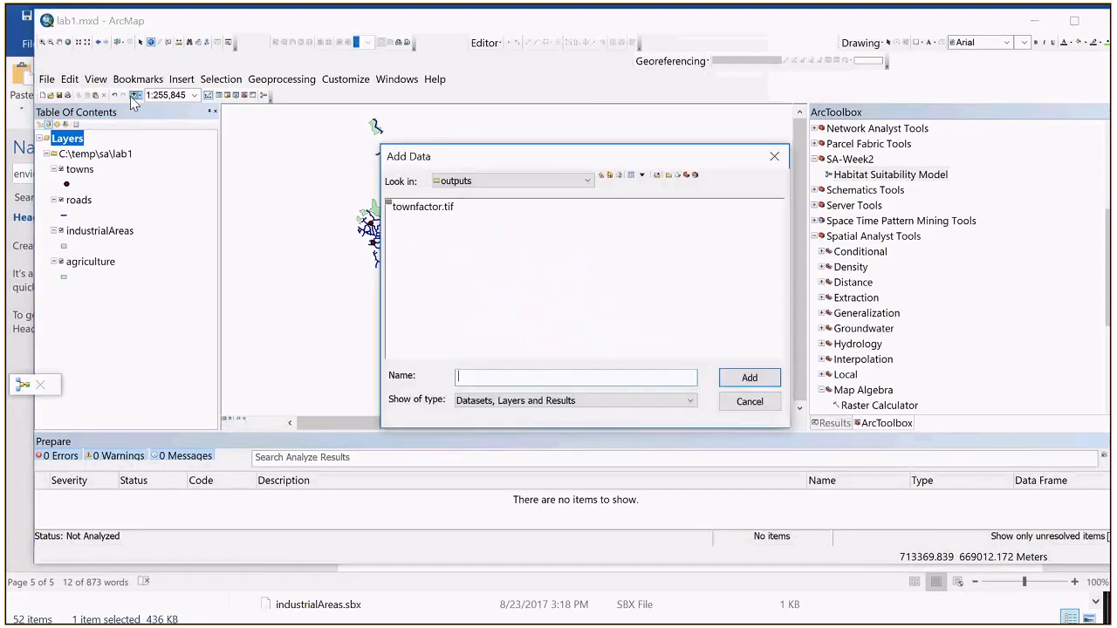
double_click(427, 210)
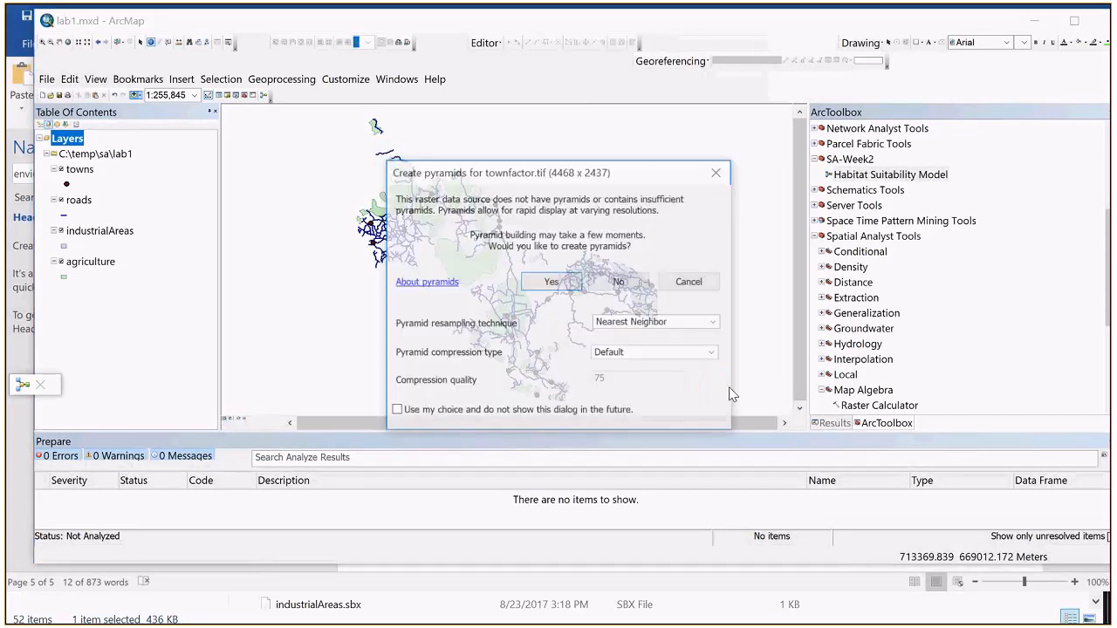
left_click(578, 280)
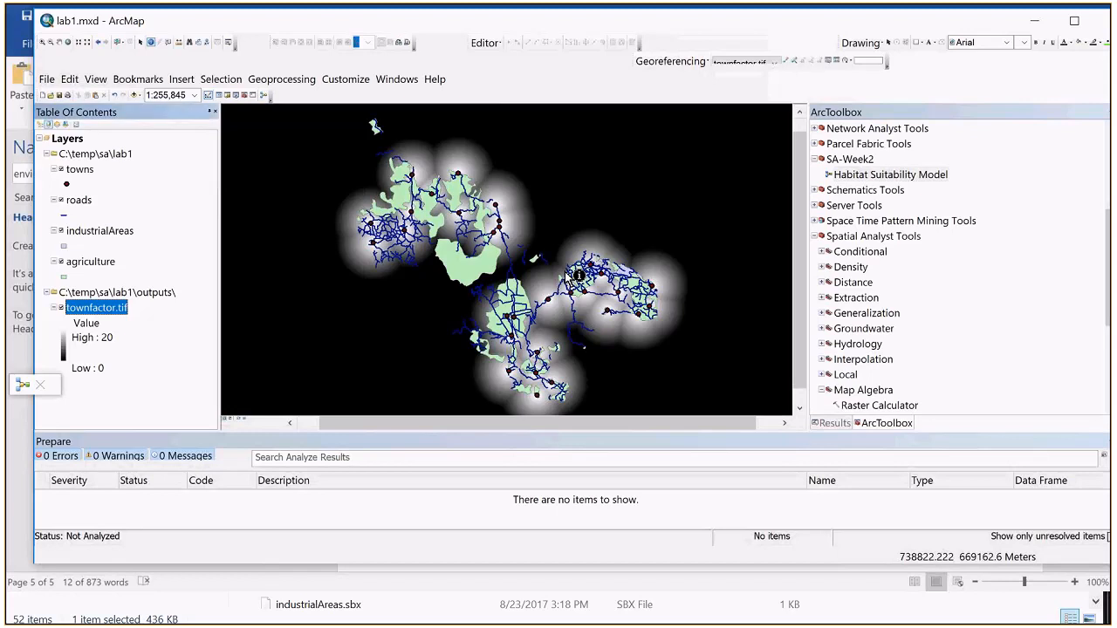
Step: Toggle the agriculture layer off and back on, and collapse the industrialAreas legend and hide that layer
left_click(61, 262)
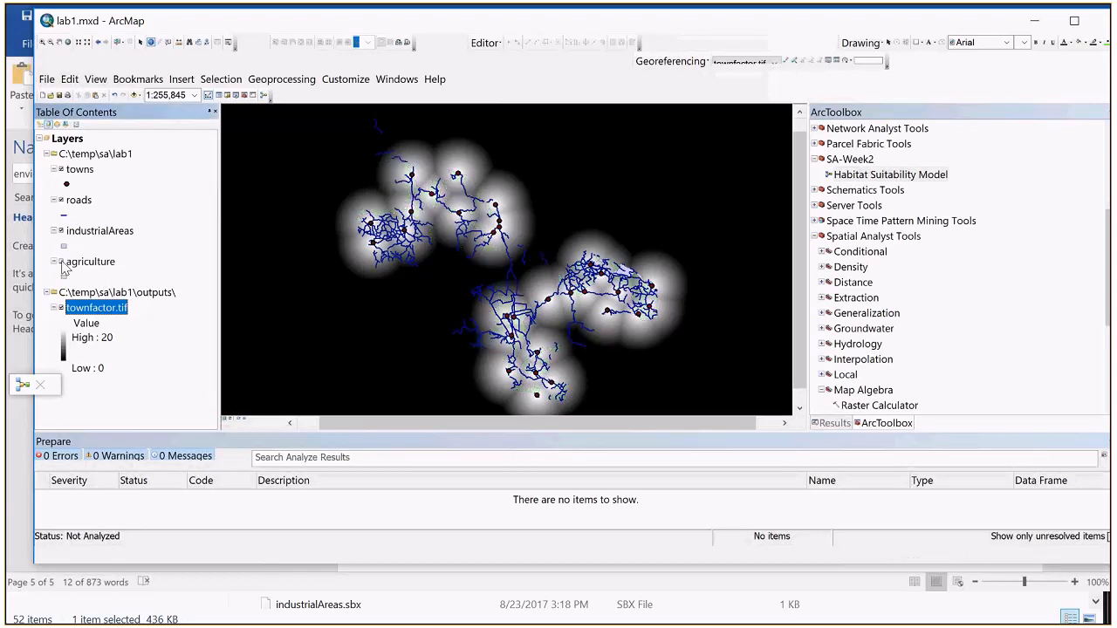
left_click(60, 262)
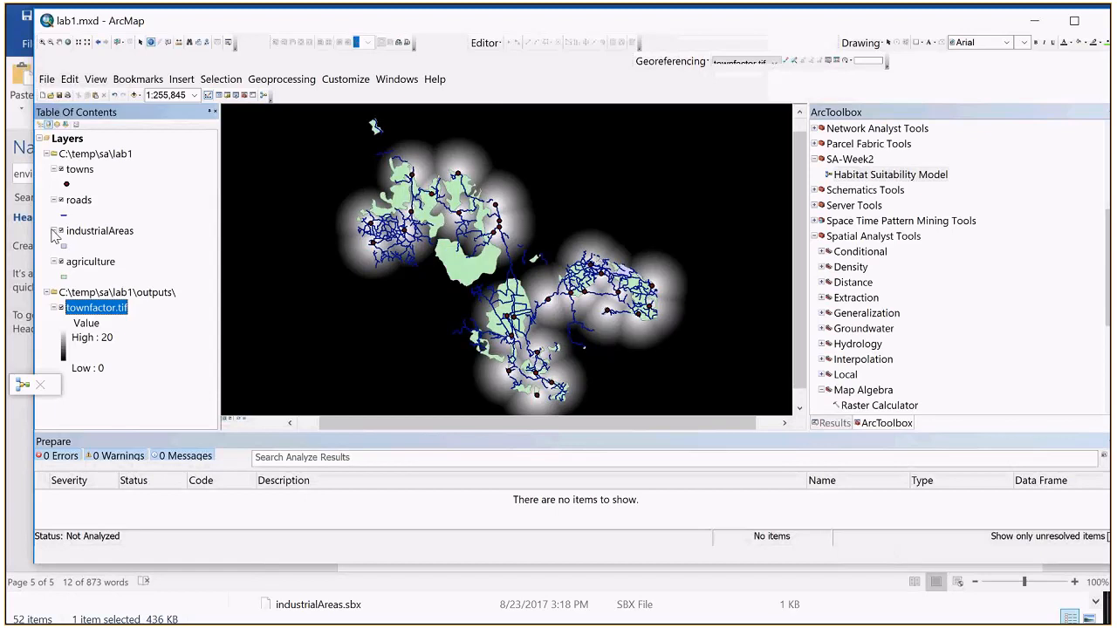
left_click(54, 230)
left_click(61, 231)
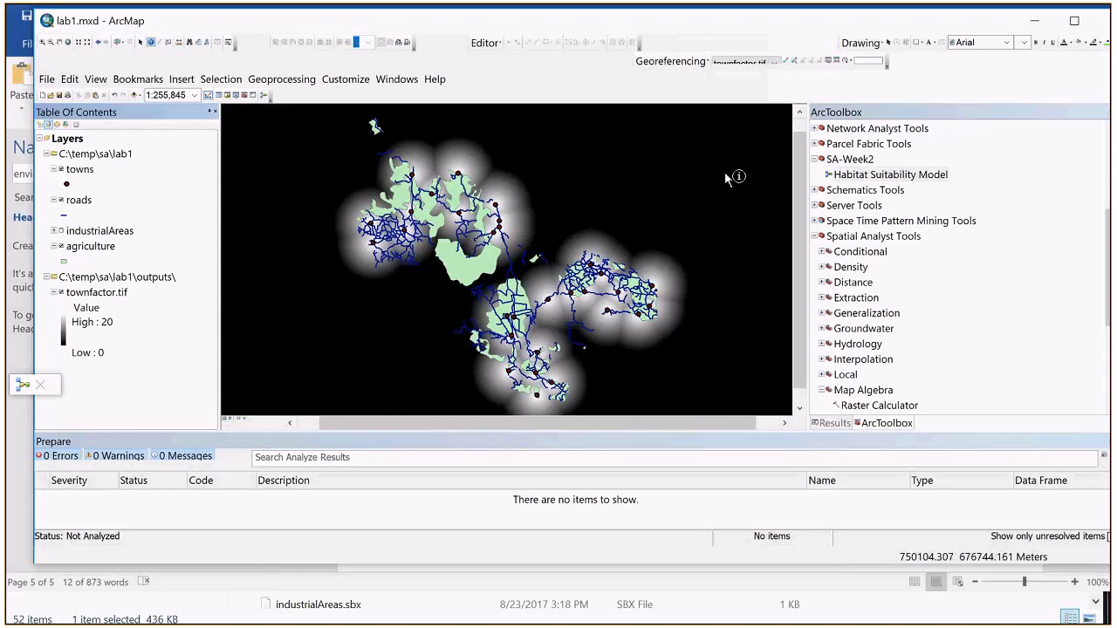
Step: Identify the townfactor raster in the black area southwest of the towns, and open the Habitat Suitability Model for editing
left_click(302, 355)
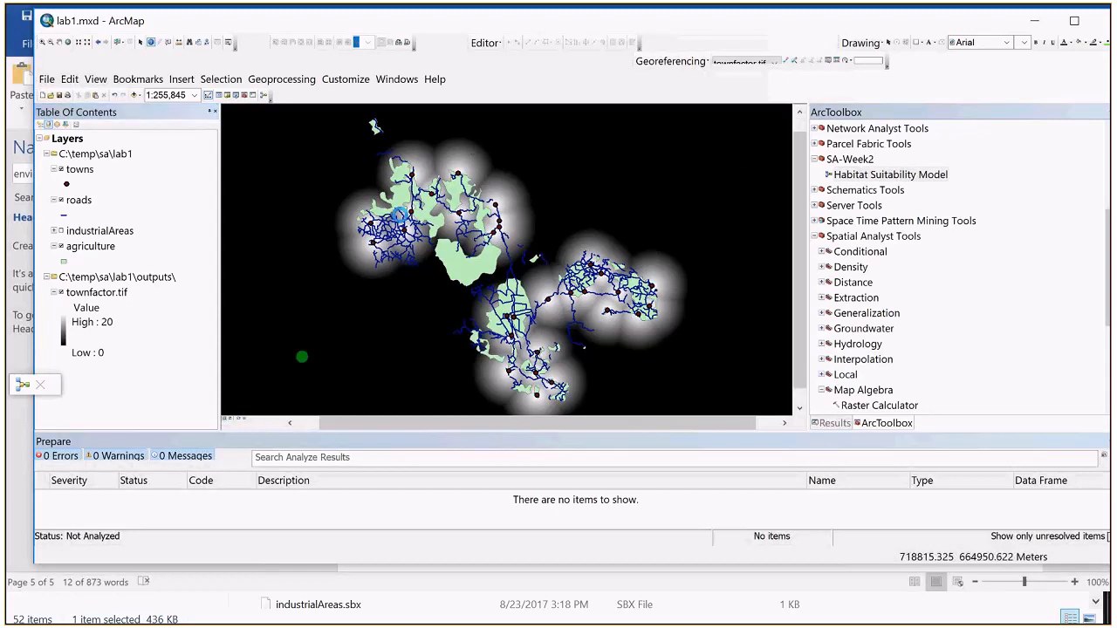
left_click(982, 133)
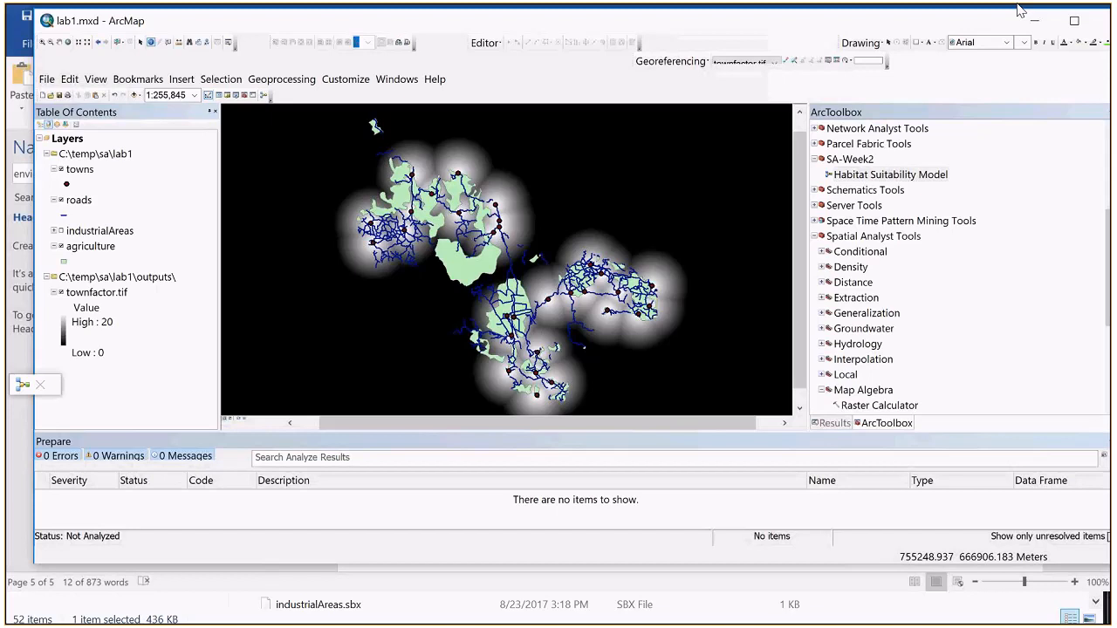
right_click(883, 174)
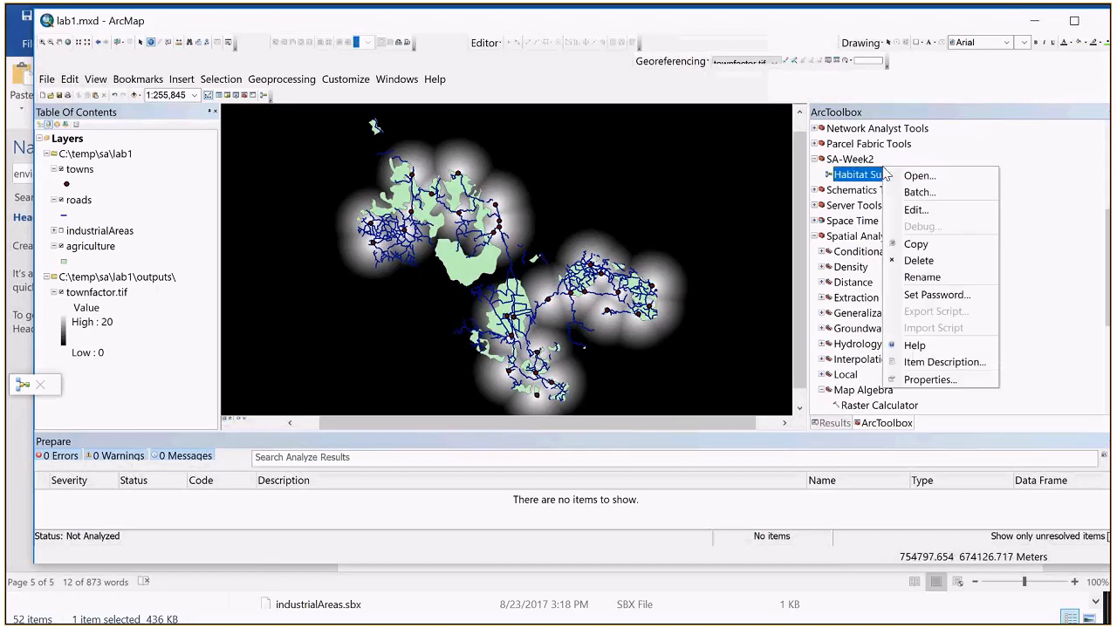
left_click(912, 210)
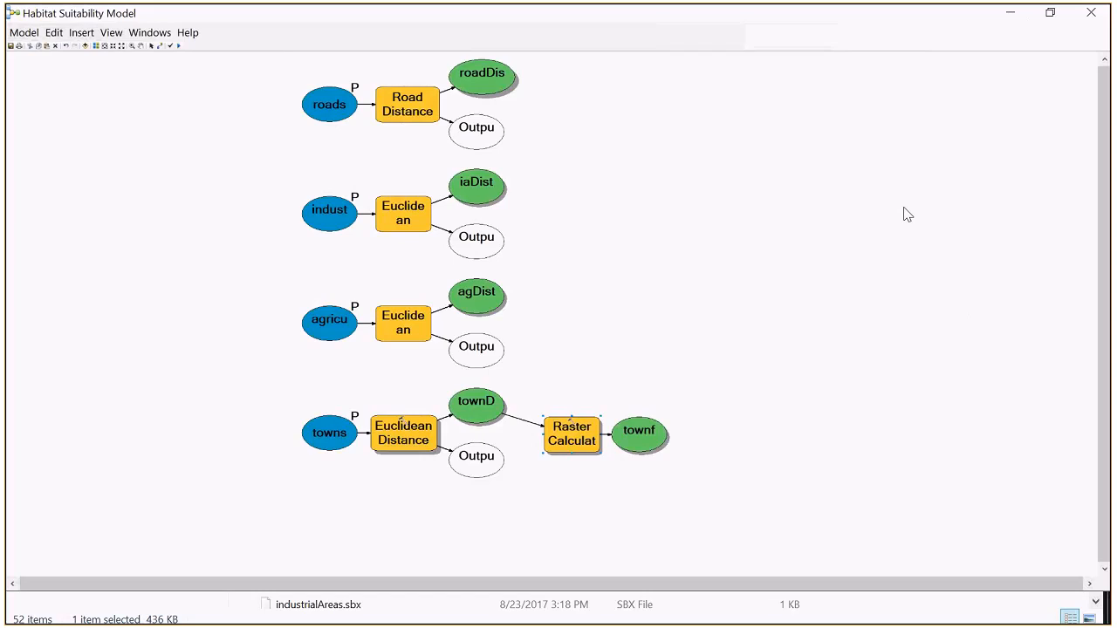
Step: Switch to lab1.docx in Word, review the final instructions and assignment, and highlight the step 20 sentence on combining the outputs
key("alt+Tab")
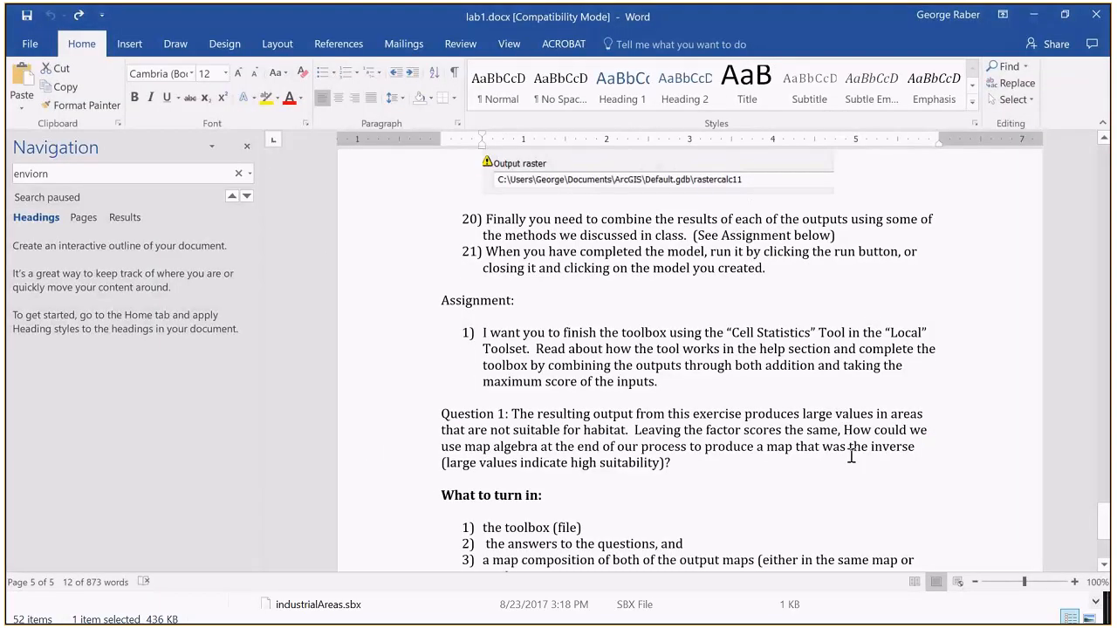
scroll(851, 456, "up", 1)
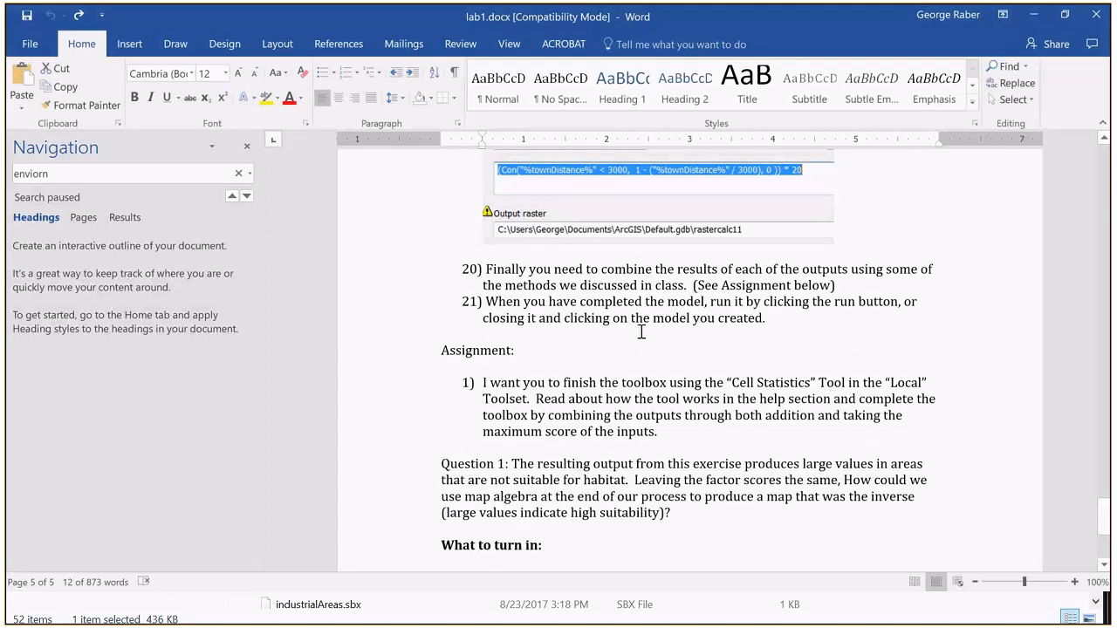
scroll(715, 285, "up", 1)
scroll(536, 297, "down", 1)
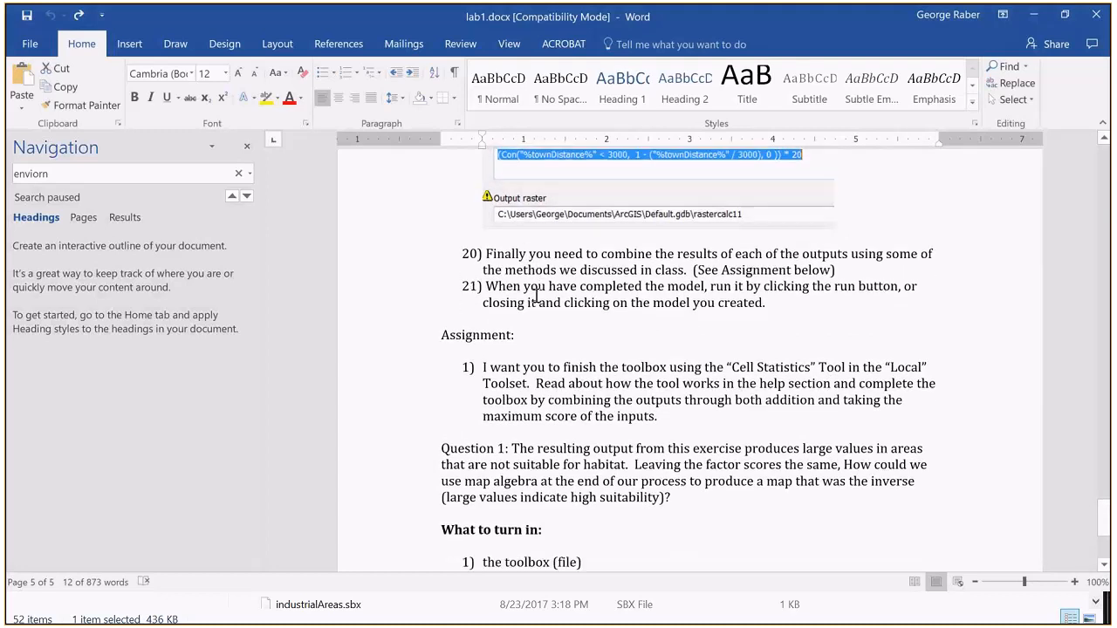
scroll(541, 296, "up", 2)
left_click_drag(543, 297, 687, 307)
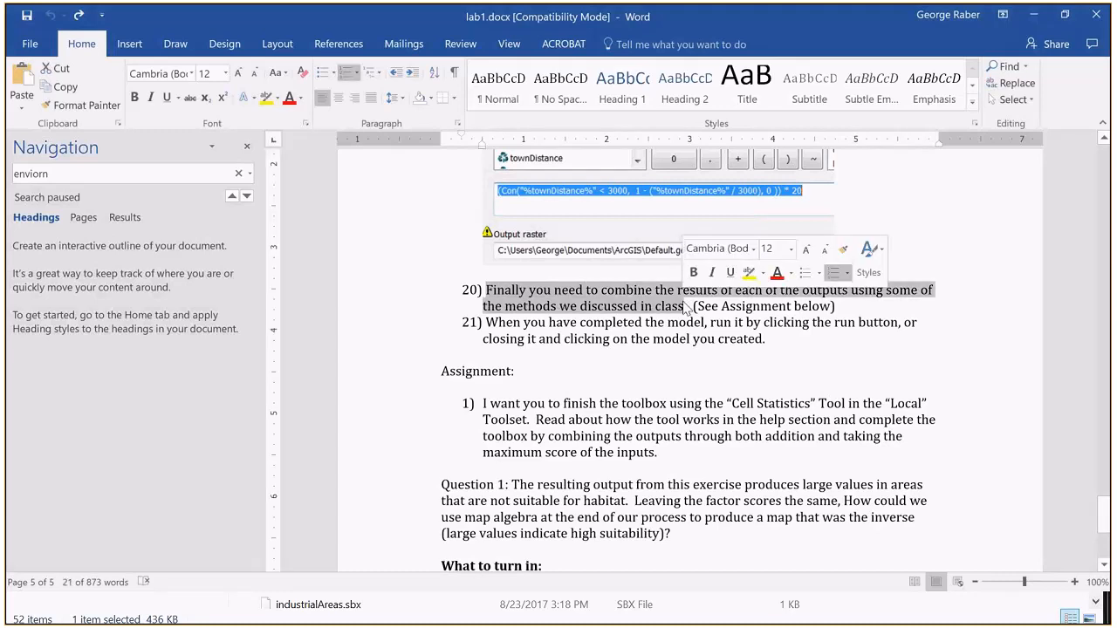